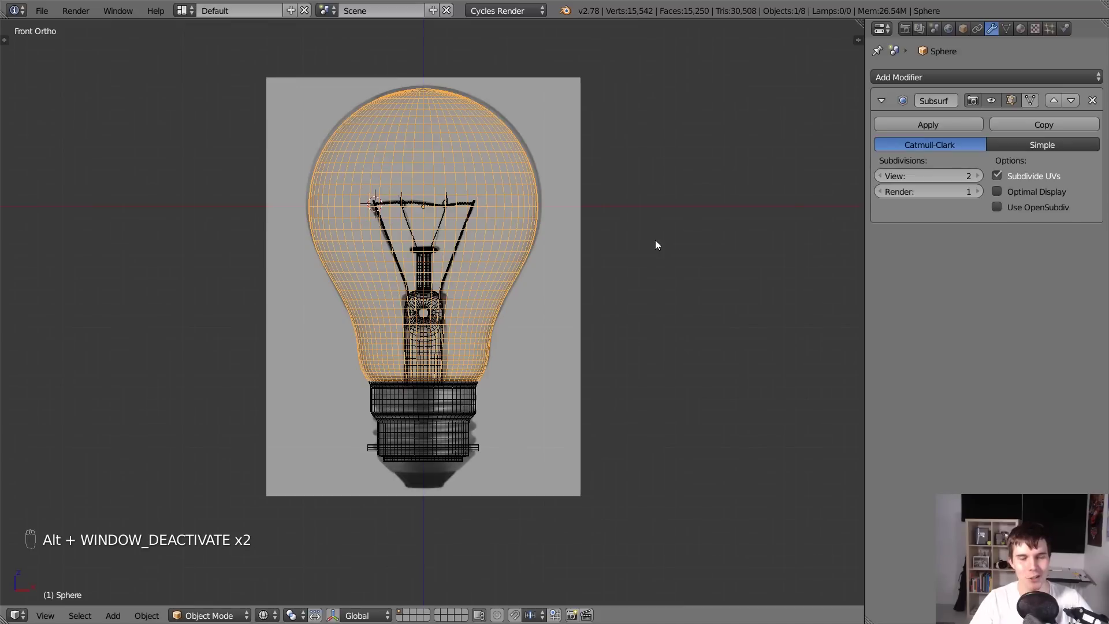
# Examine the wireframe light bulb model and its coiled filament up close, and check the finished render of the bulb pile.
pyautogui.moveTo(656, 241); pyautogui.dragTo(583, 256, button='middle')
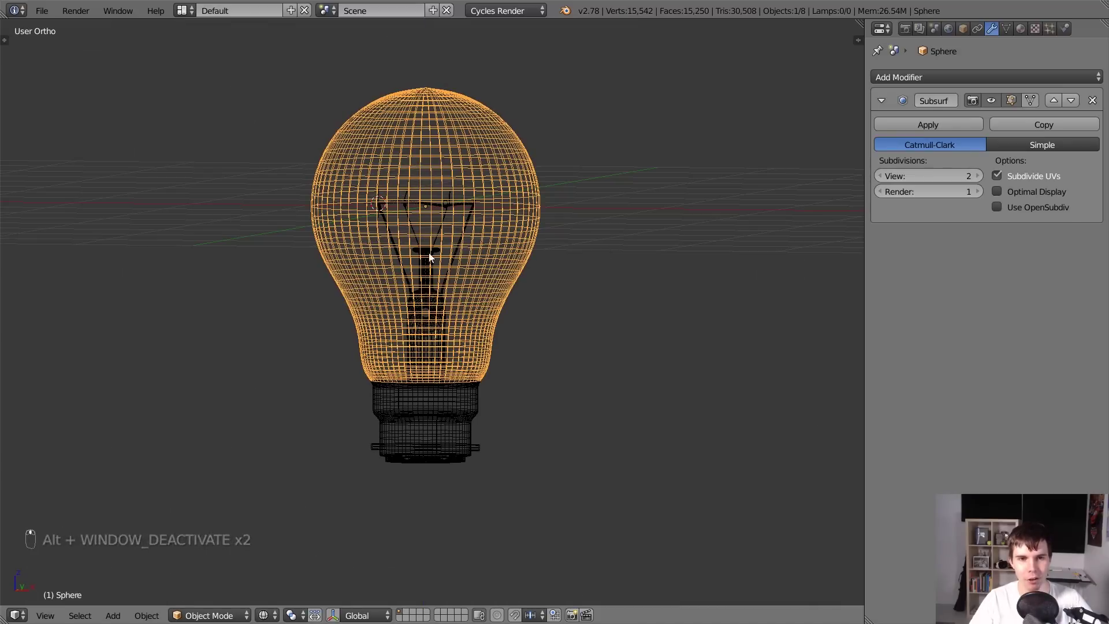
pyautogui.moveTo(404, 349); pyautogui.dragTo(541, 313, button='middle')
pyautogui.scroll(-3, 514, 259)
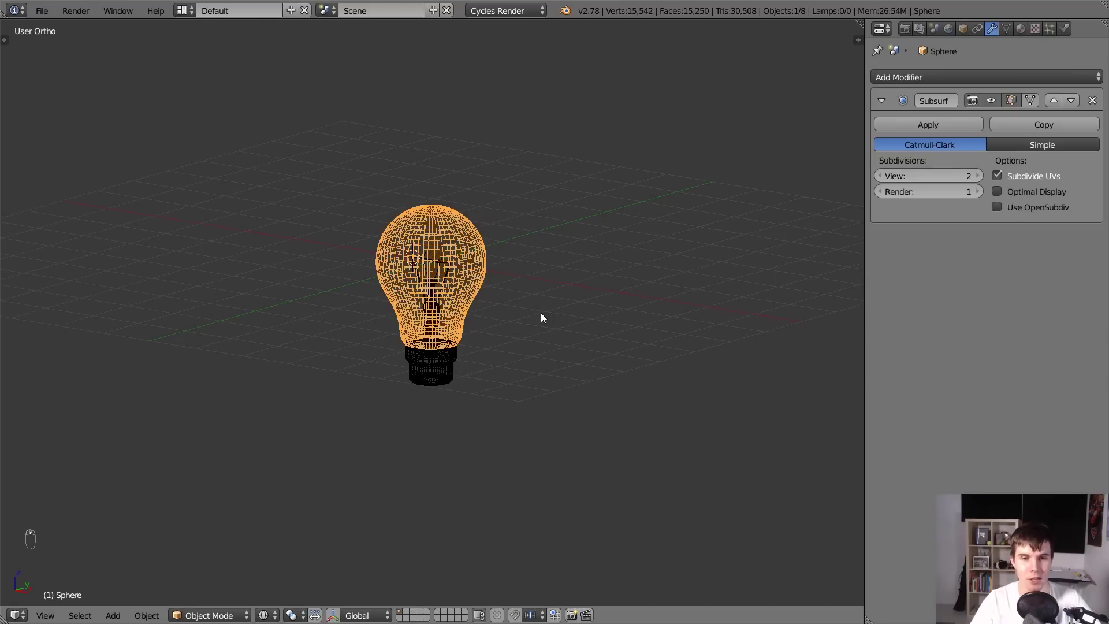
pyautogui.scroll(8, 541, 313)
pyautogui.rightClick(396, 261)
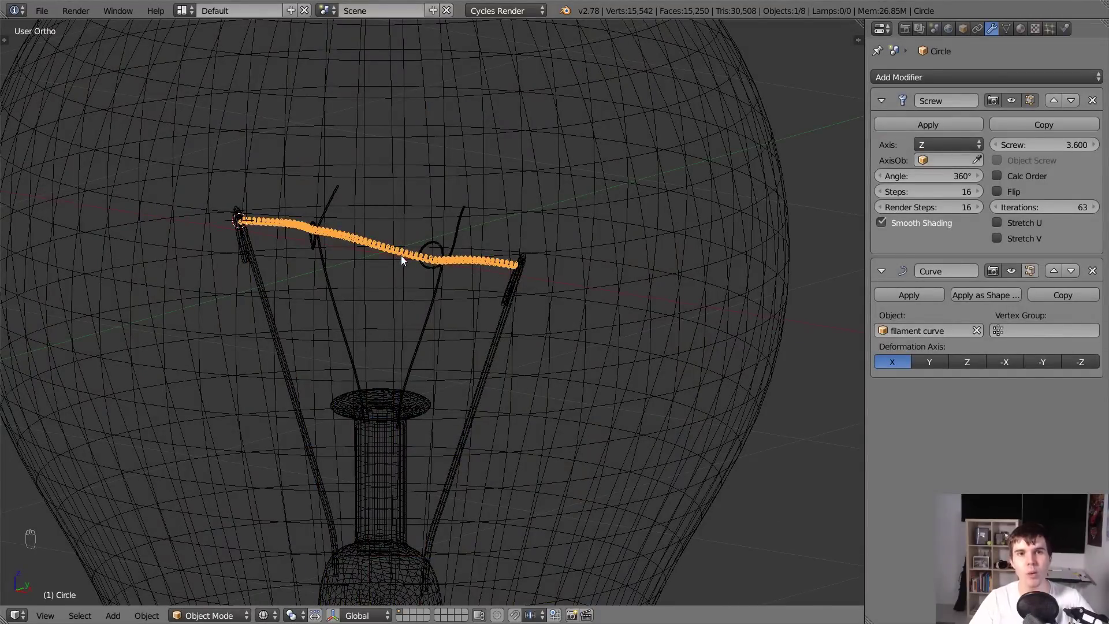
pyautogui.scroll(-6, 401, 256)
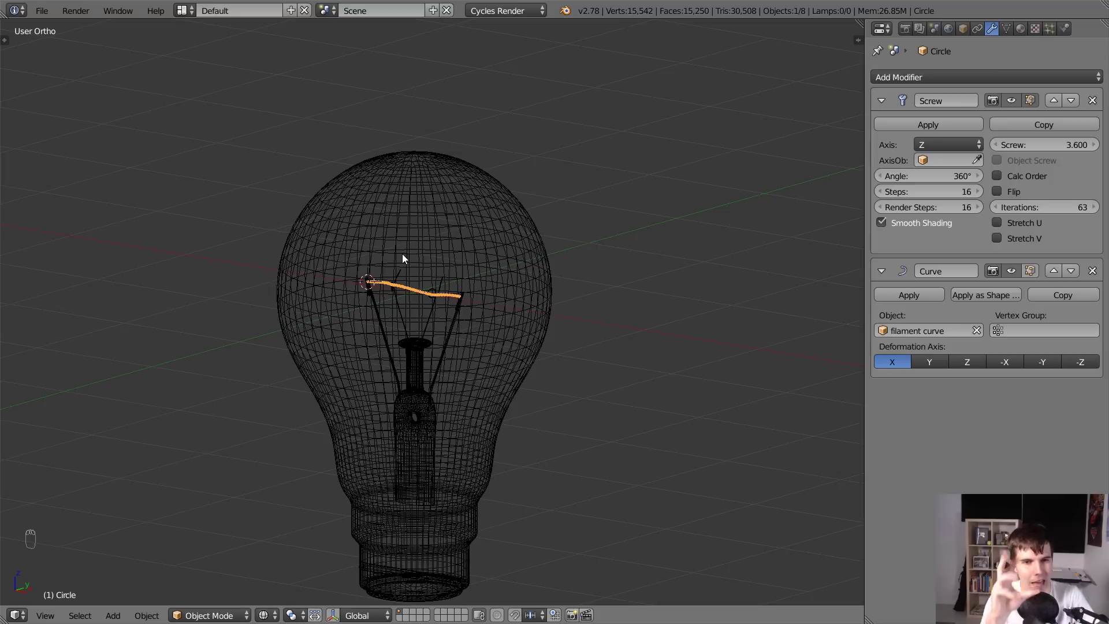
pyautogui.moveTo(402, 255); pyautogui.dragTo(503, 291, button='middle')
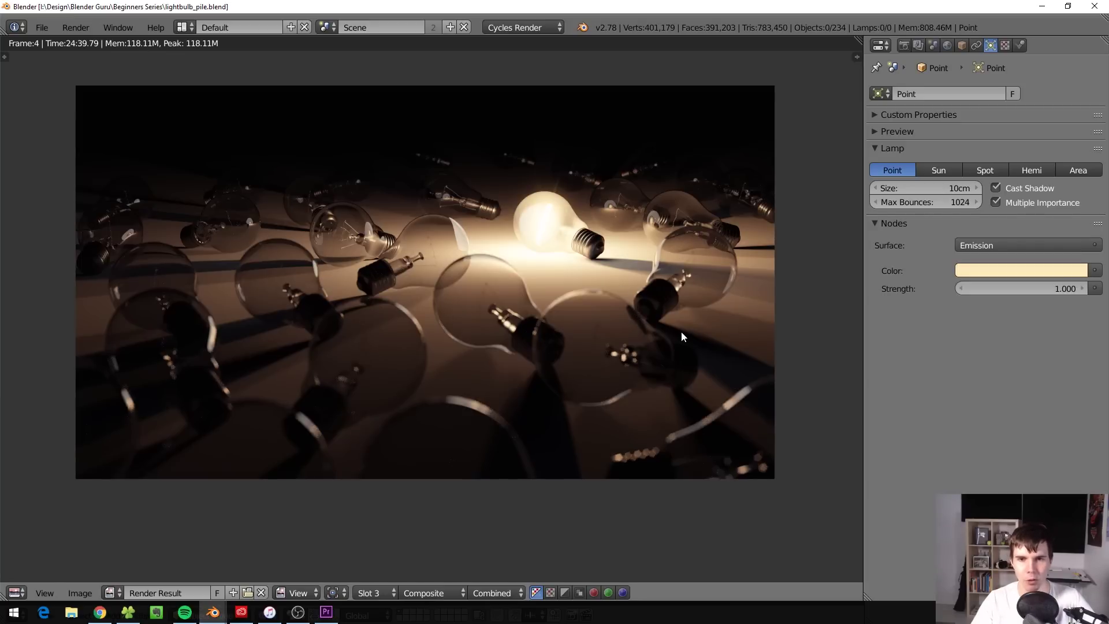
pyautogui.hotkey('alt', 'Tab')
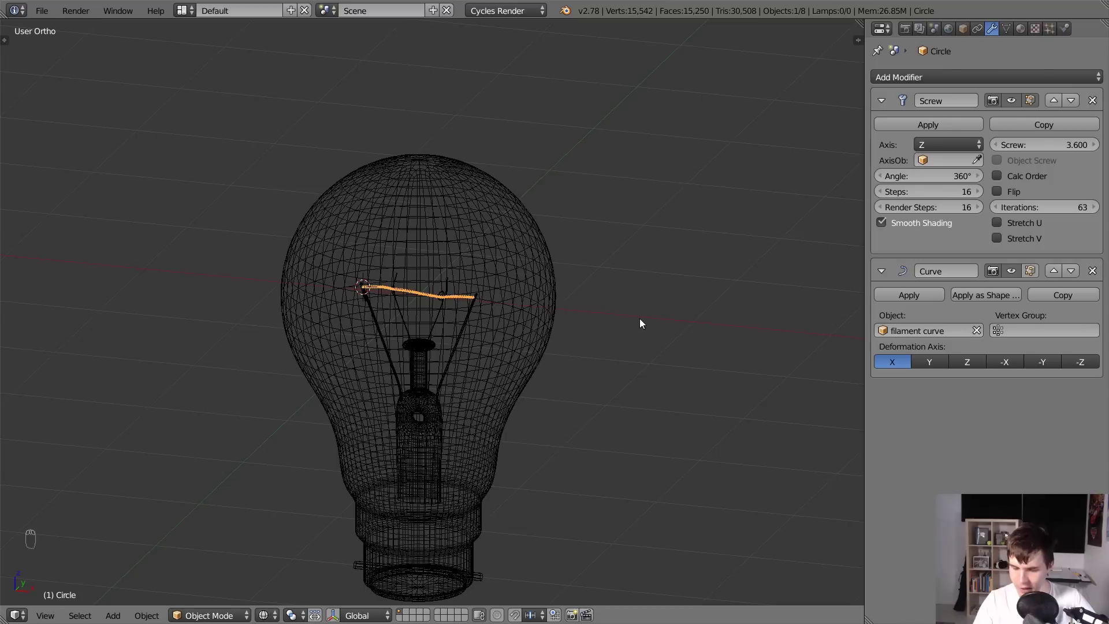
# Turn off the background reference images in the front view.
pyautogui.press('KP_1')
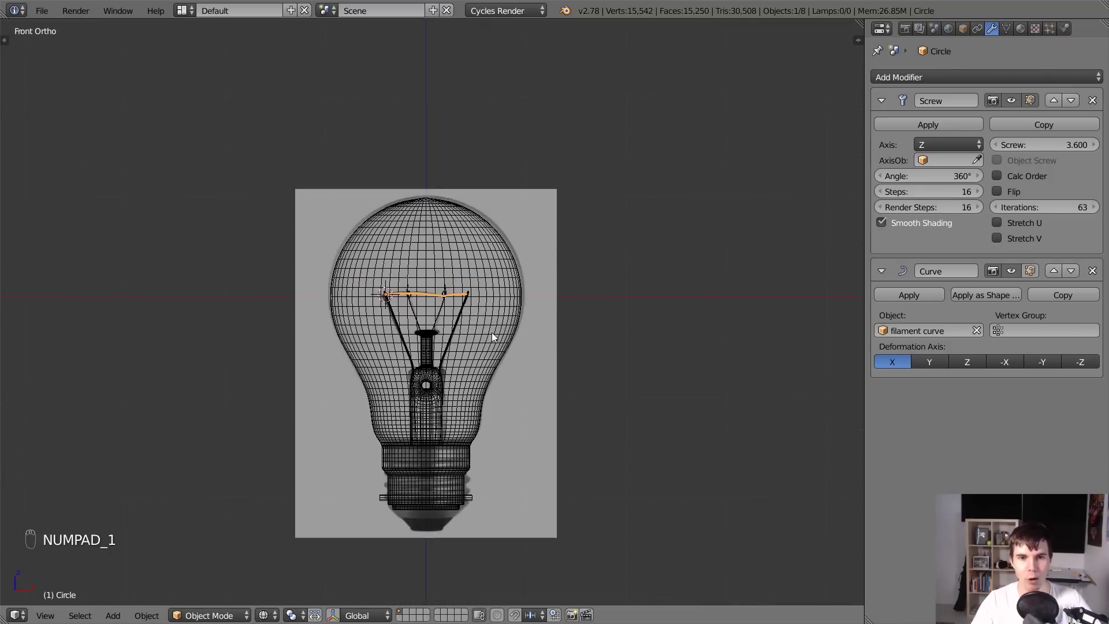
pyautogui.press('n')
pyautogui.click(669, 273)
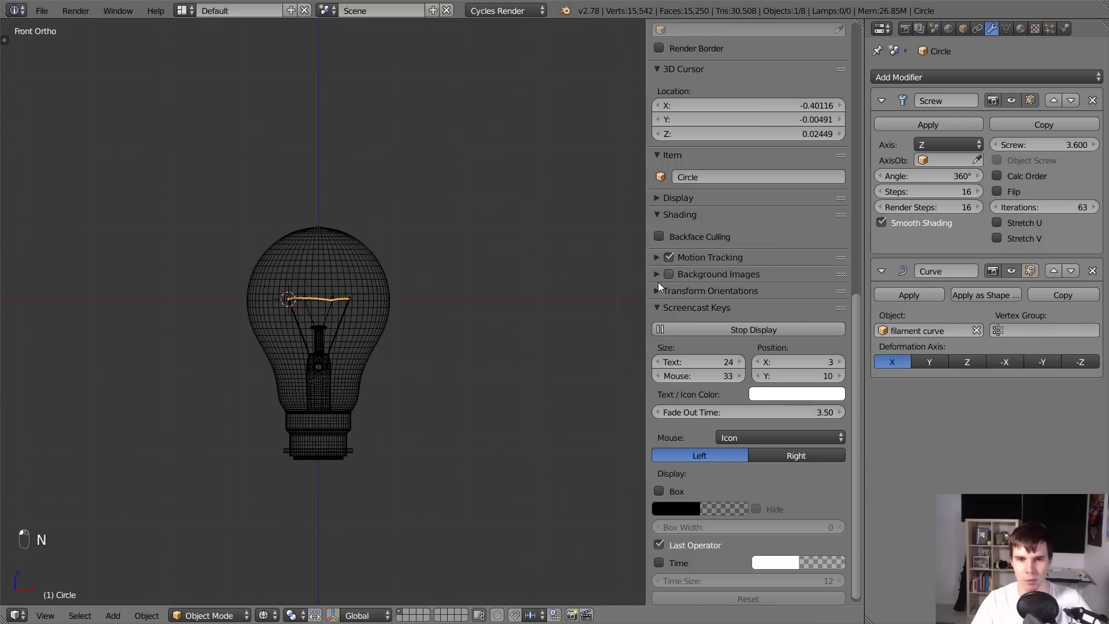
pyautogui.press('n')
pyautogui.moveTo(584, 328); pyautogui.dragTo(565, 317, button='middle')
pyautogui.press('n')
pyautogui.press('n')
pyautogui.scroll(1, 549, 314)
# Select the glass bulb object and switch the viewport shading to Rendered.
pyautogui.rightClick(539, 307)
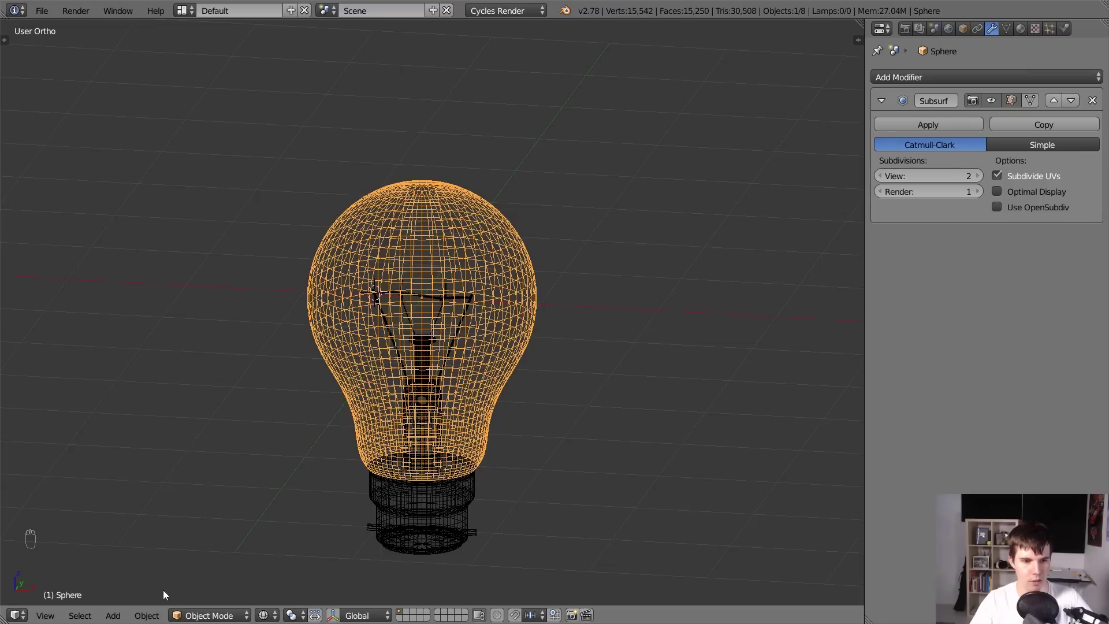
pyautogui.click(240, 616)
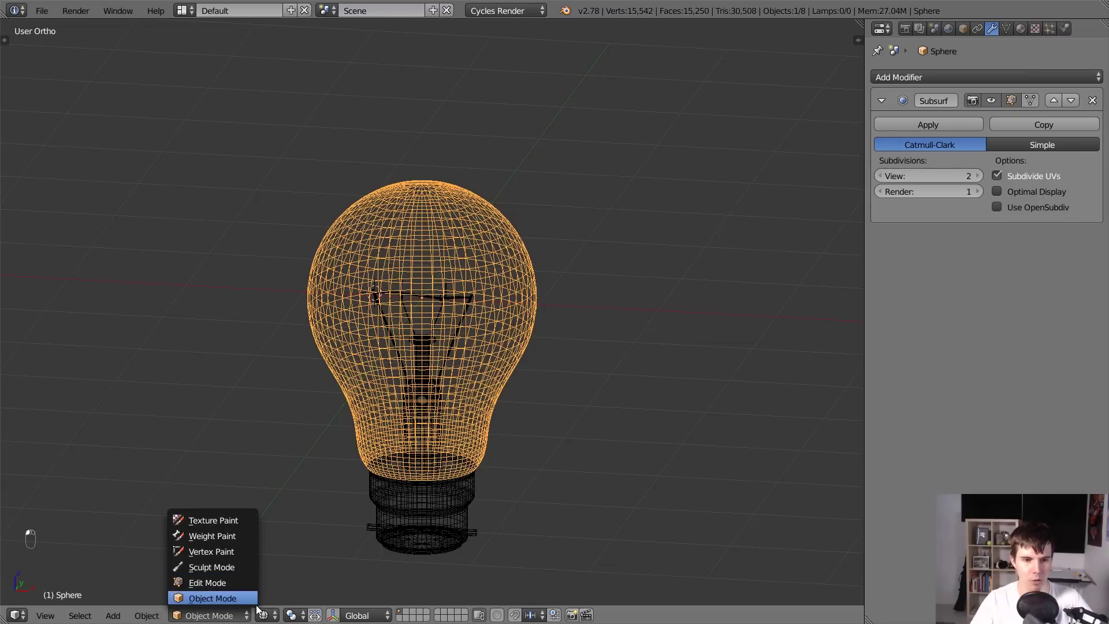
pyautogui.click(263, 615)
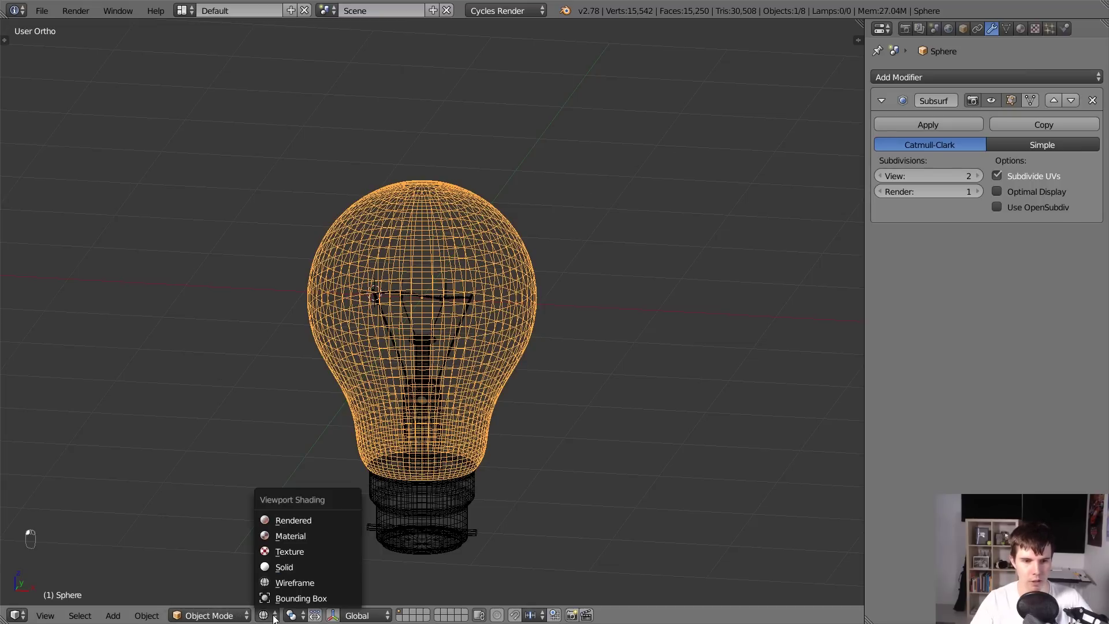
pyautogui.click(321, 517)
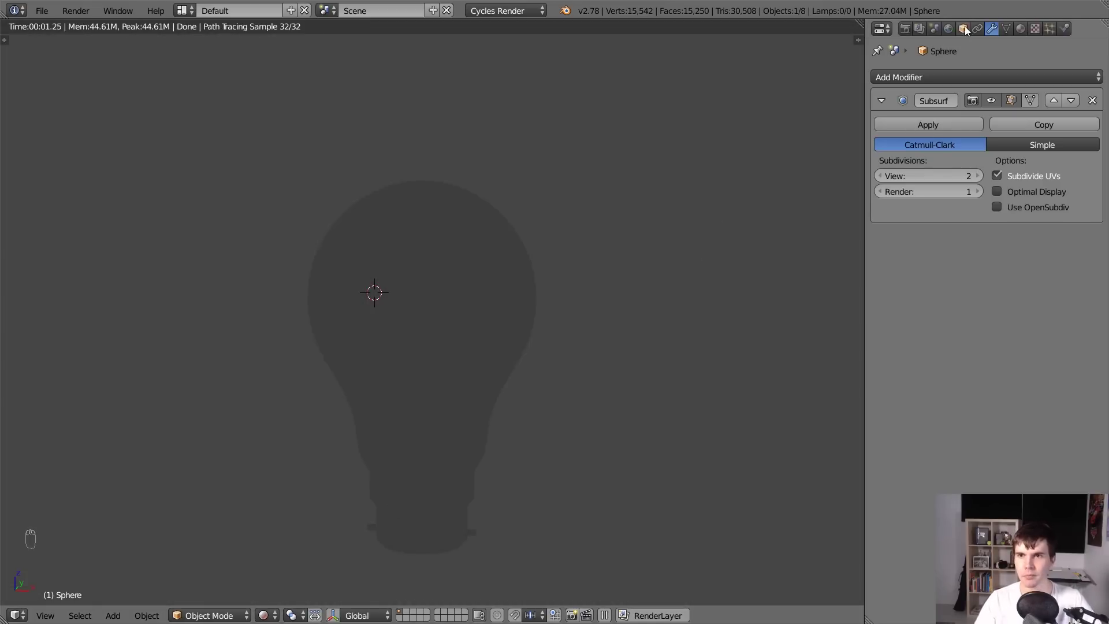
# Brighten the world background colour to a lighter grey.
pyautogui.click(949, 29)
pyautogui.click(1010, 171)
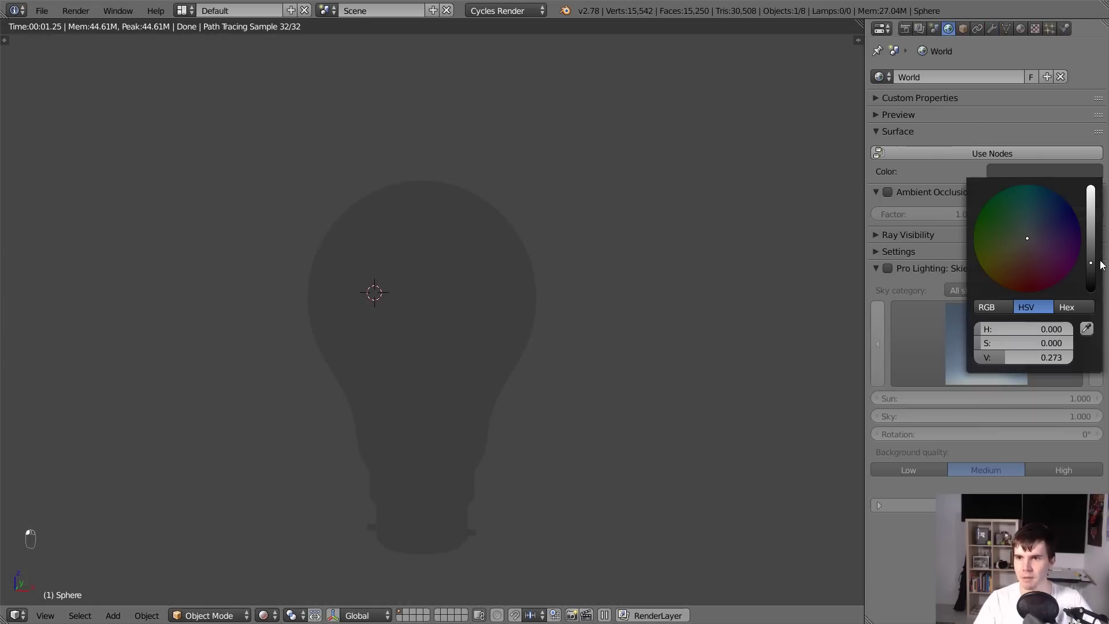
pyautogui.moveTo(1104, 267); pyautogui.dragTo(1105, 220)
pyautogui.moveTo(574, 310)
pyautogui.mouseDown(button='middle')
pyautogui.moveTo(449, 327)
pyautogui.moveTo(559, 325)
pyautogui.mouseUp(button='middle')
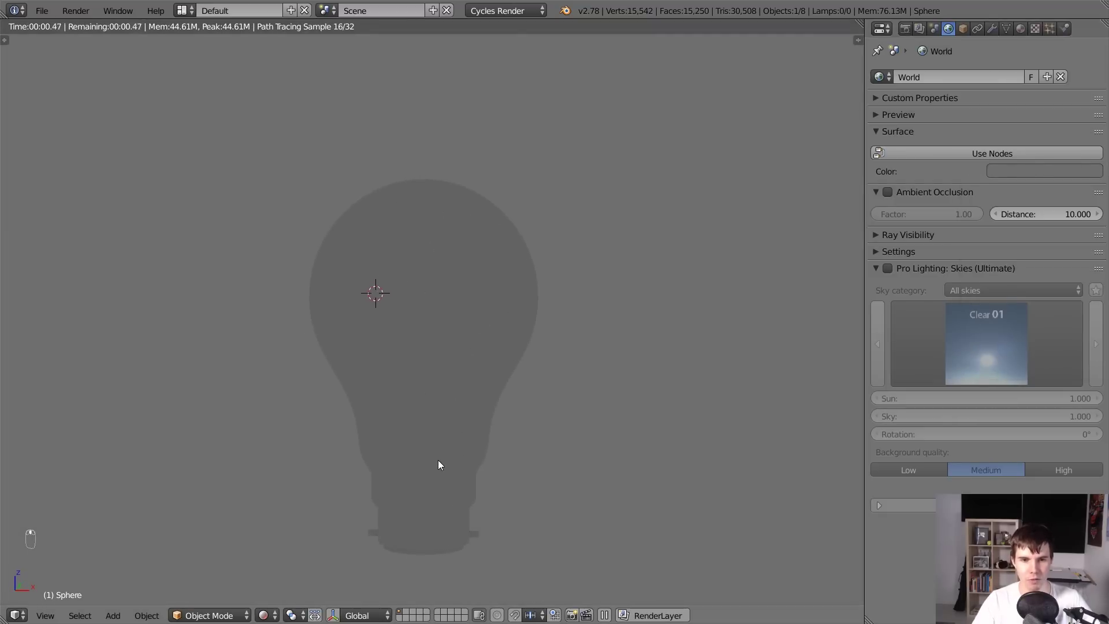
# Return the viewport to wireframe, create a new material for the glass bulb and set its surface shader to Glass BSDF.
pyautogui.hotkey('shift', 'z')
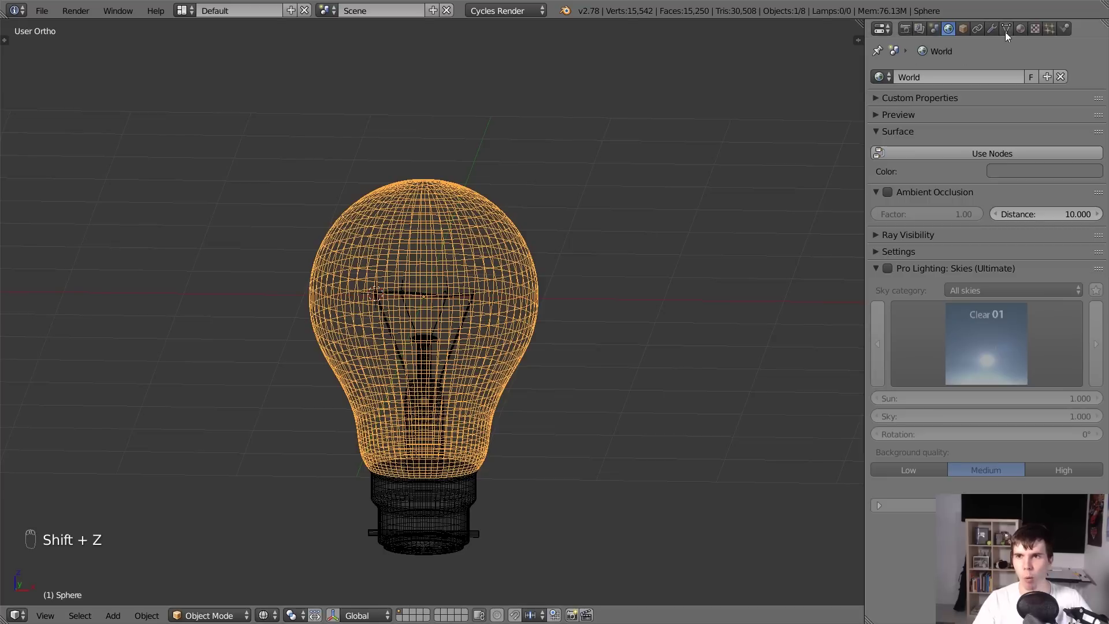
pyautogui.click(1021, 28)
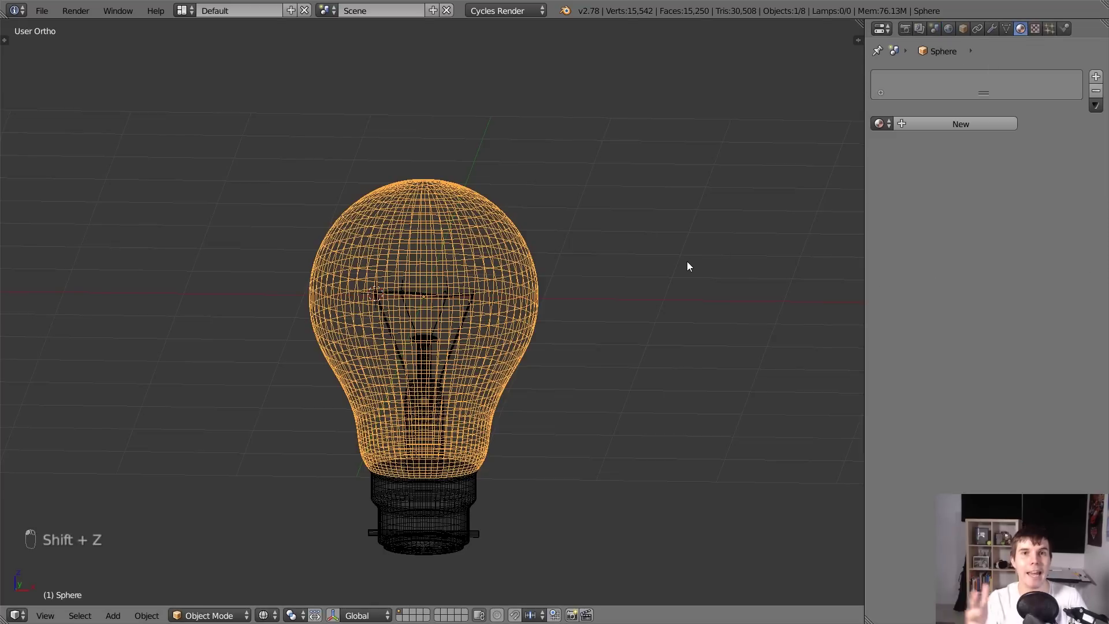
pyautogui.scroll(2, 530, 279)
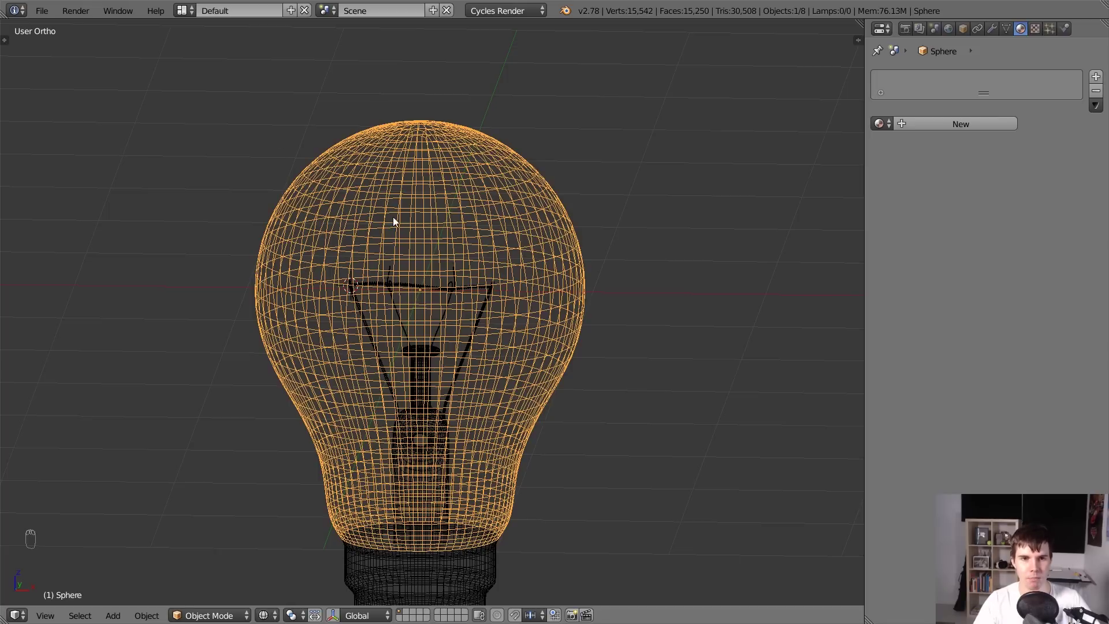
pyautogui.moveTo(505, 214); pyautogui.dragTo(537, 276, button='middle')
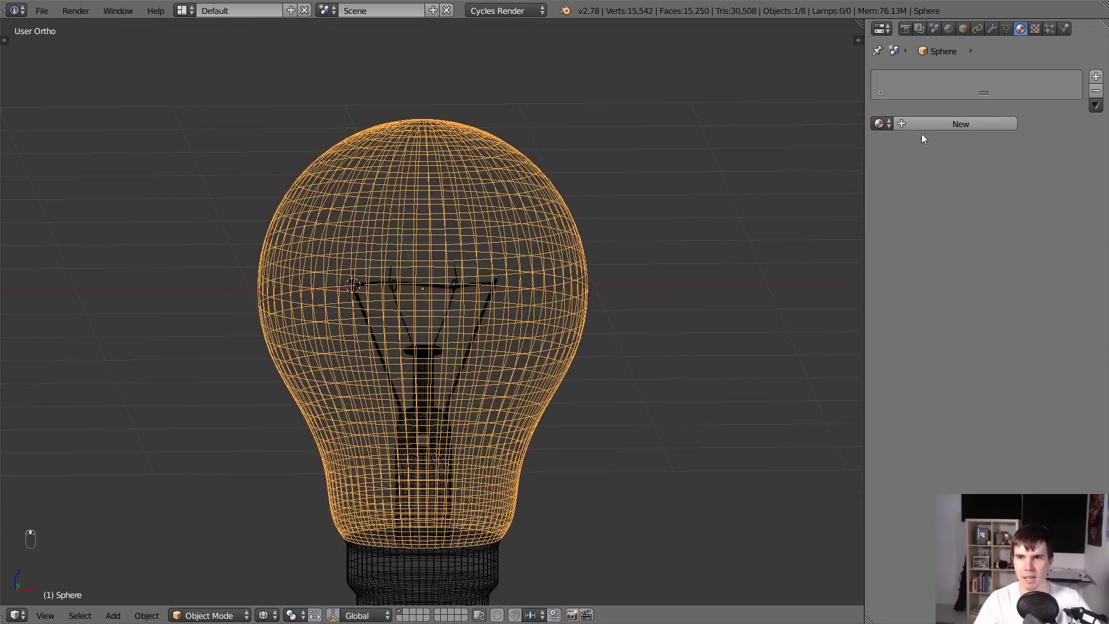
pyautogui.click(921, 124)
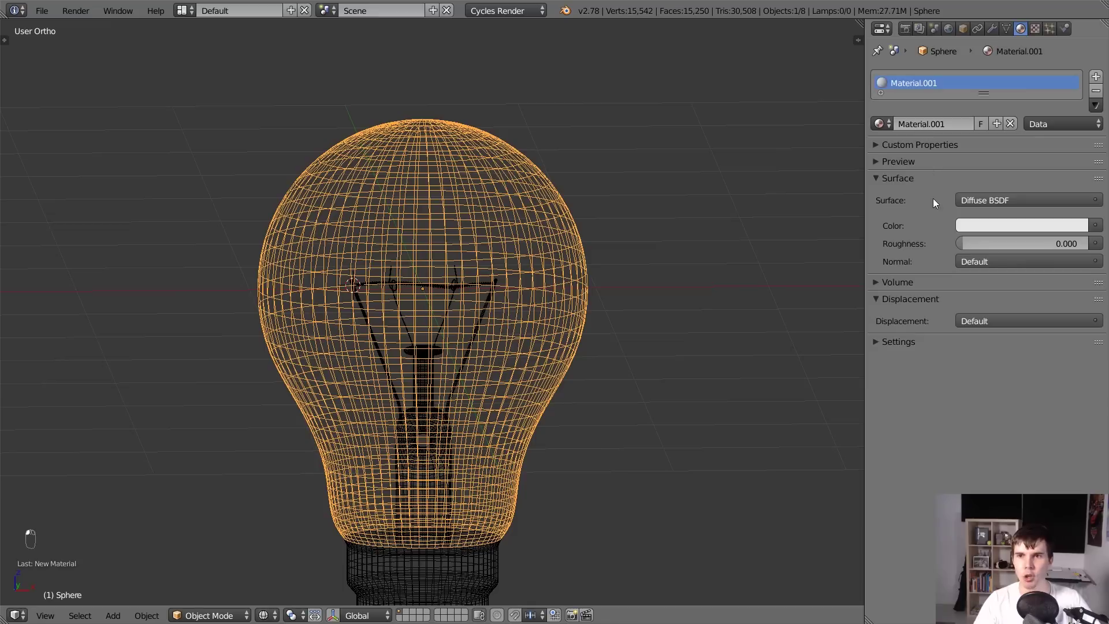
pyautogui.click(986, 199)
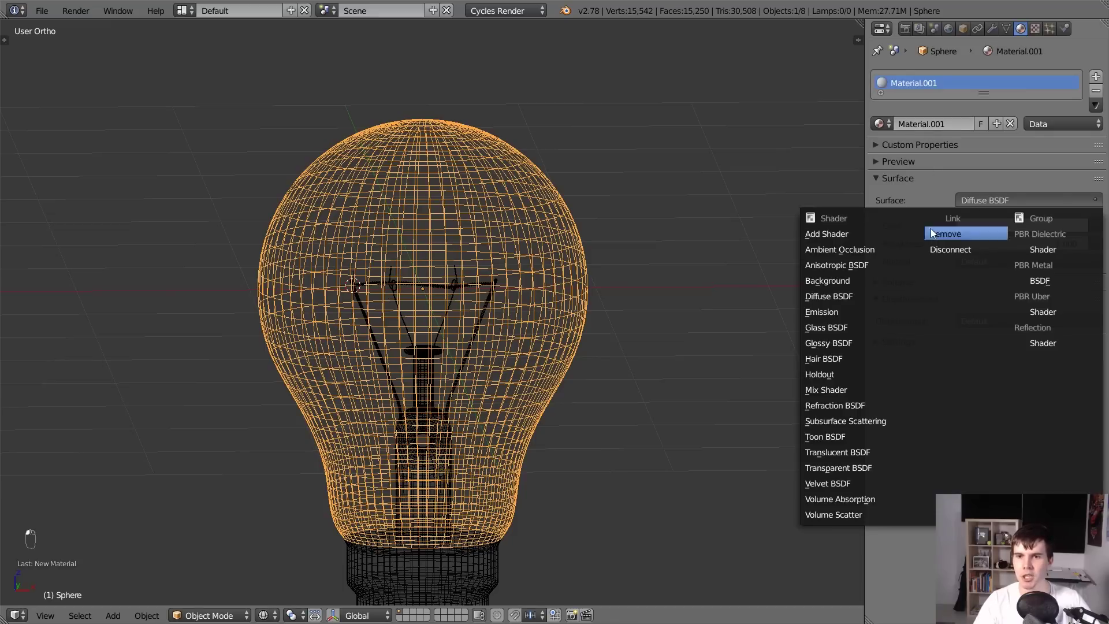
pyautogui.click(845, 328)
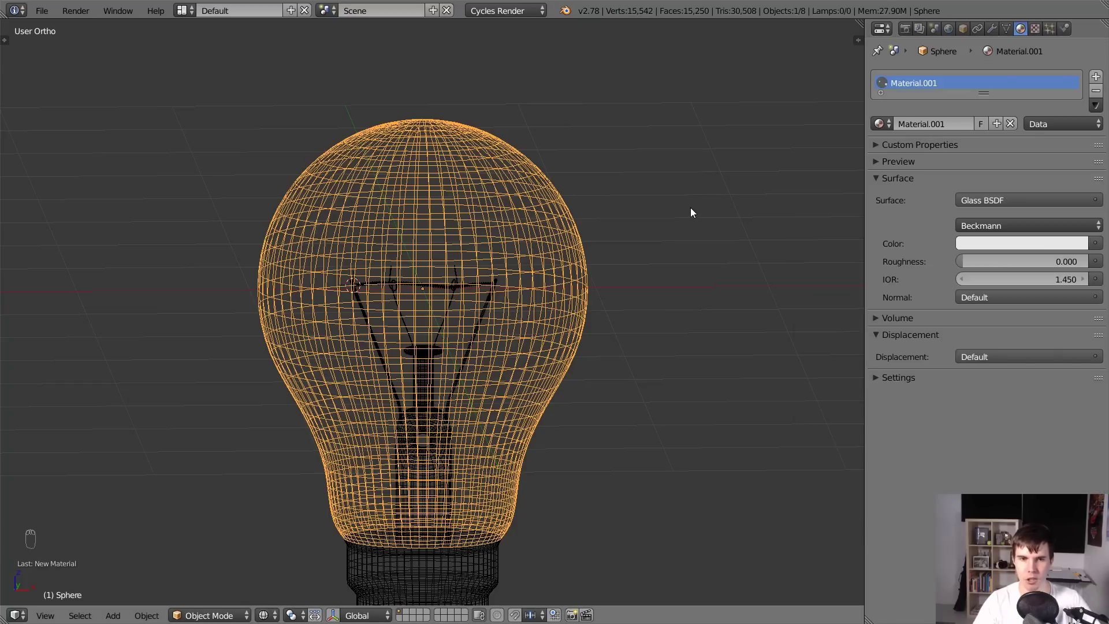
# Examine the glass material on the bulb in rendered shading from several angles including the side view, and inspect the single-walled mesh in wireframe.
pyautogui.hotkey('shift', 'z')
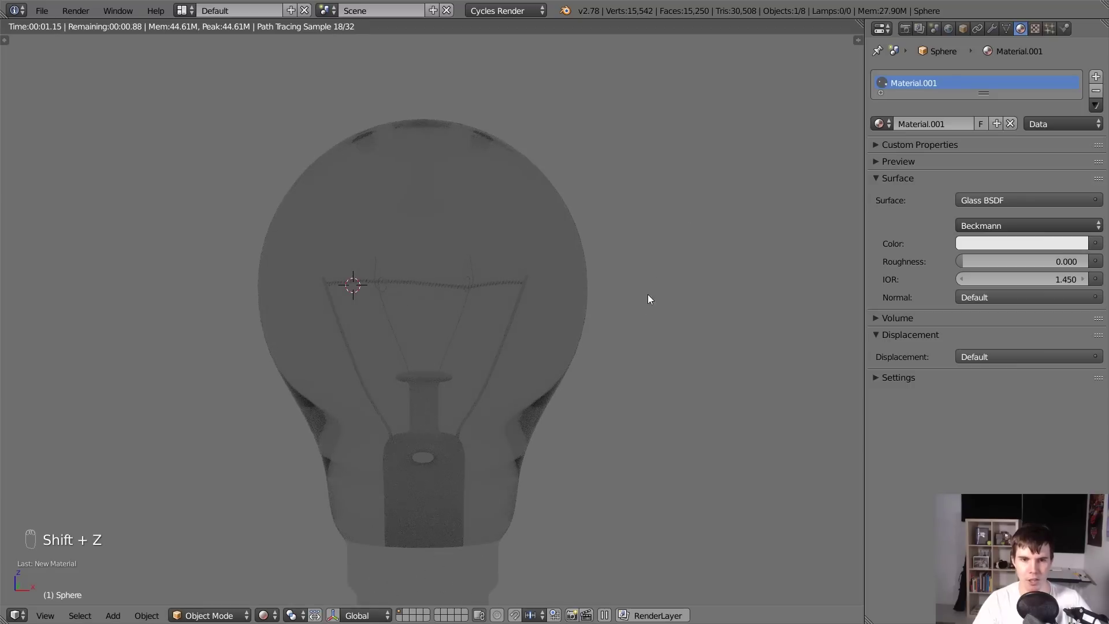
pyautogui.scroll(4, 598, 404)
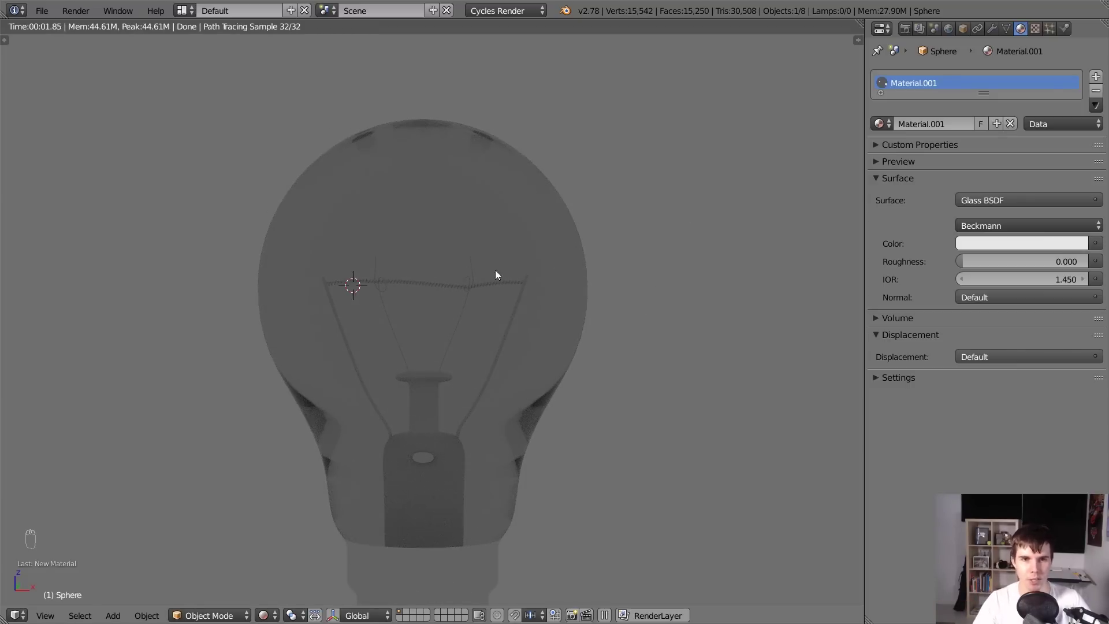
pyautogui.moveTo(521, 276); pyautogui.dragTo(460, 394, button='middle')
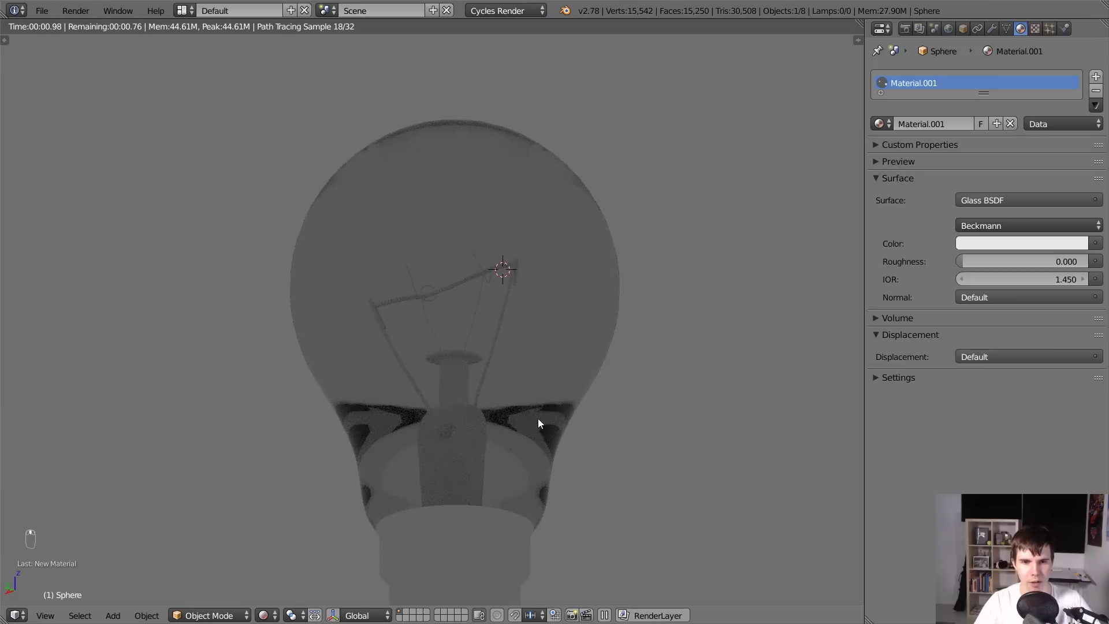
pyautogui.moveTo(539, 419); pyautogui.dragTo(511, 443, button='middle')
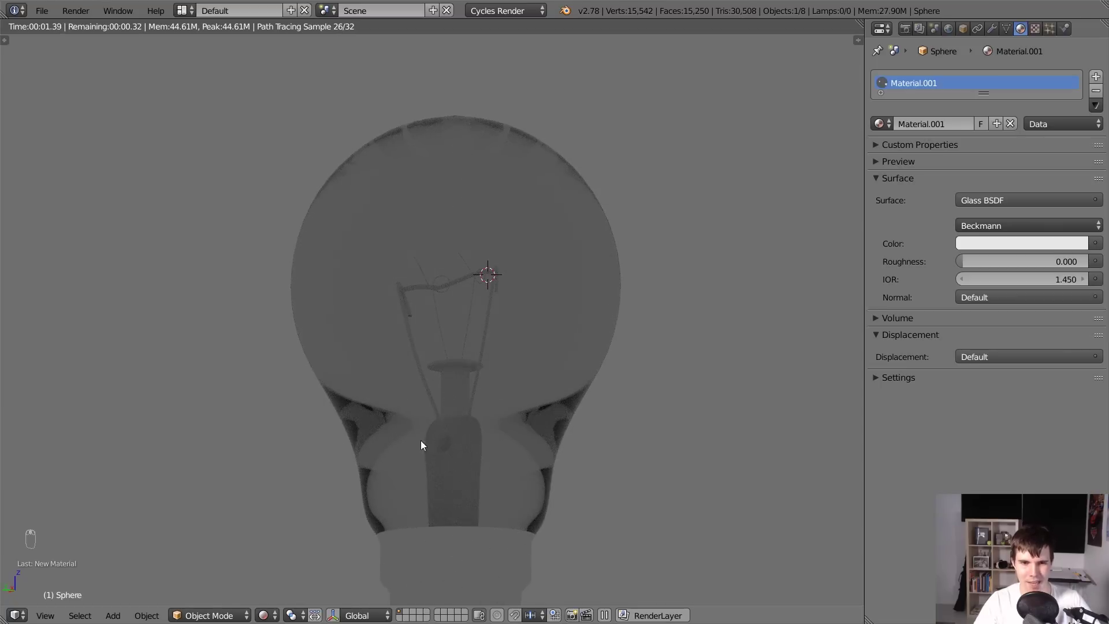
pyautogui.moveTo(421, 440); pyautogui.dragTo(483, 358, button='middle')
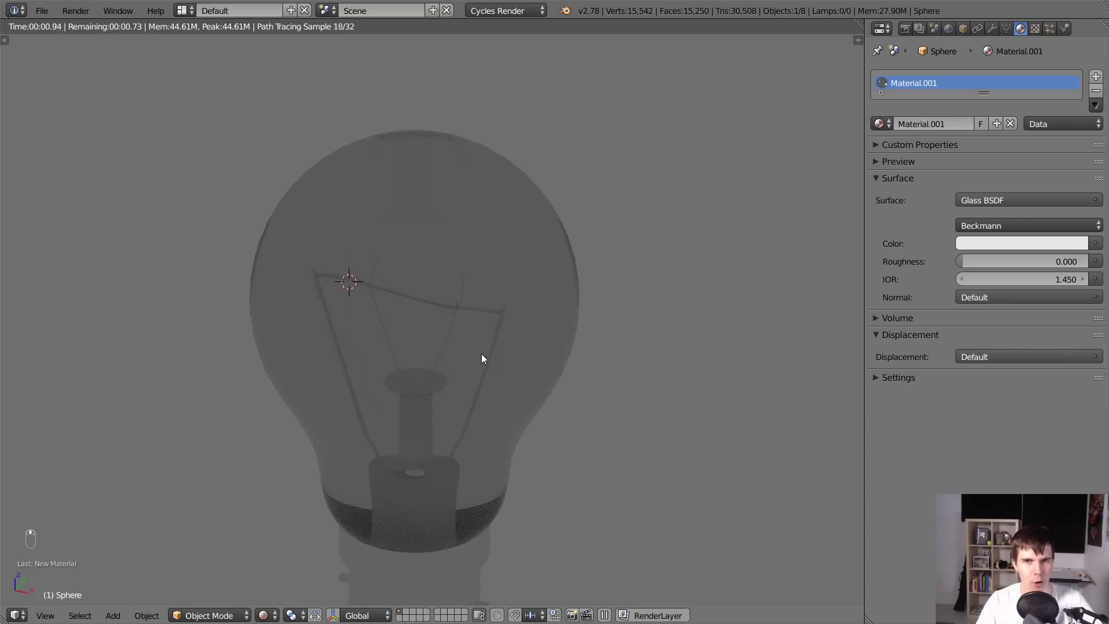
pyautogui.press('KP_3')
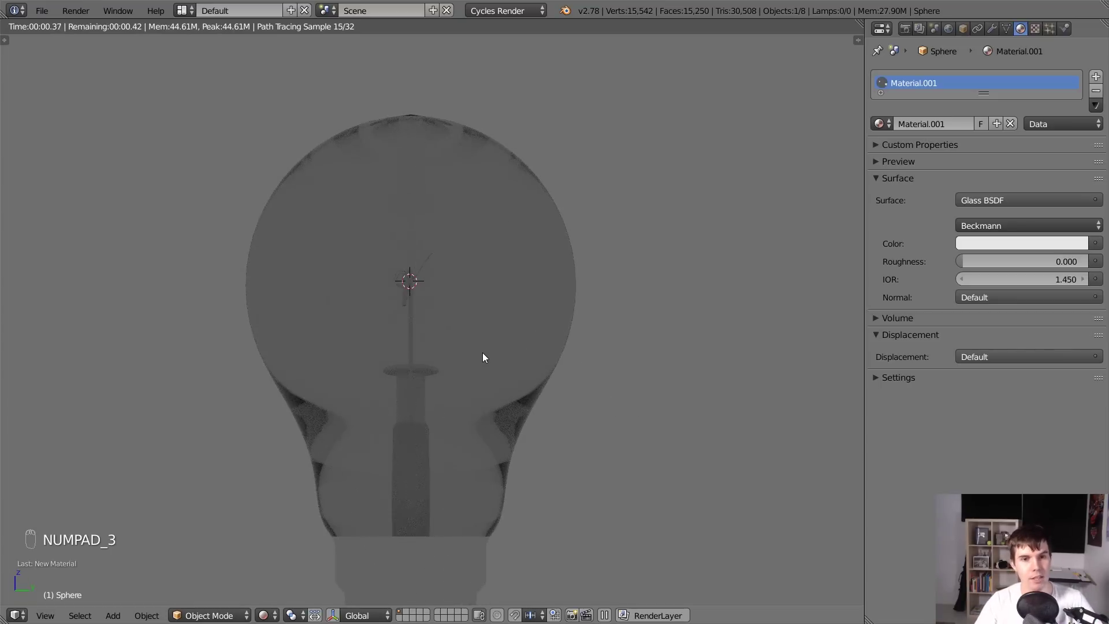
pyautogui.moveTo(483, 354); pyautogui.dragTo(449, 341, button='middle')
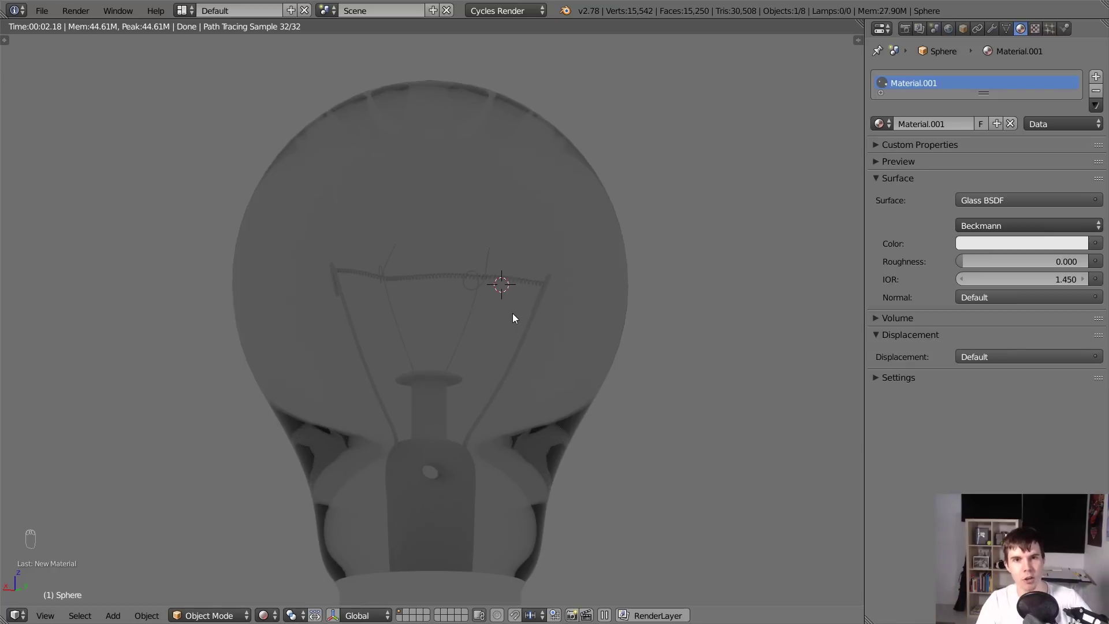
pyautogui.hotkey('shift', 'z')
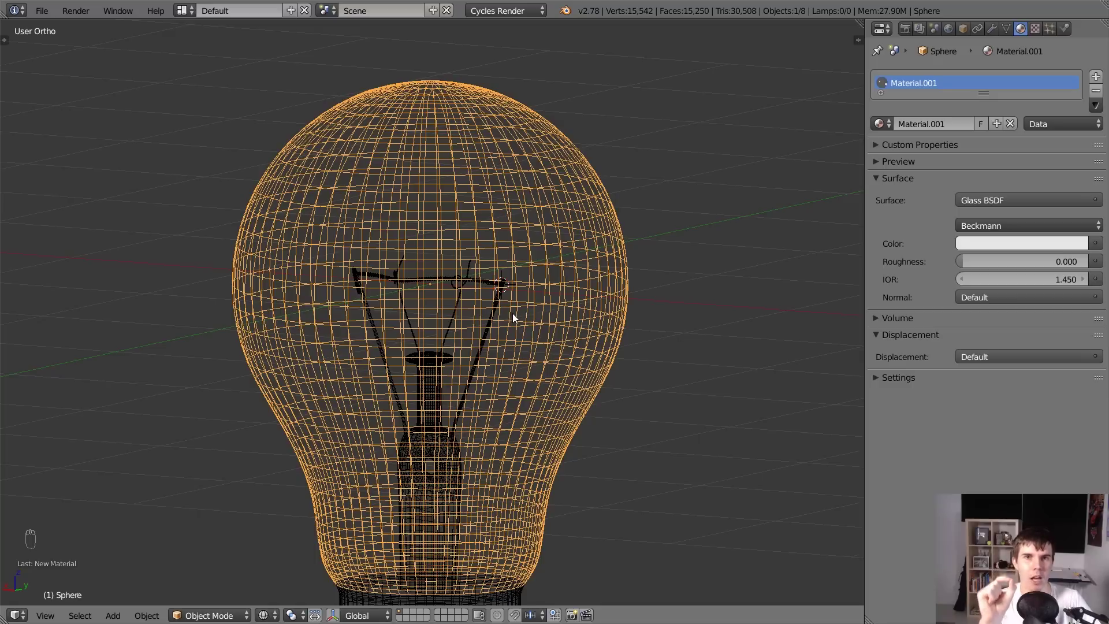
pyautogui.scroll(3, 512, 313)
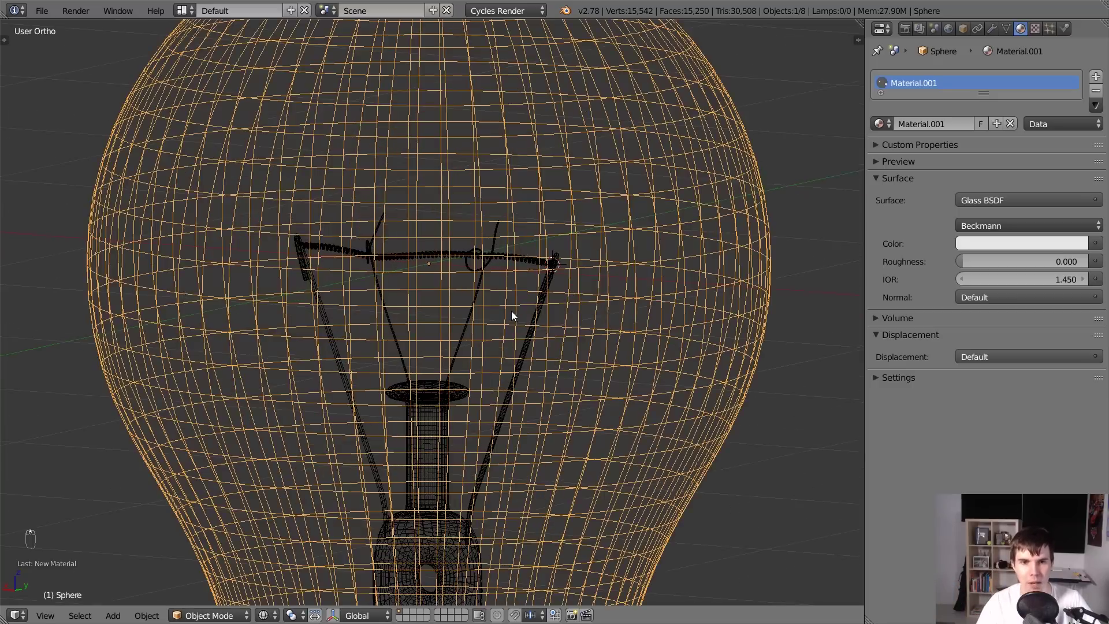
pyautogui.moveTo(511, 311); pyautogui.dragTo(434, 325, button='middle')
pyautogui.scroll(-2, 373, 303)
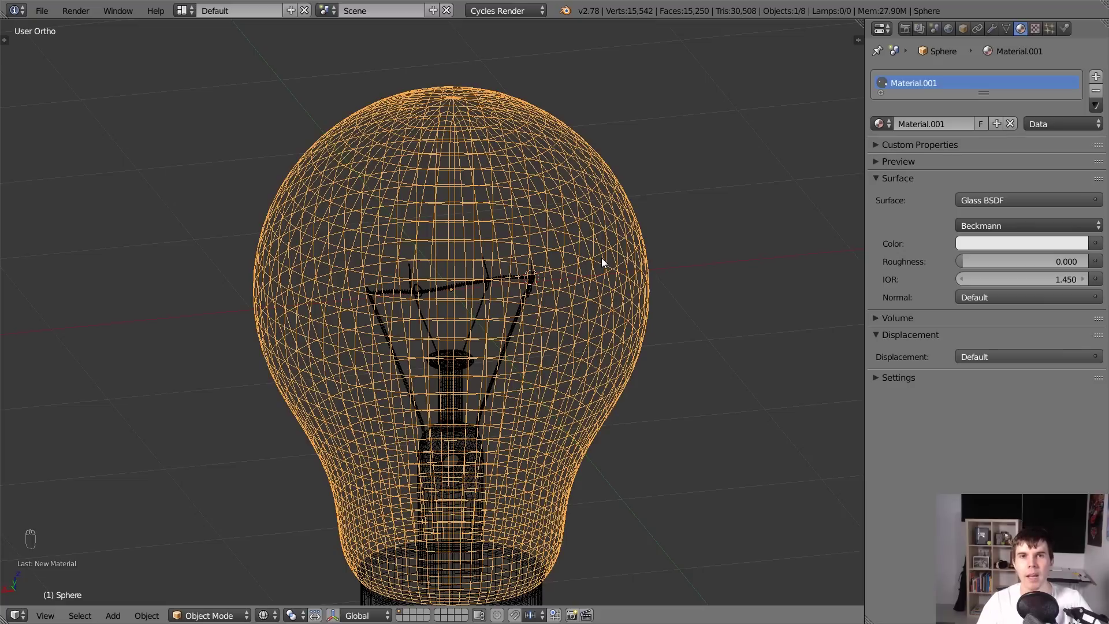
pyautogui.moveTo(602, 257); pyautogui.dragTo(692, 309, button='middle')
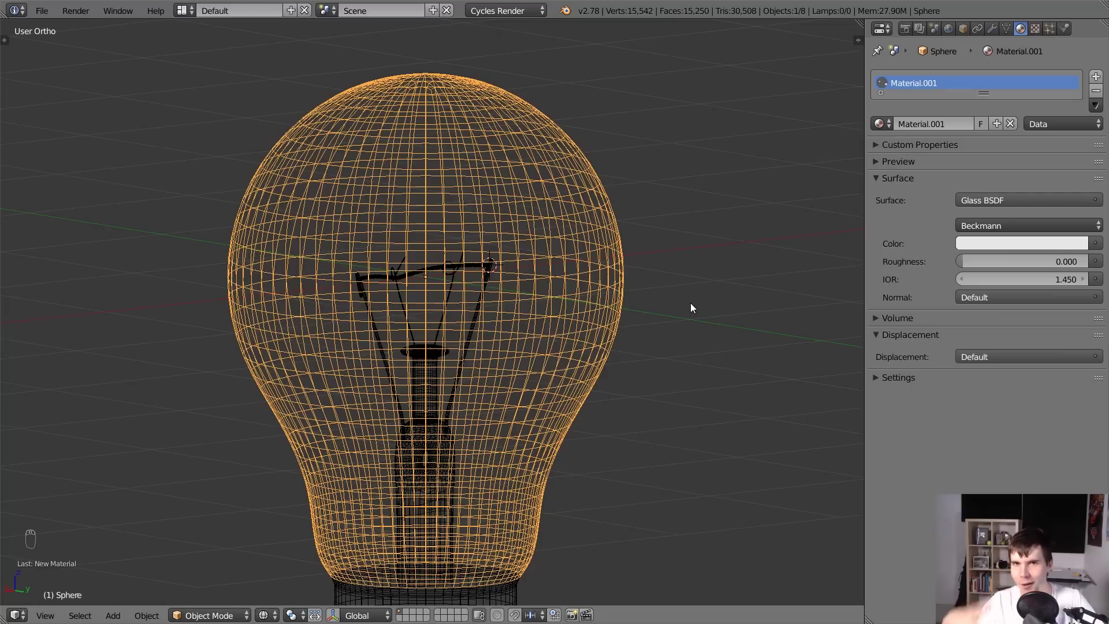
# In Edit Mode, extrude the entire glass bulb mesh and scale the extruded geometry slightly inward to give the glass an inner wall.
pyautogui.press('Tab')
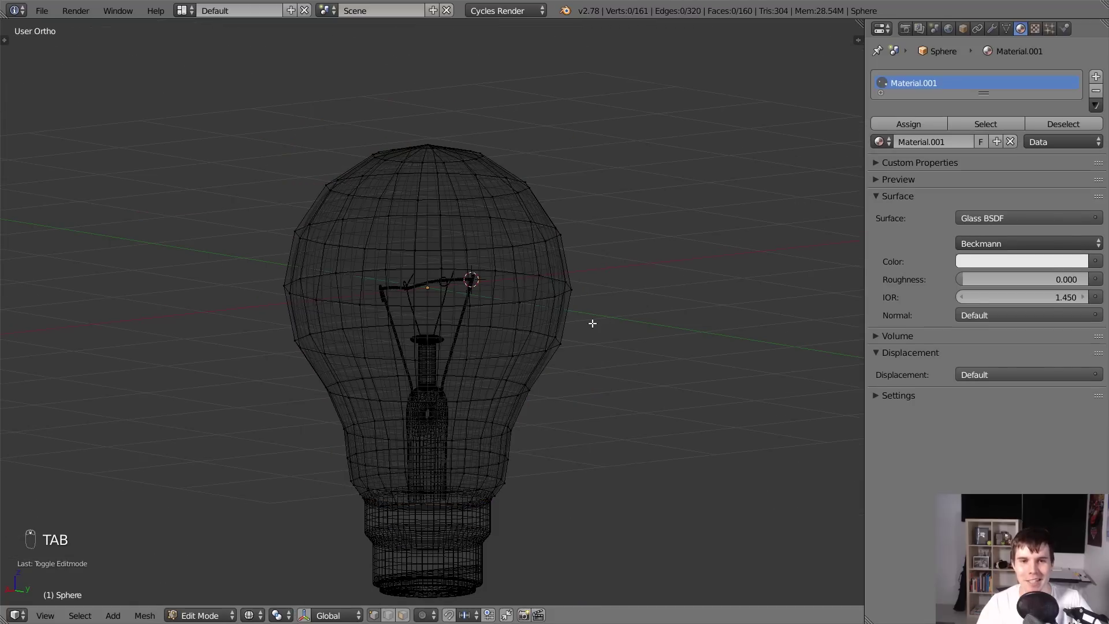
pyautogui.press('a')
pyautogui.press('a')
pyautogui.press('e')
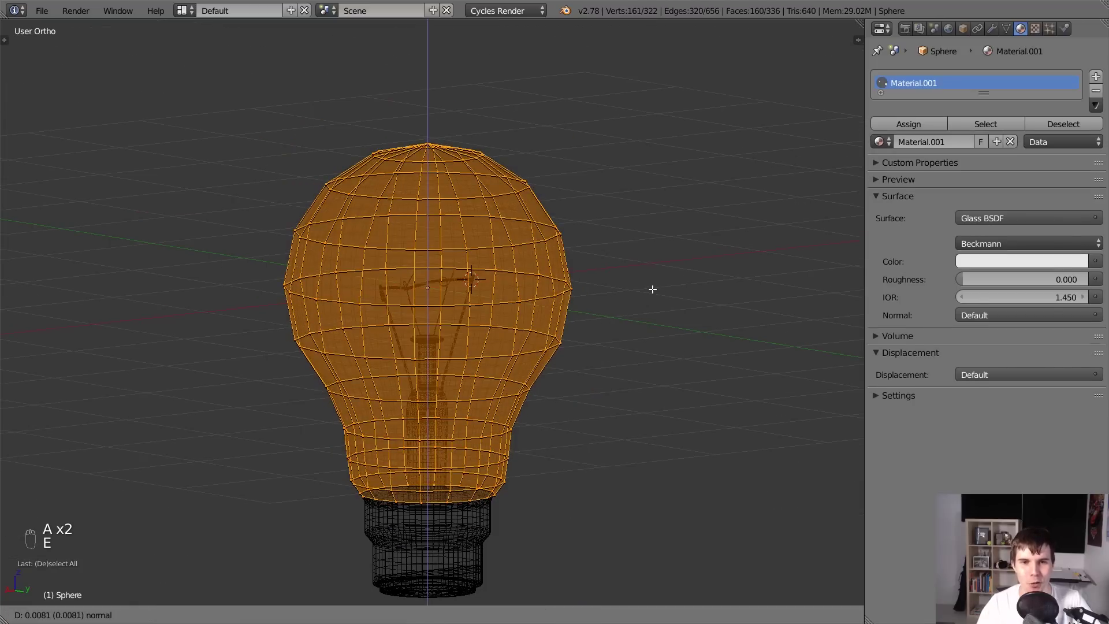
pyautogui.click(653, 289)
pyautogui.press('s')
pyautogui.click(500, 277)
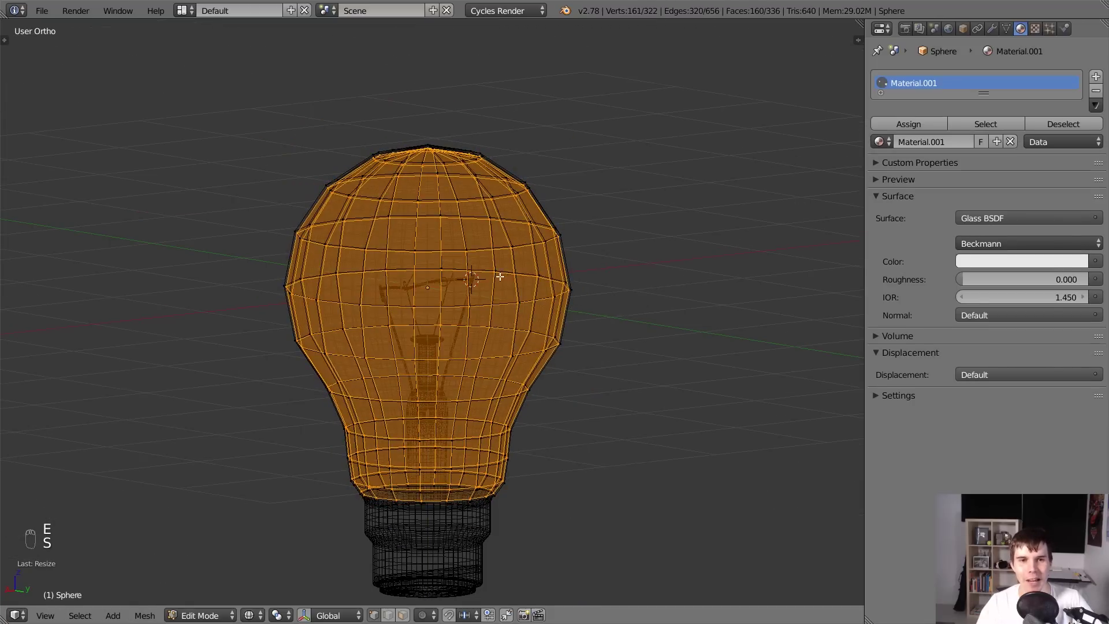
# Leave Edit Mode and undo the inward extrusion of the glass bulb, keeping it displayed in wireframe.
pyautogui.press('z')
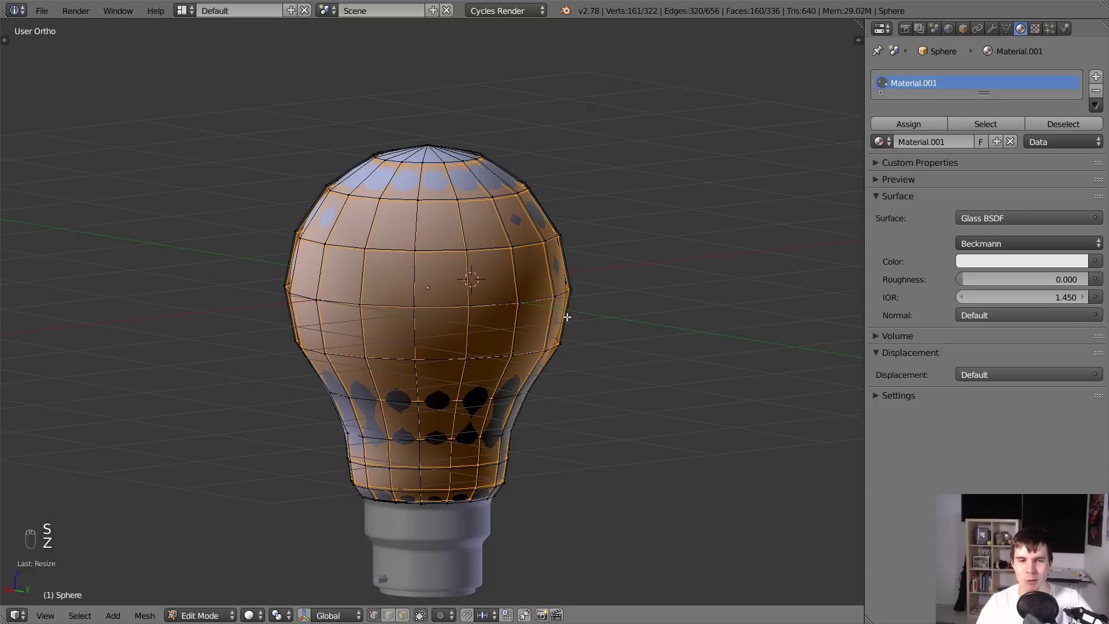
pyautogui.press('Tab')
pyautogui.hotkey('ctrl', 'z')
pyautogui.press('z')
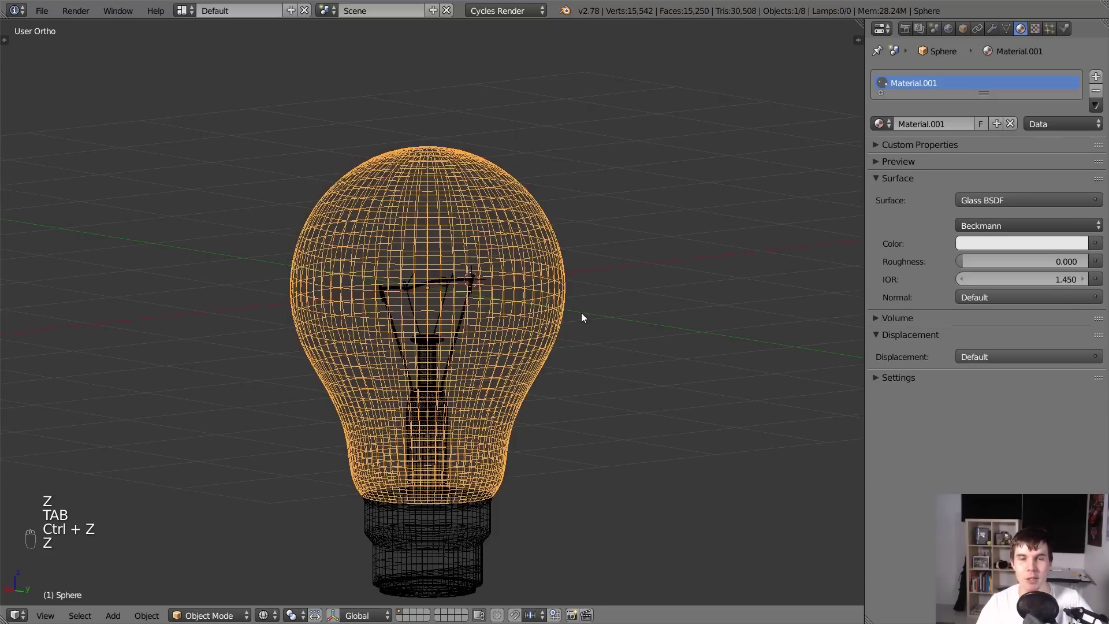
# Examine the glass bulb's wall in Edit Mode by selecting its horizontal edge loops, and return to Object Mode.
pyautogui.scroll(5, 581, 314)
pyautogui.press('Tab')
pyautogui.scroll(-3, 567, 314)
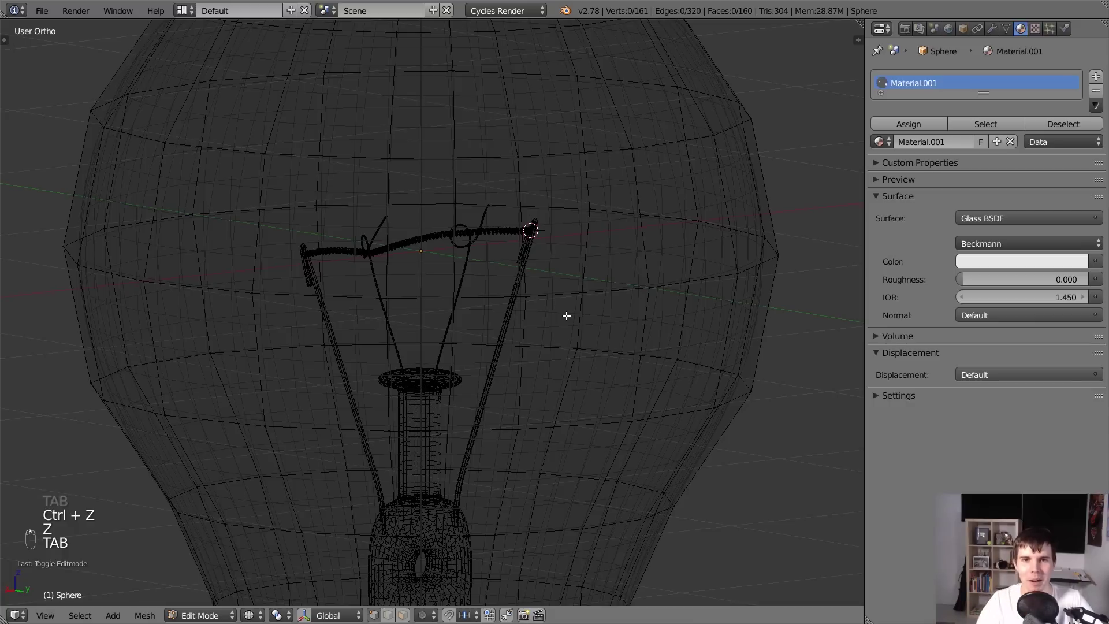
pyautogui.keyDown('alt'); pyautogui.rightClick(597, 297); pyautogui.keyUp('alt')
pyautogui.scroll(-2, 599, 295)
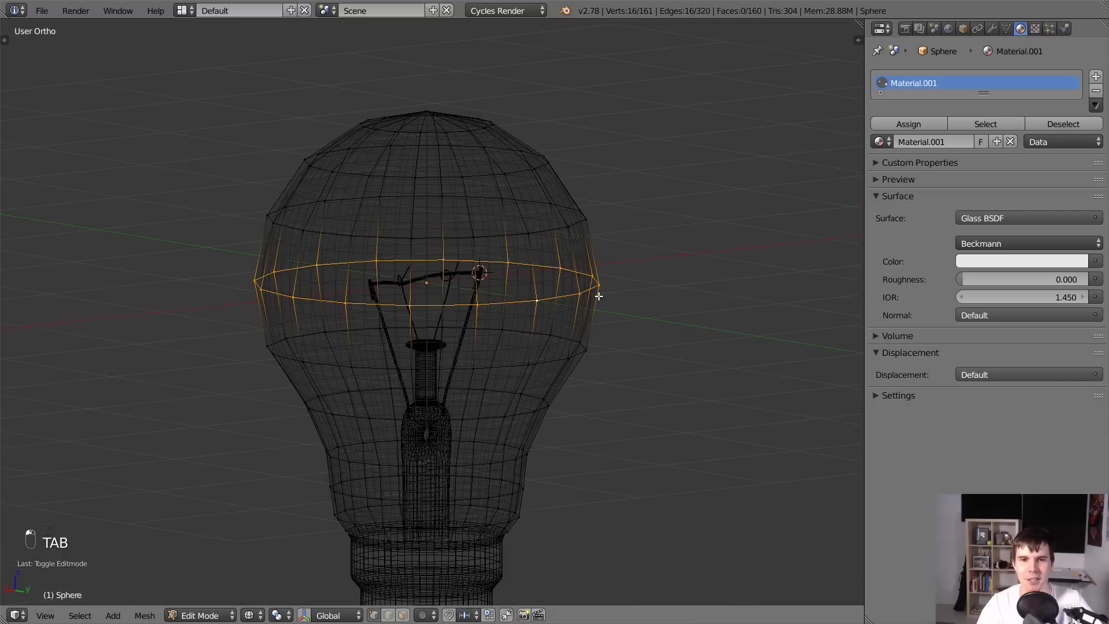
pyautogui.keyDown('alt'); pyautogui.rightClick(513, 235); pyautogui.keyUp('alt')
pyautogui.press('Tab')
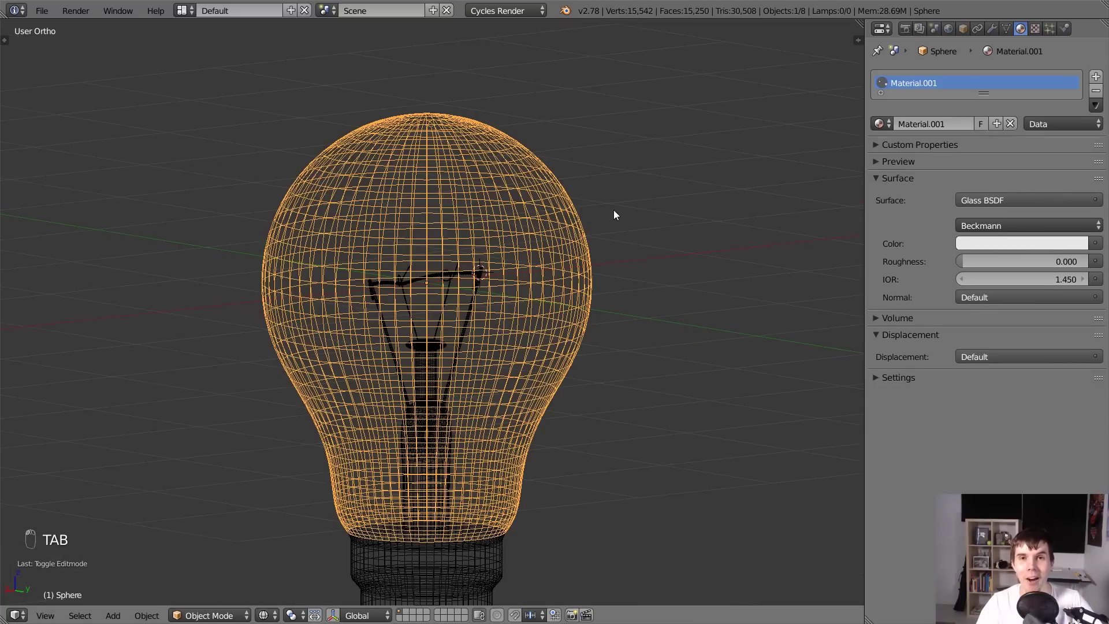
# Add a Solidify modifier to the glass bulb and inspect its wall thickness up close in wireframe.
pyautogui.click(995, 26)
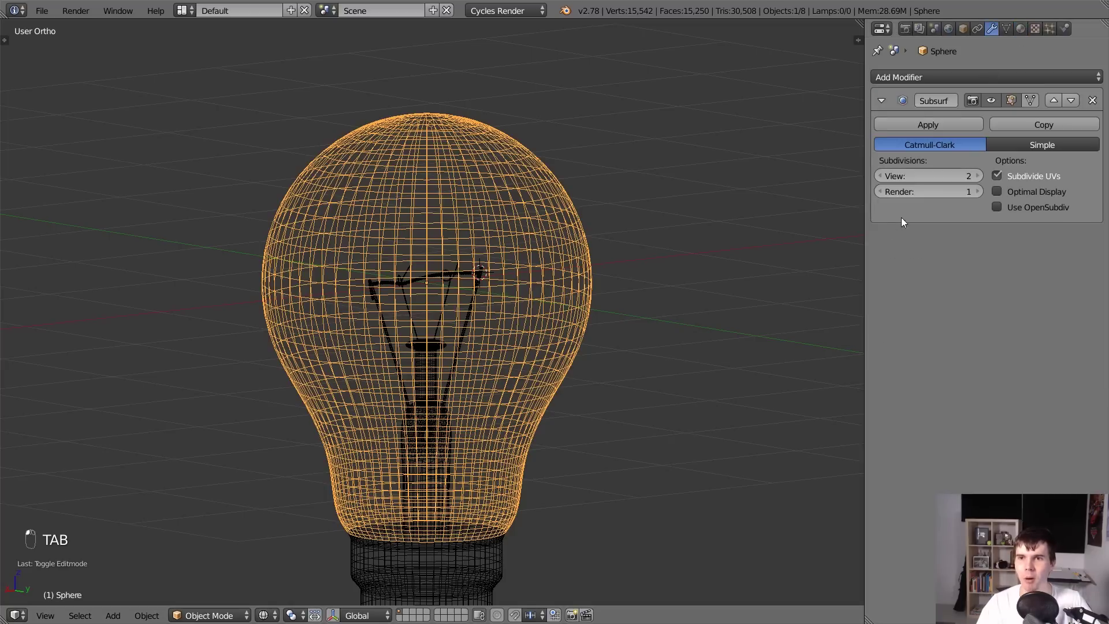
pyautogui.click(944, 78)
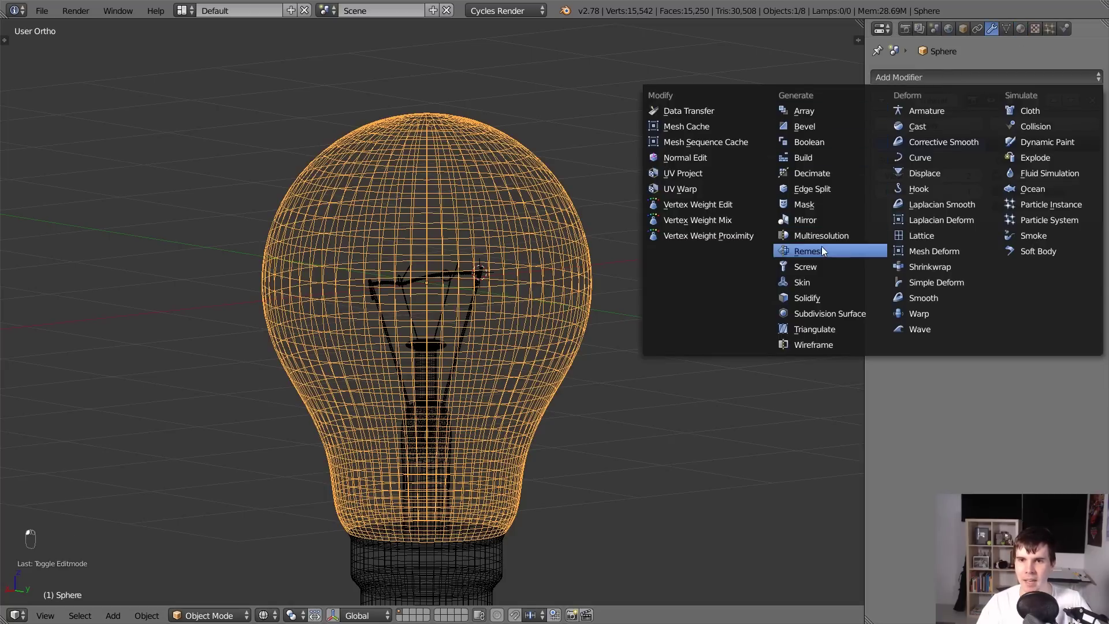
pyautogui.click(821, 297)
pyautogui.scroll(4, 727, 298)
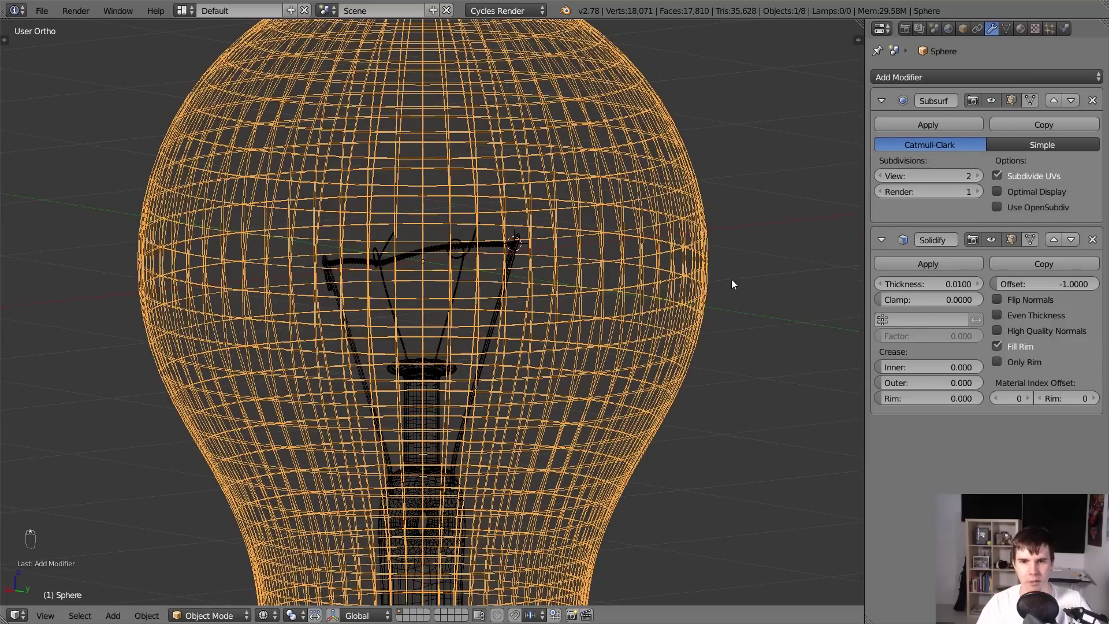
pyautogui.scroll(3, 551, 326)
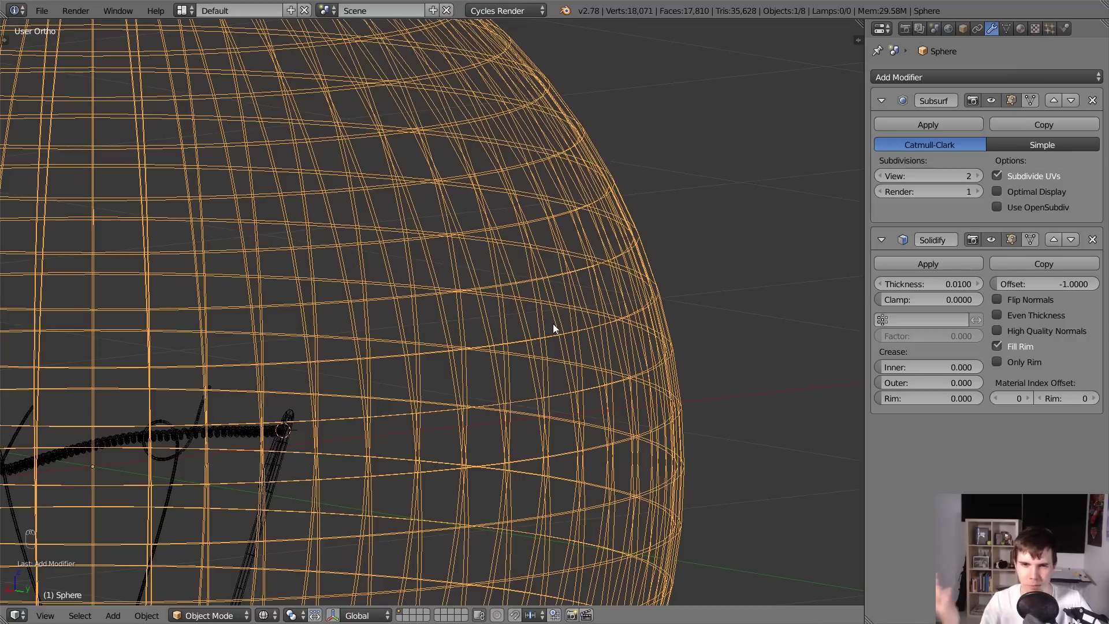
pyautogui.moveTo(553, 325); pyautogui.dragTo(599, 177, button='middle')
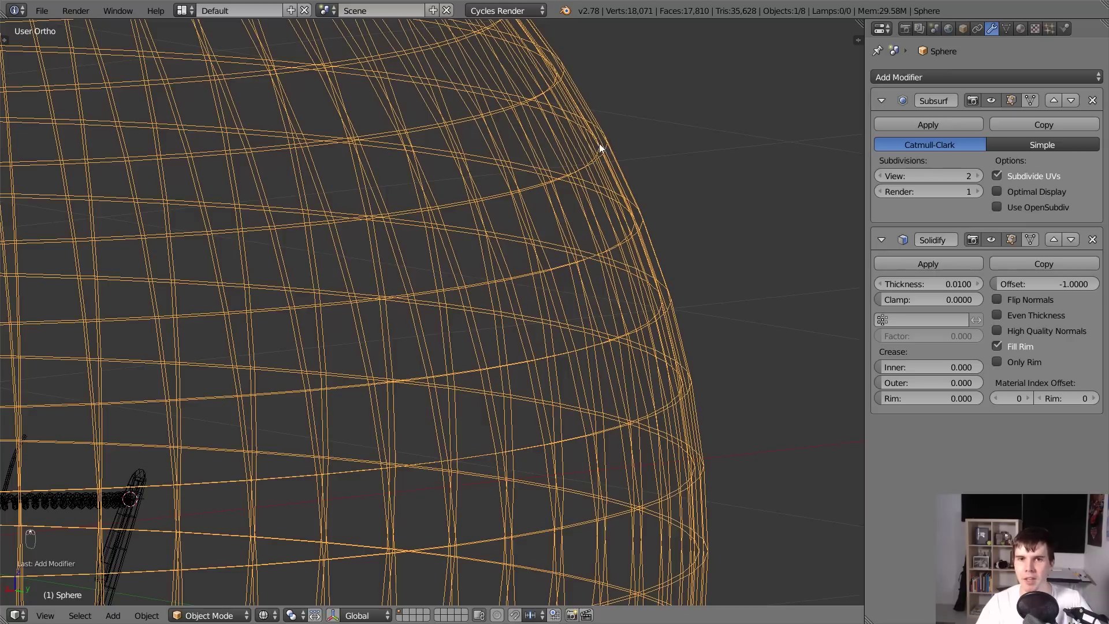
pyautogui.scroll(-8, 612, 243)
pyautogui.press('Home')
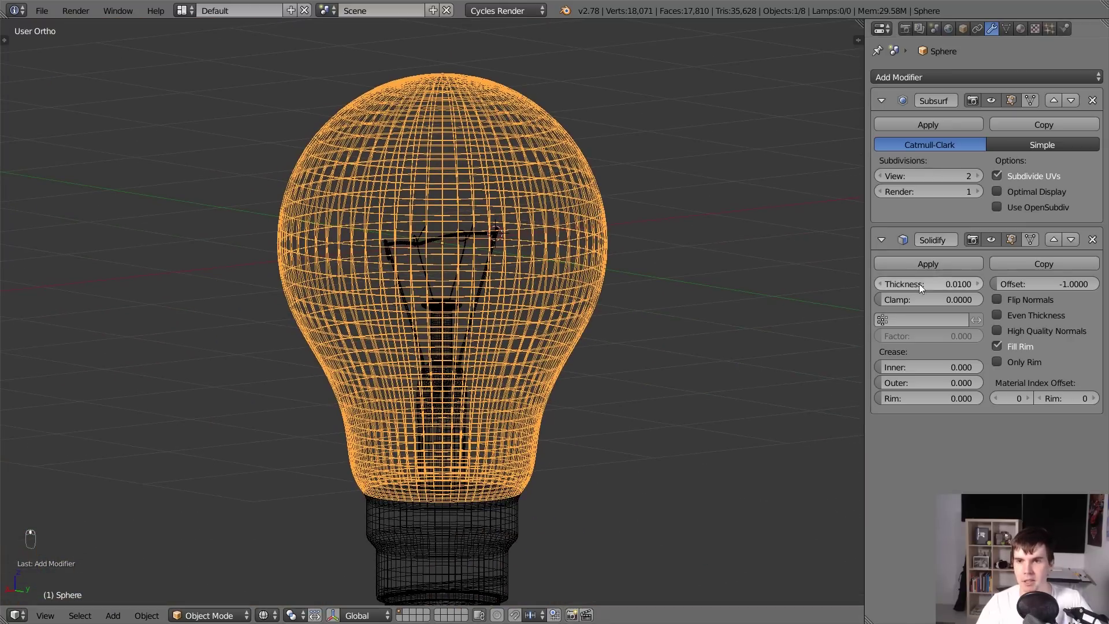
pyautogui.scroll(5, 636, 220)
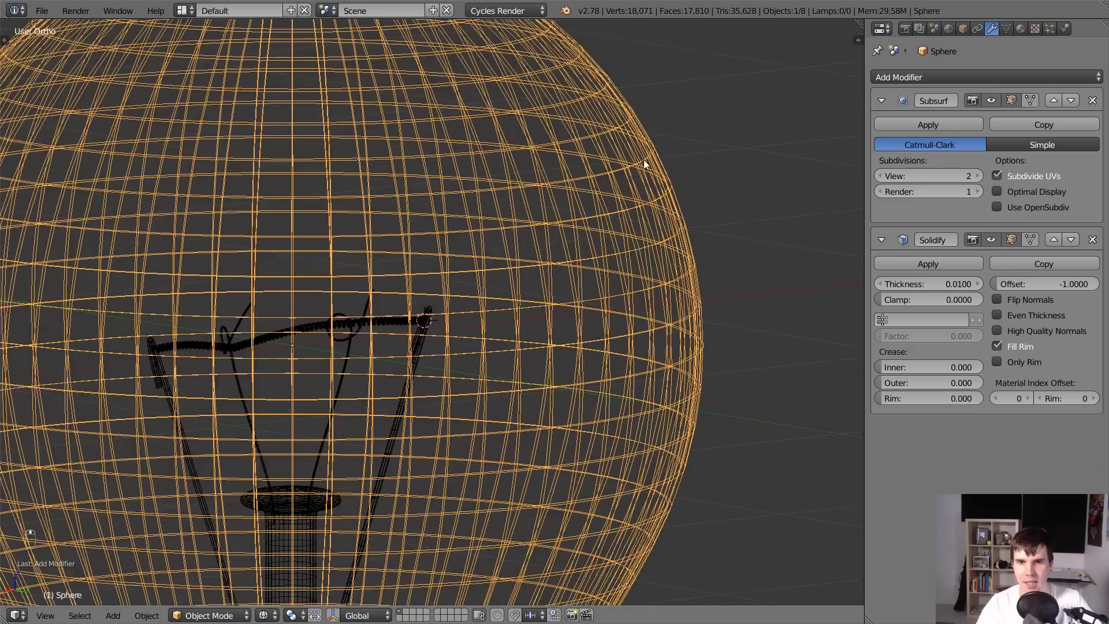
pyautogui.scroll(-3, 607, 242)
# Compare the glass bulb in rendered shading with the Solidify modifier's viewport display switched off and on again.
pyautogui.press('z')
pyautogui.scroll(-4, 562, 290)
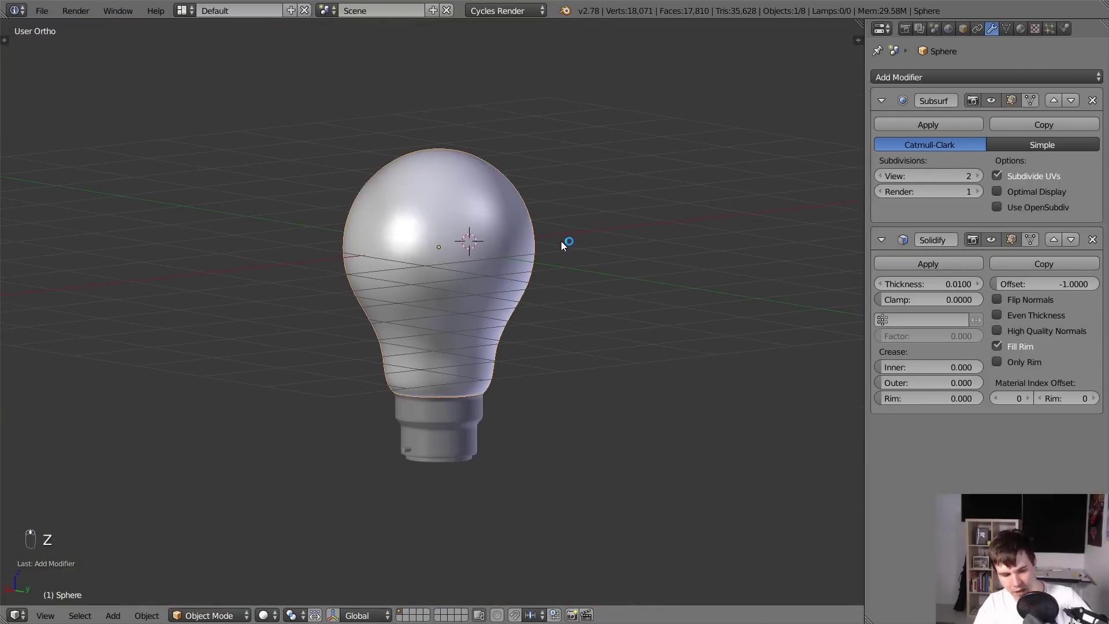
pyautogui.hotkey('shift', 'z')
pyautogui.scroll(3, 557, 266)
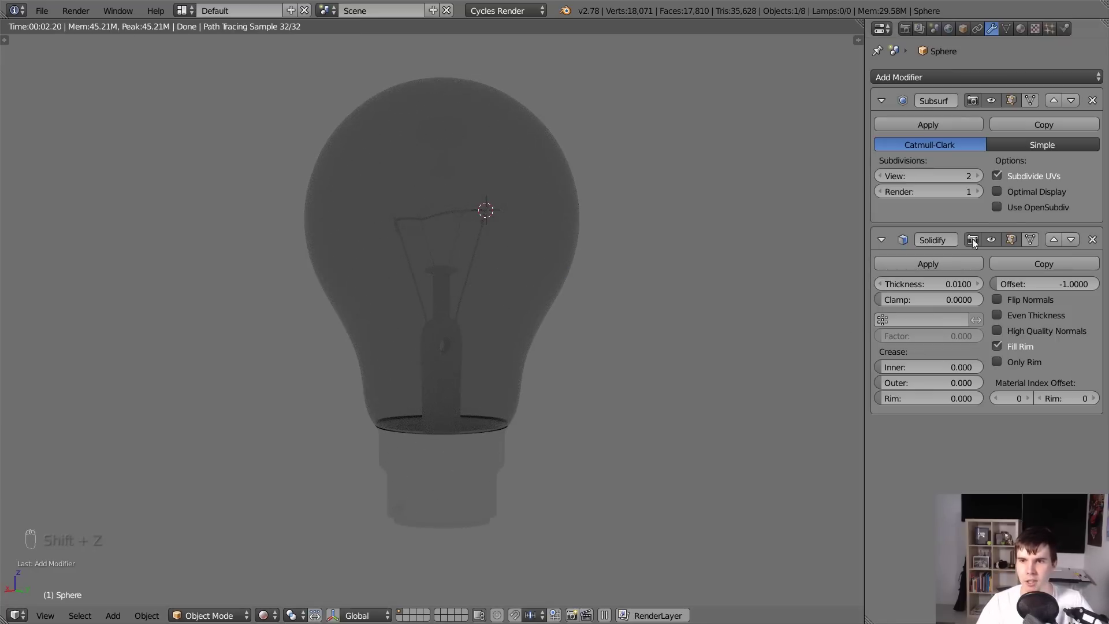
pyautogui.click(990, 241)
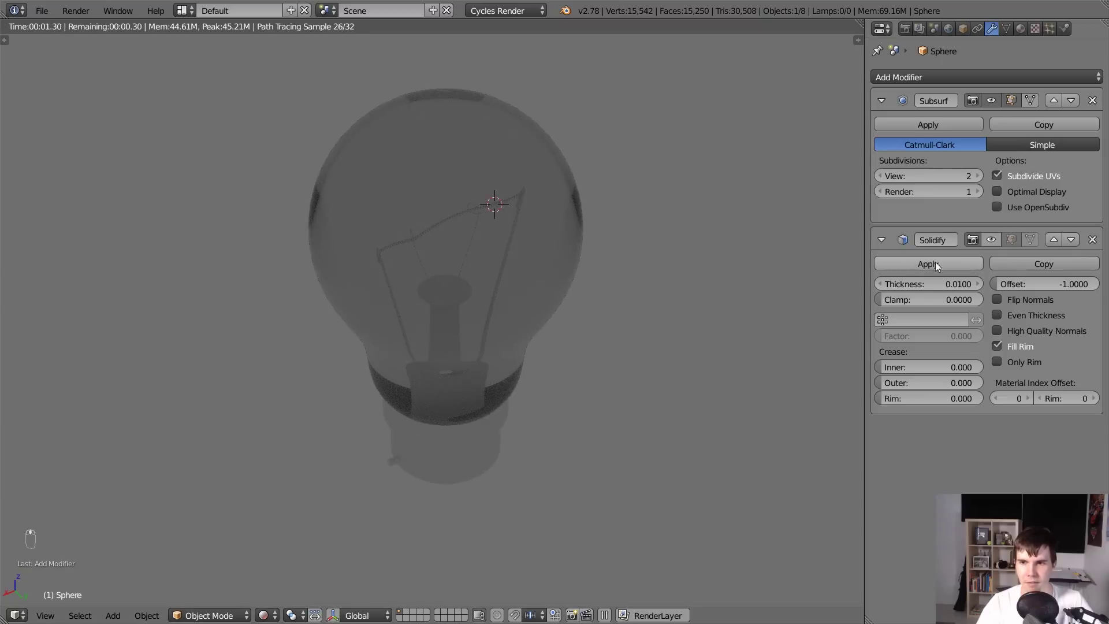
pyautogui.click(991, 240)
pyautogui.moveTo(453, 275); pyautogui.dragTo(532, 282, button='middle')
pyautogui.scroll(3, 517, 286)
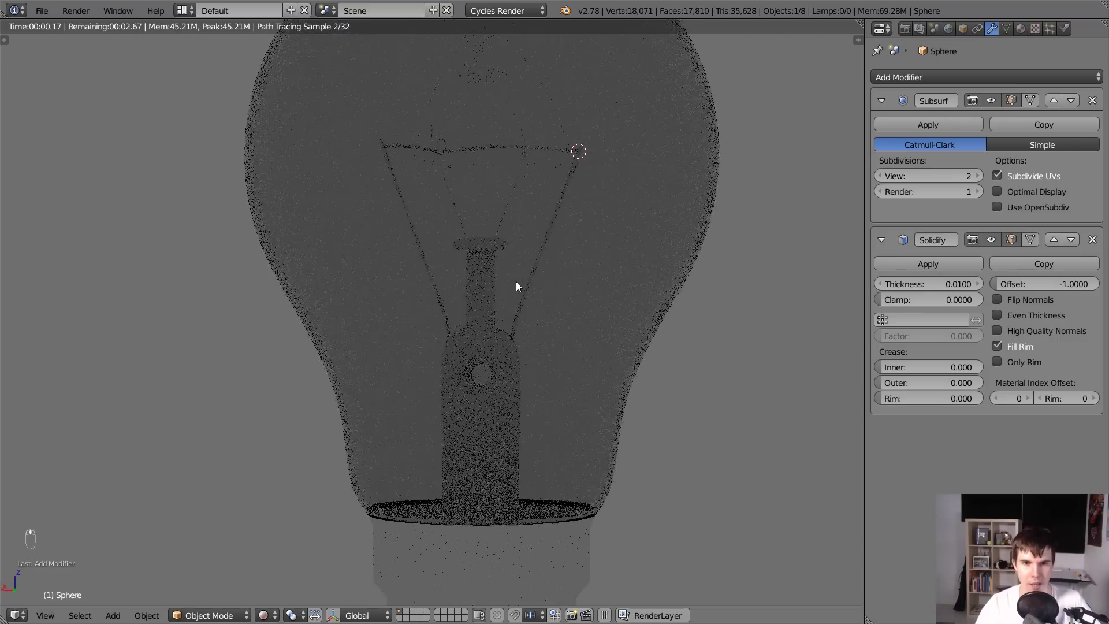
# Link the glass bulb's material to the stem inside it, using the bulb as the active object.
pyautogui.hotkey('shift', 'z')
pyautogui.scroll(2, 549, 369)
pyautogui.press('z')
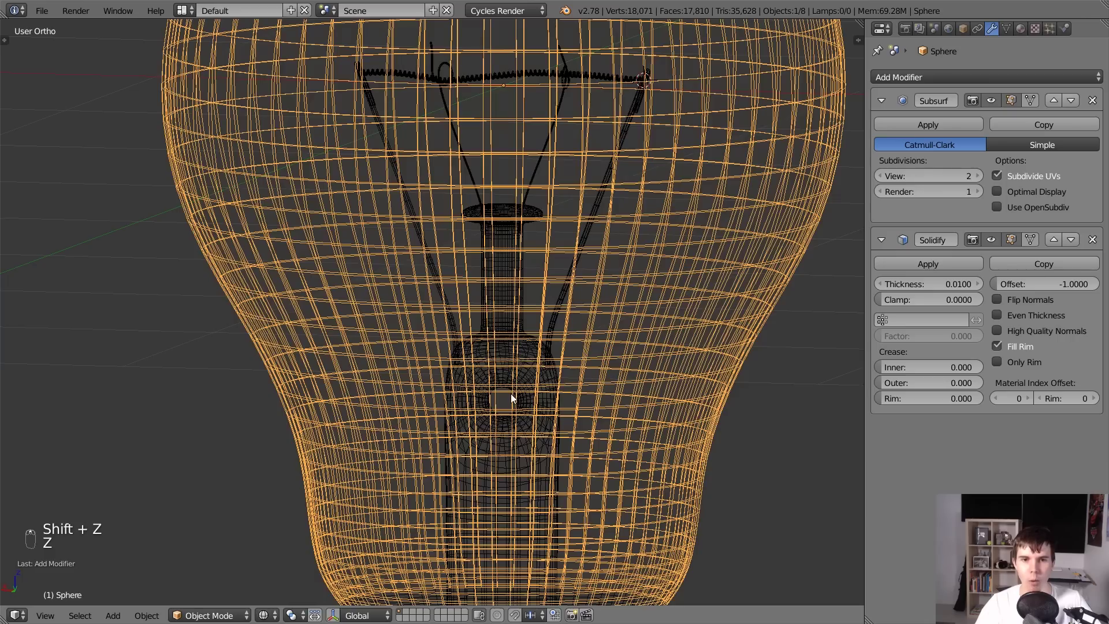
pyautogui.rightClick(511, 393)
pyautogui.scroll(-5, 518, 386)
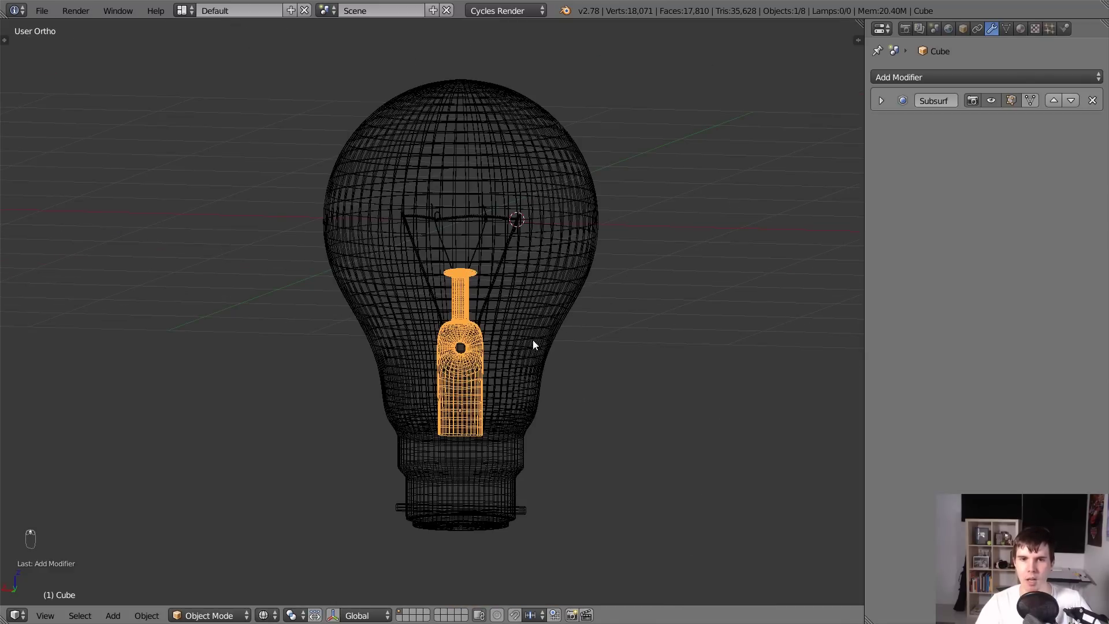
pyautogui.keyDown('shift'); pyautogui.rightClick(575, 242); pyautogui.keyUp('shift')
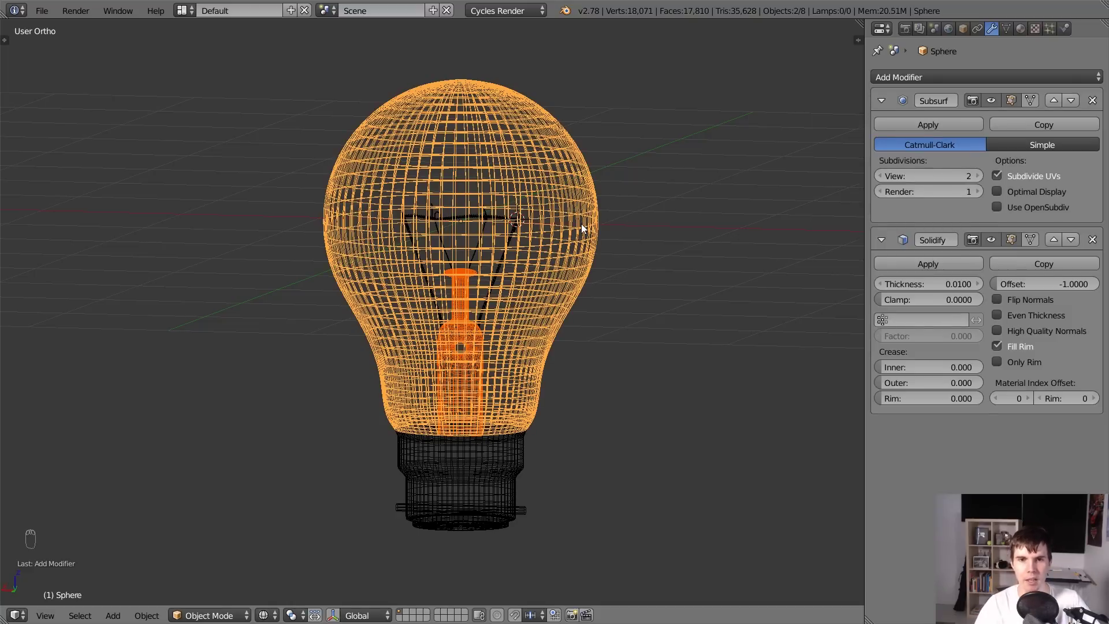
pyautogui.hotkey('ctrl', 'l')
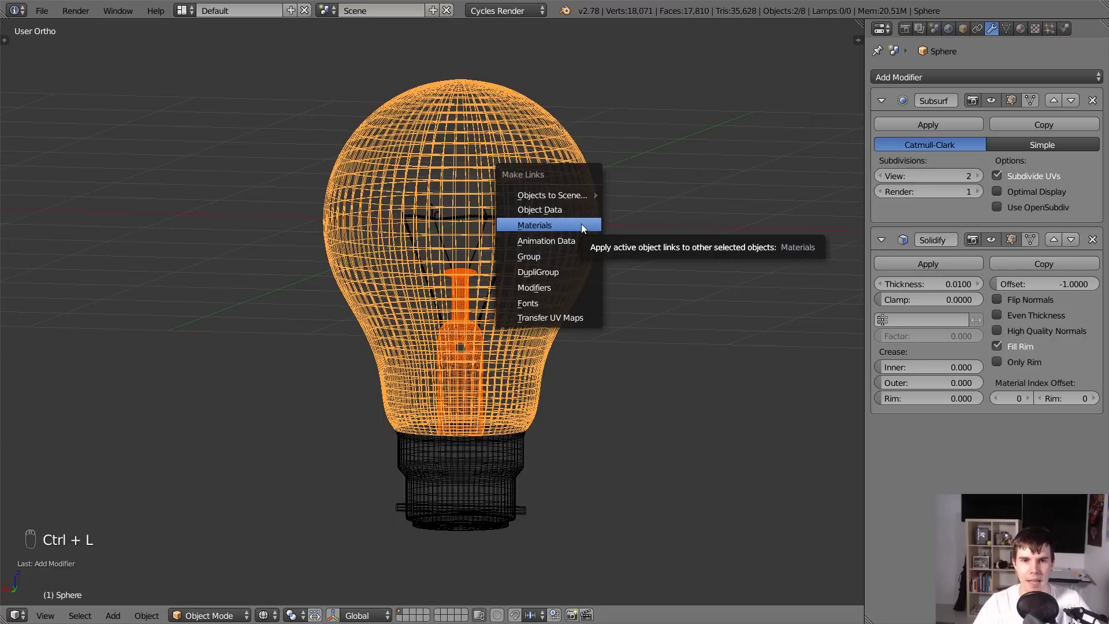
pyautogui.click(581, 224)
# Examine the inner stem in wireframe and check its glass material in rendered shading.
pyautogui.scroll(3, 504, 324)
pyautogui.rightClick(483, 324)
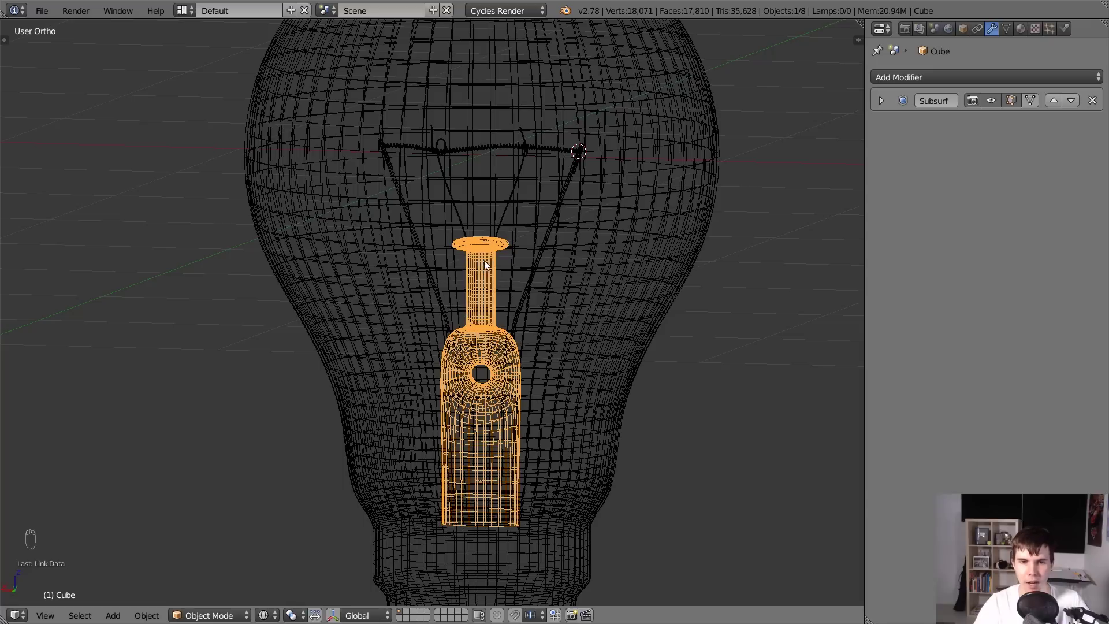
pyautogui.scroll(-2, 505, 302)
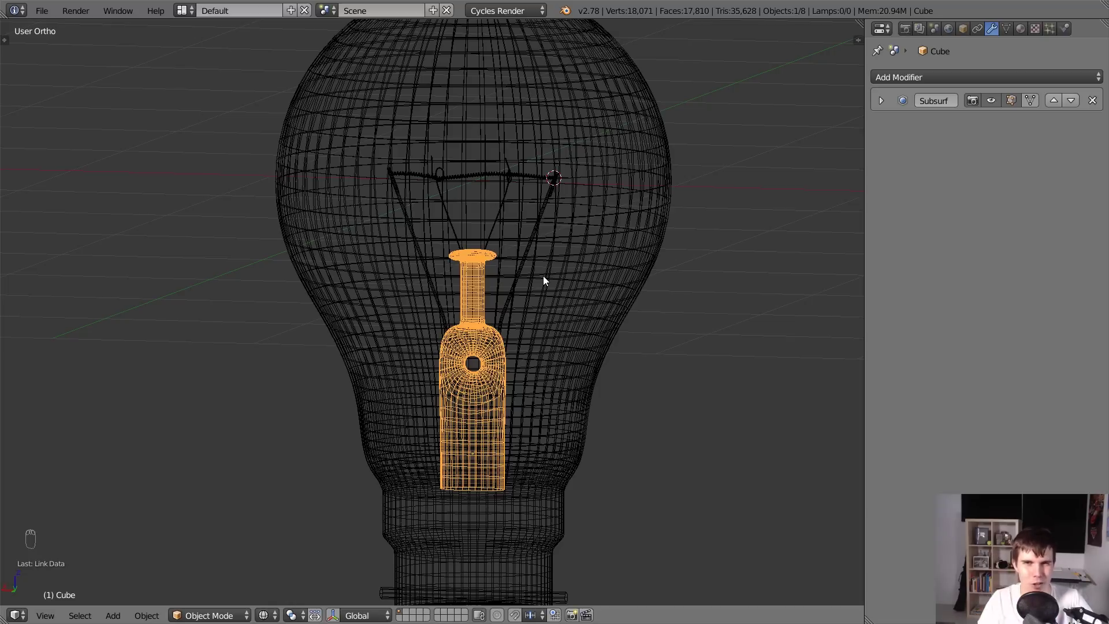
pyautogui.hotkey('shift', 'z')
pyautogui.moveTo(509, 293); pyautogui.dragTo(618, 301, button='middle')
pyautogui.scroll(-2, 518, 421)
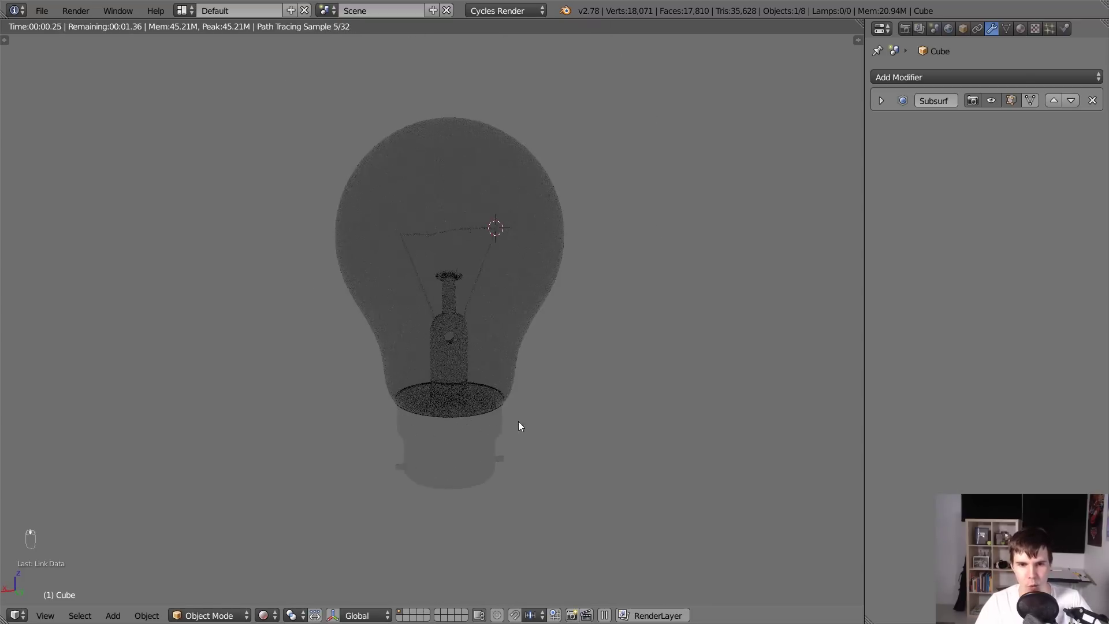
# Select the bulb's cap and add a Solidify modifier to it.
pyautogui.moveTo(518, 421); pyautogui.dragTo(474, 311, button='middle')
pyautogui.scroll(3, 483, 383)
pyautogui.hotkey('shift', 'z')
pyautogui.rightClick(481, 384)
pyautogui.scroll(4, 480, 382)
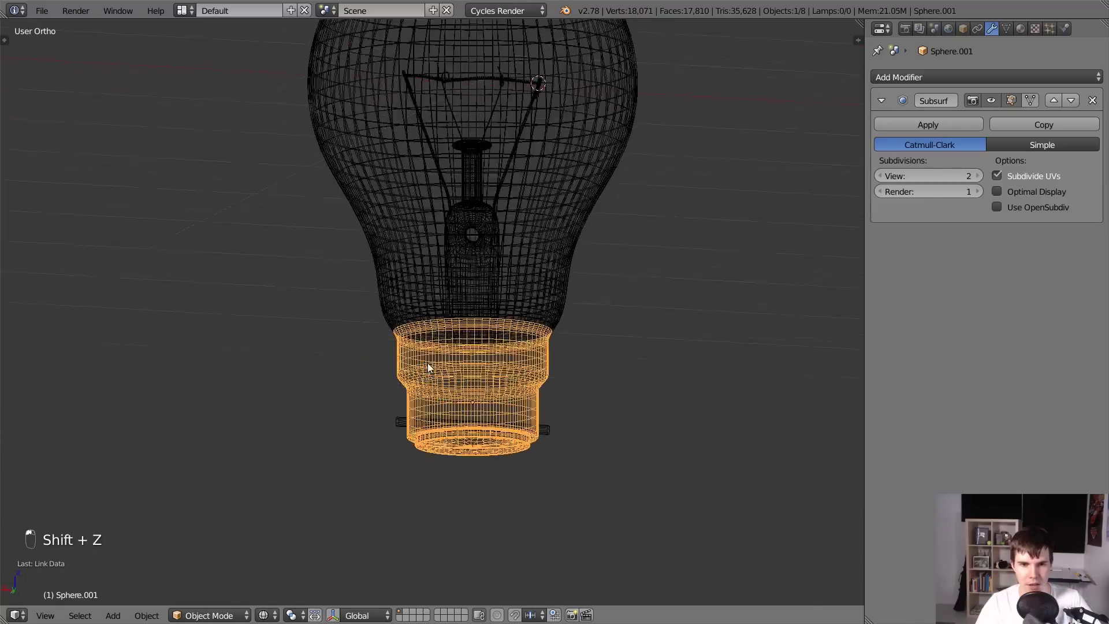
pyautogui.keyDown('shift'); pyautogui.moveTo(428, 369); pyautogui.dragTo(456, 328, button='middle'); pyautogui.keyUp('shift')
pyautogui.scroll(2, 358, 264)
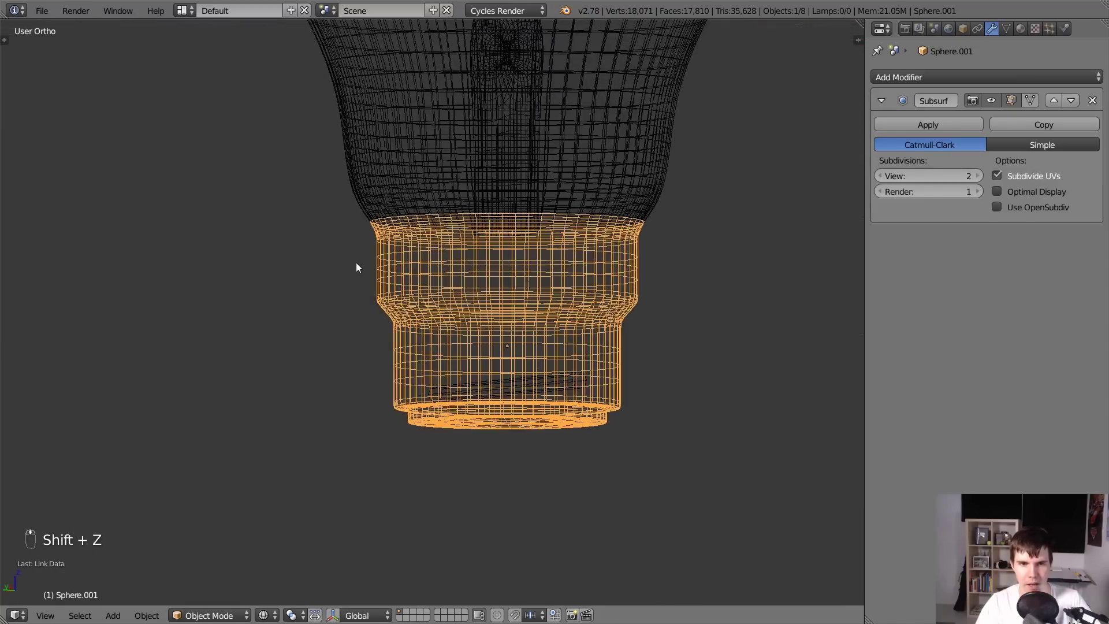
pyautogui.scroll(1, 406, 265)
pyautogui.press('z')
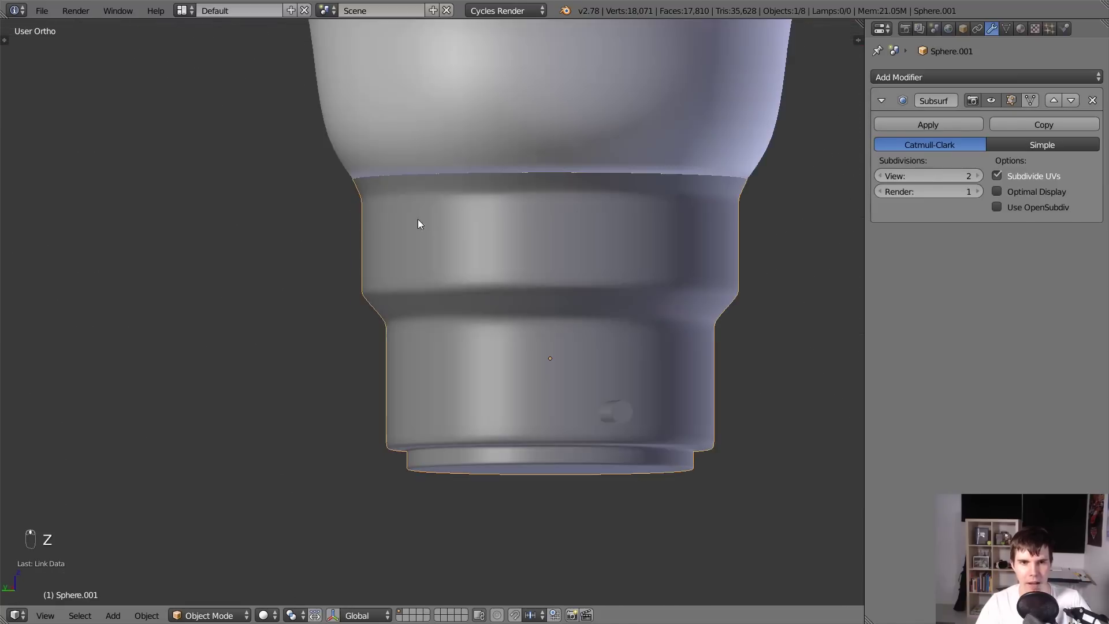
pyautogui.click(945, 78)
pyautogui.click(809, 298)
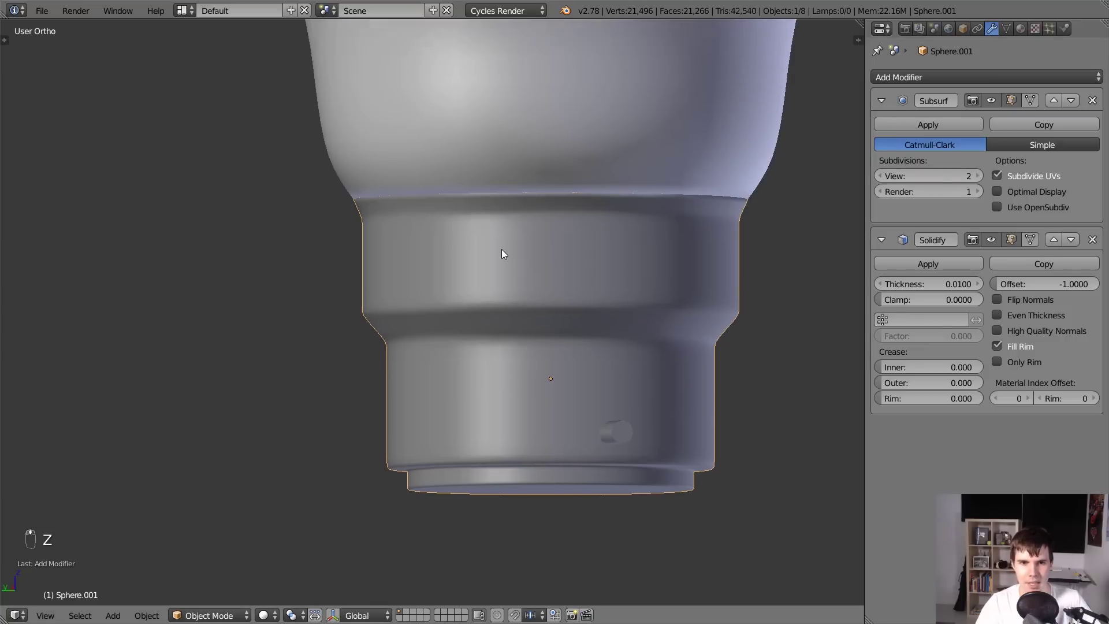
# Set the cap's Solidify offset to 1.0 and check the rim where it meets the glass in wireframe and solid shading.
pyautogui.scroll(3, 495, 346)
pyautogui.press('z')
pyautogui.keyDown('shift'); pyautogui.moveTo(343, 400); pyautogui.dragTo(399, 310, button='middle'); pyautogui.keyUp('shift')
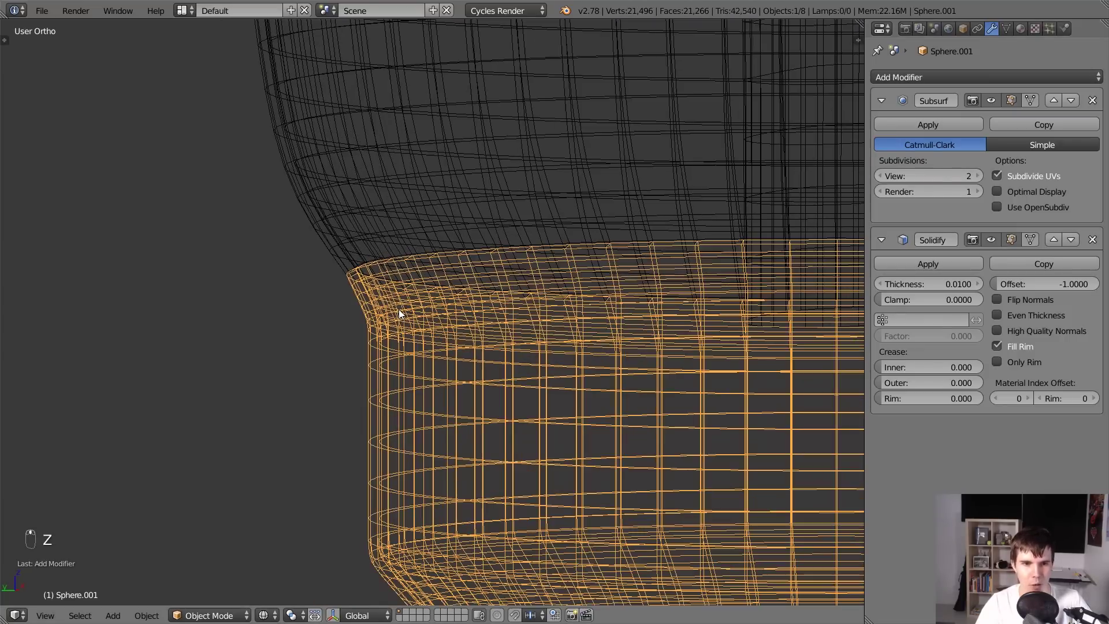
pyautogui.press('z')
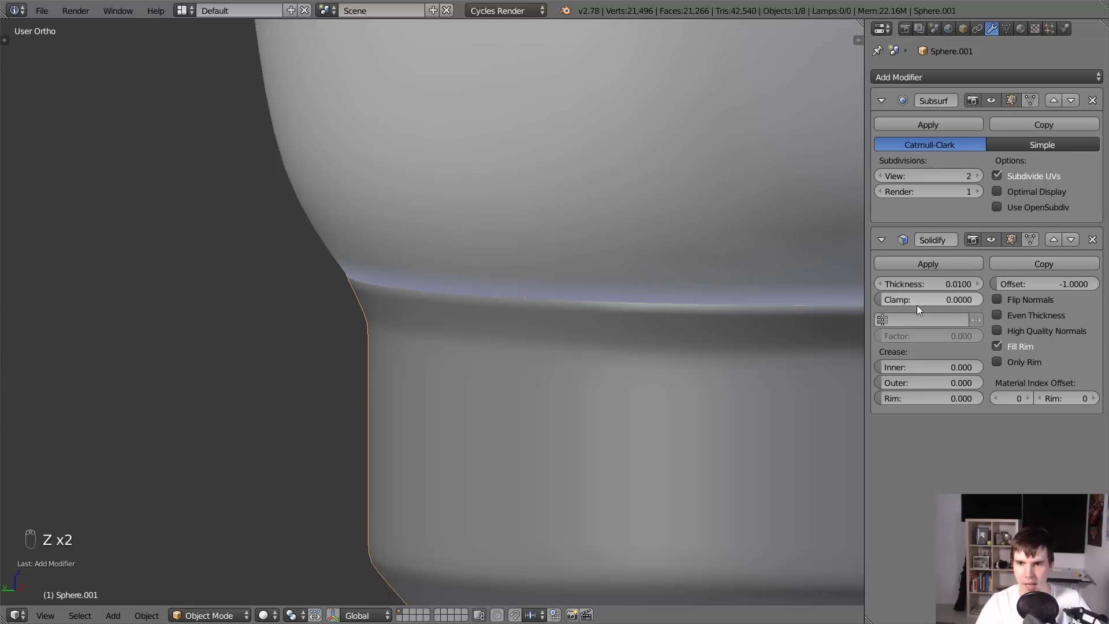
pyautogui.moveTo(1006, 282); pyautogui.dragTo(1086, 282)
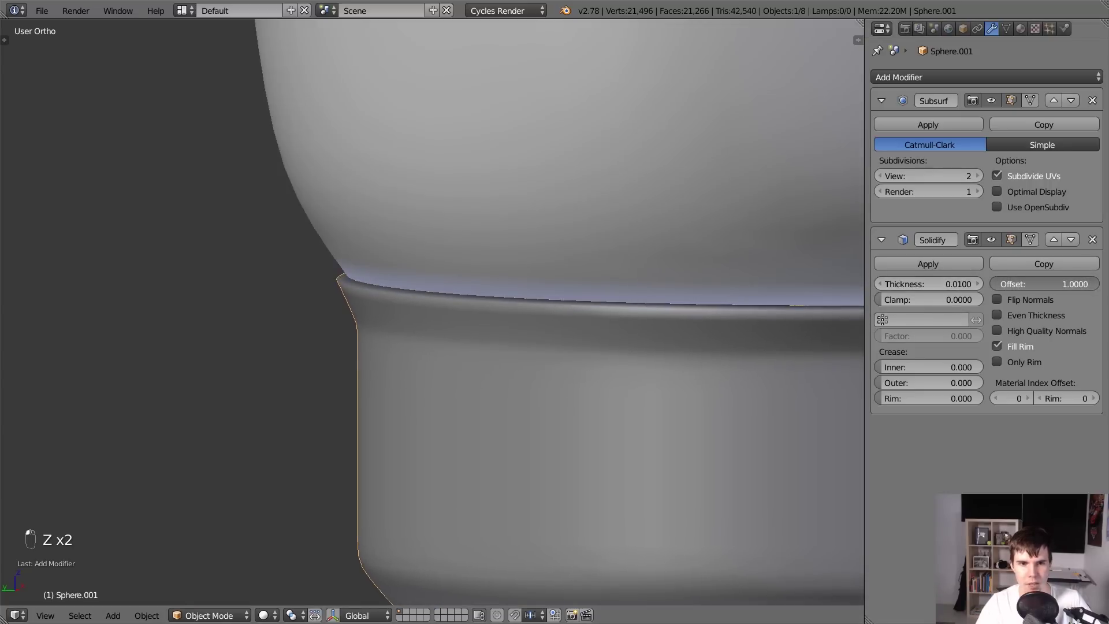
pyautogui.press('z')
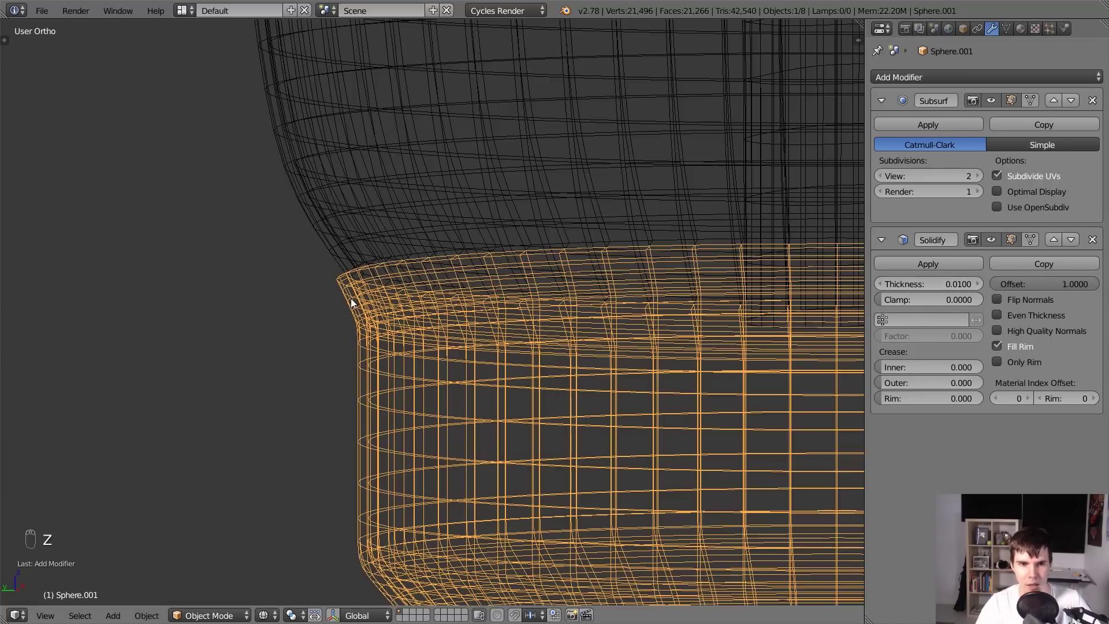
pyautogui.press('z')
pyautogui.moveTo(426, 297)
pyautogui.mouseDown(button='middle')
pyautogui.moveTo(736, 399)
pyautogui.moveTo(619, 409)
pyautogui.moveTo(501, 263)
pyautogui.moveTo(612, 230)
pyautogui.moveTo(659, 233)
pyautogui.moveTo(522, 225)
pyautogui.mouseUp(button='middle')
pyautogui.scroll(-6, 611, 289)
pyautogui.scroll(-3, 522, 225)
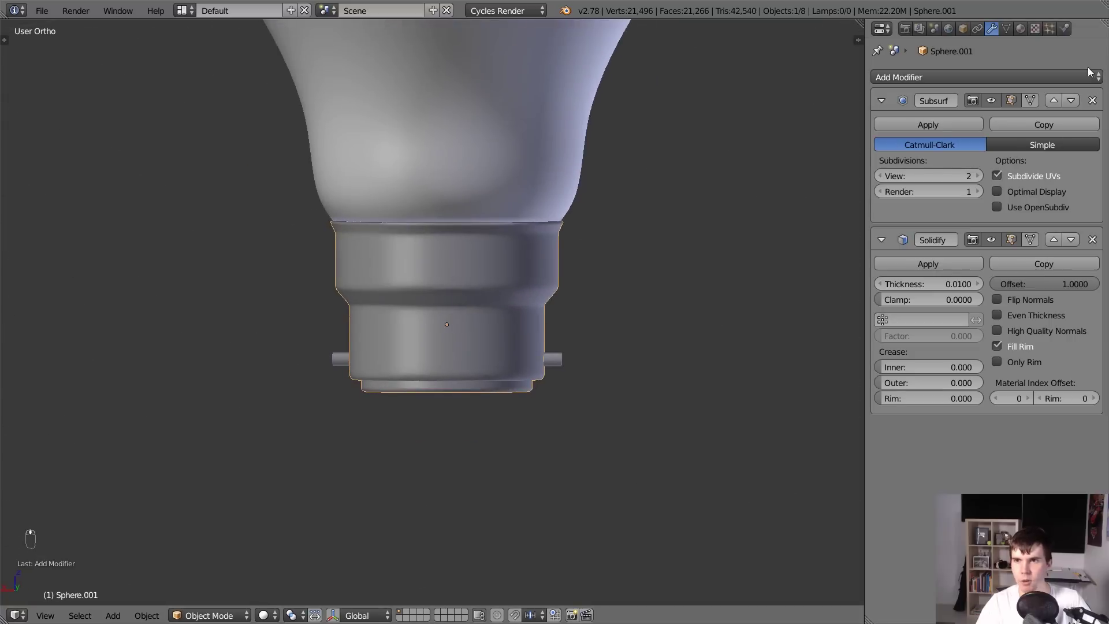
# Create a new material for the bulb's cap.
pyautogui.click(1021, 28)
pyautogui.click(928, 124)
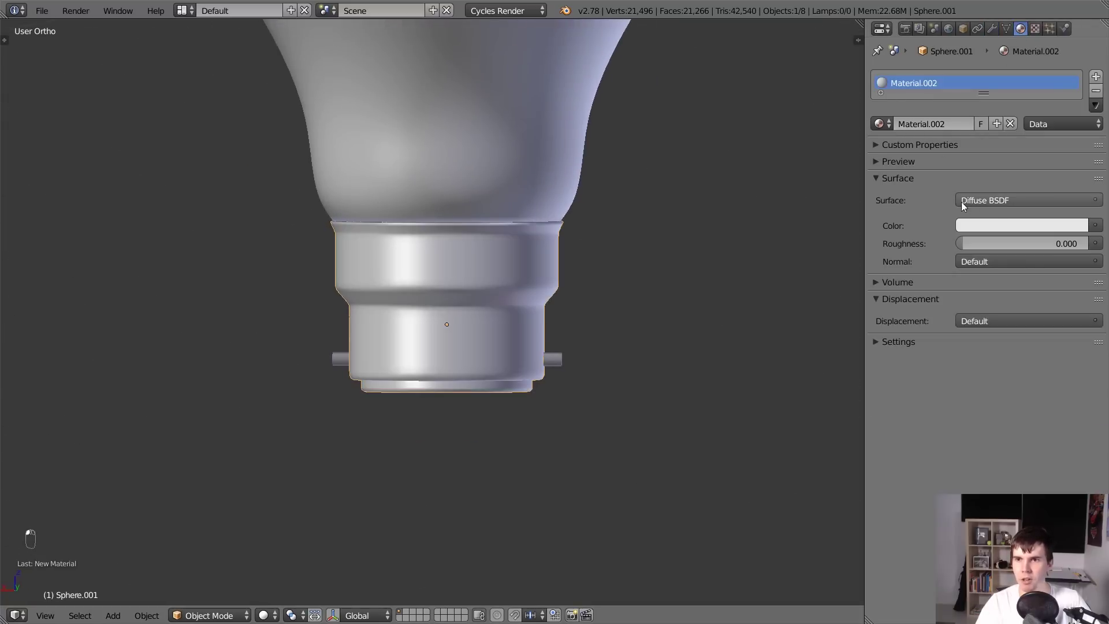
pyautogui.scroll(-2, 545, 392)
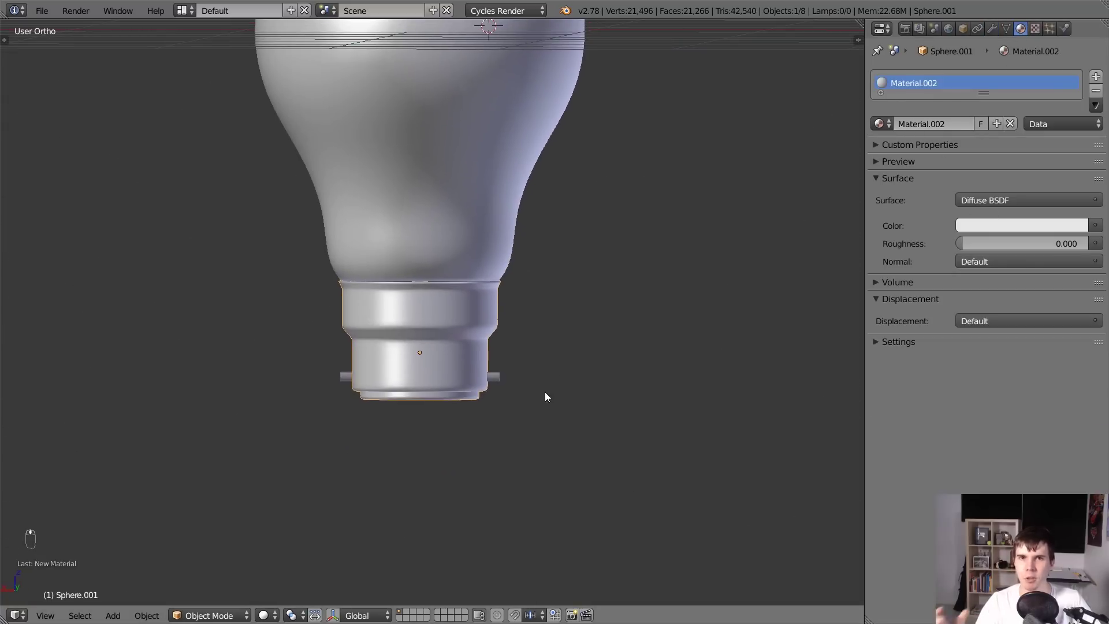
pyautogui.scroll(-2, 546, 392)
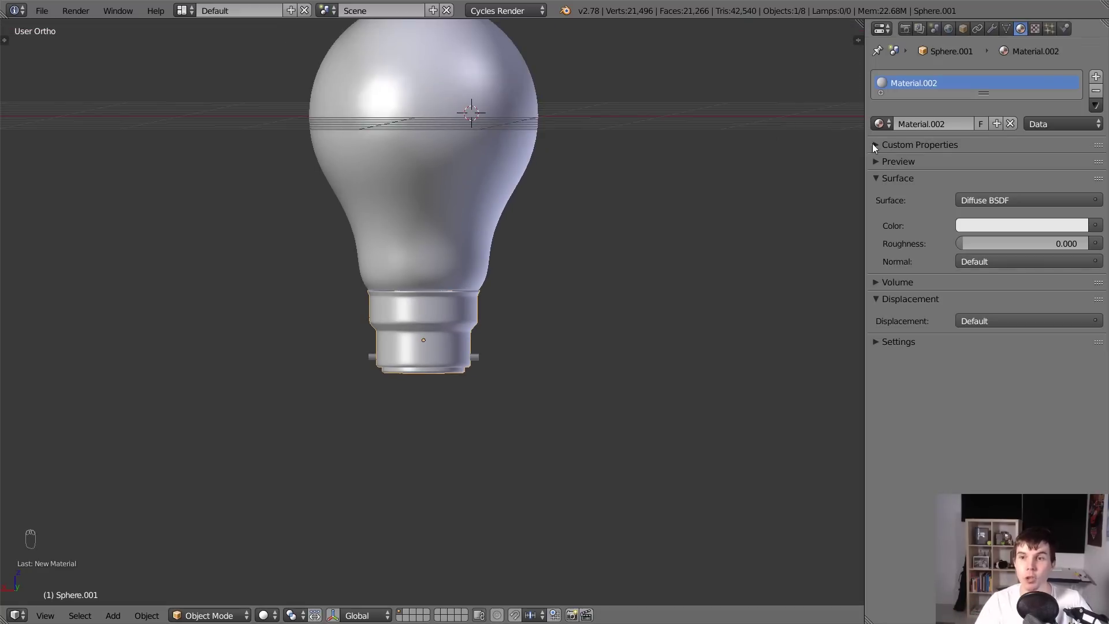
# Change the cap material's surface to Glossy BSDF with a colour value of 0.6 and check it in rendered shading.
pyautogui.click(969, 202)
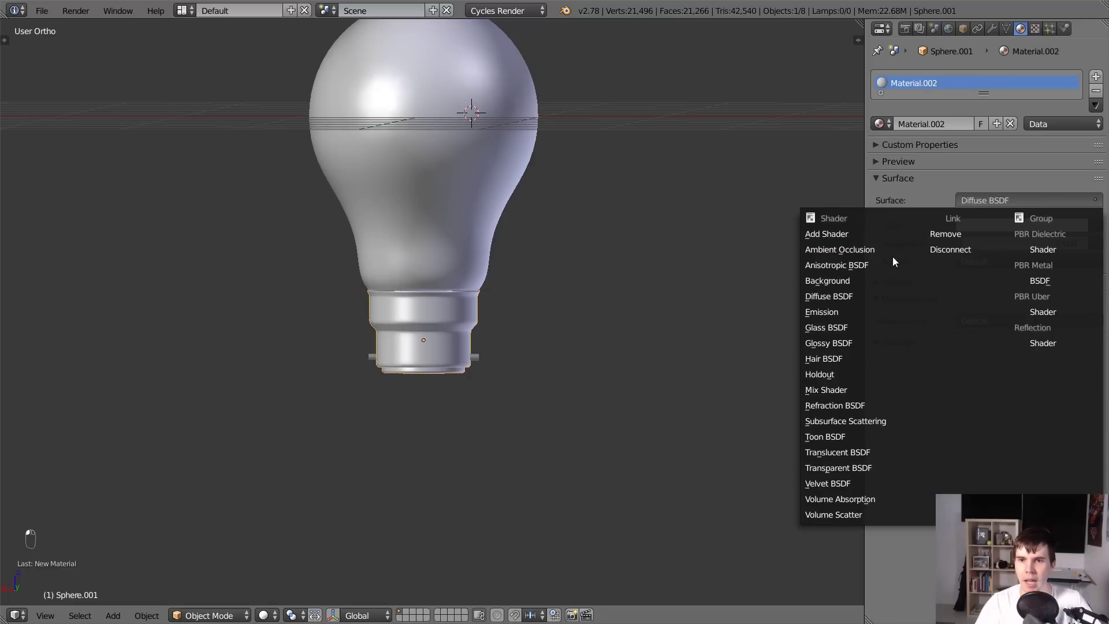
pyautogui.click(828, 344)
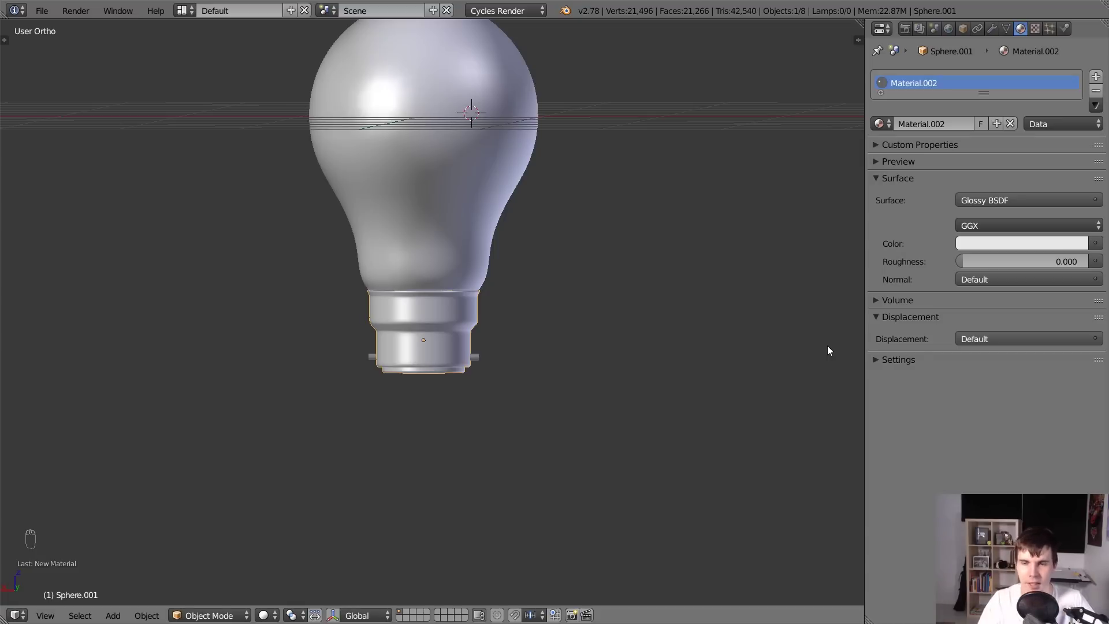
pyautogui.click(997, 242)
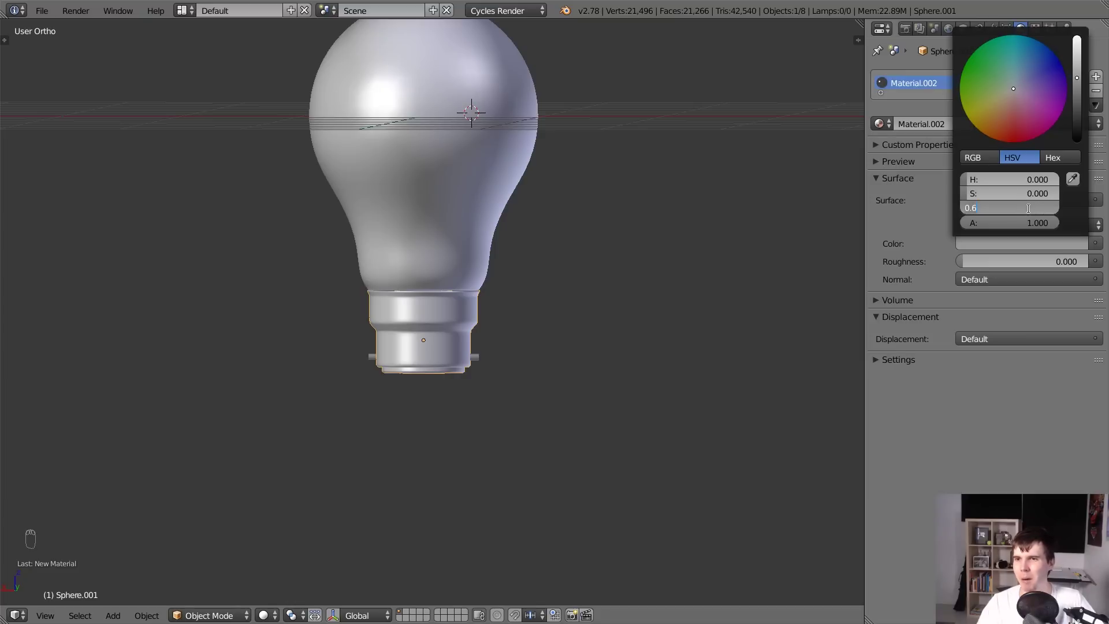
pyautogui.hotkey('shift', 'z')
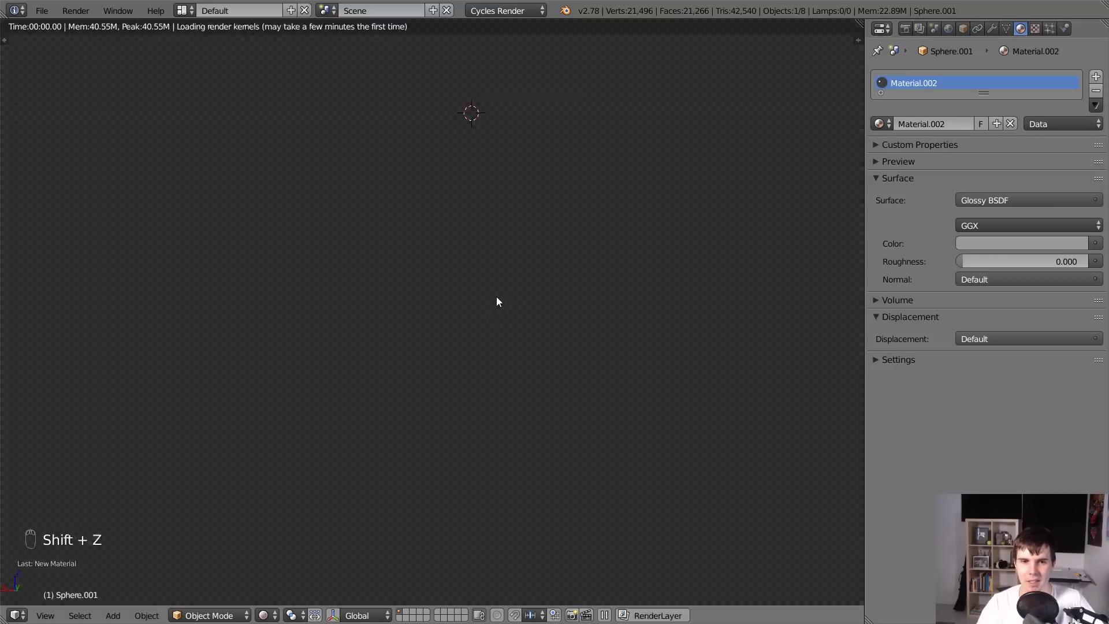
pyautogui.moveTo(445, 298); pyautogui.dragTo(546, 293, button='middle')
pyautogui.scroll(4, 545, 295)
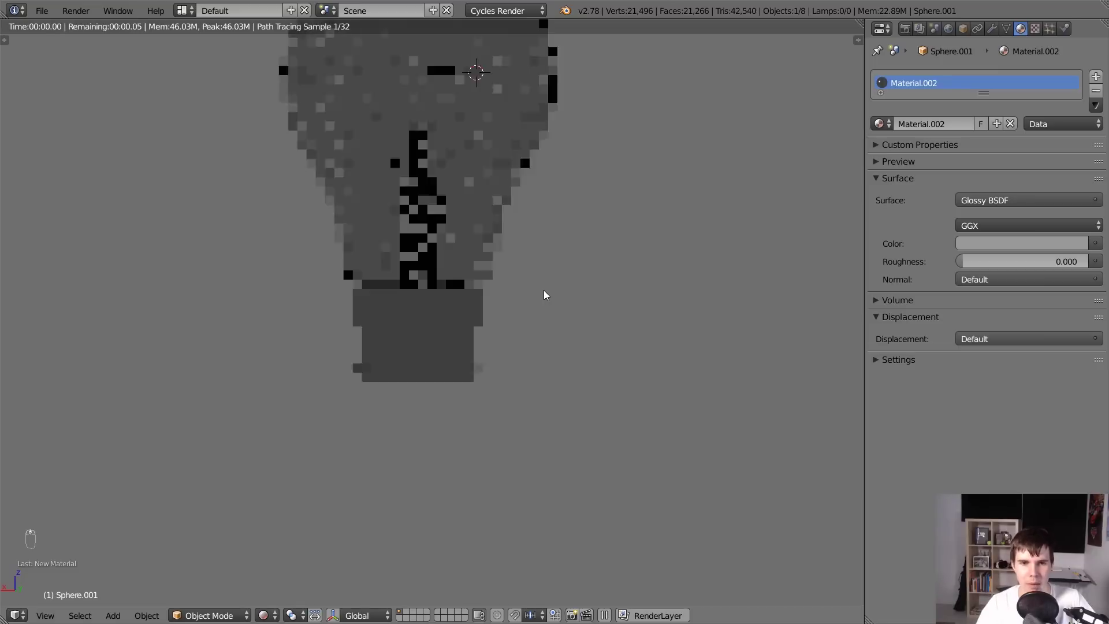
pyautogui.moveTo(532, 332); pyautogui.dragTo(531, 341, button='middle')
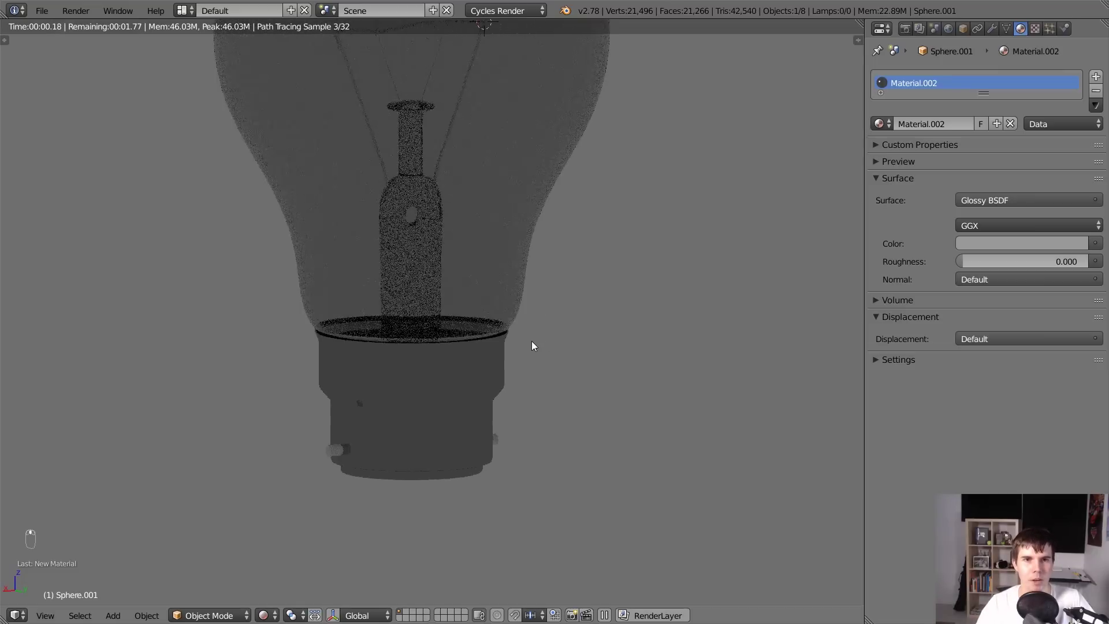
pyautogui.scroll(1, 523, 376)
pyautogui.hotkey('shift', 'z')
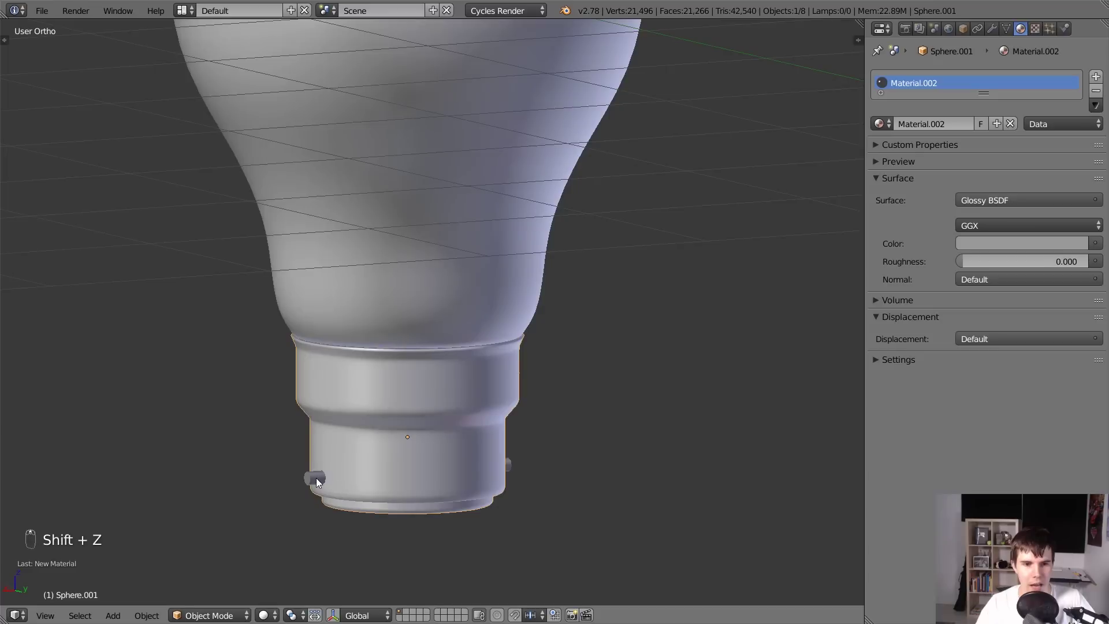
# Link the cap's material to the side pins, the two thick lead wires and the thin filament support wires.
pyautogui.rightClick(315, 477)
pyautogui.press('z')
pyautogui.rightClick(359, 414)
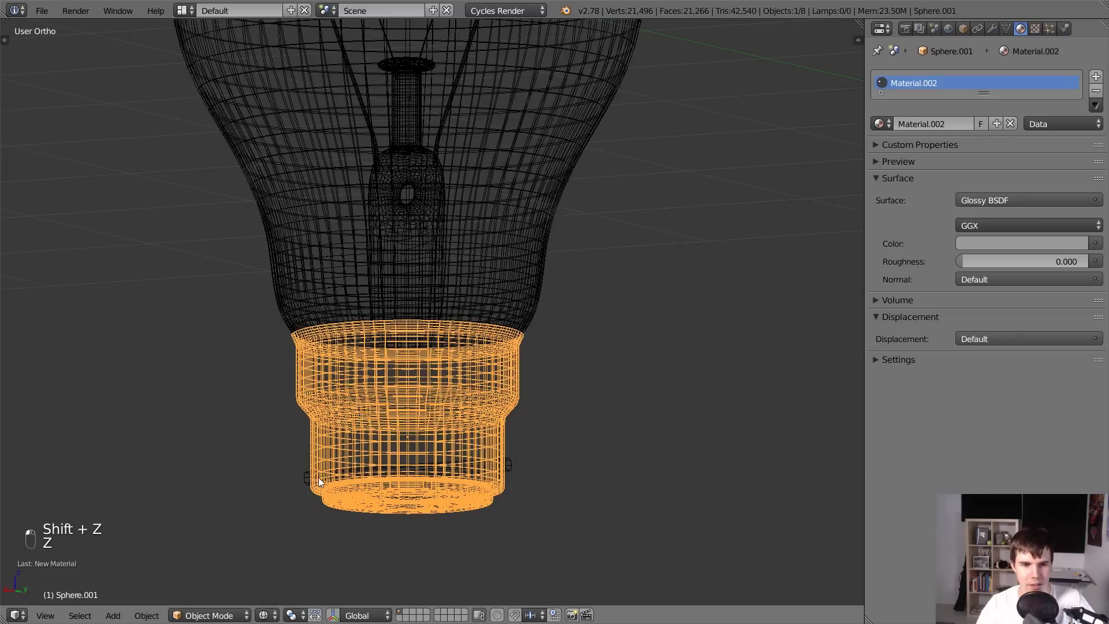
pyautogui.keyDown('shift'); pyautogui.rightClick(302, 475); pyautogui.keyUp('shift')
pyautogui.scroll(-2, 444, 476)
pyautogui.scroll(4, 381, 244)
pyautogui.scroll(1, 364, 231)
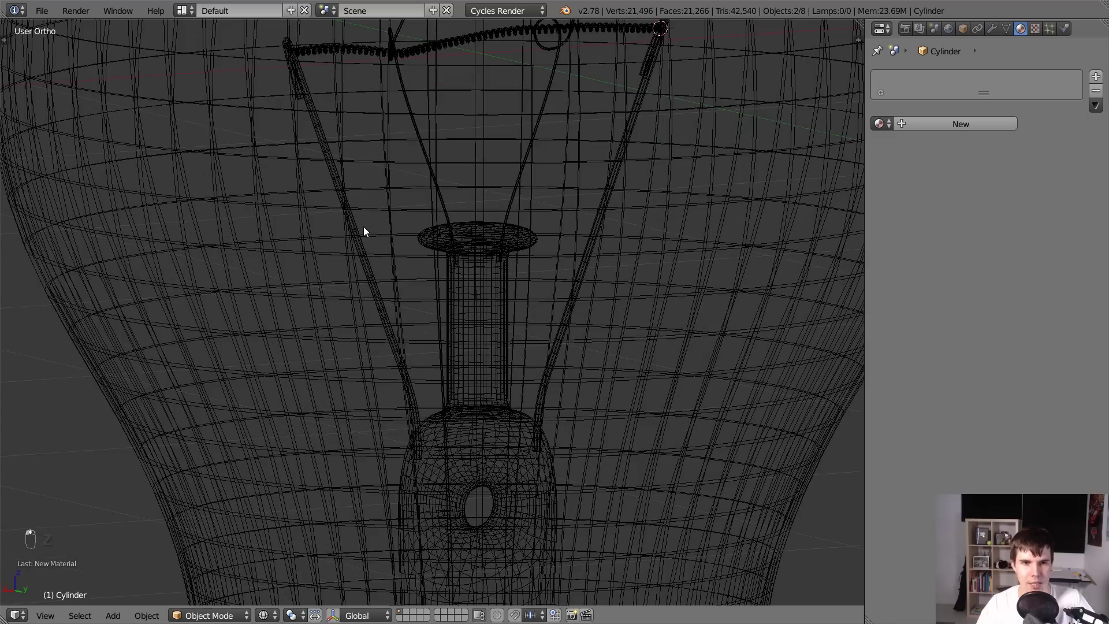
pyautogui.keyDown('shift'); pyautogui.rightClick(365, 226); pyautogui.keyUp('shift')
pyautogui.keyDown('shift'); pyautogui.rightClick(420, 153); pyautogui.keyUp('shift')
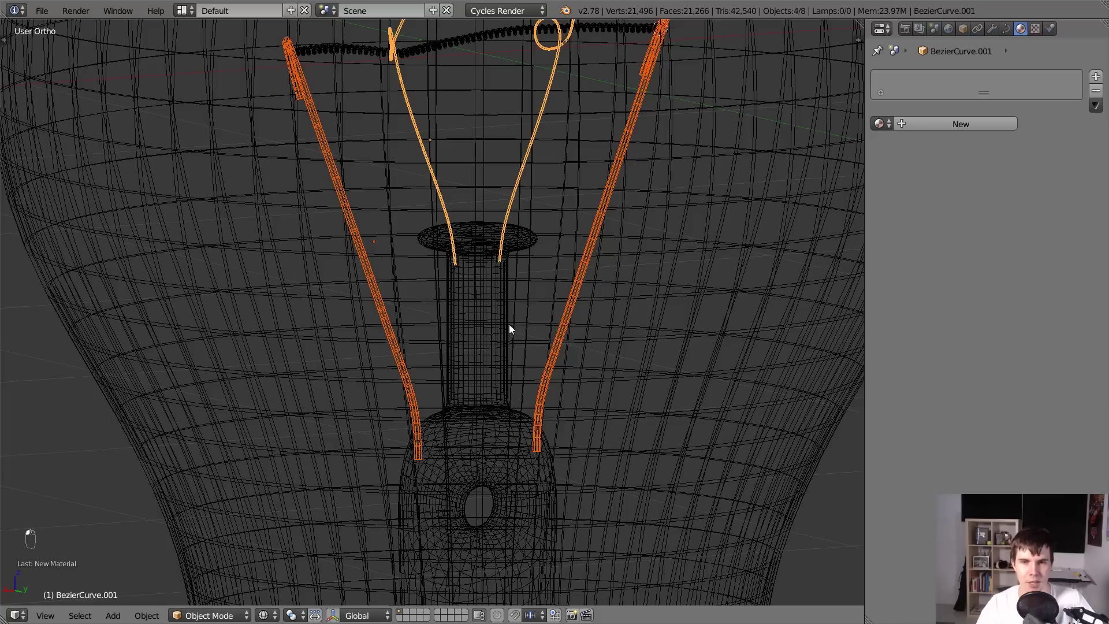
pyautogui.scroll(-4, 508, 324)
pyautogui.scroll(5, 510, 299)
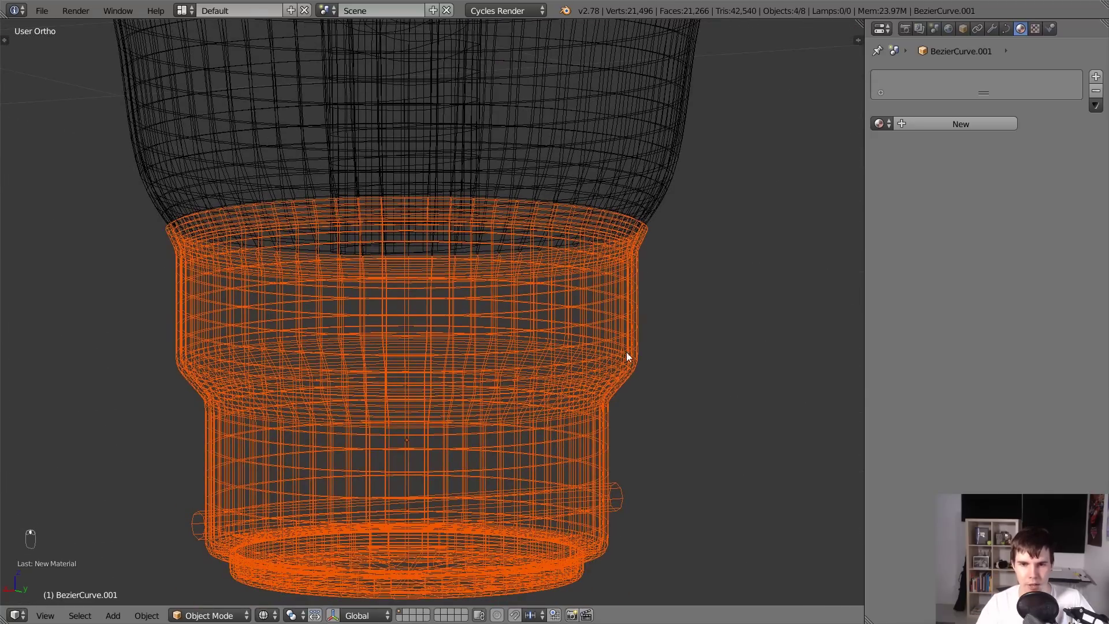
pyautogui.keyDown('shift'); pyautogui.rightClick(627, 349); pyautogui.keyUp('shift')
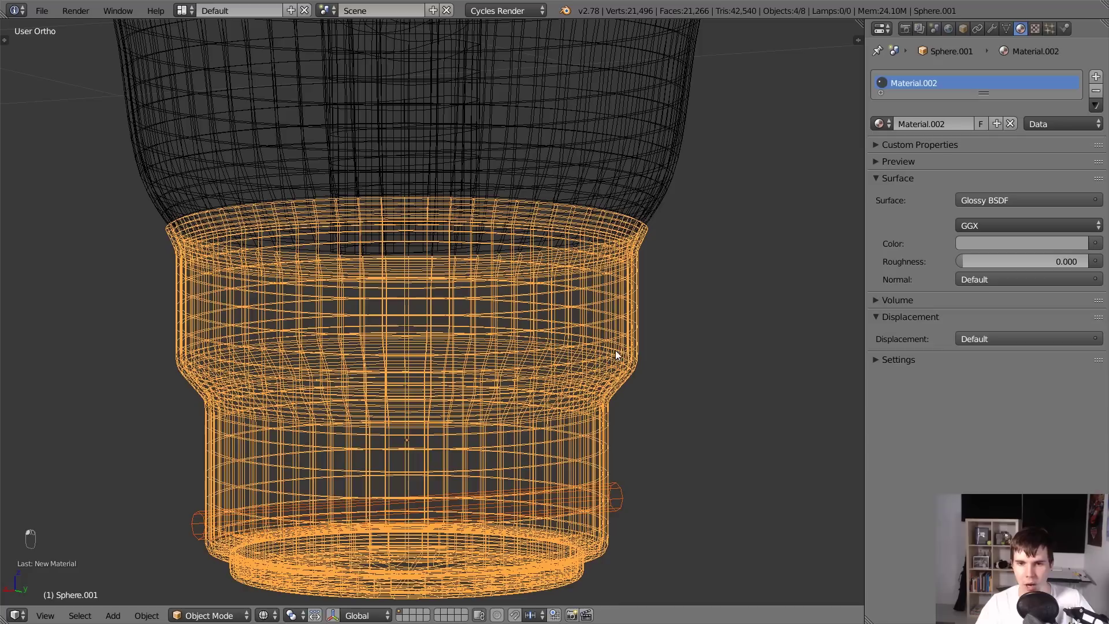
pyautogui.hotkey('ctrl', 'l')
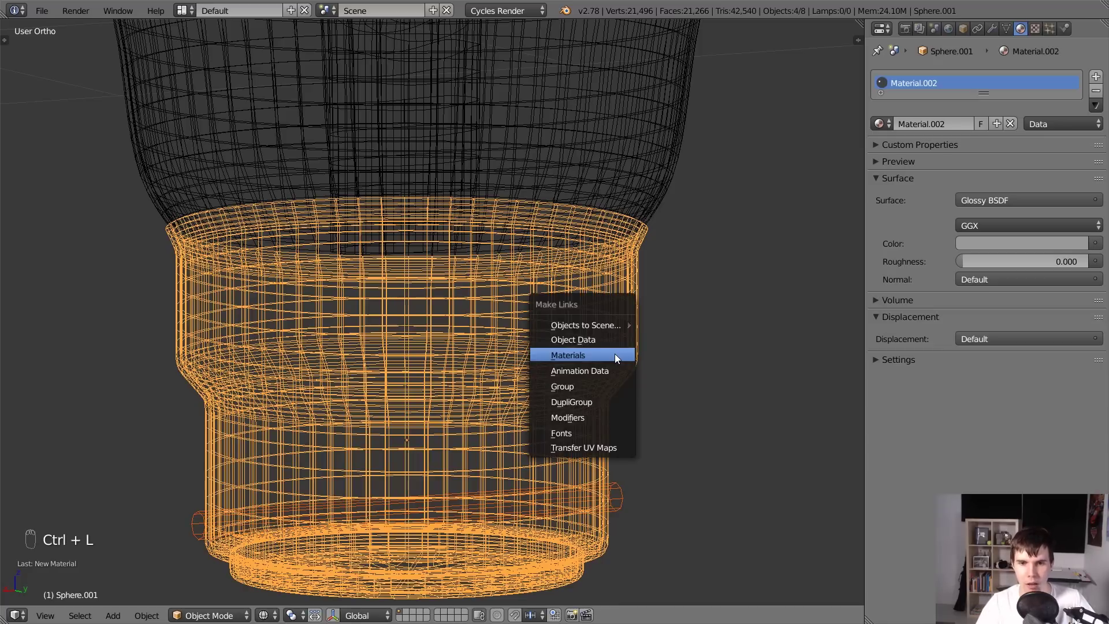
pyautogui.click(614, 355)
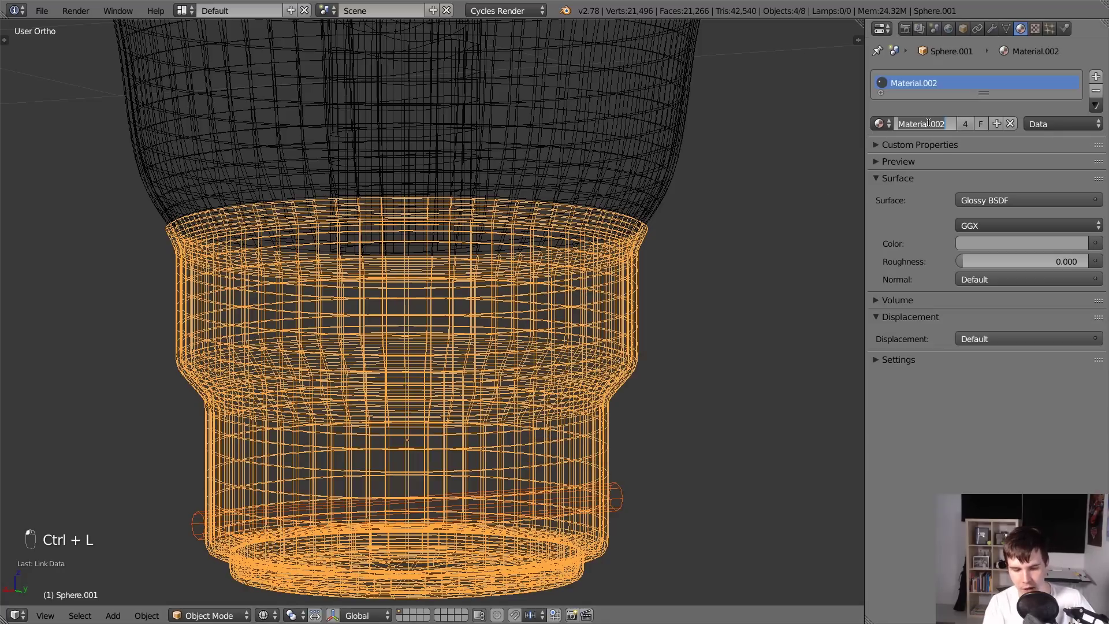
# Rename the cap's material as Metal and the inner stem's glass material as Glass.
pyautogui.write('Metal')
pyautogui.press('Return')
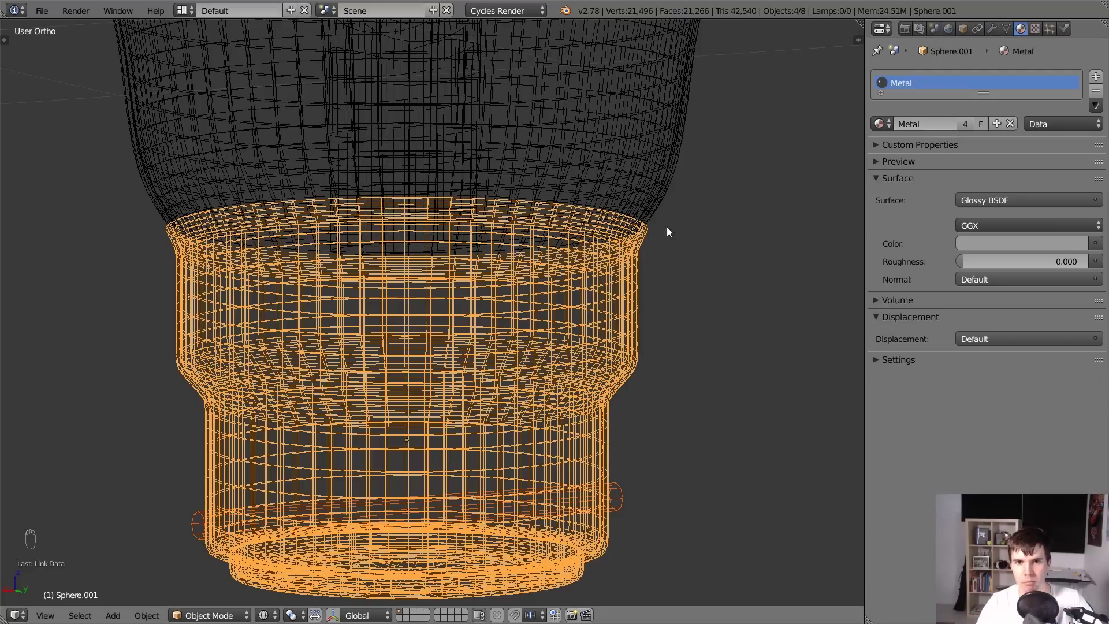
pyautogui.scroll(-3, 667, 231)
pyautogui.keyDown('shift'); pyautogui.moveTo(539, 214); pyautogui.dragTo(435, 416, button='middle'); pyautogui.keyUp('shift')
pyautogui.rightClick(432, 416)
pyautogui.doubleClick(932, 124)
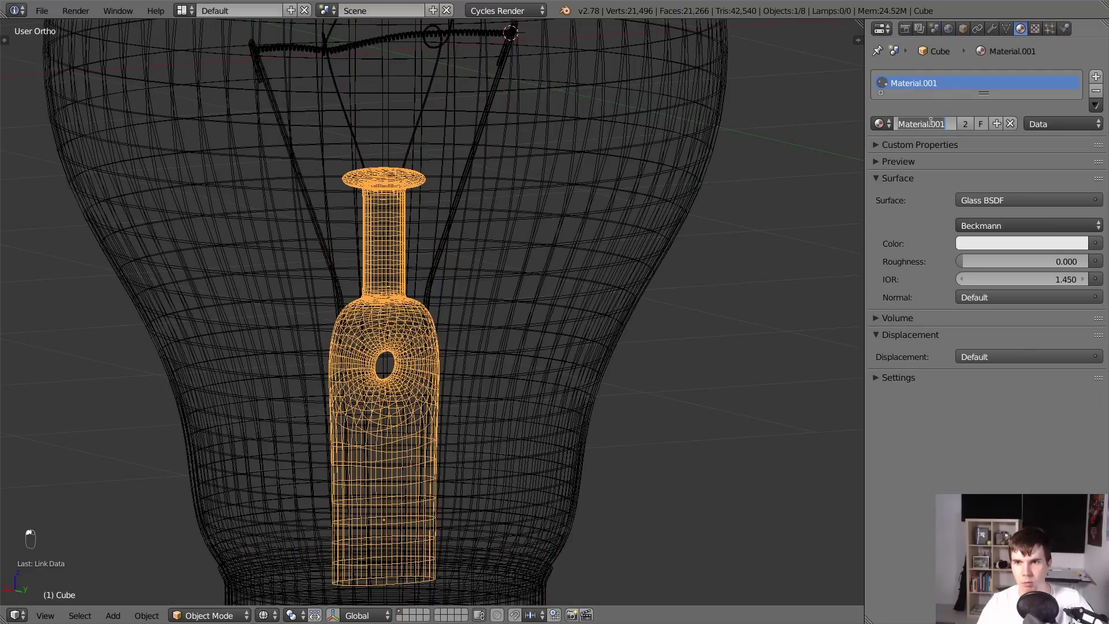
pyautogui.write('Glass\\')
pyautogui.press('Return')
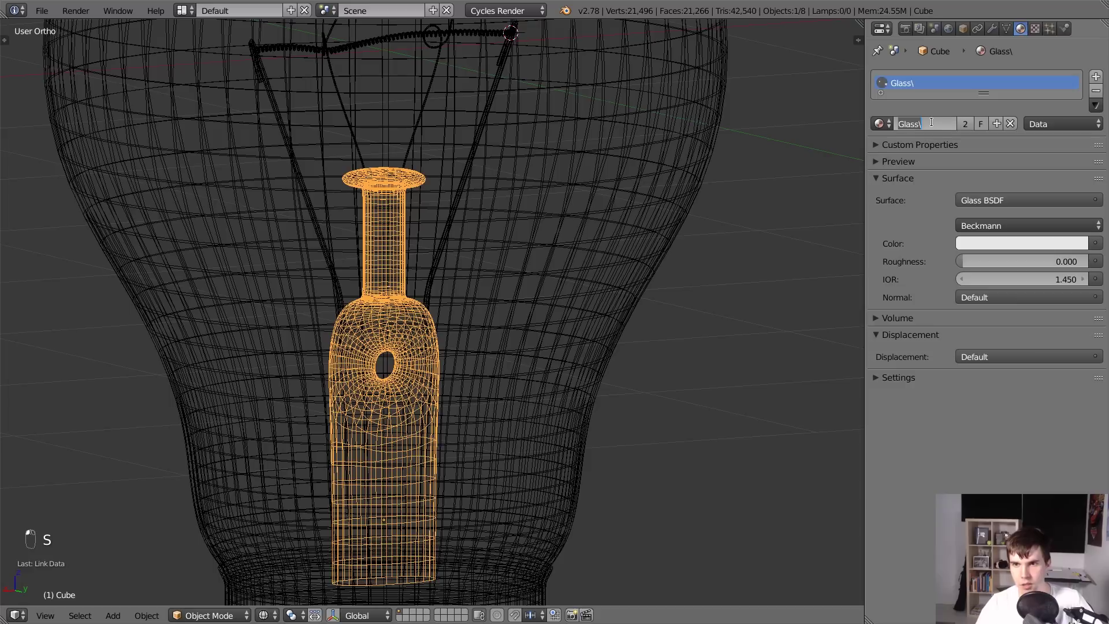
pyautogui.doubleClick(932, 123)
# Create a new material for the coiled filament wire and name it filament.
pyautogui.scroll(2, 428, 98)
pyautogui.keyDown('shift'); pyautogui.moveTo(429, 98); pyautogui.dragTo(446, 302, button='middle'); pyautogui.keyUp('shift')
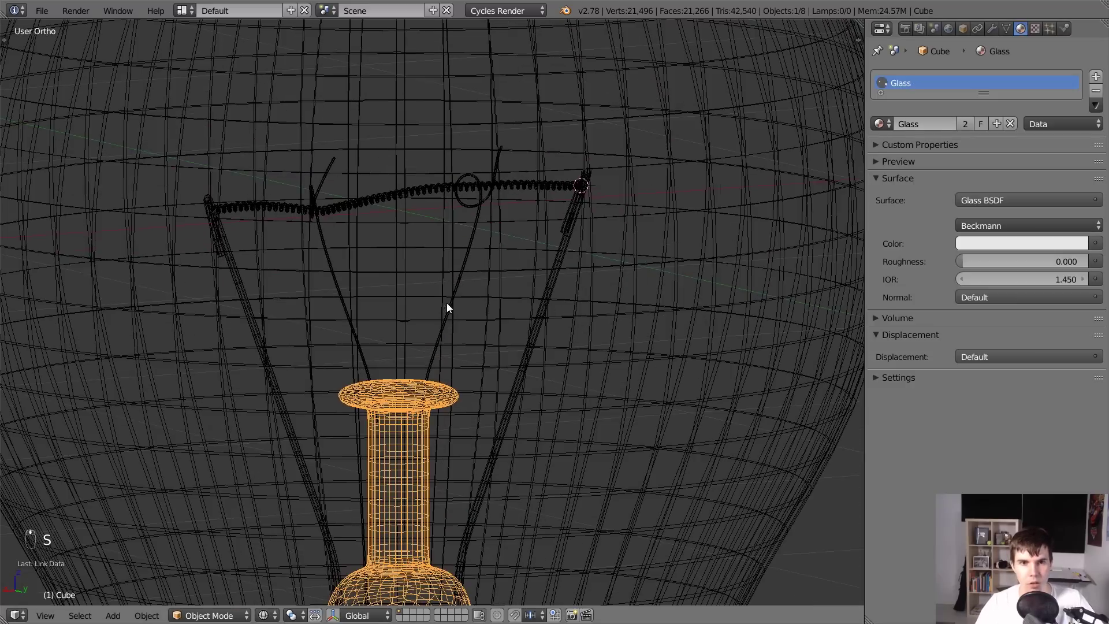
pyautogui.rightClick(463, 279)
pyautogui.rightClick(512, 187)
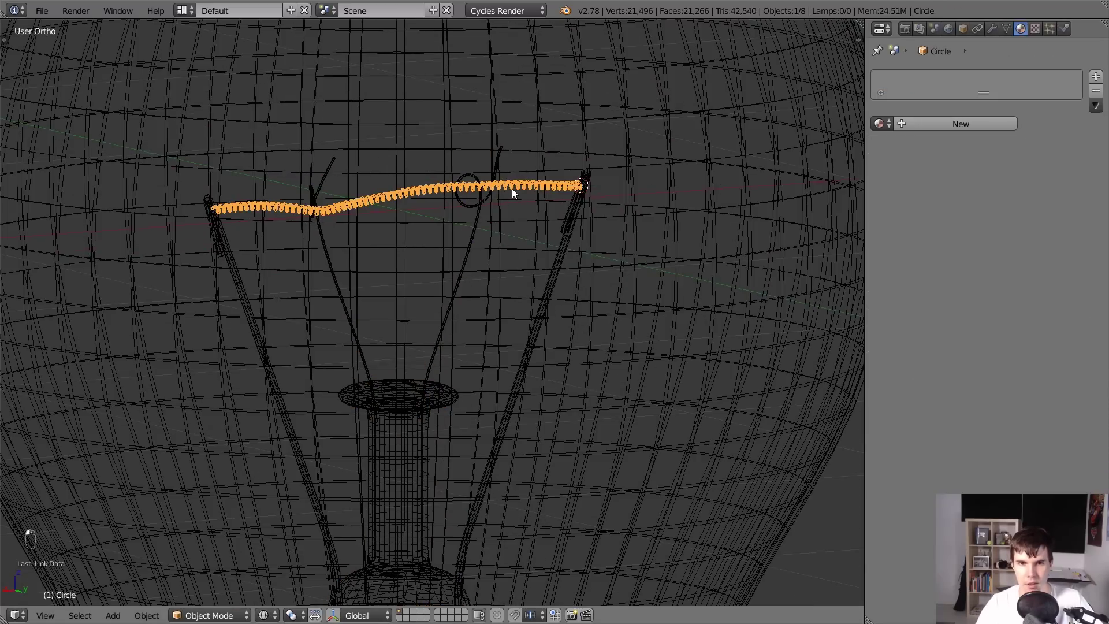
pyautogui.scroll(-5, 512, 191)
pyautogui.scroll(4, 516, 331)
pyautogui.scroll(1, 364, 248)
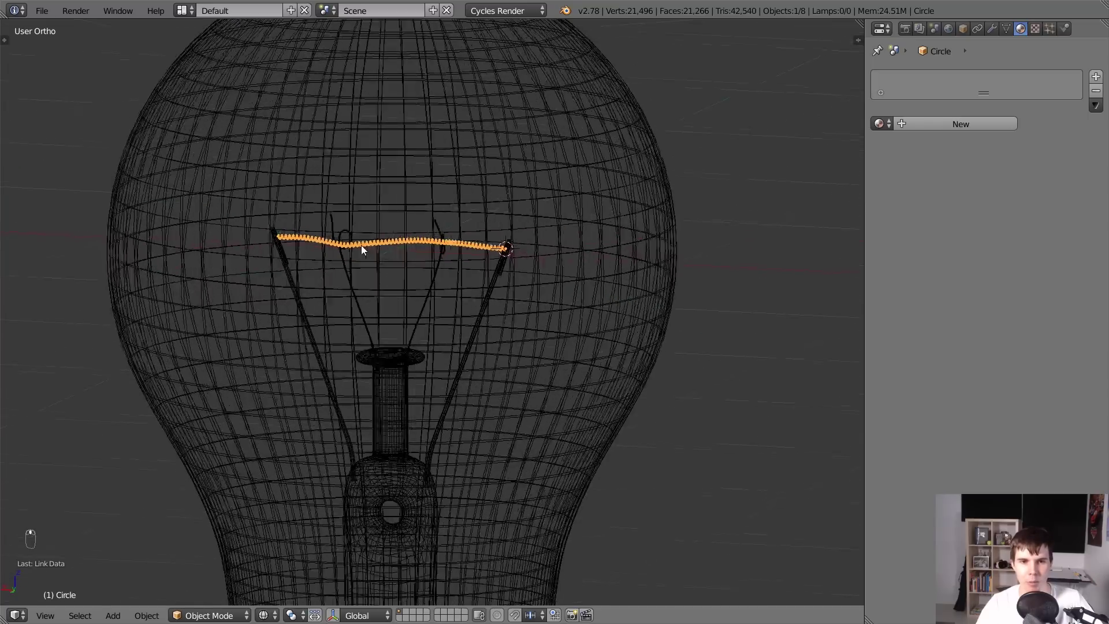
pyautogui.scroll(-1, 429, 249)
pyautogui.click(971, 124)
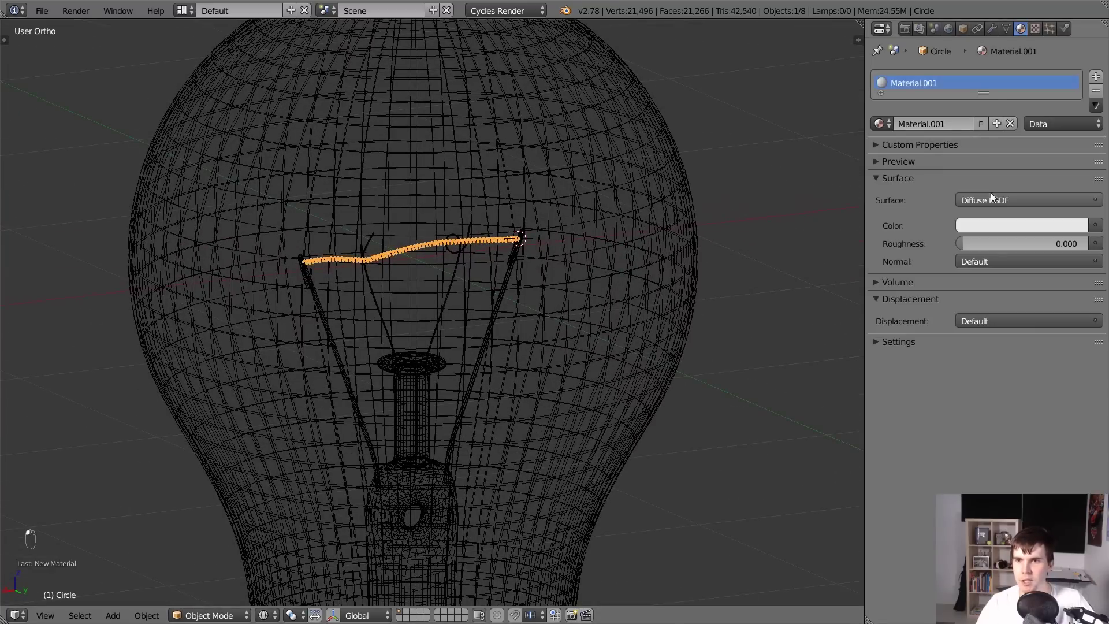
pyautogui.click(948, 124)
pyautogui.write('filament')
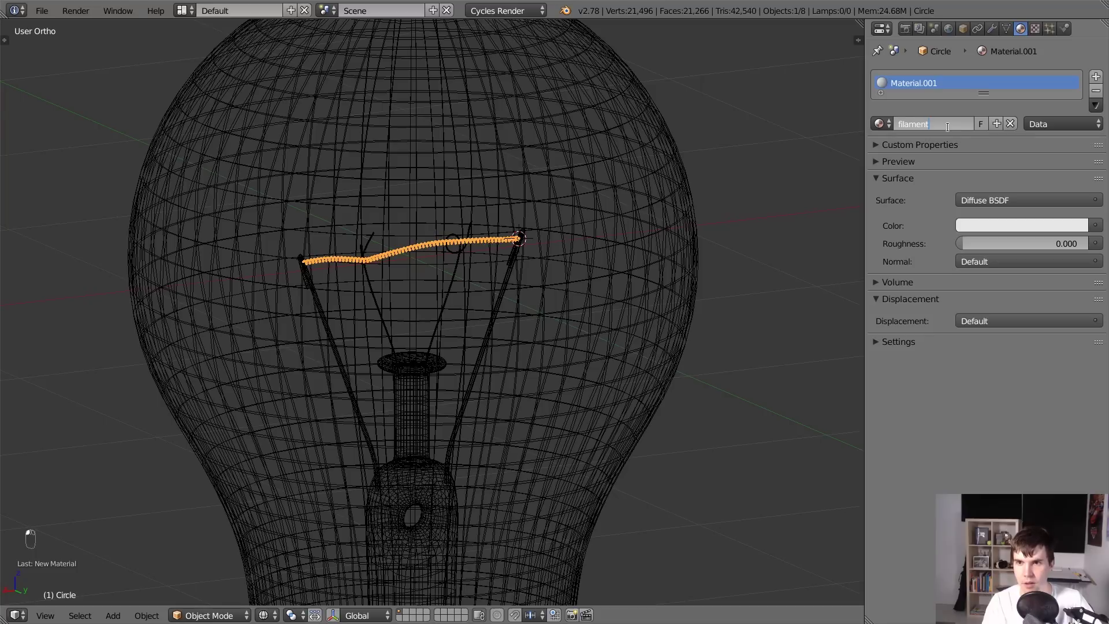
pyautogui.press('Return')
# Change the filament material's surface to Emission and check the whole bulb in rendered shading.
pyautogui.click(982, 196)
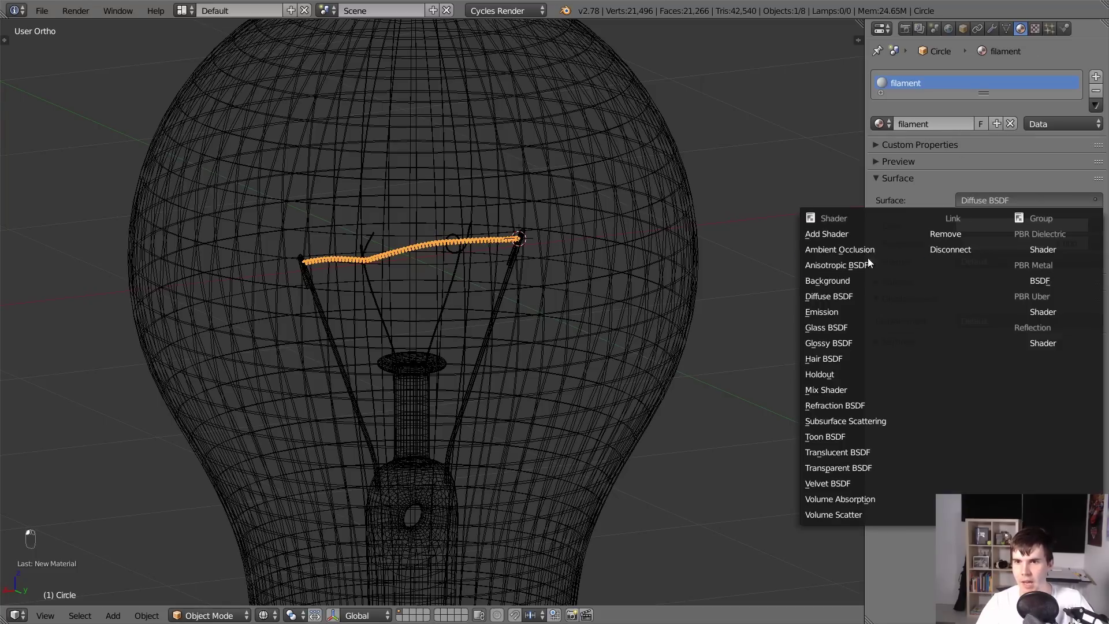
pyautogui.click(837, 310)
pyautogui.scroll(-9, 659, 335)
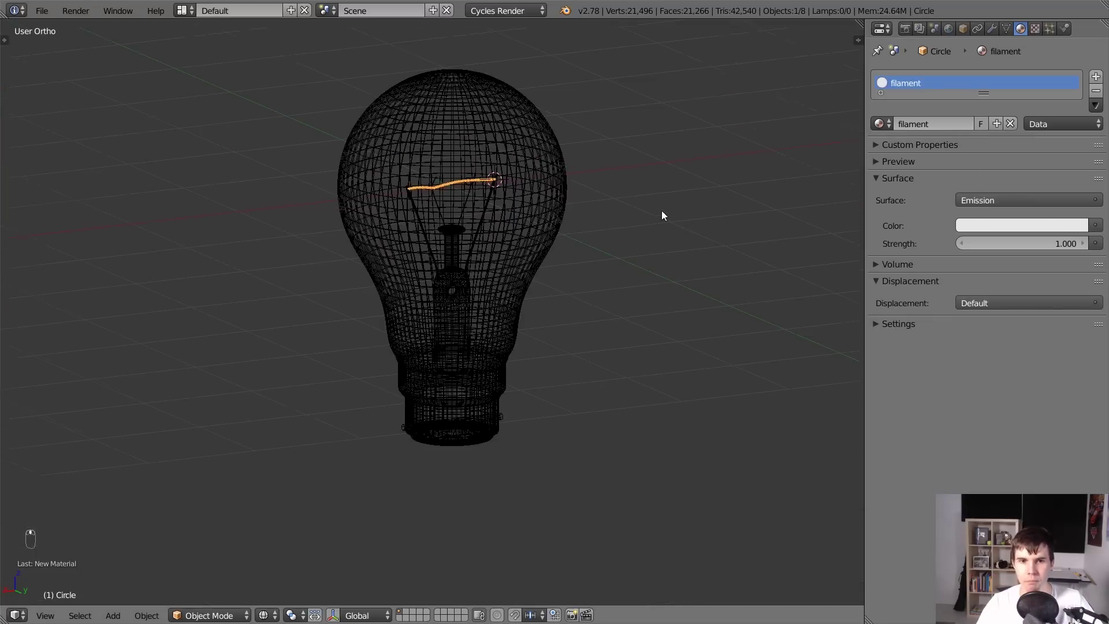
pyautogui.press('z')
pyautogui.moveTo(606, 285)
pyautogui.mouseDown(button='middle')
pyautogui.moveTo(532, 270)
pyautogui.moveTo(618, 281)
pyautogui.mouseUp(button='middle')
pyautogui.hotkey('shift', 'z')
pyautogui.scroll(8, 619, 280)
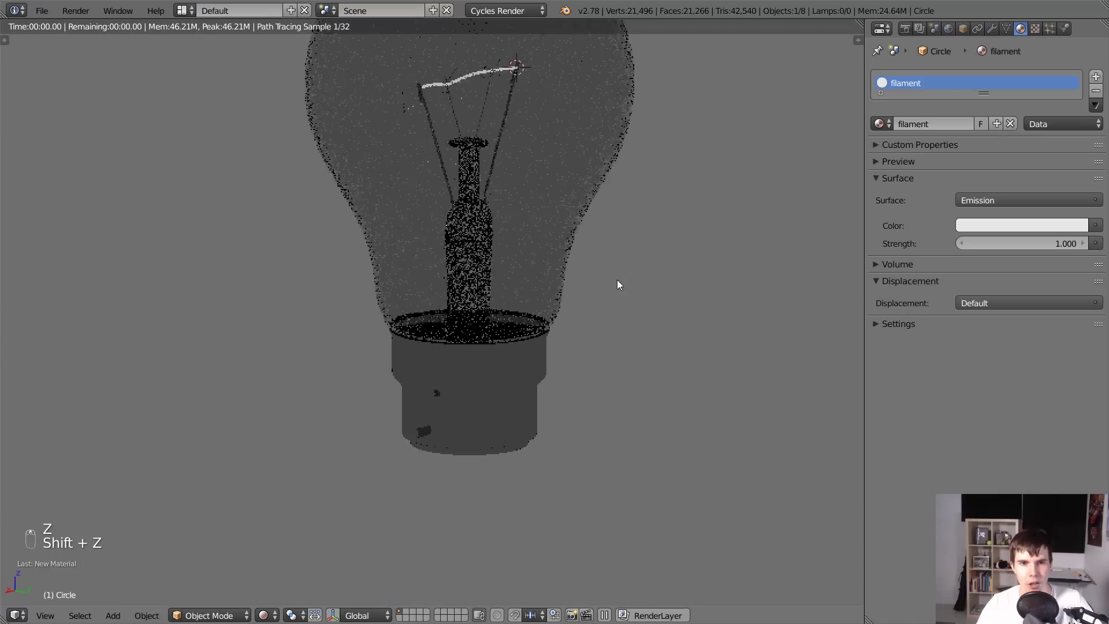
pyautogui.scroll(4, 528, 383)
pyautogui.moveTo(487, 270); pyautogui.dragTo(423, 256, button='middle')
pyautogui.scroll(-10, 422, 256)
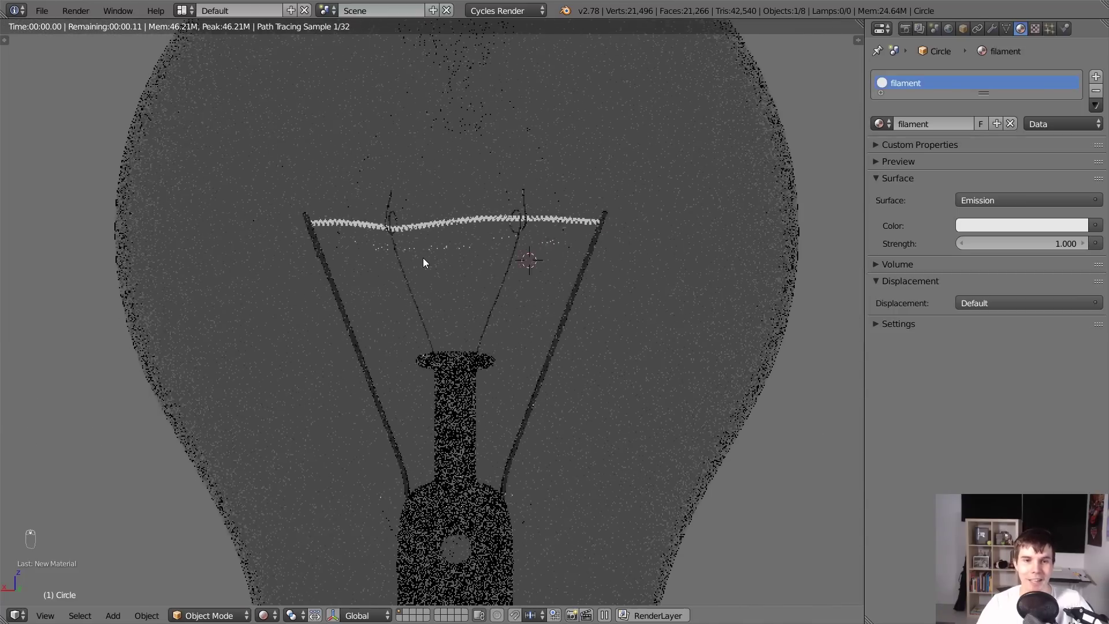
pyautogui.scroll(4, 485, 285)
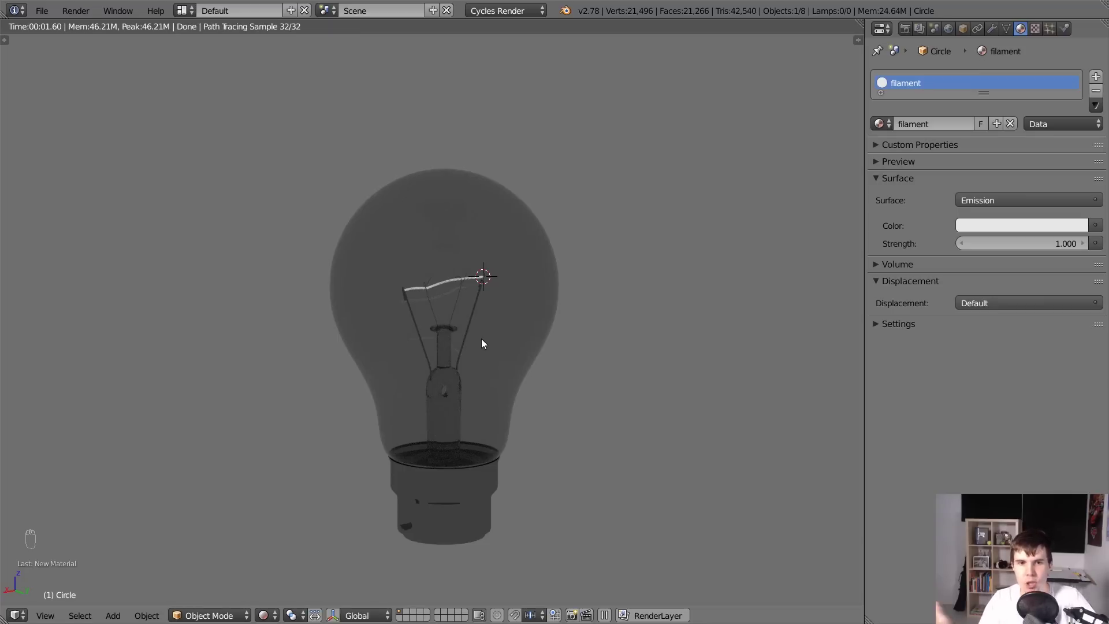
pyautogui.hotkey('shift', 'z')
# Switch to the front view and select only the bulb's outer glass.
pyautogui.moveTo(483, 344); pyautogui.dragTo(446, 331, button='middle')
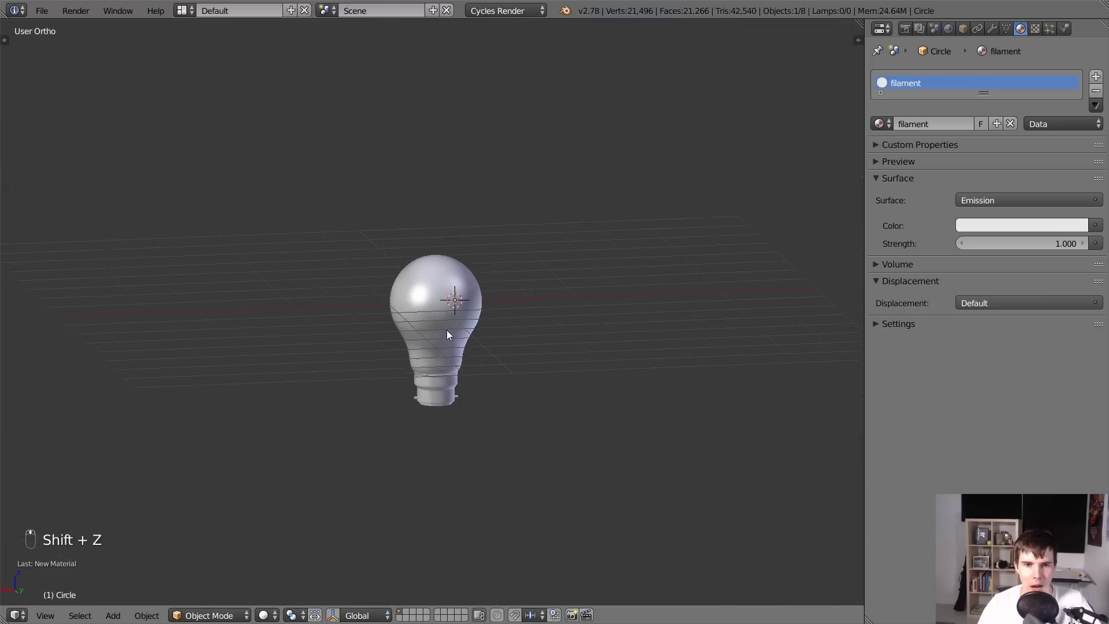
pyautogui.press('a')
pyautogui.press('a')
pyautogui.press('a')
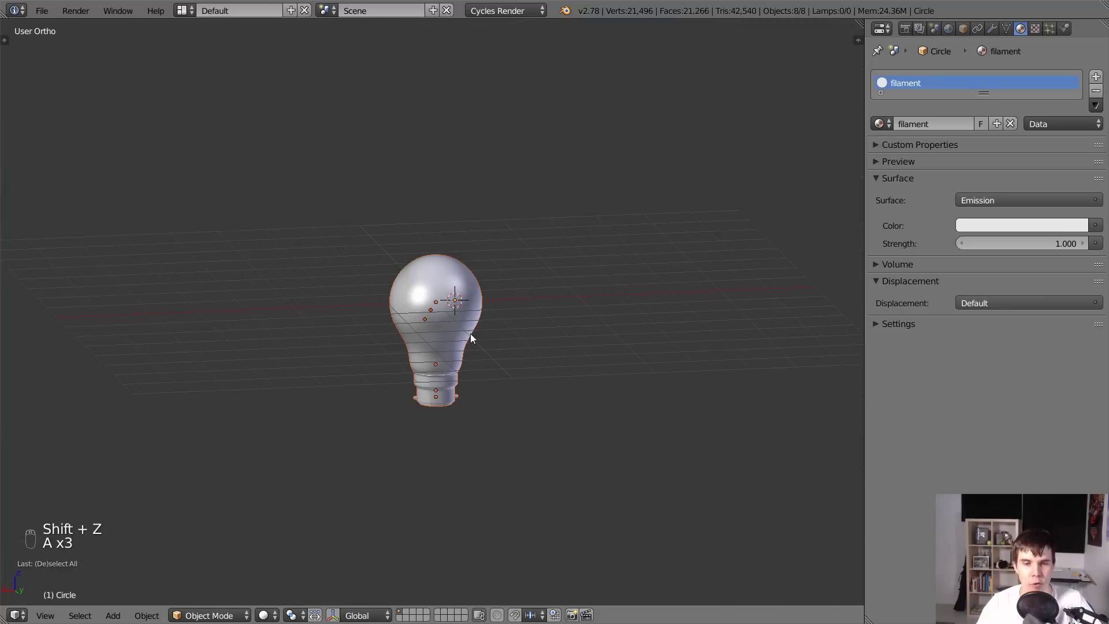
pyautogui.press('KP_1')
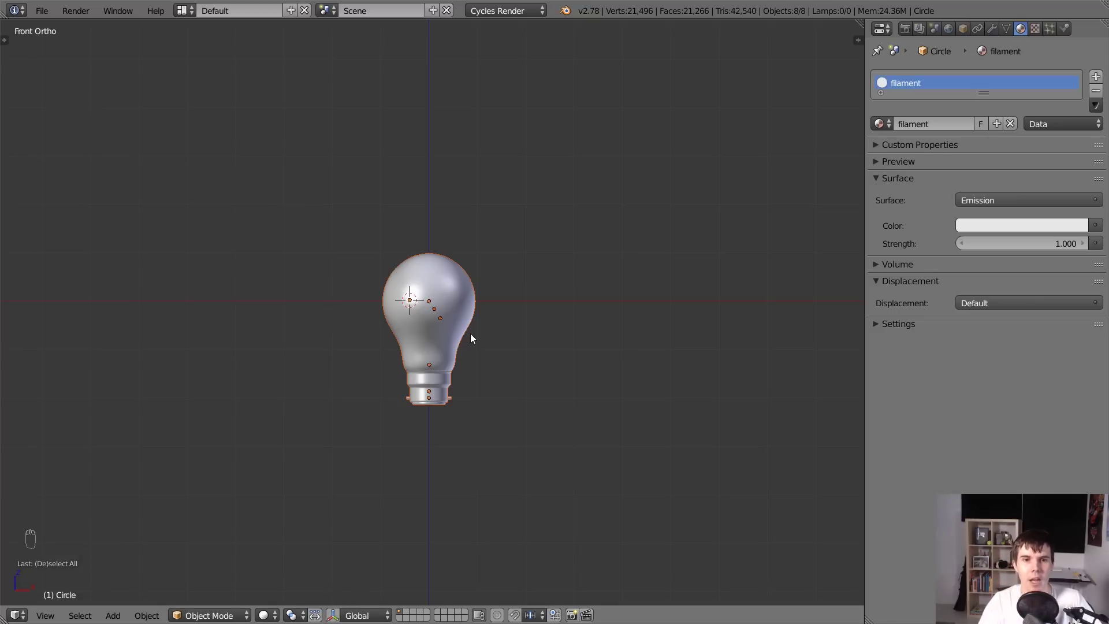
pyautogui.scroll(3, 470, 332)
pyautogui.rightClick(471, 334)
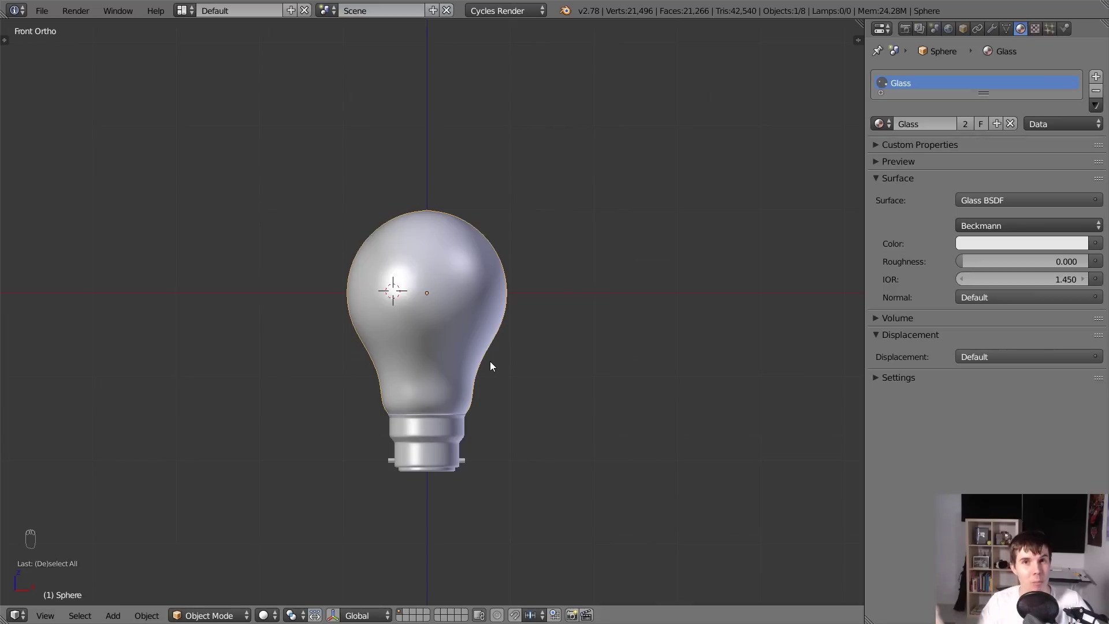
pyautogui.scroll(2, 487, 364)
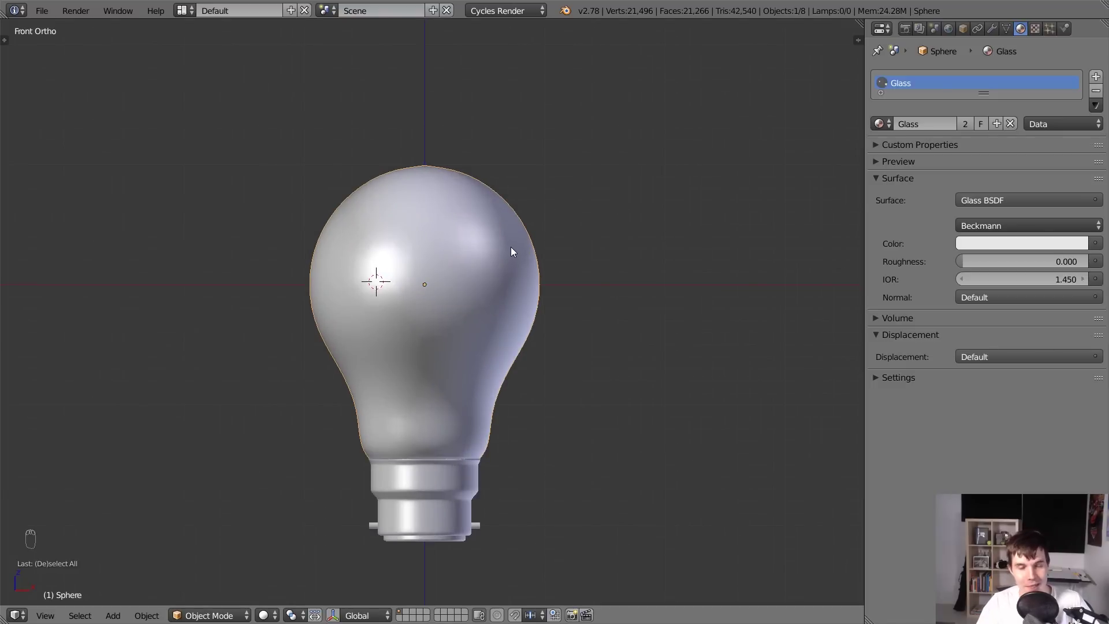
# Set the scene's length unit system to Metric.
pyautogui.click(936, 28)
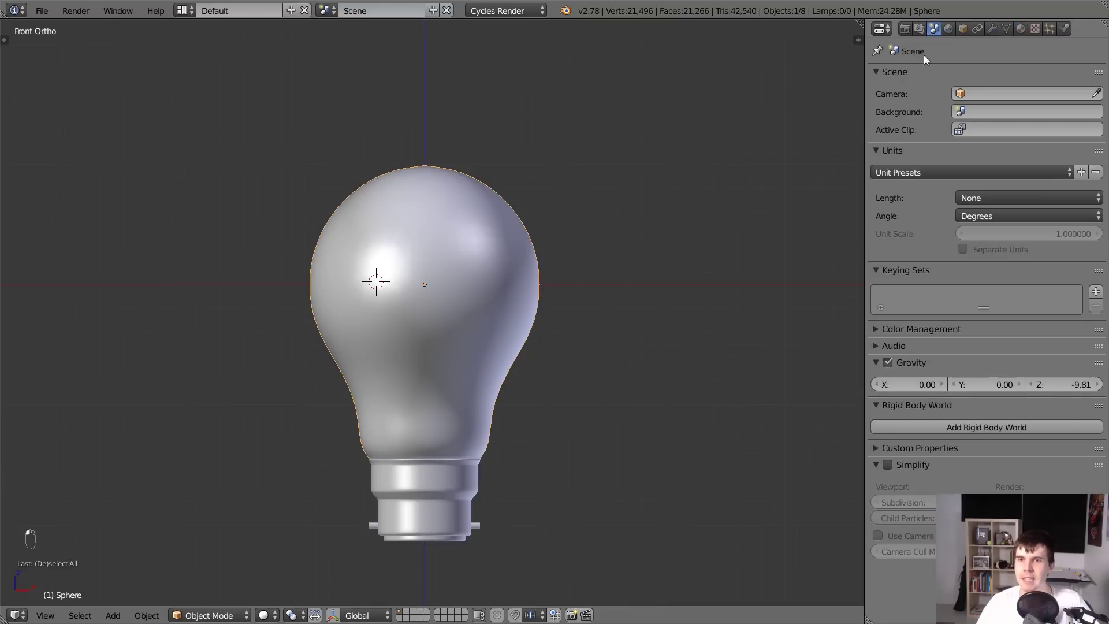
pyautogui.click(920, 172)
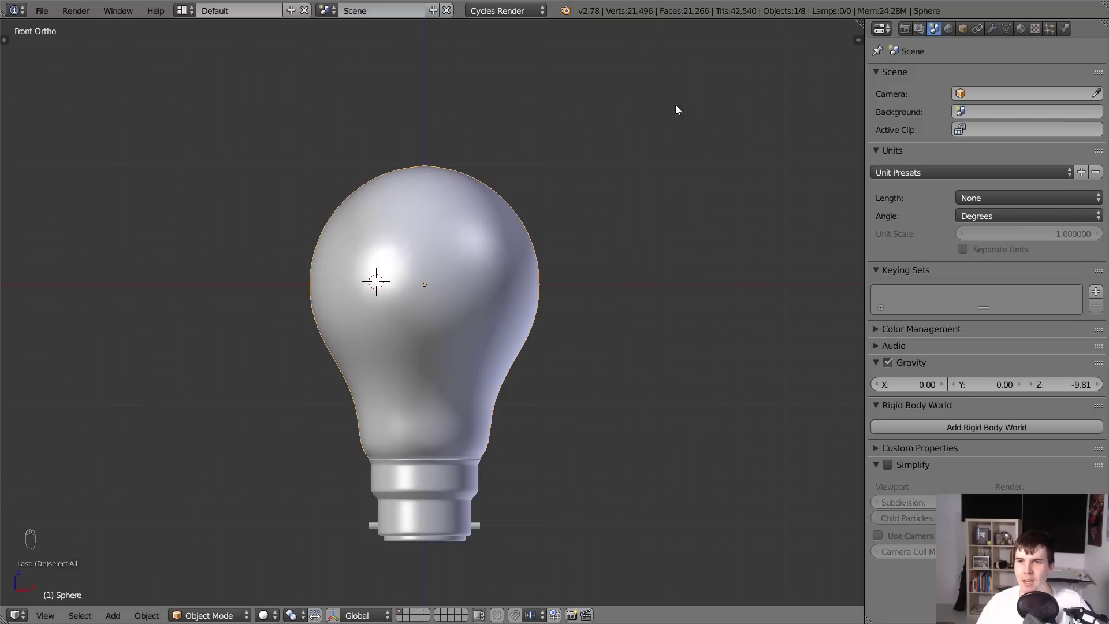
pyautogui.click(981, 198)
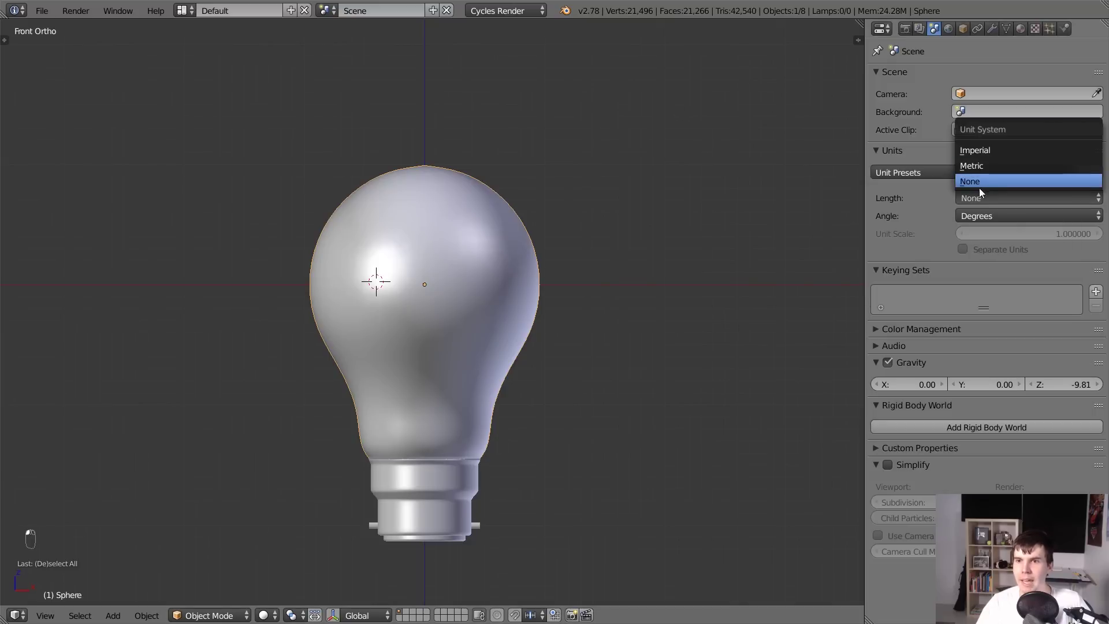
pyautogui.click(983, 165)
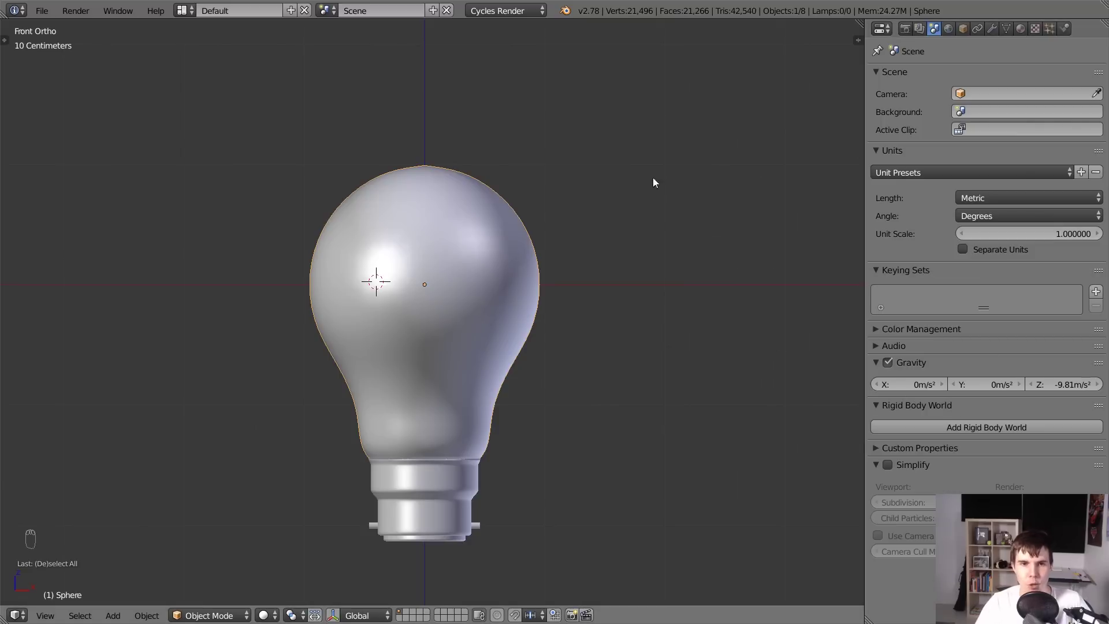
# Try the Imperial length unit system for the scene and return it to Metric.
pyautogui.click(983, 197)
pyautogui.click(996, 149)
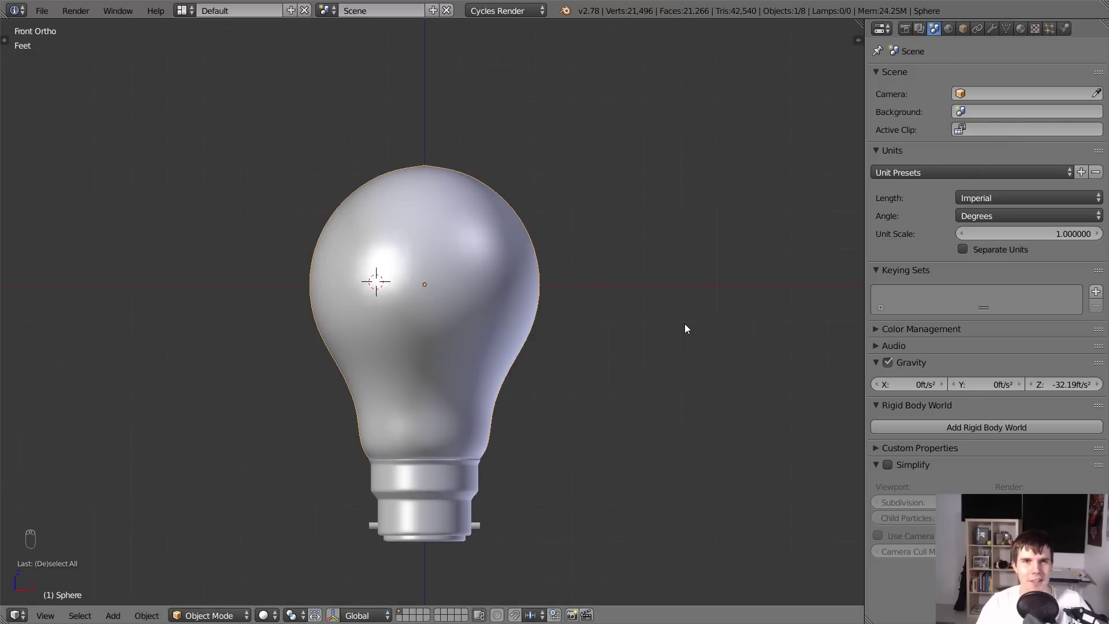
pyautogui.click(1031, 197)
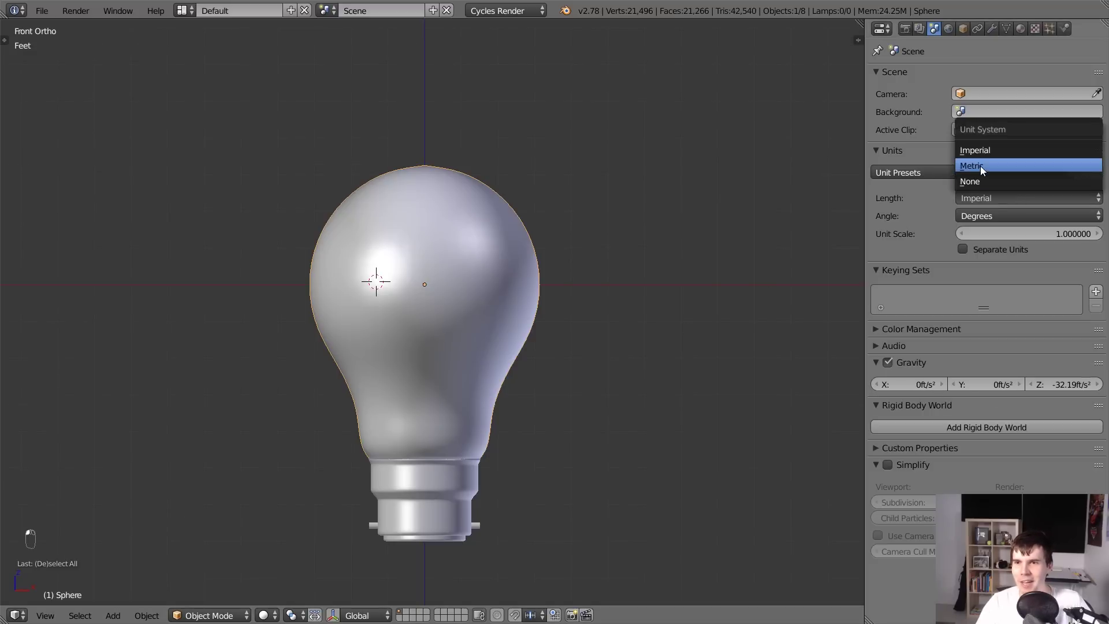
pyautogui.click(980, 165)
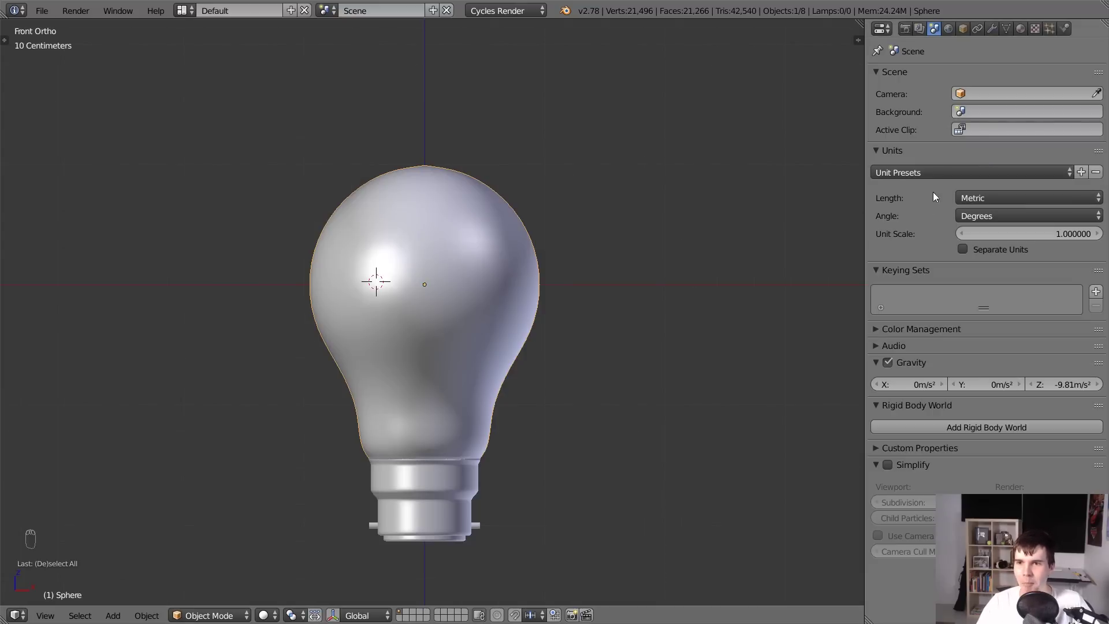
# Examine the dimensions of the bulb's outer glass.
pyautogui.press('n')
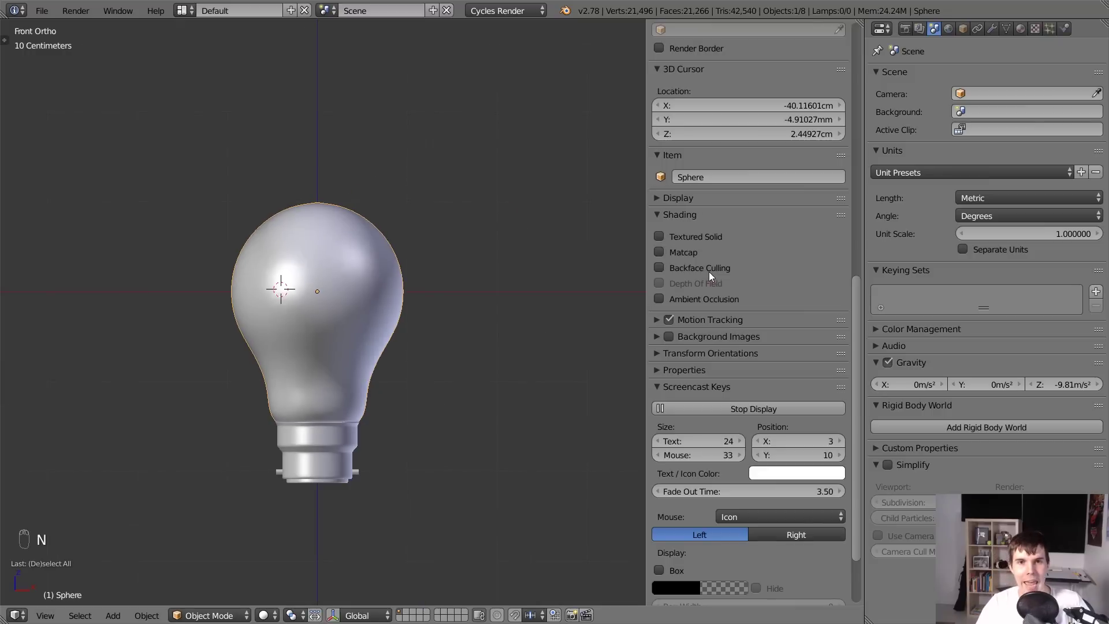
pyautogui.scroll(12, 784, 290)
pyautogui.scroll(5, 783, 300)
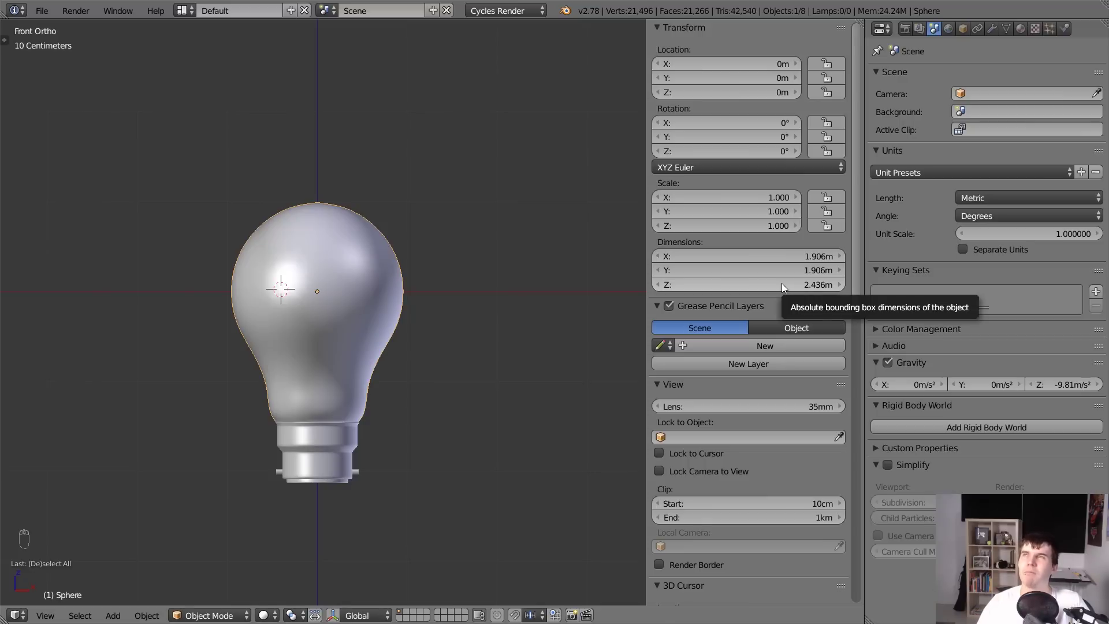
pyautogui.press('n')
pyautogui.press('n')
pyautogui.press('n')
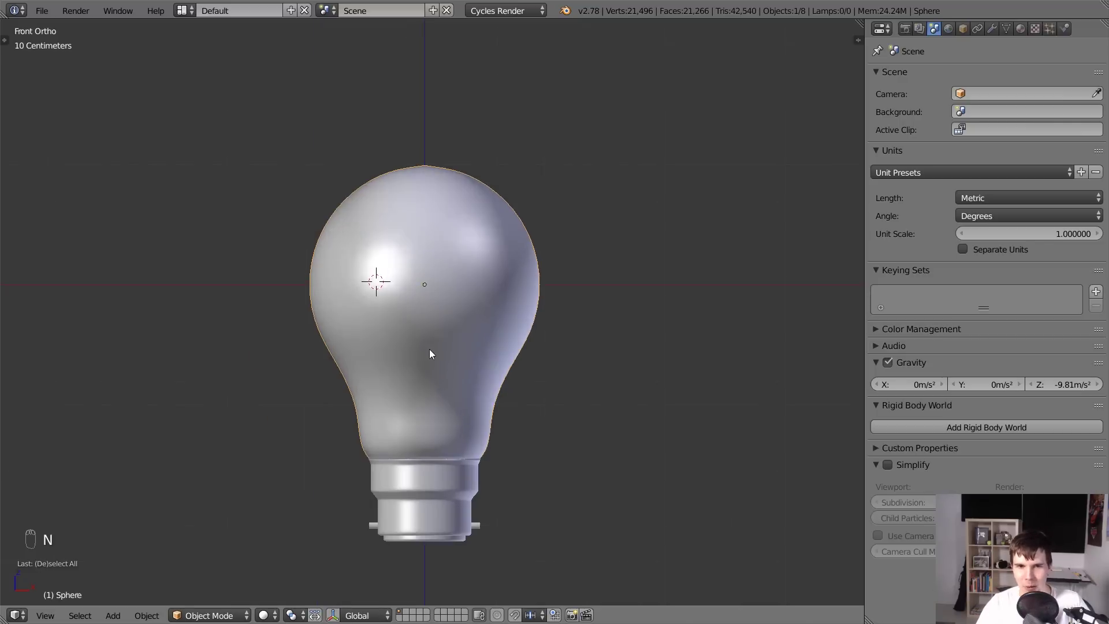
# Scale all bulb parts down together until the glass is about 9.3 cm wide and 11.9 cm tall, moving them just above the origin.
pyautogui.scroll(-1, 398, 399)
pyautogui.press('z')
pyautogui.press('b')
pyautogui.moveTo(223, 194); pyautogui.dragTo(444, 484)
pyautogui.press('s')
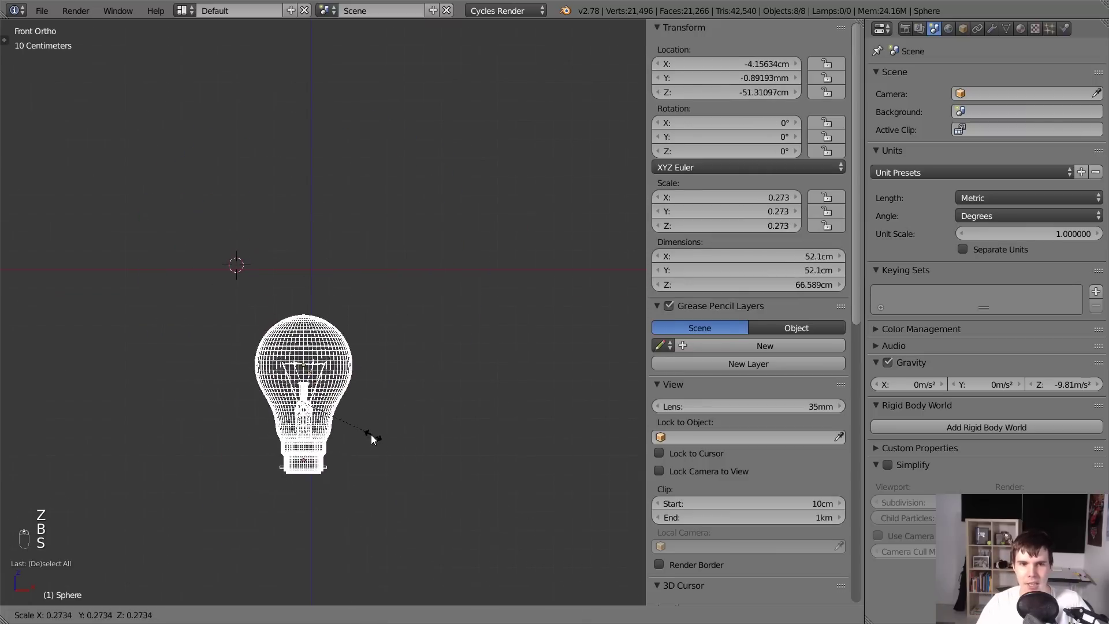
pyautogui.click(326, 424)
pyautogui.press('g')
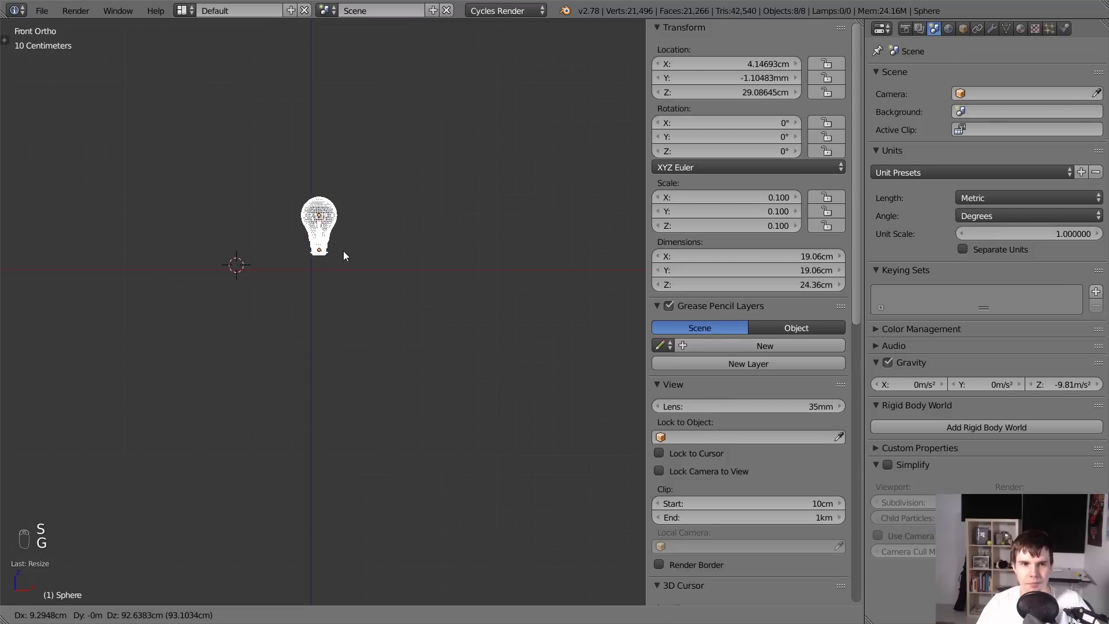
pyautogui.click(338, 252)
pyautogui.scroll(9, 338, 252)
pyautogui.press('s')
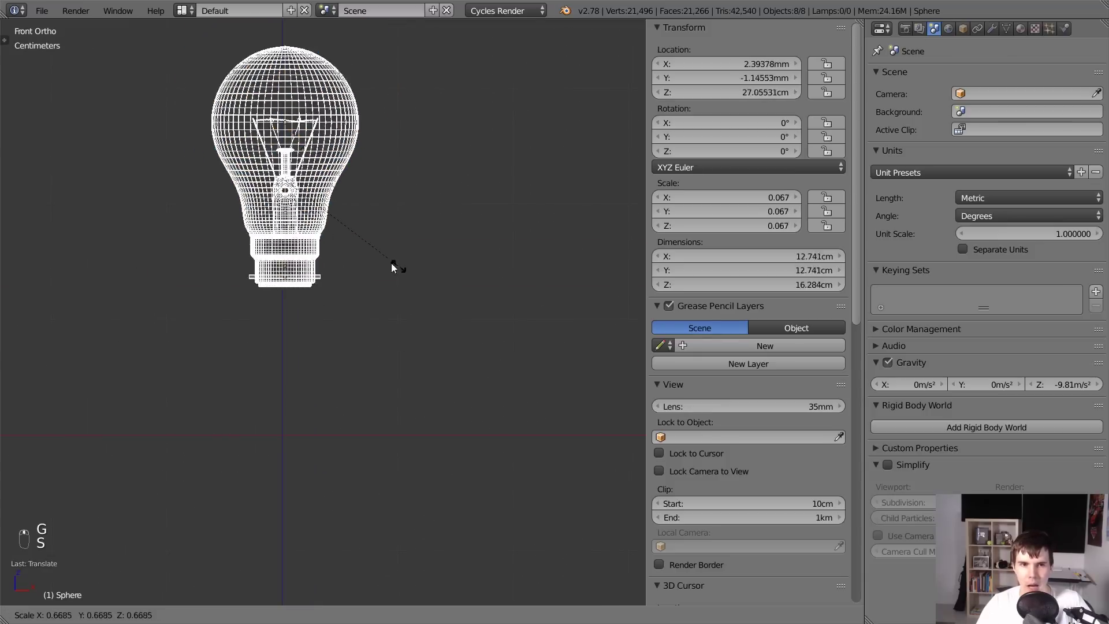
pyautogui.click(365, 249)
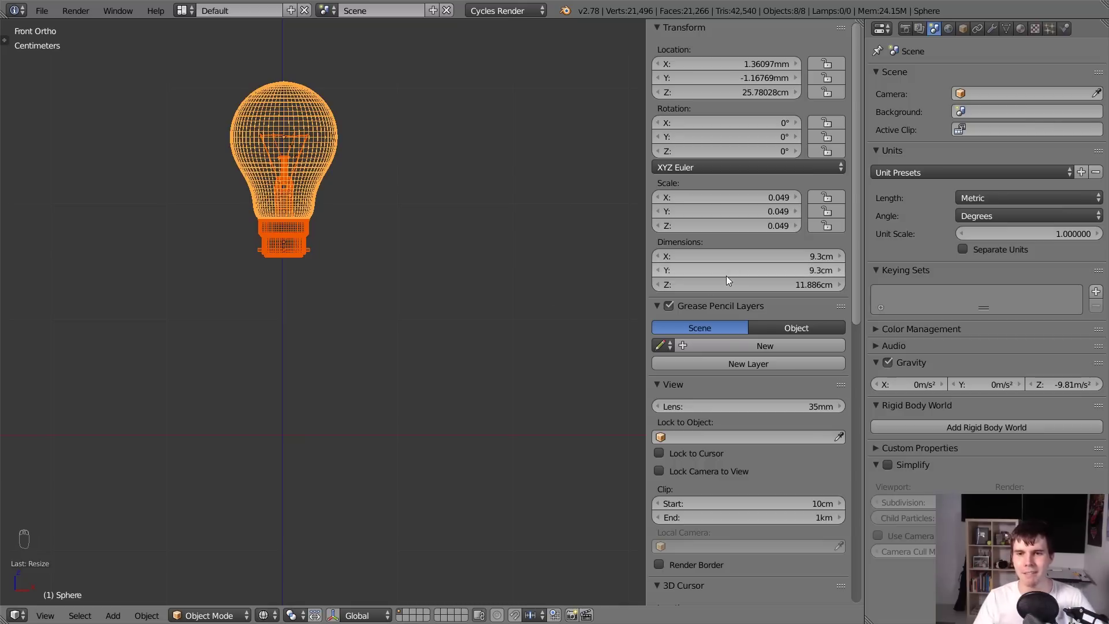
# Return to solid shading and lower the whole bulb about 15 cm along Z onto the ground level, leaving nothing selected.
pyautogui.scroll(-4, 393, 333)
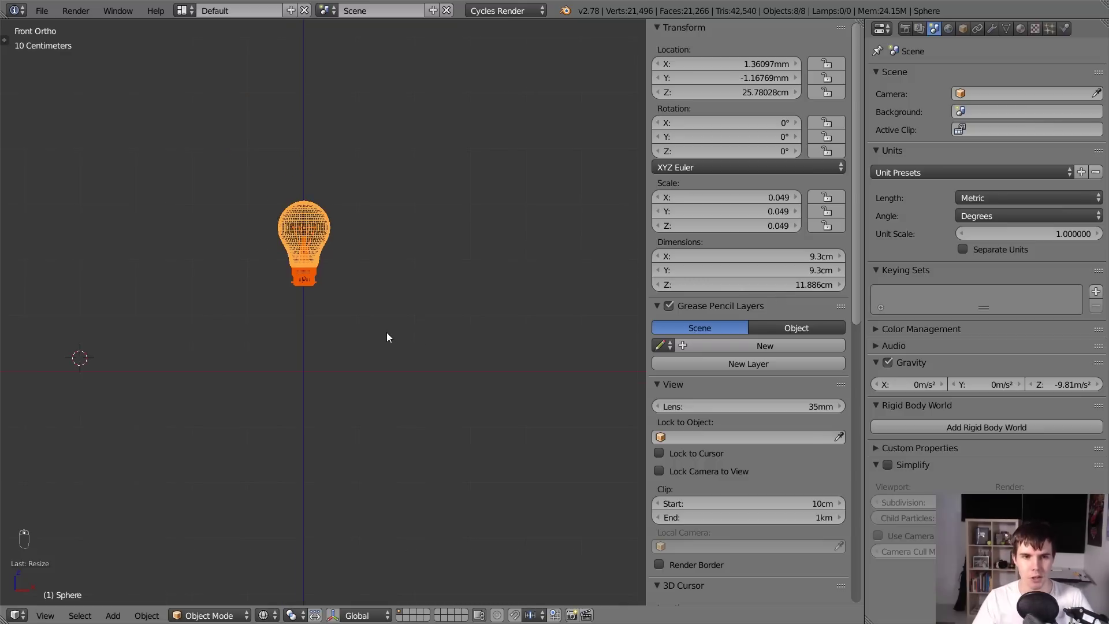
pyautogui.scroll(3, 399, 312)
pyautogui.scroll(-3, 405, 289)
pyautogui.moveTo(406, 292); pyautogui.dragTo(329, 306, button='middle')
pyautogui.press('z')
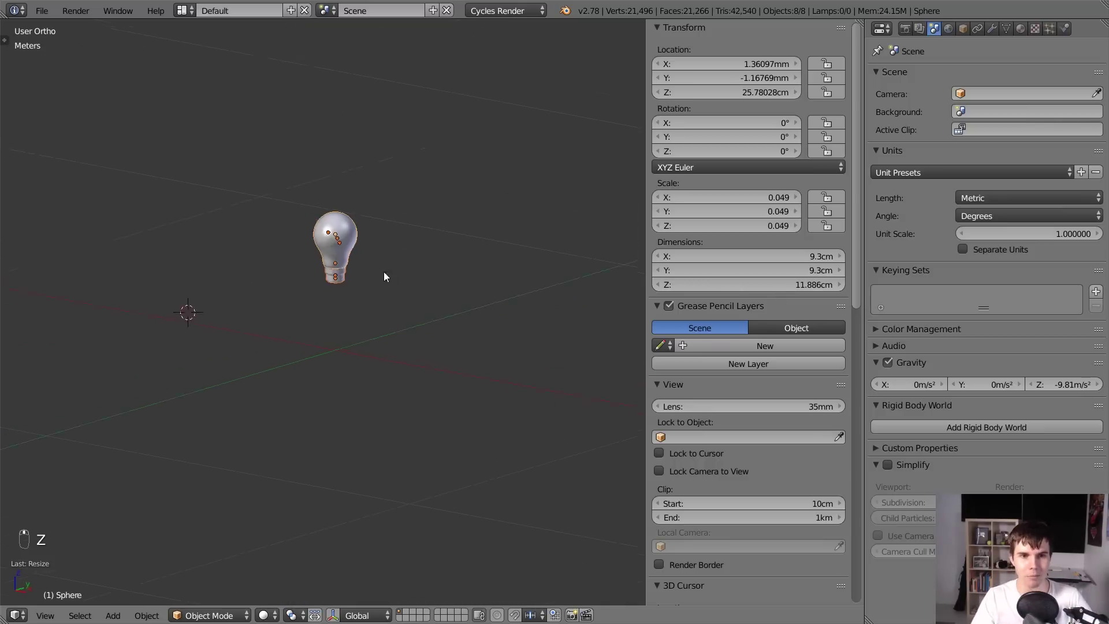
pyautogui.scroll(-2, 414, 277)
pyautogui.scroll(4, 412, 282)
pyautogui.press('KP_1')
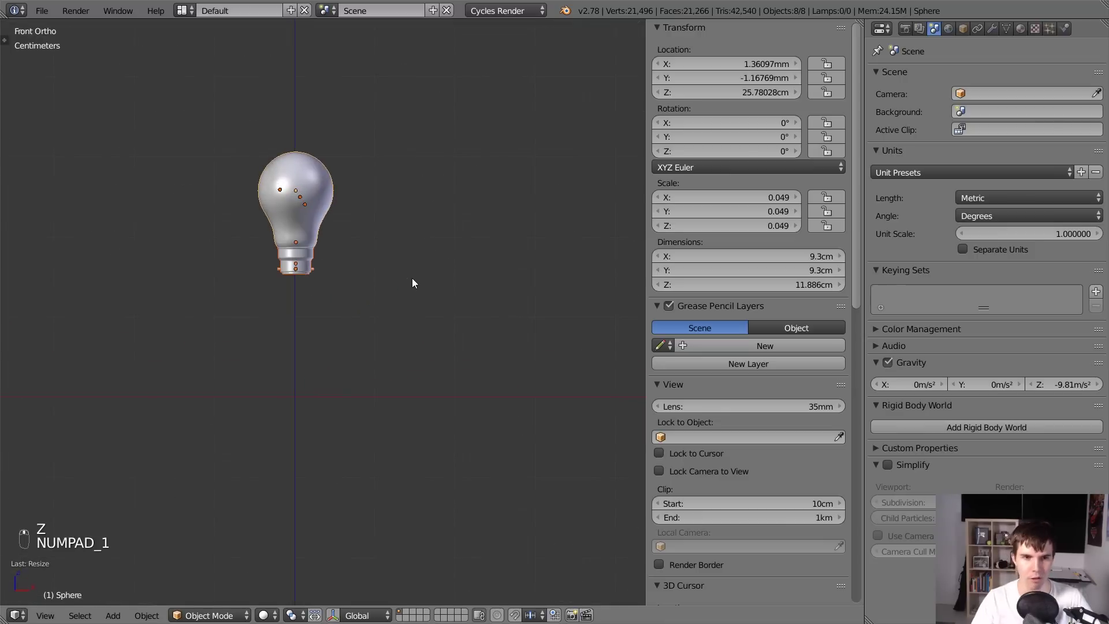
pyautogui.keyDown('shift'); pyautogui.moveTo(412, 278); pyautogui.dragTo(473, 146, button='middle'); pyautogui.keyUp('shift')
pyautogui.press('g')
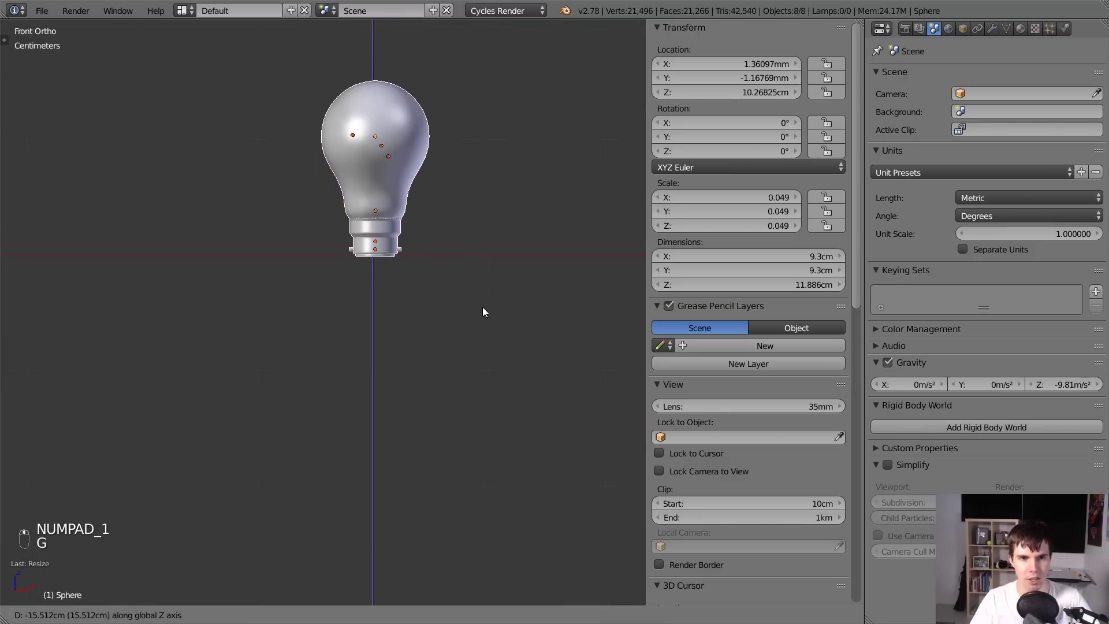
pyautogui.click(482, 303)
pyautogui.scroll(-2, 479, 303)
pyautogui.moveTo(480, 304); pyautogui.dragTo(470, 335, button='middle')
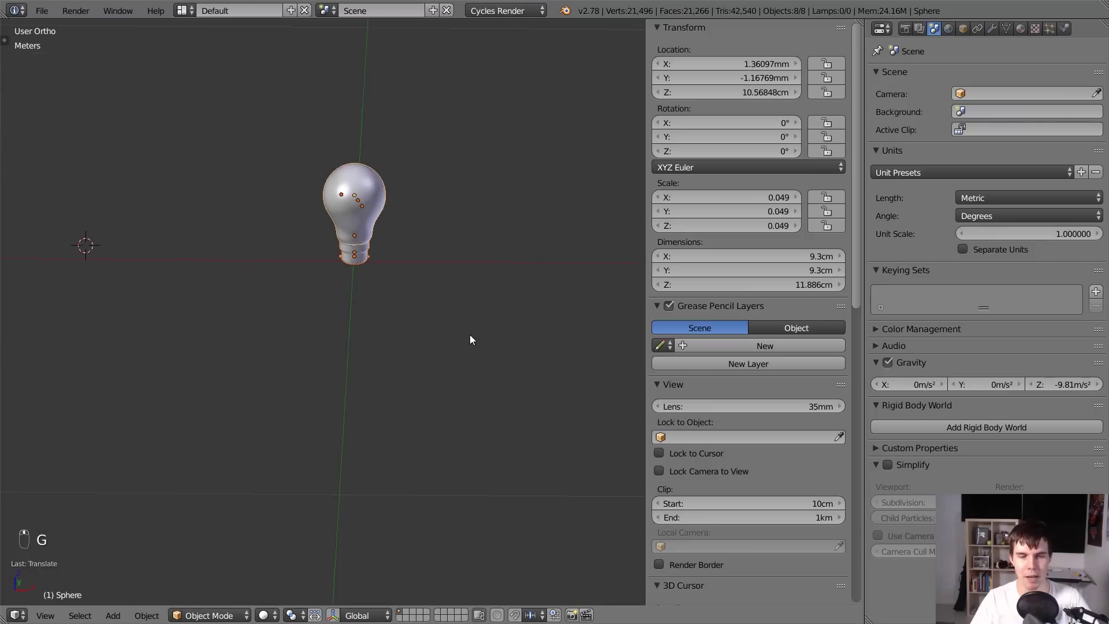
pyautogui.press('a')
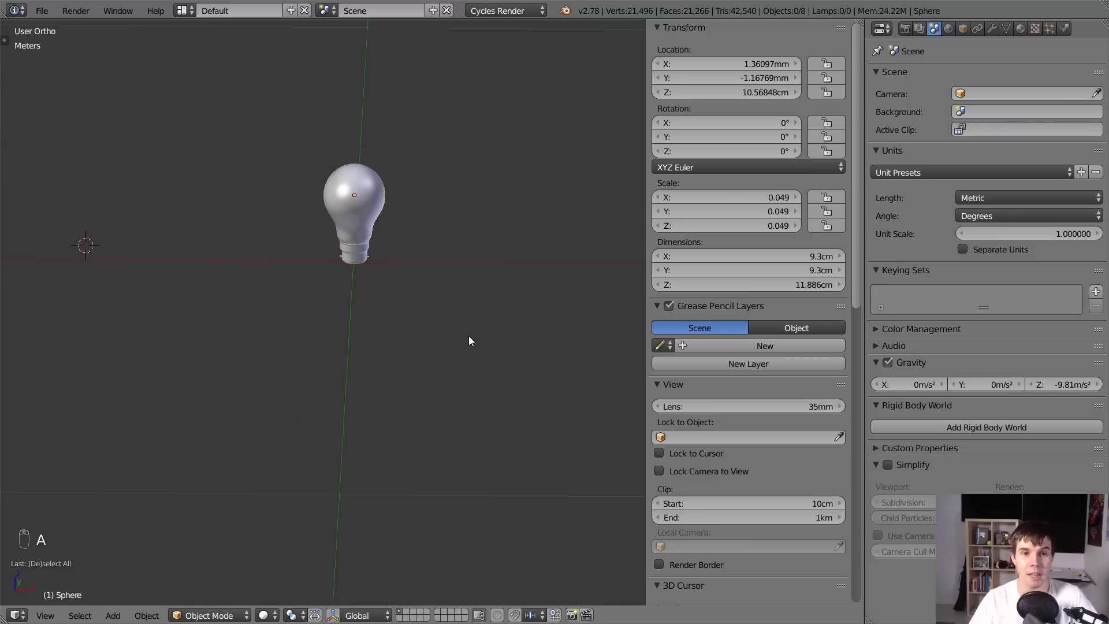
# Reset the 3D cursor to the origin and add a mesh plane there as the floor under the bulb.
pyautogui.scroll(-12, 469, 339)
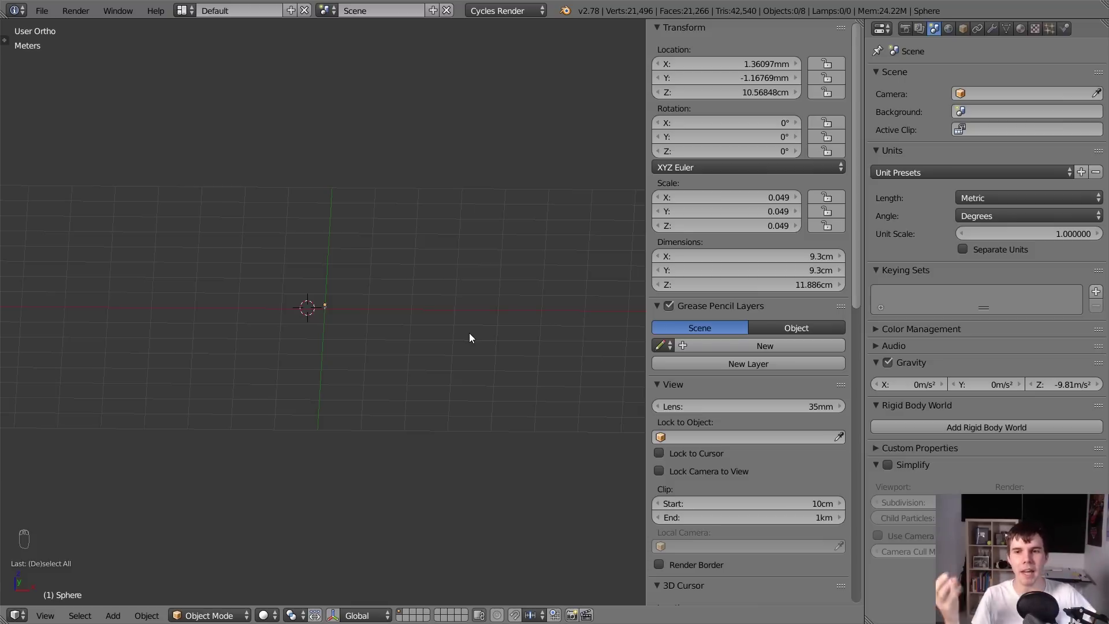
pyautogui.scroll(12, 470, 334)
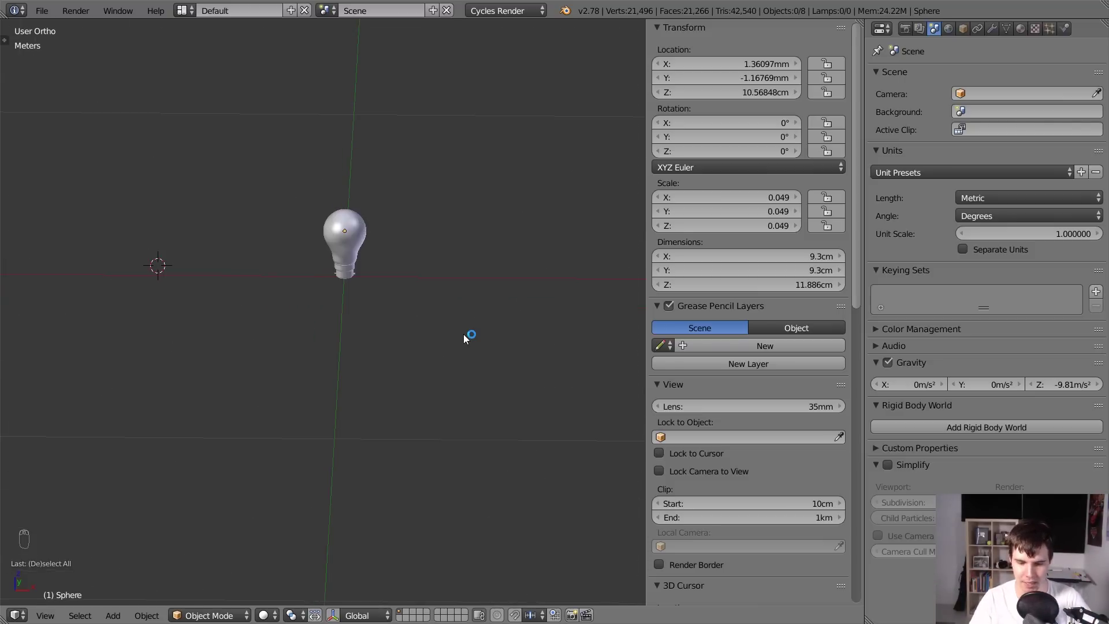
pyautogui.press('n')
pyautogui.press('KP_1')
pyautogui.hotkey('shift', 'c')
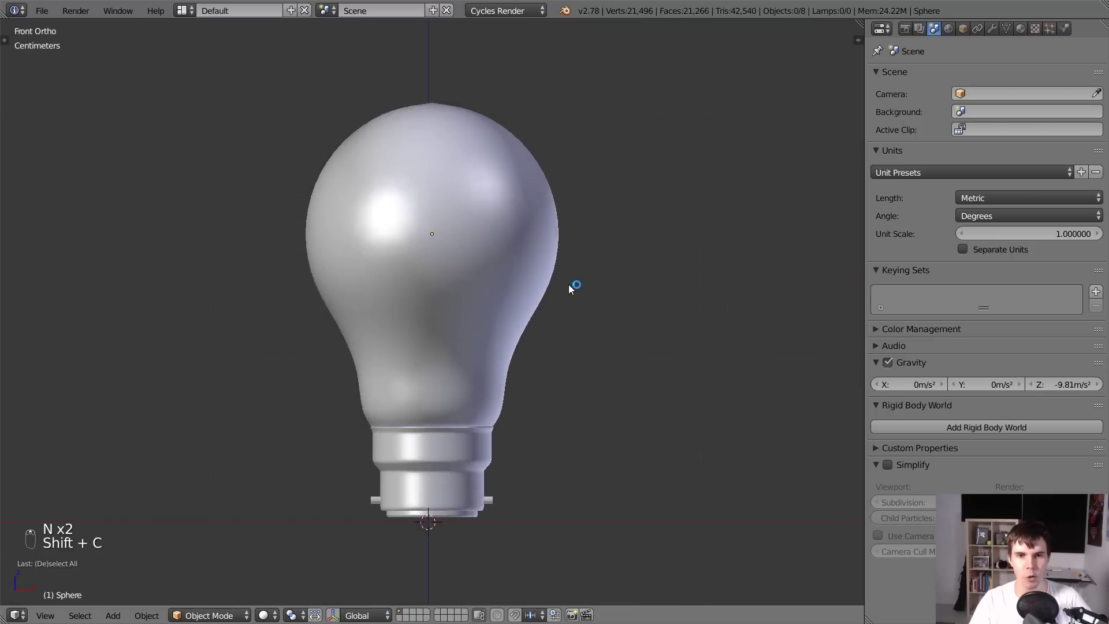
pyautogui.scroll(-8, 578, 323)
pyautogui.moveTo(582, 355); pyautogui.dragTo(456, 226, button='middle')
pyautogui.hotkey('shift', 'a')
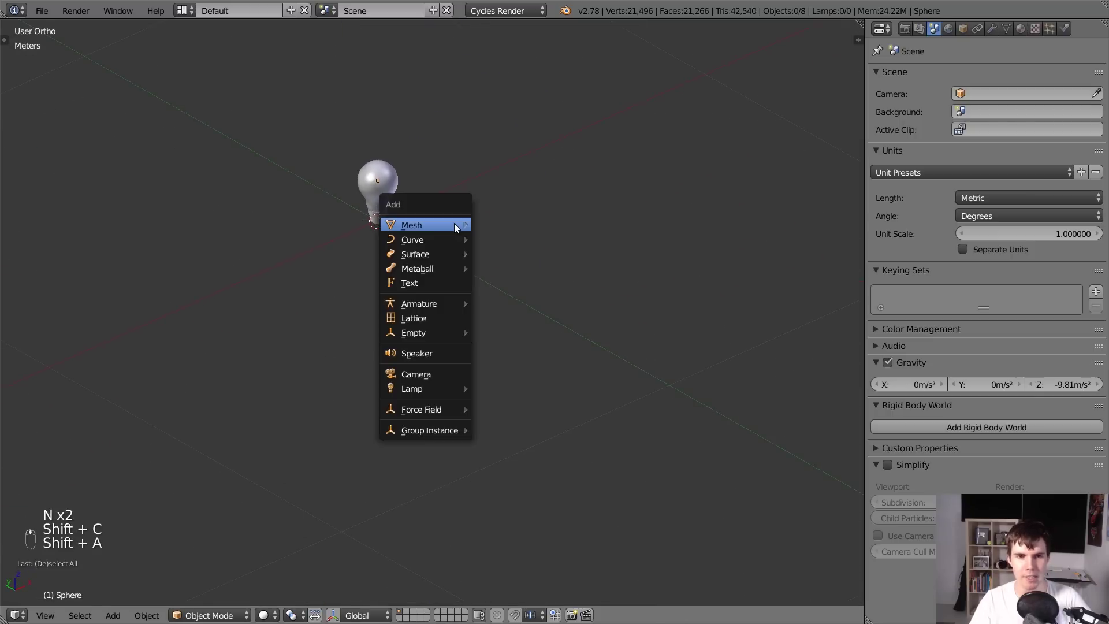
pyautogui.moveTo(454, 225)
pyautogui.click(490, 224)
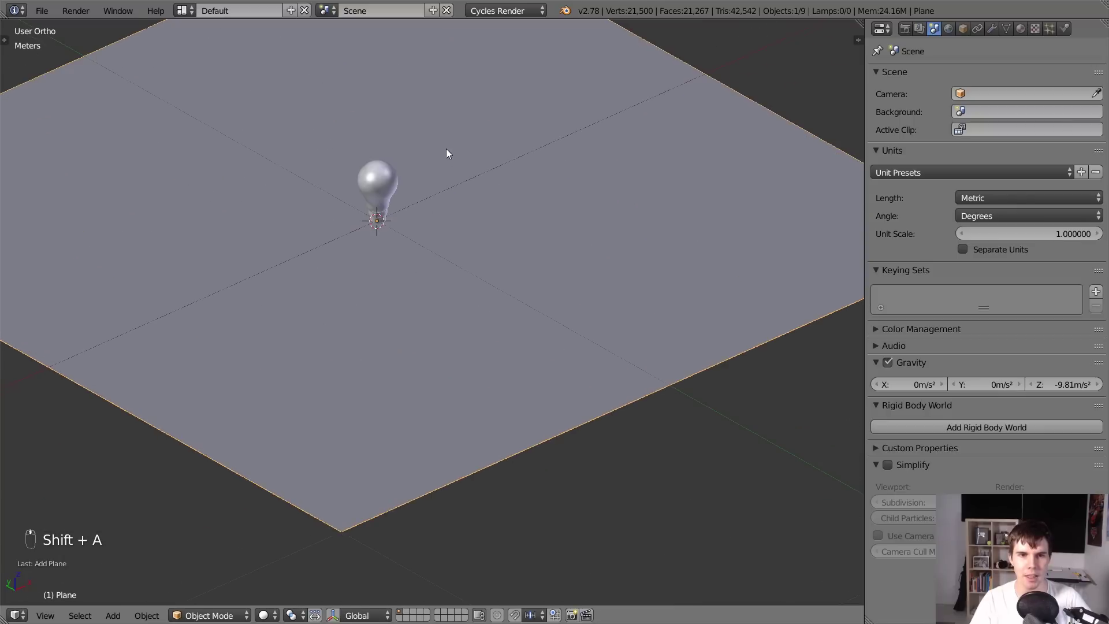
pyautogui.scroll(4, 485, 287)
pyautogui.scroll(2, 490, 185)
pyautogui.scroll(-3, 539, 297)
pyautogui.scroll(1, 566, 360)
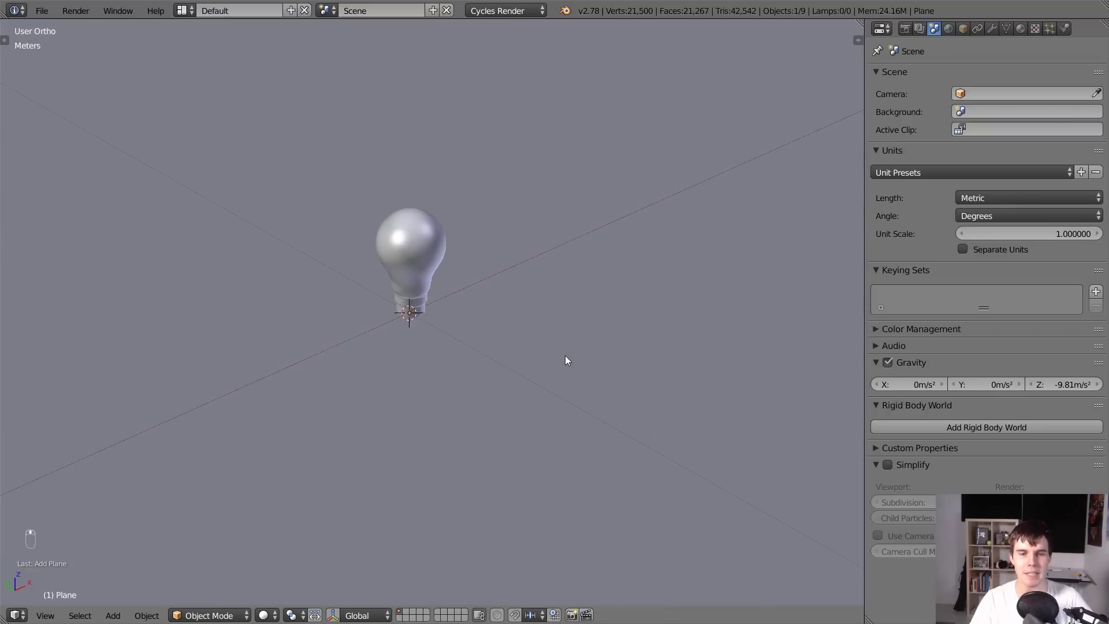
# Set the world's surface color to black and check the glowing filament in rendered shading.
pyautogui.hotkey('shift', 'z')
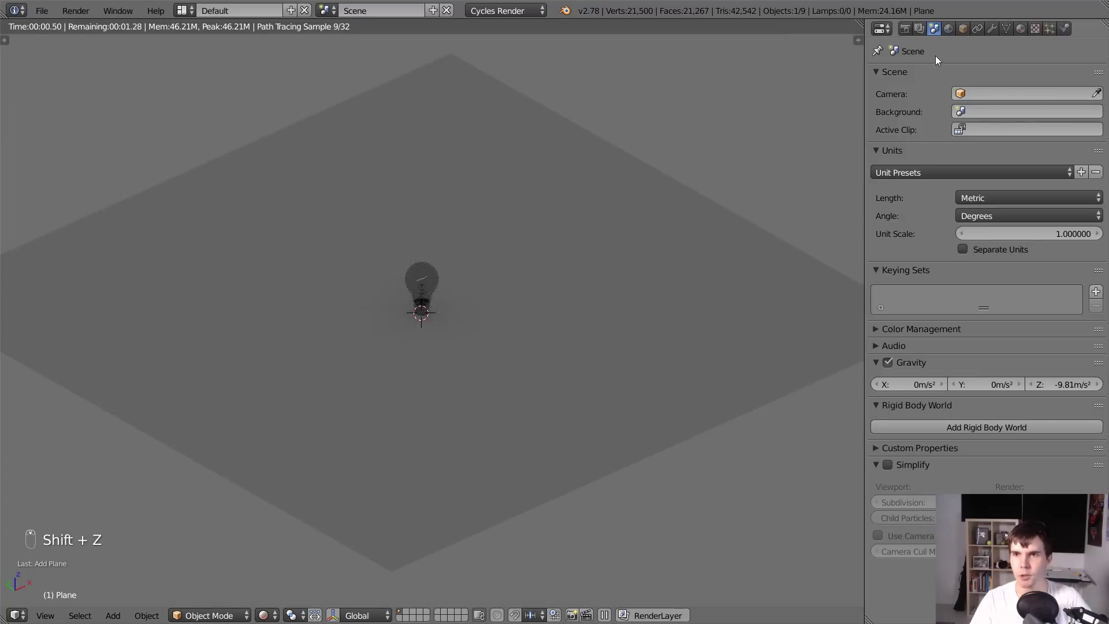
pyautogui.click(948, 29)
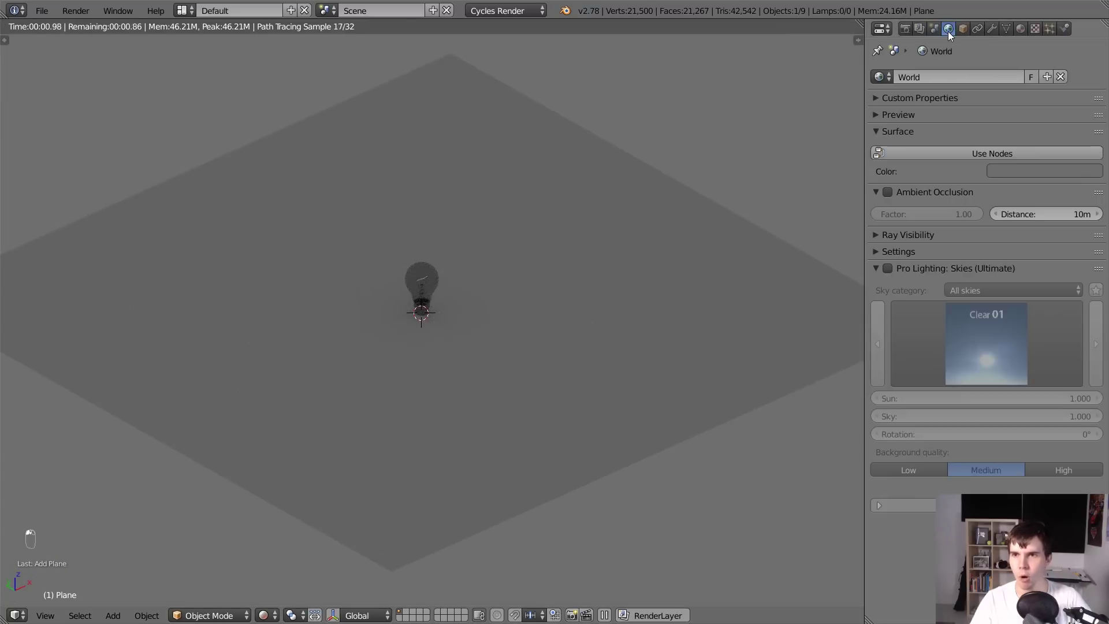
pyautogui.click(876, 269)
pyautogui.click(994, 171)
pyautogui.moveTo(1090, 255); pyautogui.dragTo(1098, 297)
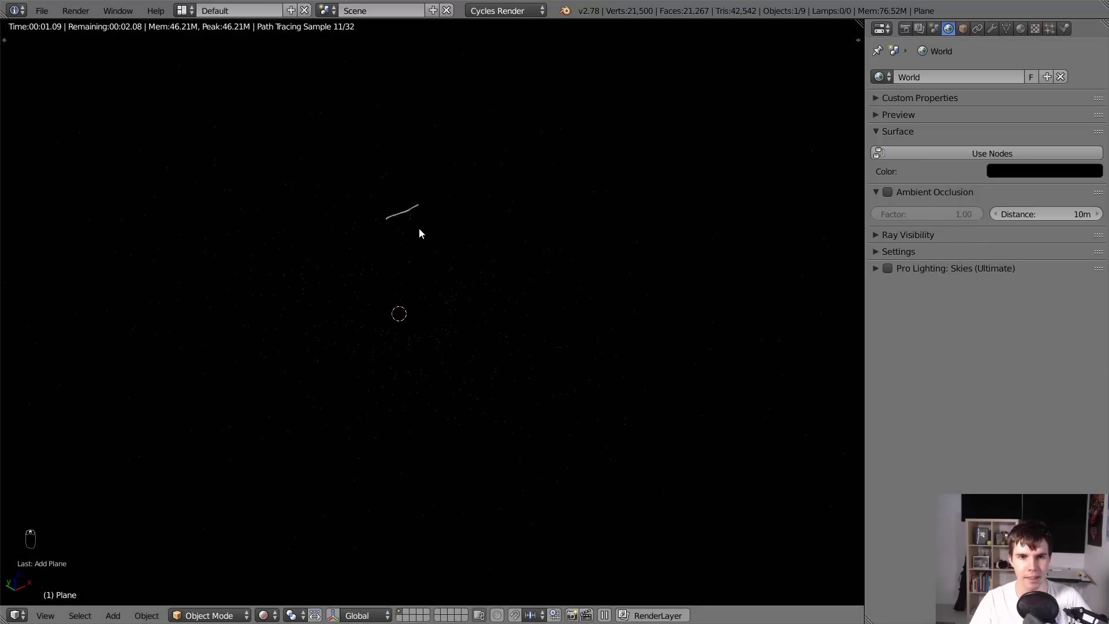
pyautogui.moveTo(420, 233); pyautogui.dragTo(499, 334, button='middle')
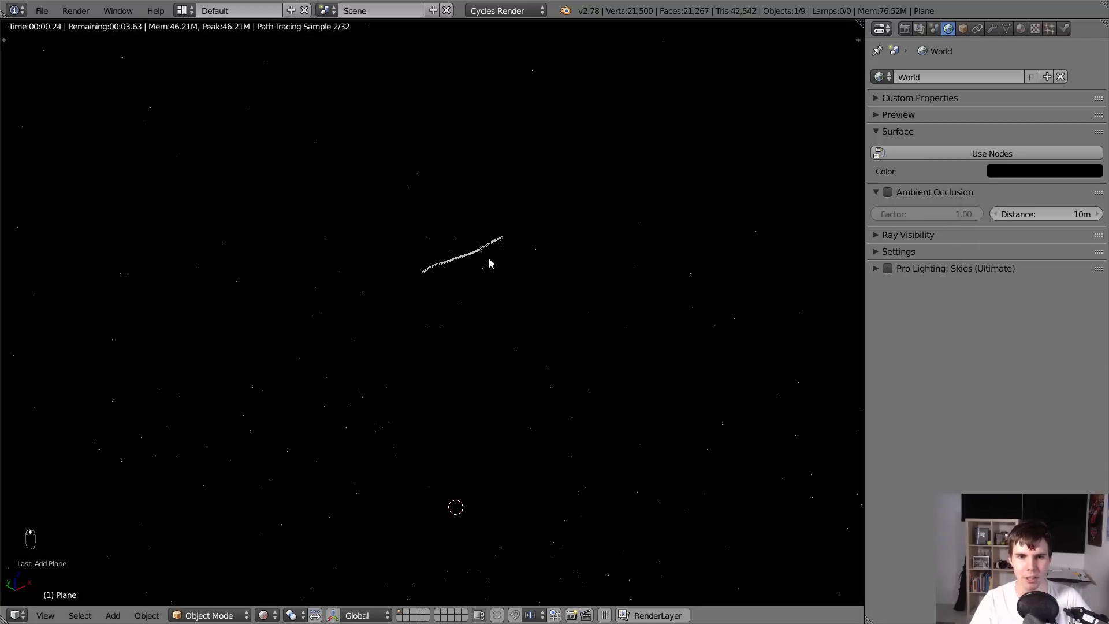
pyautogui.moveTo(473, 265)
pyautogui.mouseDown(button='middle')
pyautogui.moveTo(419, 248)
pyautogui.moveTo(481, 250)
pyautogui.mouseUp(button='middle')
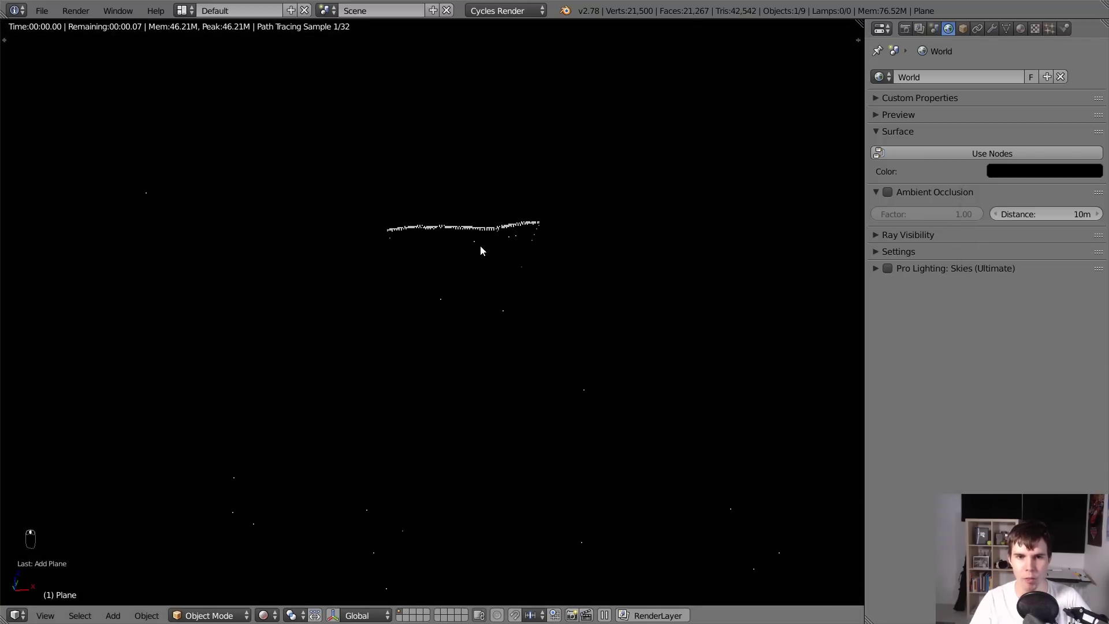
# Select the coiled filament wire inside the bulb and set its material's emission strength to 50.
pyautogui.hotkey('shift', 'z')
pyautogui.press('z')
pyautogui.rightClick(487, 167)
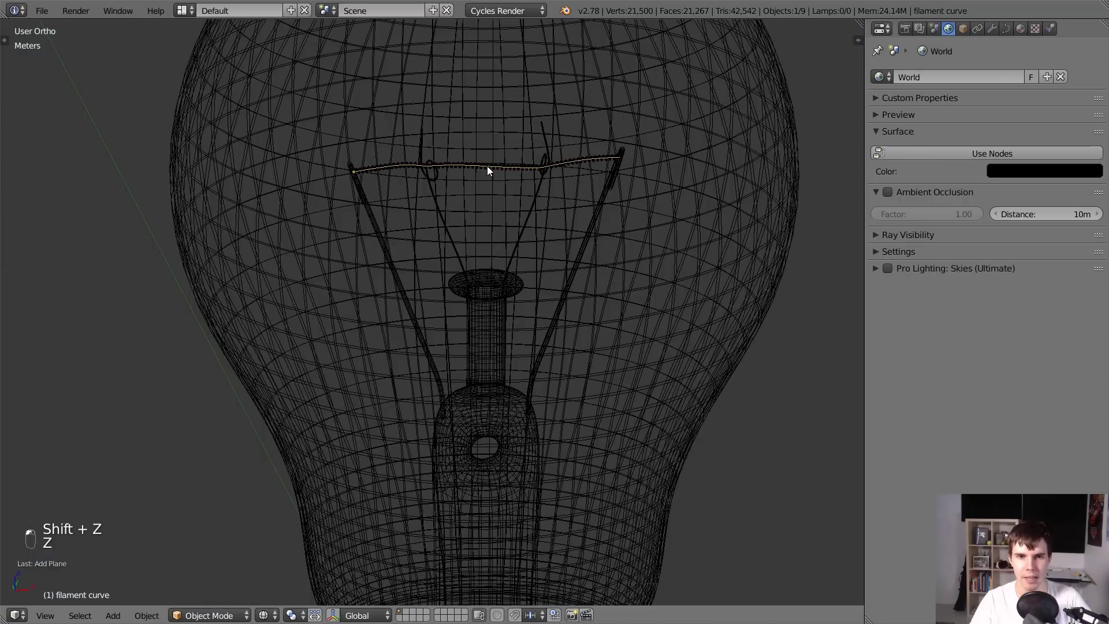
pyautogui.rightClick(487, 166)
pyautogui.press('z')
pyautogui.scroll(-6, 487, 167)
pyautogui.click(1021, 28)
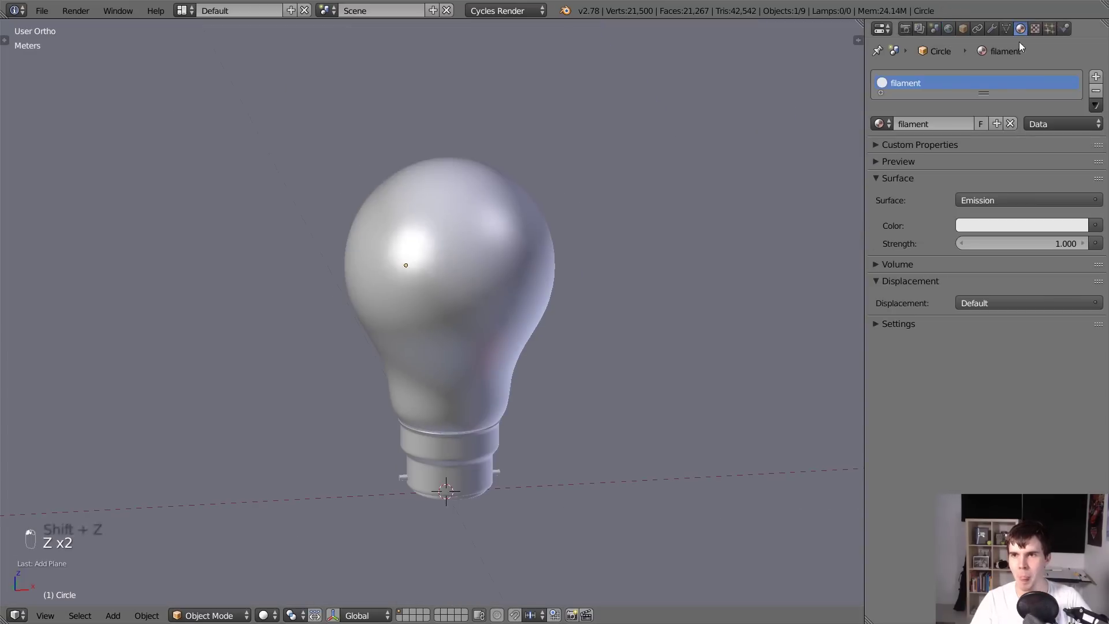
pyautogui.click(1027, 240)
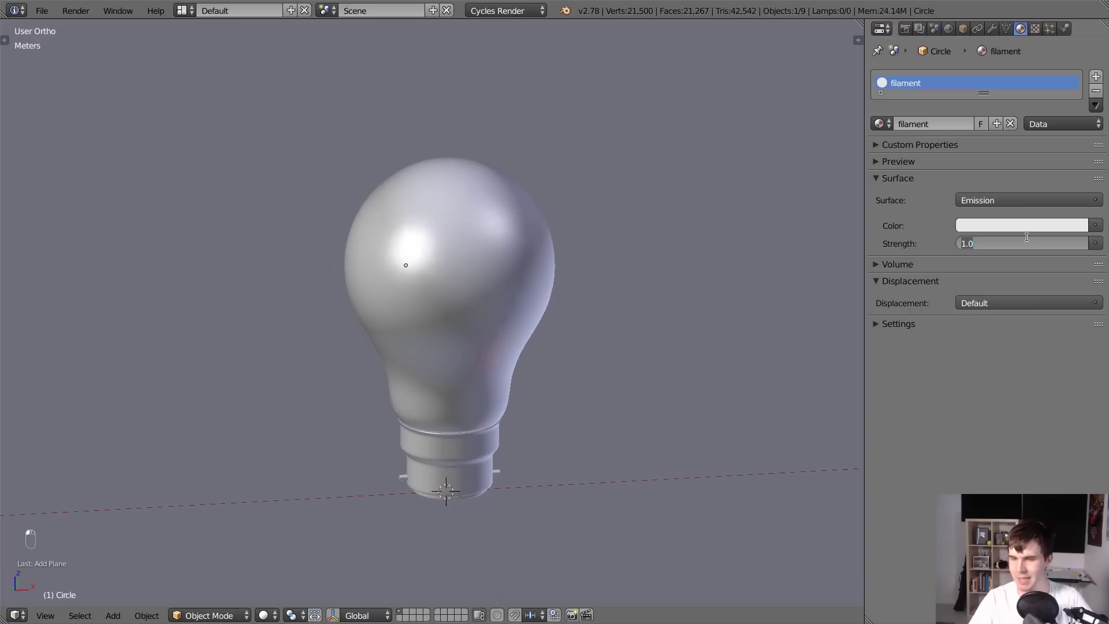
pyautogui.write('50')
pyautogui.press('Return')
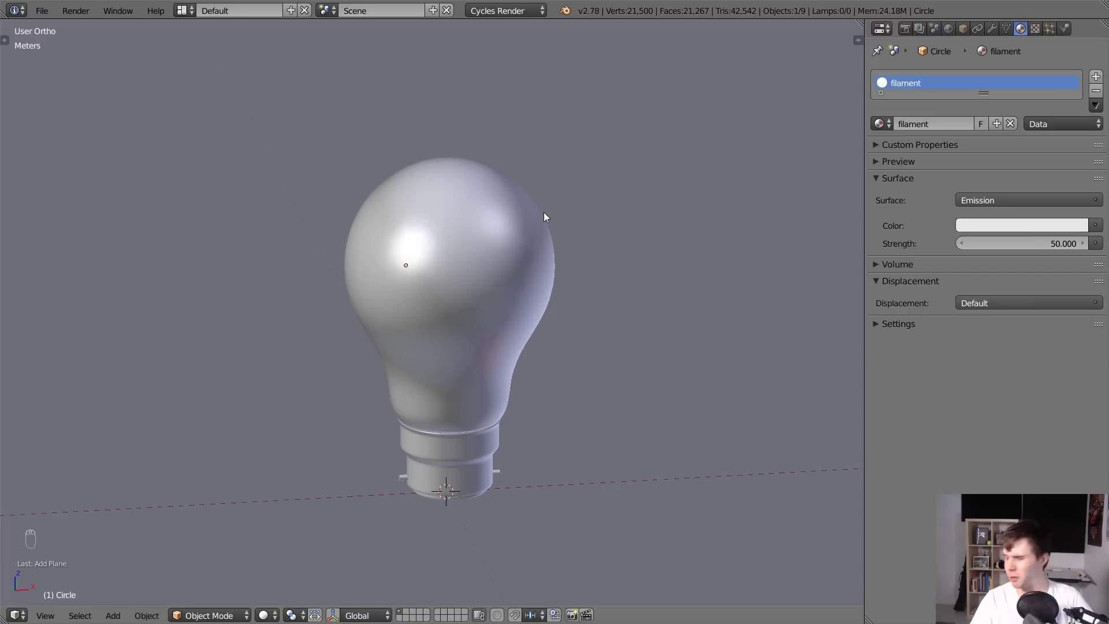
# Check the glow in rendered shading and raise the filament's emission strength, trying 500 and settling on 5000.
pyautogui.moveTo(545, 212); pyautogui.dragTo(583, 218, button='middle')
pyautogui.hotkey('shift', 'z')
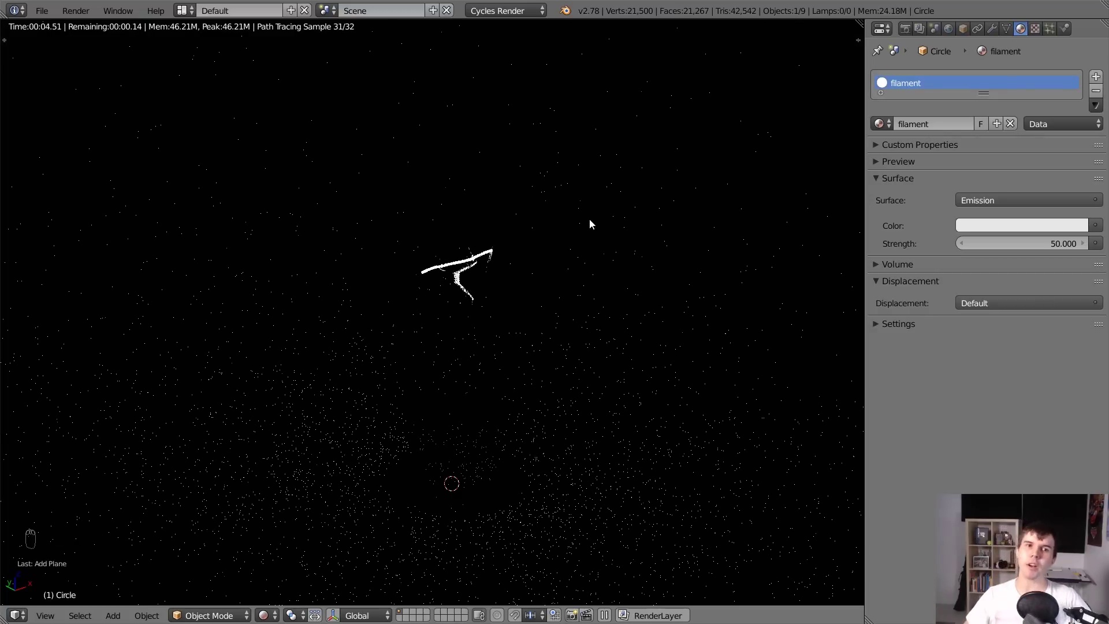
pyautogui.moveTo(590, 222); pyautogui.dragTo(592, 406, button='middle')
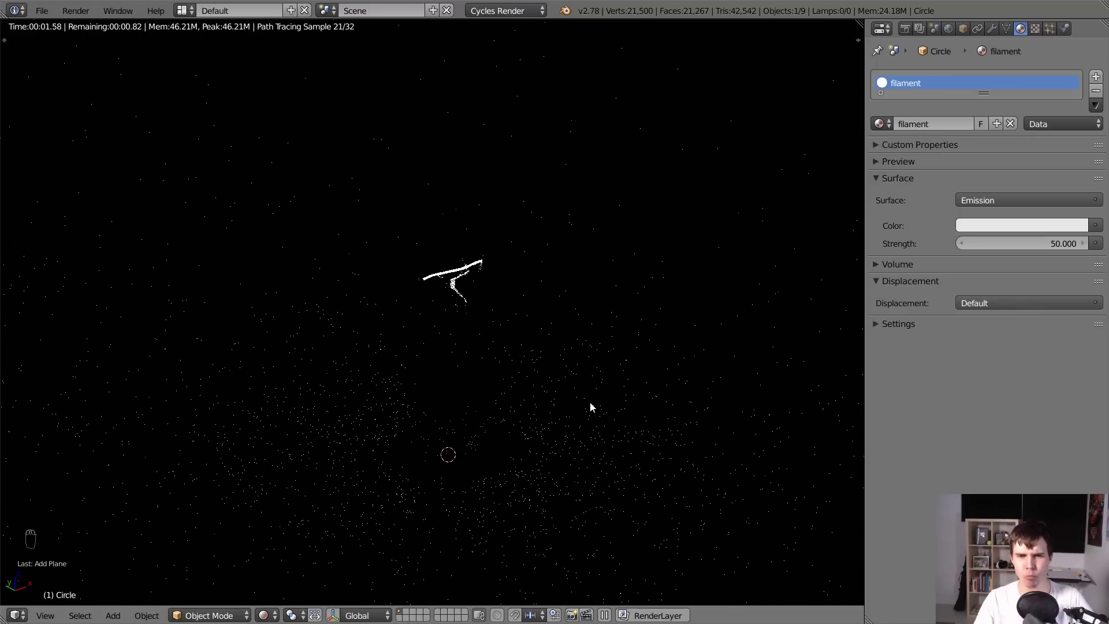
pyautogui.click(1040, 243)
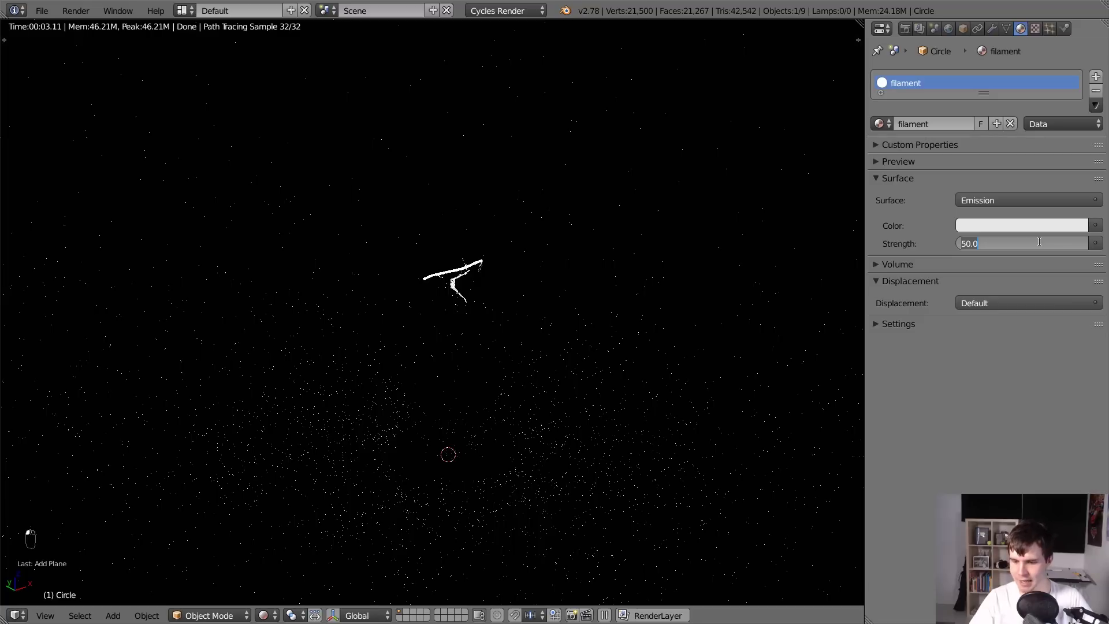
pyautogui.write('500')
pyautogui.press('Return')
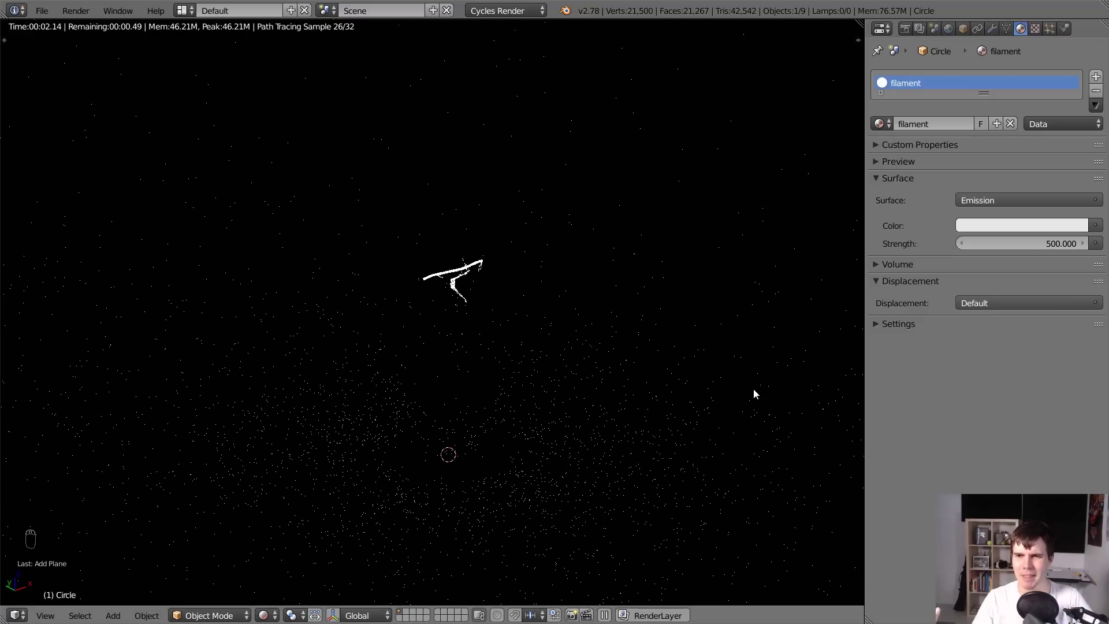
pyautogui.click(1015, 243)
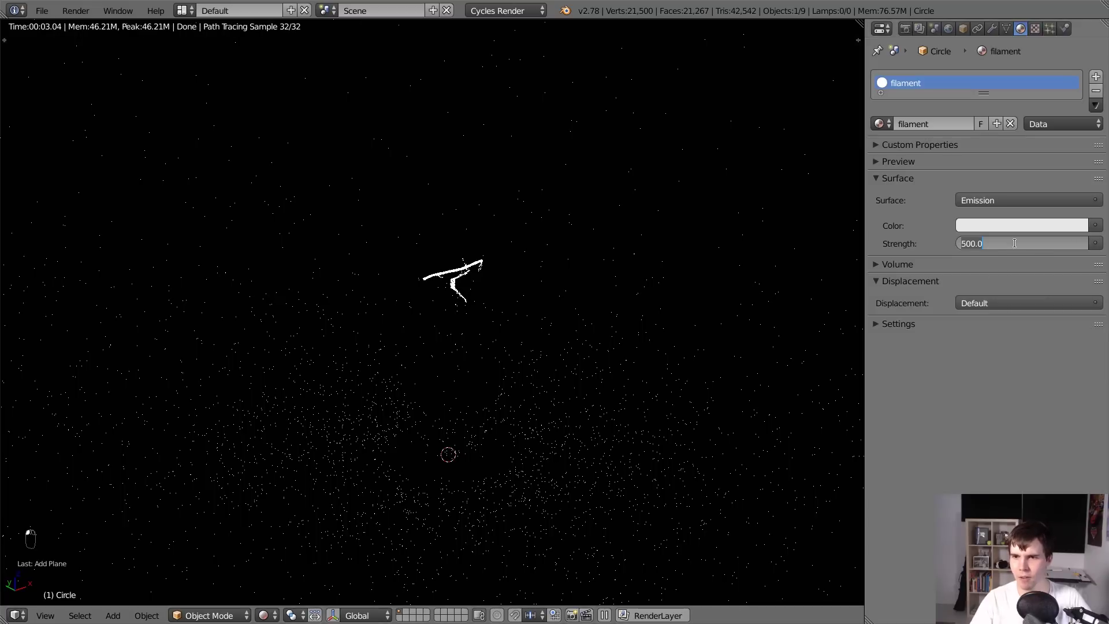
pyautogui.write('5000')
pyautogui.press('Return')
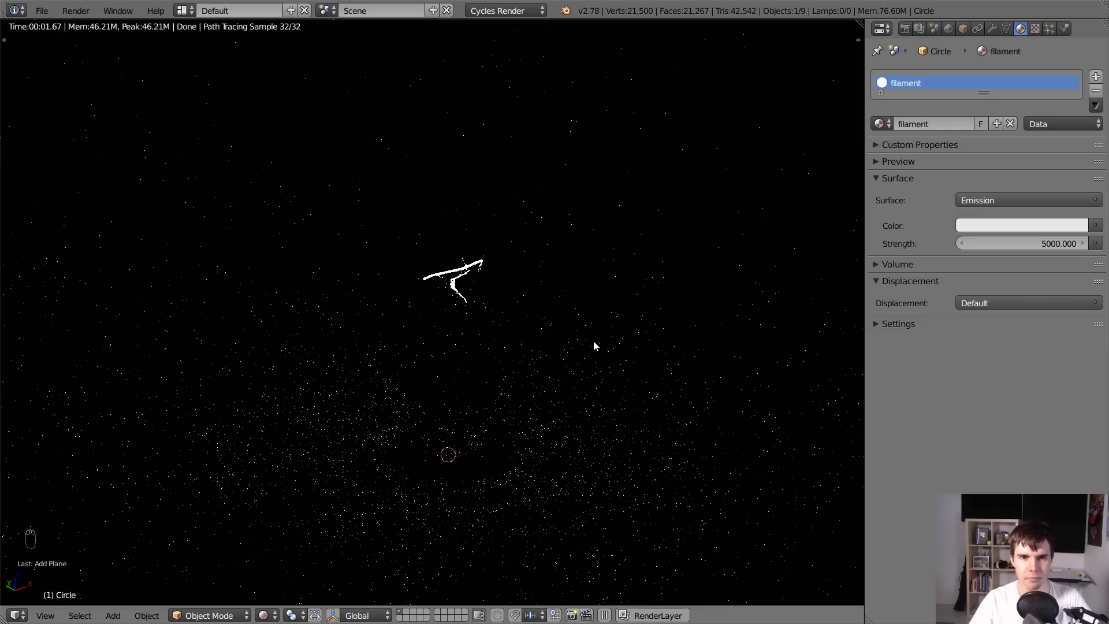
# Select the outer glass bulb in wireframe shading and preview the whole bulb in rendered shading.
pyautogui.hotkey('shift', 'z')
pyautogui.rightClick(541, 267)
pyautogui.moveTo(542, 272); pyautogui.dragTo(488, 263, button='middle')
pyautogui.press('z')
pyautogui.scroll(3, 486, 231)
pyautogui.rightClick(484, 203)
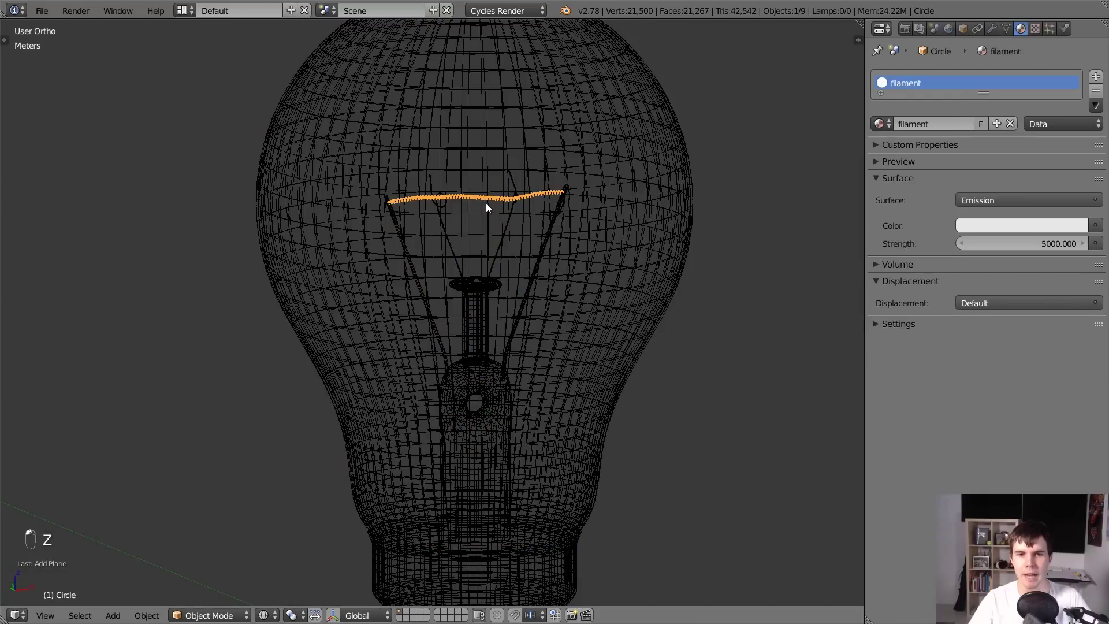
pyautogui.rightClick(644, 168)
pyautogui.scroll(-5, 591, 298)
pyautogui.scroll(-3, 591, 299)
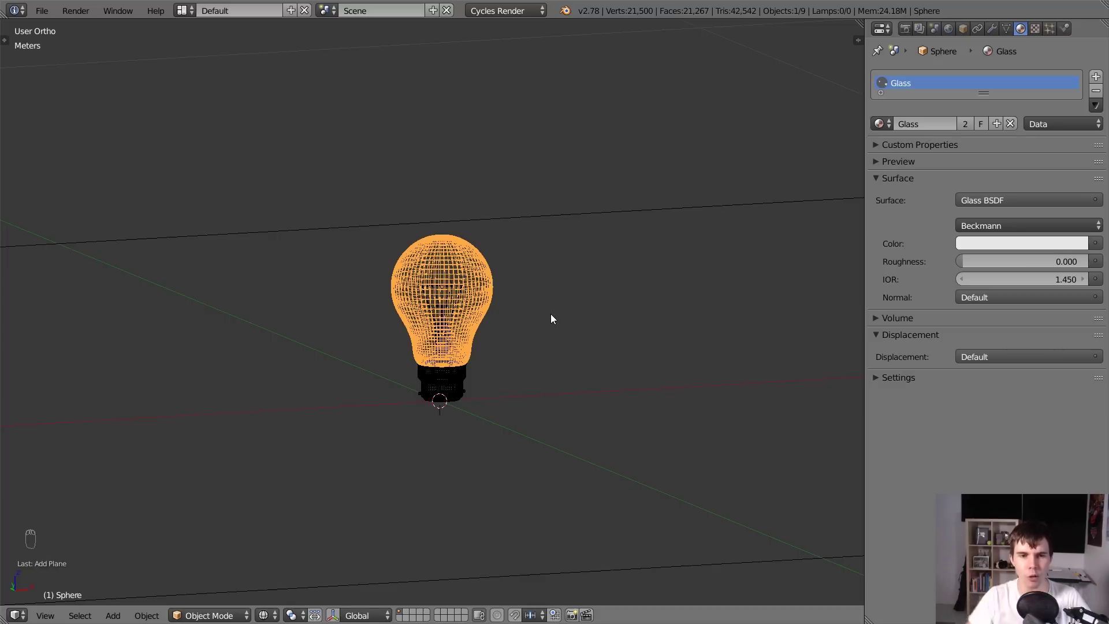
pyautogui.hotkey('shift', 'z')
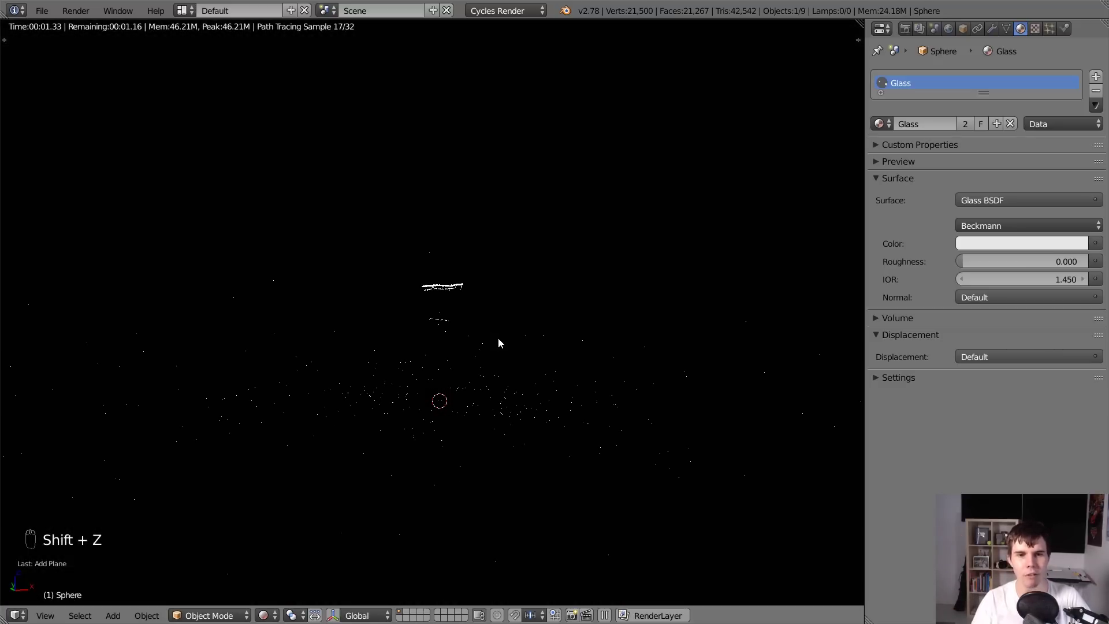
pyautogui.hotkey('shift', 'z')
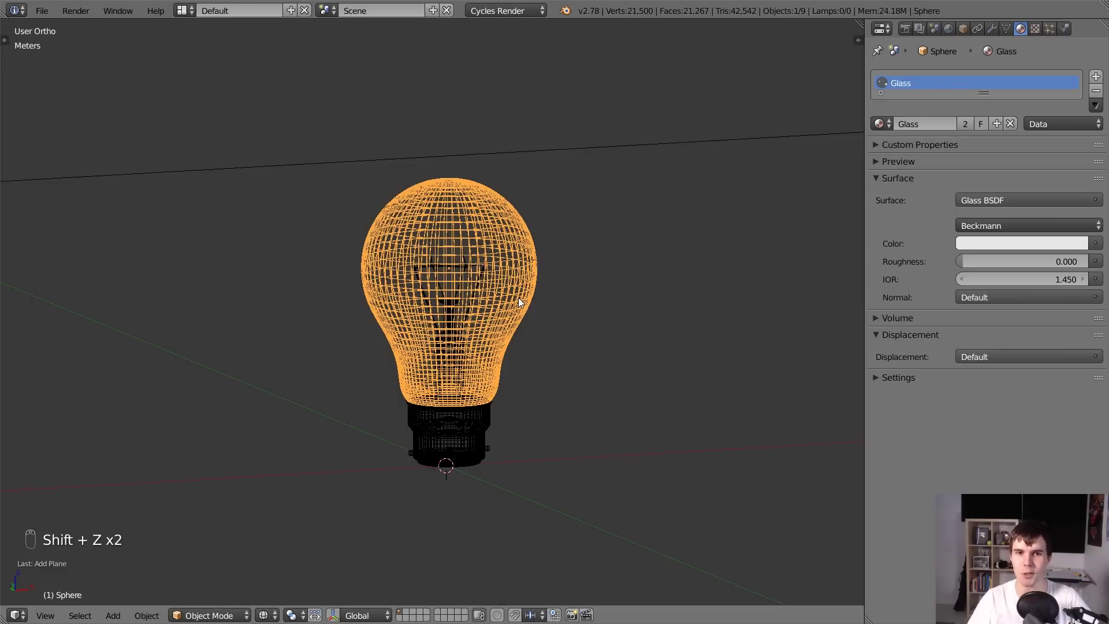
# Turn off shadow ray visibility for the glass bulb in its Cycles object settings, keeping camera, diffuse and glossy visibility on.
pyautogui.scroll(3, 519, 297)
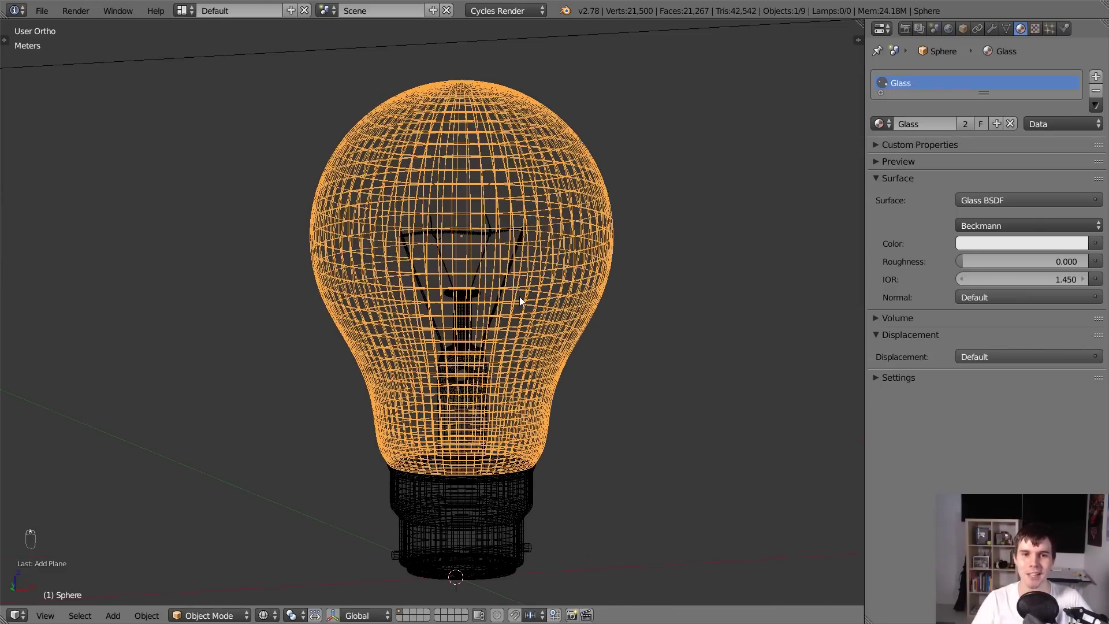
pyautogui.scroll(2, 519, 297)
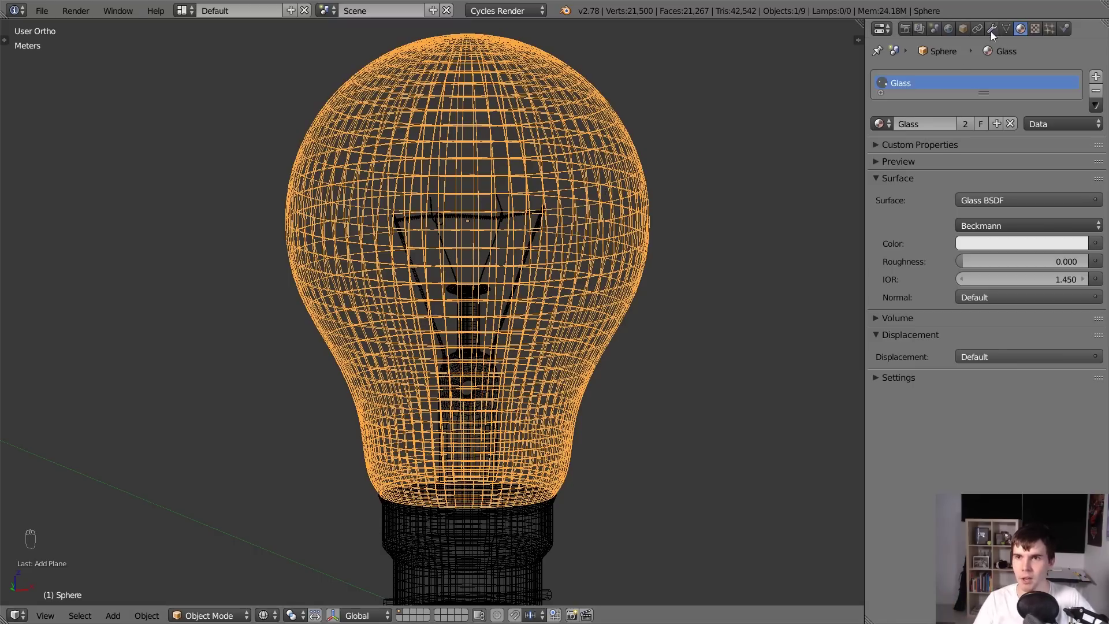
pyautogui.scroll(-5, 757, 168)
pyautogui.moveTo(757, 167); pyautogui.dragTo(708, 214, button='middle')
pyautogui.hotkey('shift', 'z')
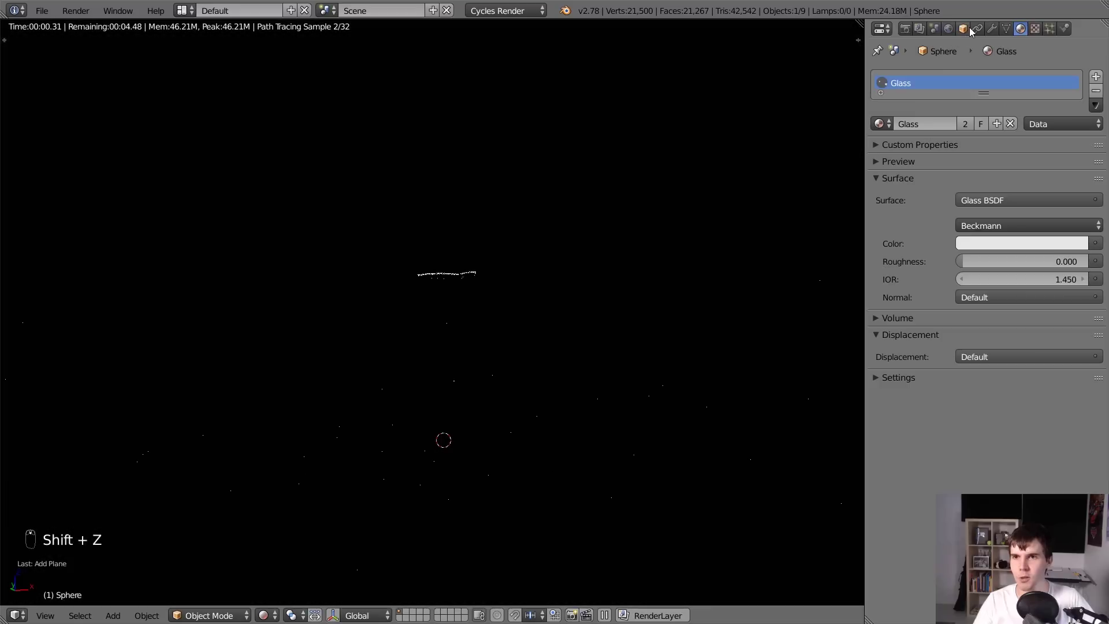
pyautogui.click(963, 28)
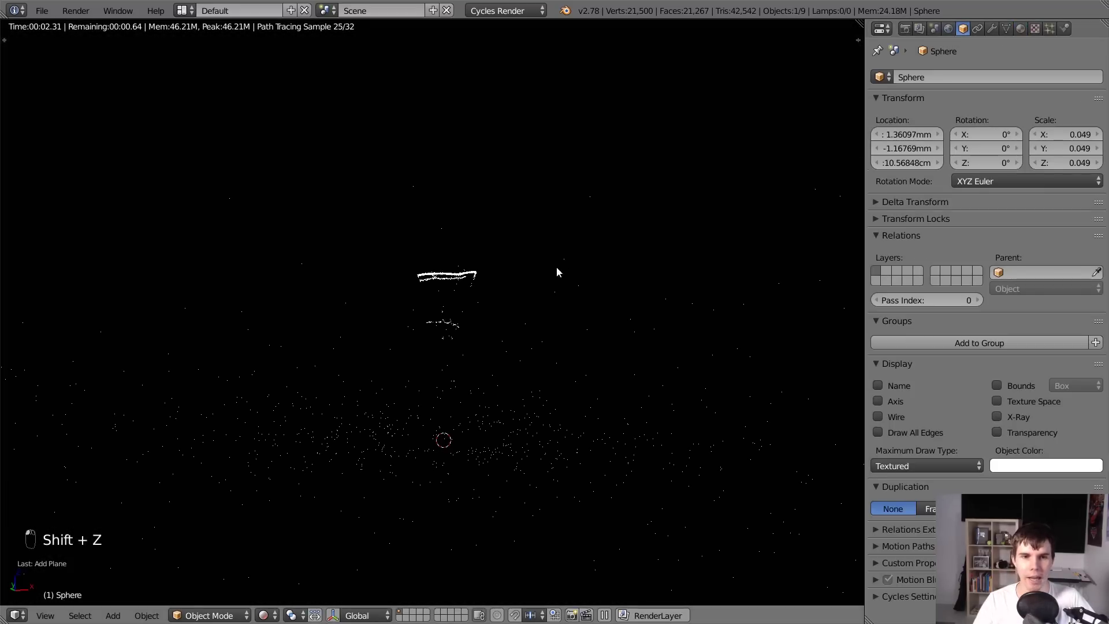
pyautogui.hotkey('shift', 'z')
pyautogui.hotkey('shift', 'z')
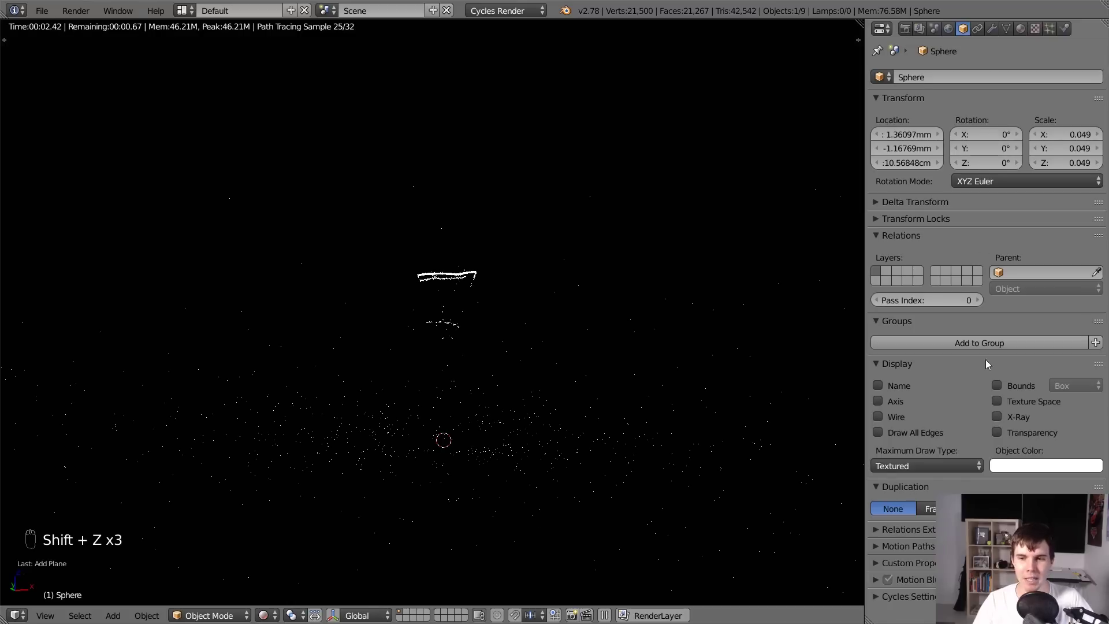
pyautogui.scroll(-3, 959, 488)
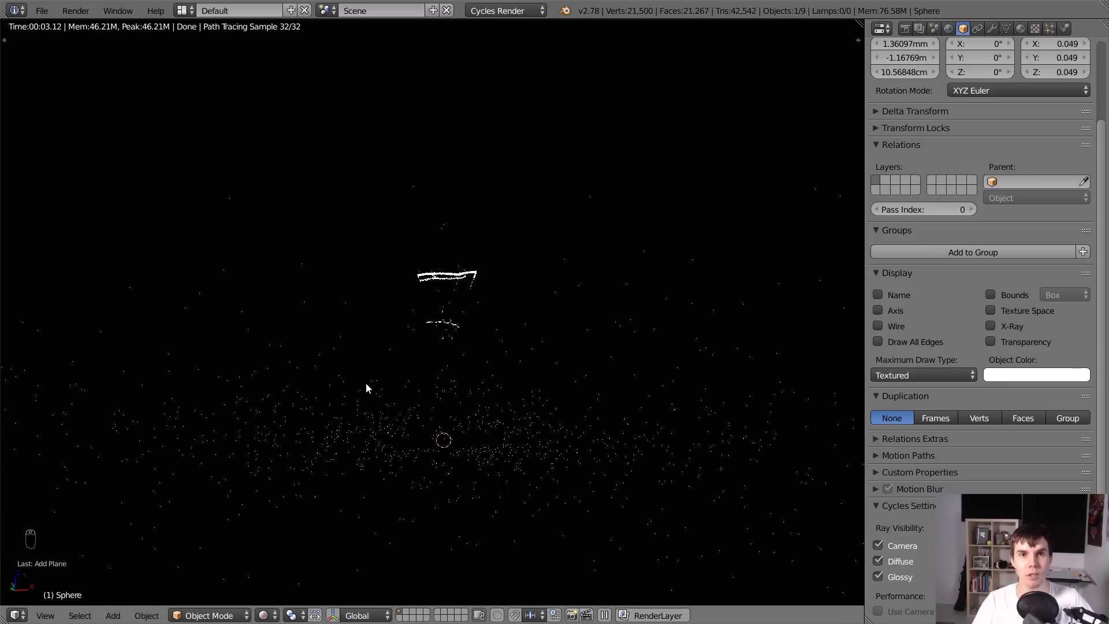
pyautogui.click(908, 548)
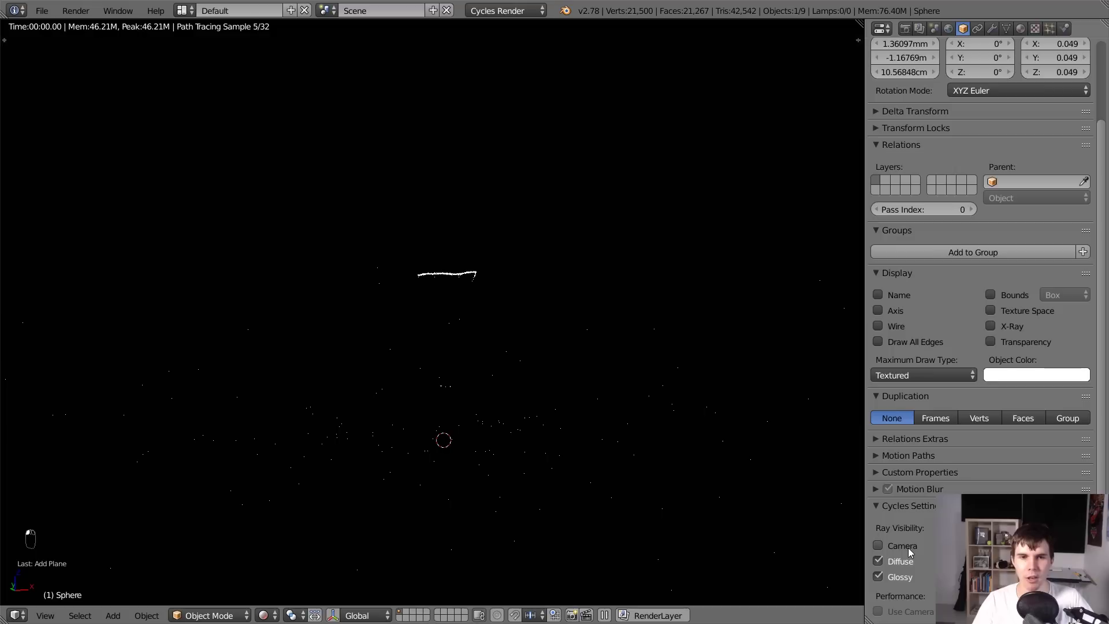
pyautogui.click(908, 548)
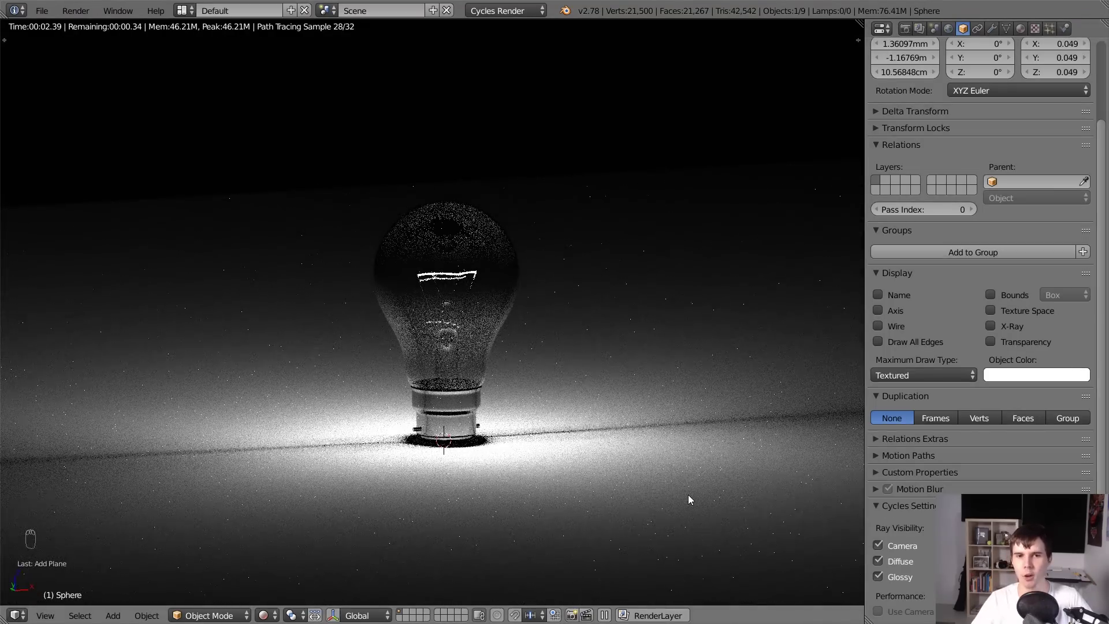
pyautogui.scroll(2, 511, 349)
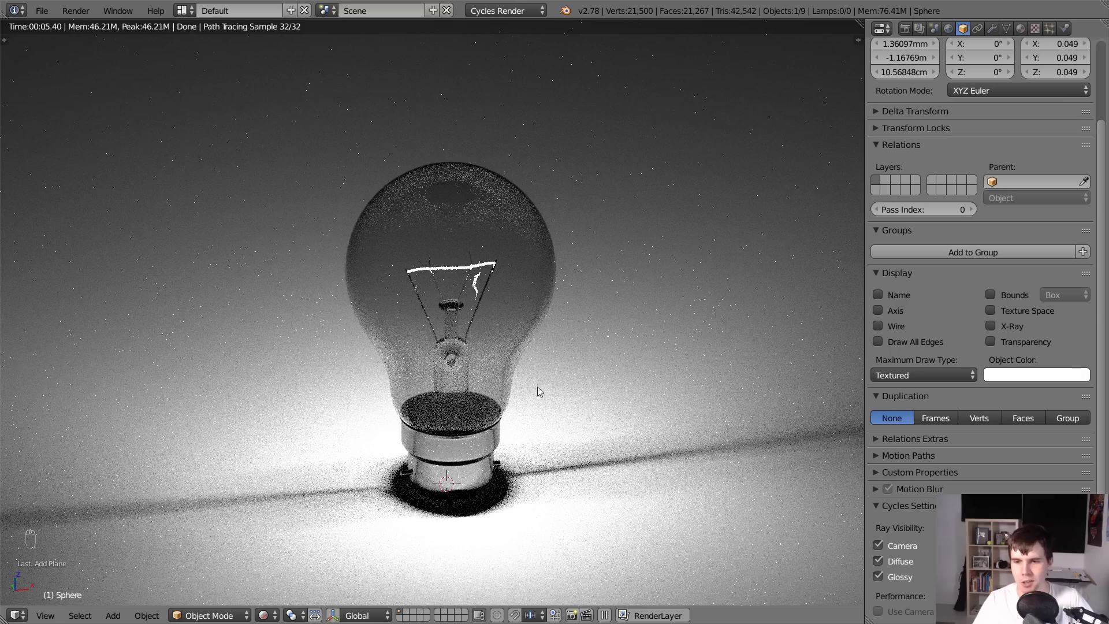
pyautogui.click(911, 506)
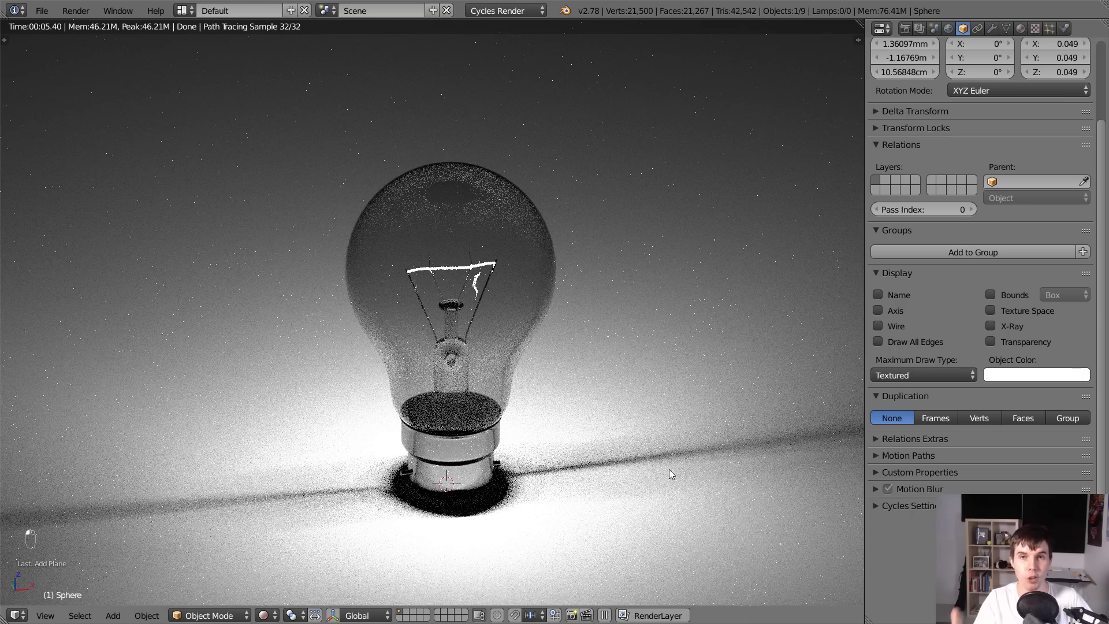
# Inspect the lit bulb and try an amber tint on the Glass material, hue 0.104 and saturation 0.397, returning it to white.
pyautogui.moveTo(669, 470); pyautogui.dragTo(656, 407, button='middle')
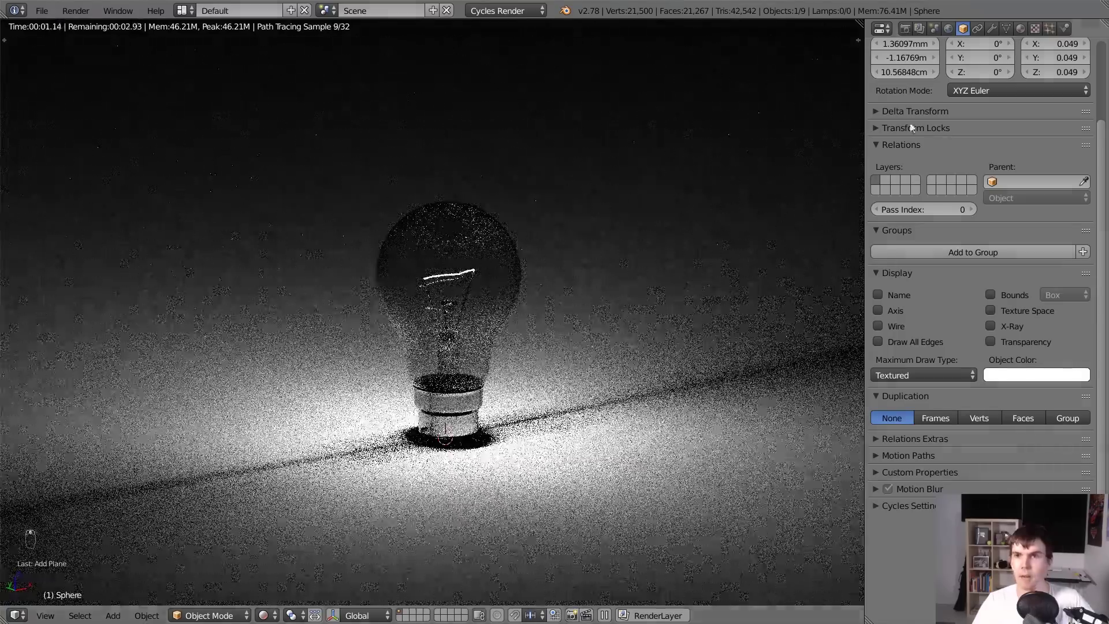
pyautogui.click(1021, 28)
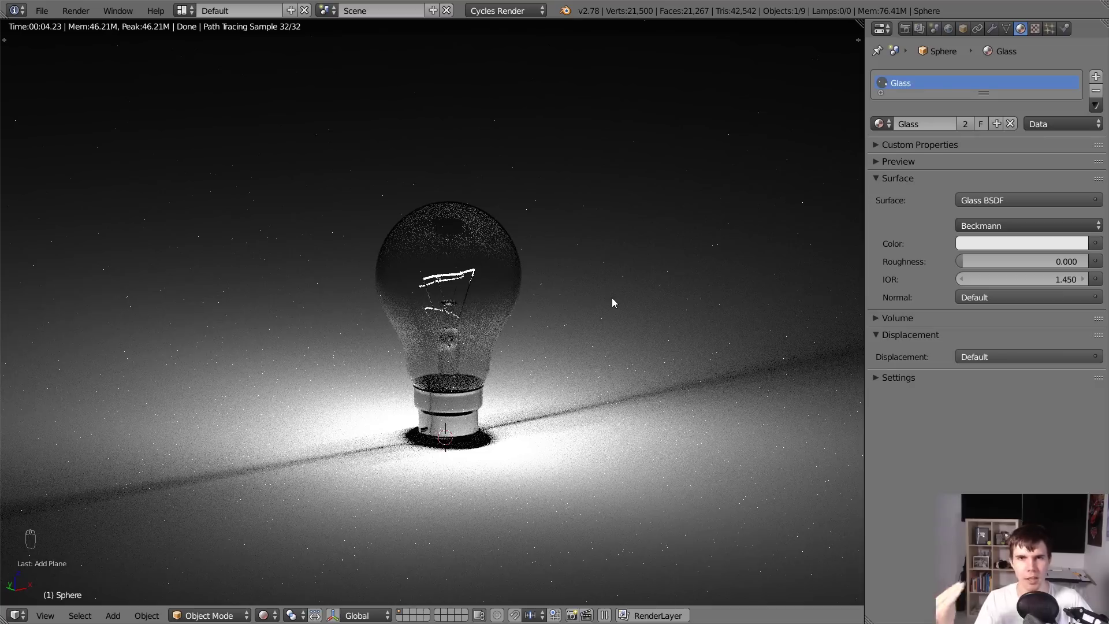
pyautogui.scroll(2, 613, 301)
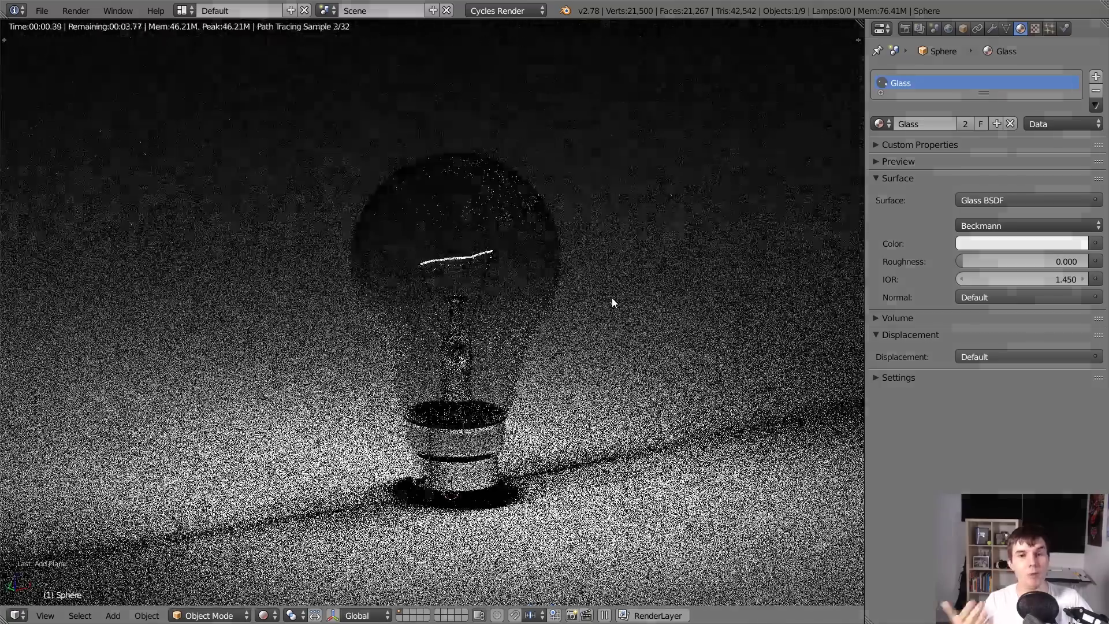
pyautogui.scroll(2, 611, 300)
pyautogui.scroll(1, 430, 219)
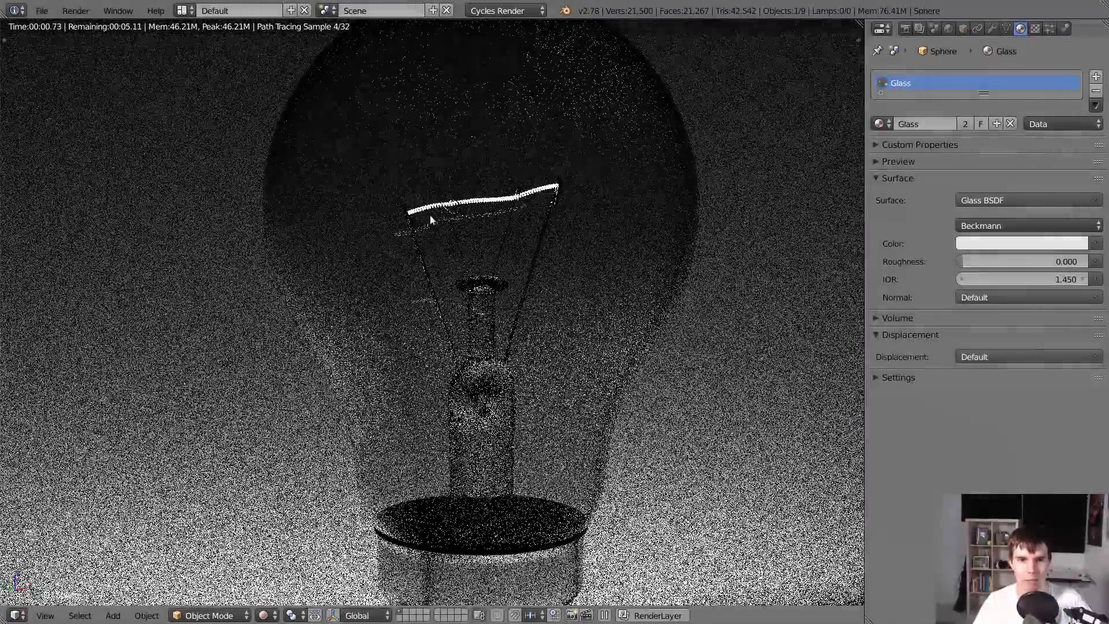
pyautogui.scroll(-3, 525, 260)
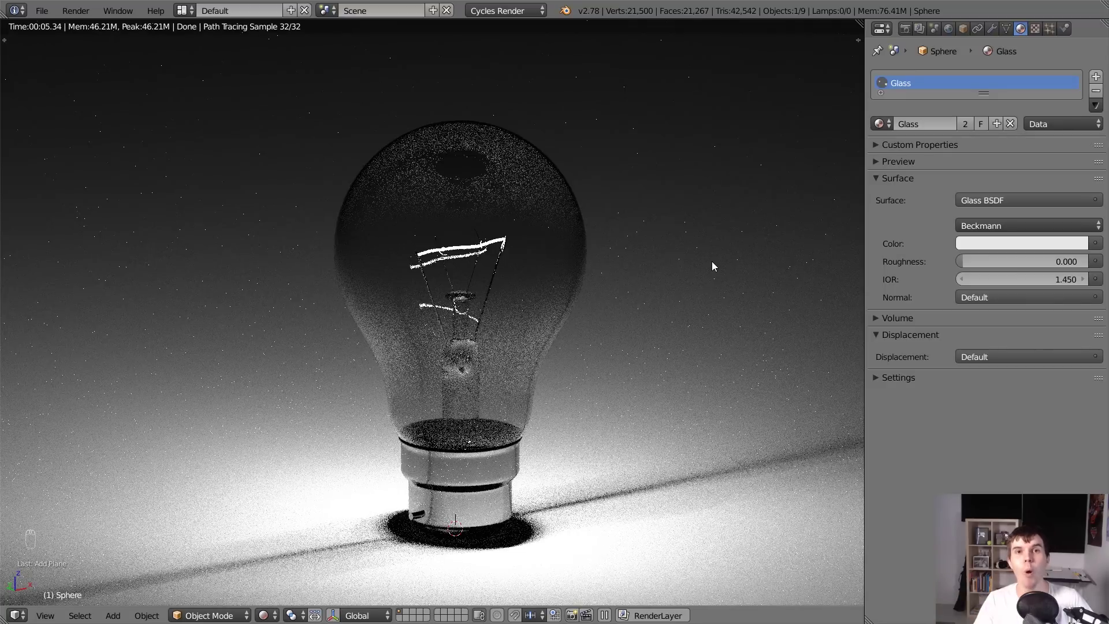
pyautogui.click(1003, 243)
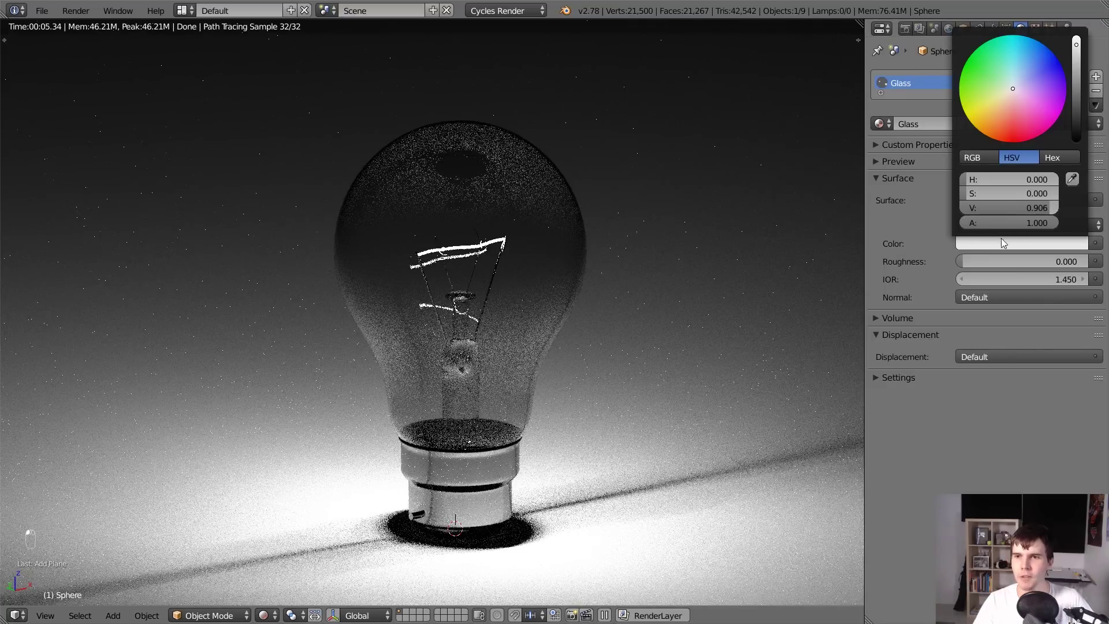
pyautogui.click(1000, 105)
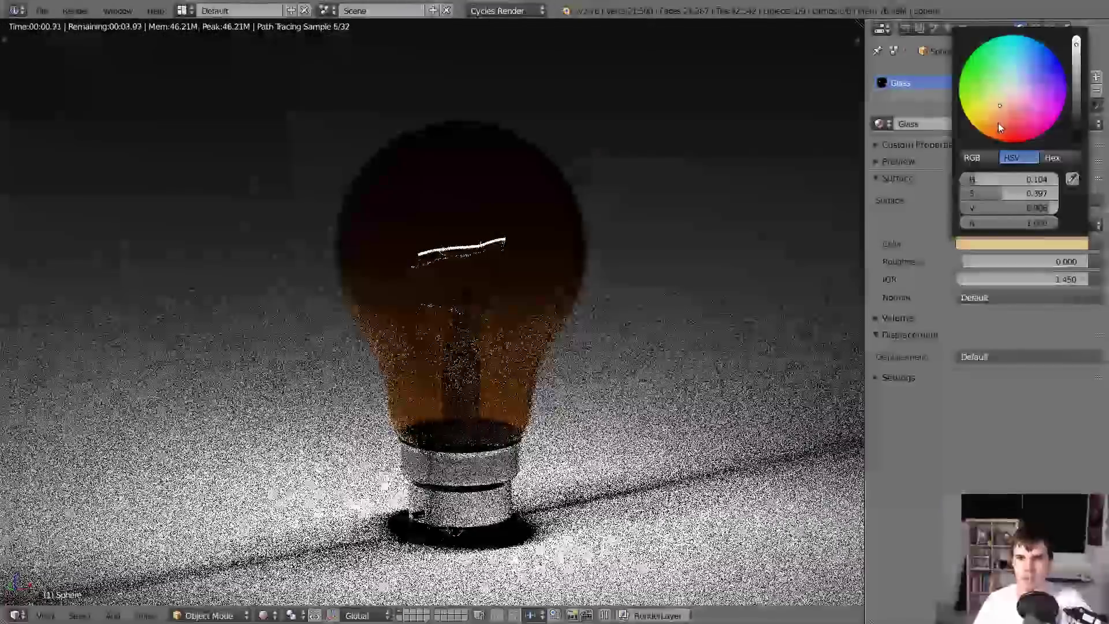
pyautogui.click(1028, 244)
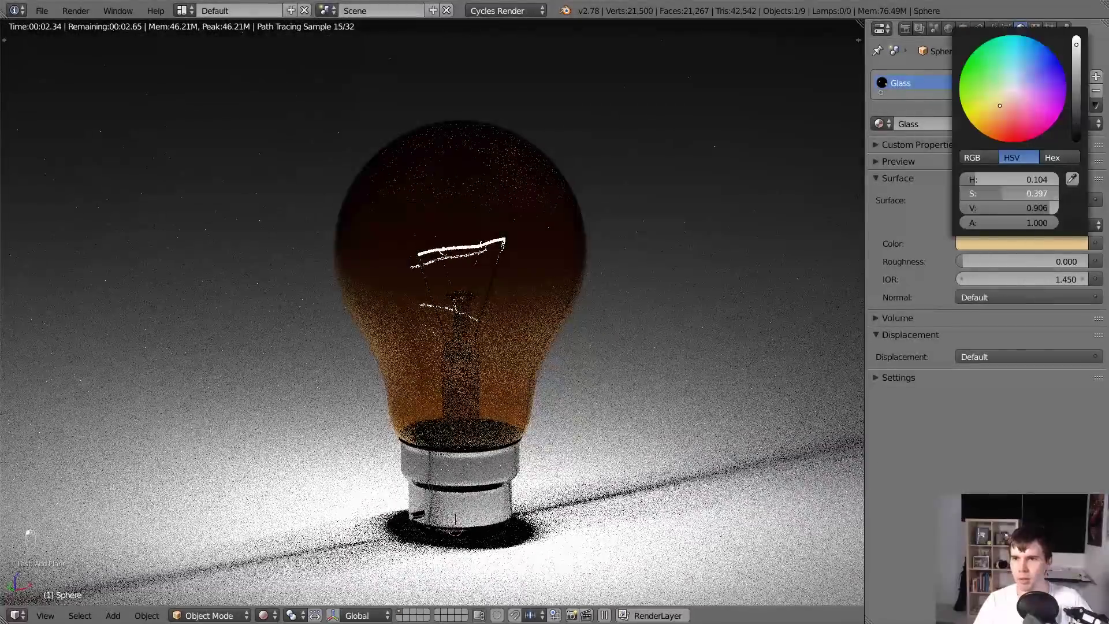
pyautogui.click(1012, 90)
# Select the coiled filament in wireframe and tint its emission color a warm pale yellow in rendered shading.
pyautogui.hotkey('shift', 'z')
pyautogui.rightClick(452, 248)
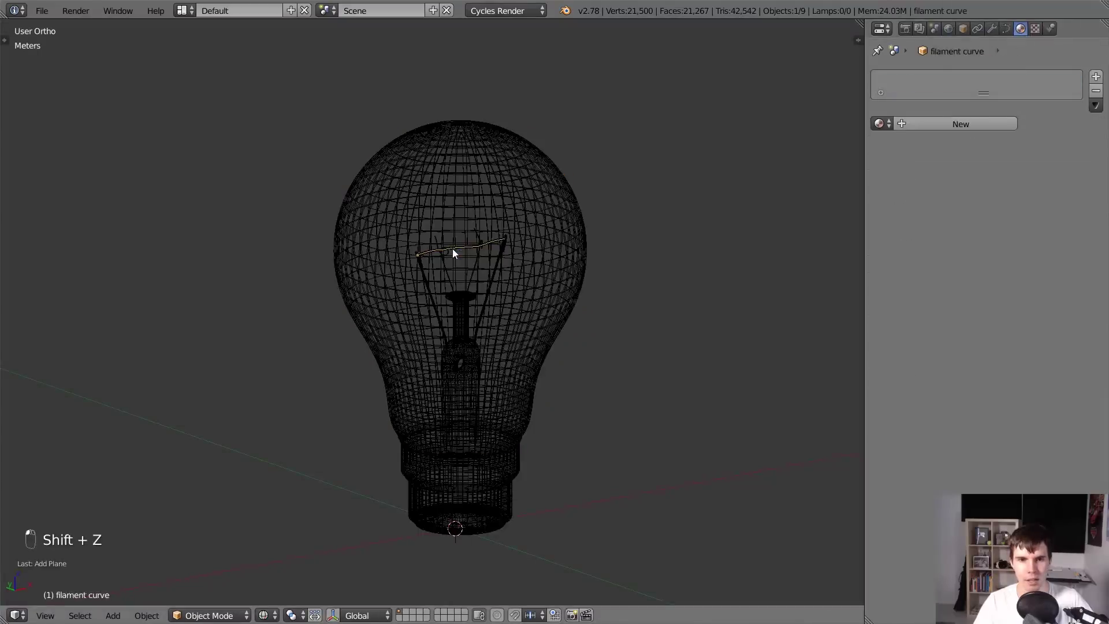
pyautogui.rightClick(452, 248)
pyautogui.hotkey('shift', 'z')
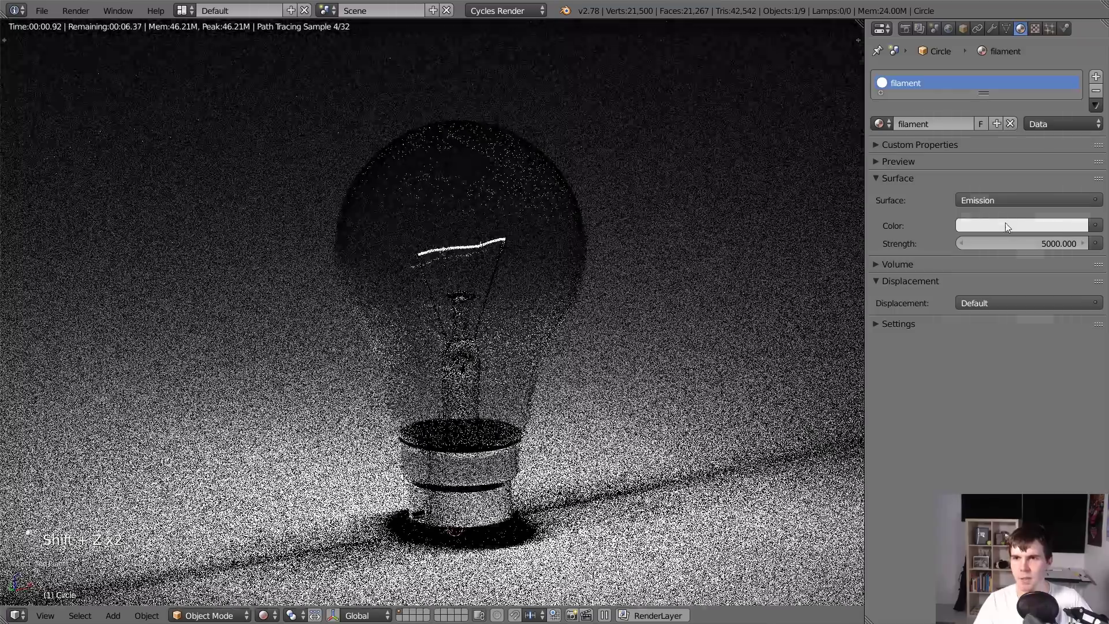
pyautogui.click(1021, 225)
pyautogui.moveTo(1017, 115)
pyautogui.mouseDown()
pyautogui.moveTo(1032, 68)
pyautogui.moveTo(1000, 85)
pyautogui.mouseUp()
pyautogui.scroll(-3, 485, 490)
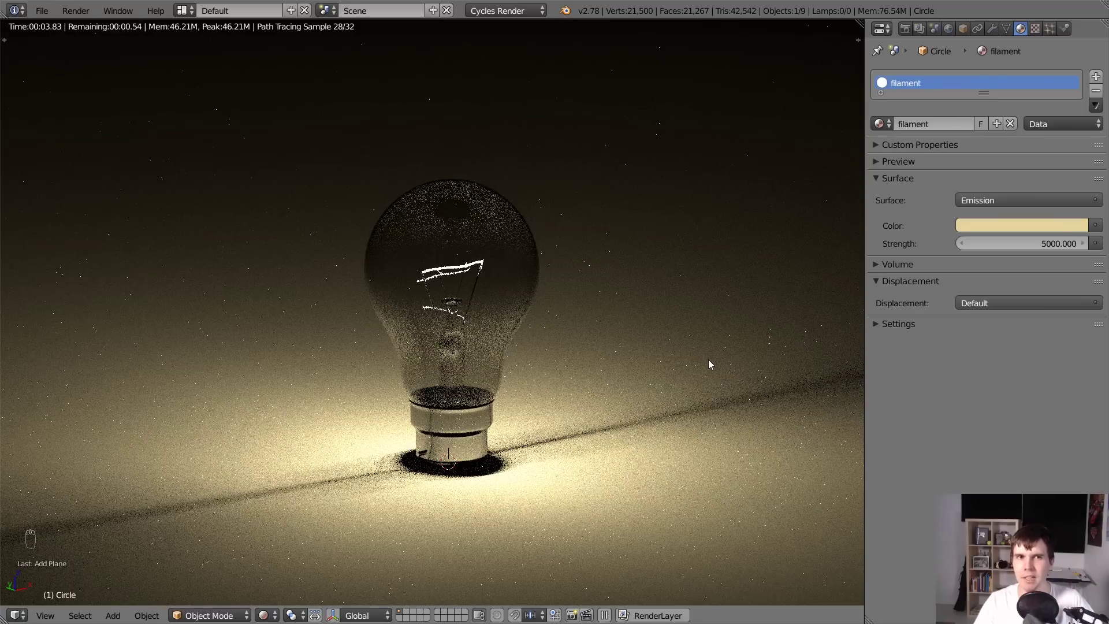
# Adjust the saturation of the filament's emission color, trying 0.808 and settling on a pale cream tone.
pyautogui.click(1011, 224)
pyautogui.moveTo(1008, 176); pyautogui.dragTo(1043, 179)
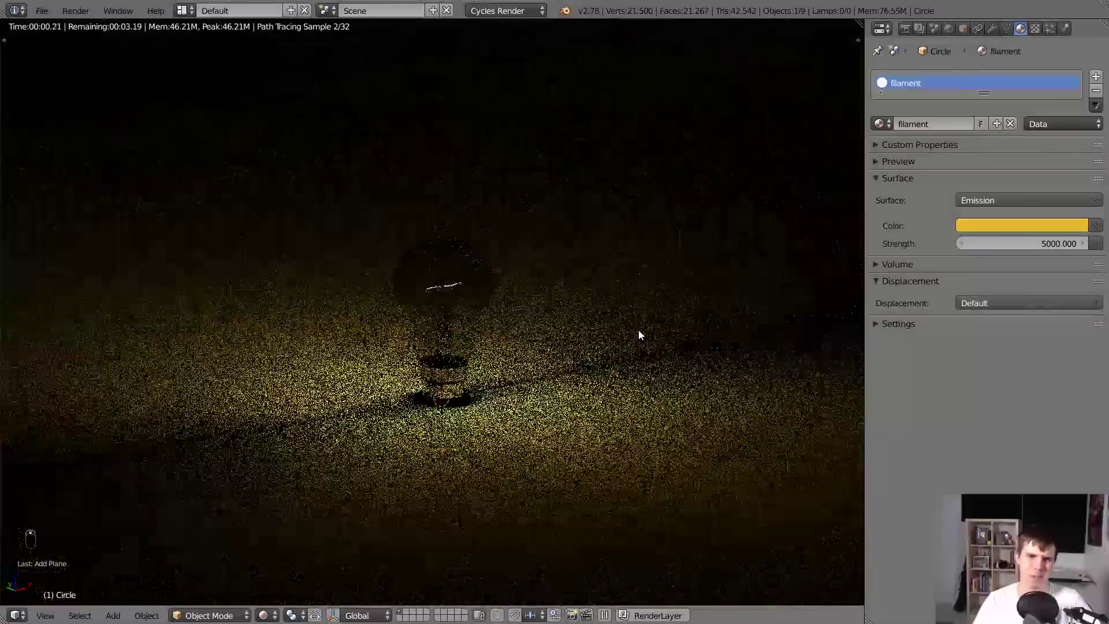
pyautogui.click(1063, 224)
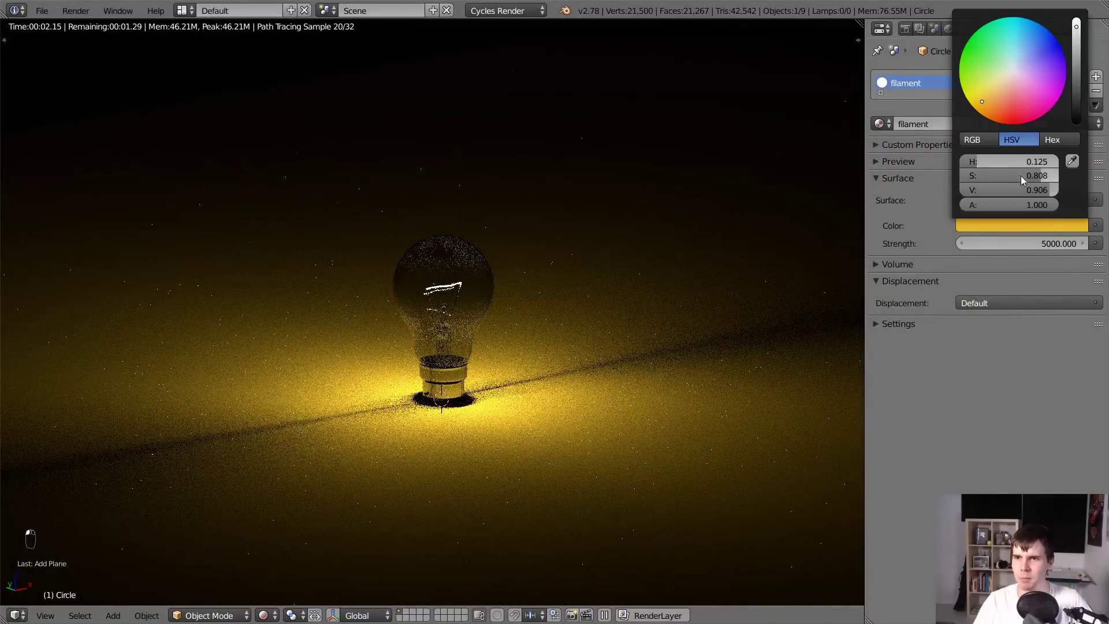
pyautogui.moveTo(1021, 176); pyautogui.dragTo(970, 176)
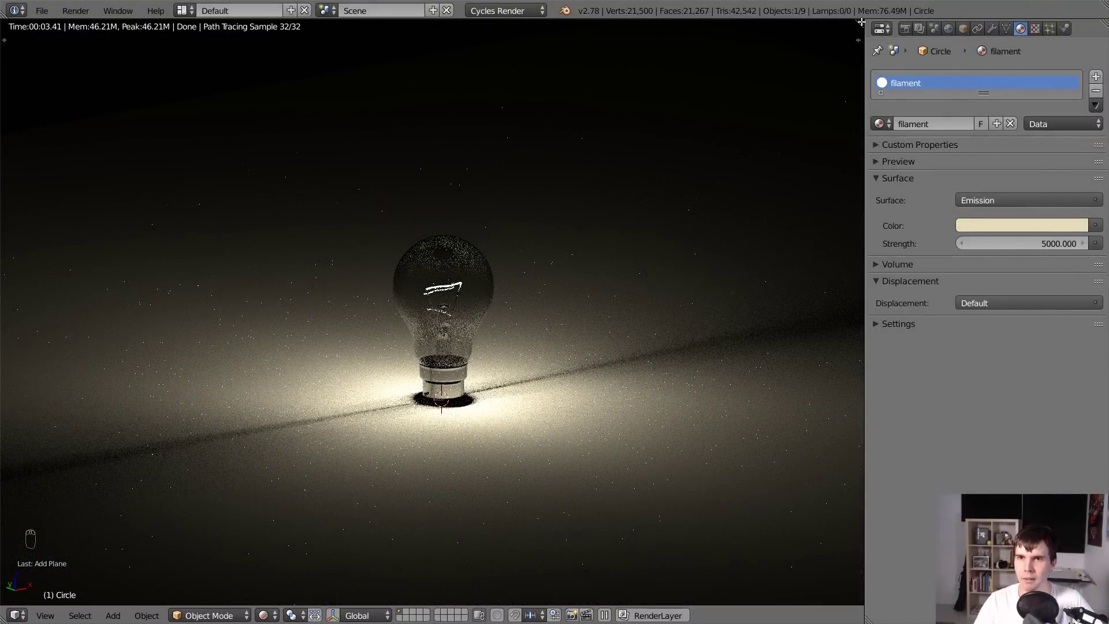
# Split the 3D viewport into two side-by-side views, one rendered and the other in solid shading.
pyautogui.moveTo(861, 22)
pyautogui.mouseDown()
pyautogui.moveTo(545, 289)
pyautogui.moveTo(400, 520)
pyautogui.mouseUp()
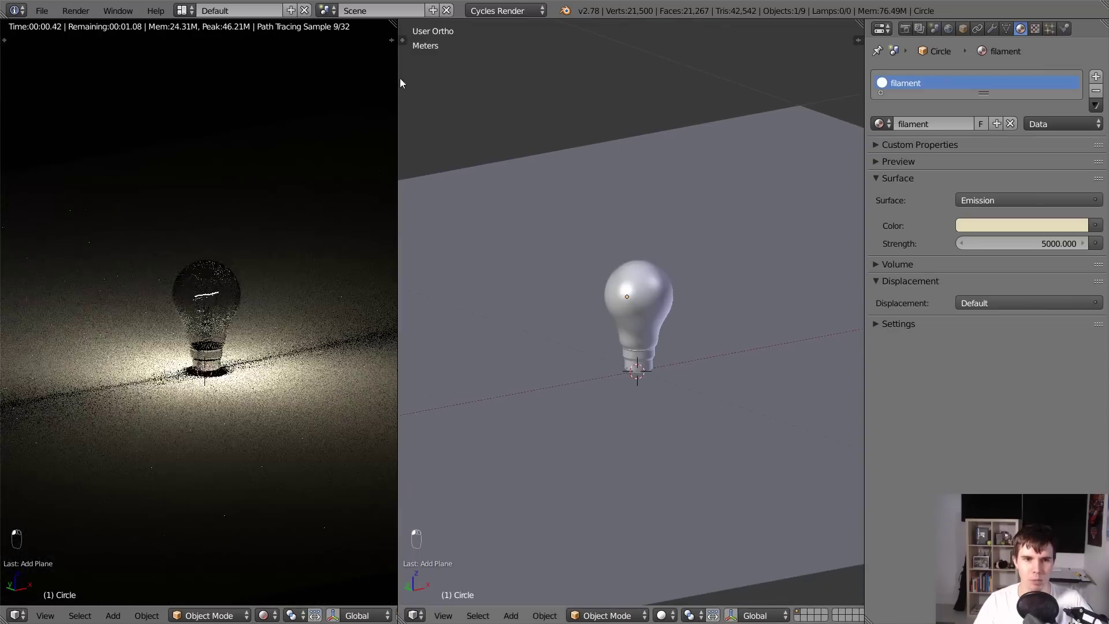
# Turn the solid-shaded view into a Node Editor showing the filament material and hide its sidebar.
pyautogui.click(424, 610)
pyautogui.click(458, 441)
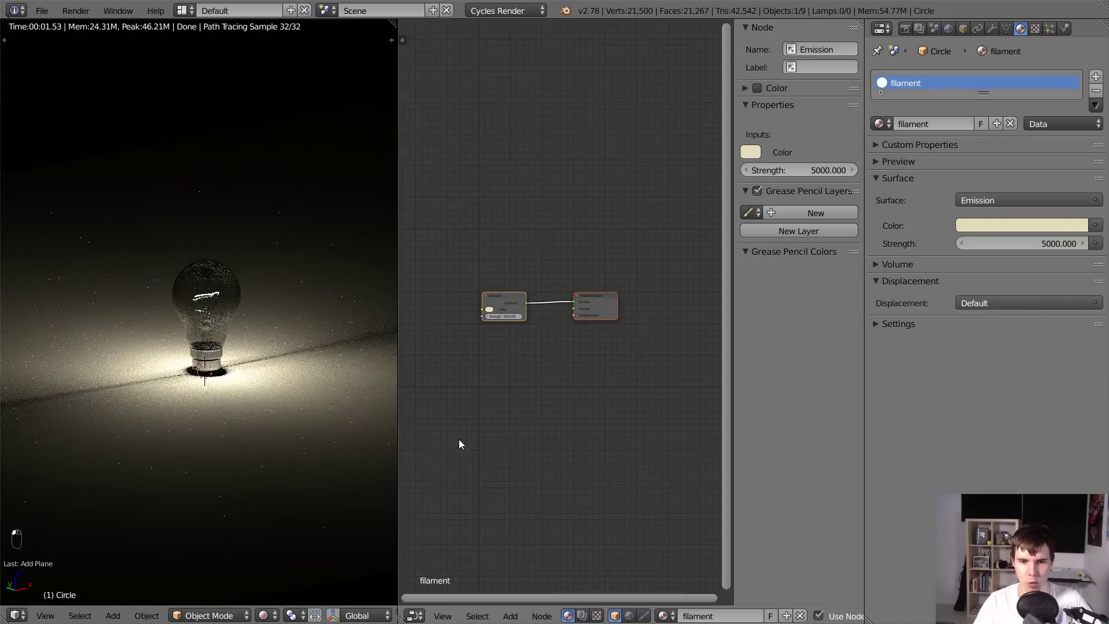
pyautogui.press('n')
pyautogui.scroll(3, 636, 413)
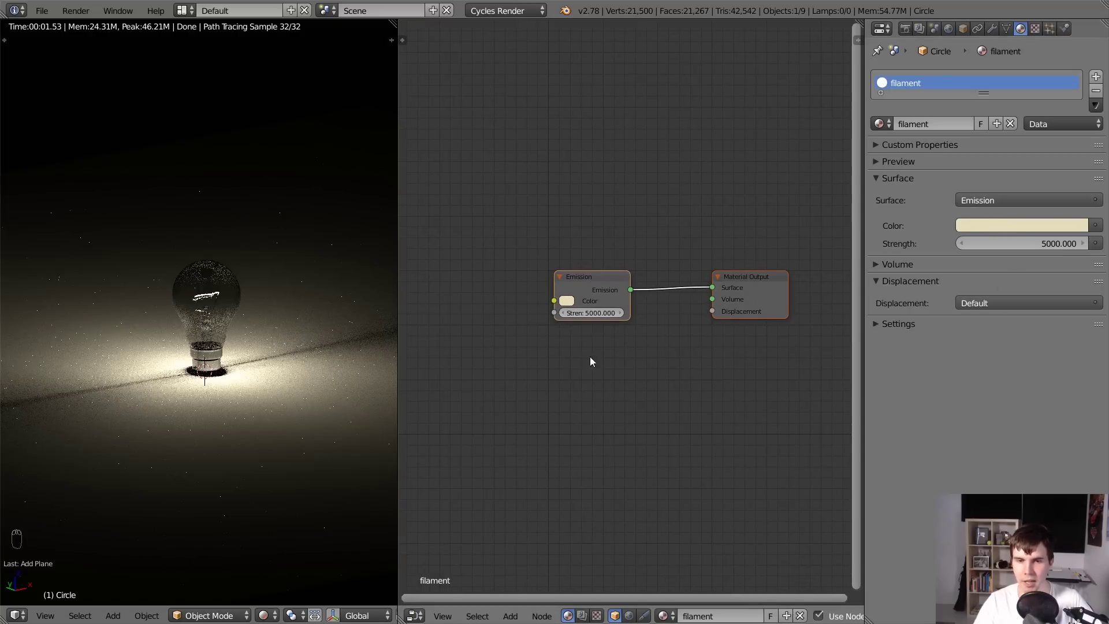
pyautogui.moveTo(621, 354); pyautogui.dragTo(644, 303, button='middle')
pyautogui.scroll(2, 617, 297)
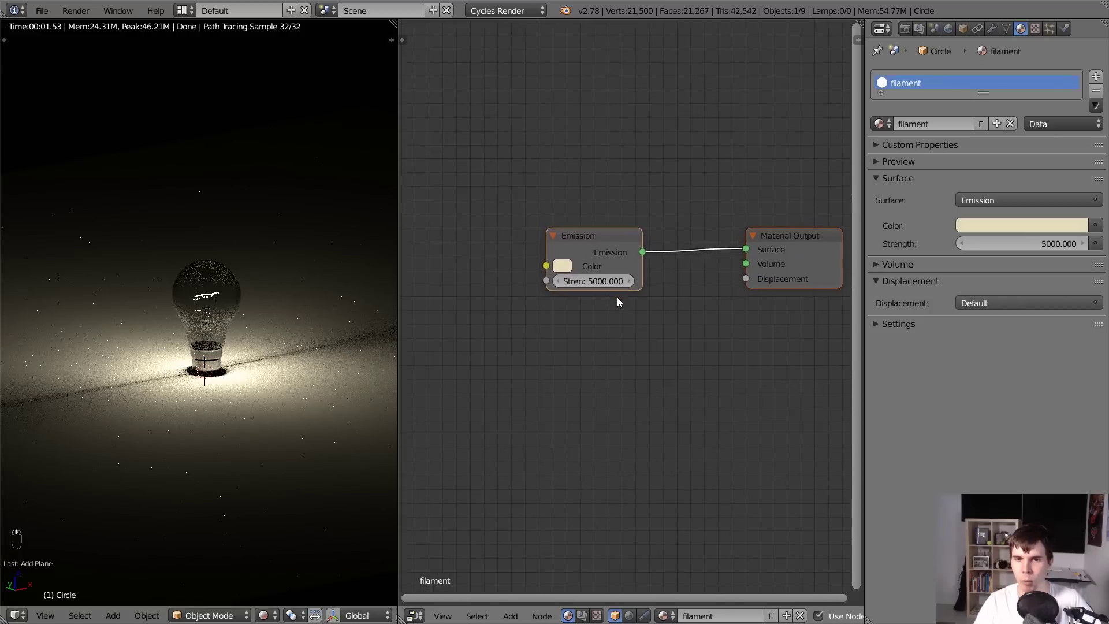
# Add a Blackbody converter node beside the Emission node in the filament material.
pyautogui.press('a')
pyautogui.scroll(-2, 569, 283)
pyautogui.moveTo(520, 260); pyautogui.dragTo(572, 262, button='middle')
pyautogui.hotkey('shift', 'a')
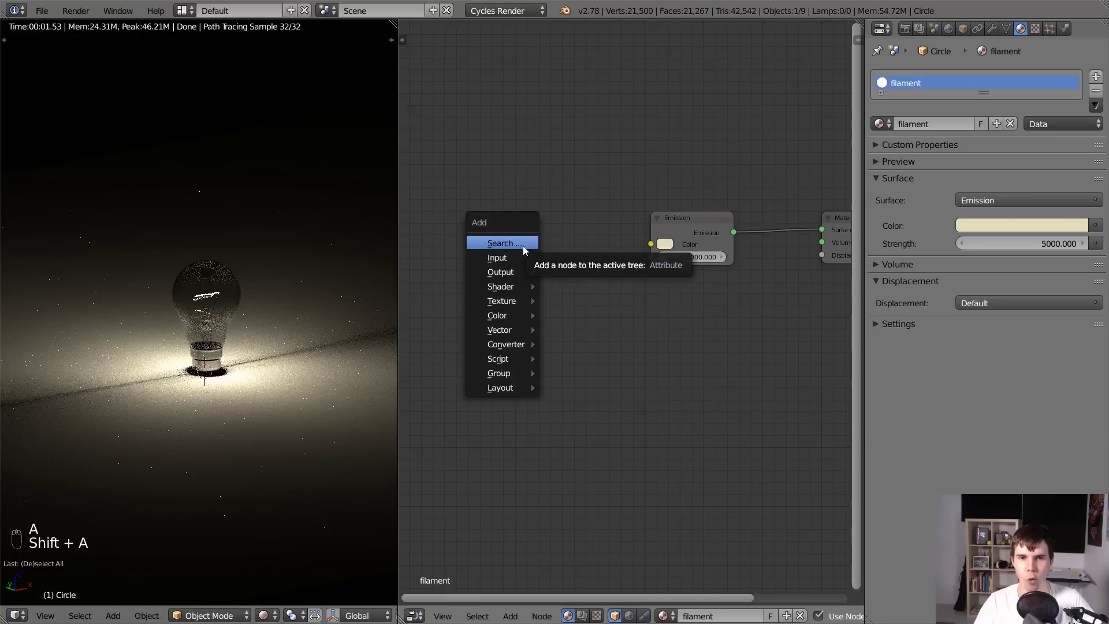
pyautogui.moveTo(512, 255)
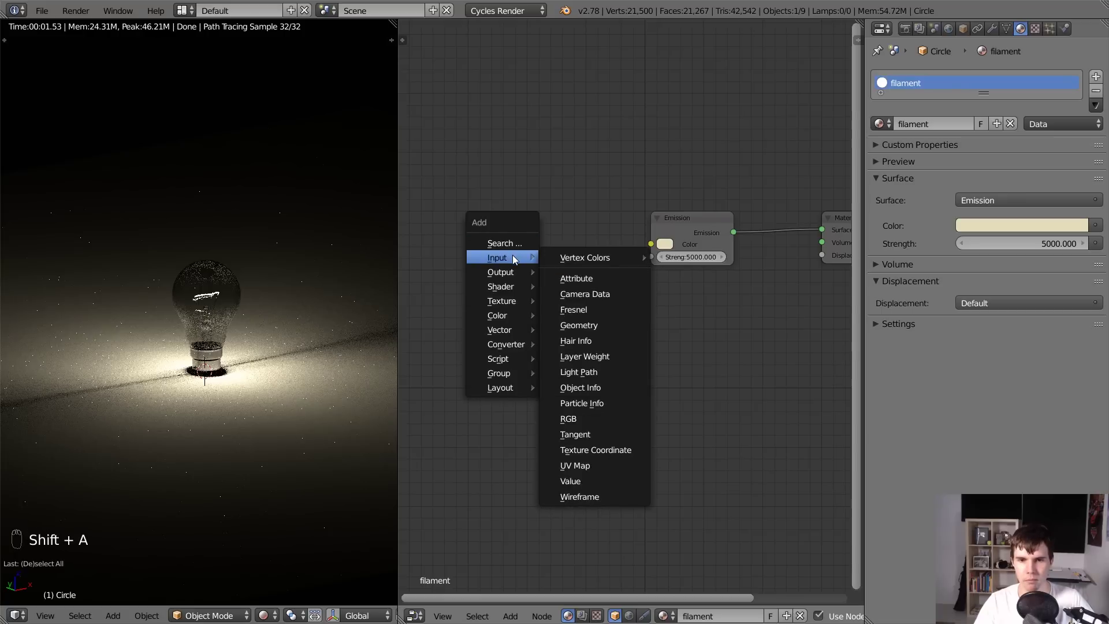
pyautogui.moveTo(511, 285)
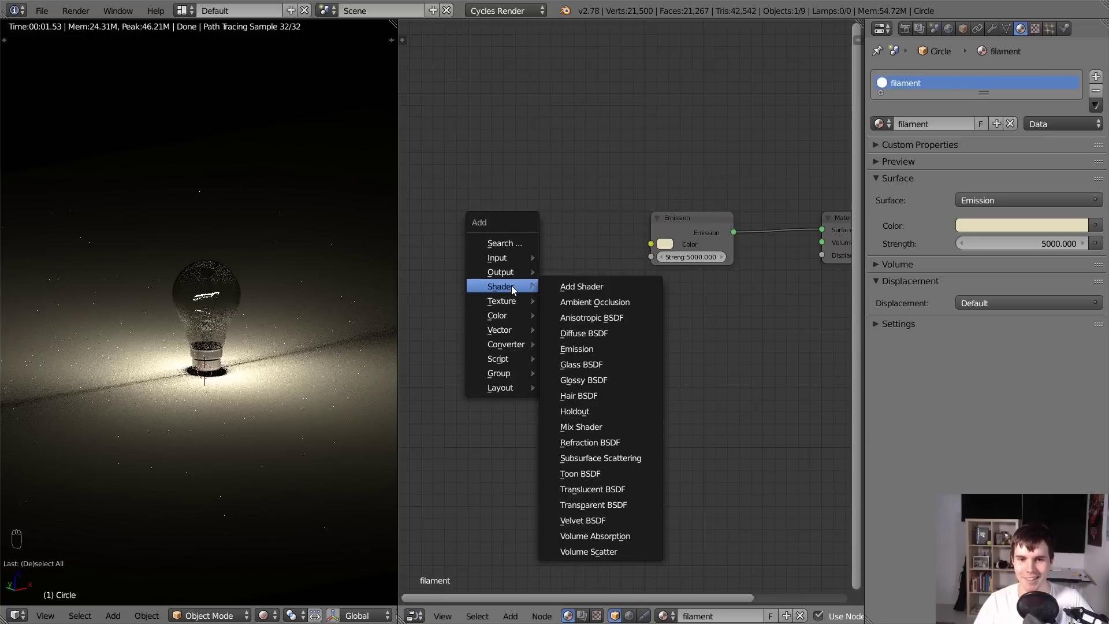
pyautogui.moveTo(501, 319)
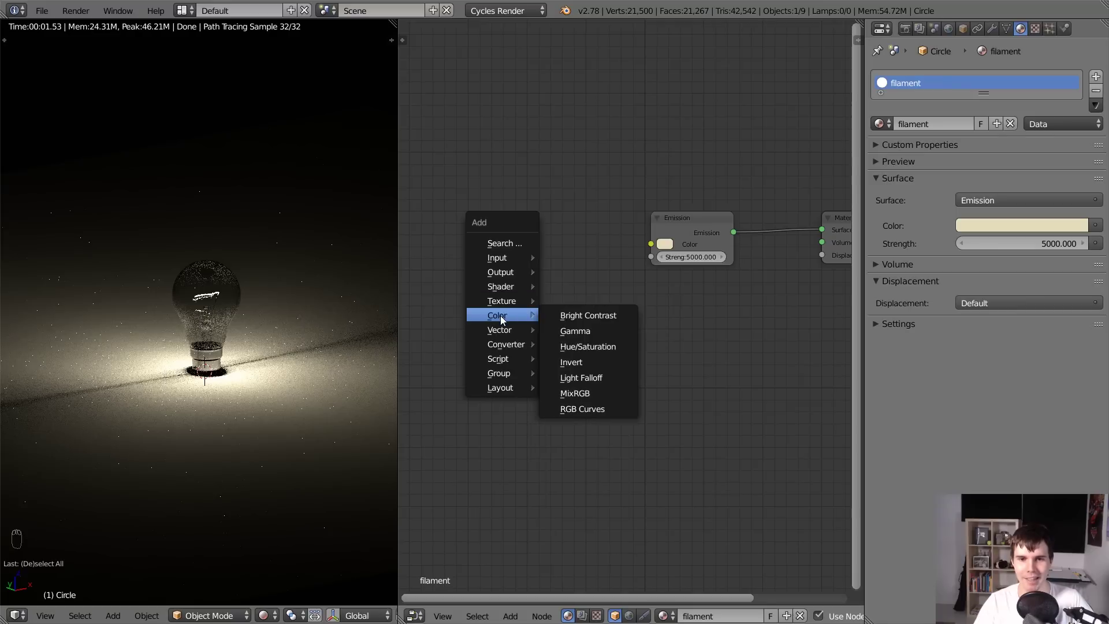
pyautogui.moveTo(505, 347)
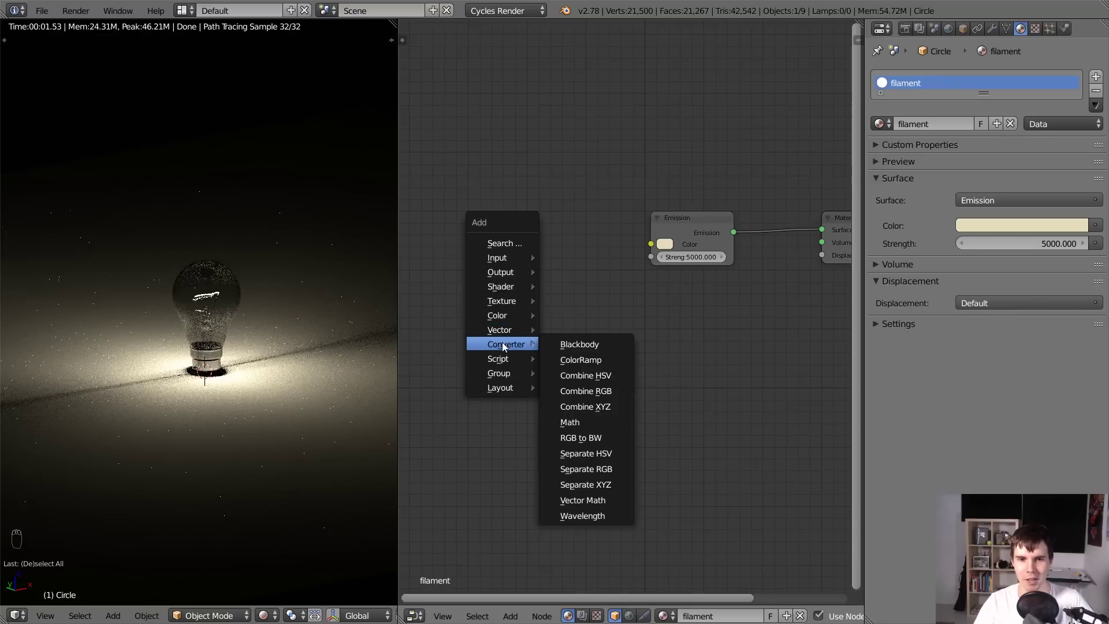
pyautogui.click(617, 345)
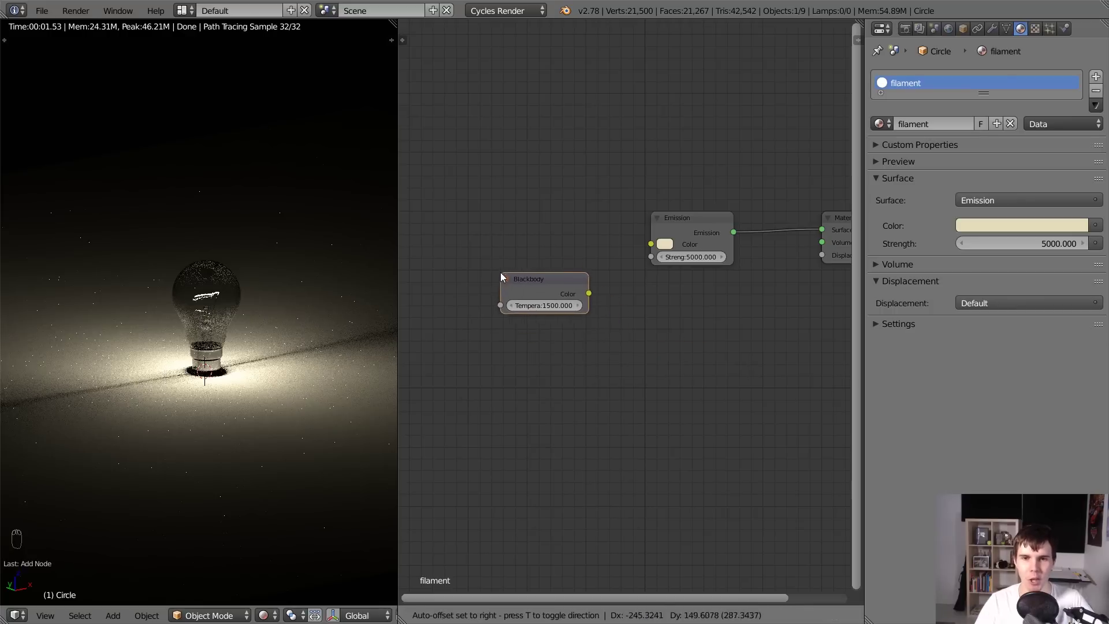
pyautogui.click(465, 221)
# Connect the Blackbody color output to the Emission color input, then move the Blackbody node closer and widen it.
pyautogui.moveTo(518, 222); pyautogui.dragTo(551, 231)
pyautogui.scroll(3, 551, 234)
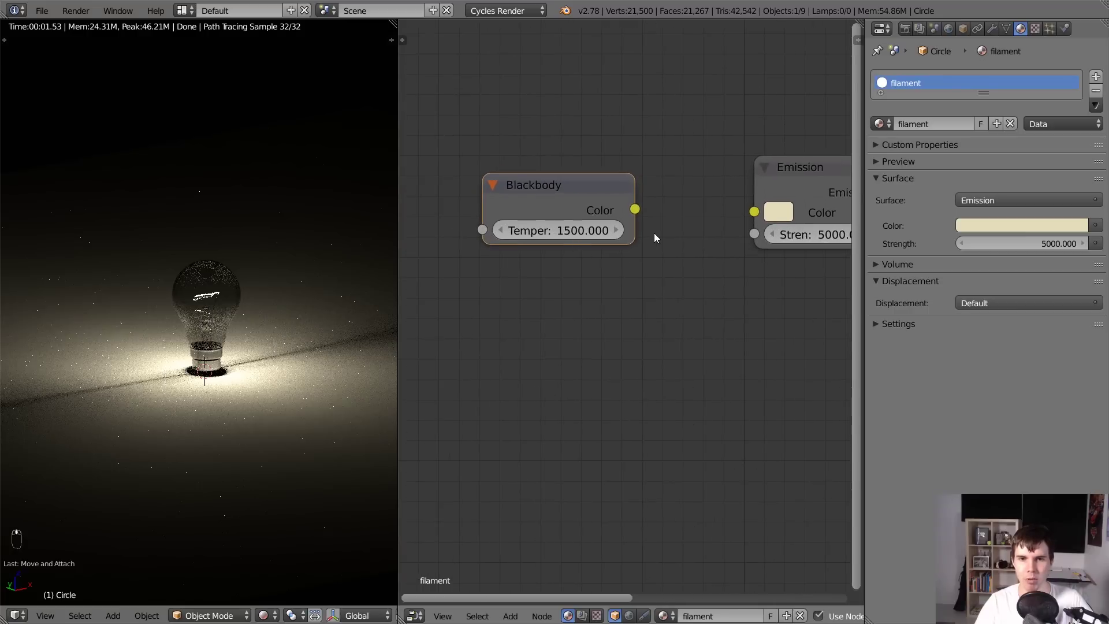
pyautogui.moveTo(638, 231); pyautogui.dragTo(760, 210)
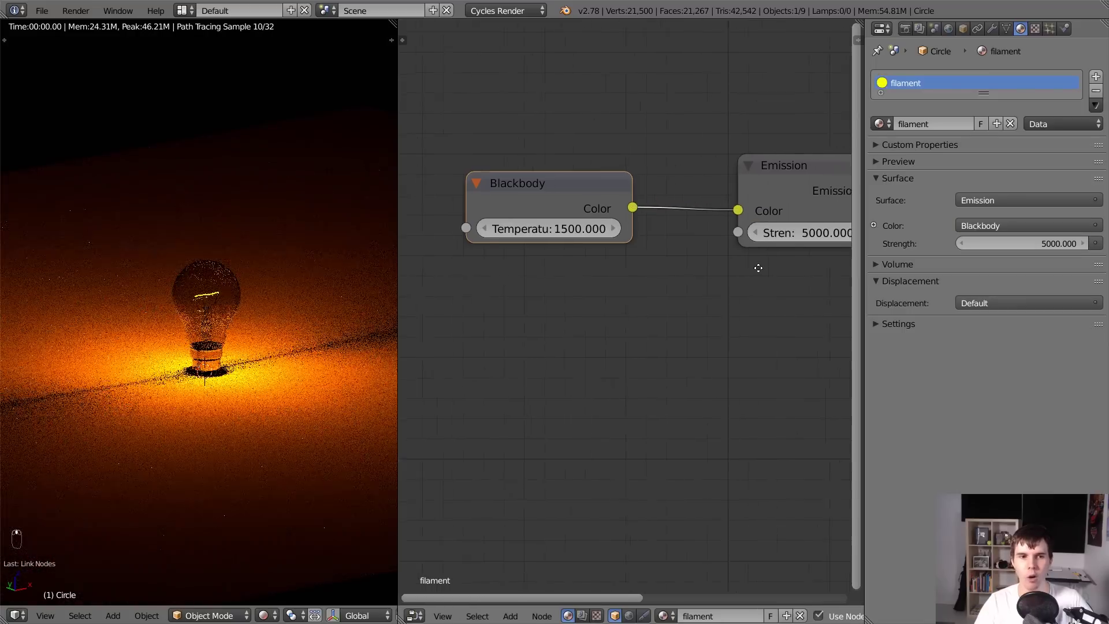
pyautogui.moveTo(760, 265); pyautogui.dragTo(699, 263, button='middle')
pyautogui.scroll(-1, 671, 286)
pyautogui.scroll(1, 504, 265)
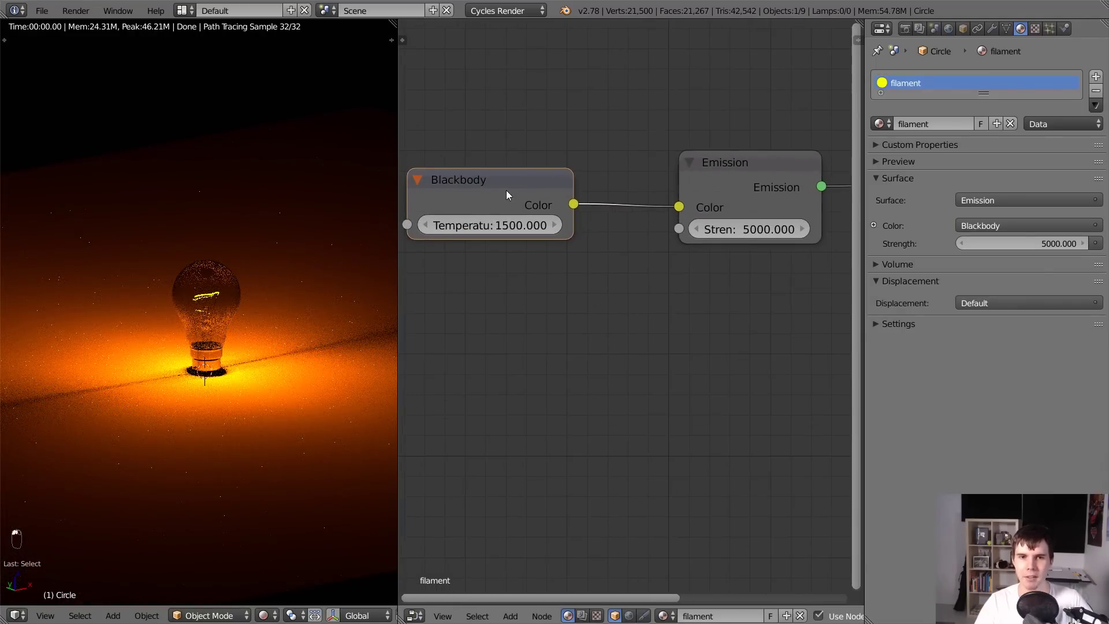
pyautogui.moveTo(507, 196); pyautogui.dragTo(558, 173)
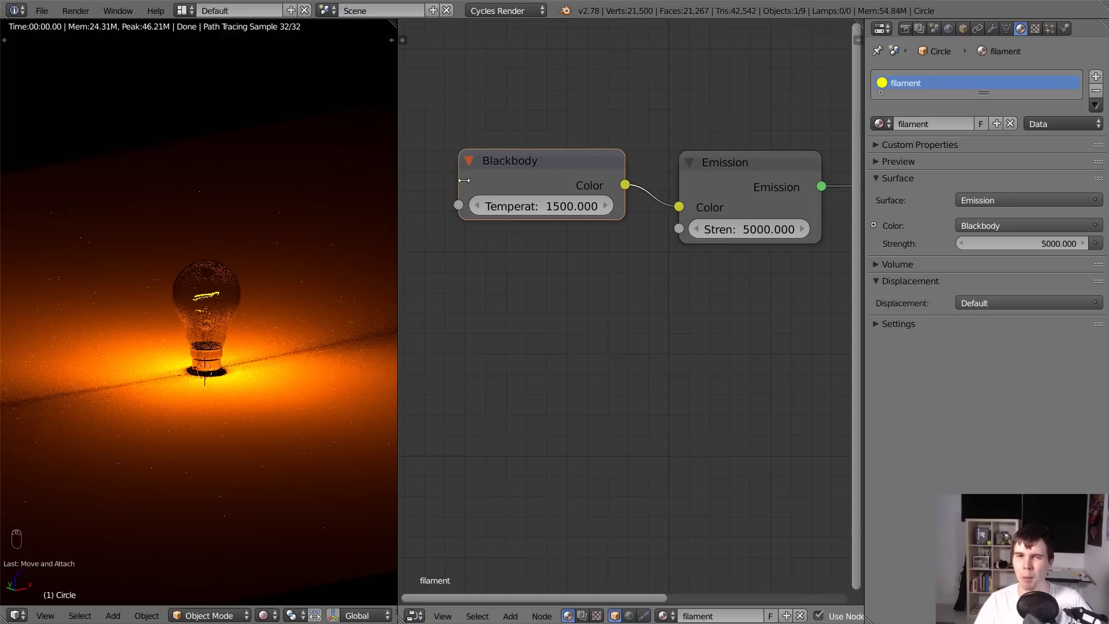
pyautogui.moveTo(464, 181); pyautogui.dragTo(444, 177)
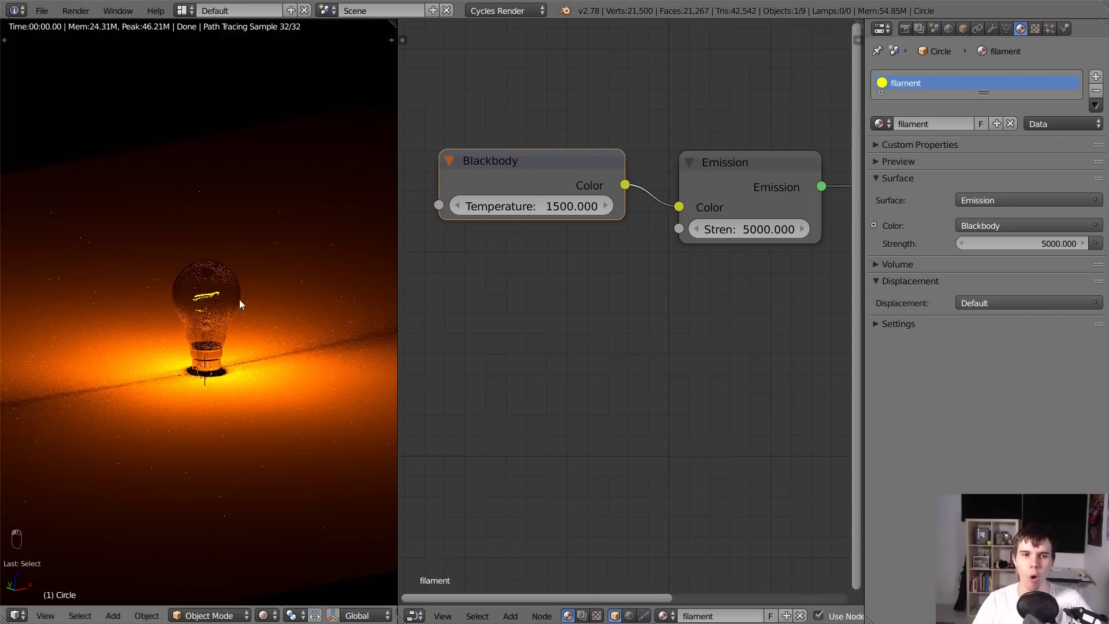
# Switch to the Chrome browser, search Google Images for "kelvin scale" and open the Colour Temperatures in the Kelvin Scale chart.
pyautogui.hotkey('alt', 'Tab')
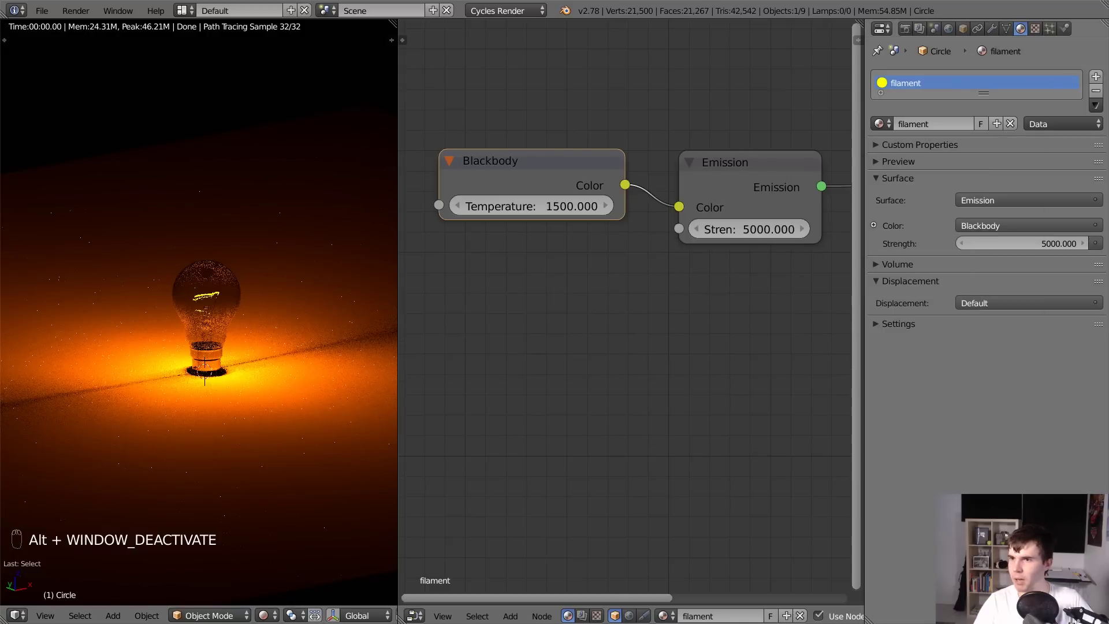
pyautogui.hotkey('alt', 'Tab')
pyautogui.click(182, 8)
pyautogui.click(46, 6)
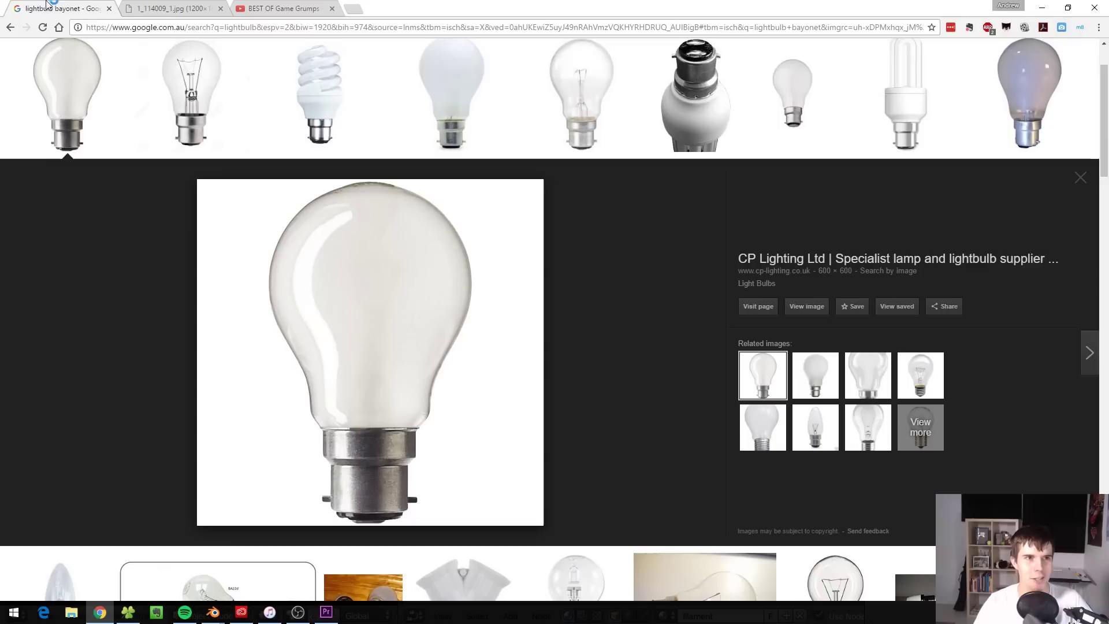
pyautogui.scroll(3, 69, 116)
pyautogui.click(110, 206)
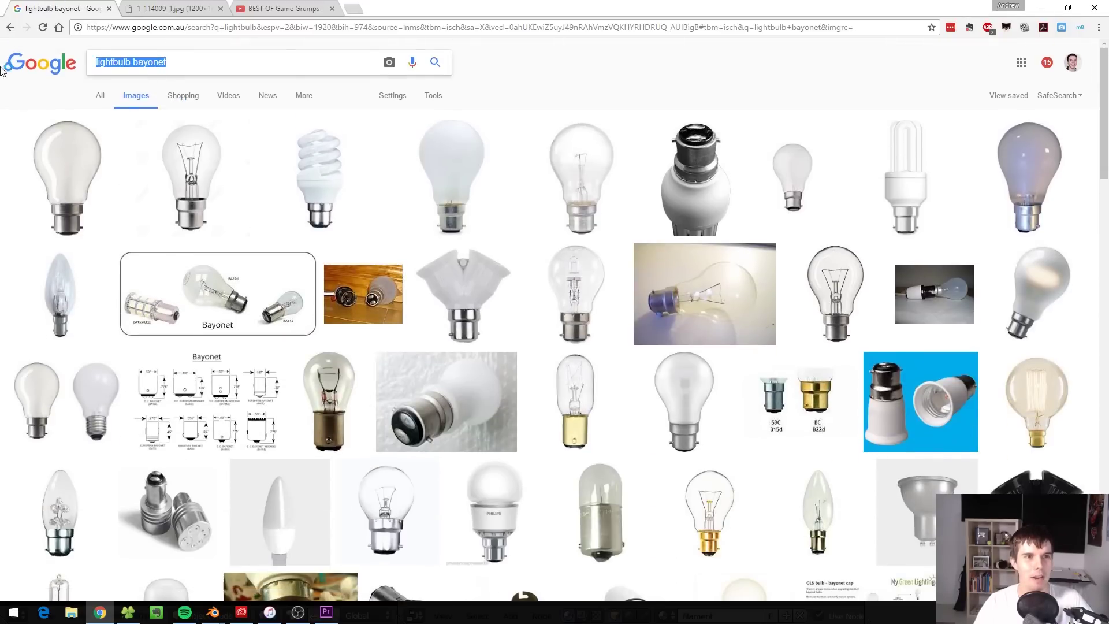
pyautogui.write('bla')
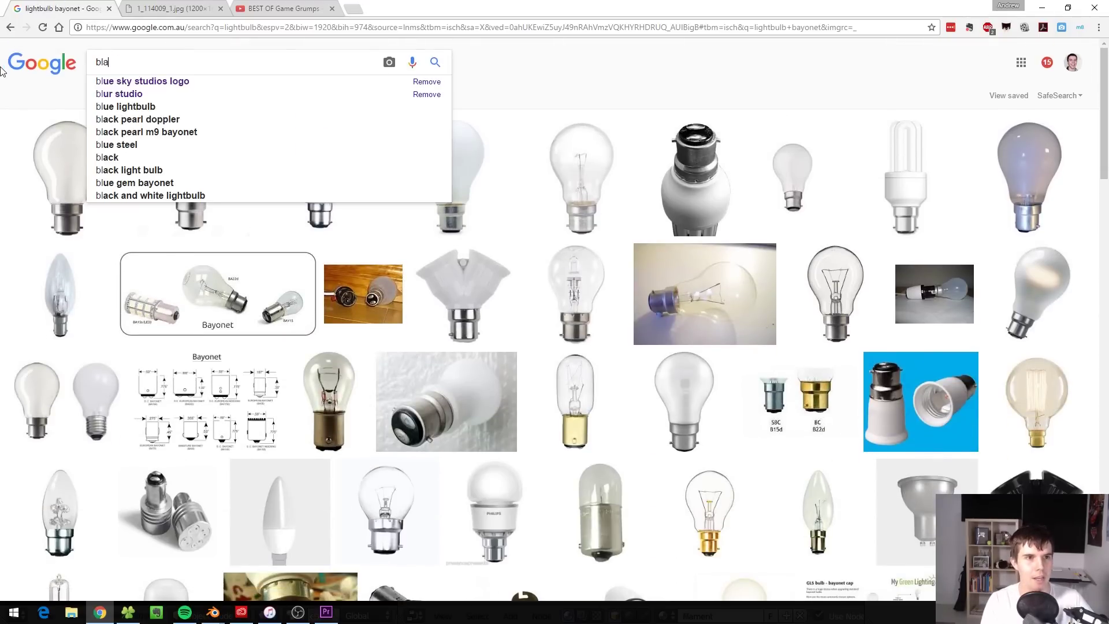
pyautogui.press('BackSpace')
pyautogui.press('BackSpace')
pyautogui.write('kelvin ')
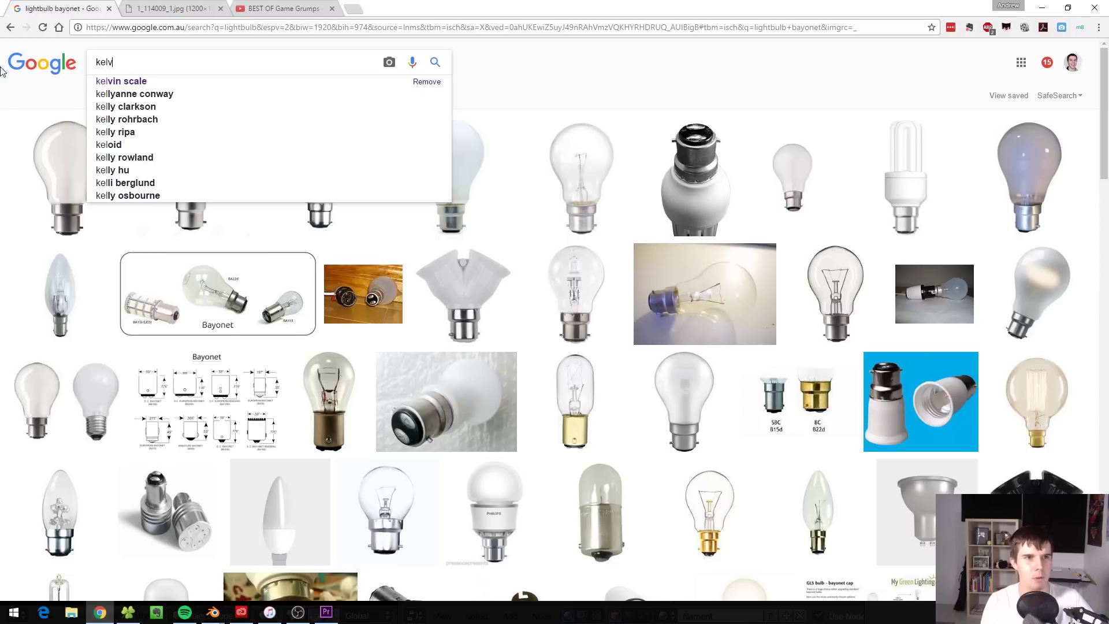
pyautogui.write('scale')
pyautogui.press('Return')
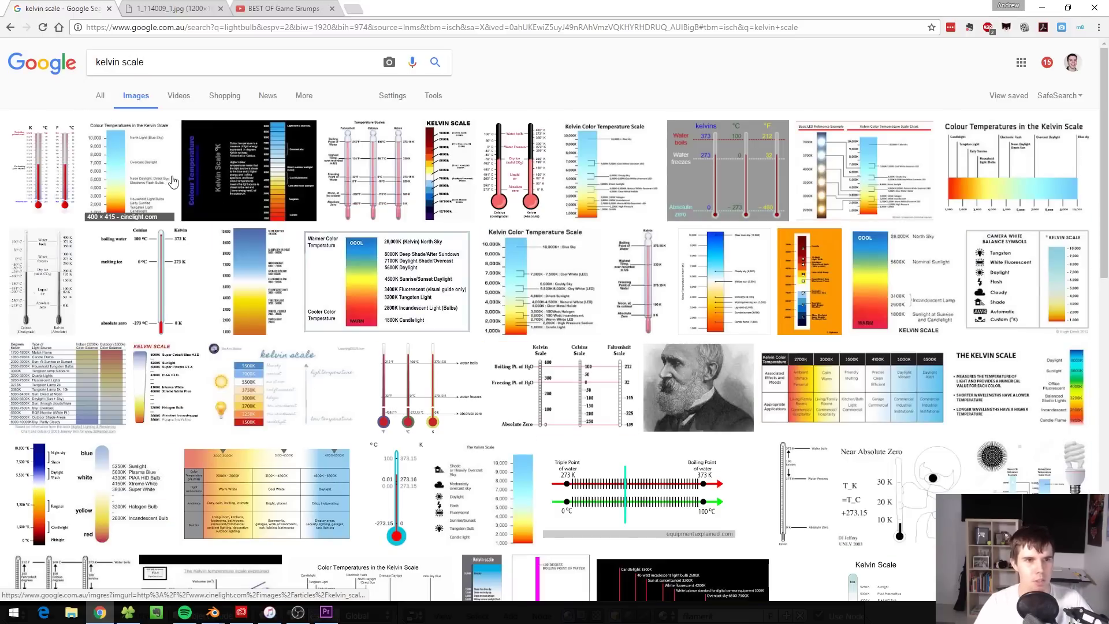
pyautogui.click(171, 181)
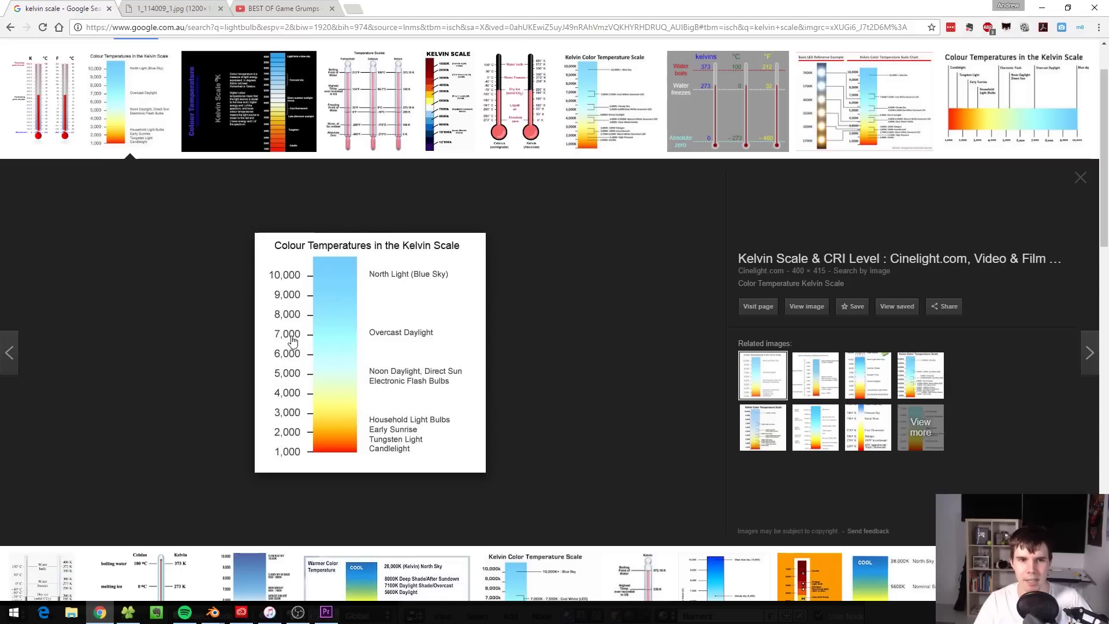
# Switch back to Blender and try a Blackbody temperature of 7000.
pyautogui.hotkey('alt', 'Tab')
pyautogui.click(558, 208)
pyautogui.write('7000')
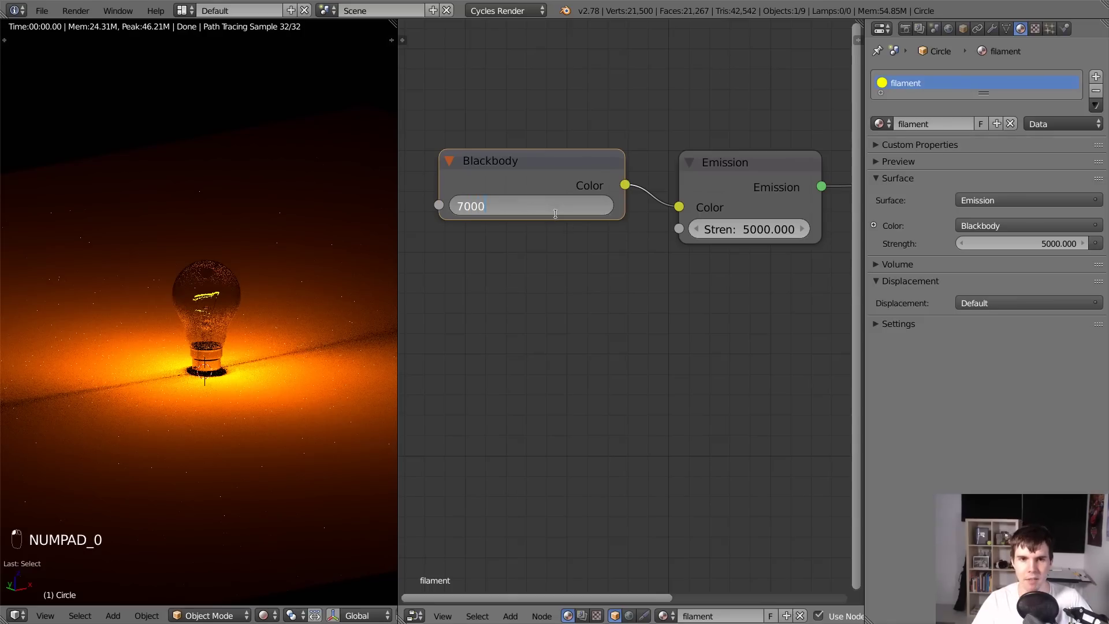
pyautogui.press('Return')
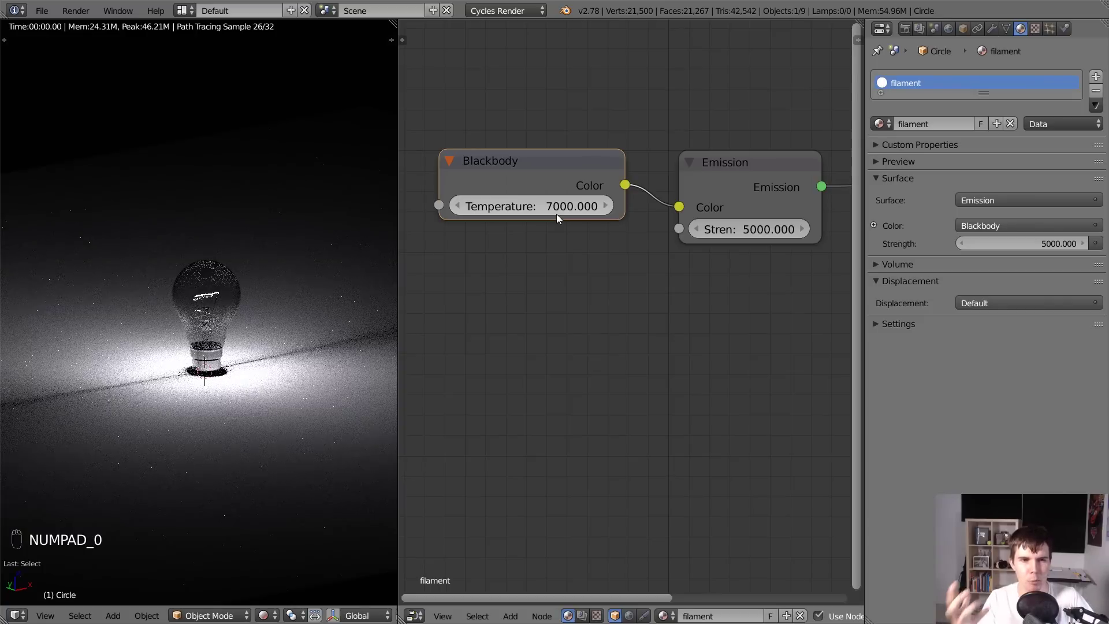
# Switch to the Chrome browser and compare other Kelvin scale charts in the image results.
pyautogui.hotkey('alt', 'Tab')
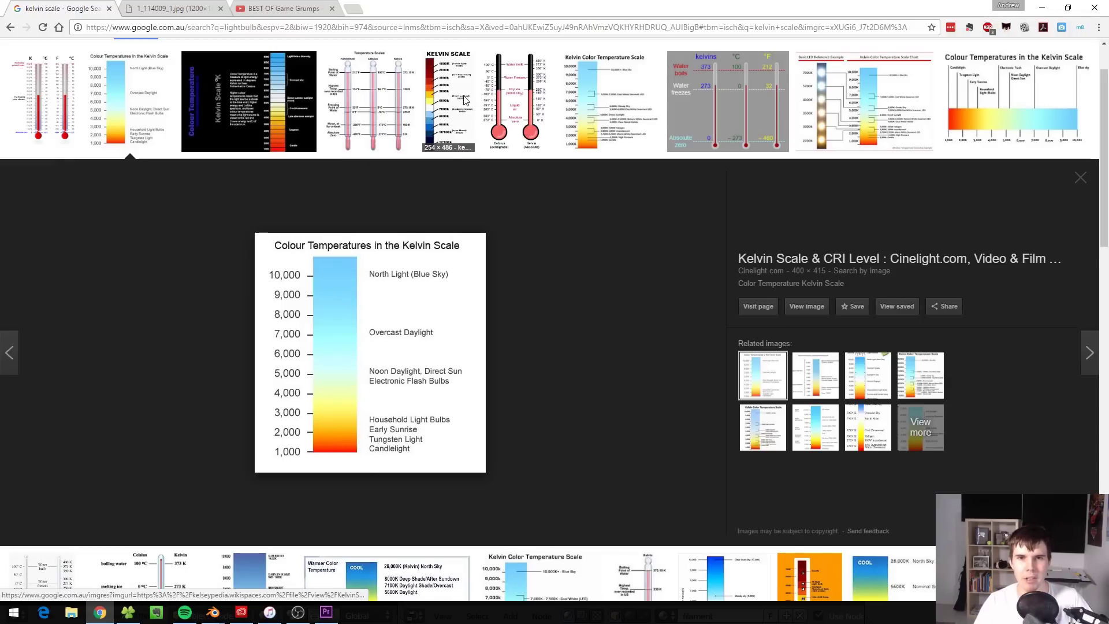
pyautogui.click(449, 110)
pyautogui.click(997, 118)
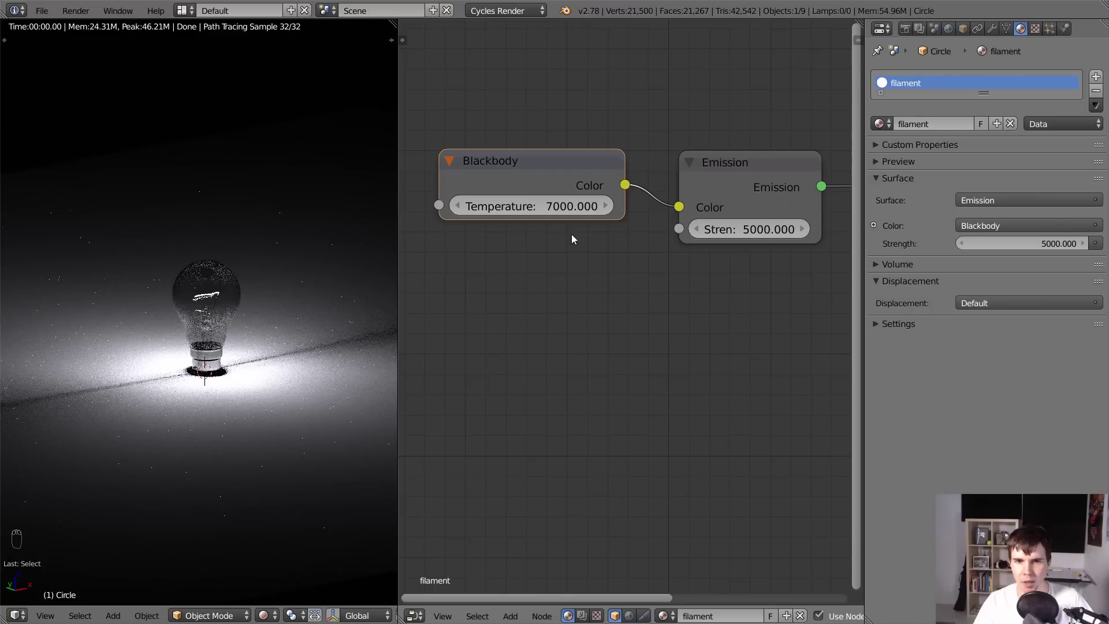
# Try Blackbody temperatures of 2000 and 2500 for the filament.
pyautogui.click(559, 206)
pyautogui.write('2000')
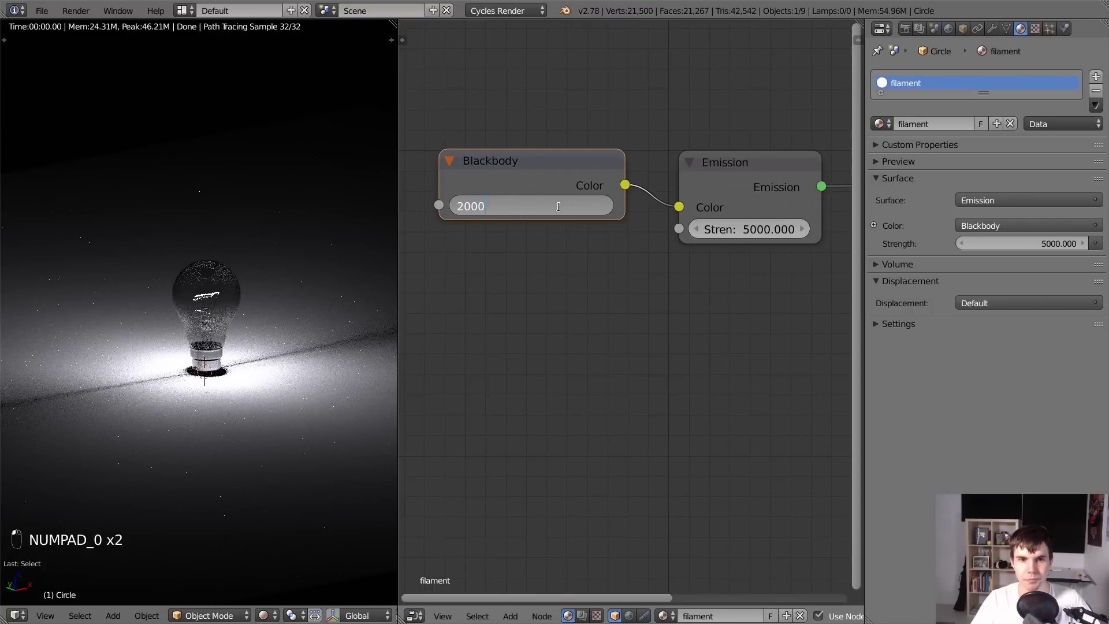
pyautogui.press('Return')
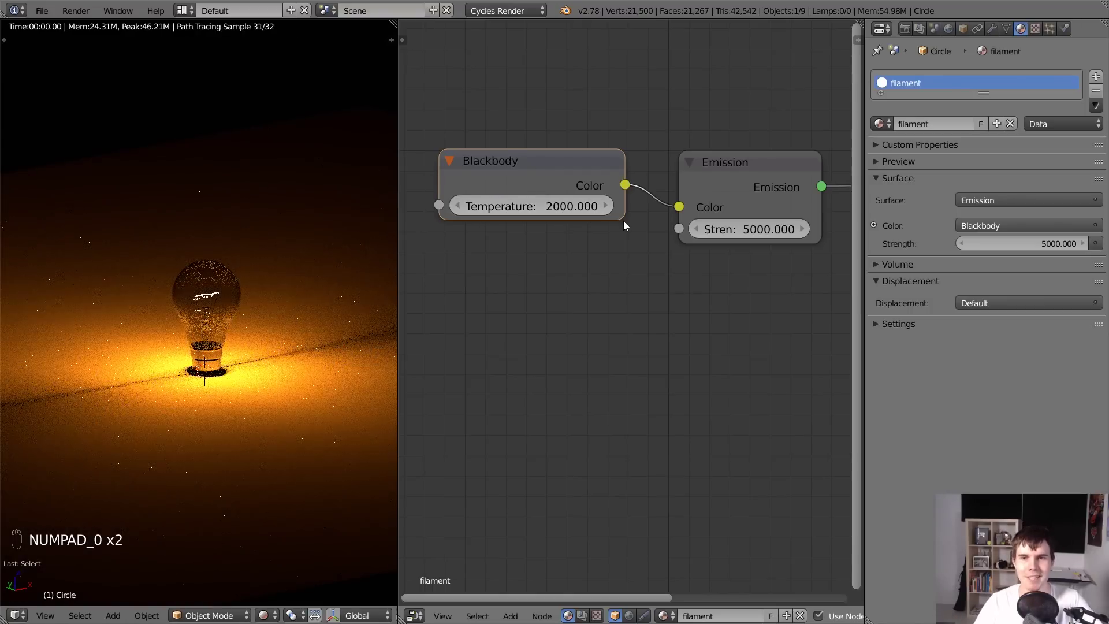
pyautogui.click(537, 205)
pyautogui.write('2500')
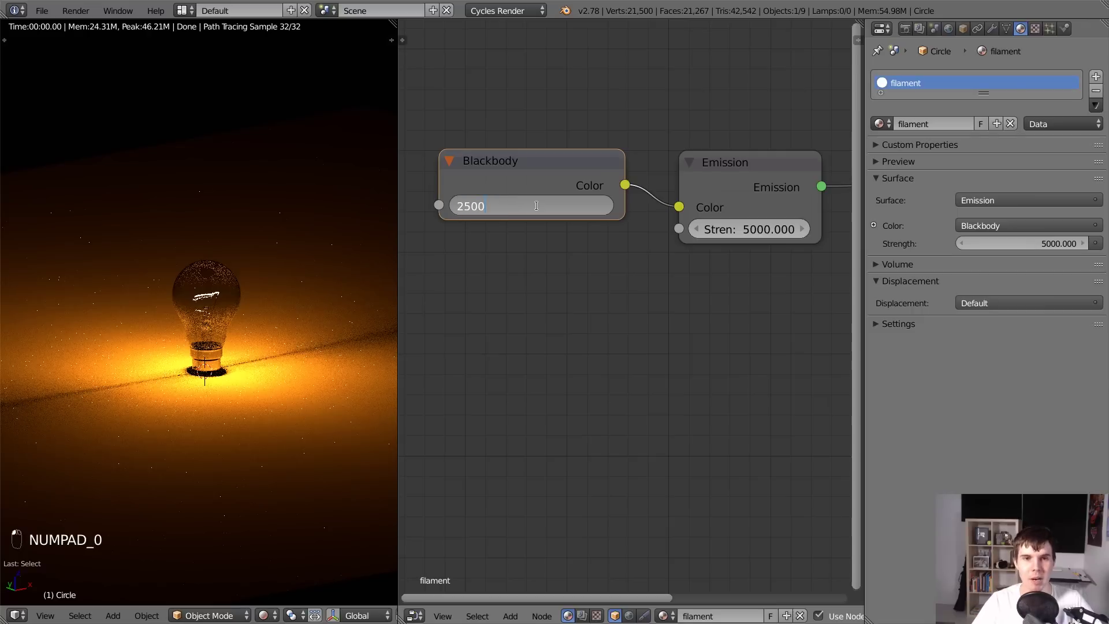
pyautogui.press('Return')
# Set the filament's Blackbody temperature to 2800.
pyautogui.click(537, 205)
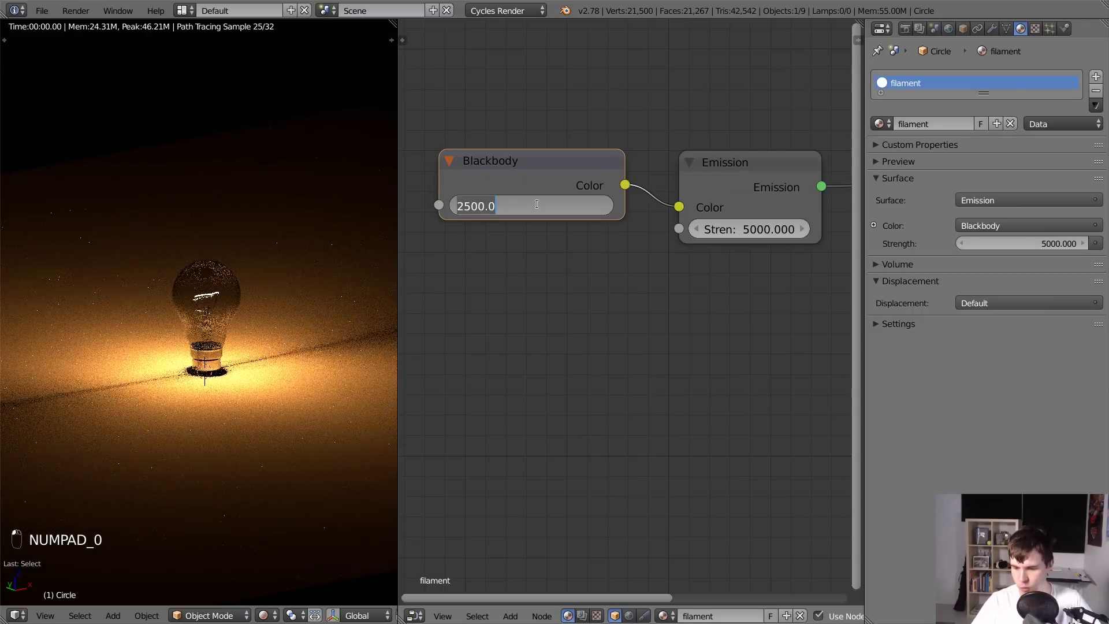
pyautogui.write('2800')
pyautogui.press('Return')
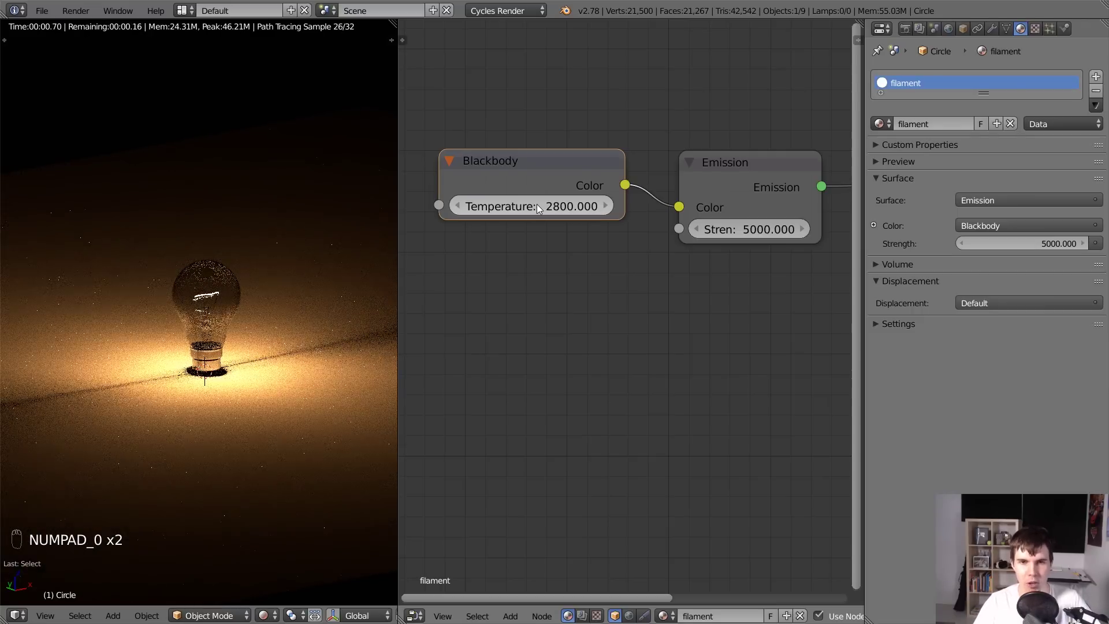
pyautogui.click(537, 206)
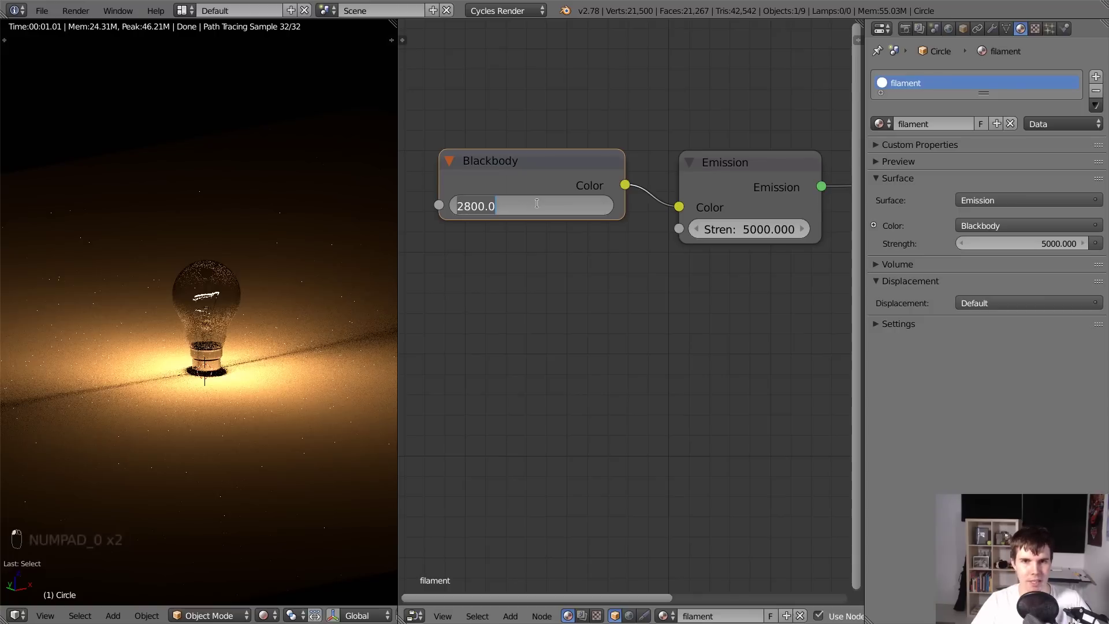
pyautogui.press('Escape')
# Reposition the Blackbody and Emission nodes slightly to tidy the filament's node layout.
pyautogui.moveTo(512, 169); pyautogui.dragTo(526, 164)
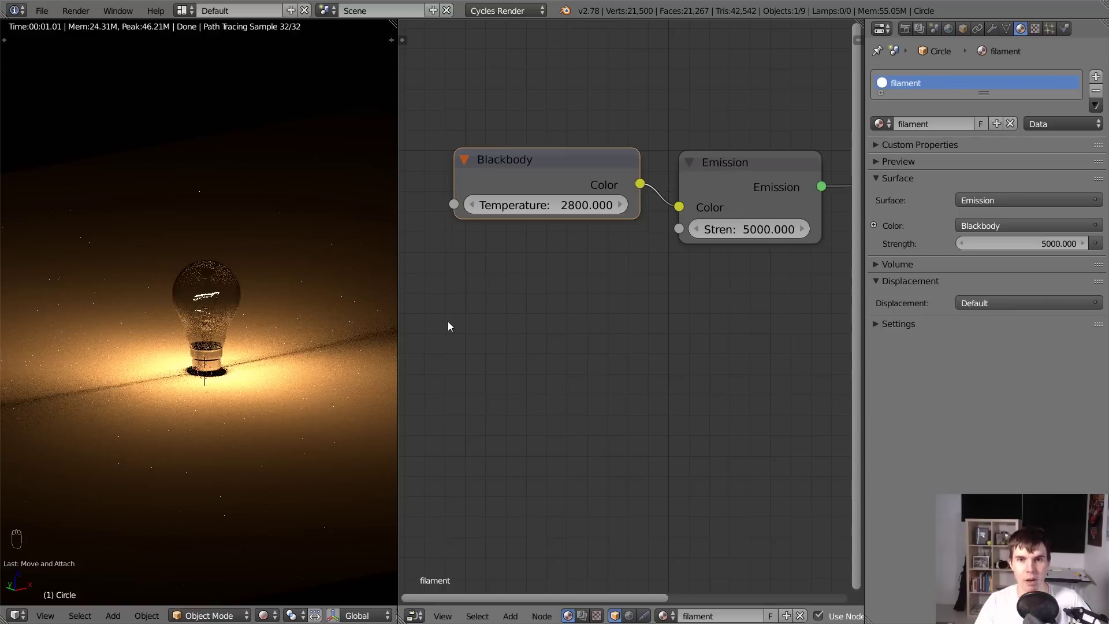
pyautogui.moveTo(541, 166); pyautogui.dragTo(523, 165)
pyautogui.moveTo(524, 182); pyautogui.dragTo(398, 163, button='middle')
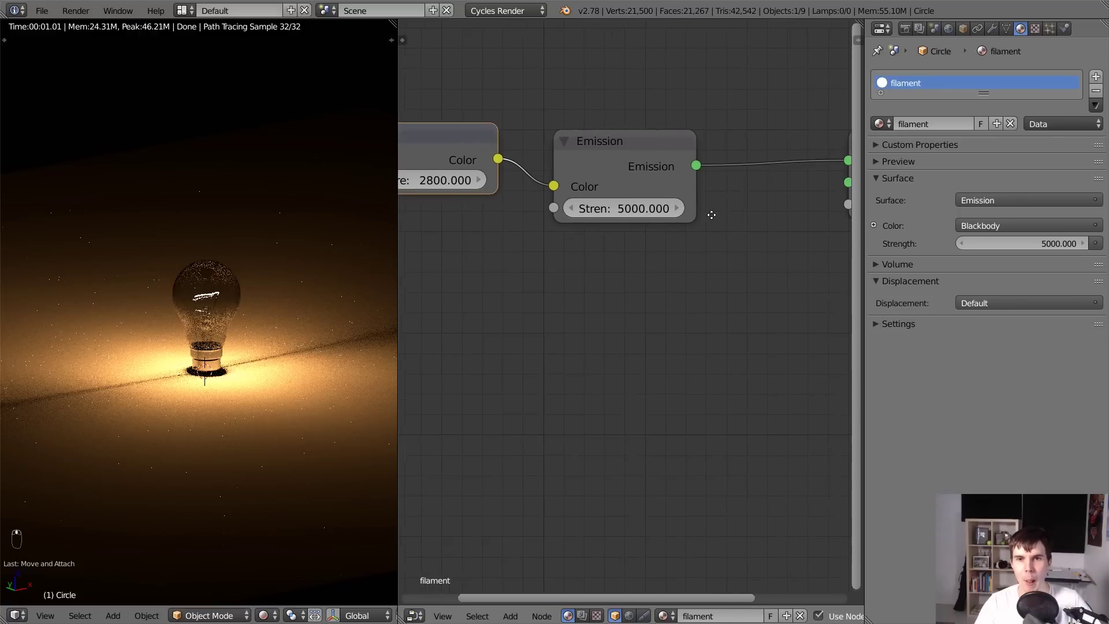
pyautogui.moveTo(612, 158); pyautogui.dragTo(622, 160)
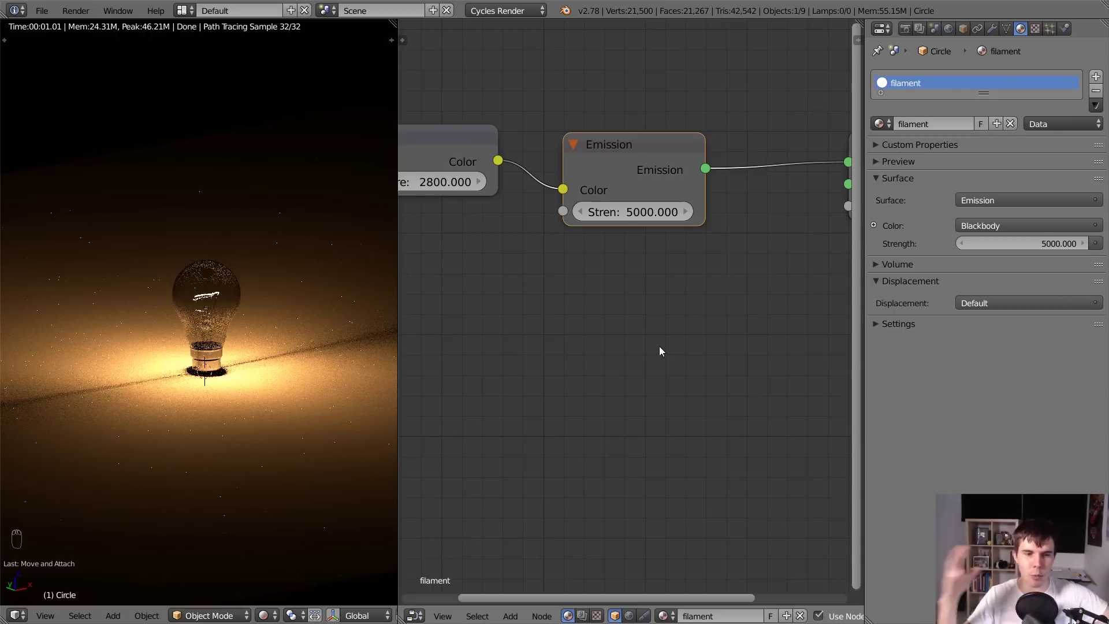
pyautogui.scroll(-3, 660, 351)
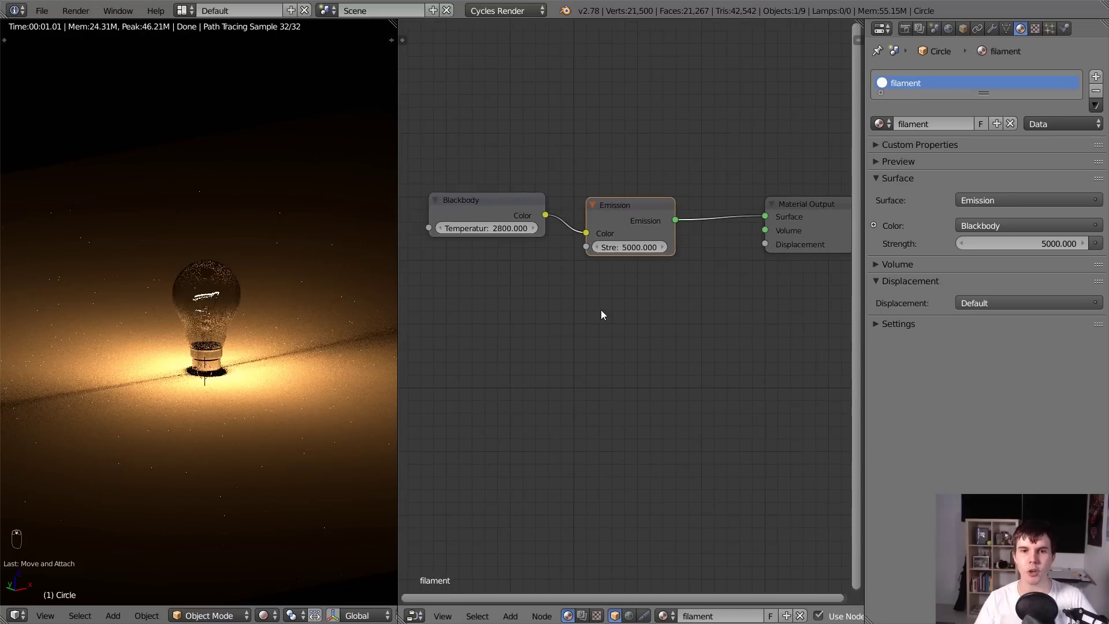
# Move the Emission and Blackbody nodes closer to the Material Output node.
pyautogui.moveTo(637, 206); pyautogui.dragTo(697, 207)
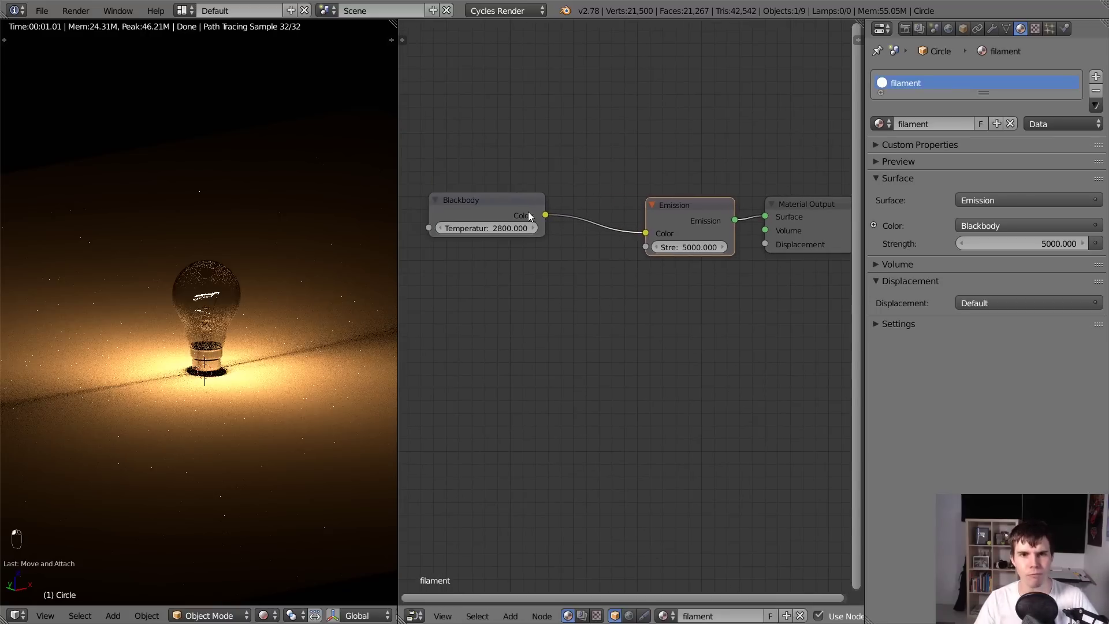
pyautogui.moveTo(528, 211); pyautogui.dragTo(569, 217)
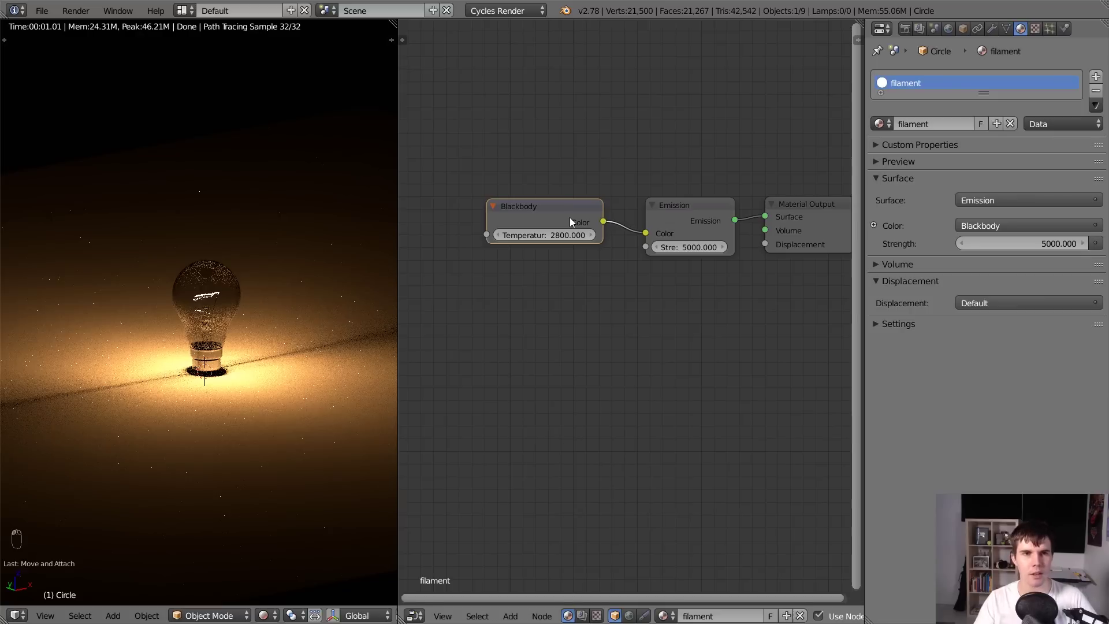
pyautogui.scroll(2, 612, 270)
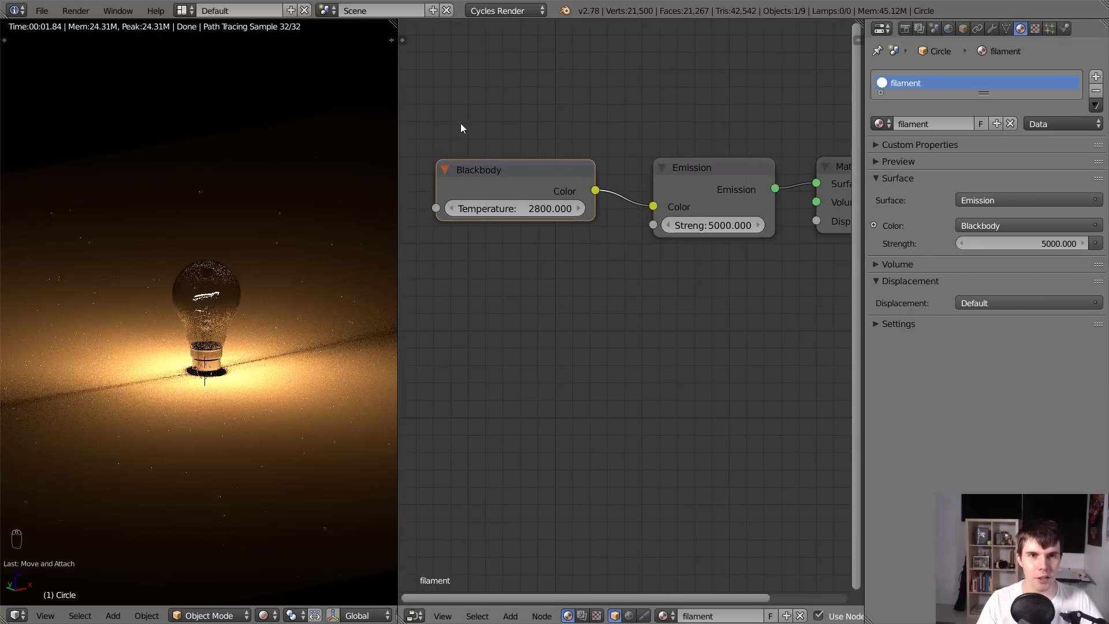
# Extend the 3D view over the node editor and compare the bulb with the finished render in the lightbulb_pile.blend window.
pyautogui.moveTo(395, 24); pyautogui.dragTo(456, 23)
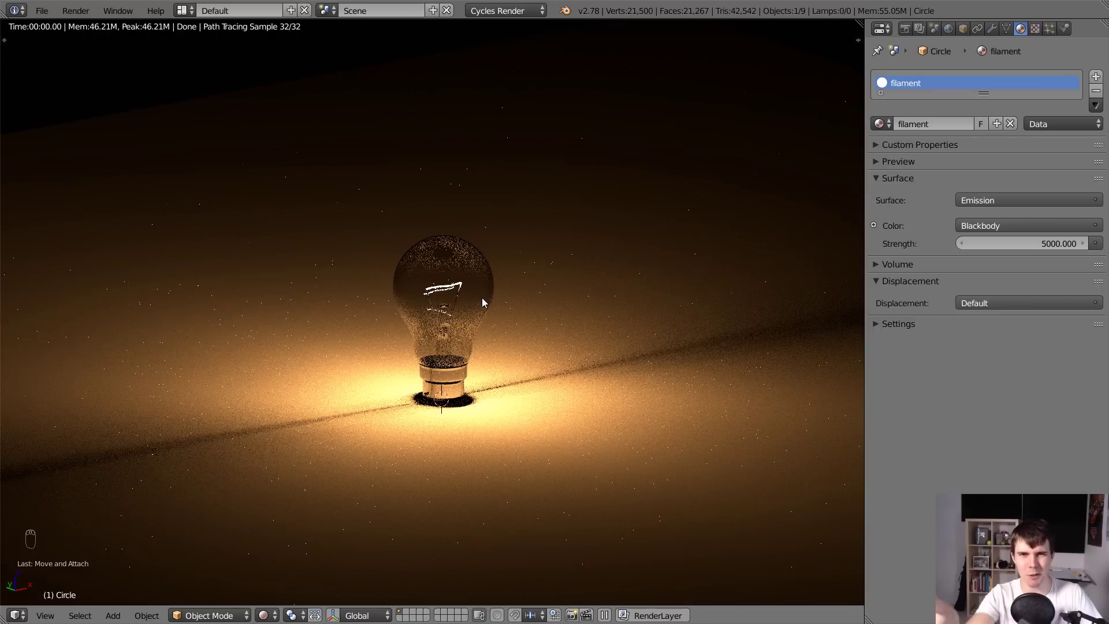
pyautogui.hotkey('alt', 'Tab')
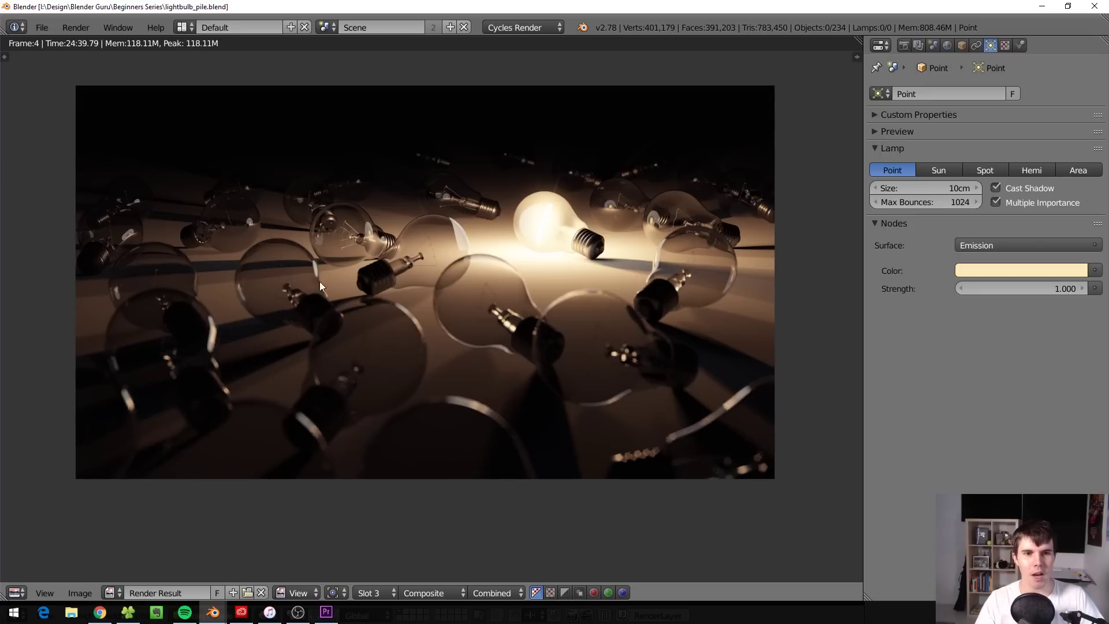
pyautogui.hotkey('alt', 'Tab')
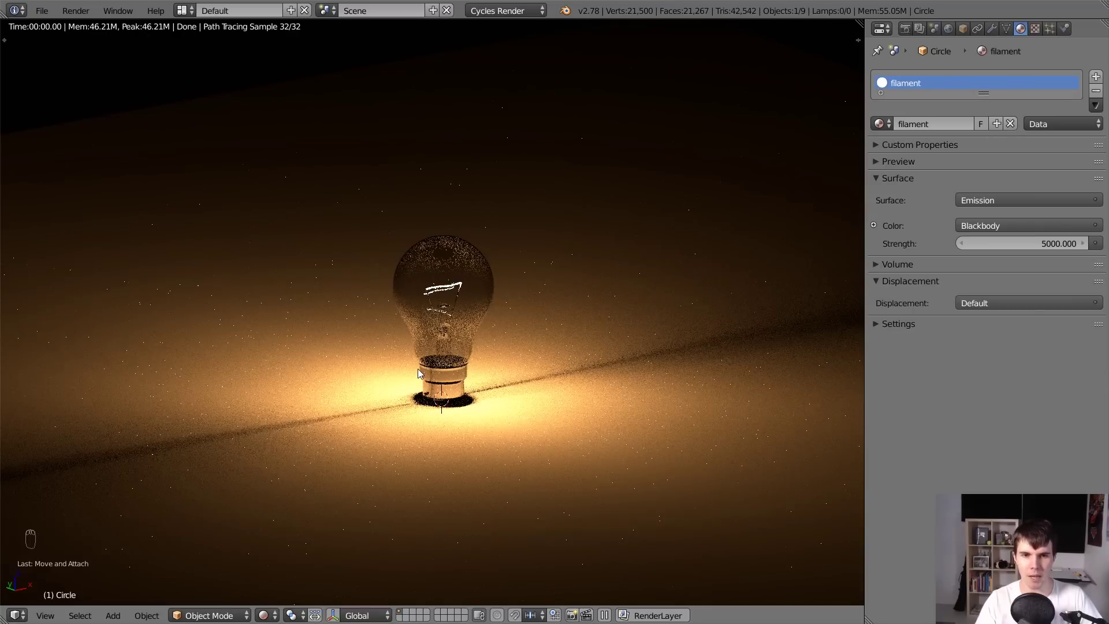
# Select the whole light bulb in wireframe and duplicate it about 11.6 cm away along the X axis.
pyautogui.hotkey('shift', 'z')
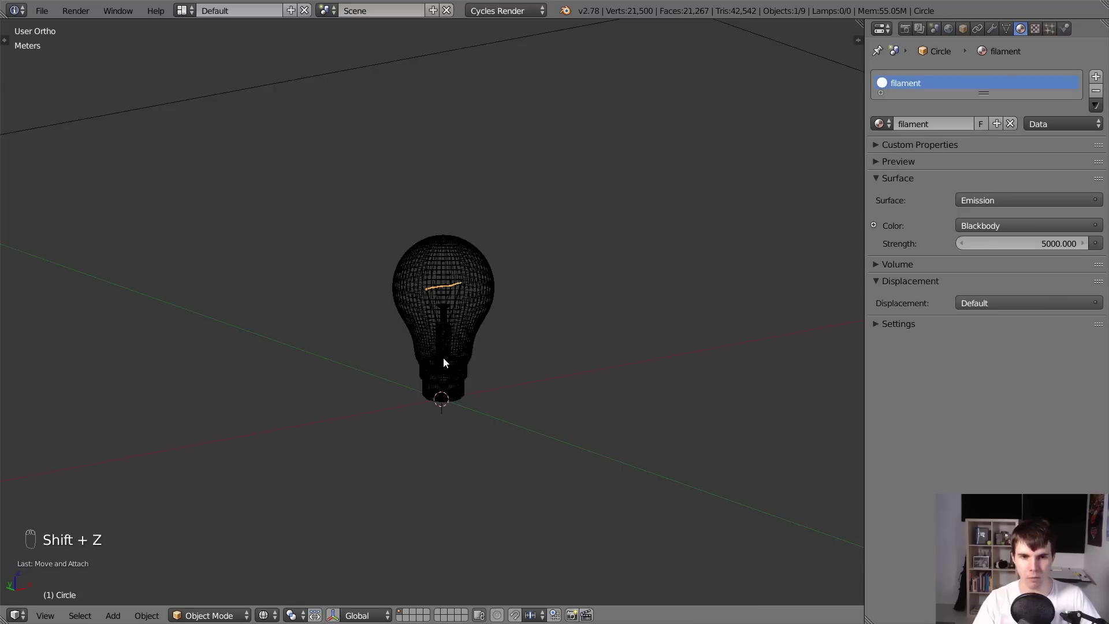
pyautogui.moveTo(443, 358); pyautogui.dragTo(446, 309, button='middle')
pyautogui.press('a')
pyautogui.press('b')
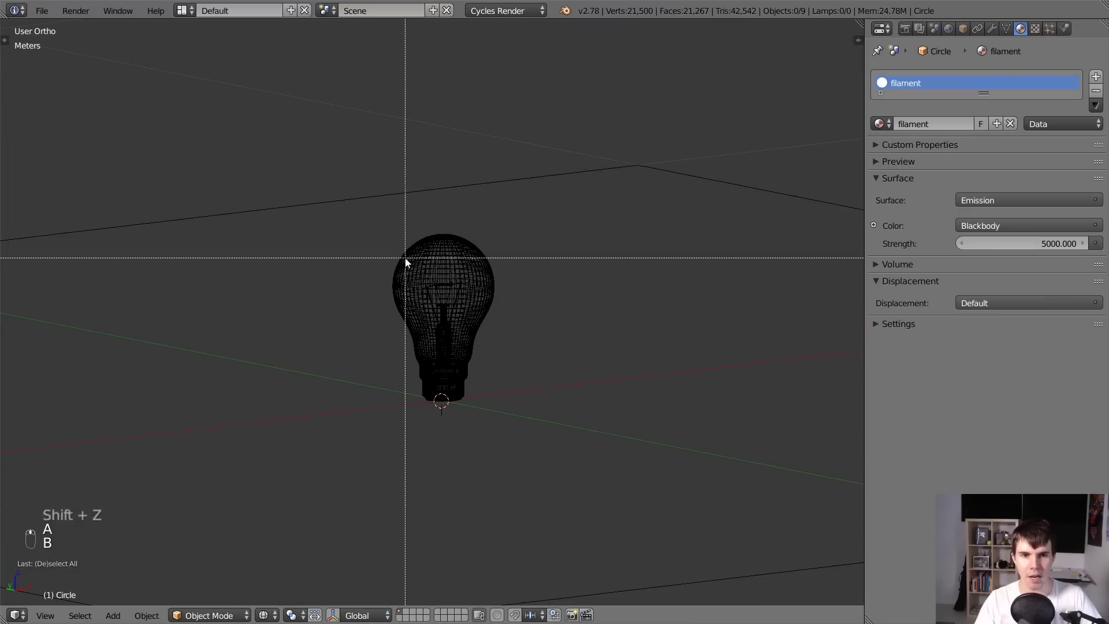
pyautogui.moveTo(394, 237); pyautogui.dragTo(490, 318)
pyautogui.scroll(4, 457, 327)
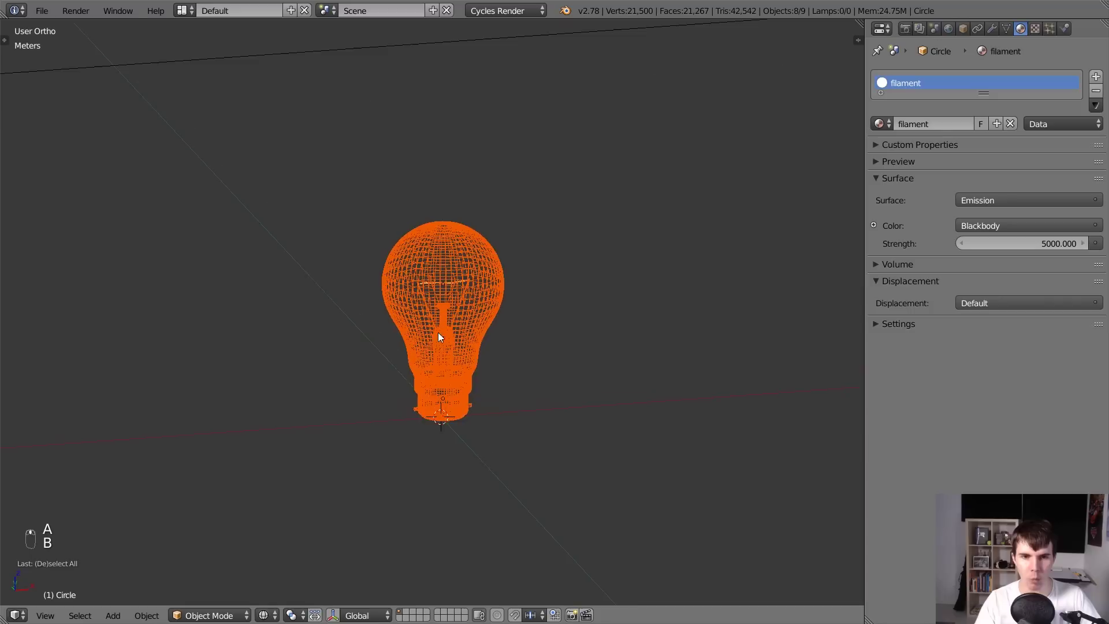
pyautogui.keyDown('shift'); pyautogui.moveTo(500, 270); pyautogui.dragTo(582, 266, button='middle'); pyautogui.keyUp('shift')
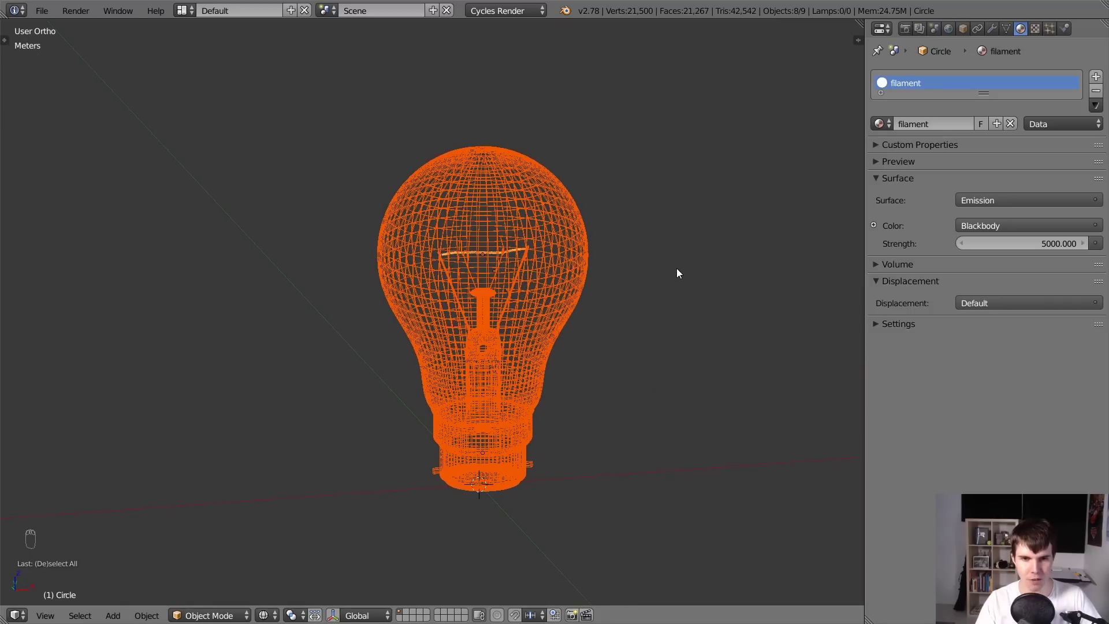
pyautogui.hotkey('shift', 'd')
pyautogui.click(423, 299)
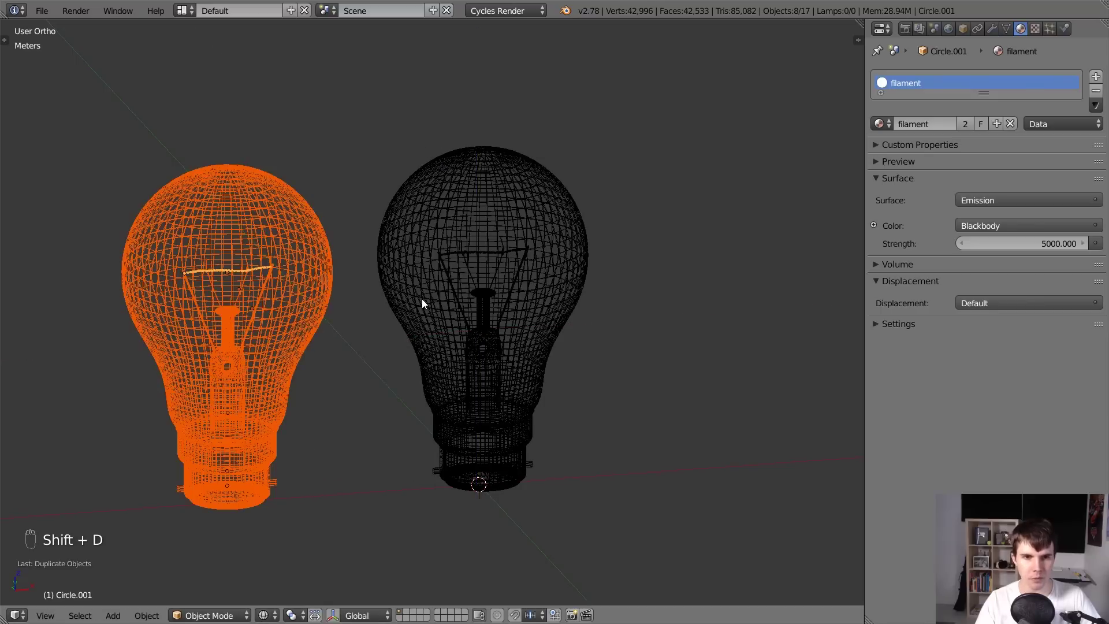
# Unlink the filament material from the duplicated bulb's filament.
pyautogui.keyDown('shift'); pyautogui.moveTo(422, 299); pyautogui.dragTo(490, 317, button='middle'); pyautogui.keyUp('shift')
pyautogui.scroll(5, 474, 315)
pyautogui.rightClick(428, 216)
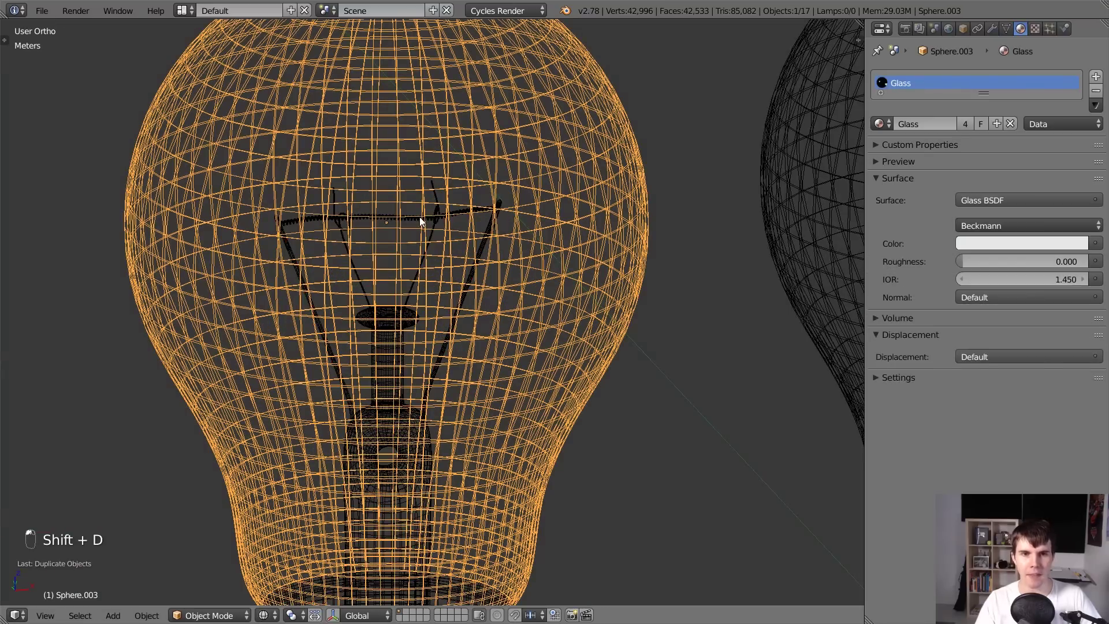
pyautogui.rightClick(419, 217)
pyautogui.rightClick(414, 221)
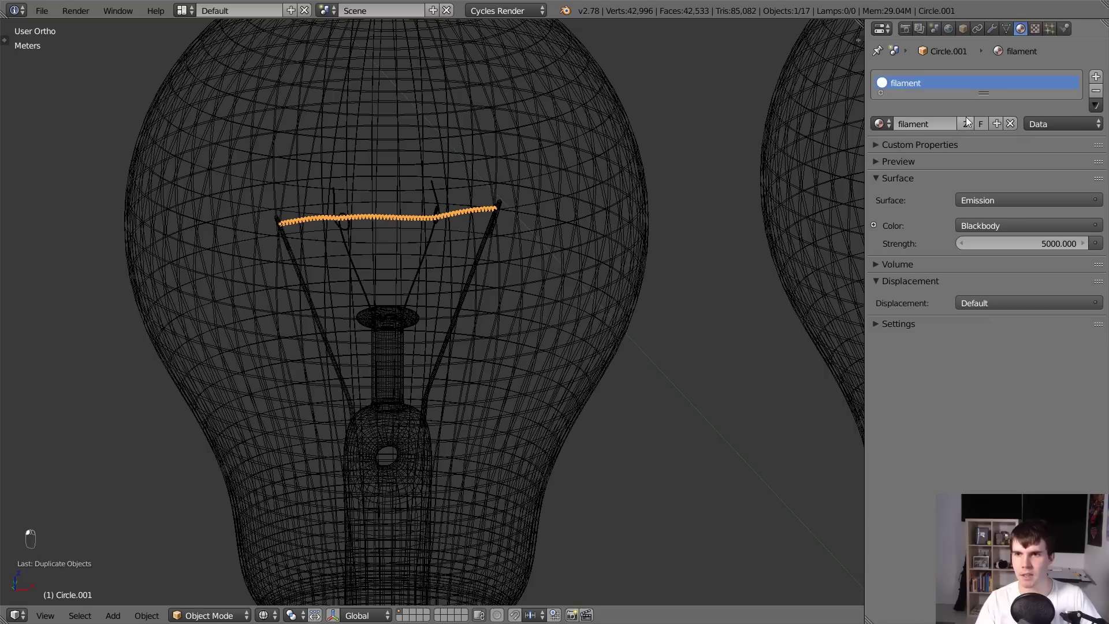
pyautogui.click(1009, 124)
# Assign the existing Metal material used on the support wires to the duplicated bulb's filament.
pyautogui.rightClick(498, 220)
pyautogui.rightClick(495, 220)
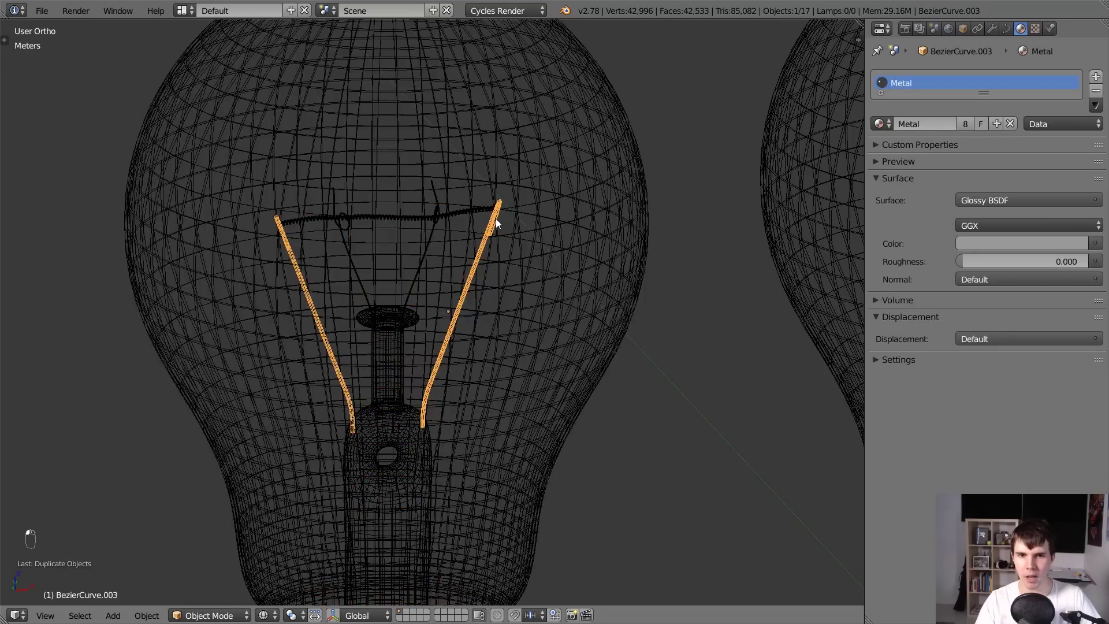
pyautogui.rightClick(385, 215)
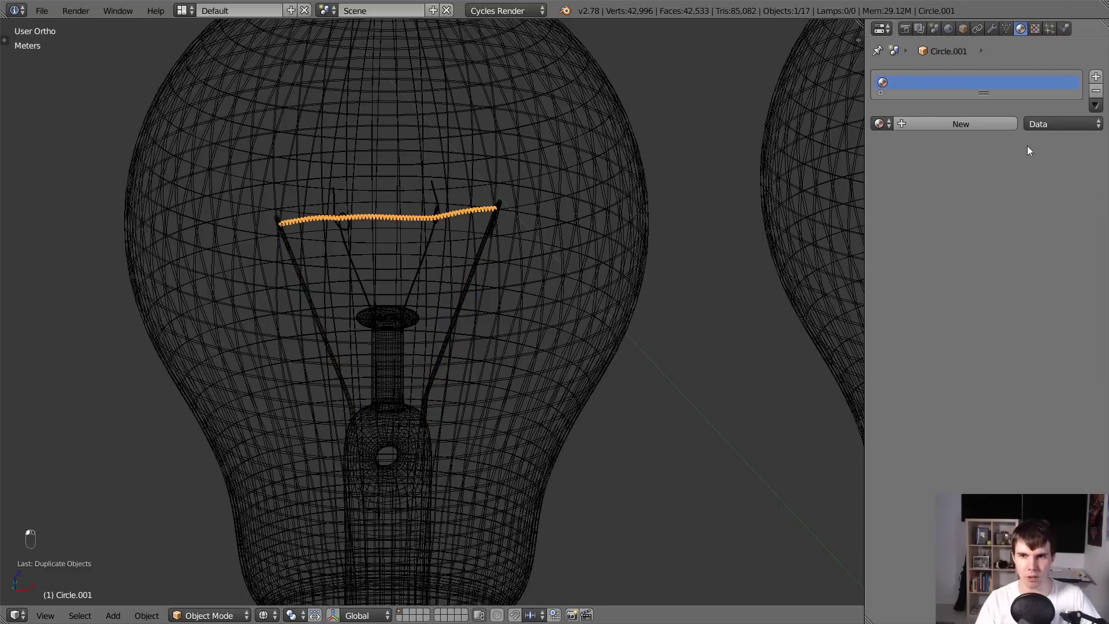
pyautogui.click(879, 125)
pyautogui.write('meta')
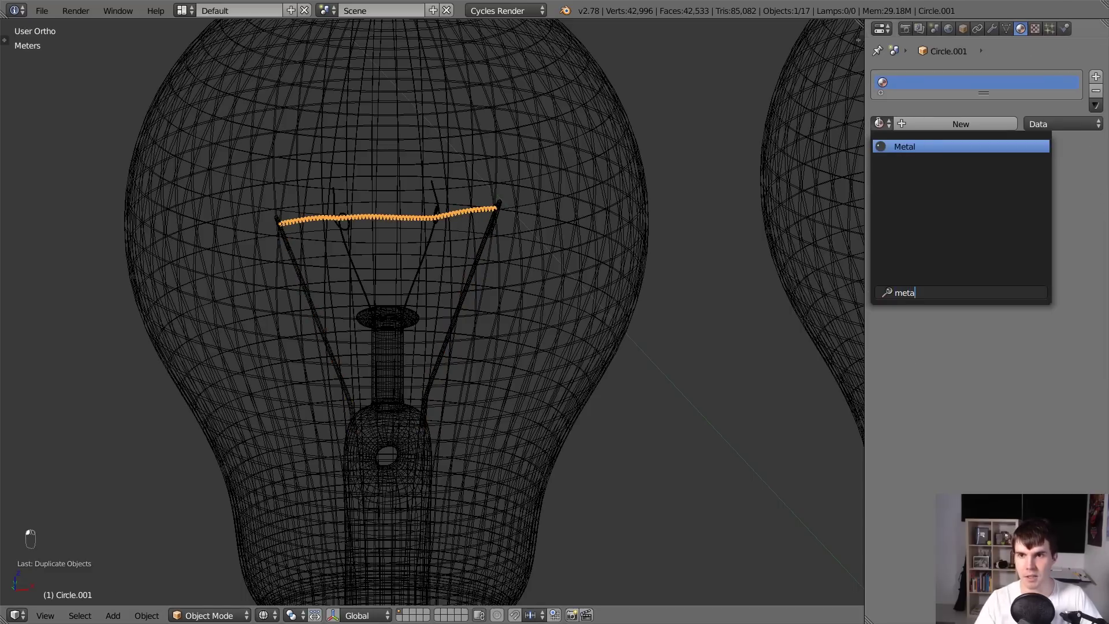
pyautogui.click(904, 148)
pyautogui.scroll(-4, 636, 312)
pyautogui.scroll(1, 553, 302)
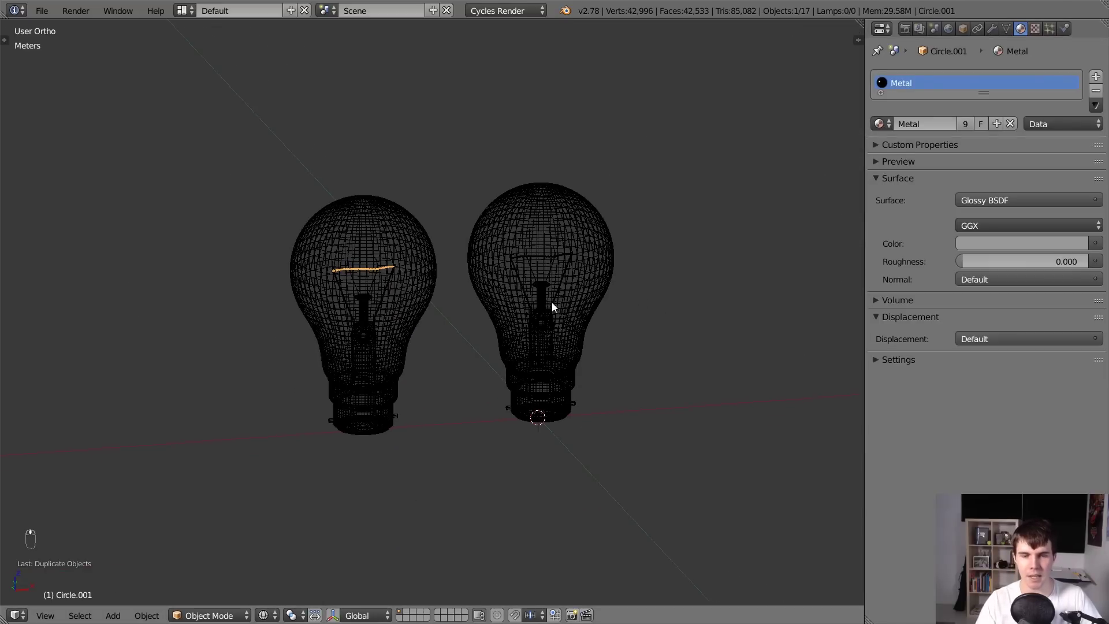
# Preview both bulbs in rendered shading and examine the Cycles ray visibility settings of their glass objects.
pyautogui.hotkey('shift', 'z')
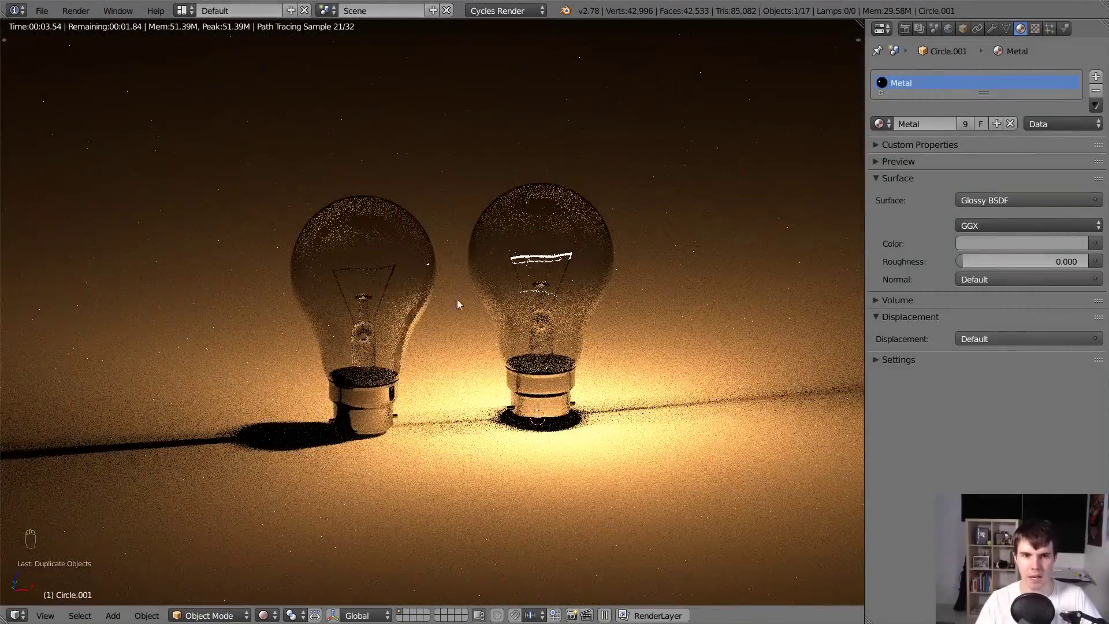
pyautogui.scroll(5, 410, 277)
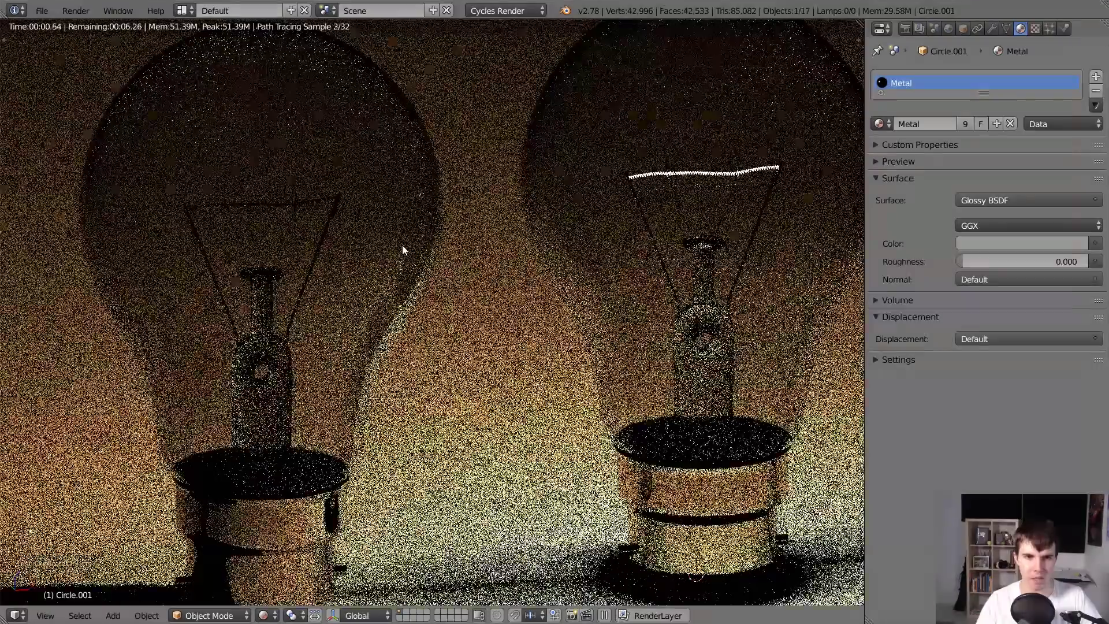
pyautogui.hotkey('shift', 'z')
pyautogui.rightClick(420, 215)
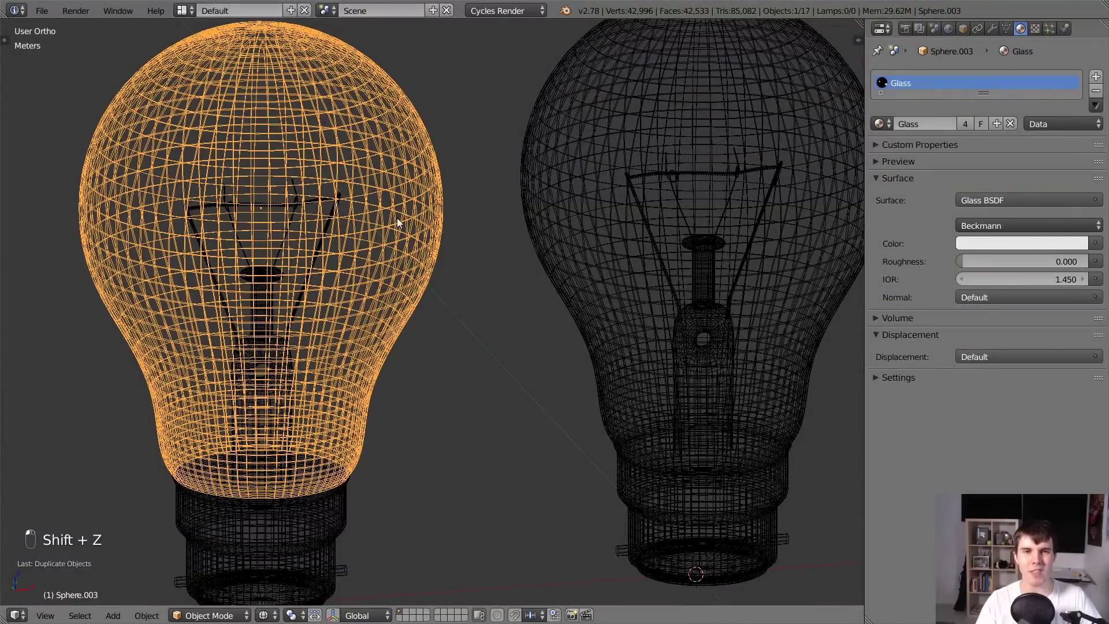
pyautogui.rightClick(519, 191)
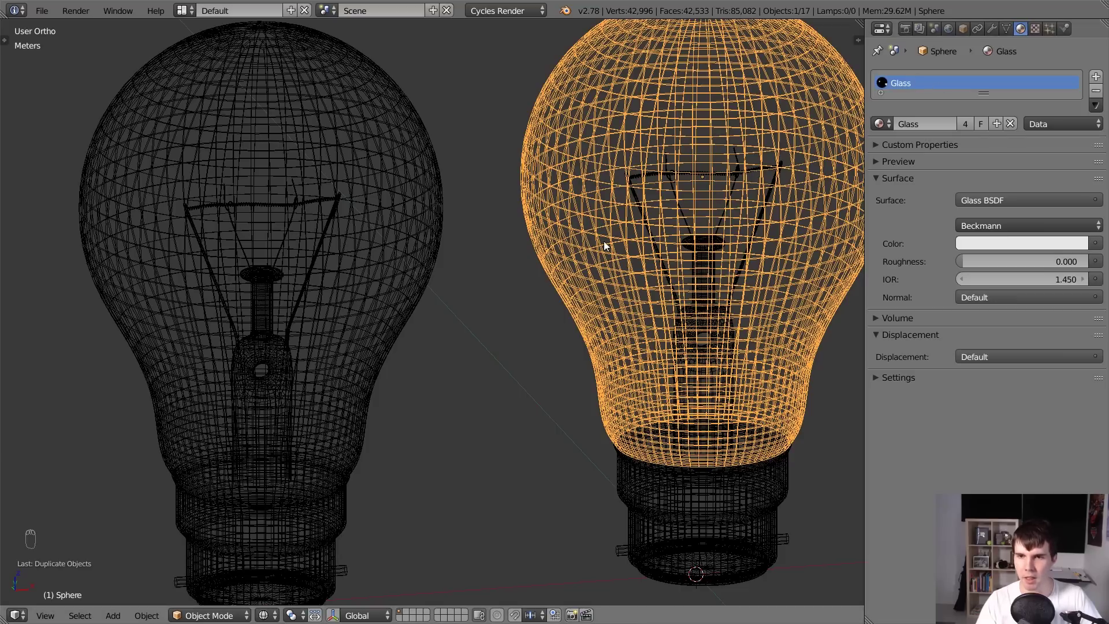
pyautogui.click(965, 29)
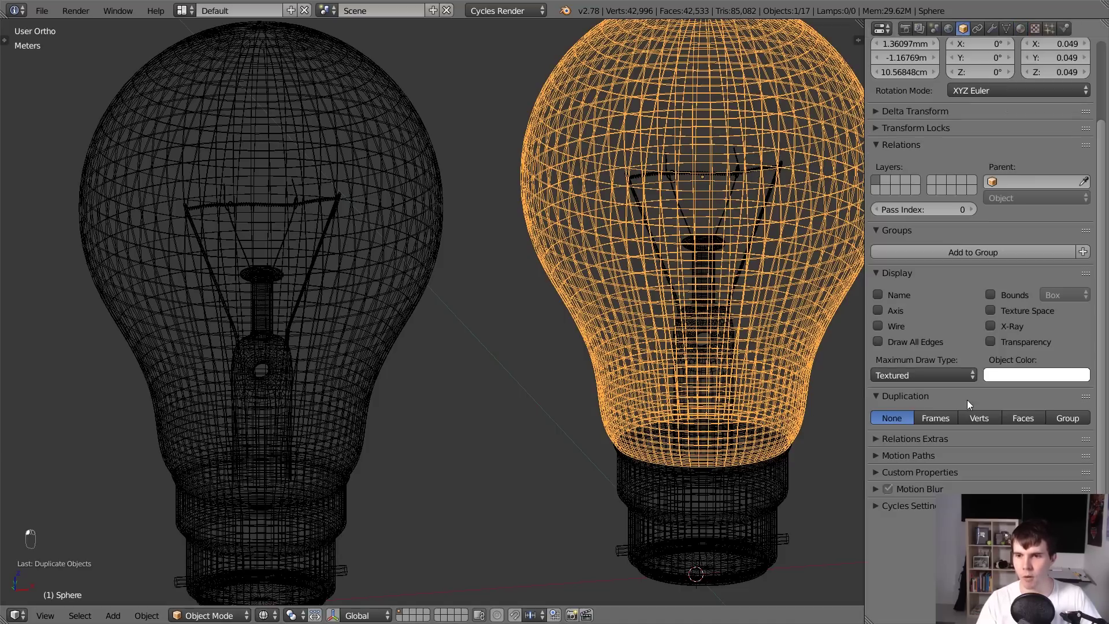
pyautogui.click(910, 503)
pyautogui.rightClick(332, 261)
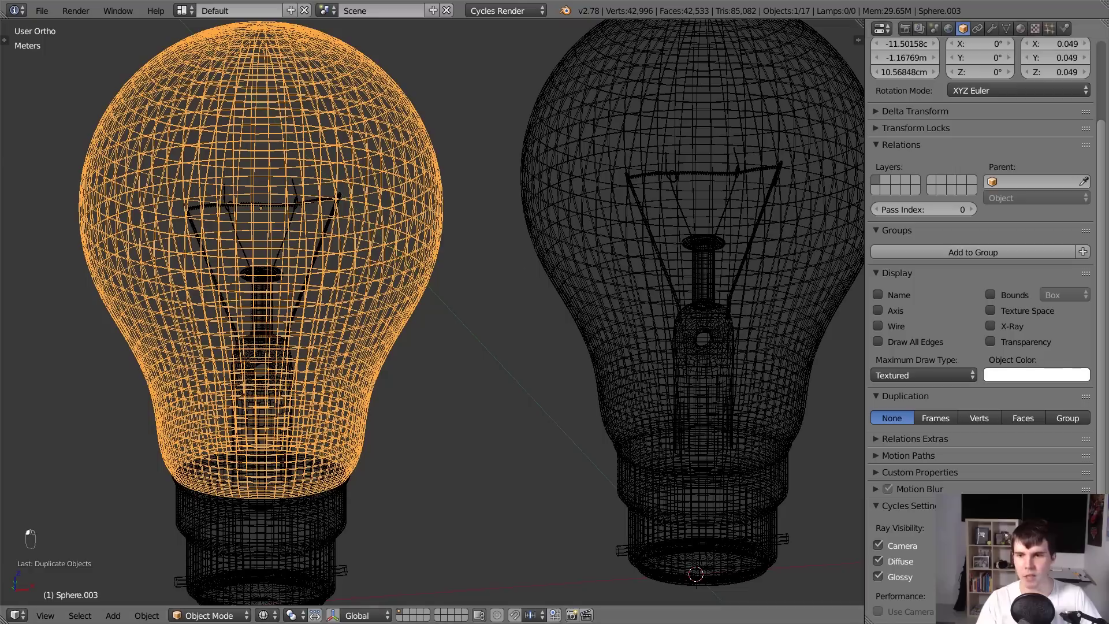
# Examine the glass and the floor shadows of both bulbs in rendered shading.
pyautogui.scroll(-5, 469, 324)
pyautogui.hotkey('shift', 'z')
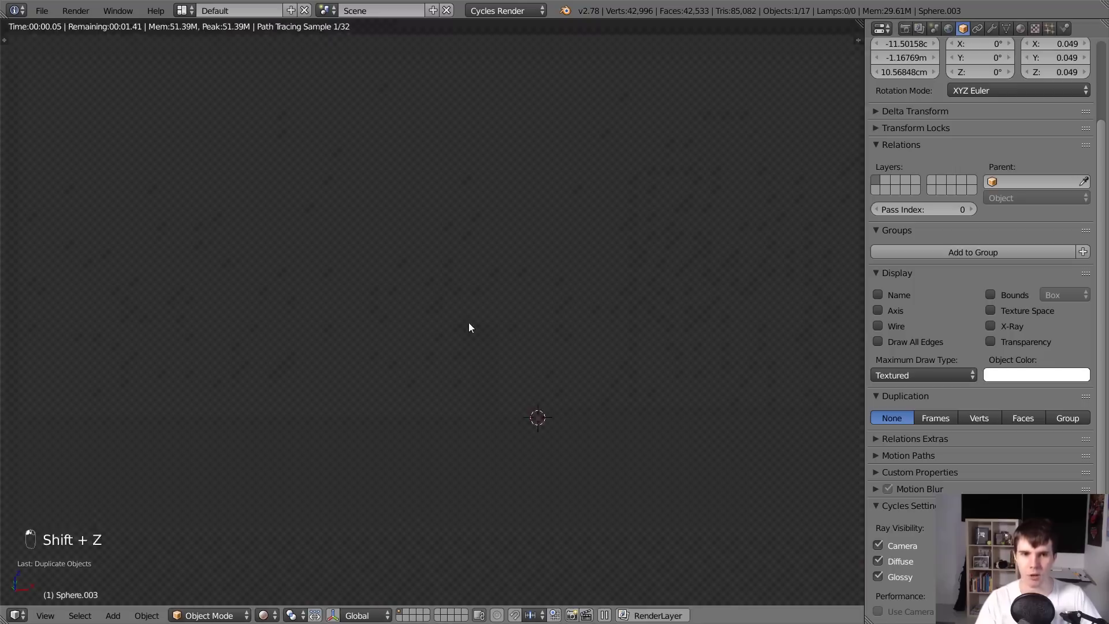
pyautogui.scroll(-2, 517, 380)
pyautogui.scroll(2, 511, 382)
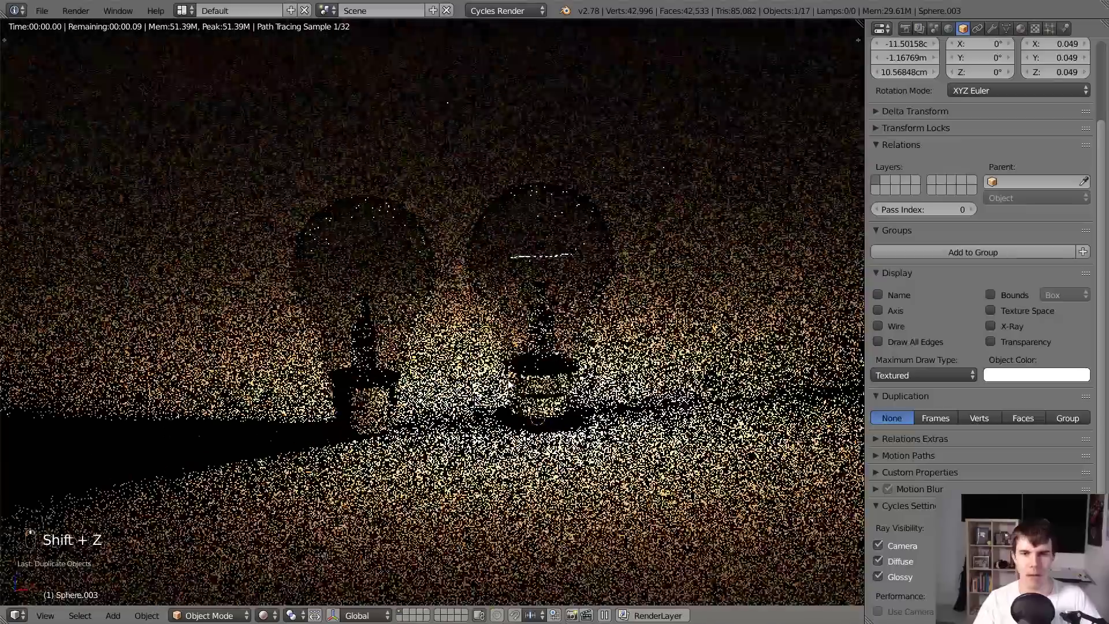
pyautogui.scroll(2, 509, 370)
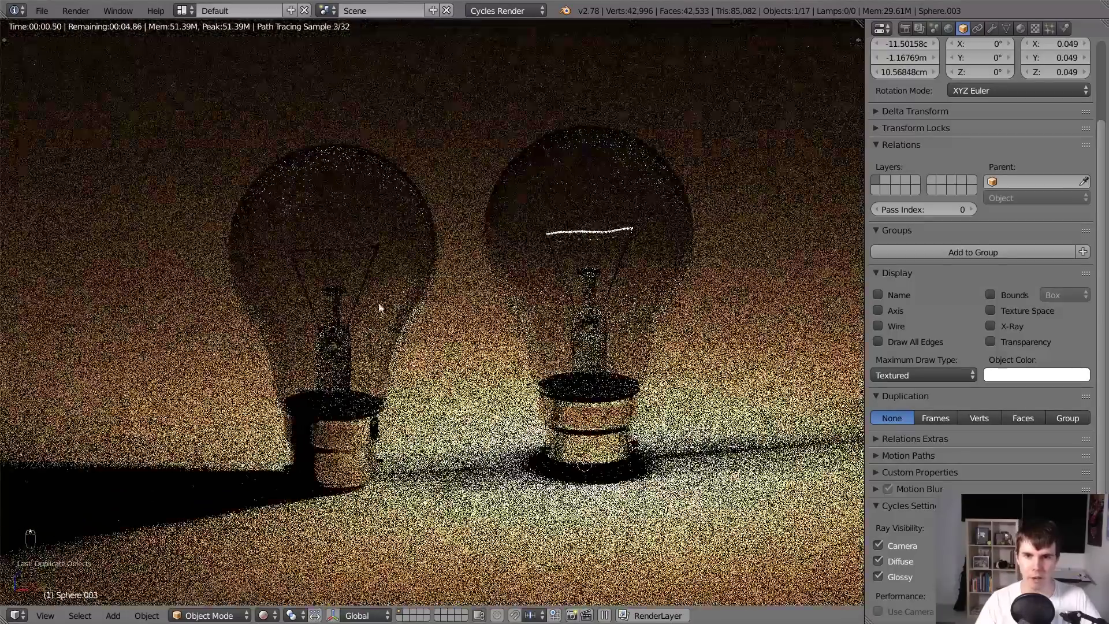
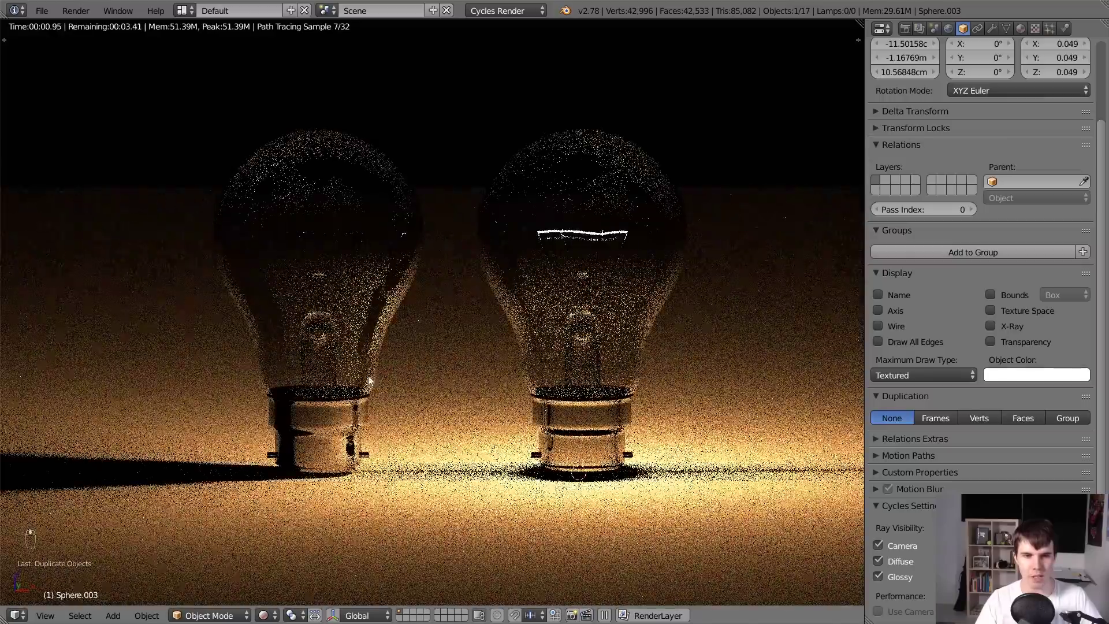
# Return to wireframe shading and add a camera at the 3D cursor beneath the original bulb.
pyautogui.hotkey('shift', 'z')
pyautogui.scroll(-8, 492, 362)
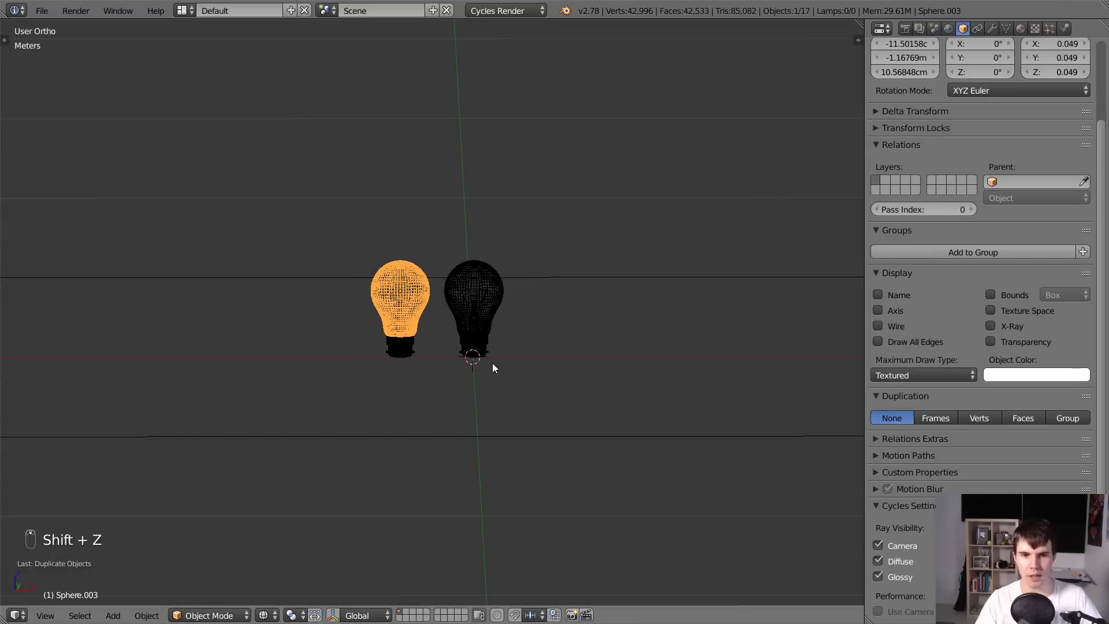
pyautogui.scroll(3, 493, 364)
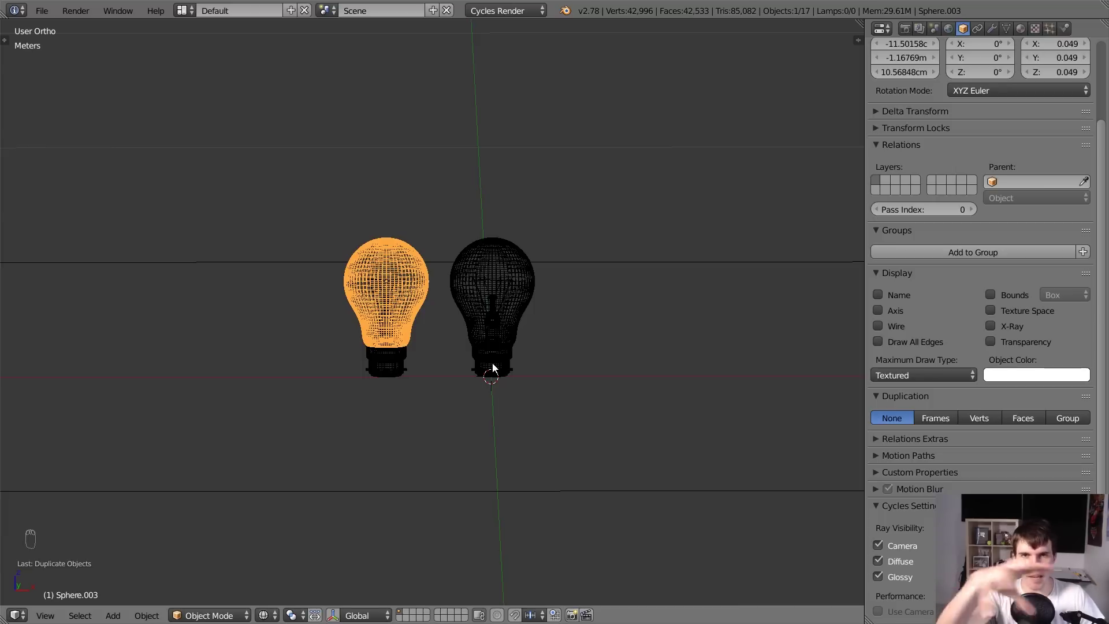
pyautogui.scroll(-6, 493, 364)
pyautogui.press('KP_2')
pyautogui.hotkey('shift', 'a')
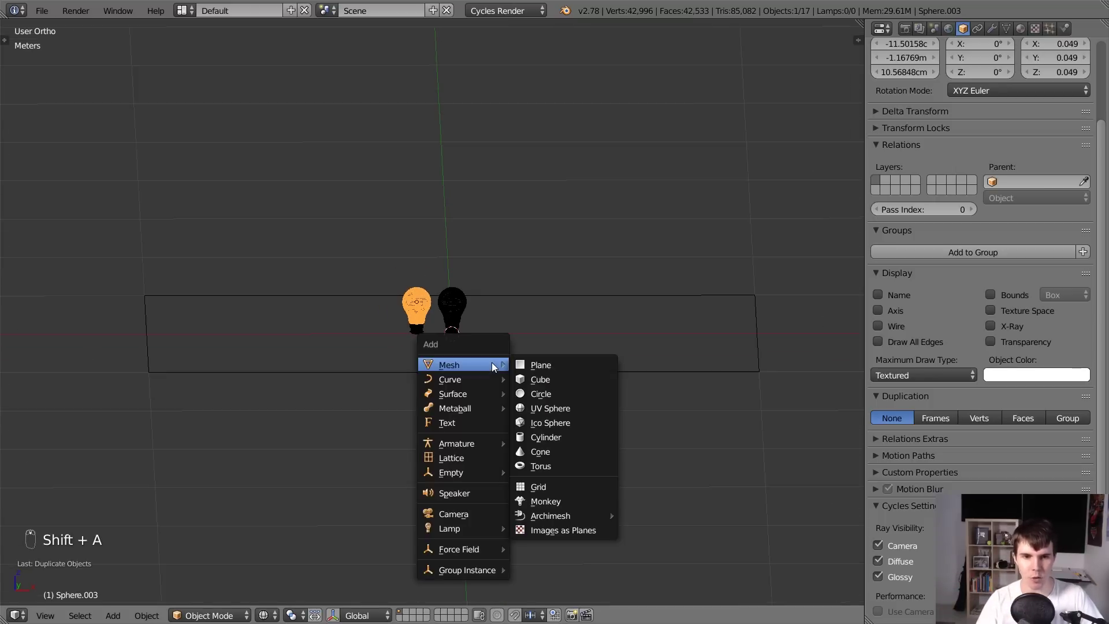
pyautogui.click(474, 516)
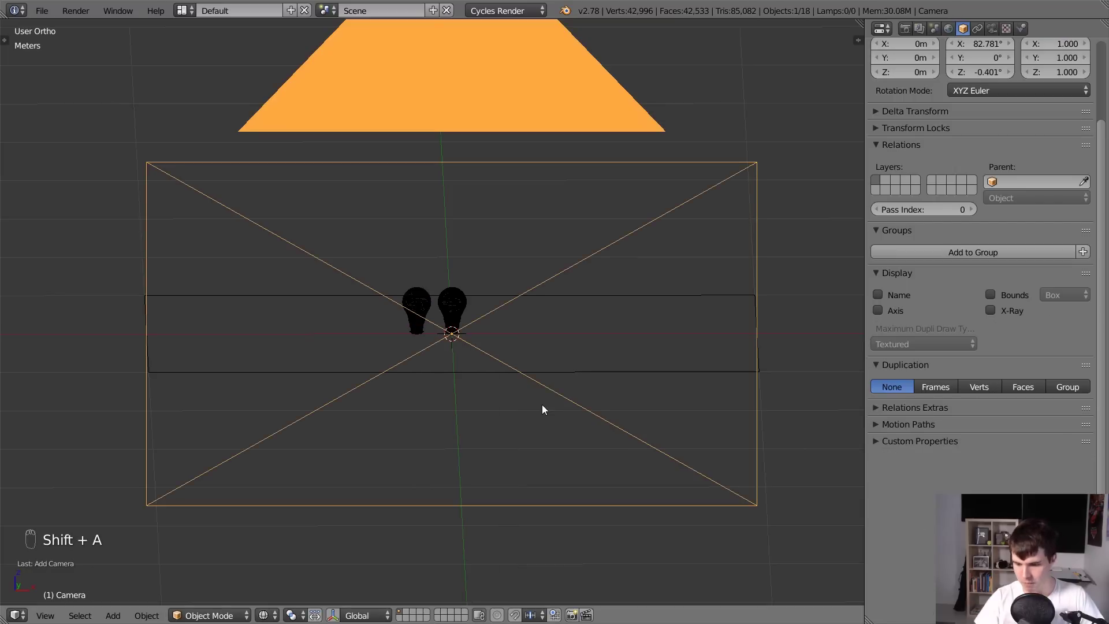
# Move the camera in the side view to about Y -92 cm and Z 15 cm, and look through it.
pyautogui.press('KP_1')
pyautogui.press('KP_3')
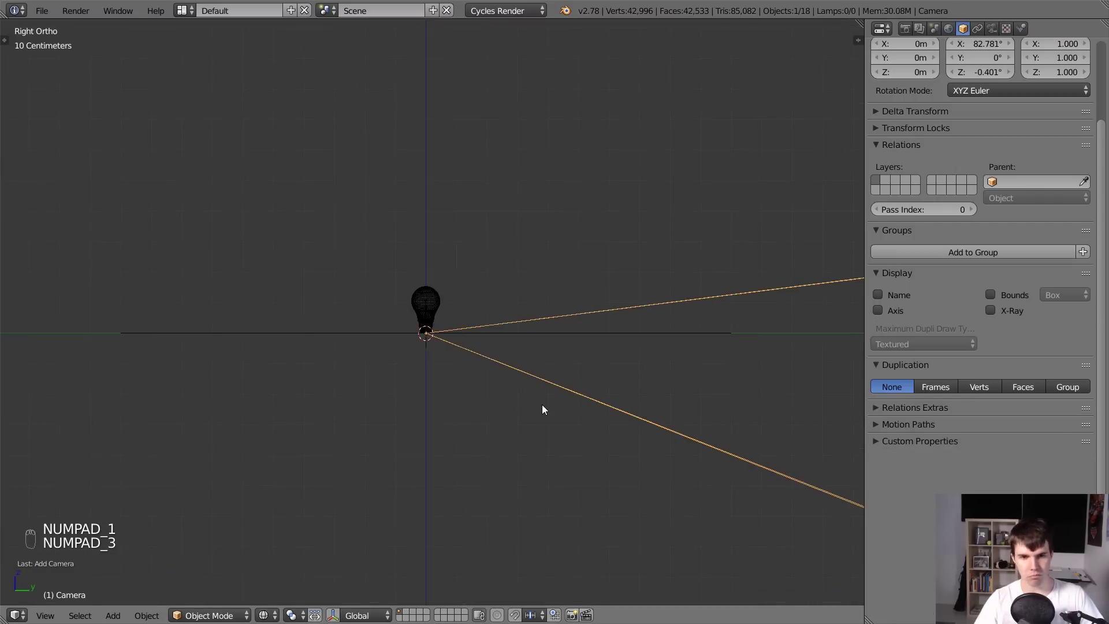
pyautogui.press('g')
pyautogui.click(431, 374)
pyautogui.moveTo(431, 374); pyautogui.dragTo(490, 398, button='middle')
pyautogui.press('KP_0')
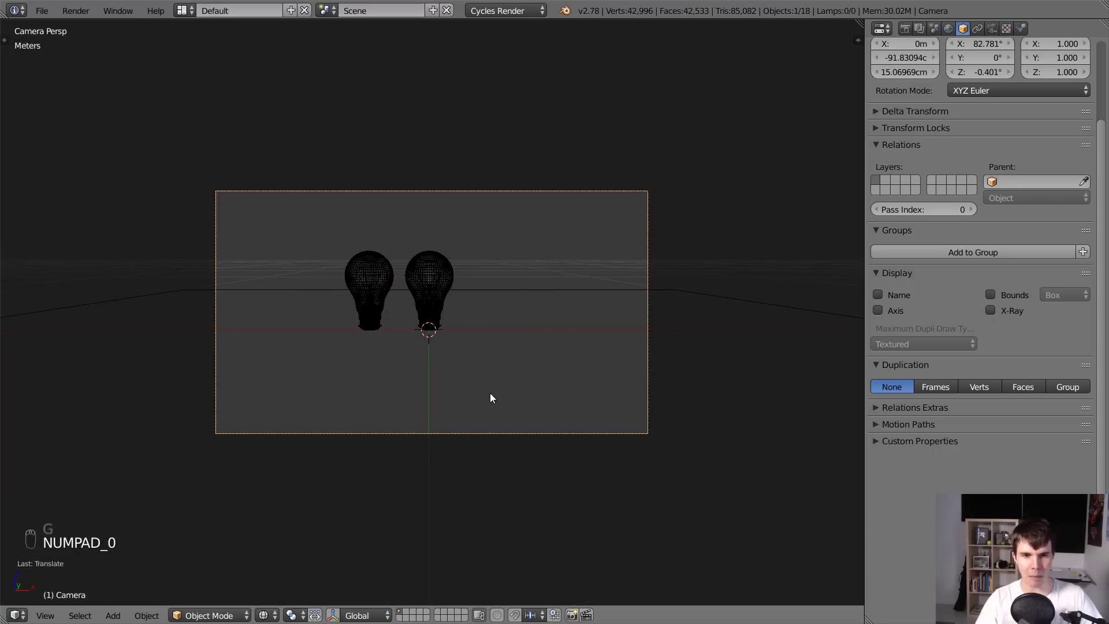
# Tilt the camera to about 74° on X and move it to about Y -1.48 m and Z 30.5 cm.
pyautogui.press('r')
pyautogui.click(567, 248)
pyautogui.press('g')
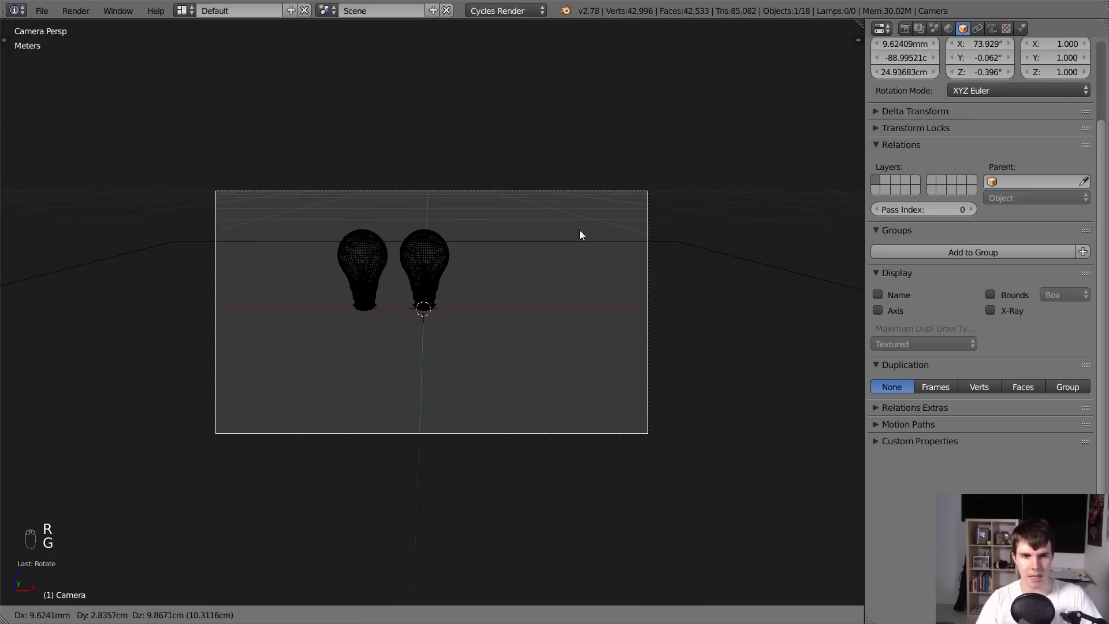
pyautogui.press('g')
pyautogui.click(572, 246)
pyautogui.press('g')
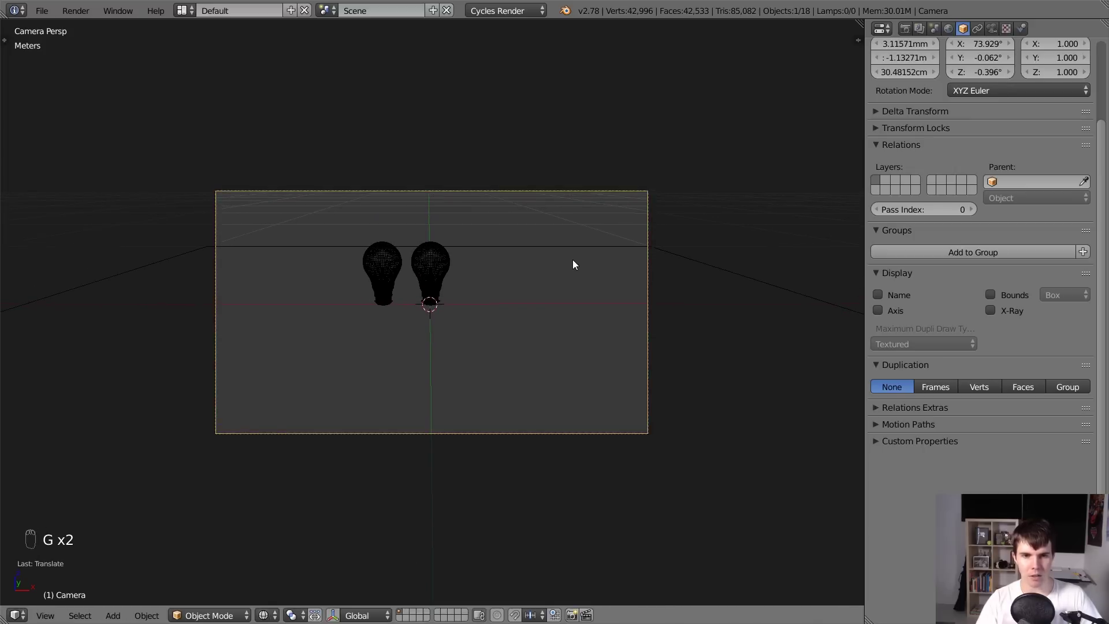
pyautogui.press('y')
pyautogui.click(580, 271)
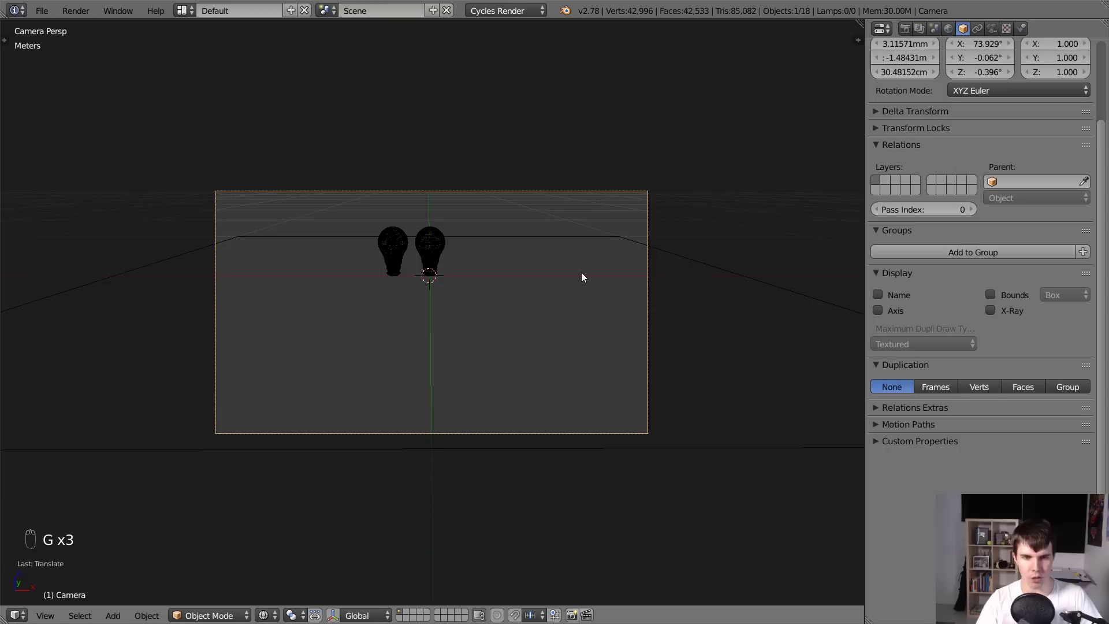
pyautogui.scroll(4, 555, 301)
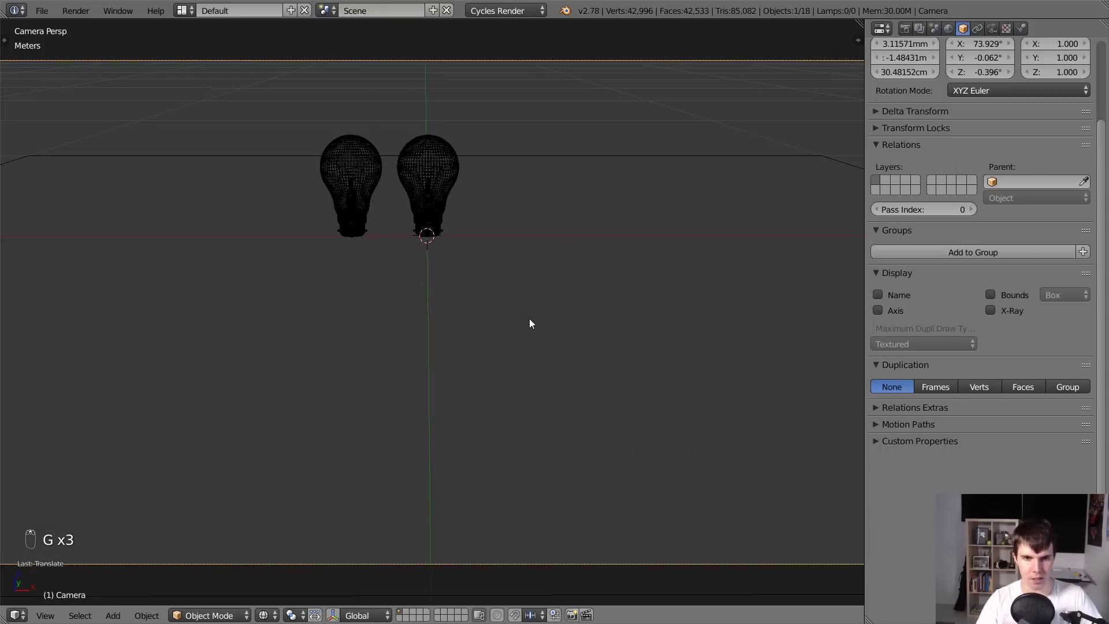
pyautogui.scroll(-4, 530, 323)
pyautogui.press('Home')
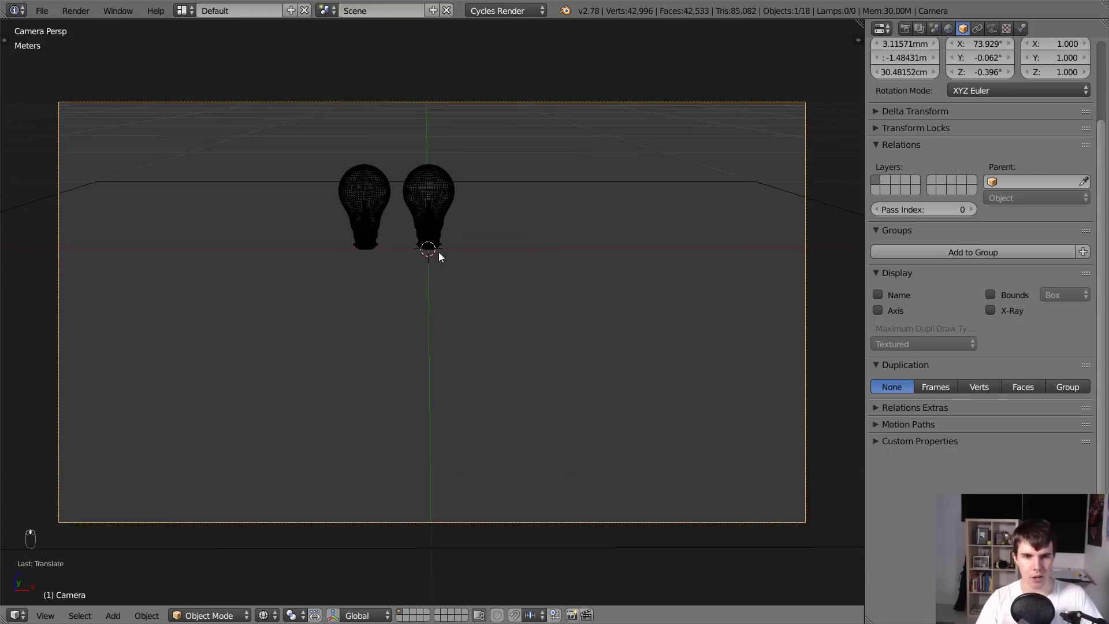
# Select all parts of the duplicate bulb beside the original.
pyautogui.rightClick(386, 258)
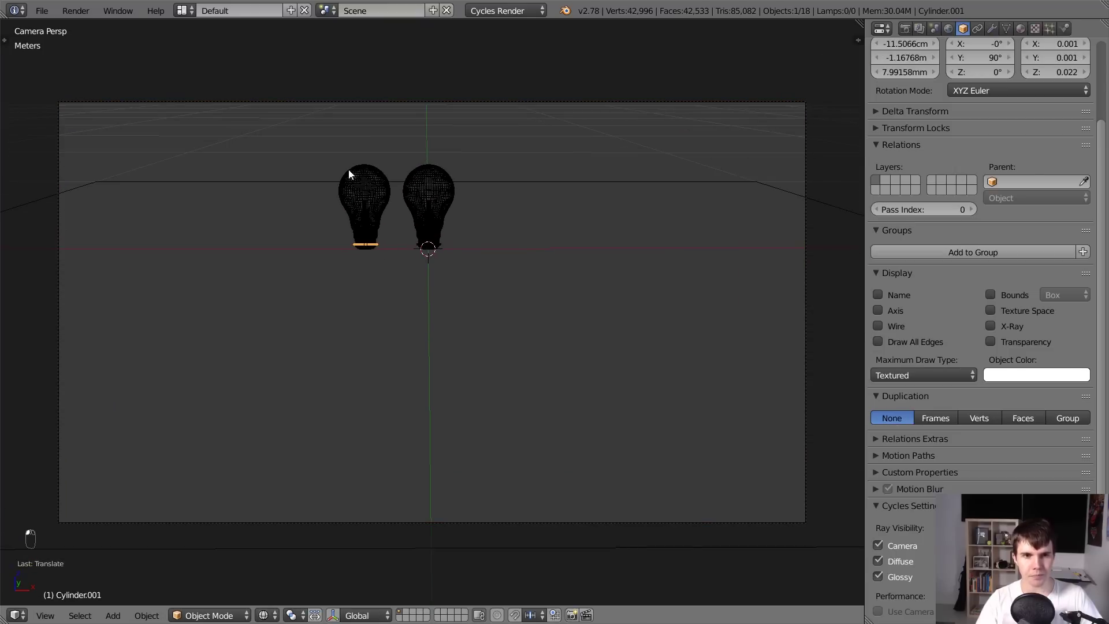
pyautogui.press('b')
pyautogui.moveTo(337, 140); pyautogui.dragTo(386, 247)
pyautogui.press('b')
pyautogui.scroll(-2, 479, 263)
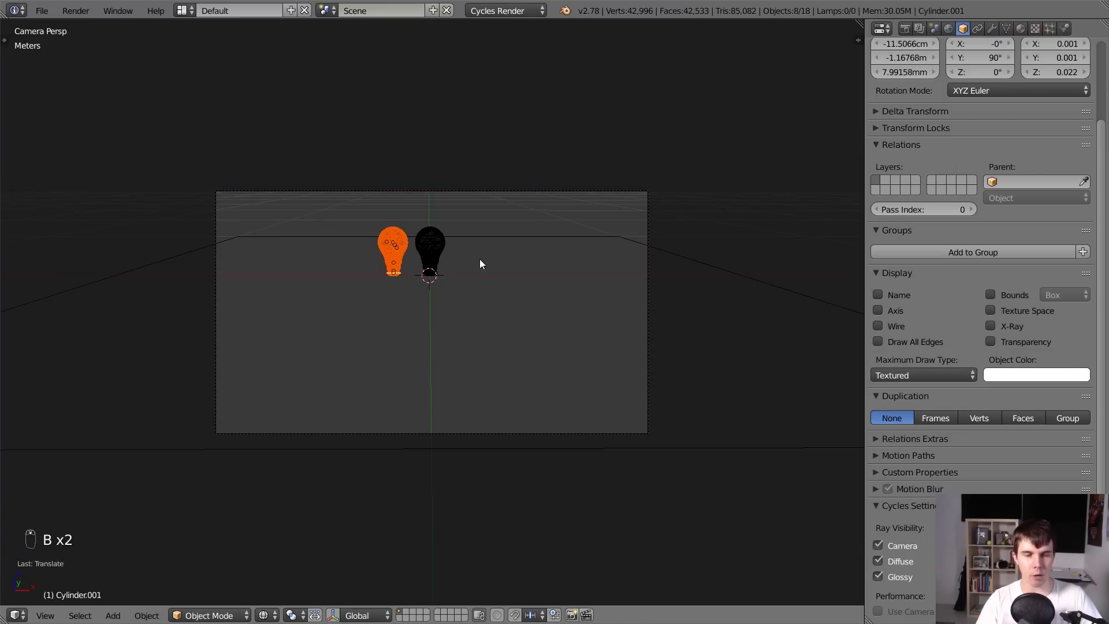
# Try to tip the duplicate bulb onto its side in the front view and undo the rotation.
pyautogui.press('KP_1')
pyautogui.scroll(5, 461, 296)
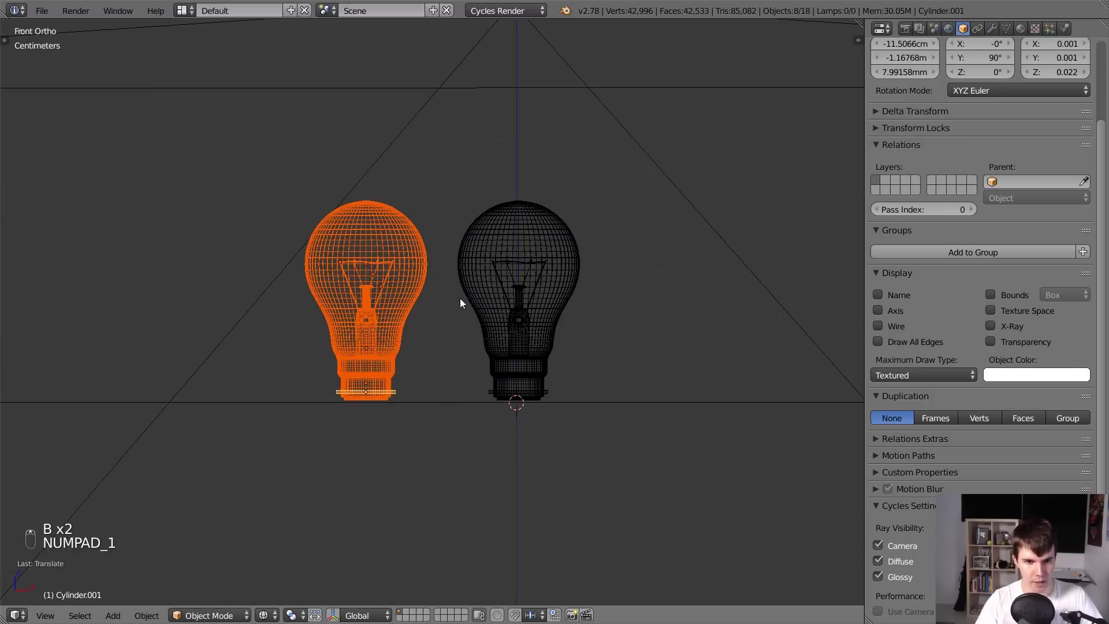
pyautogui.scroll(2, 495, 307)
pyautogui.press('r')
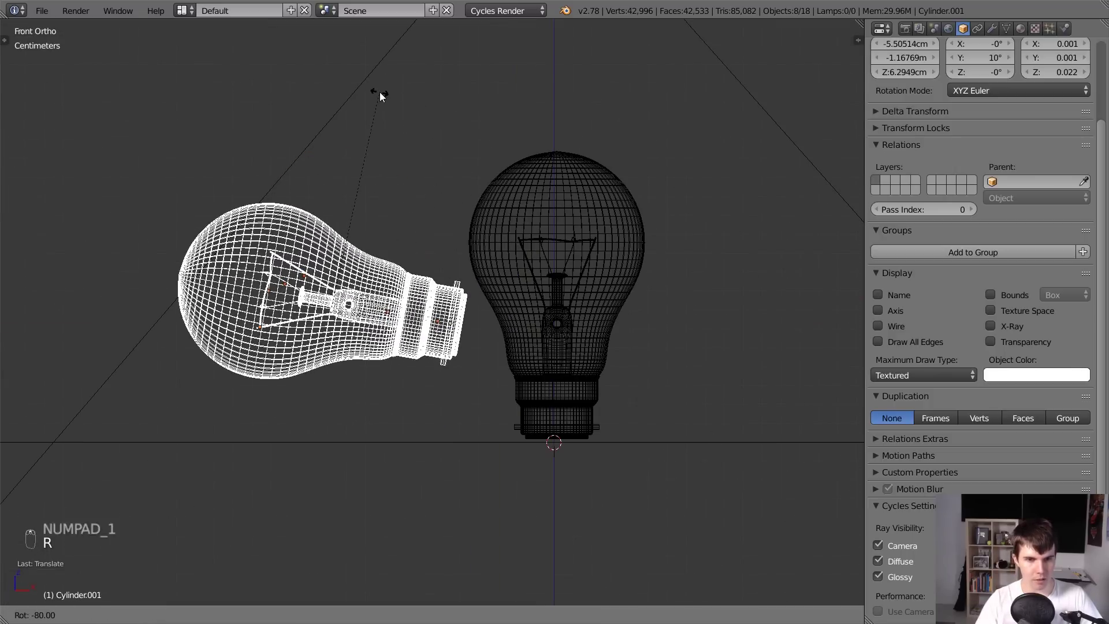
pyautogui.rightClick(423, 313)
pyautogui.scroll(2, 386, 435)
pyautogui.press('r')
pyautogui.click(488, 252)
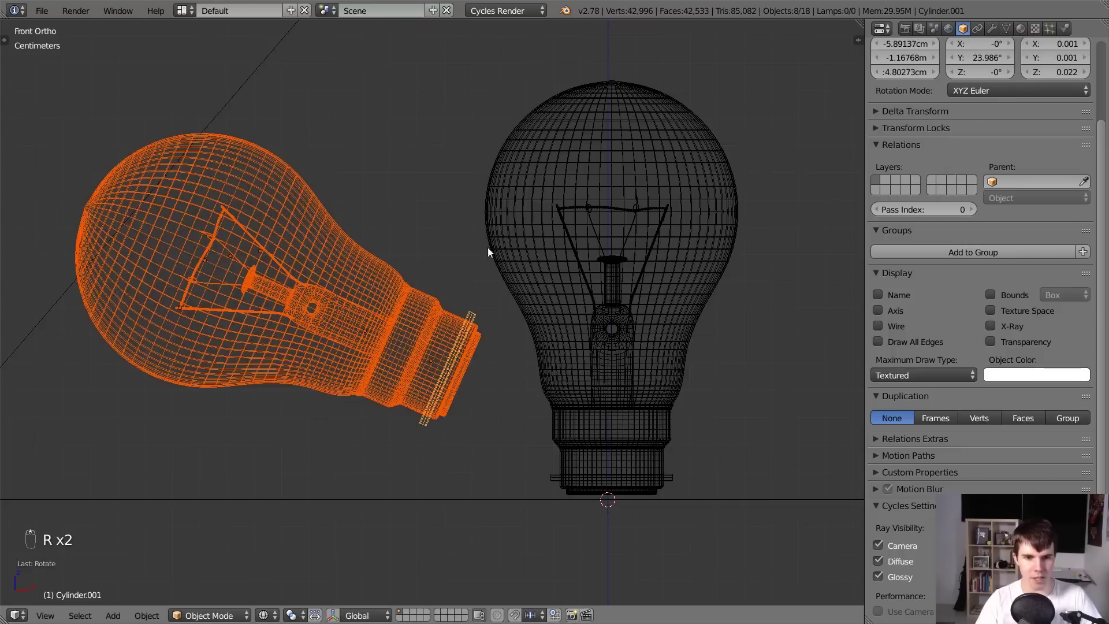
pyautogui.press('g')
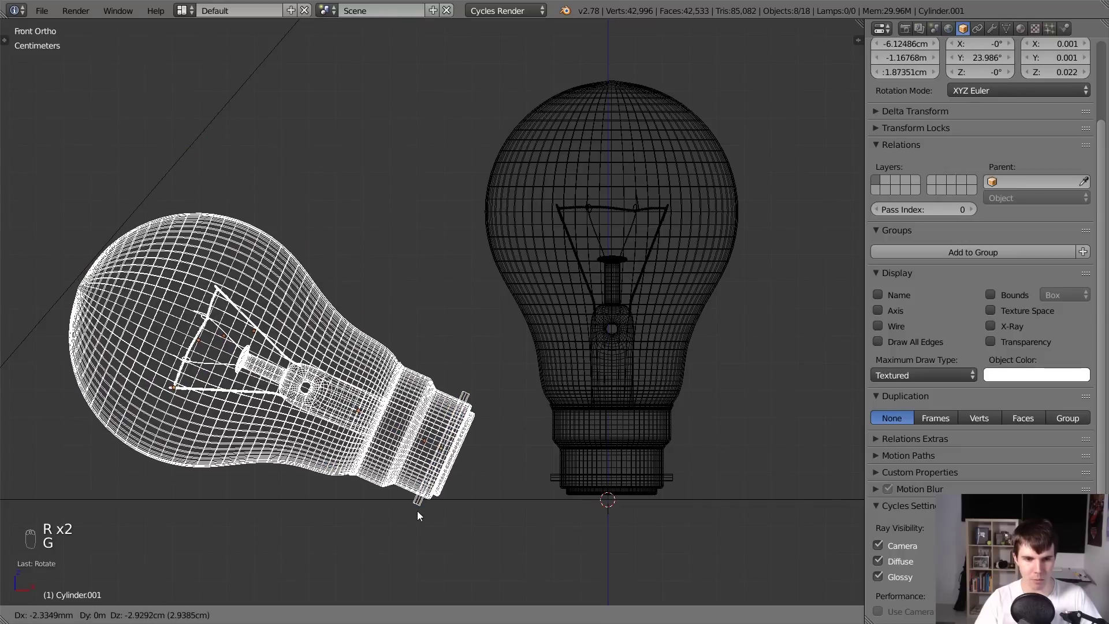
pyautogui.rightClick(417, 511)
pyautogui.hotkey('ctrl', 'z')
# Rotate the duplicate bulb -90° about its vertical axis in the top view.
pyautogui.press('KP_7')
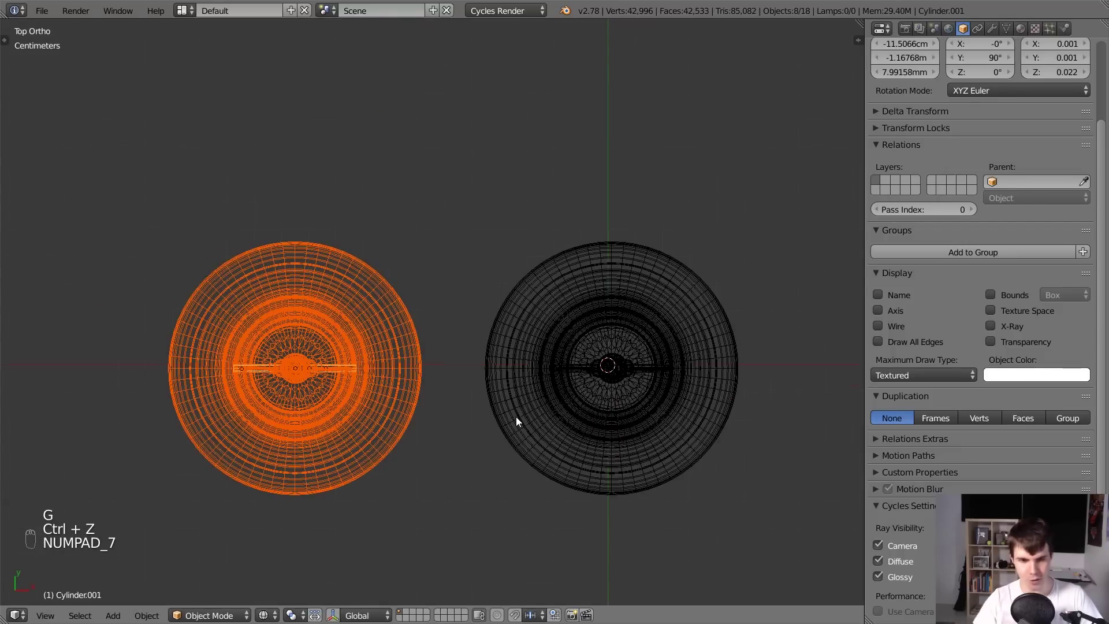
pyautogui.press('r')
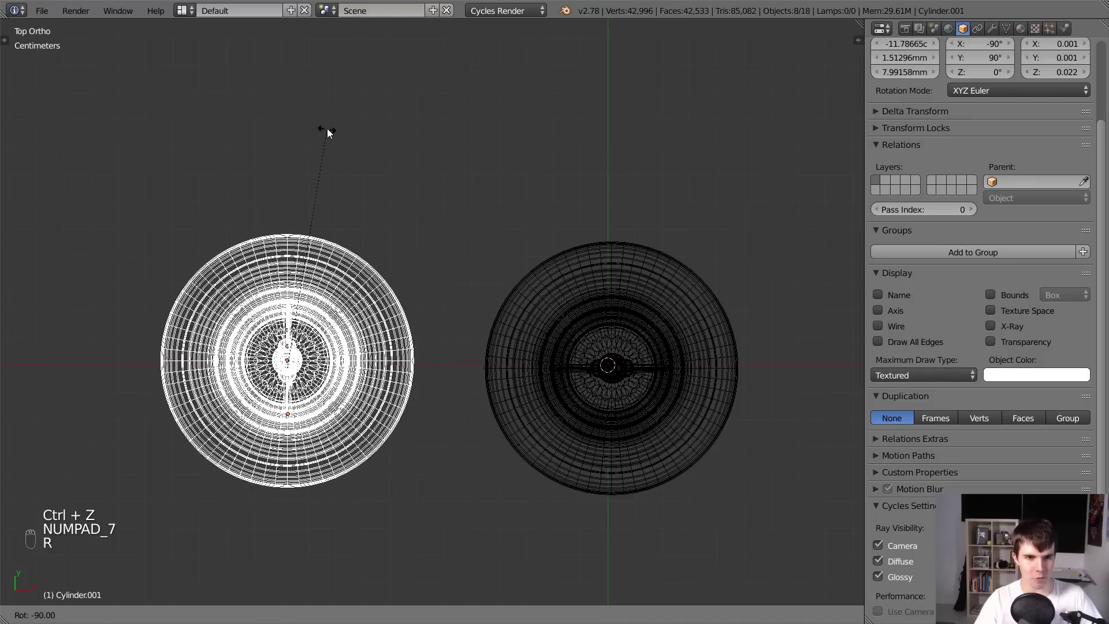
pyautogui.click(328, 129)
pyautogui.press('KP_3')
pyautogui.press('KP_1')
# Tilt the duplicate bulb about 74° onto its side in the front view and lower it to the floor line.
pyautogui.scroll(2, 370, 168)
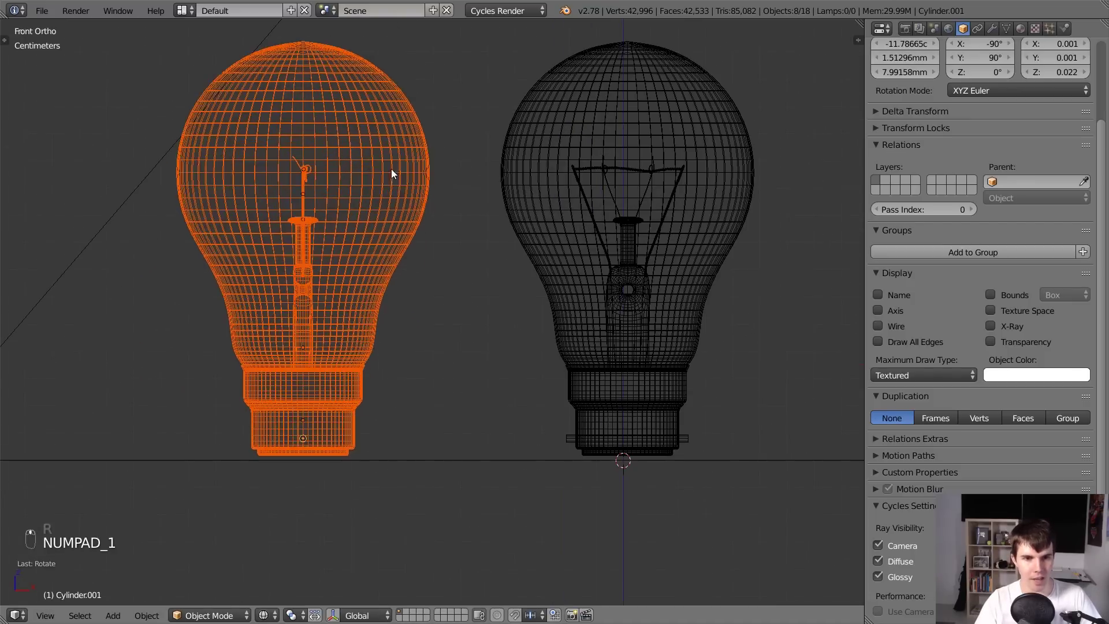
pyautogui.press('r')
pyautogui.press('g')
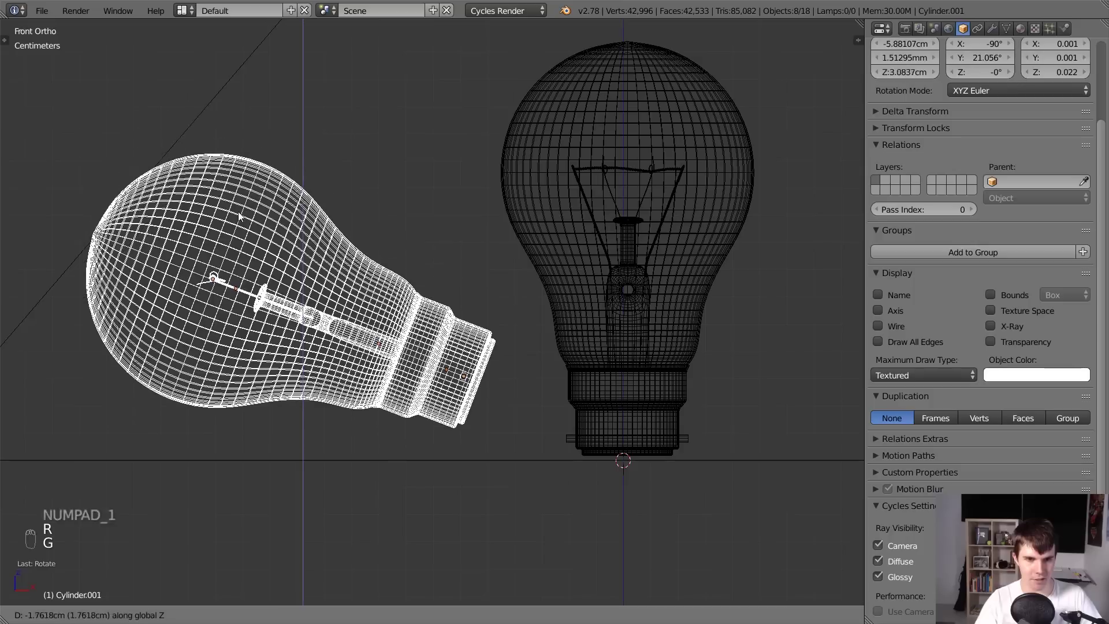
pyautogui.click(222, 250)
pyautogui.press('r')
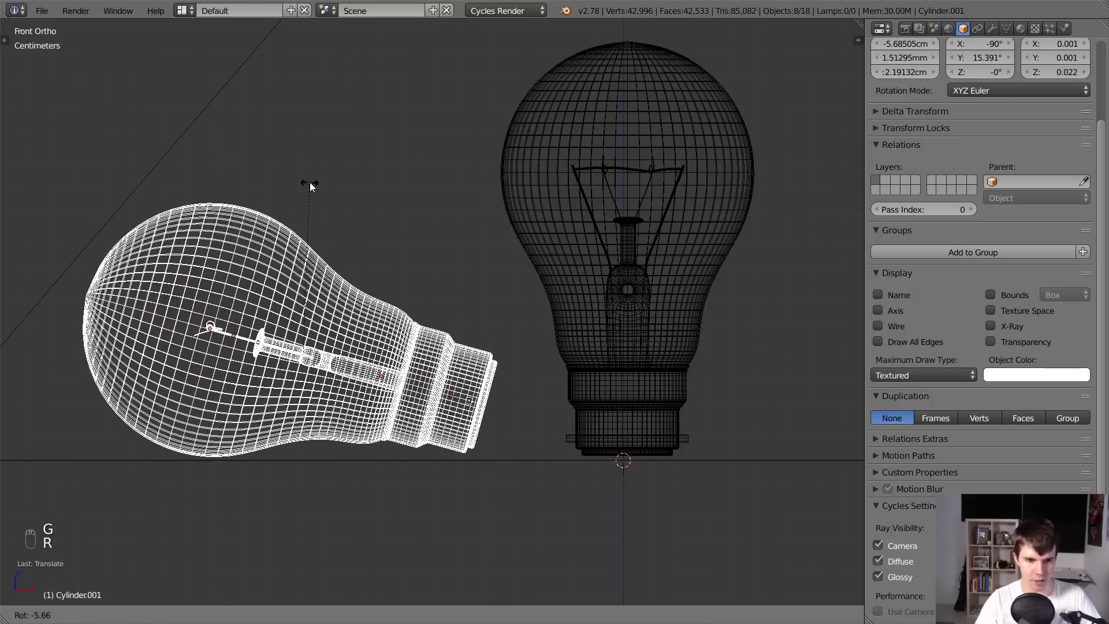
pyautogui.click(308, 182)
pyautogui.press('g')
pyautogui.click(317, 209)
pyautogui.press('r')
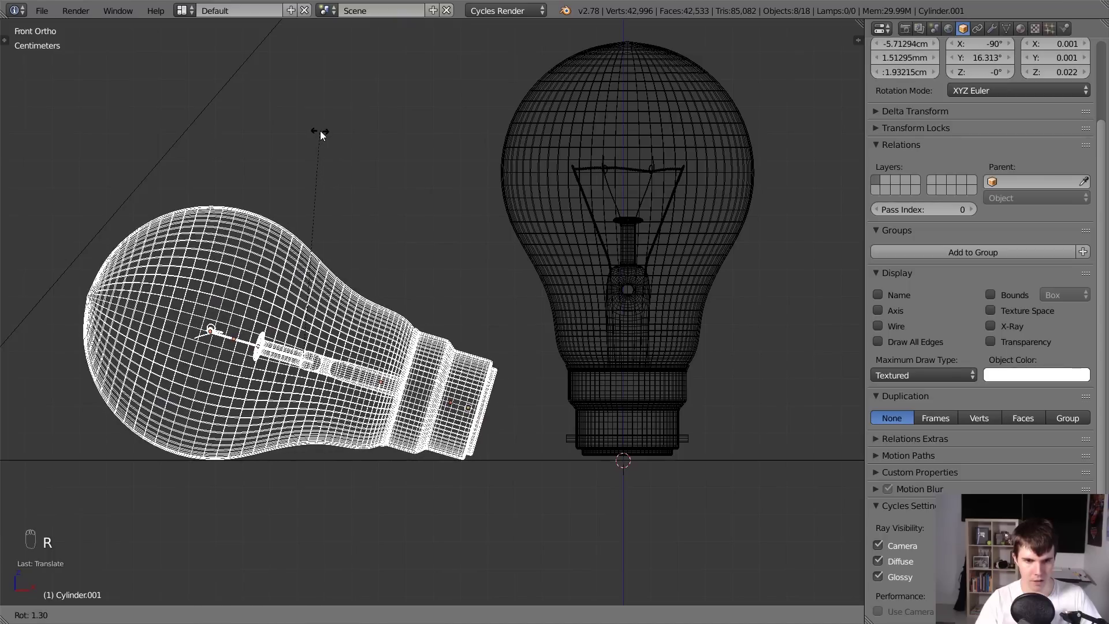
pyautogui.click(321, 131)
# Fine-tune the lying bulb's tilt and height so that the edge of its cap rests on the floor line.
pyautogui.scroll(2, 335, 208)
pyautogui.keyDown('shift'); pyautogui.moveTo(335, 208); pyautogui.dragTo(425, 75, button='middle'); pyautogui.keyUp('shift')
pyautogui.scroll(3, 543, 233)
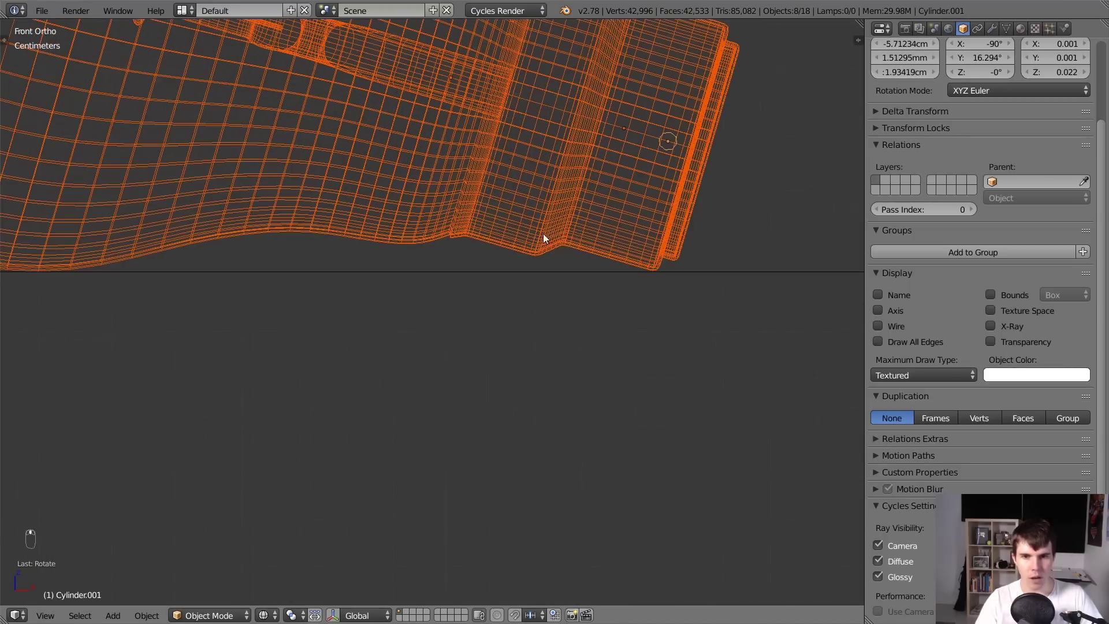
pyautogui.keyDown('shift'); pyautogui.moveTo(545, 241); pyautogui.dragTo(624, 264, button='middle'); pyautogui.keyUp('shift')
pyautogui.press('r')
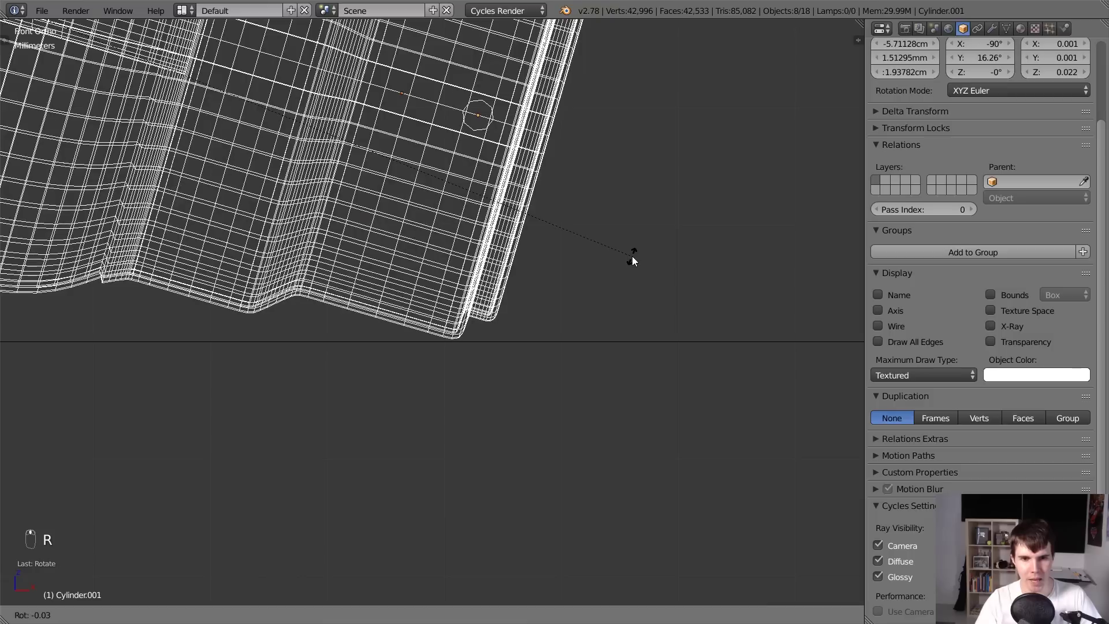
pyautogui.press('g')
pyautogui.press('z')
pyautogui.click(640, 324)
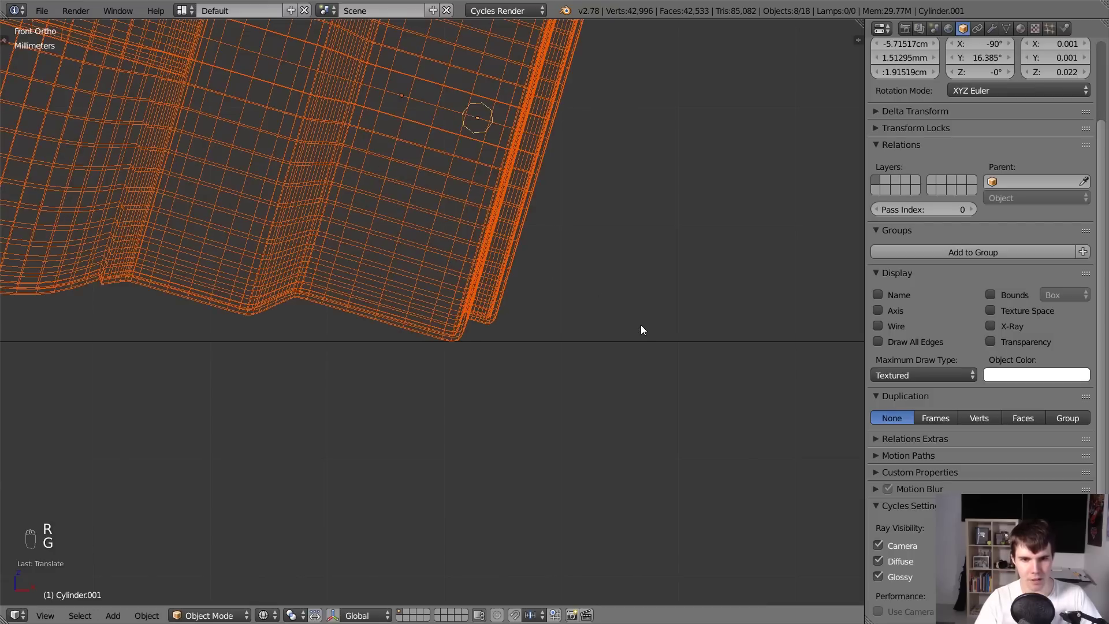
# Compare the lying bulb's glass against the floor line at viewport subdivision levels 3 and 2, leaving it at 2.
pyautogui.scroll(-4, 407, 365)
pyautogui.keyDown('shift'); pyautogui.moveTo(407, 365); pyautogui.dragTo(535, 319, button='middle'); pyautogui.keyUp('shift')
pyautogui.scroll(5, 432, 334)
pyautogui.scroll(1, 432, 334)
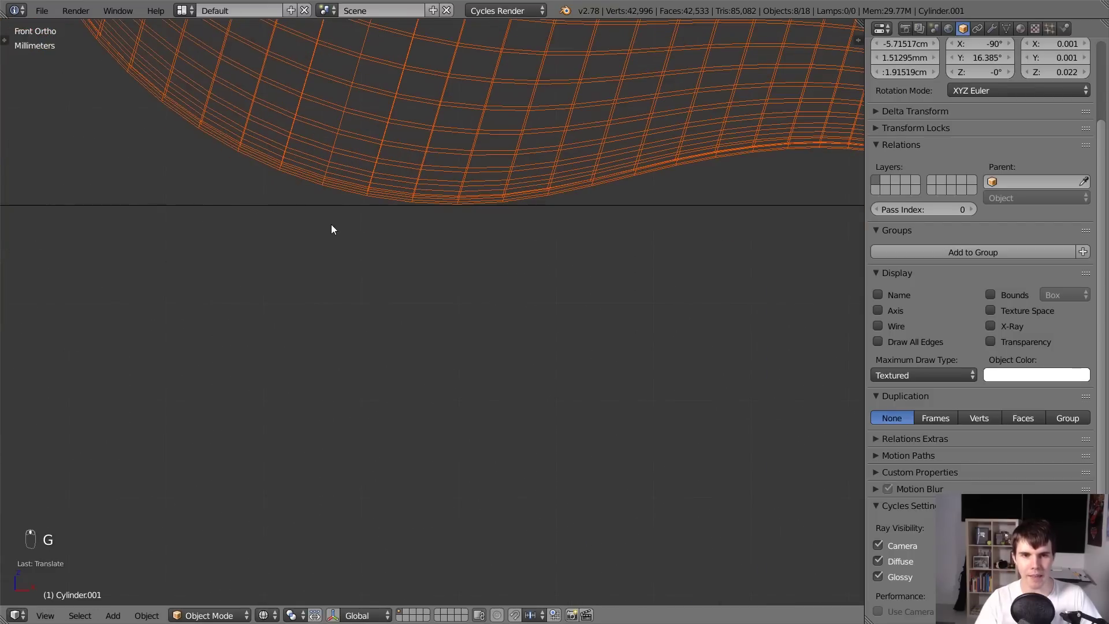
pyautogui.rightClick(428, 200)
pyautogui.click(991, 28)
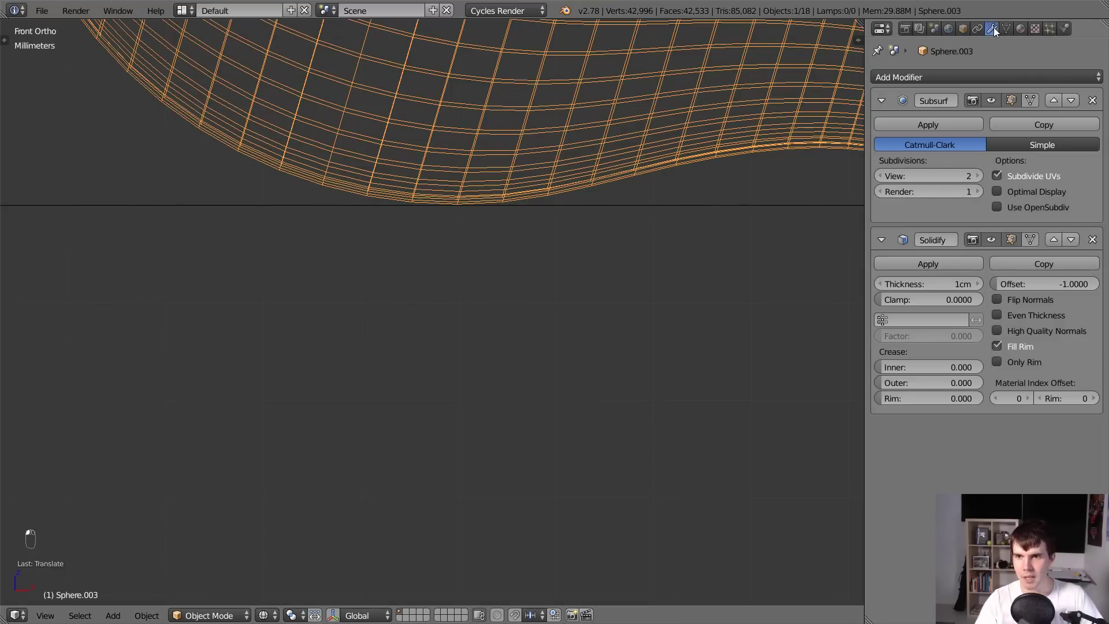
pyautogui.click(977, 176)
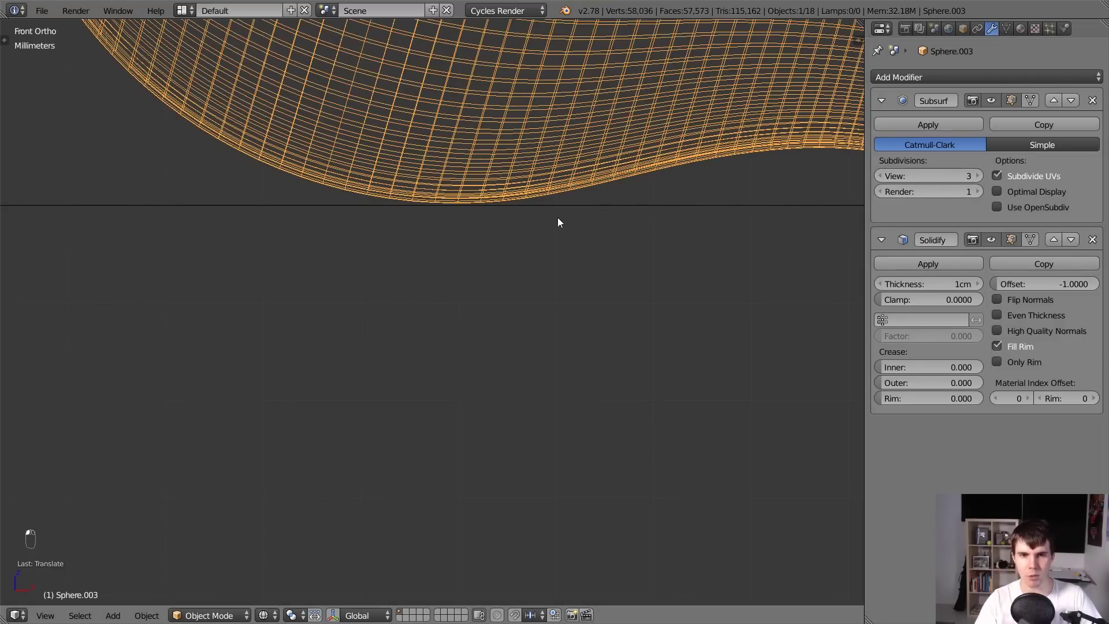
pyautogui.click(880, 176)
pyautogui.click(880, 175)
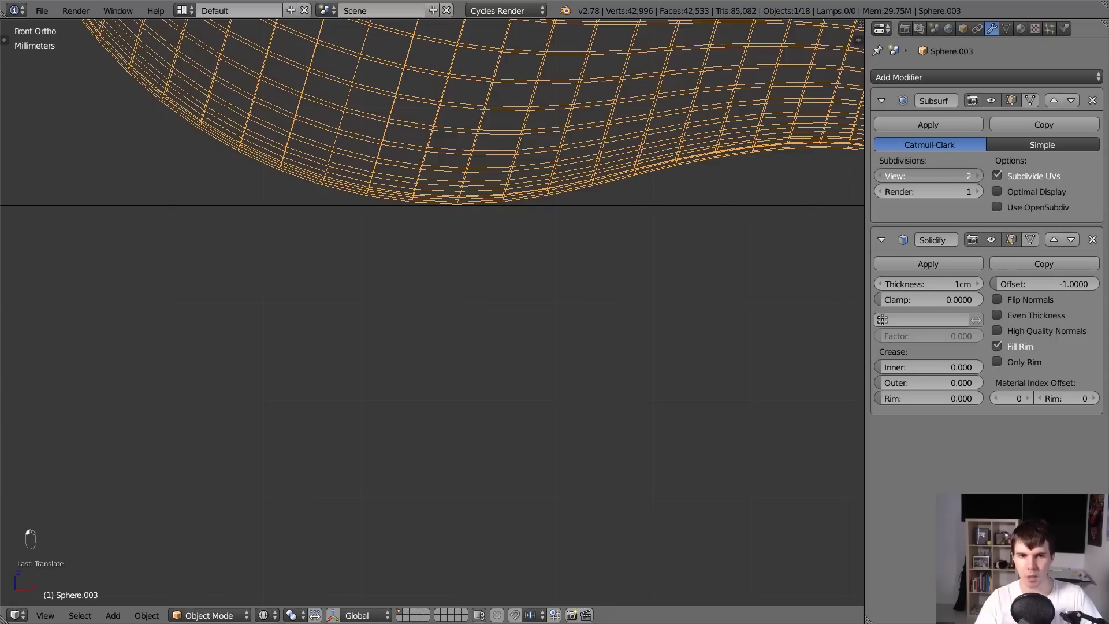
pyautogui.keyDown('shift'); pyautogui.moveTo(609, 204); pyautogui.dragTo(545, 286, button='middle'); pyautogui.keyUp('shift')
pyautogui.click(977, 176)
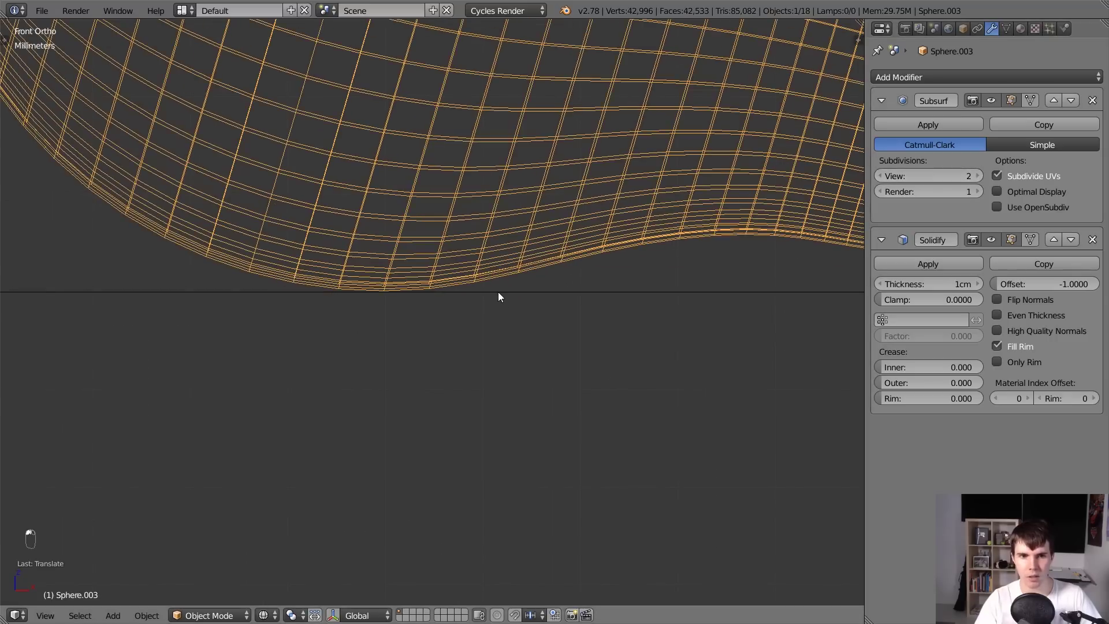
# Select all parts of the lying bulb and move it about 23 cm along negative X, away from the upright bulb.
pyautogui.scroll(-6, 476, 368)
pyautogui.press('b')
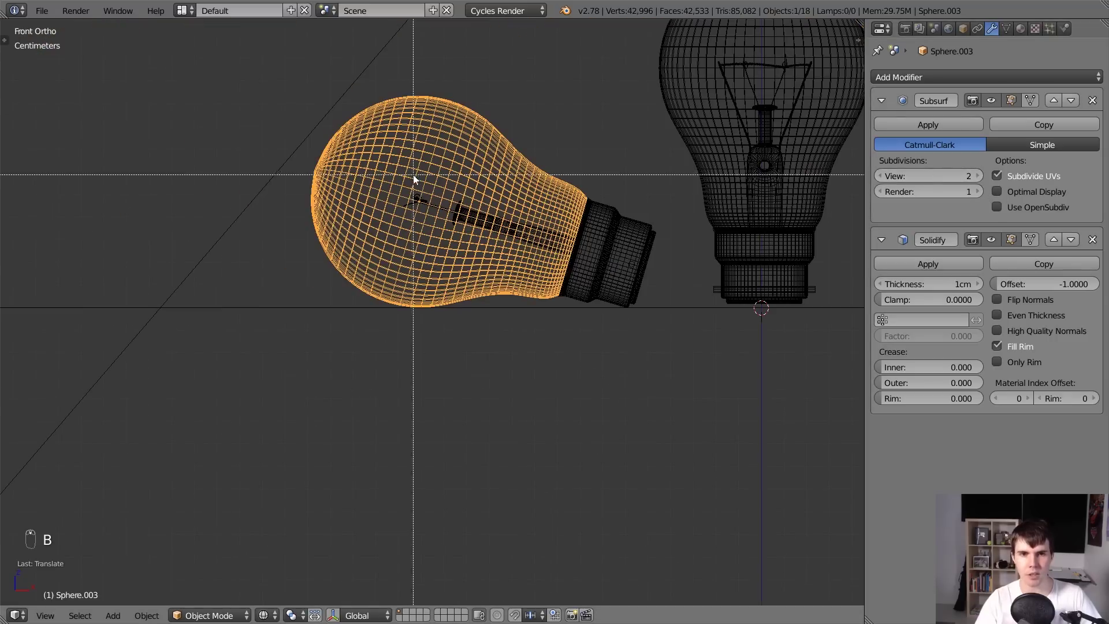
pyautogui.moveTo(386, 147); pyautogui.dragTo(657, 293)
pyautogui.moveTo(657, 293); pyautogui.dragTo(338, 310, button='middle')
pyautogui.press('z')
pyautogui.press('KP_7')
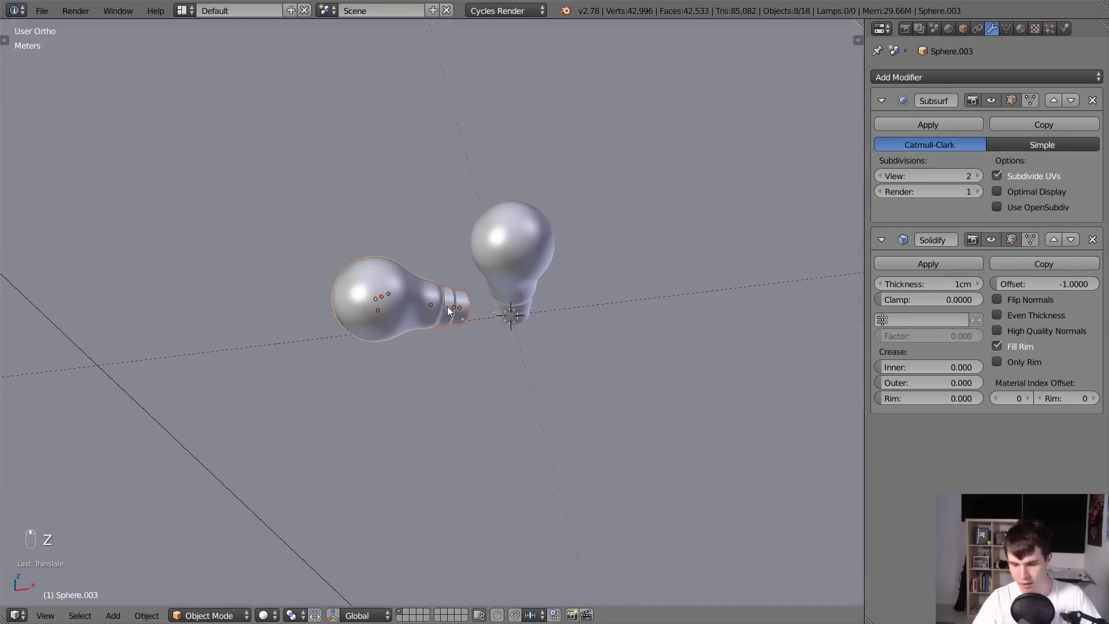
pyautogui.press('KP_0')
pyautogui.press('g')
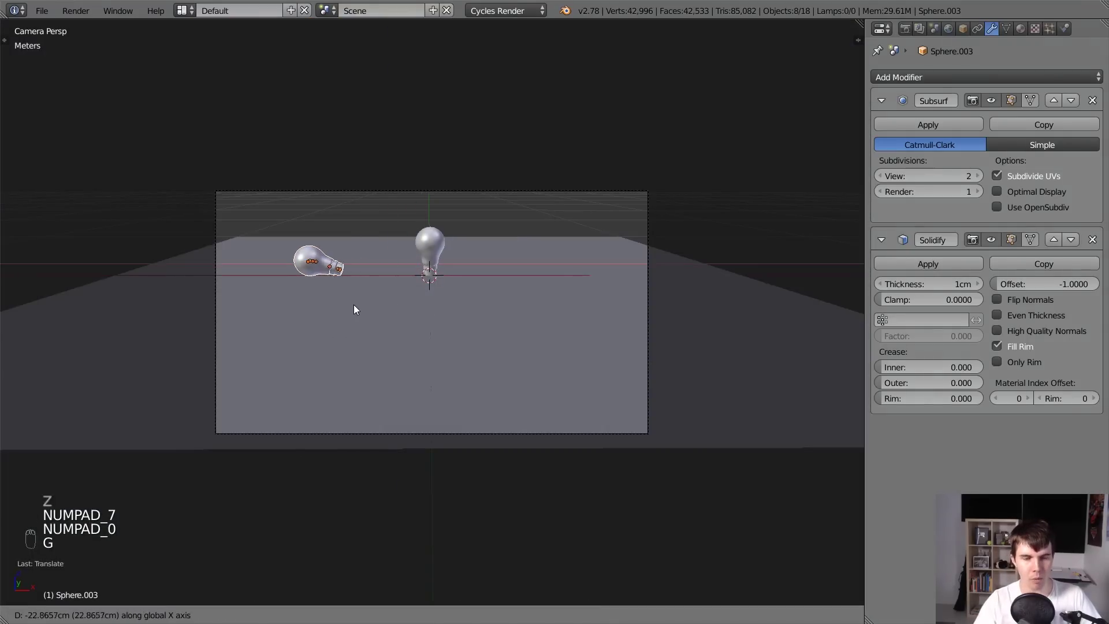
pyautogui.click(355, 307)
# Select all parts of the upright bulb without the floor and rotate it -90° about its vertical axis.
pyautogui.press('z')
pyautogui.press('a')
pyautogui.press('b')
pyautogui.moveTo(385, 84); pyautogui.dragTo(503, 277)
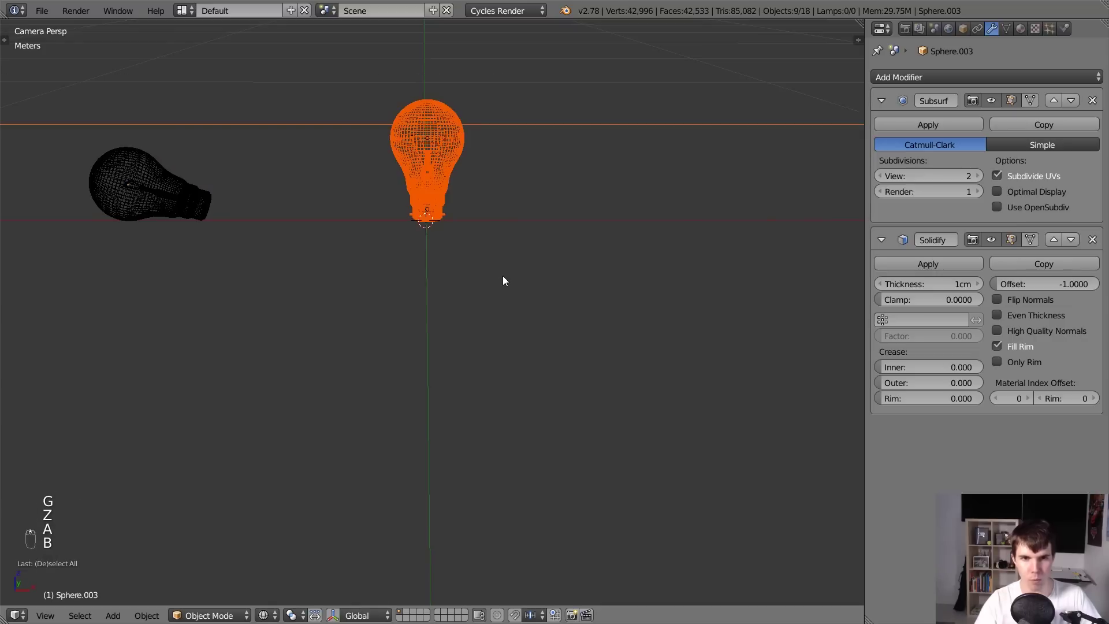
pyautogui.press('b')
pyautogui.rightClick(623, 118)
pyautogui.press('KP_7')
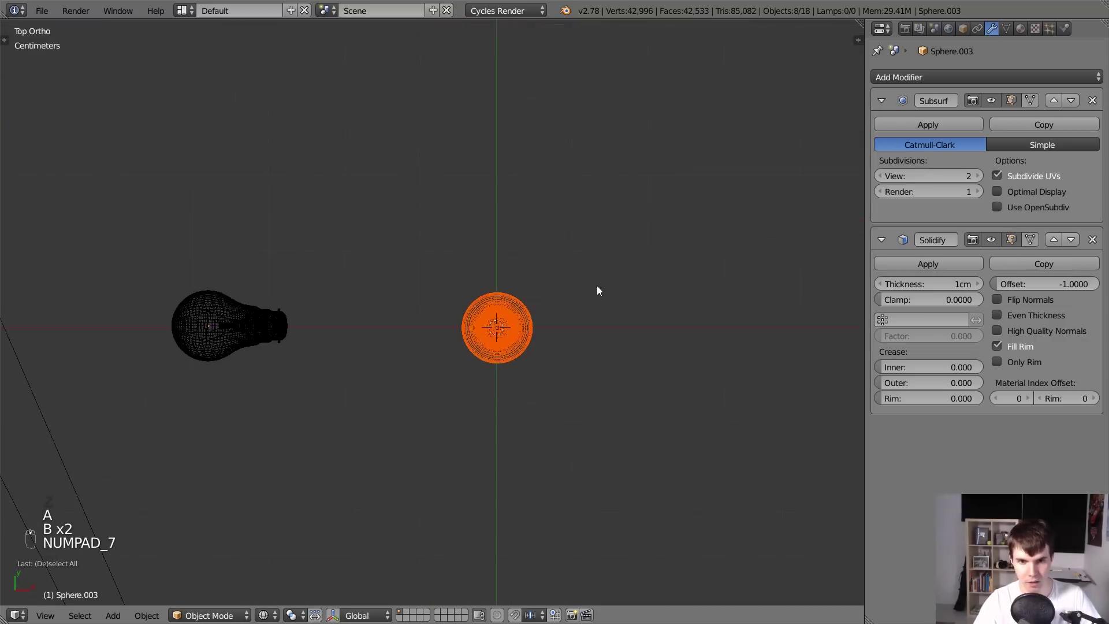
pyautogui.press('r')
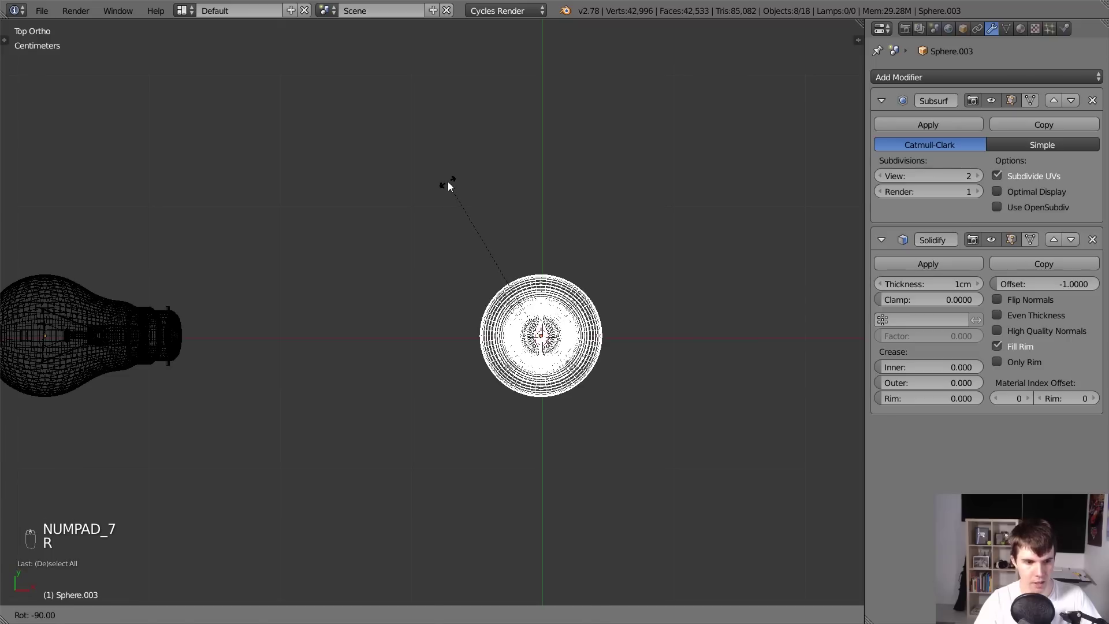
pyautogui.click(449, 186)
# Rotate the upright bulb onto its side in the front view and lower it onto the floor line.
pyautogui.press('KP_1')
pyautogui.press('r')
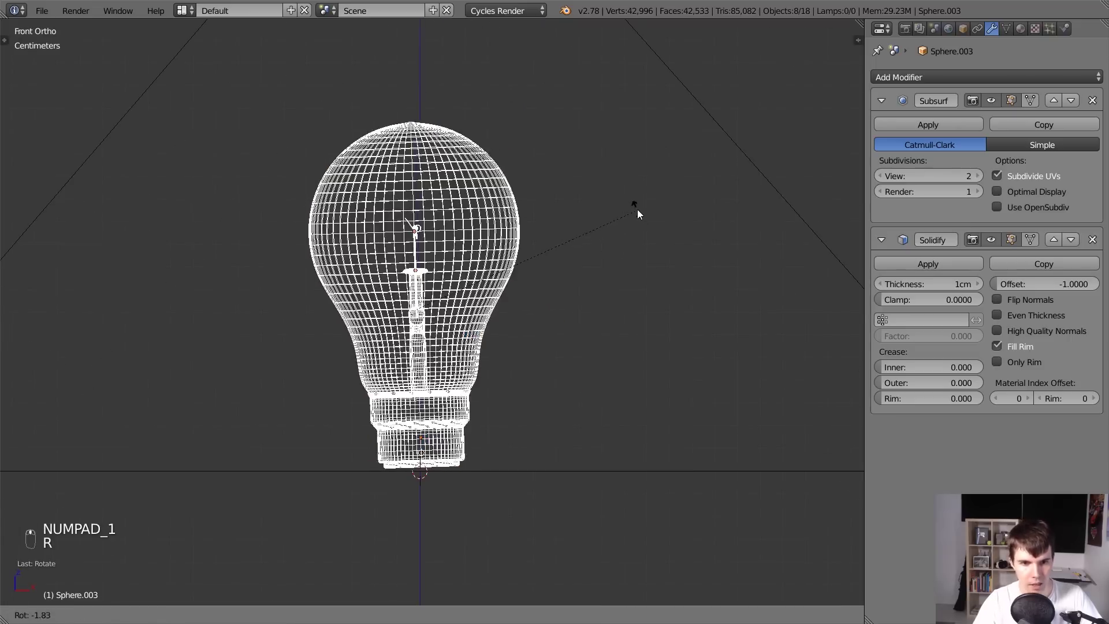
pyautogui.rightClick(381, 135)
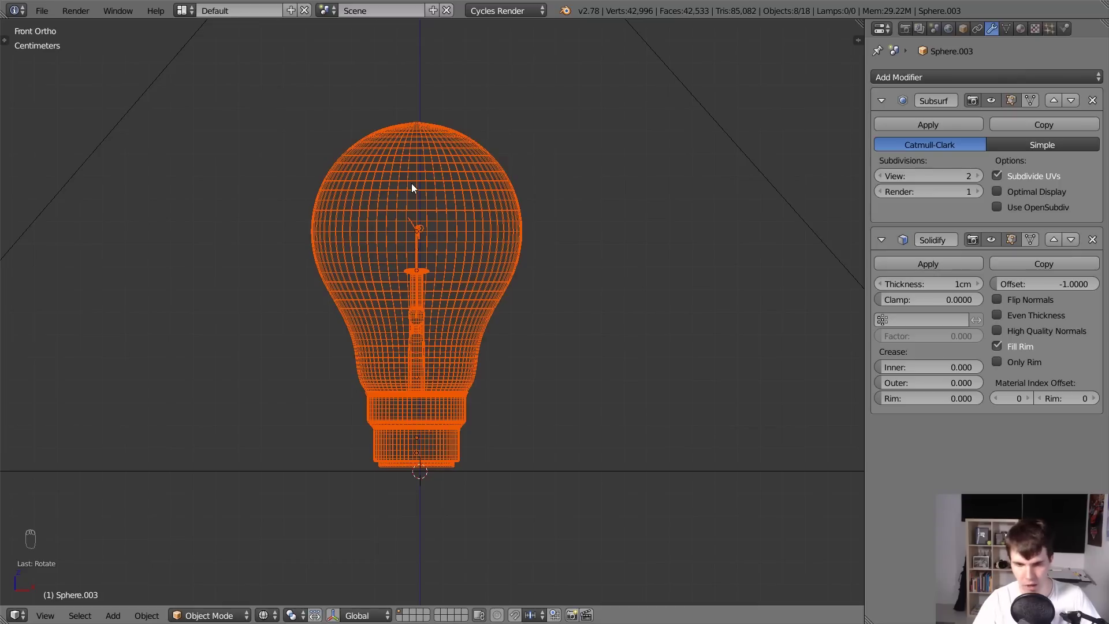
pyautogui.press('r')
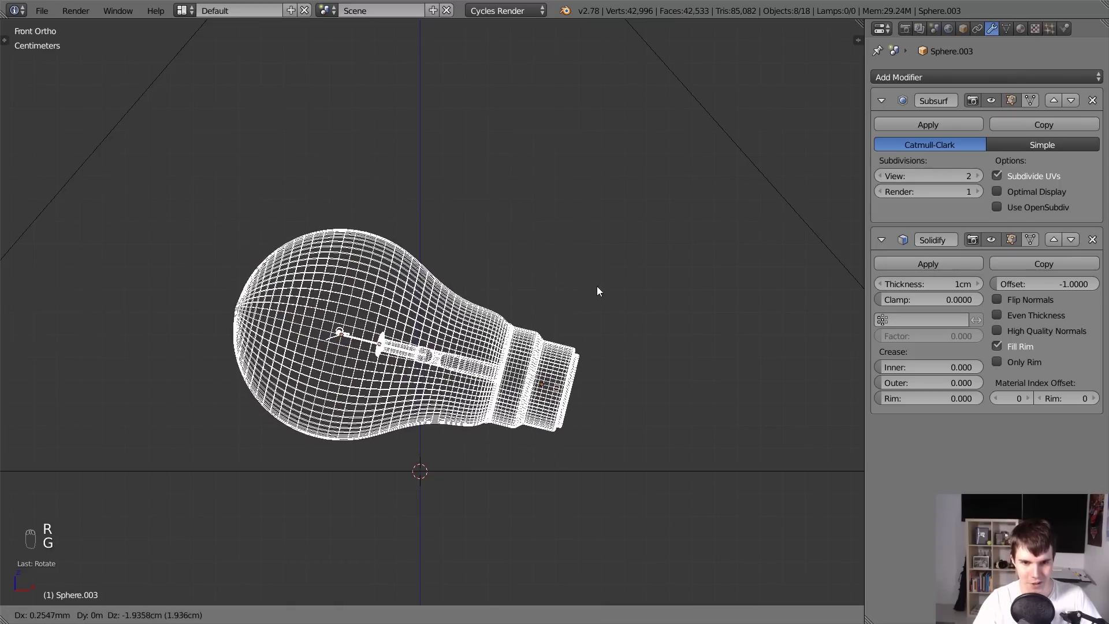
pyautogui.click(597, 290)
pyautogui.press('g')
pyautogui.click(595, 286)
# Refine the tilt of the newly laid bulb and shift it so its glass and cap edge meet the floor line.
pyautogui.scroll(2, 635, 232)
pyautogui.press('r')
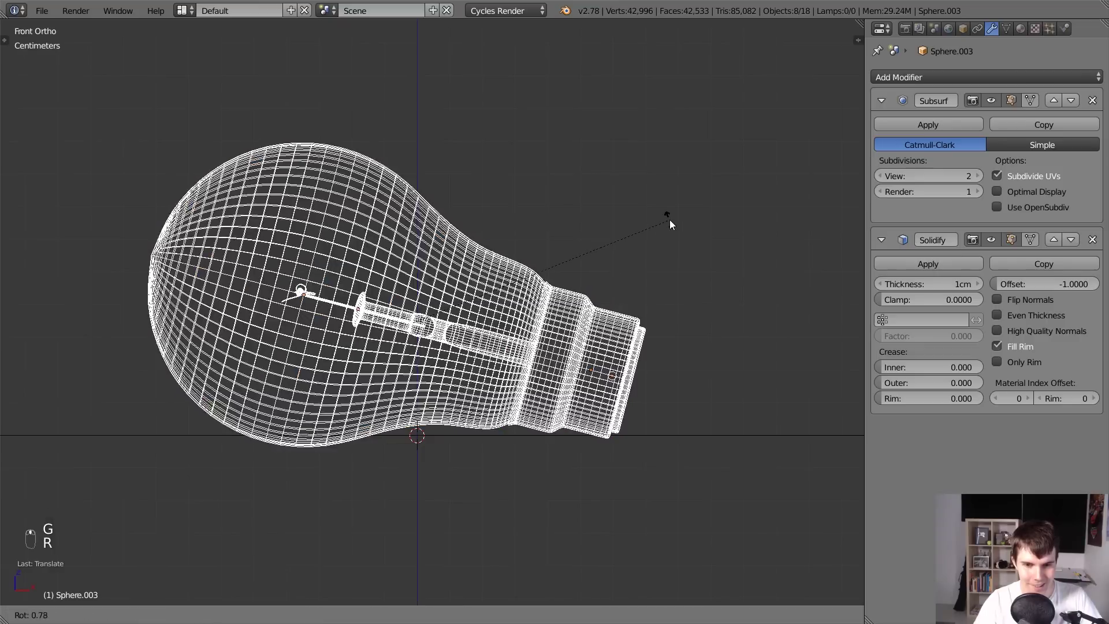
pyautogui.click(679, 231)
pyautogui.press('r')
pyautogui.click(663, 225)
pyautogui.keyDown('shift'); pyautogui.scroll(-5, 663, 222); pyautogui.keyUp('shift')
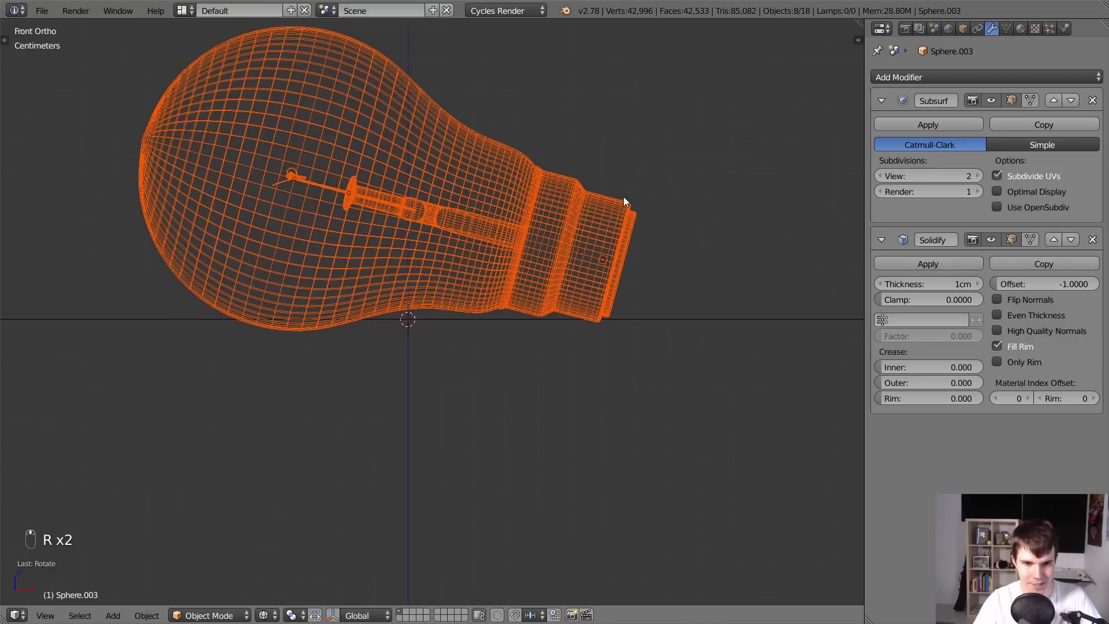
pyautogui.scroll(2, 624, 203)
pyautogui.press('g')
pyautogui.click(691, 123)
# Make small tilt and global Z height corrections until the bulb's glass and cap edge both rest on the floor line.
pyautogui.press('r')
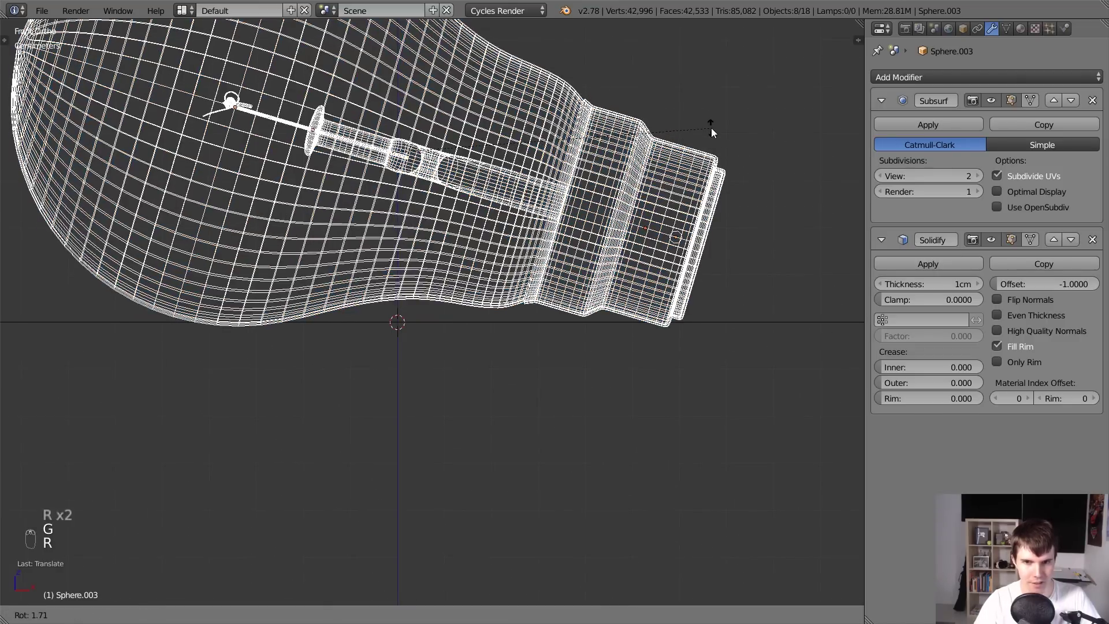
pyautogui.click(709, 133)
pyautogui.press('g')
pyautogui.press('z')
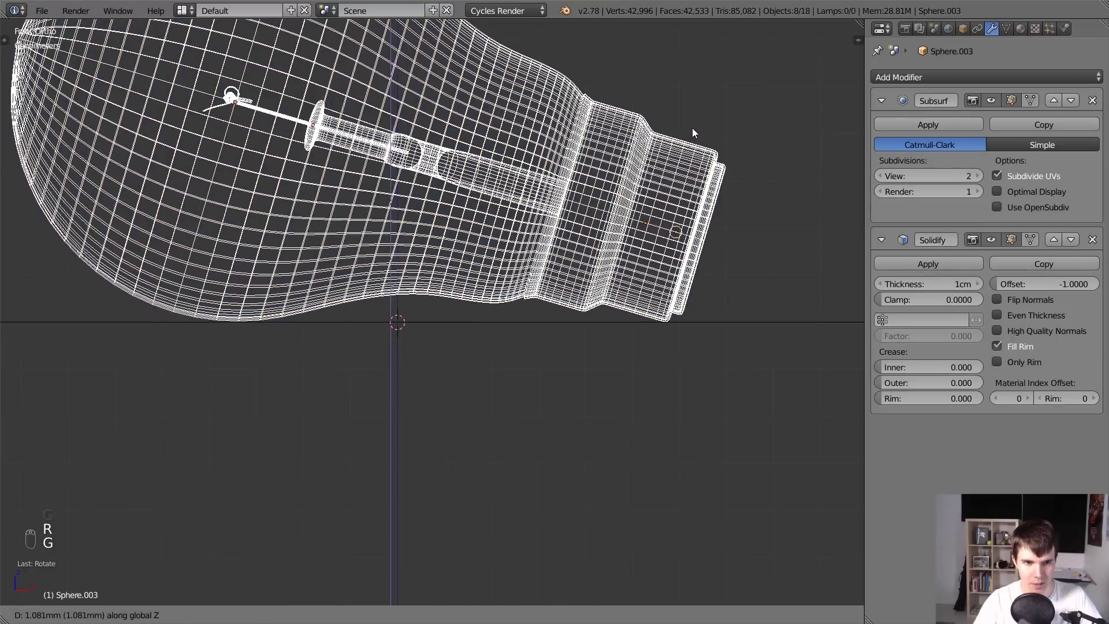
pyautogui.click(692, 127)
pyautogui.press('r')
pyautogui.click(698, 118)
pyautogui.press('g')
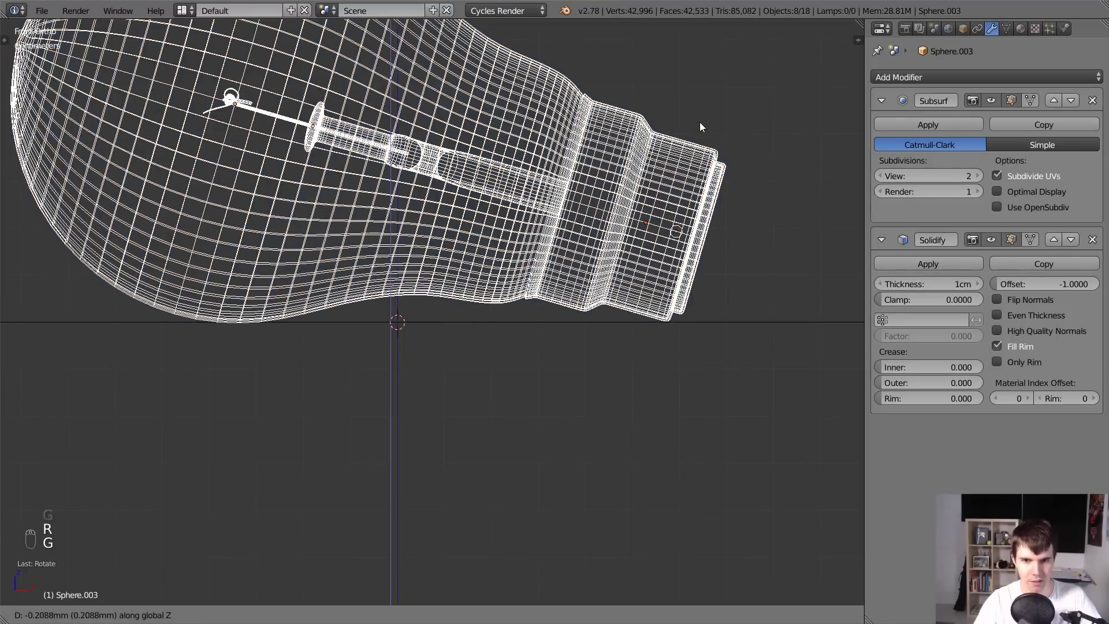
pyautogui.click(703, 126)
pyautogui.scroll(-3, 665, 284)
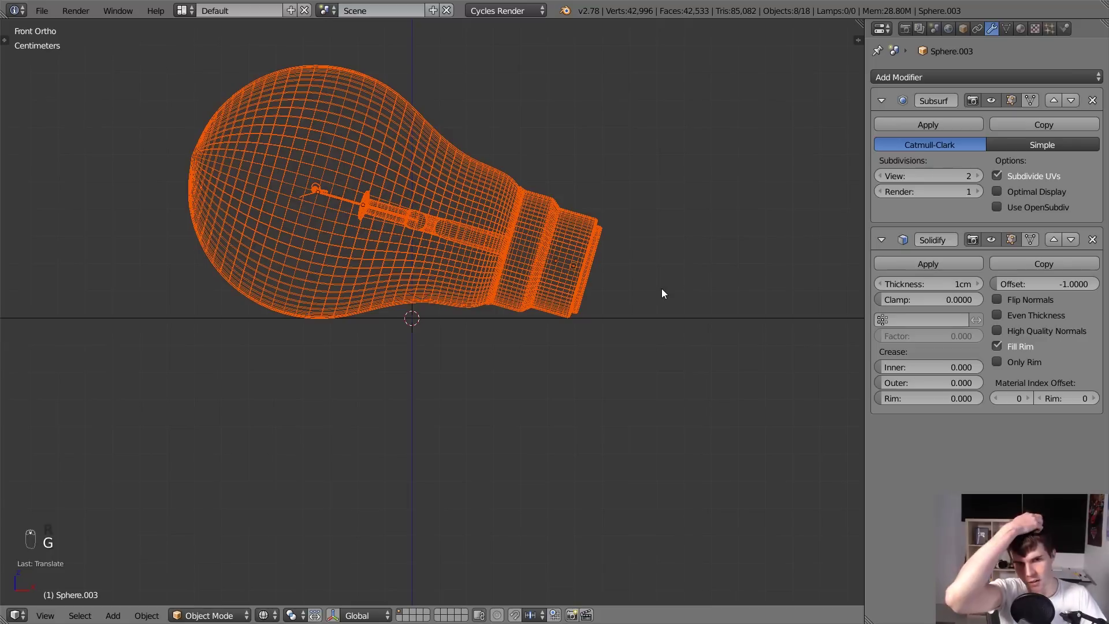
# Examine how both lying bulbs sit on the floor from the front, angled, top and camera views, in wireframe and solid shading.
pyautogui.scroll(2, 662, 294)
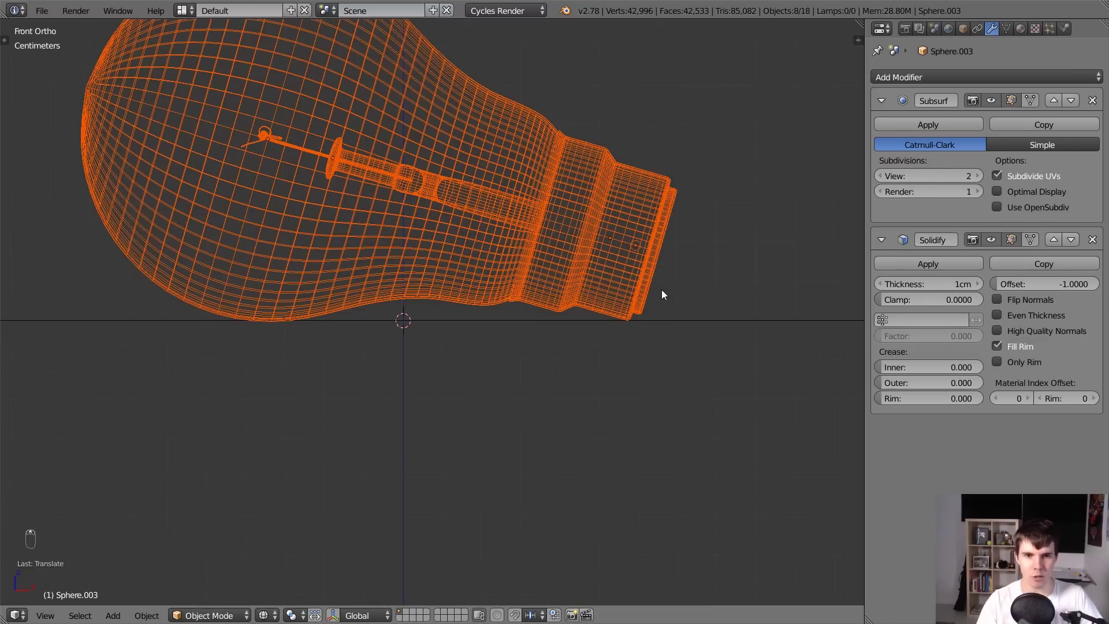
pyautogui.scroll(-2, 661, 291)
pyautogui.moveTo(565, 401); pyautogui.dragTo(517, 437, button='middle')
pyautogui.scroll(3, 515, 432)
pyautogui.scroll(-3, 516, 434)
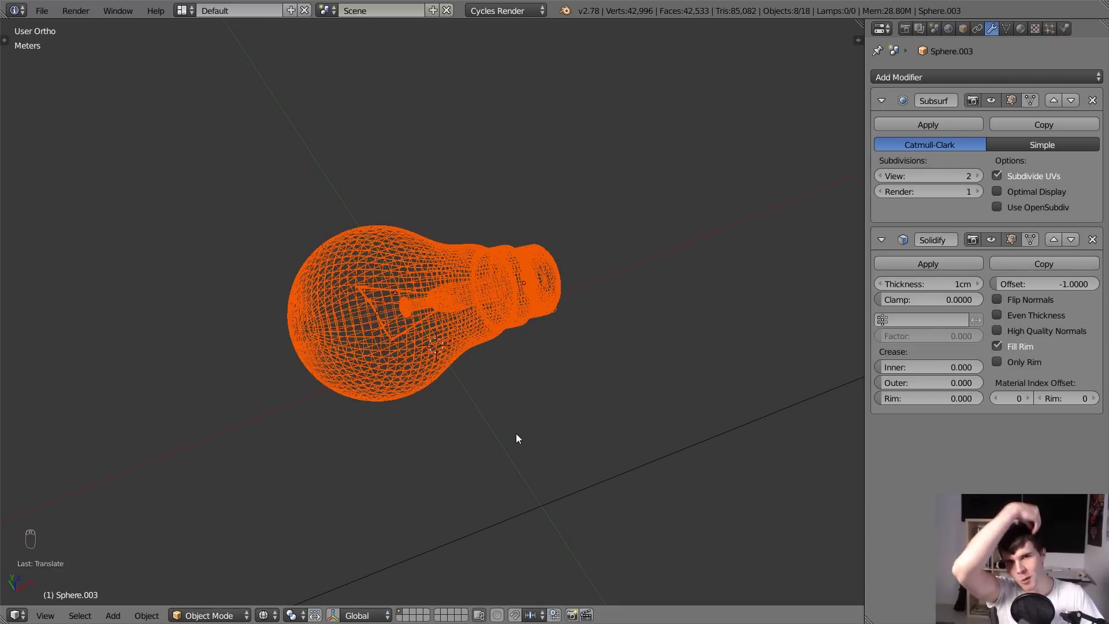
pyautogui.scroll(-2, 519, 435)
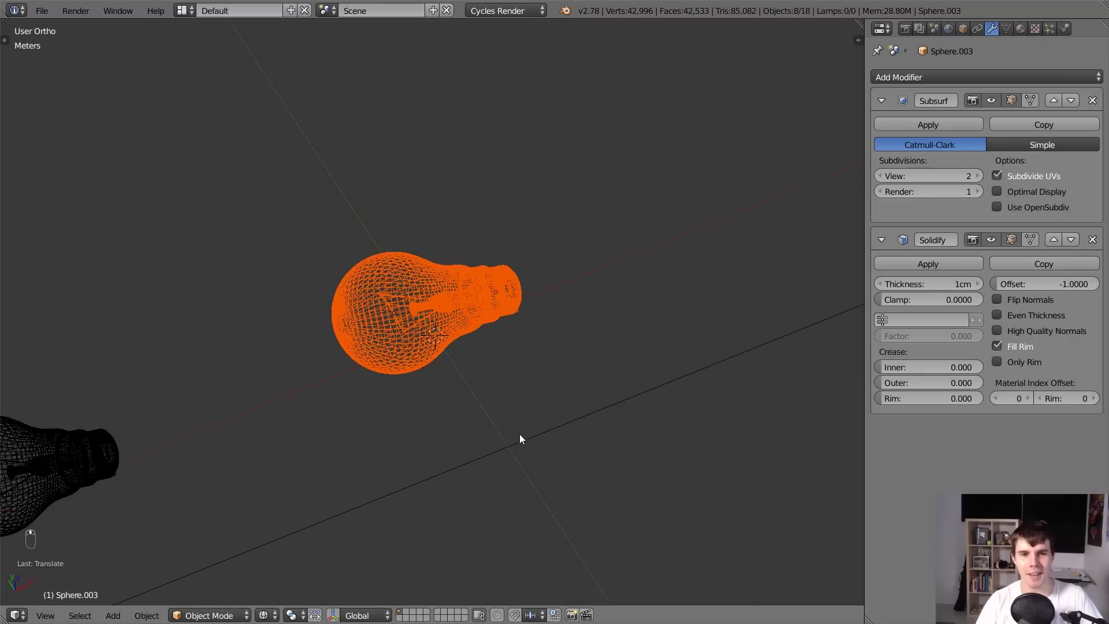
pyautogui.moveTo(519, 434); pyautogui.dragTo(452, 428, button='middle')
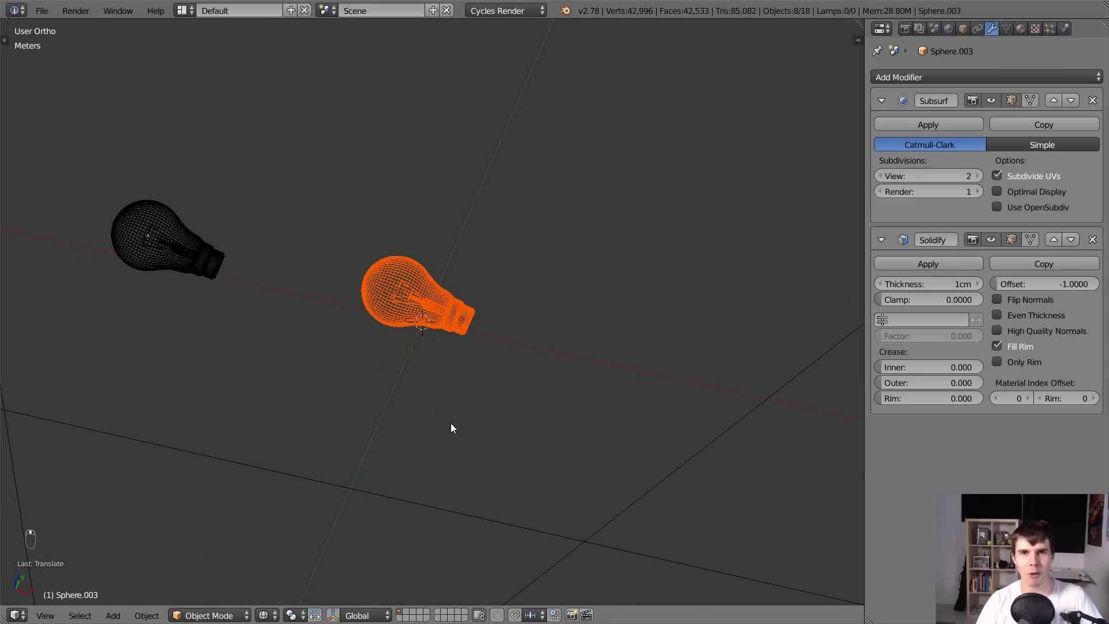
pyautogui.press('KP_0')
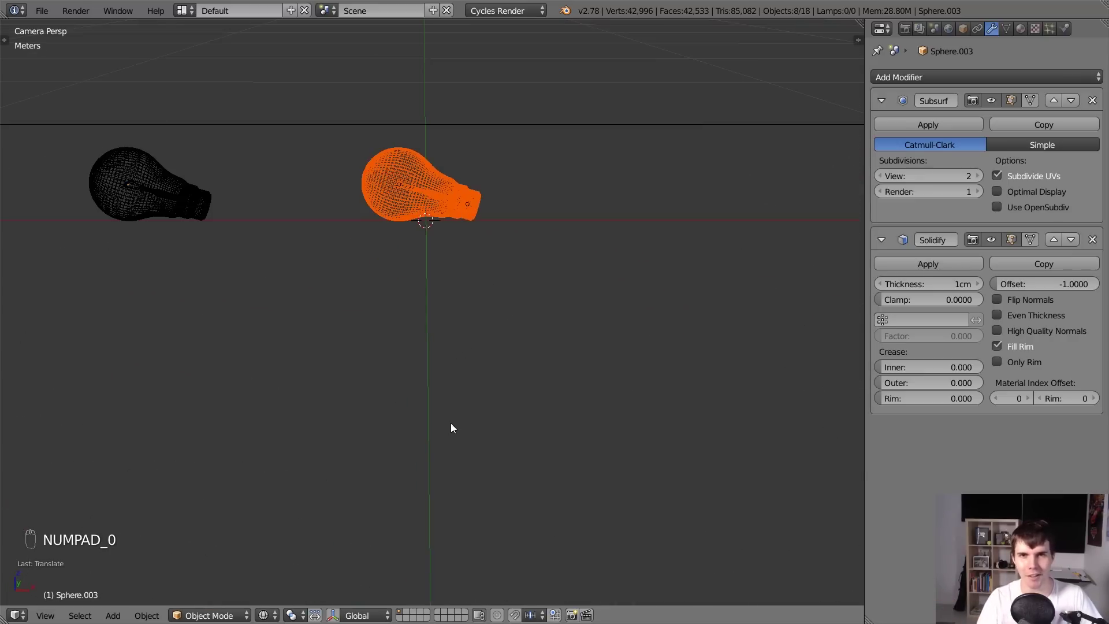
pyautogui.press('KP_7')
pyautogui.press('z')
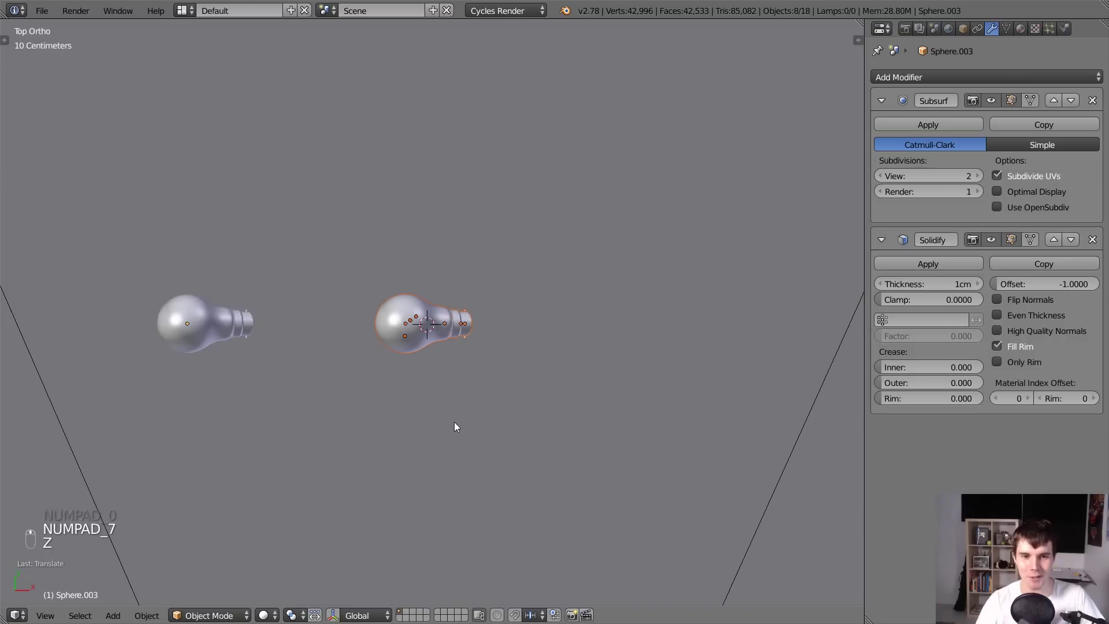
pyautogui.scroll(6, 514, 419)
pyautogui.press('z')
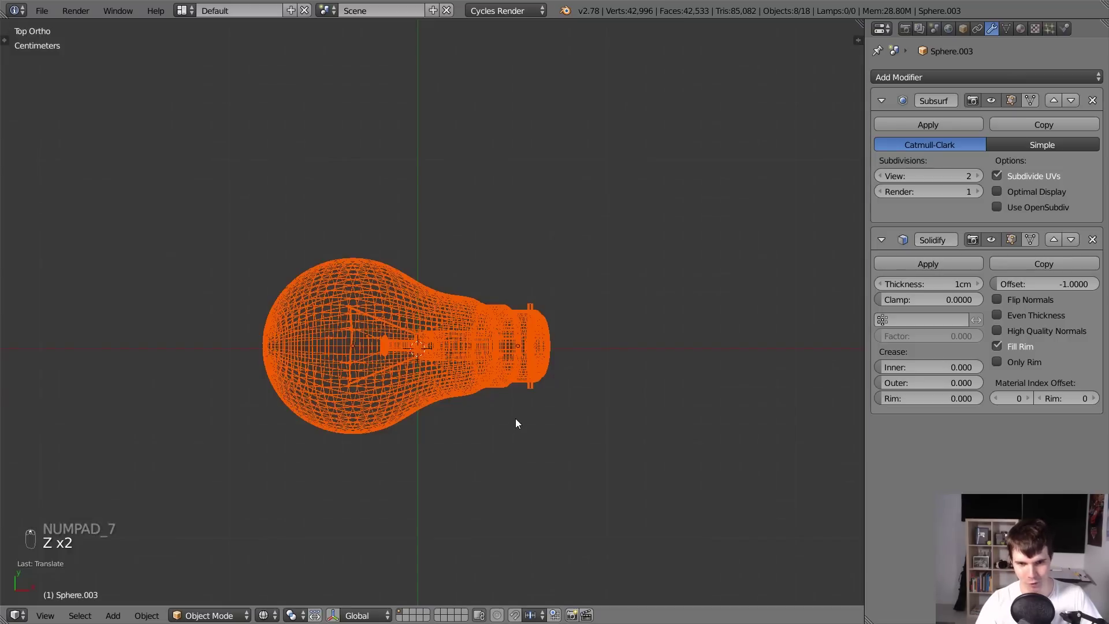
pyautogui.press('KP_0')
pyautogui.press('z')
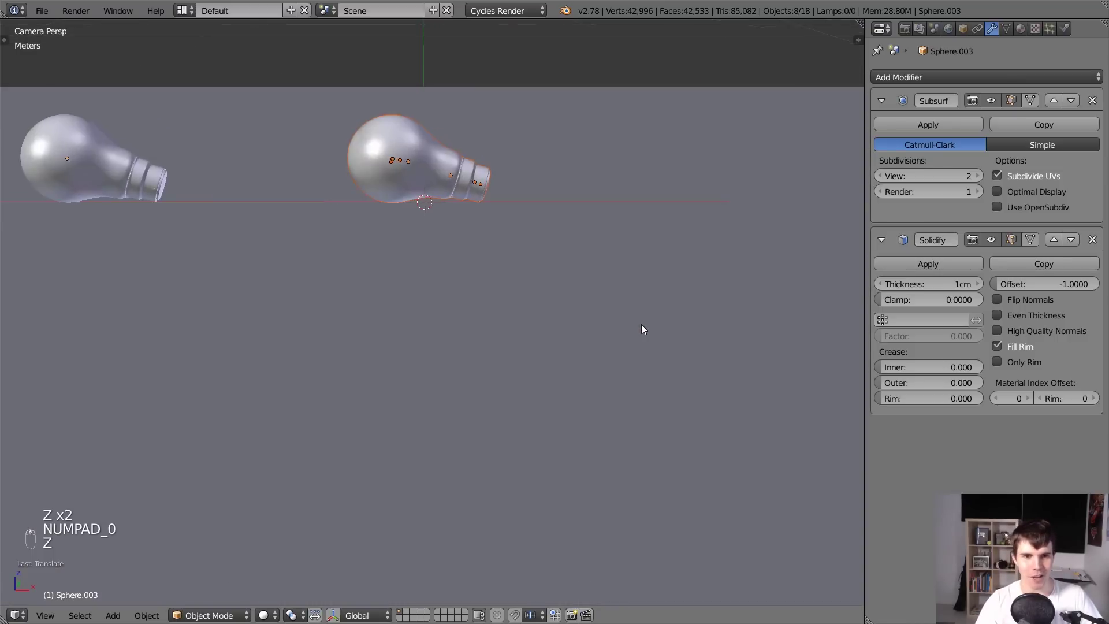
pyautogui.scroll(-3, 643, 330)
pyautogui.press('z')
# Select all parts of the bulb at the scene centre, leaving out the floor.
pyautogui.moveTo(520, 327)
pyautogui.mouseDown(button='middle')
pyautogui.moveTo(577, 389)
pyautogui.moveTo(495, 299)
pyautogui.mouseUp(button='middle')
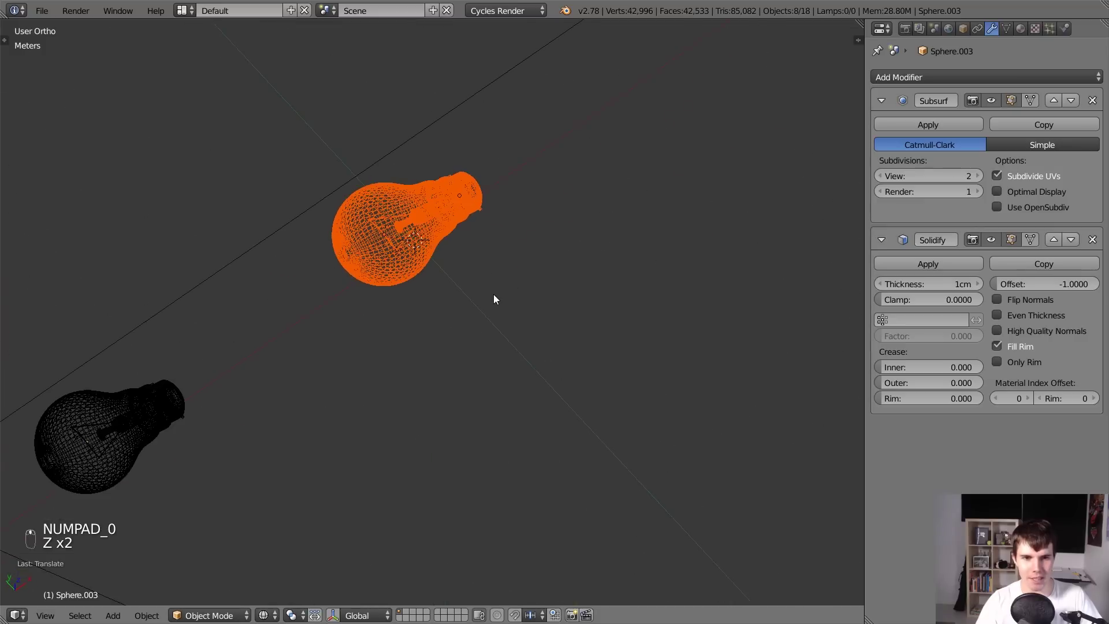
pyautogui.rightClick(405, 258)
pyautogui.scroll(1, 410, 261)
pyautogui.press('b')
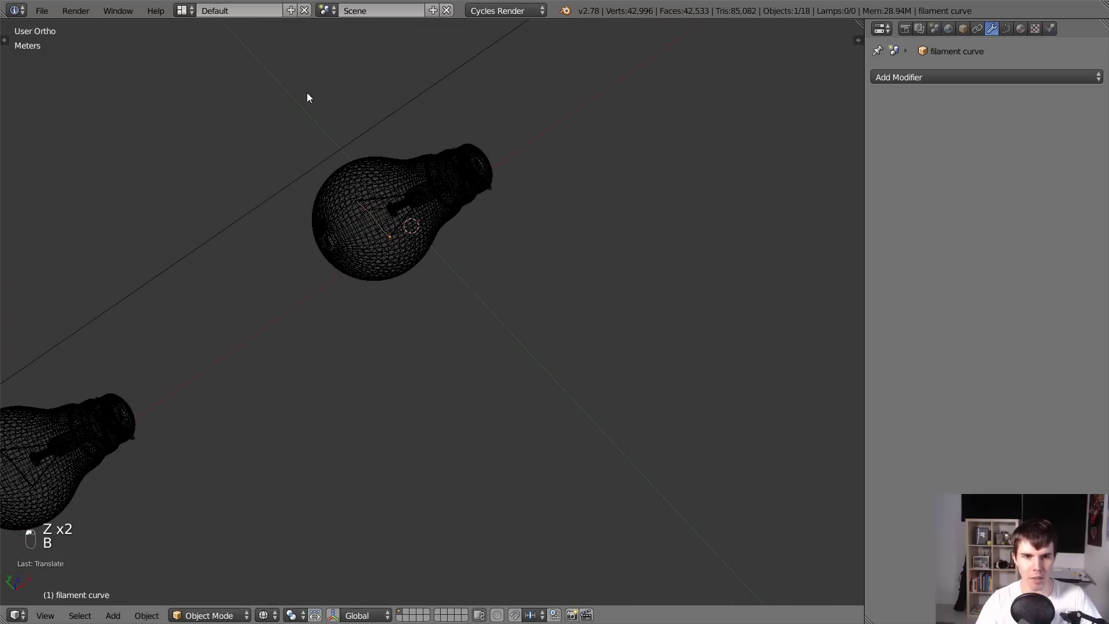
pyautogui.moveTo(307, 93); pyautogui.dragTo(542, 333)
pyautogui.scroll(-6, 508, 329)
pyautogui.press('b')
pyautogui.moveTo(505, 186); pyautogui.dragTo(606, 268)
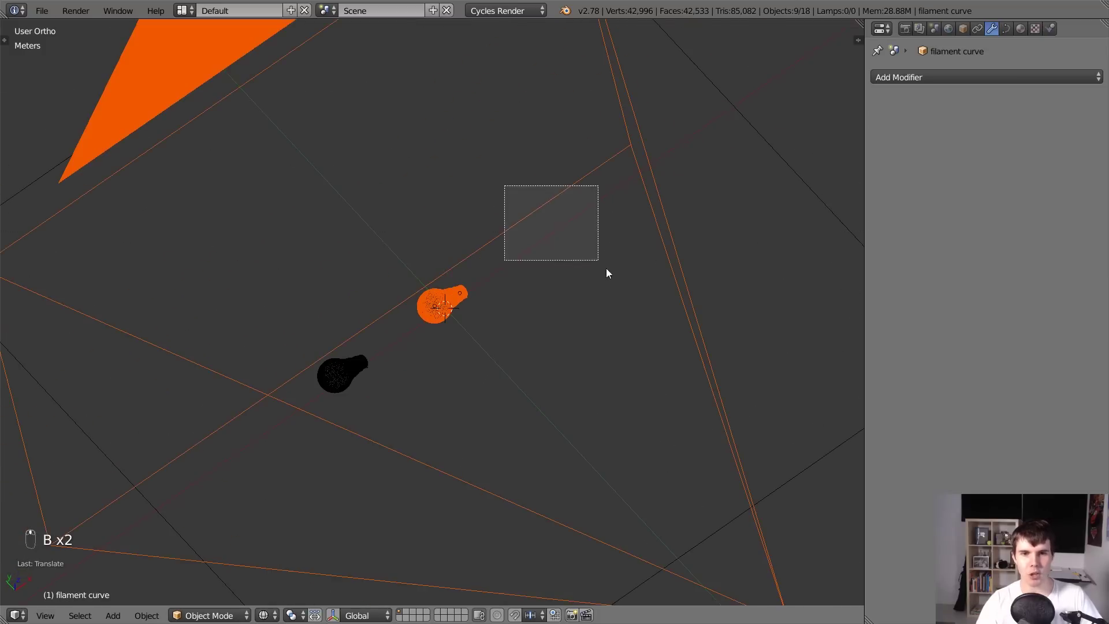
pyautogui.moveTo(605, 268); pyautogui.dragTo(612, 272, button='middle')
pyautogui.scroll(-3, 634, 285)
pyautogui.scroll(9, 503, 362)
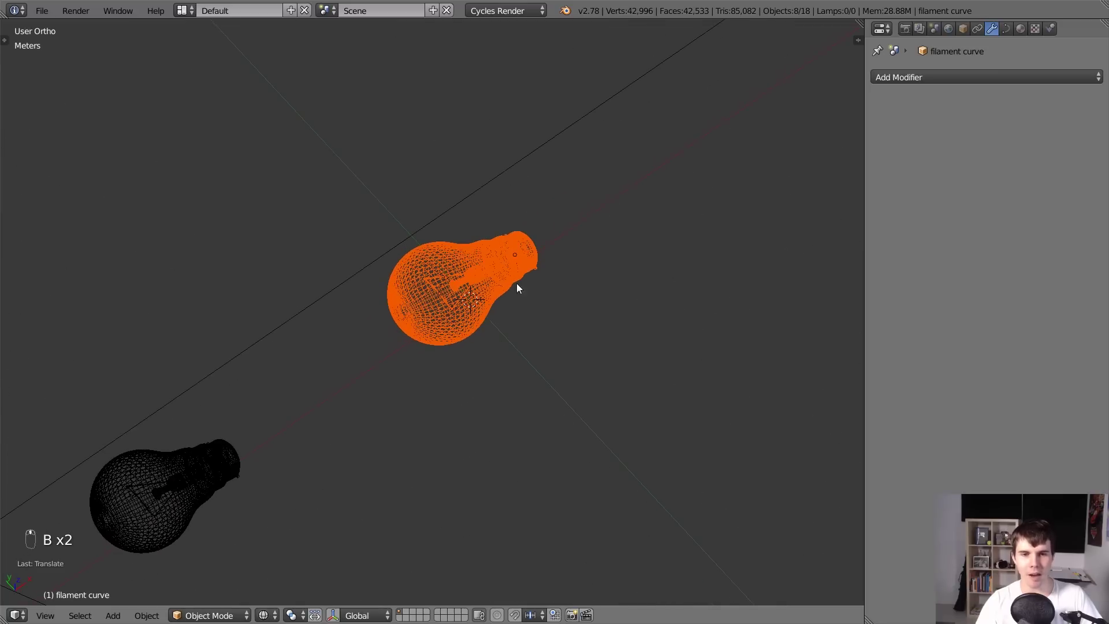
# Make the centre bulb's glass the active object and parent its other parts to it with Object (Keep Transform).
pyautogui.keyDown('shift'); pyautogui.rightClick(453, 323); pyautogui.keyUp('shift')
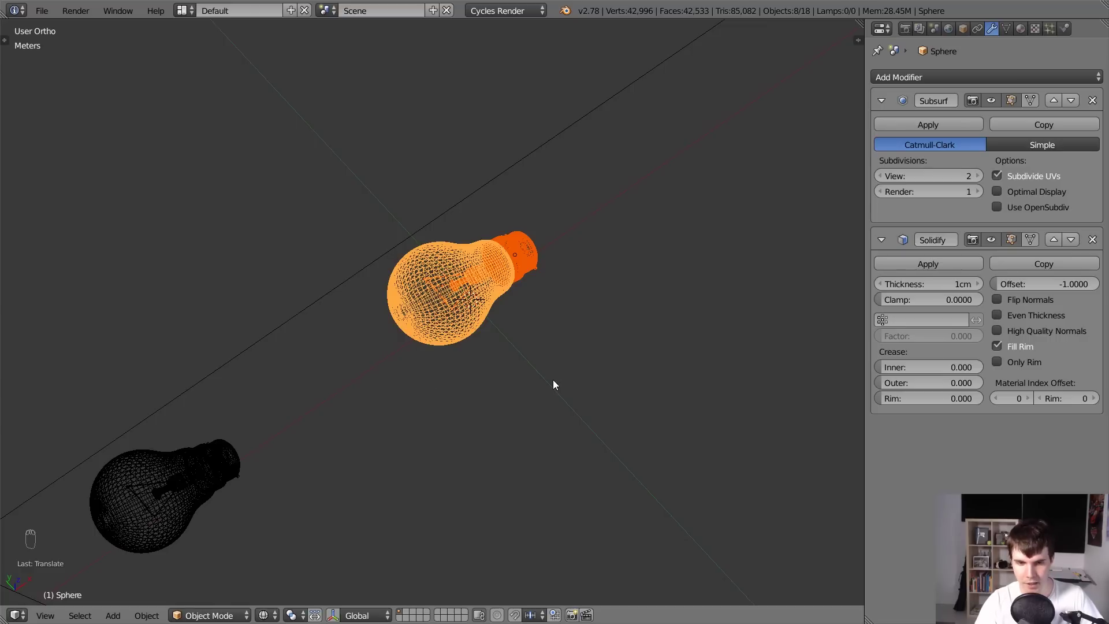
pyautogui.scroll(3, 372, 209)
pyautogui.press('c')
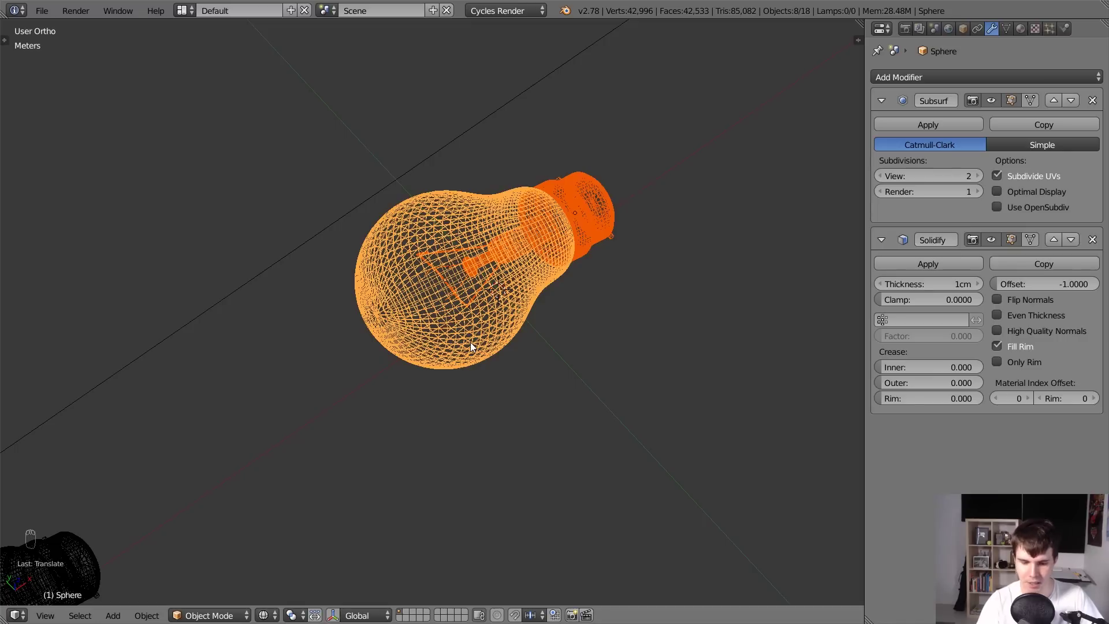
pyautogui.hotkey('ctrl', 'p')
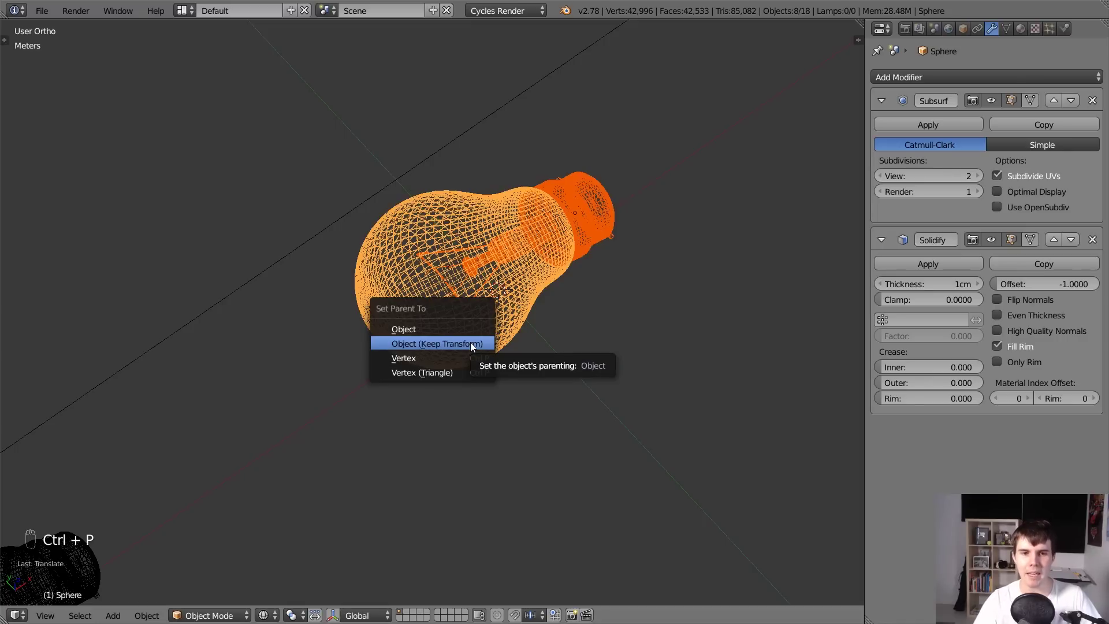
pyautogui.click(470, 345)
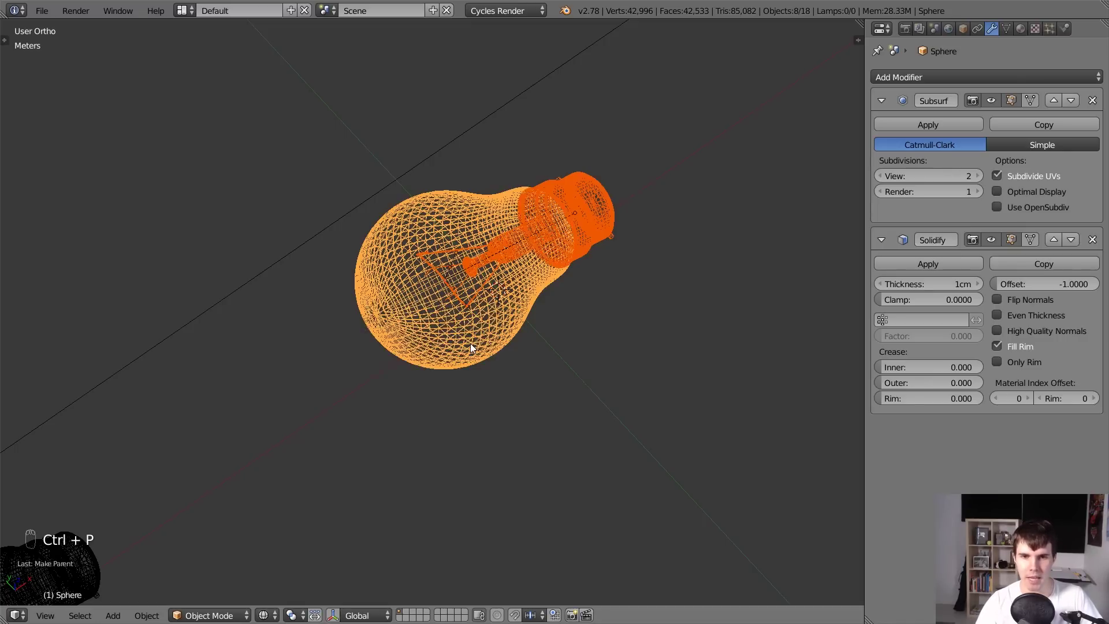
# Test-move the centre bulb's glass alone to check that its parented parts follow, cancelling each move.
pyautogui.rightClick(490, 341)
pyautogui.press('g')
pyautogui.click(548, 364)
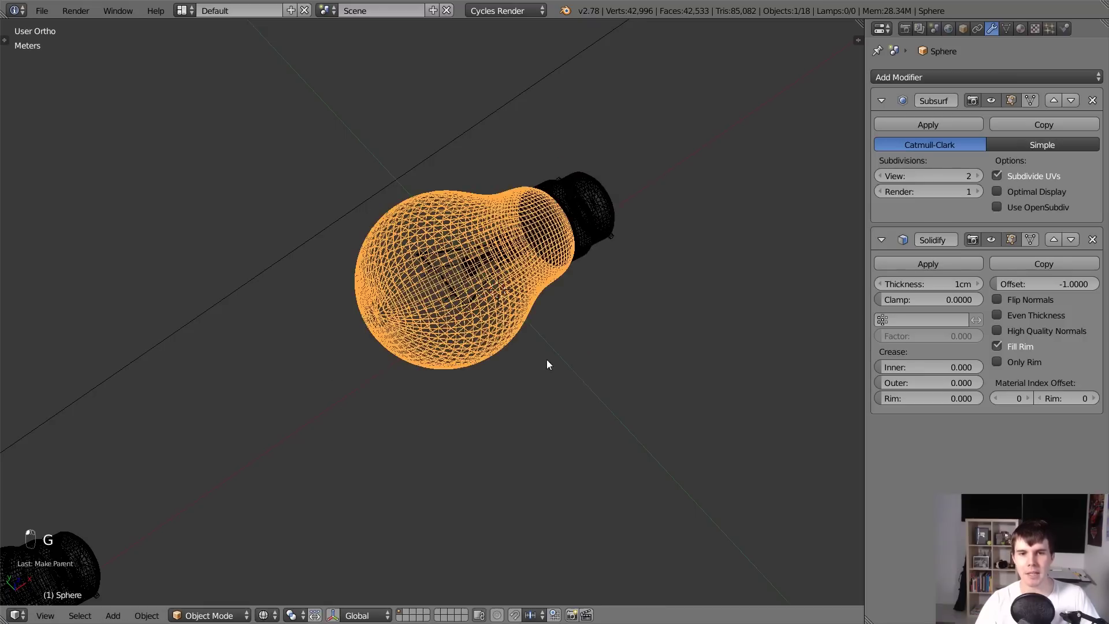
pyautogui.press('g')
pyautogui.rightClick(581, 252)
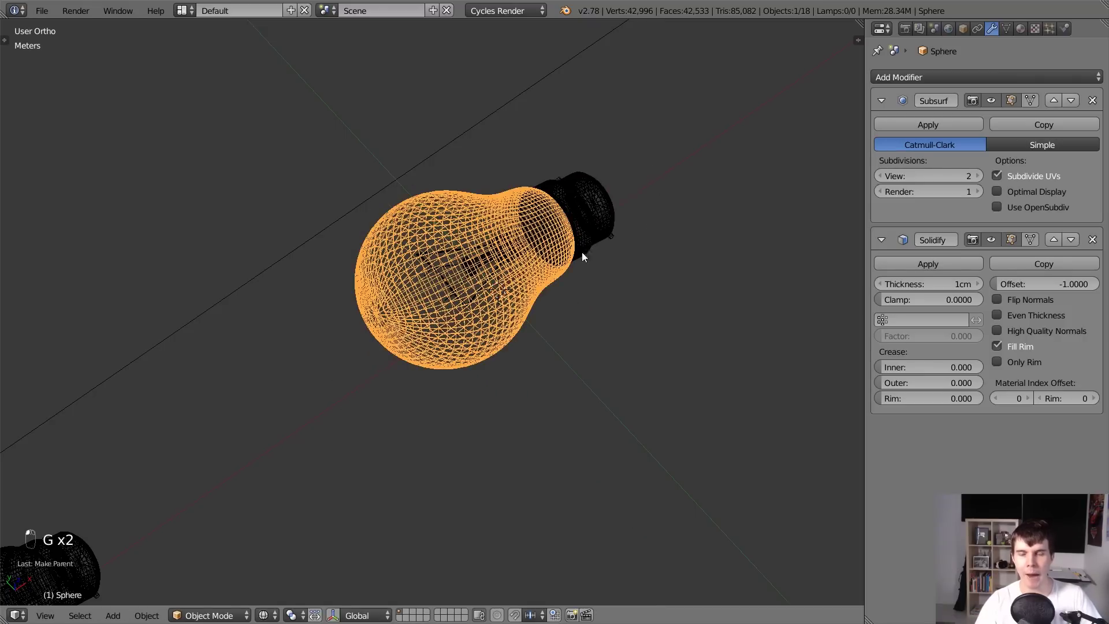
# Select all parts of the other lying bulb with its glass as the active object and open the Make Links choices.
pyautogui.scroll(-6, 505, 330)
pyautogui.keyDown('shift'); pyautogui.moveTo(358, 397); pyautogui.dragTo(469, 351, button='middle'); pyautogui.keyUp('shift')
pyautogui.press('a')
pyautogui.scroll(5, 473, 408)
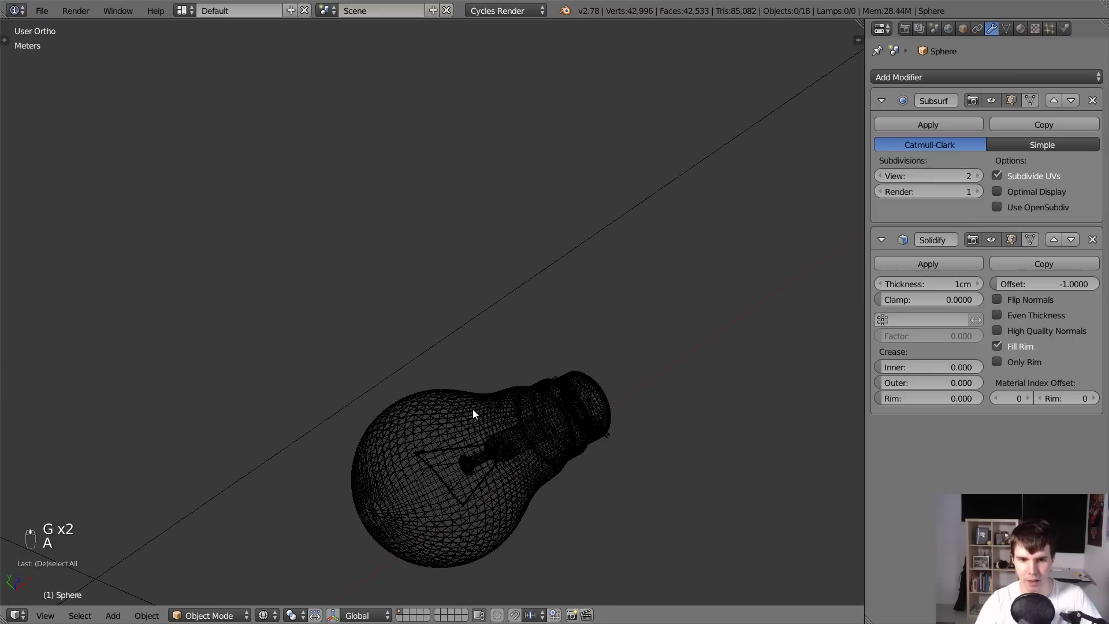
pyautogui.scroll(-3, 453, 442)
pyautogui.press('c')
pyautogui.moveTo(439, 428); pyautogui.dragTo(486, 371)
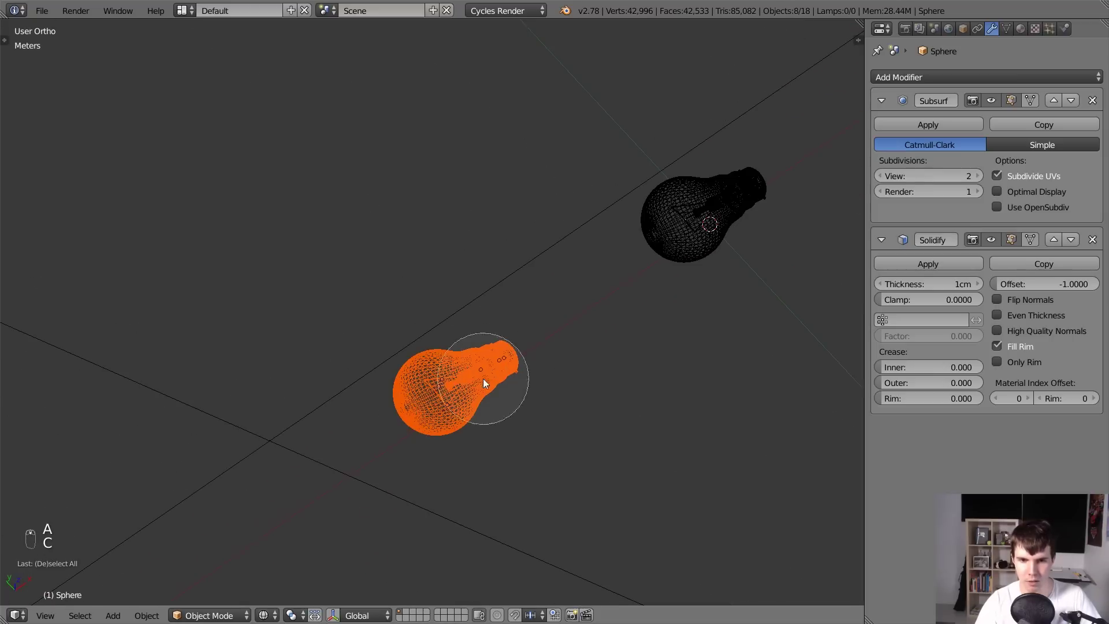
pyautogui.rightClick(483, 383)
pyautogui.scroll(2, 491, 389)
pyautogui.hotkey('ctrl', 'l')
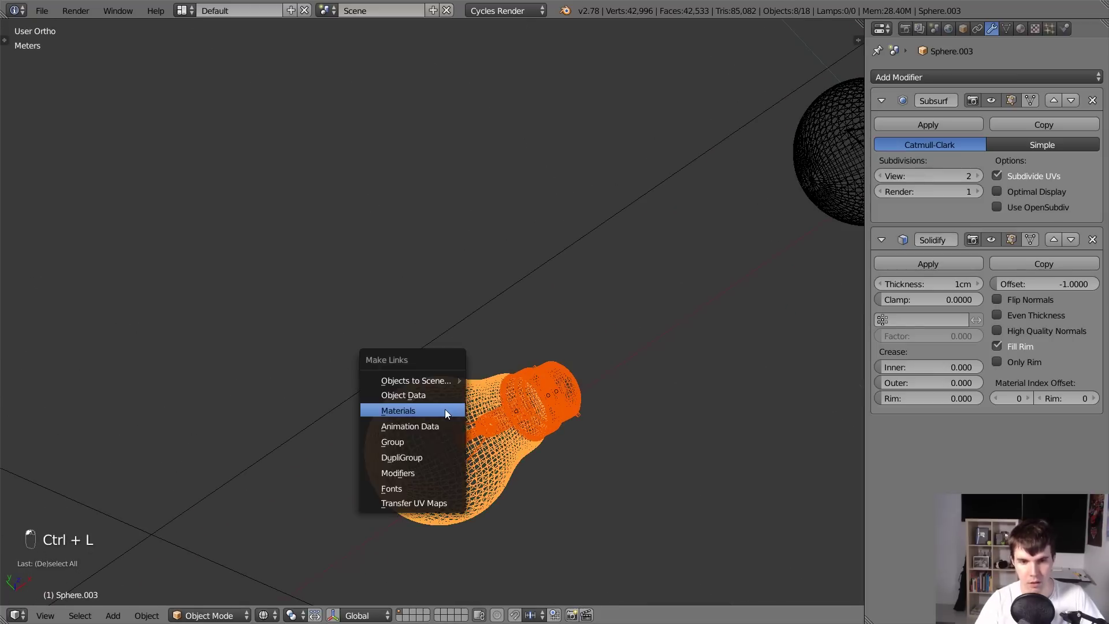
# Parent all selected light bulb parts to the bulb's glass object.
pyautogui.press('Escape')
pyautogui.hotkey('ctrl', 'p')
pyautogui.click(448, 410)
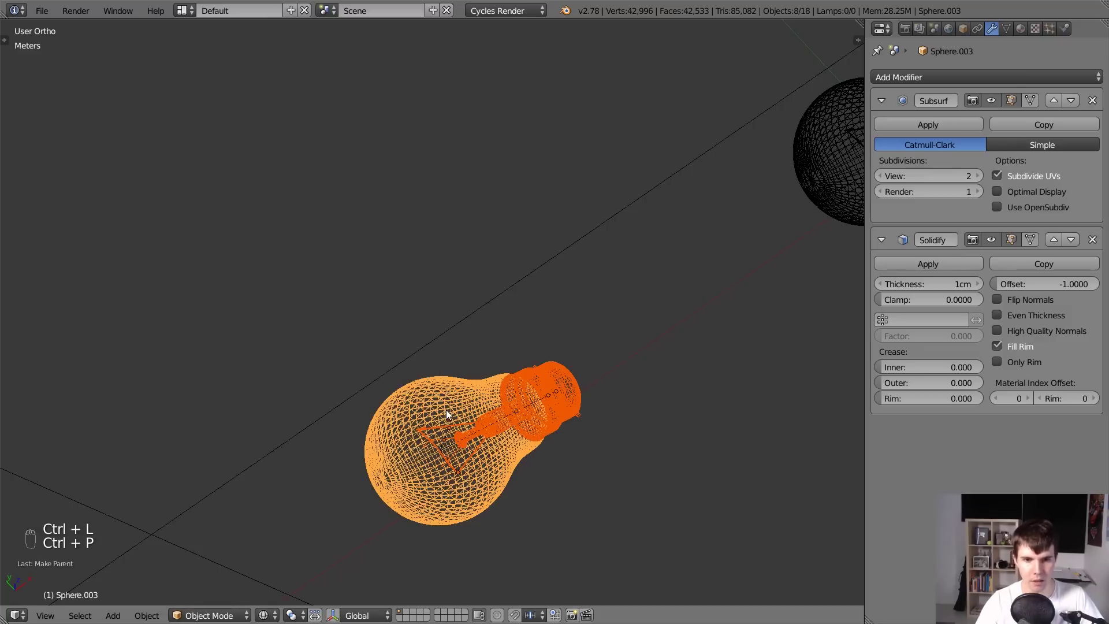
pyautogui.scroll(-3, 496, 385)
pyautogui.press('a')
pyautogui.rightClick(460, 376)
pyautogui.press('g')
pyautogui.click(623, 270)
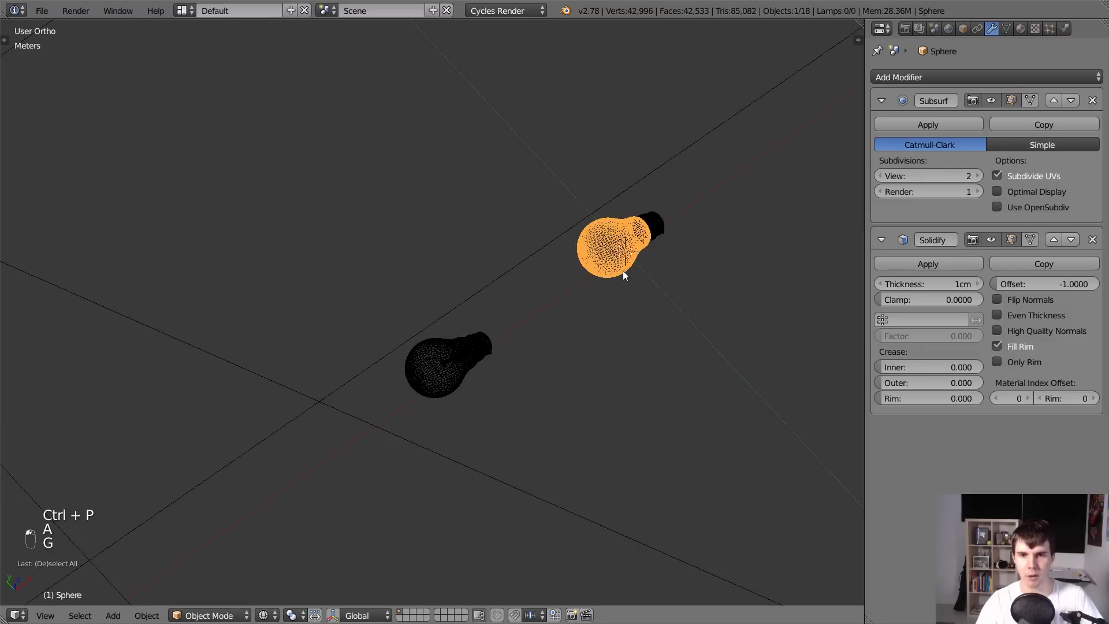
# Switch to the camera view and enable the Thirds composition guide for the camera.
pyautogui.press('KP_0')
pyautogui.press('z')
pyautogui.press('g')
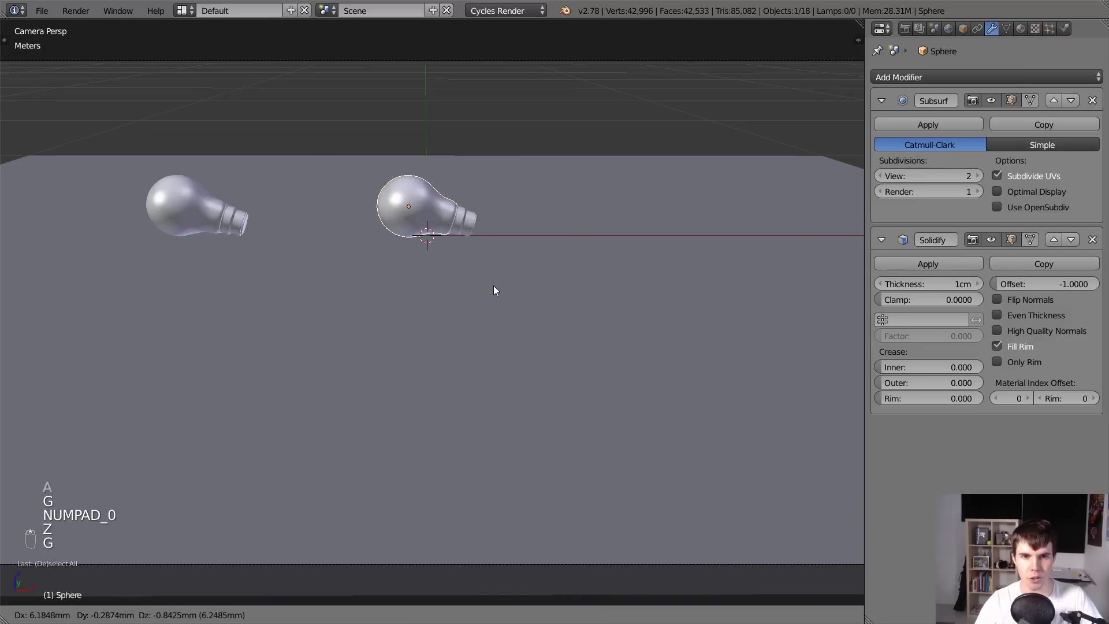
pyautogui.rightClick(492, 287)
pyautogui.scroll(-3, 491, 287)
pyautogui.scroll(1, 503, 286)
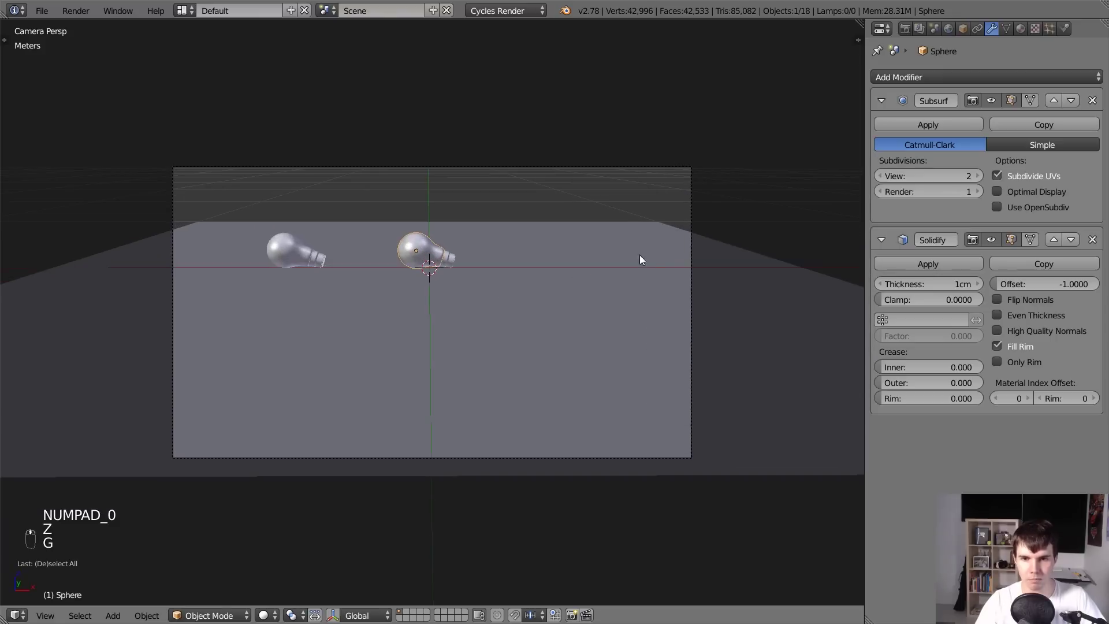
pyautogui.rightClick(691, 268)
pyautogui.press('z')
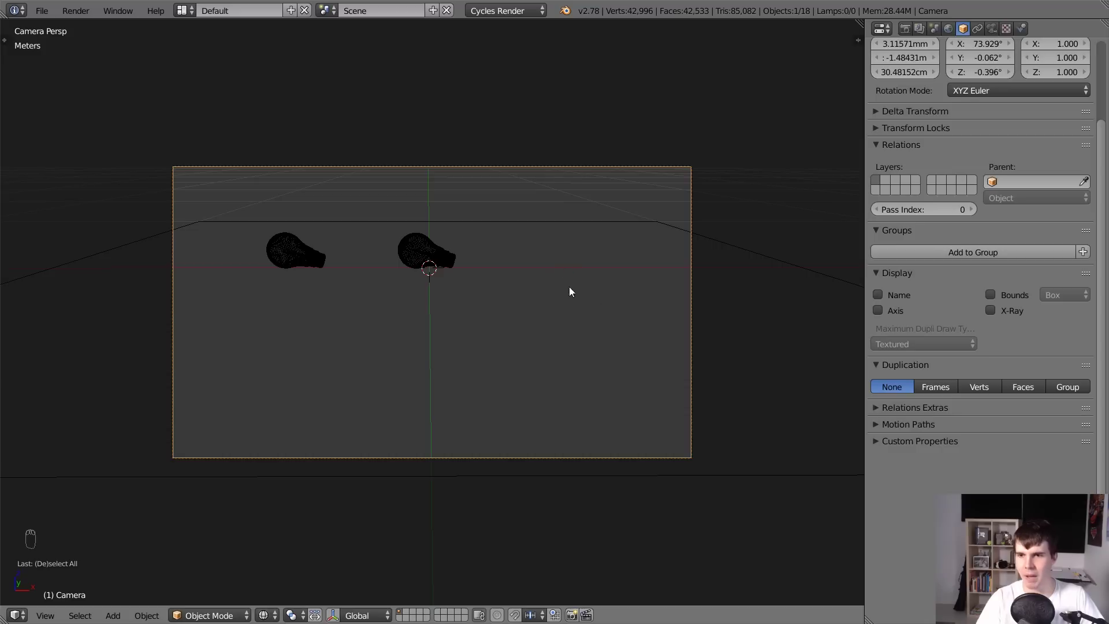
pyautogui.click(992, 28)
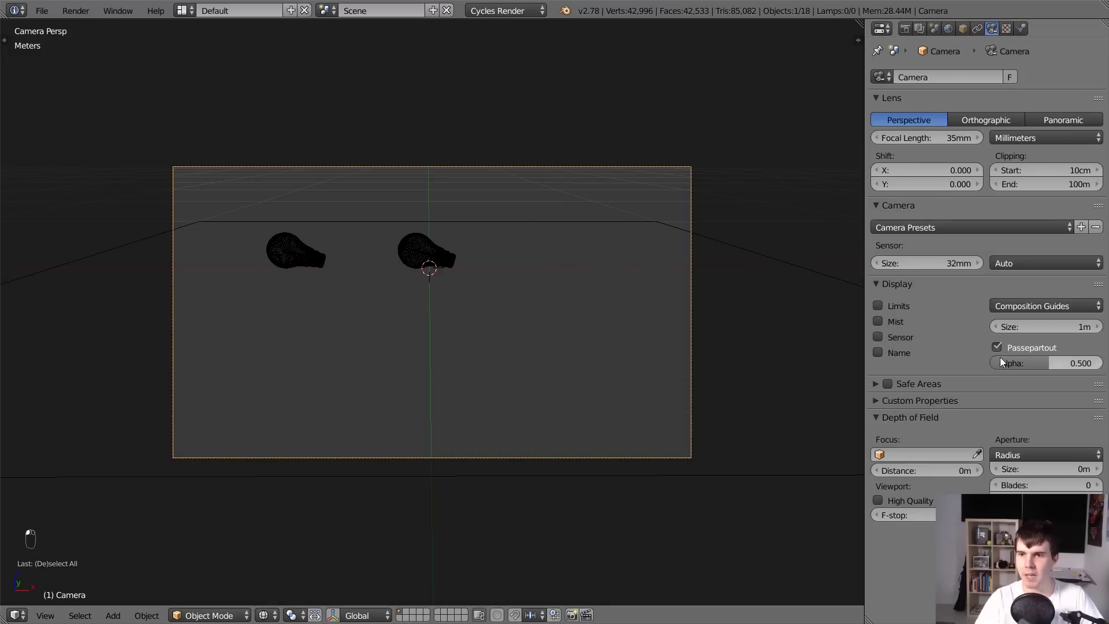
pyautogui.click(1040, 302)
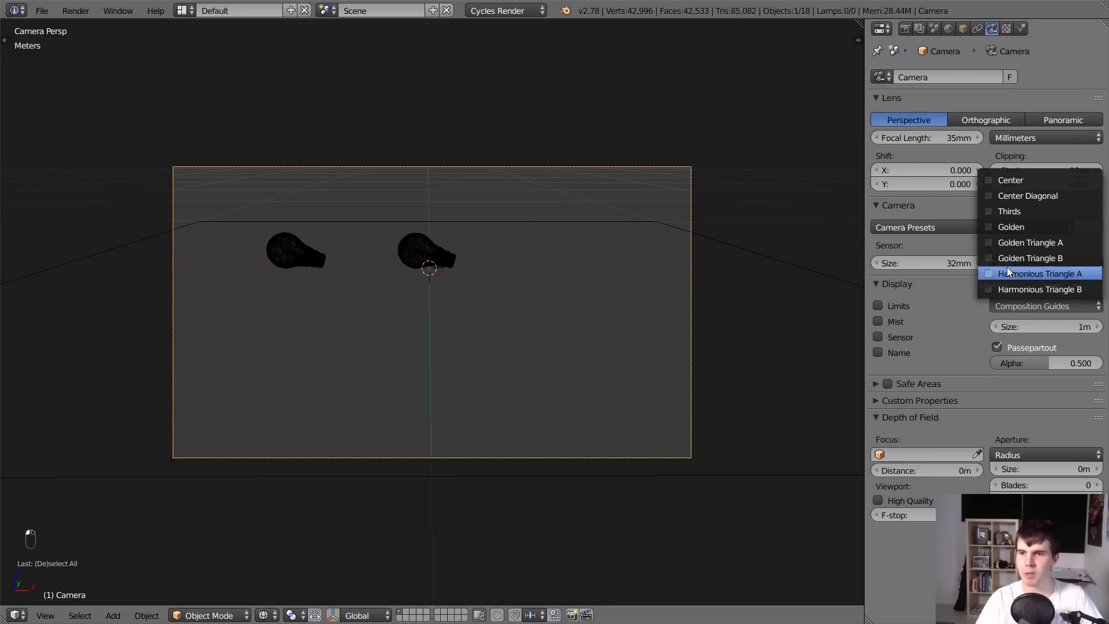
pyautogui.click(991, 211)
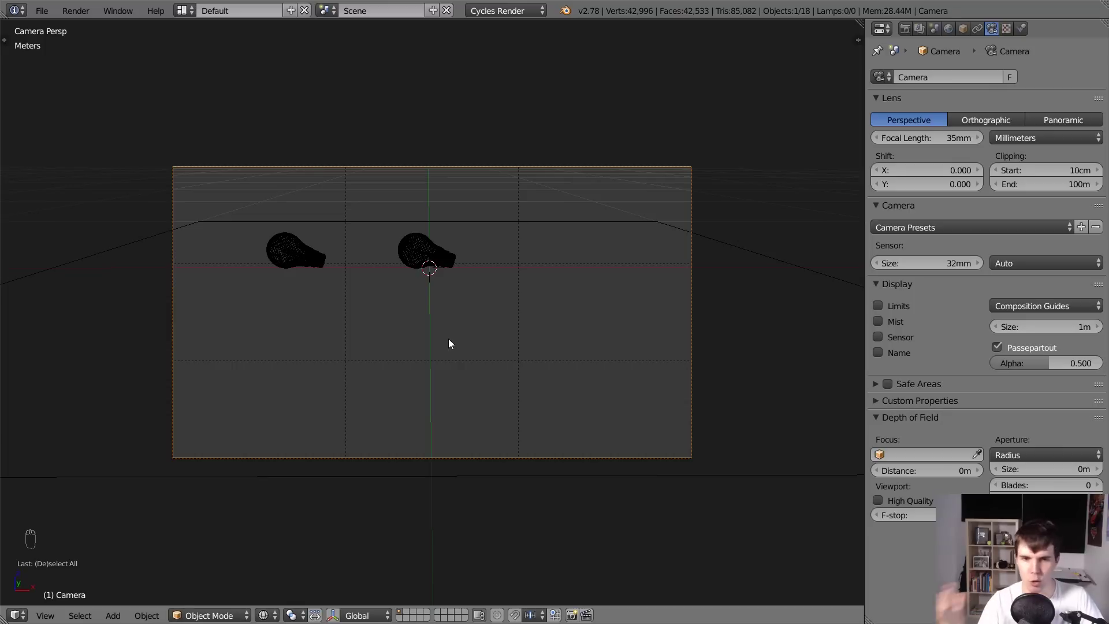
# Move the original bulb in the middle of the frame along the X axis onto the right vertical thirds line.
pyautogui.rightClick(421, 273)
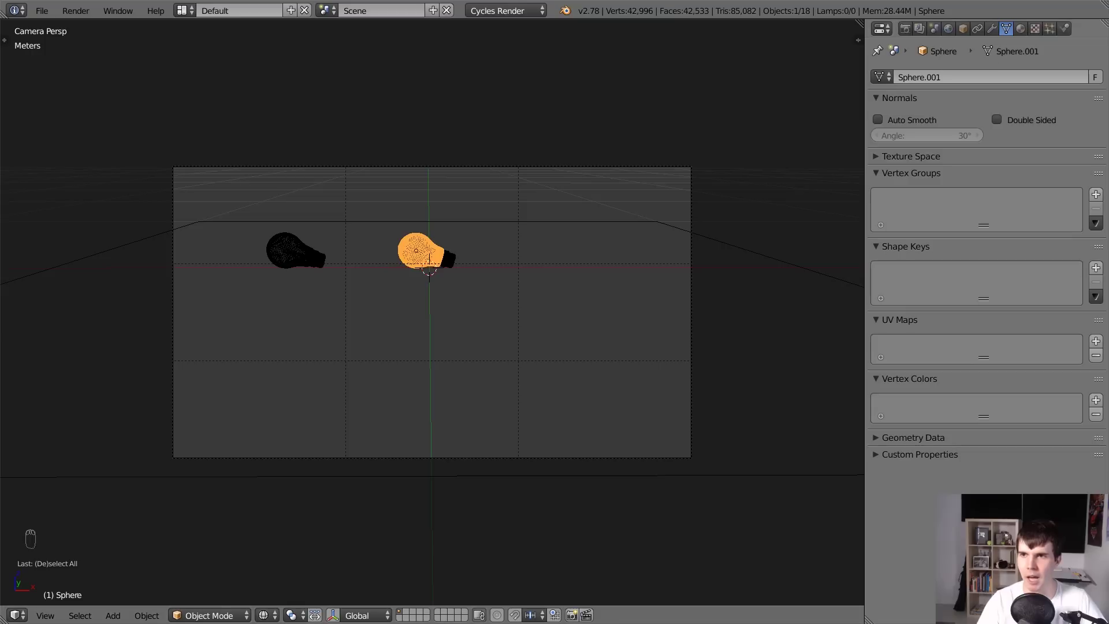
pyautogui.scroll(2, 451, 284)
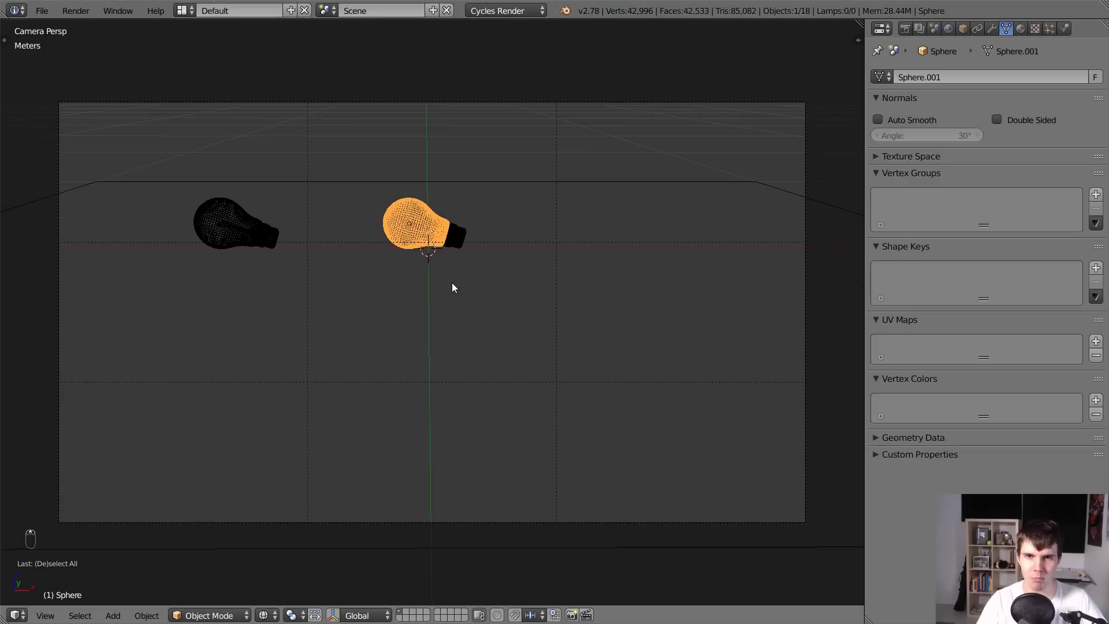
pyautogui.press('g')
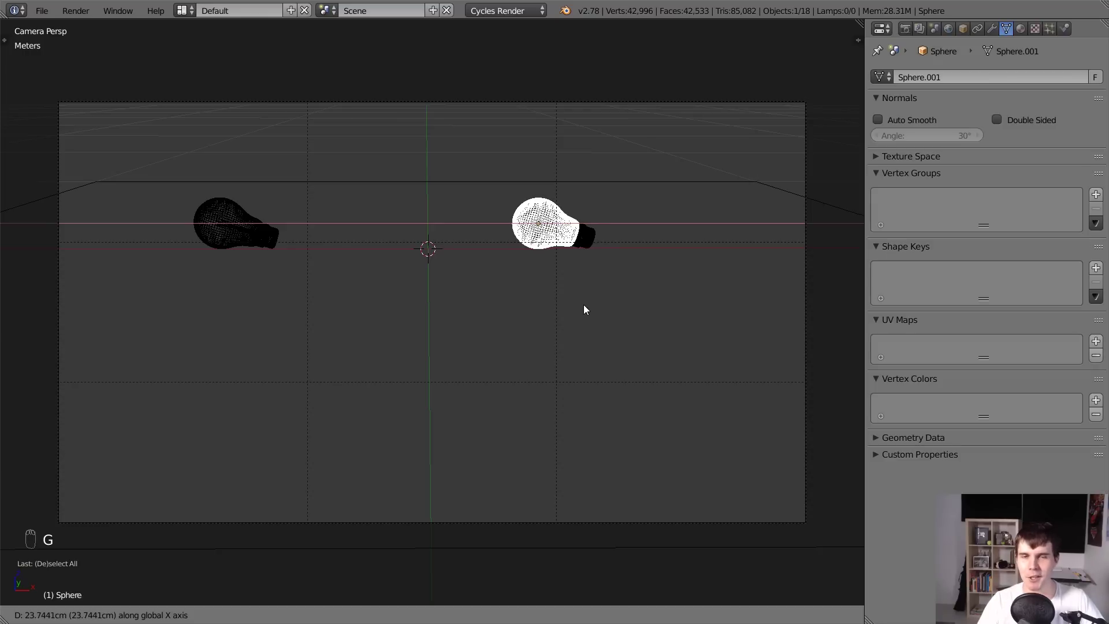
pyautogui.click(584, 306)
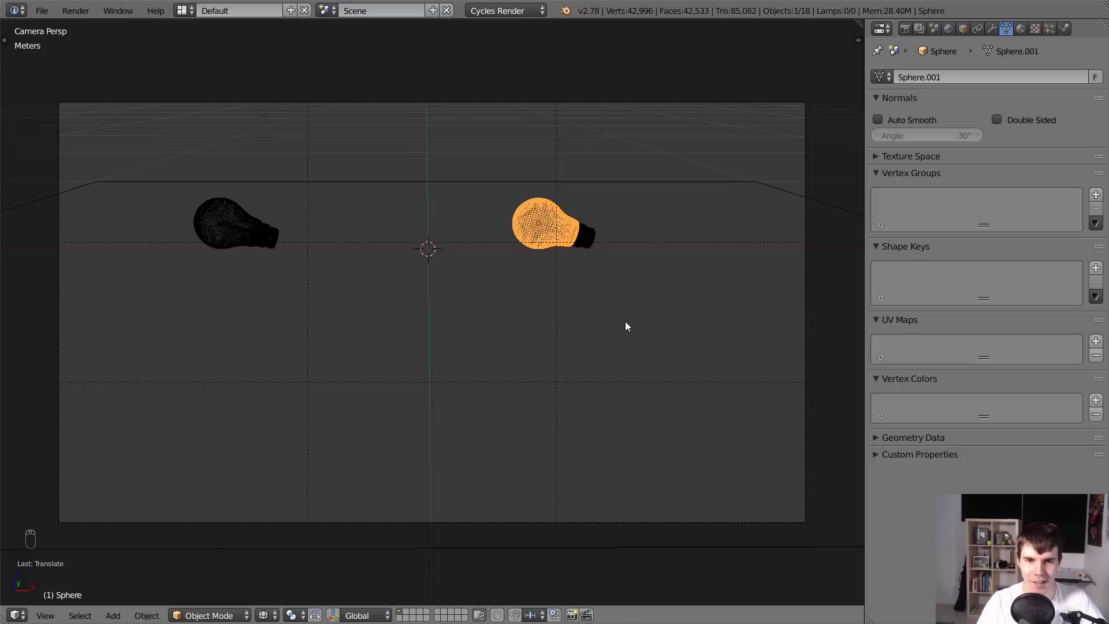
pyautogui.press('z')
pyautogui.press('z')
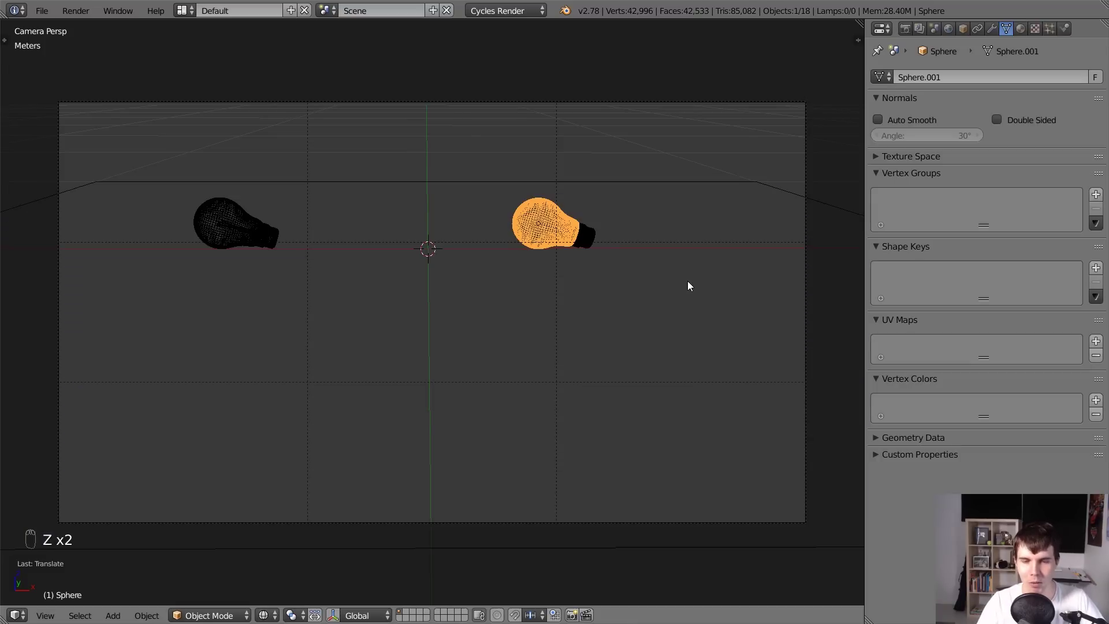
pyautogui.press('g')
pyautogui.rightClick(706, 280)
# Rotate the right bulb about -48° around the global Z axis.
pyautogui.press('r')
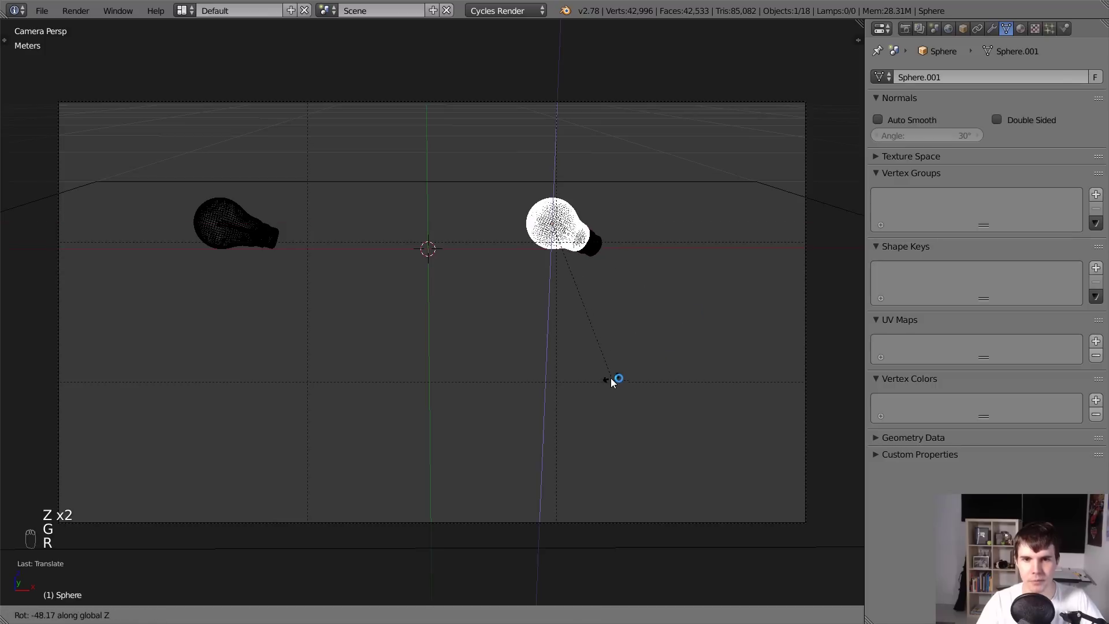
pyautogui.click(617, 377)
pyautogui.press('z')
pyautogui.press('r')
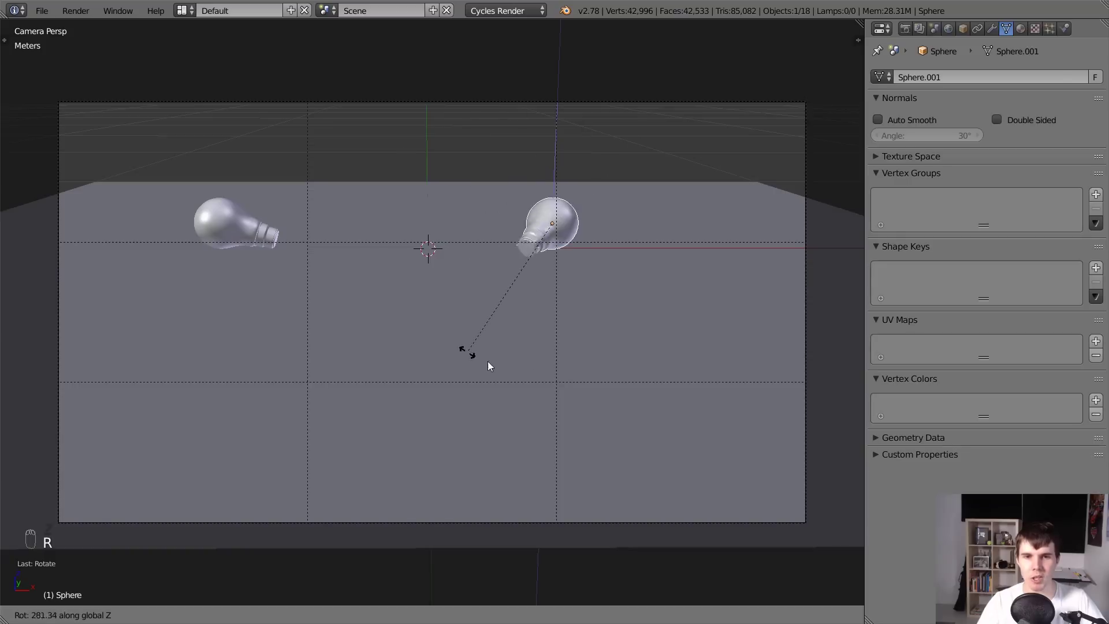
pyautogui.click(686, 270)
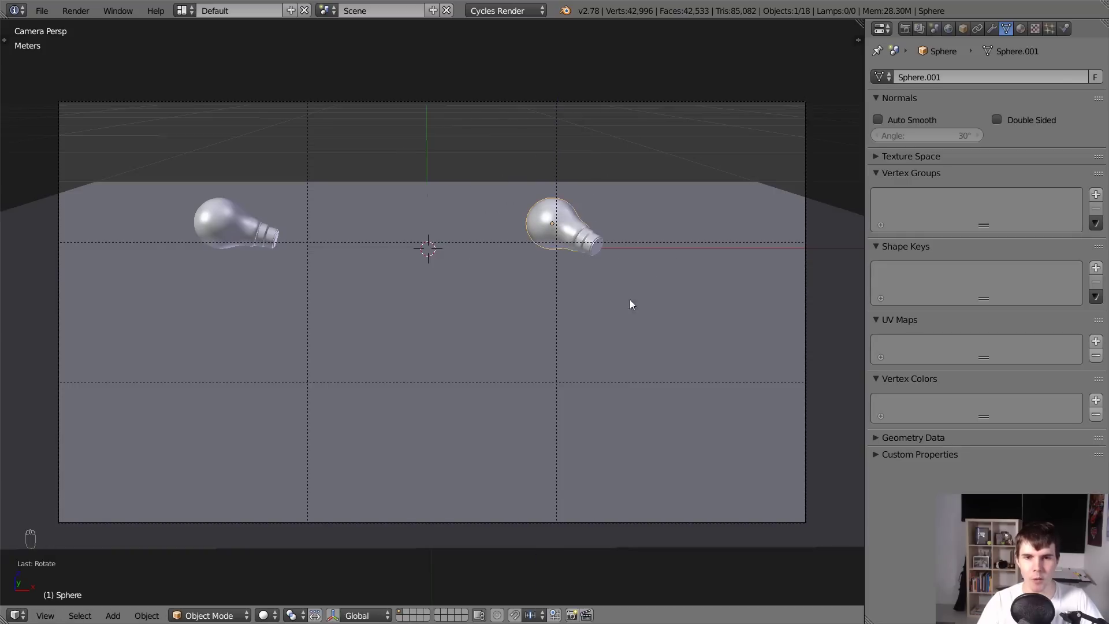
pyautogui.press('r')
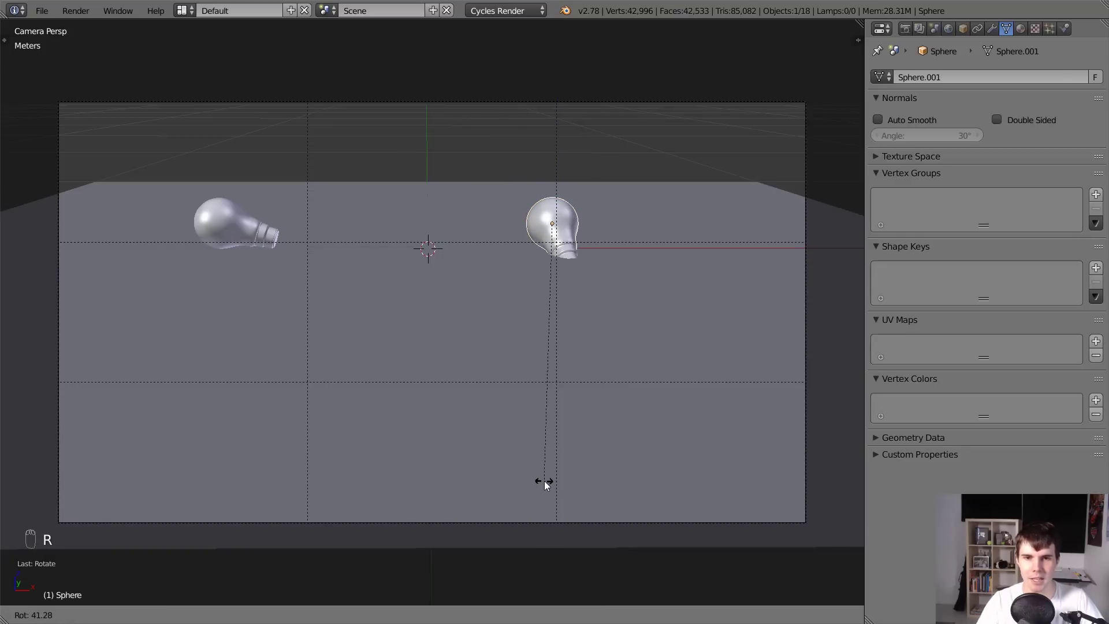
pyautogui.rightClick(546, 482)
pyautogui.press('r')
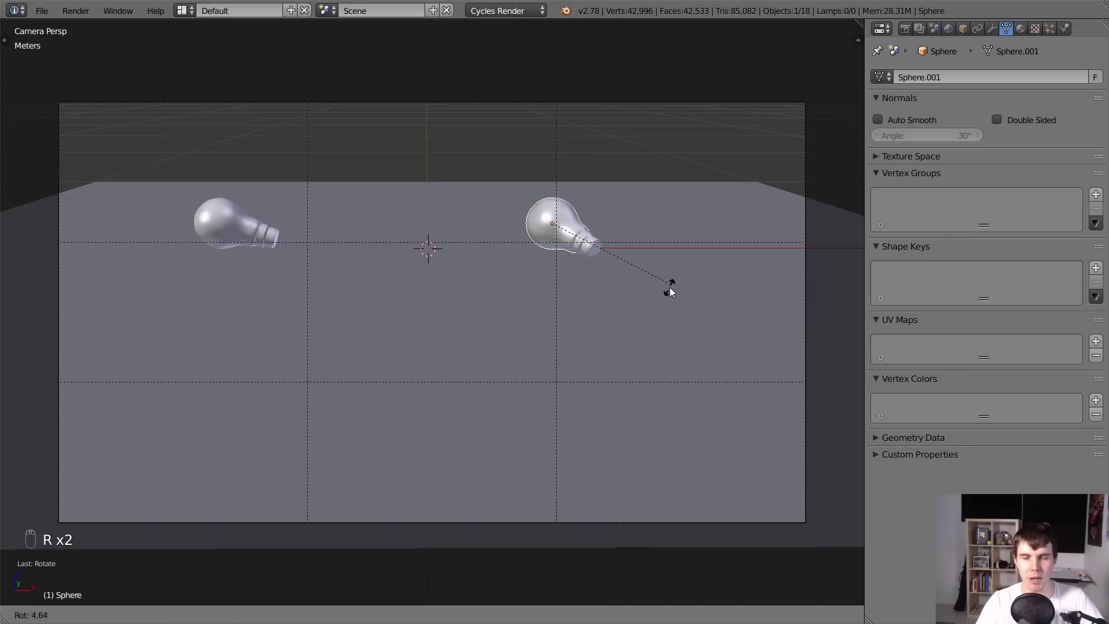
pyautogui.press('z')
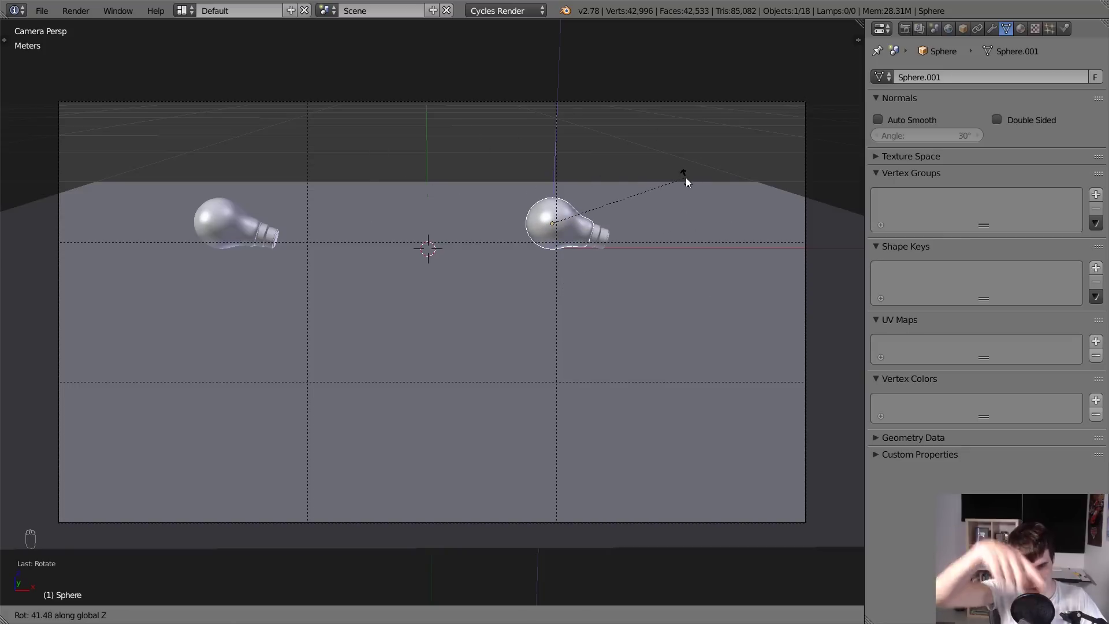
pyautogui.click(616, 216)
# Move all parts of the left bulb along the X axis to the left vertical thirds line and preview the scene in rendered shading.
pyautogui.rightClick(241, 222)
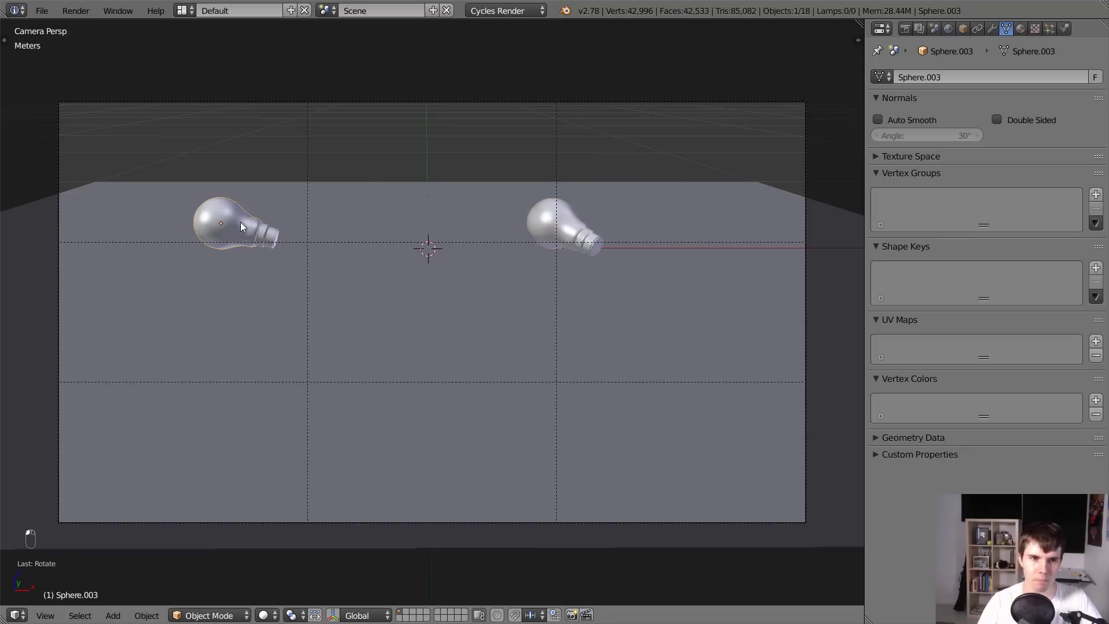
pyautogui.press('z')
pyautogui.press('b')
pyautogui.moveTo(187, 200); pyautogui.dragTo(324, 286)
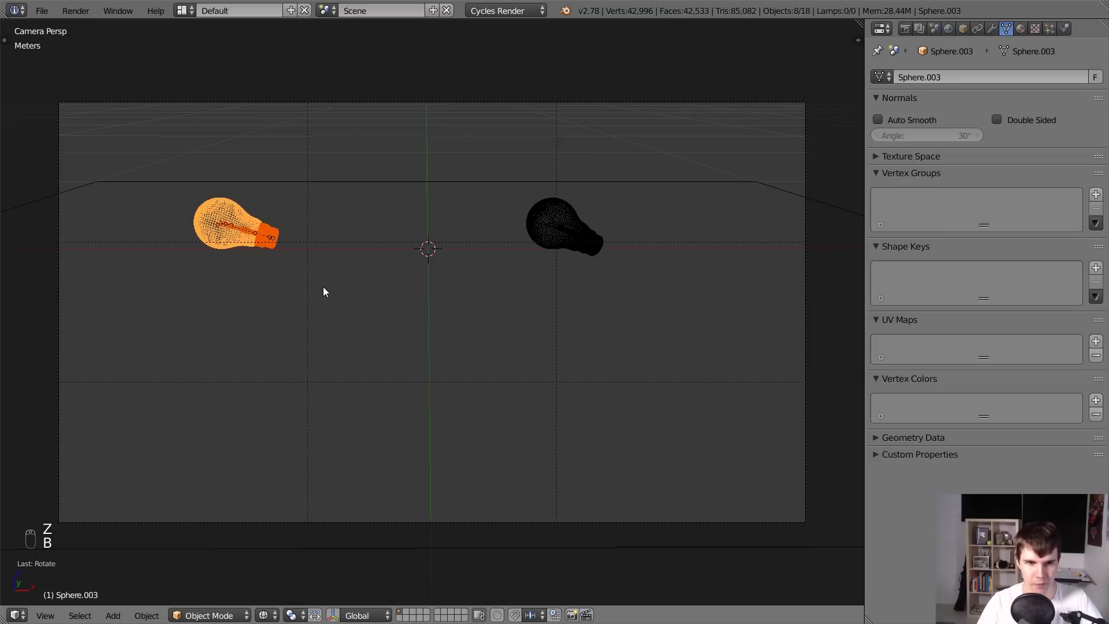
pyautogui.press('g')
pyautogui.click(391, 297)
pyautogui.press('z')
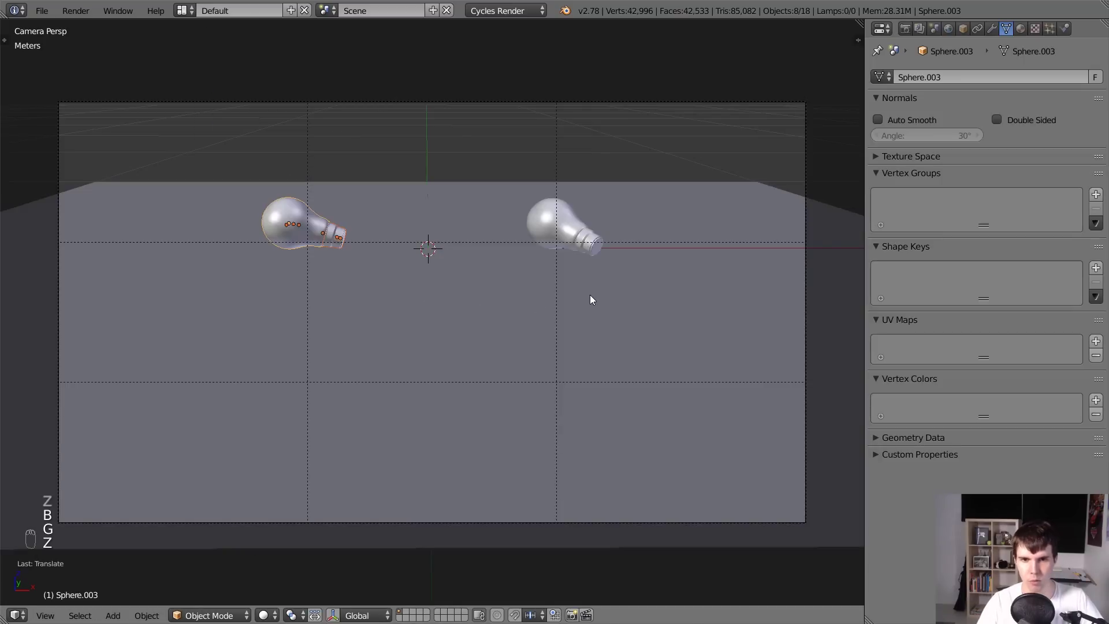
pyautogui.hotkey('shift', 'z')
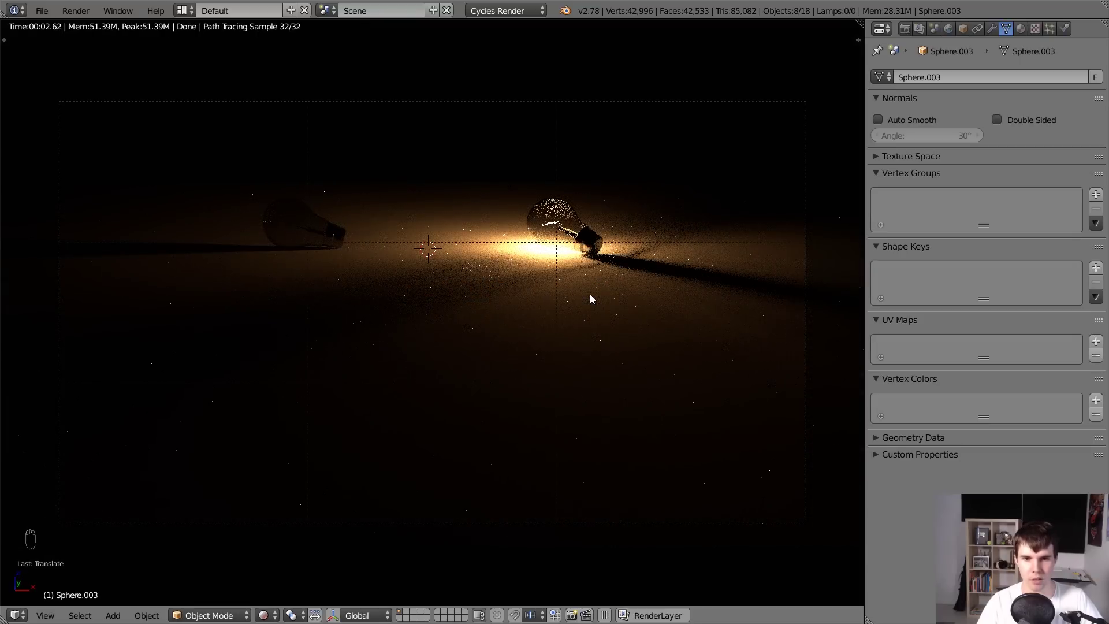
pyautogui.hotkey('shift', 'z')
# Split the 3D view into a top view and a camera view, and widen the camera view to fit its frame.
pyautogui.press('KP_7')
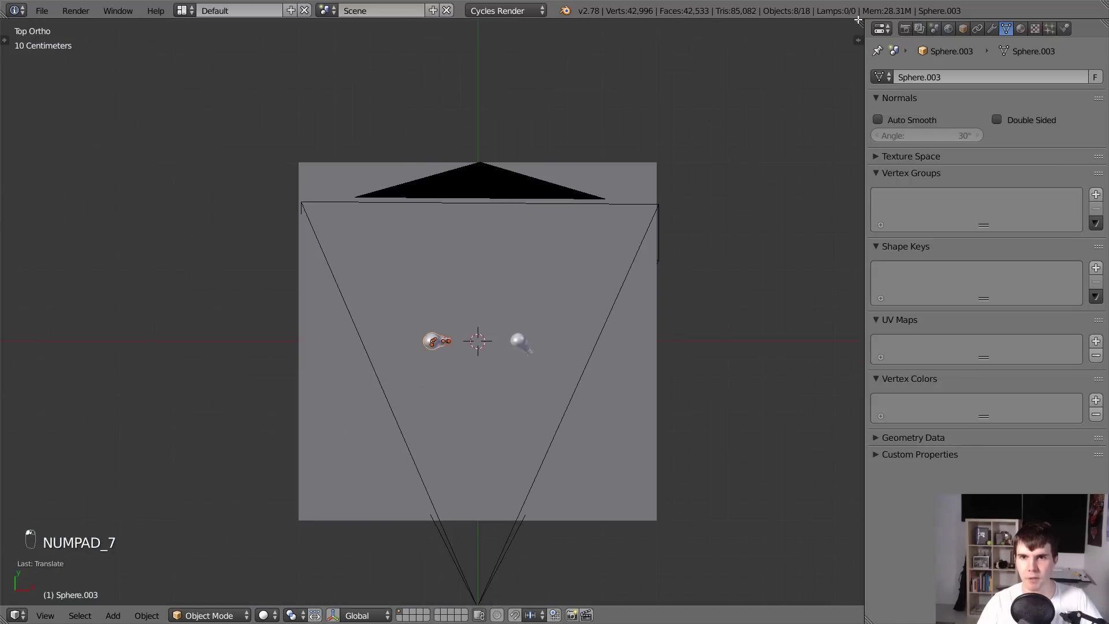
pyautogui.moveTo(852, 33); pyautogui.dragTo(480, 64)
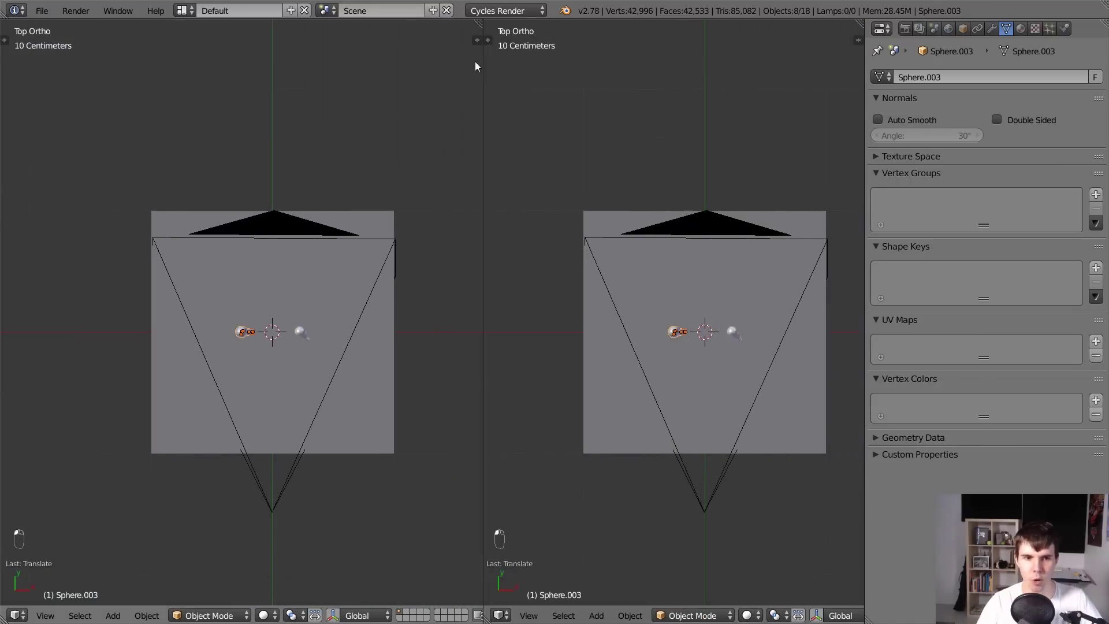
pyautogui.scroll(5, 260, 318)
pyautogui.press('KP_0')
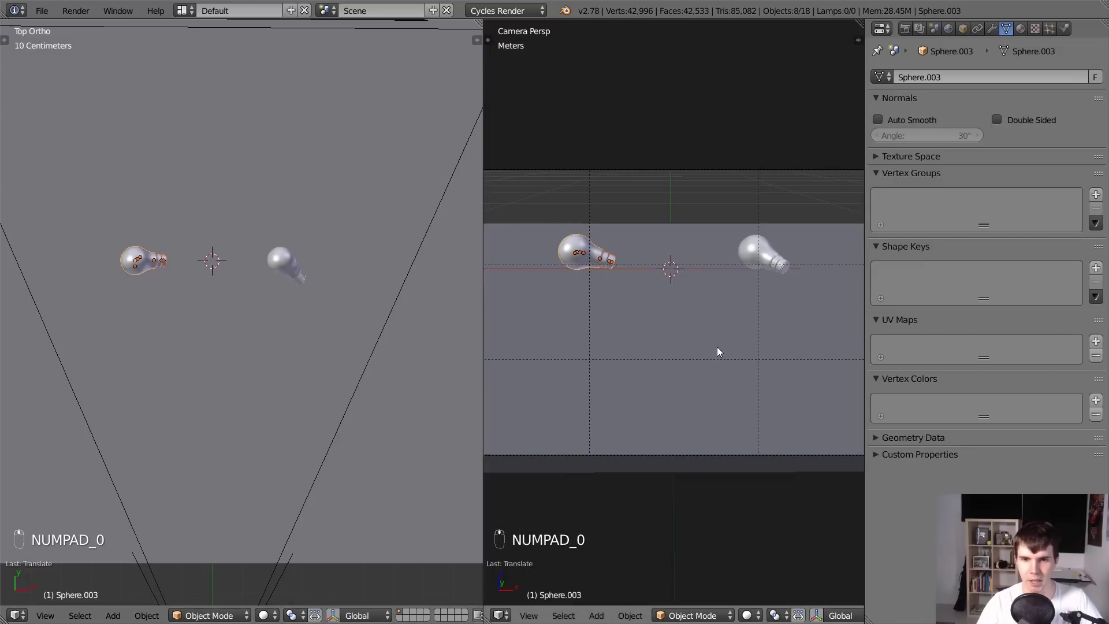
pyautogui.scroll(2, 688, 355)
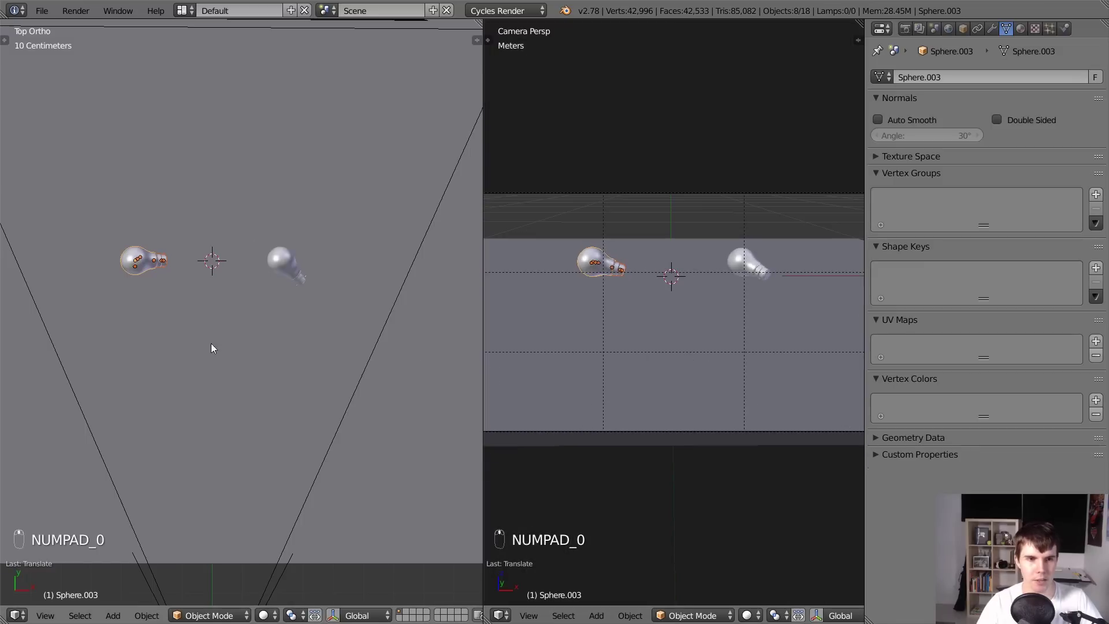
pyautogui.moveTo(868, 253); pyautogui.dragTo(958, 257)
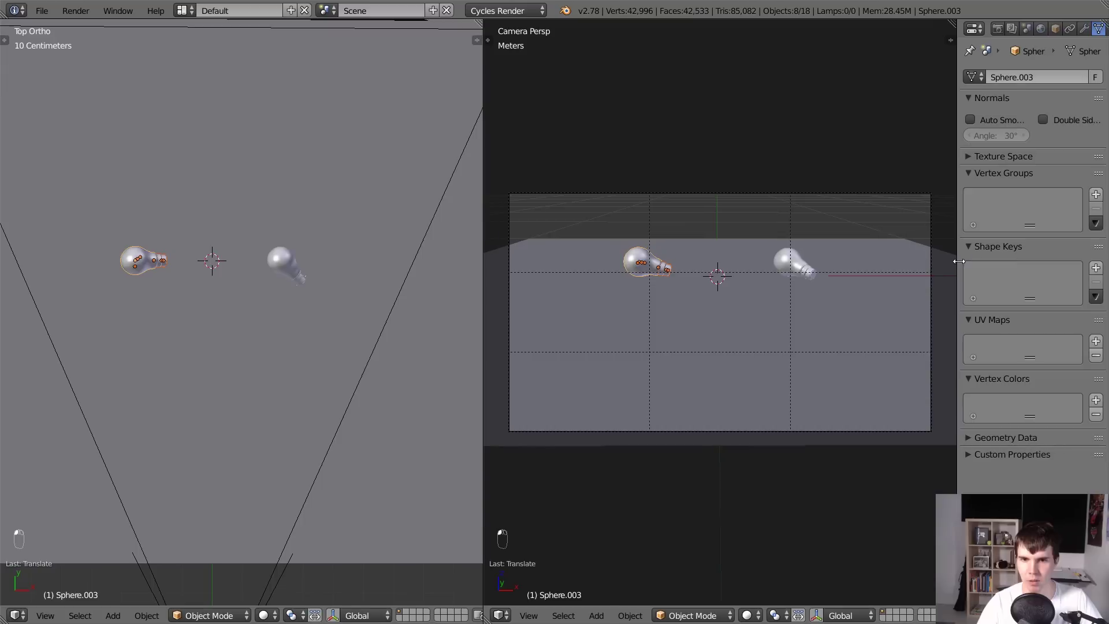
# Move the left bulb outward and farther from the camera in the top view.
pyautogui.scroll(-1, 286, 259)
pyautogui.press('g')
pyautogui.click(375, 301)
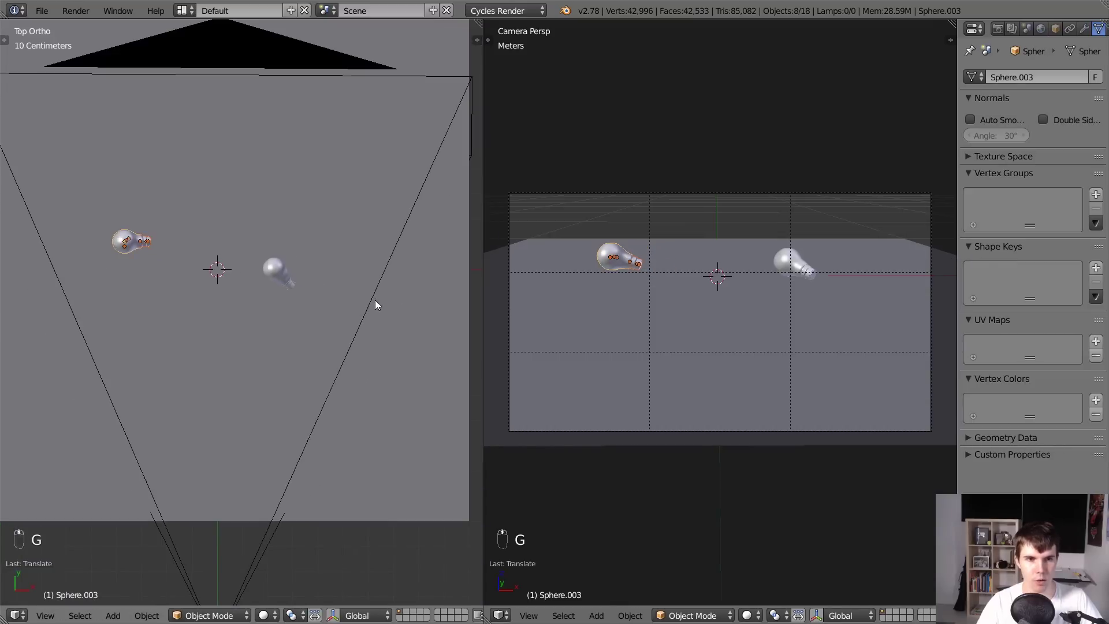
# Scale the floor plane up by a factor of about 1.6.
pyautogui.scroll(-4, 374, 302)
pyautogui.rightClick(343, 321)
pyautogui.press('s')
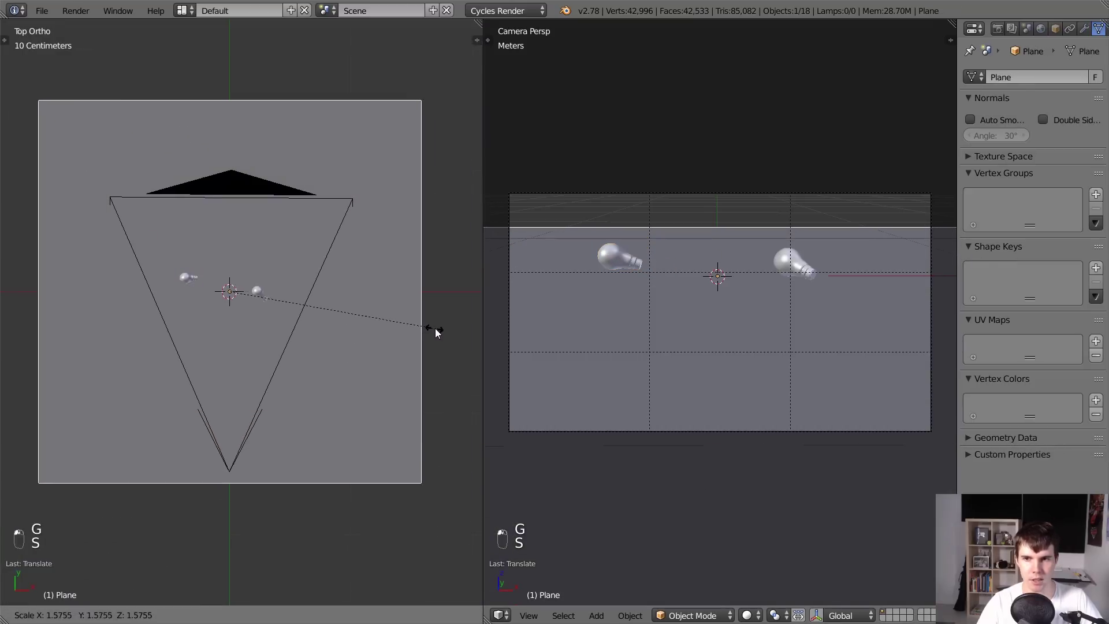
pyautogui.click(444, 322)
# Select all parts of the left bulb and move it slightly inward and nearer the camera.
pyautogui.scroll(4, 143, 252)
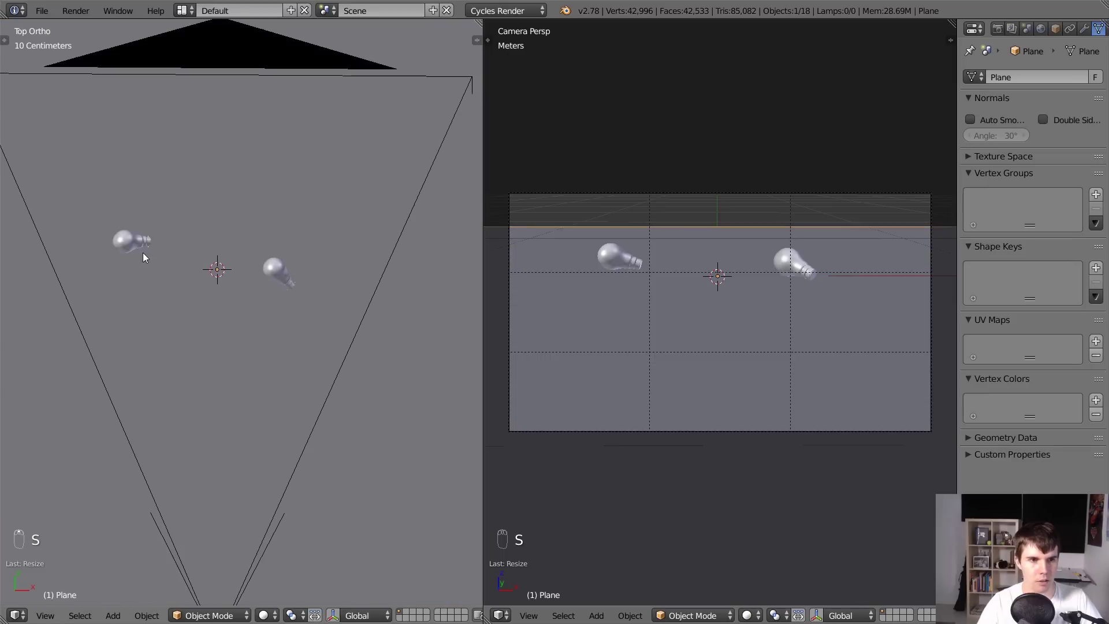
pyautogui.press('a')
pyautogui.press('z')
pyautogui.press('b')
pyautogui.moveTo(100, 215); pyautogui.dragTo(195, 283)
pyautogui.press('z')
pyautogui.press('g')
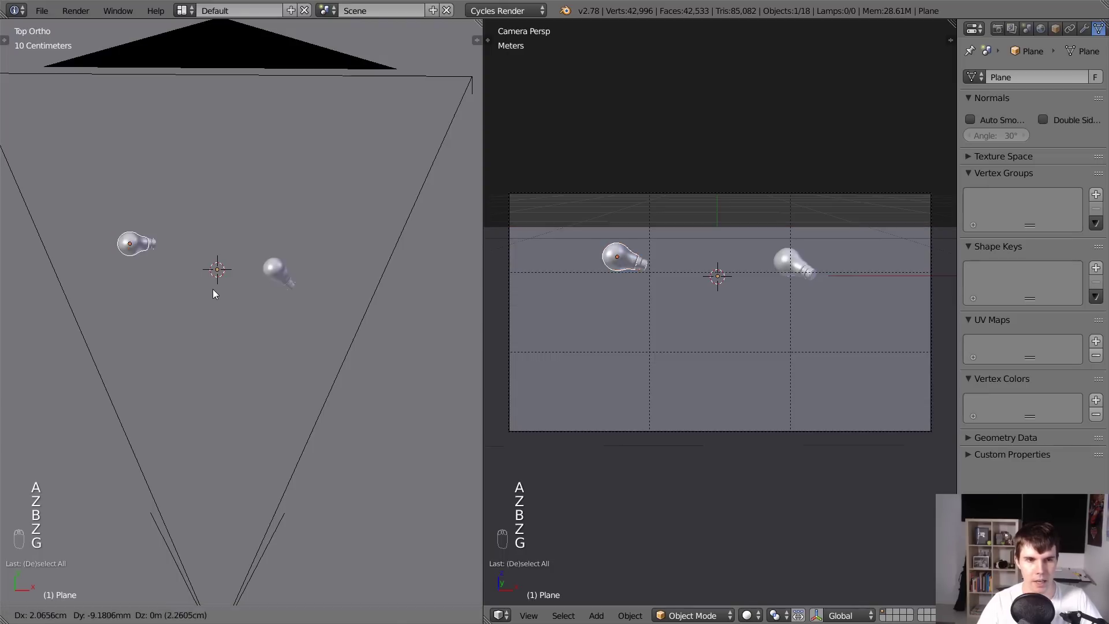
pyautogui.click(216, 291)
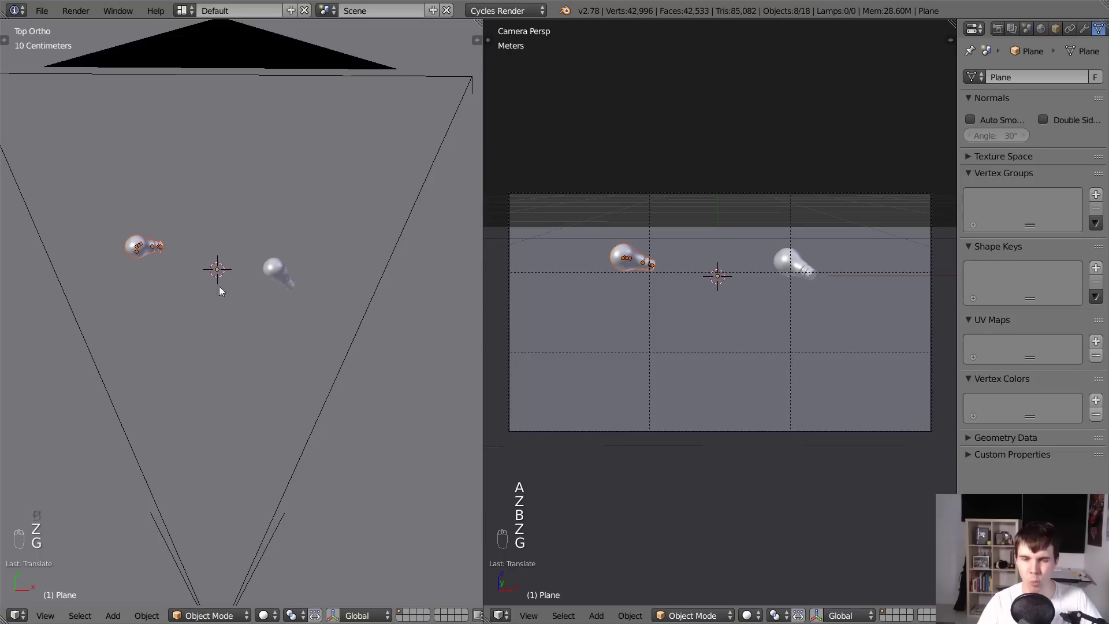
# Place a linked duplicate of the left bulb in front of it and rotate the copy so its base points toward the front left.
pyautogui.hotkey('alt', 'd')
pyautogui.click(230, 342)
pyautogui.keyDown('shift'); pyautogui.moveTo(230, 342); pyautogui.dragTo(261, 315, button='middle'); pyautogui.keyUp('shift')
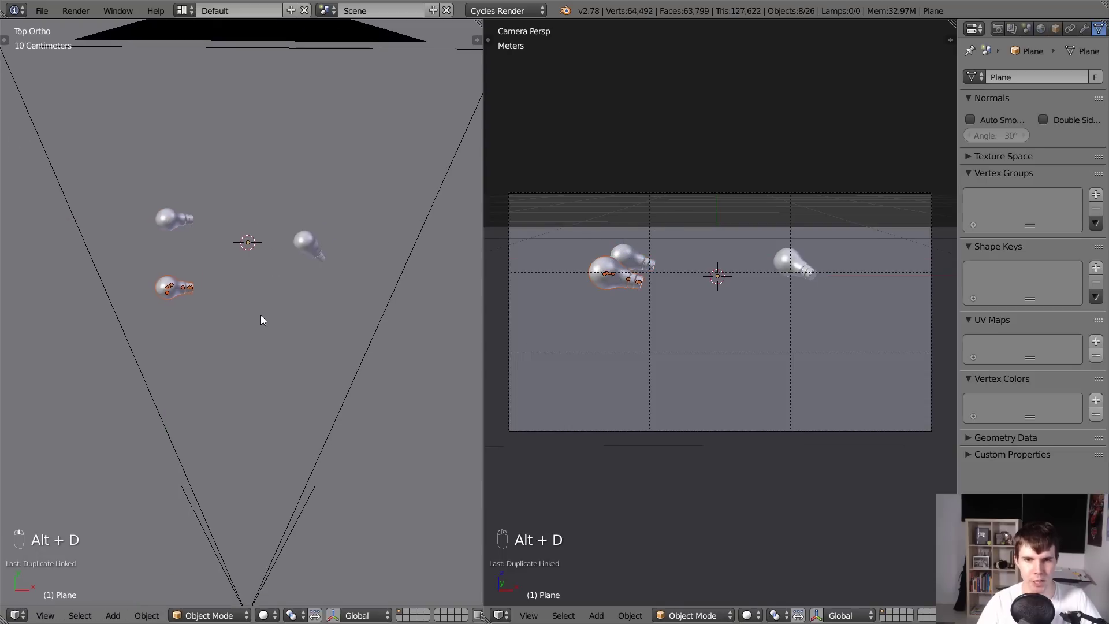
pyautogui.press('r')
pyautogui.click(37, 385)
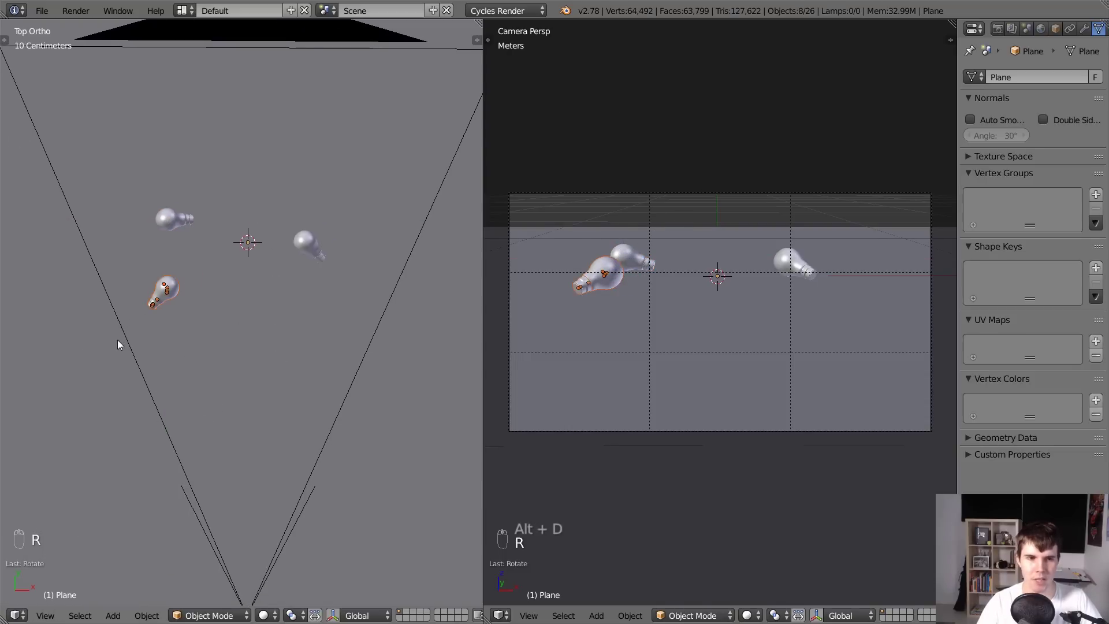
# Move the front left bulb inward along X and slightly nearer the camera along Y.
pyautogui.press('g')
pyautogui.press('x')
pyautogui.click(168, 338)
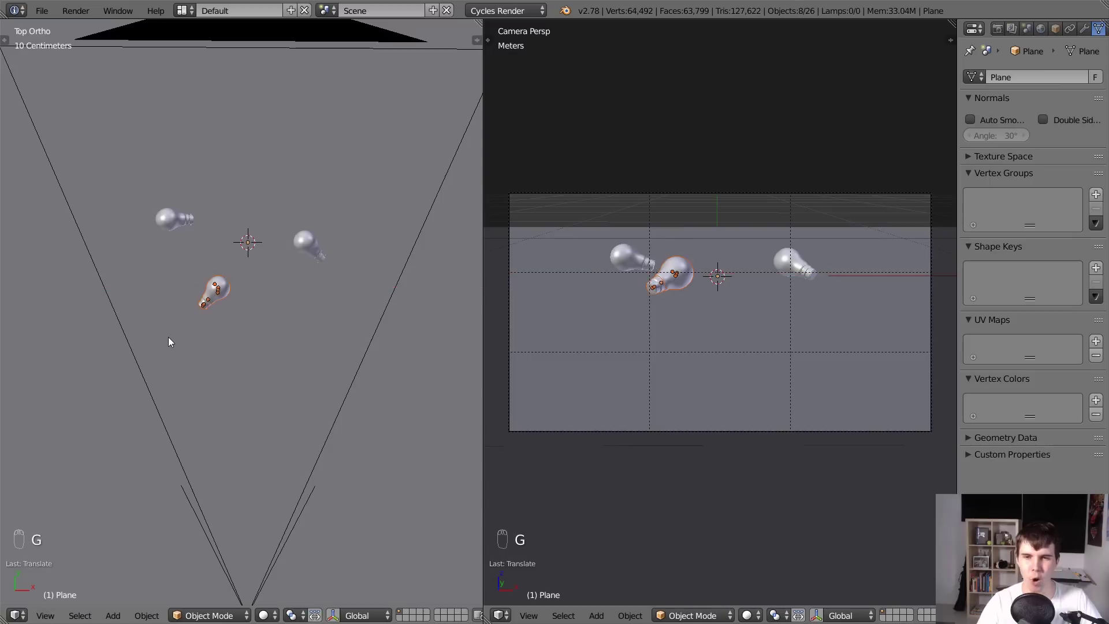
pyautogui.press('g')
pyautogui.press('y')
pyautogui.click(176, 338)
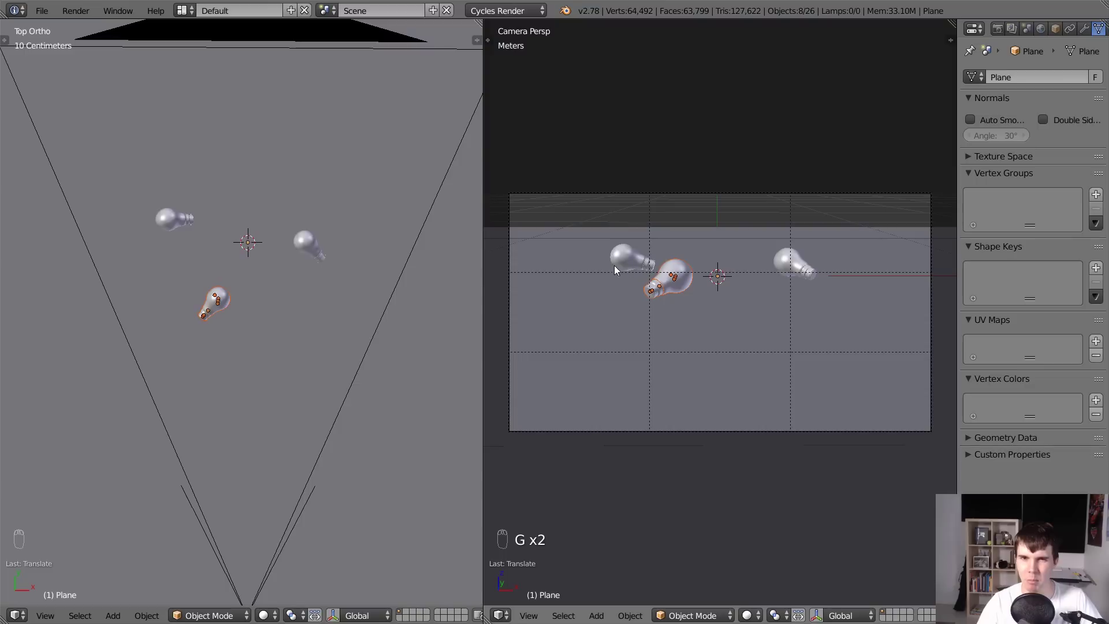
# Place a linked duplicate of the bulb at the far left back and rotate it so its base points toward the camera.
pyautogui.hotkey('alt', 'd')
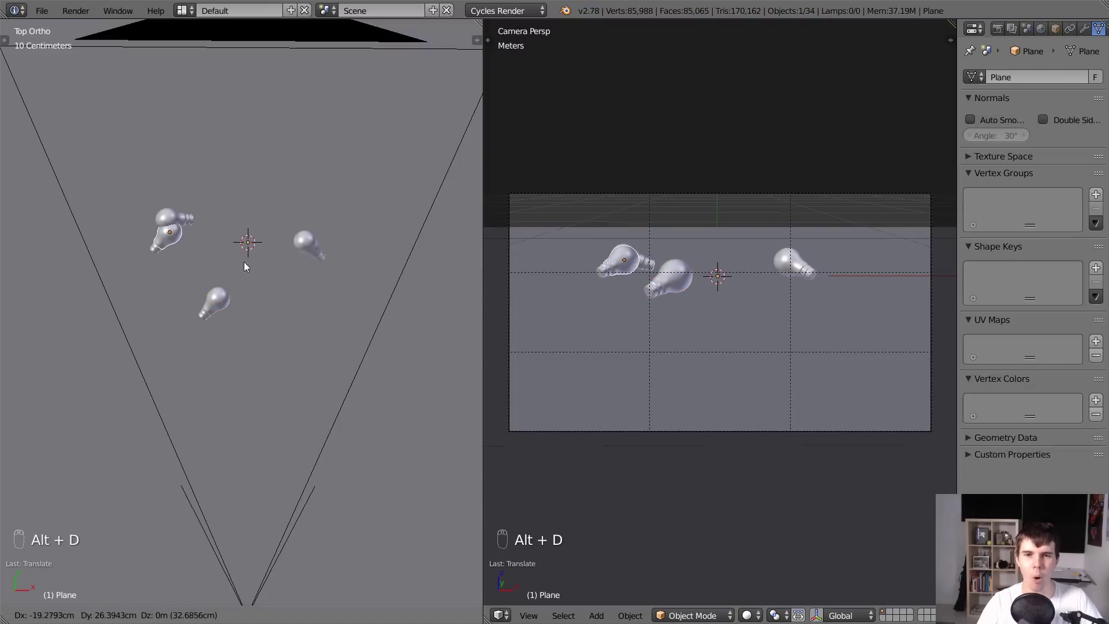
pyautogui.click(179, 193)
pyautogui.press('r')
pyautogui.click(279, 176)
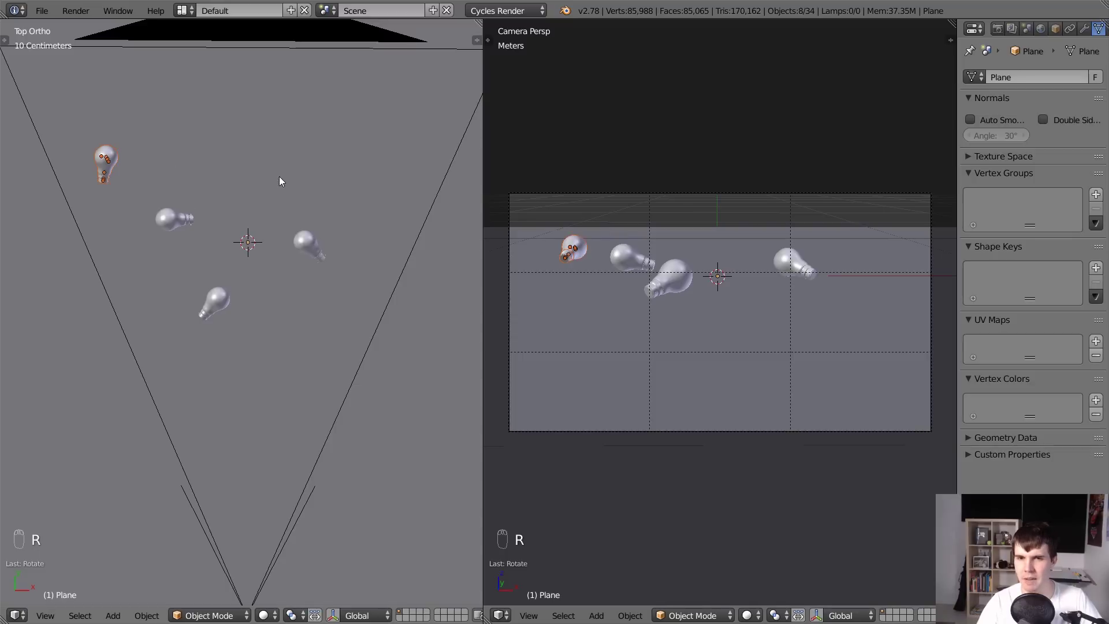
# Add a linked duplicate to the right of the back left bulb and rotate its base toward the front right.
pyautogui.hotkey('alt', 'd')
pyautogui.click(350, 203)
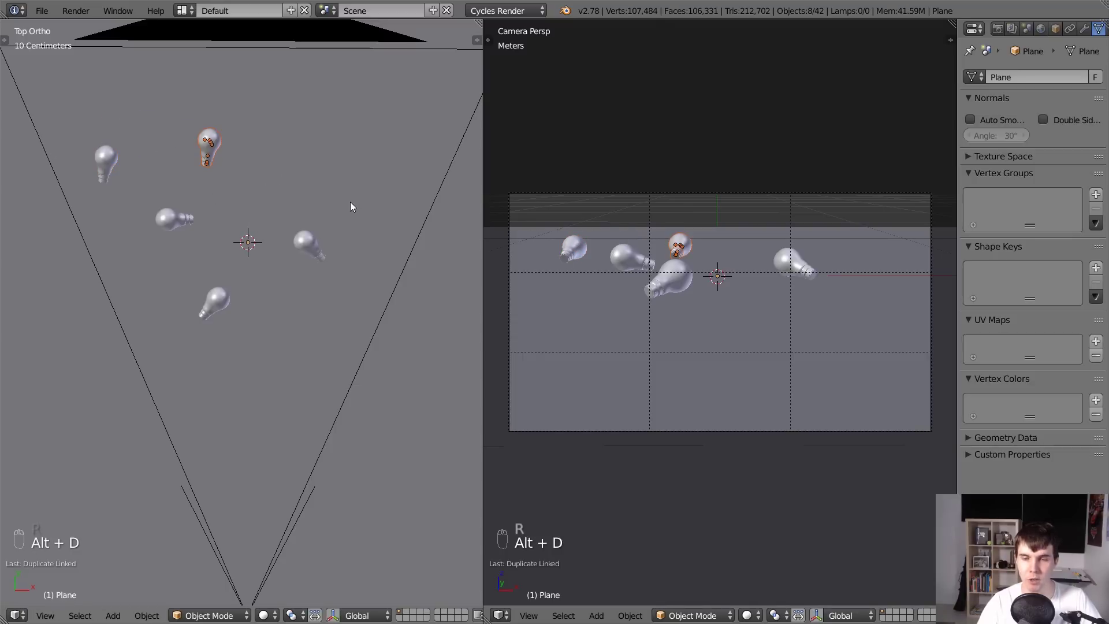
pyautogui.press('r')
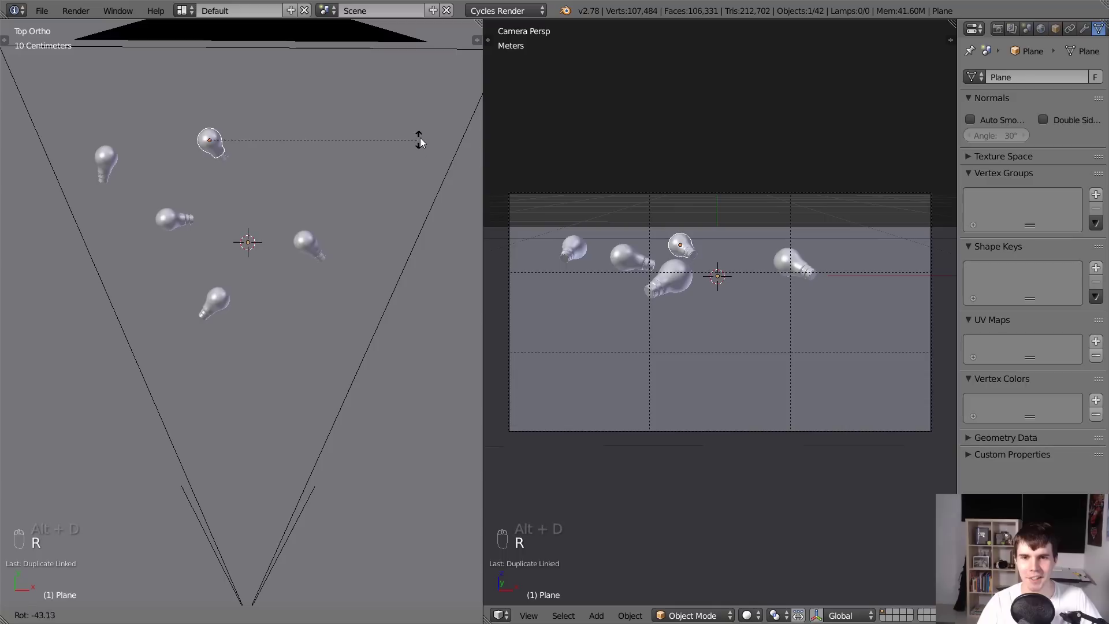
pyautogui.click(418, 142)
# Place two linked duplicates in a row left of the front bulb, rotating the outermost one so its base points left.
pyautogui.hotkey('alt', 'd')
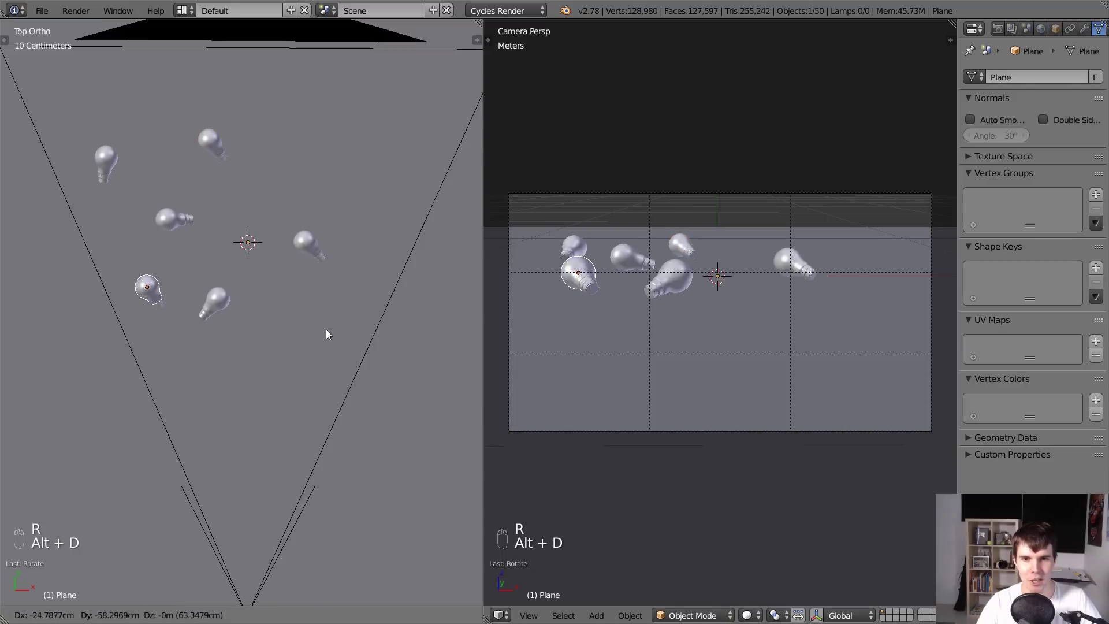
pyautogui.click(342, 337)
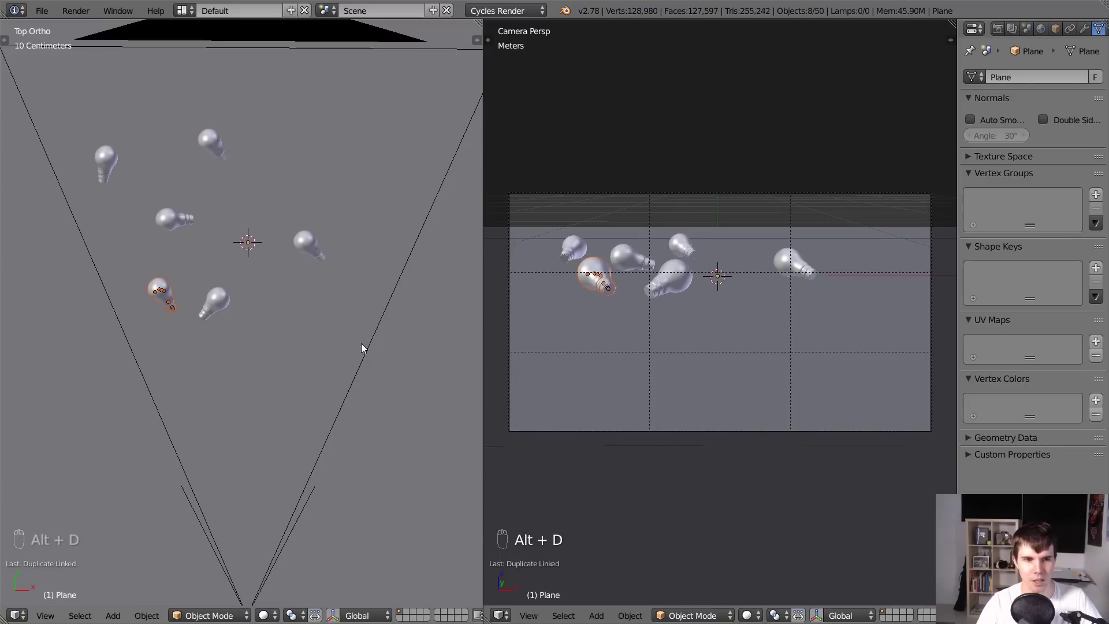
pyautogui.hotkey('alt', 'd')
pyautogui.press('r')
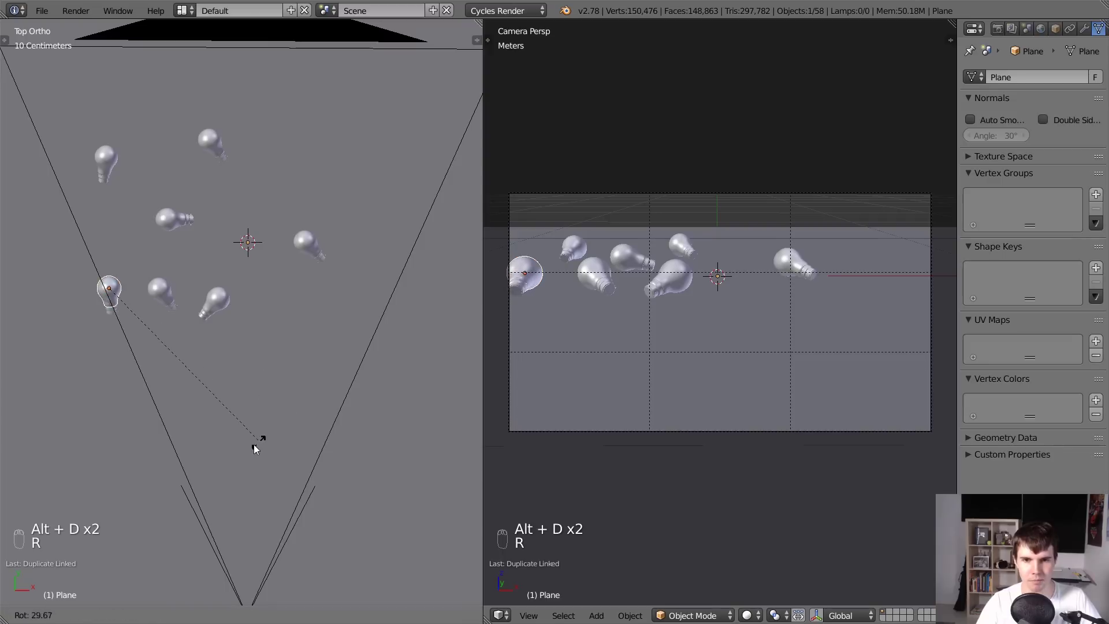
pyautogui.click(431, 511)
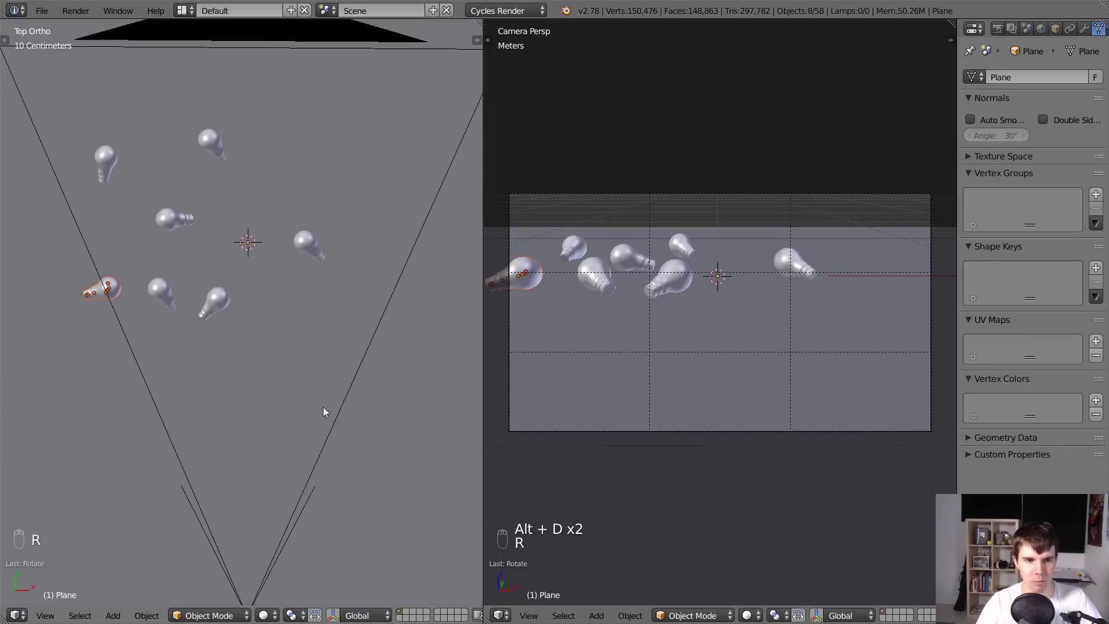
# Place a linked duplicate nearer the camera, rotate its base toward the front left, and shift it to the camera view's left border.
pyautogui.keyDown('shift'); pyautogui.moveTo(284, 367); pyautogui.dragTo(269, 321, button='middle'); pyautogui.keyUp('shift')
pyautogui.hotkey('alt', 'd')
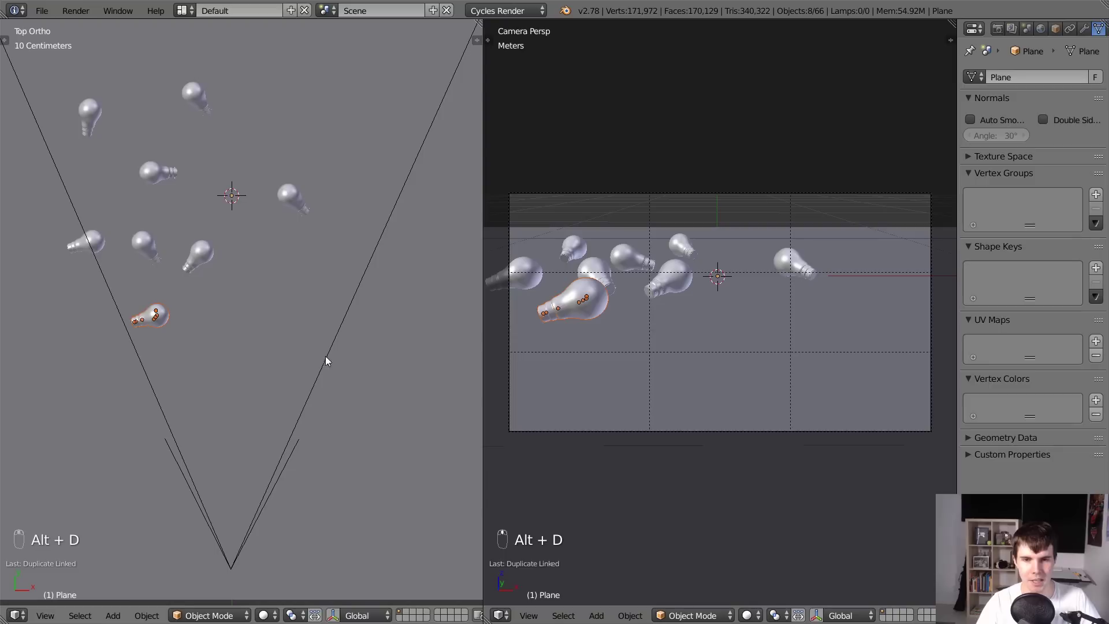
pyautogui.press('r')
pyautogui.press('g')
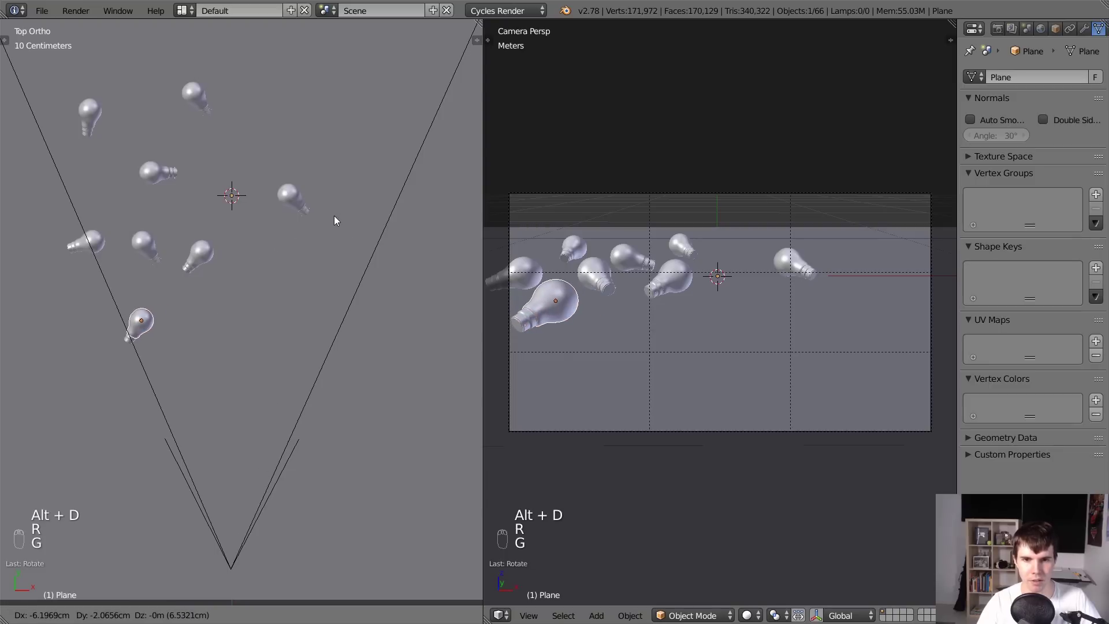
pyautogui.click(335, 200)
# Add another linked duplicate closer to the camera at the left border, with its base rotated toward the front right.
pyautogui.hotkey('alt', 'd')
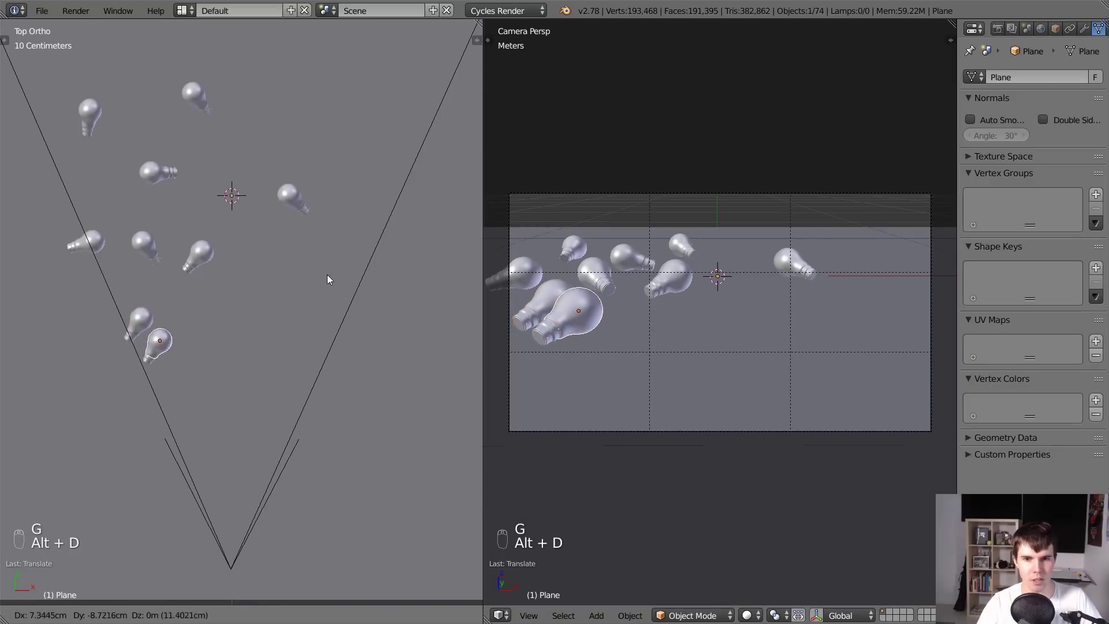
pyautogui.click(338, 335)
pyautogui.press('r')
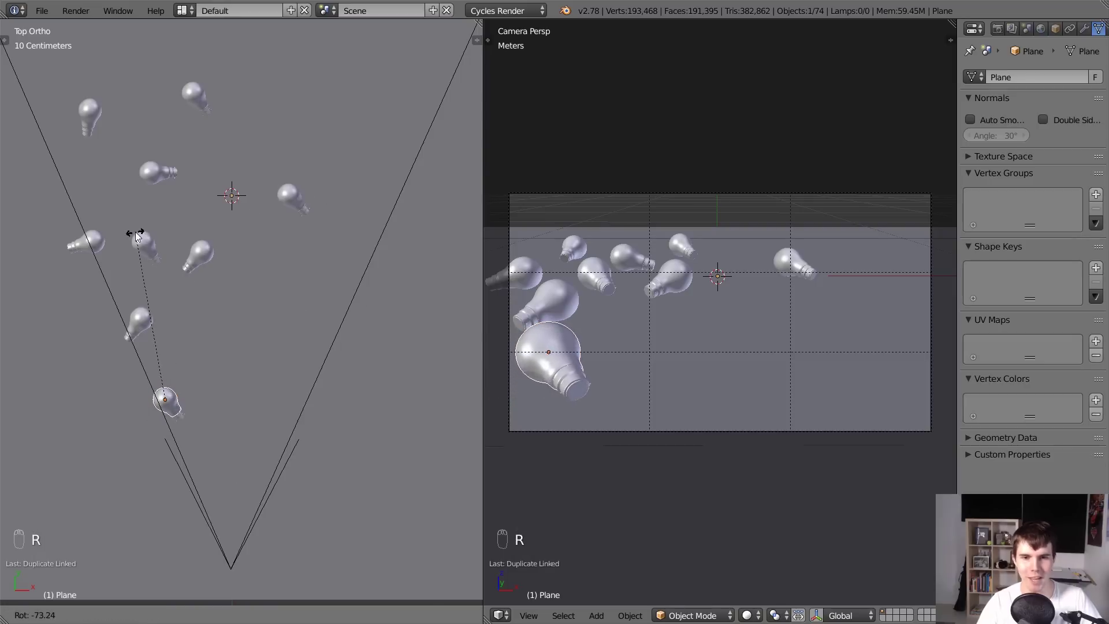
pyautogui.click(161, 258)
pyautogui.click(150, 248)
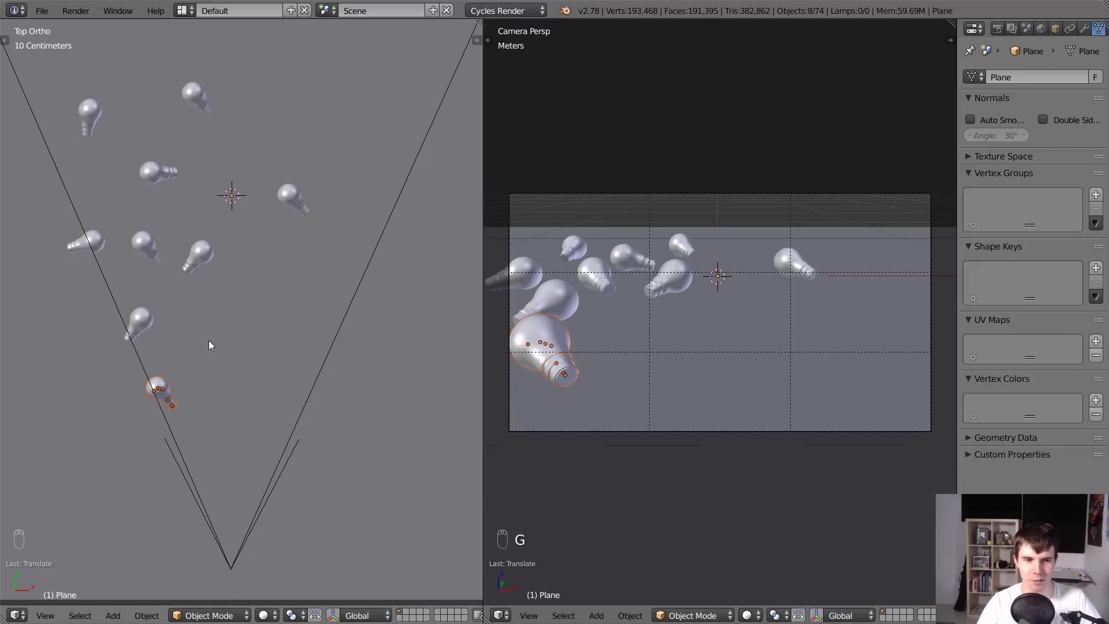
# Place a linked duplicate in the left foreground, rotate it about 102° so its base points front left, and move it nearer the camera.
pyautogui.hotkey('alt', 'd')
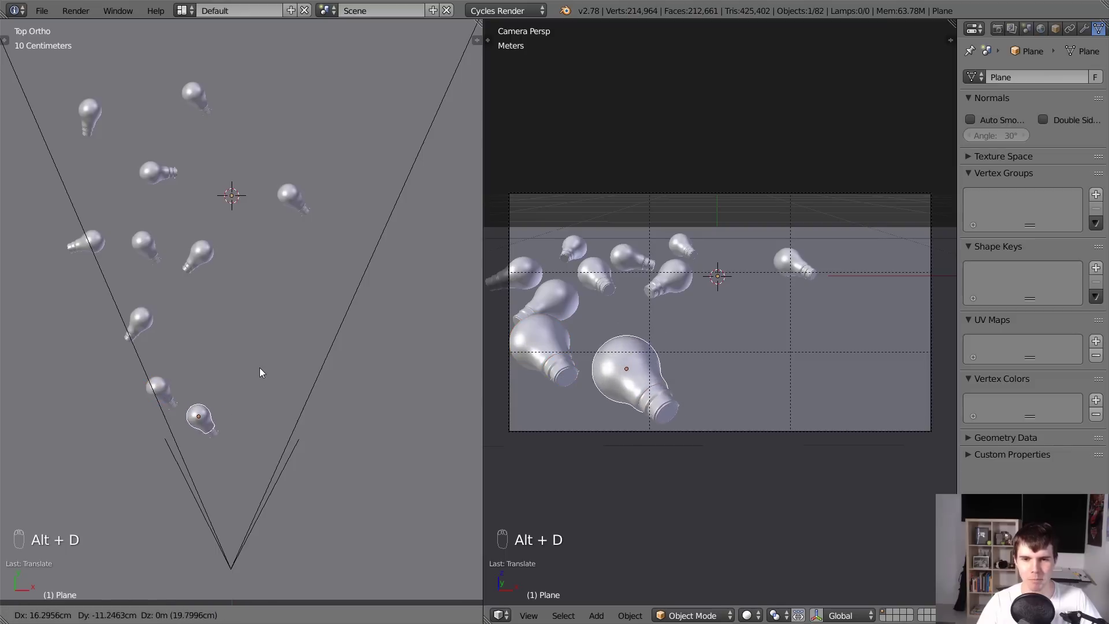
pyautogui.click(260, 368)
pyautogui.press('r')
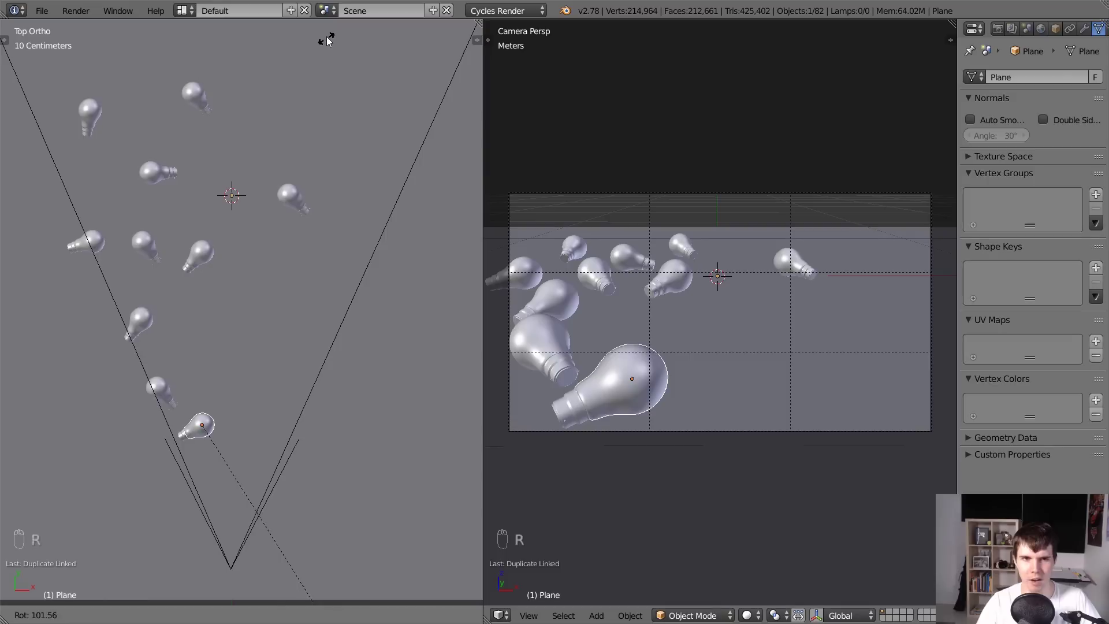
pyautogui.click(275, 498)
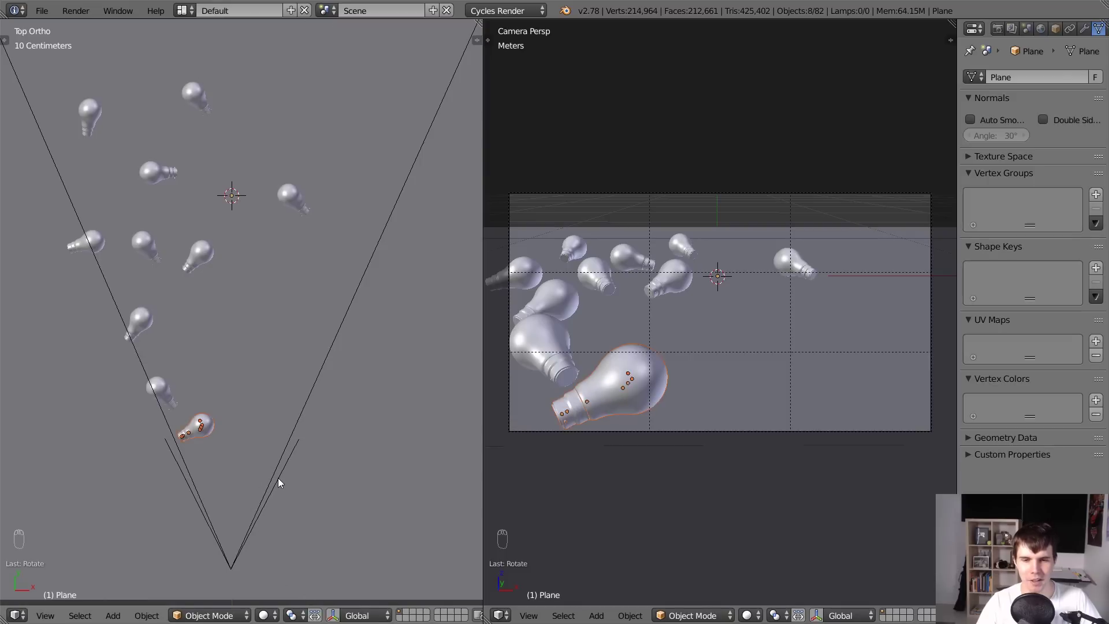
pyautogui.press('g')
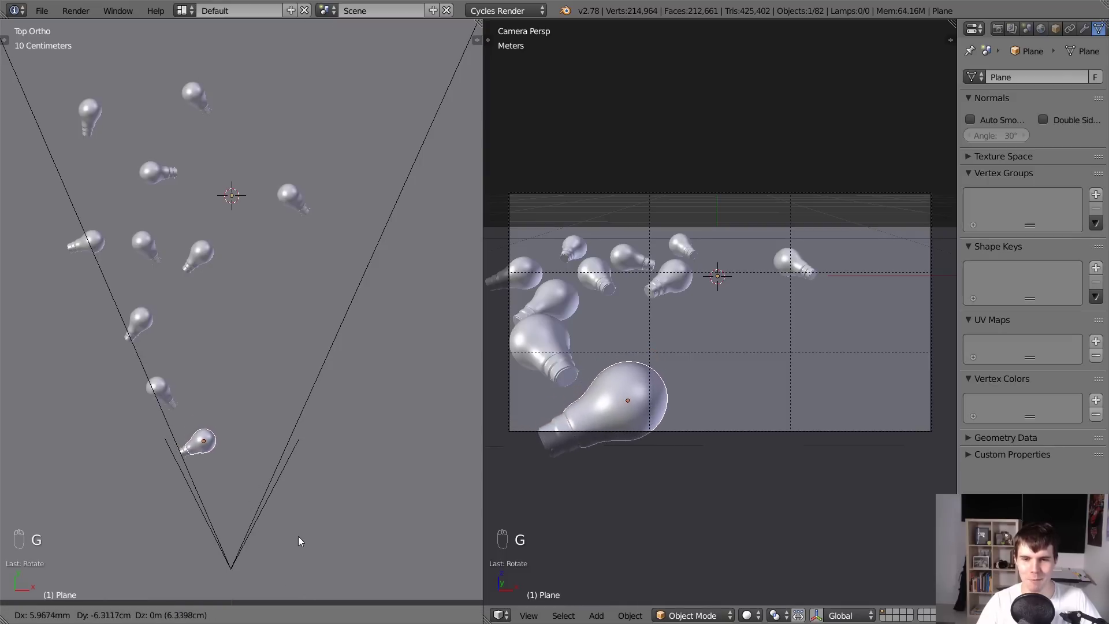
pyautogui.click(298, 536)
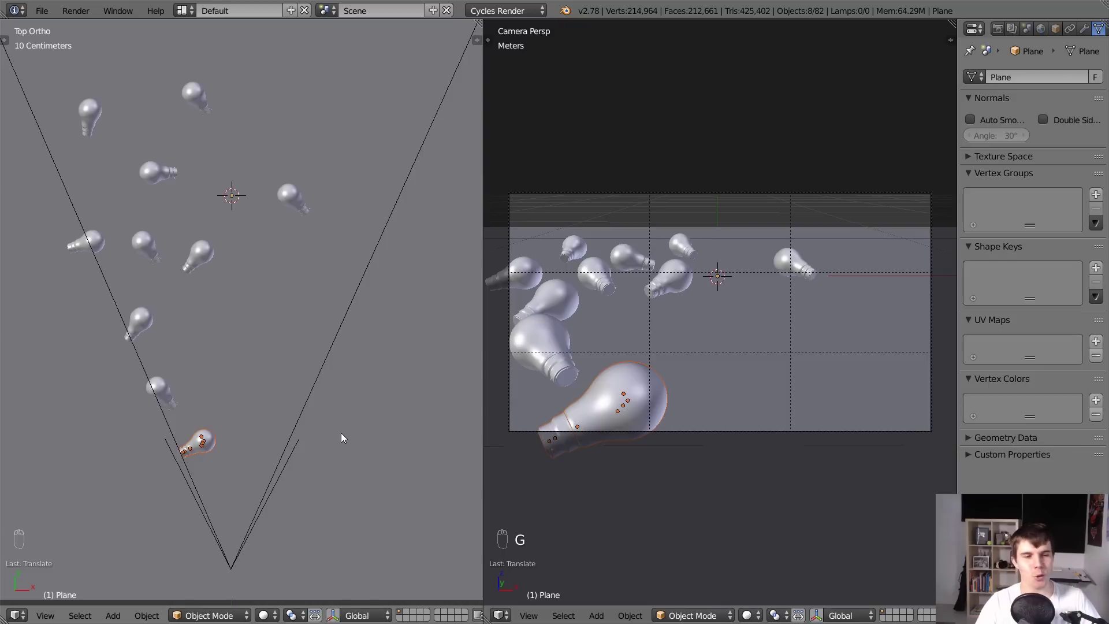
# Create a linked duplicate of the foreground bulb along X at the right border and rotate its base outward to the right.
pyautogui.hotkey('alt', 'd')
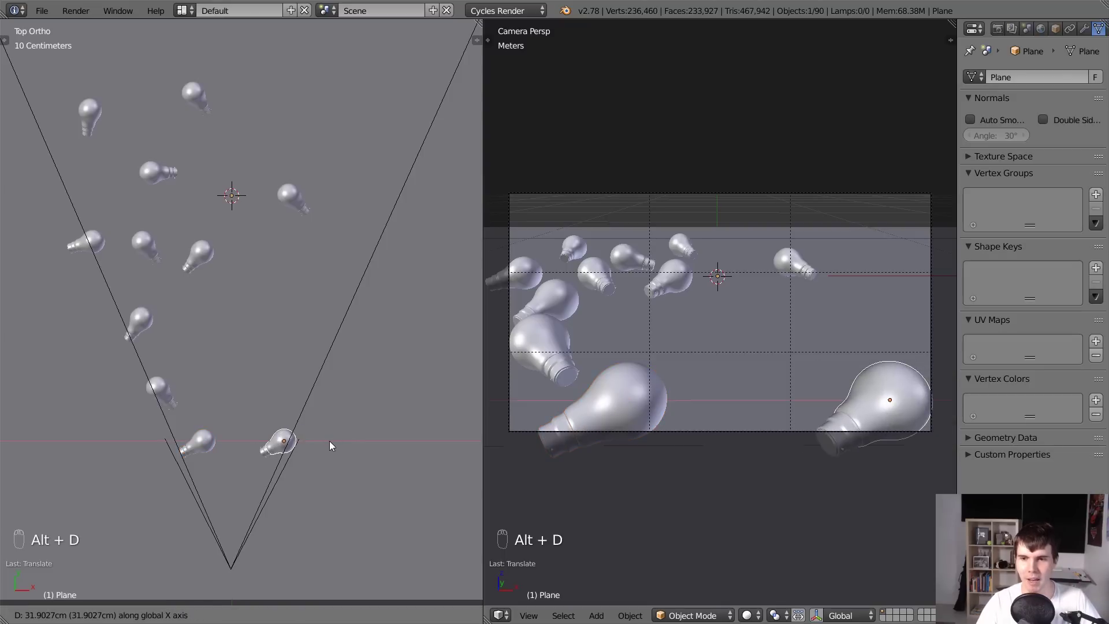
pyautogui.click(328, 439)
pyautogui.keyDown('shift'); pyautogui.moveTo(328, 440); pyautogui.dragTo(275, 425, button='middle'); pyautogui.keyUp('shift')
pyautogui.press('r')
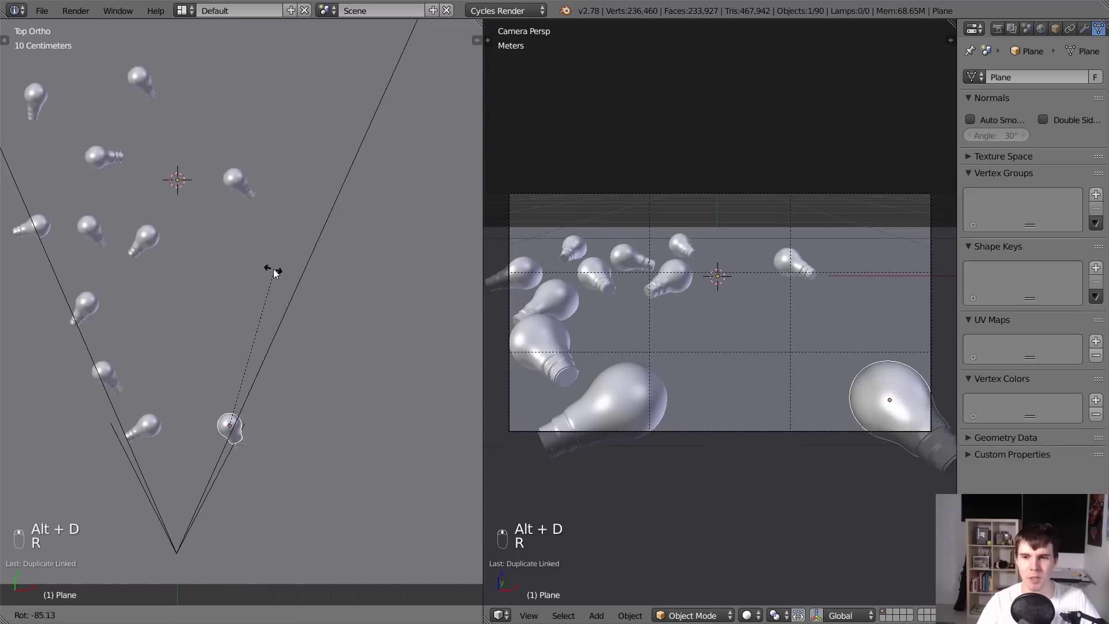
pyautogui.click(156, 313)
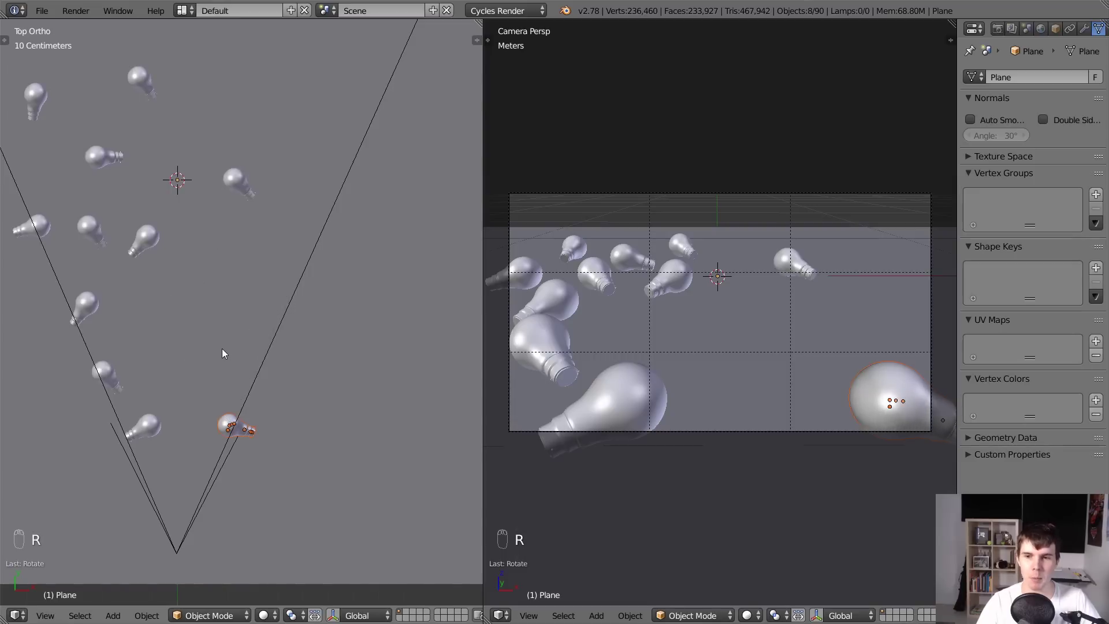
# Move the right foreground bulb inward and farther from the camera onto the thirds guides, rotate it slightly, and deselect everything.
pyautogui.press('g')
pyautogui.click(203, 349)
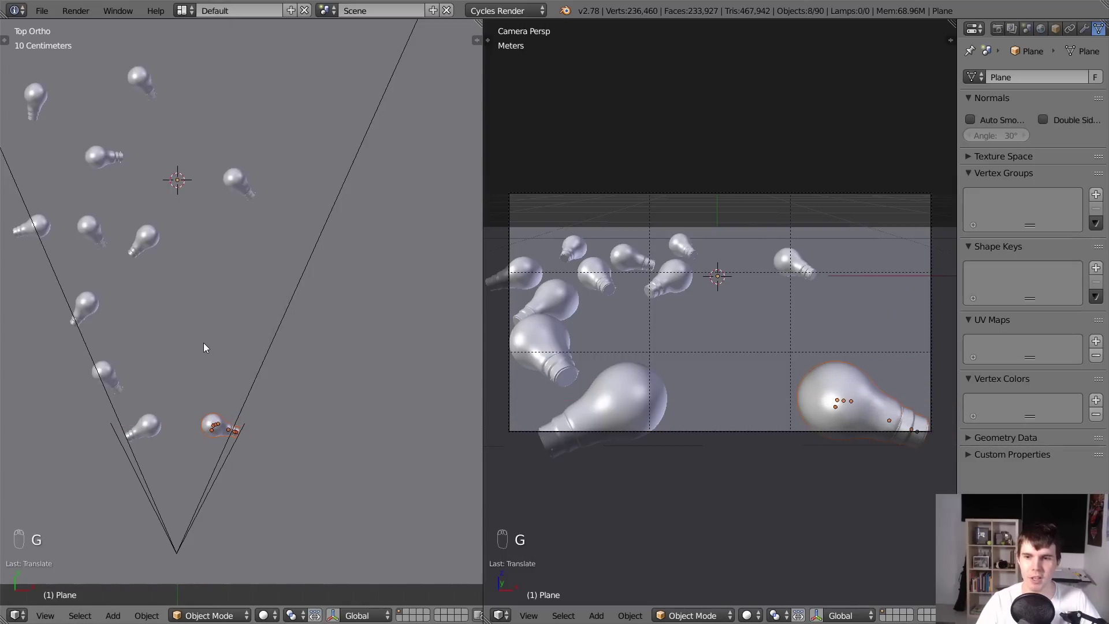
pyautogui.press('g')
pyautogui.click(210, 324)
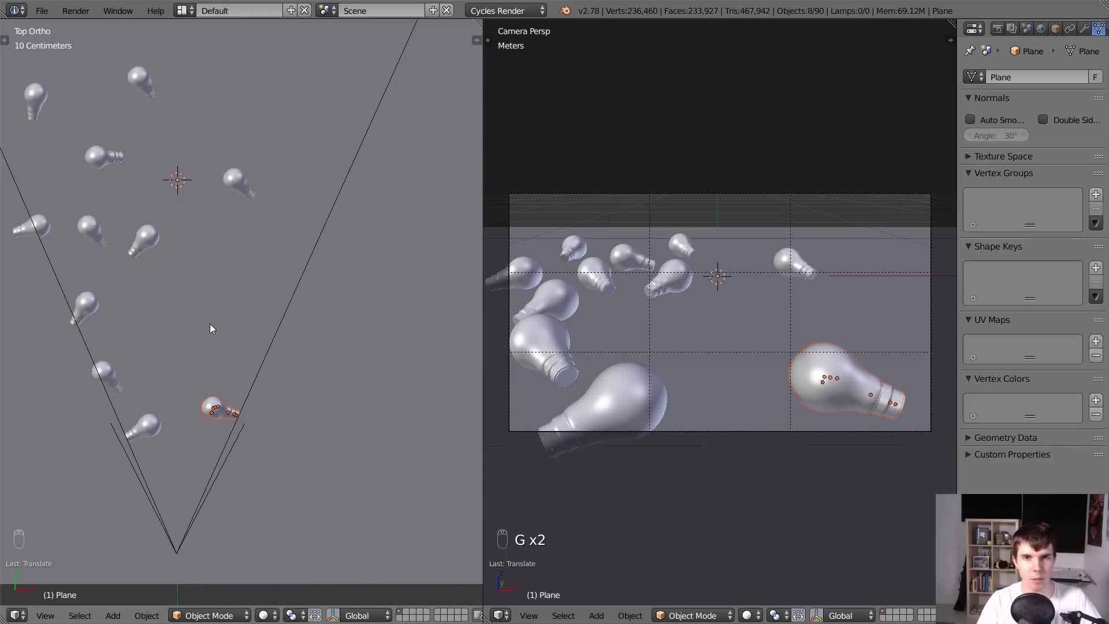
pyautogui.press('r')
pyautogui.rightClick(283, 326)
pyautogui.press('a')
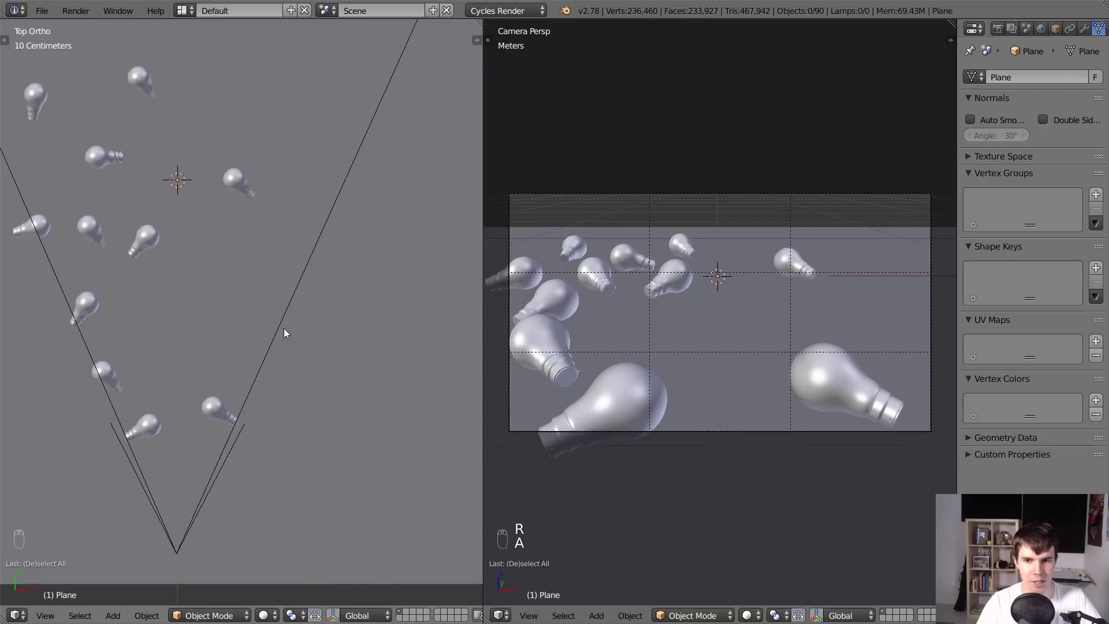
# Select all parts of the right foreground bulb in wireframe display without the floor plane, and restore solid shading.
pyautogui.scroll(1, 283, 328)
pyautogui.rightClick(209, 424)
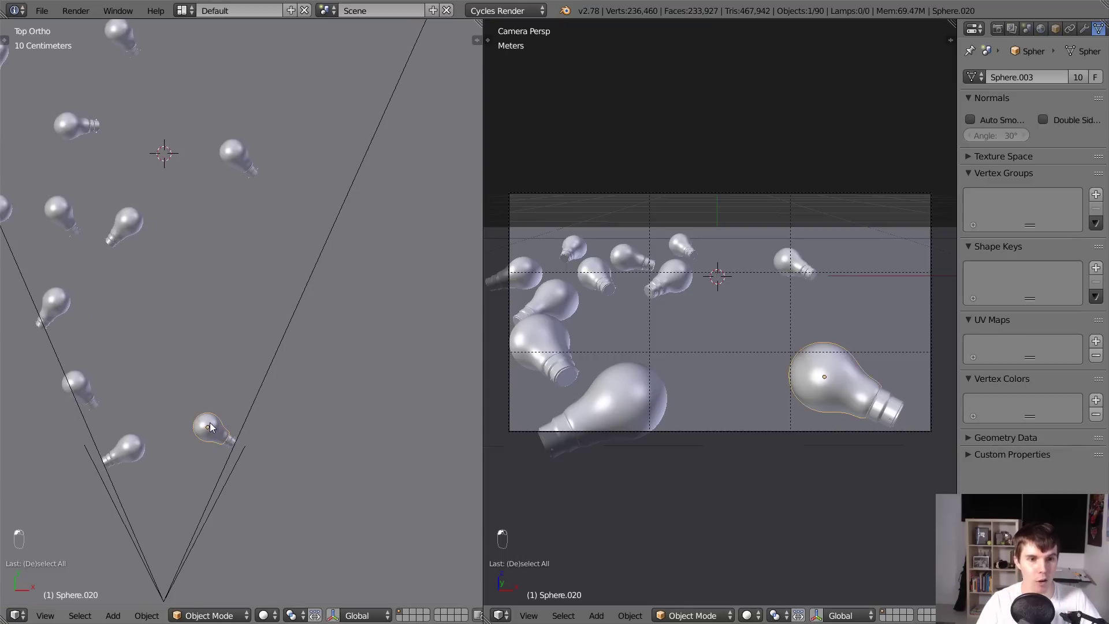
pyautogui.press('z')
pyautogui.press('b')
pyautogui.moveTo(186, 403); pyautogui.dragTo(233, 451)
pyautogui.press('b')
pyautogui.moveTo(241, 366); pyautogui.dragTo(290, 412, button='middle')
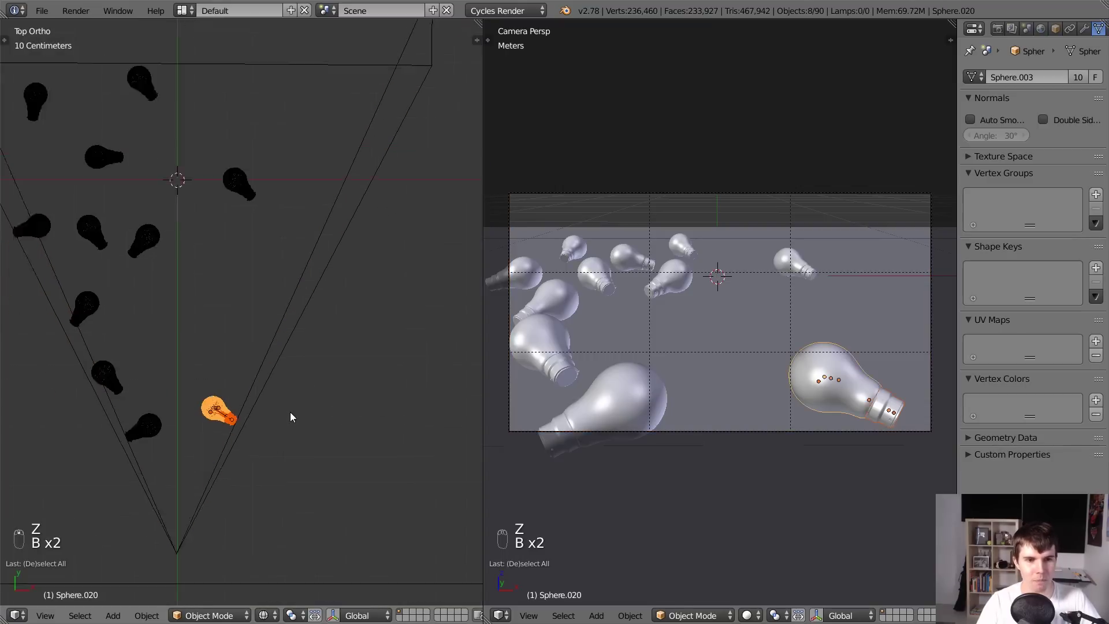
pyautogui.scroll(-3, 290, 412)
pyautogui.press('z')
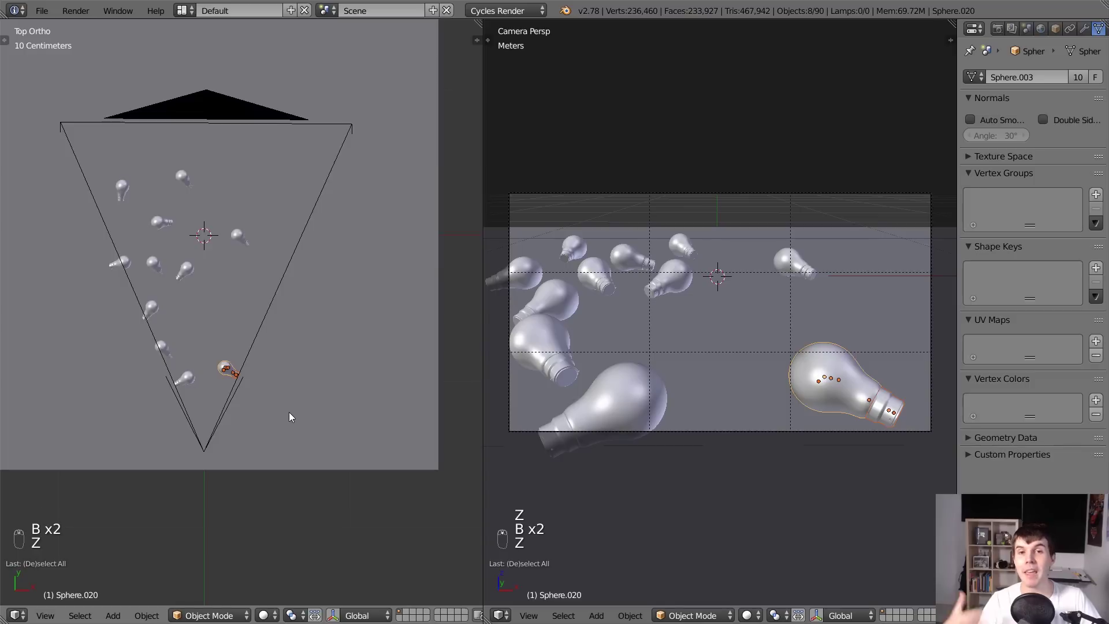
# Place a linked duplicate of the right foreground bulb behind the left foreground bulb, rotating it slightly and nudging it nearer the camera.
pyautogui.scroll(3, 288, 412)
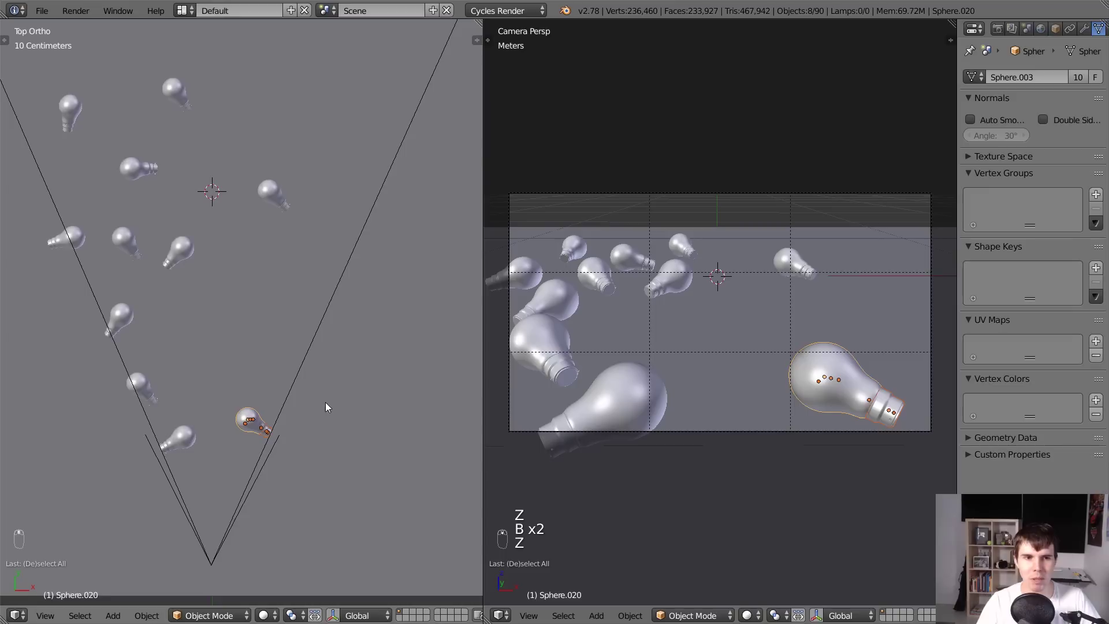
pyautogui.hotkey('alt', 'd')
pyautogui.press('r')
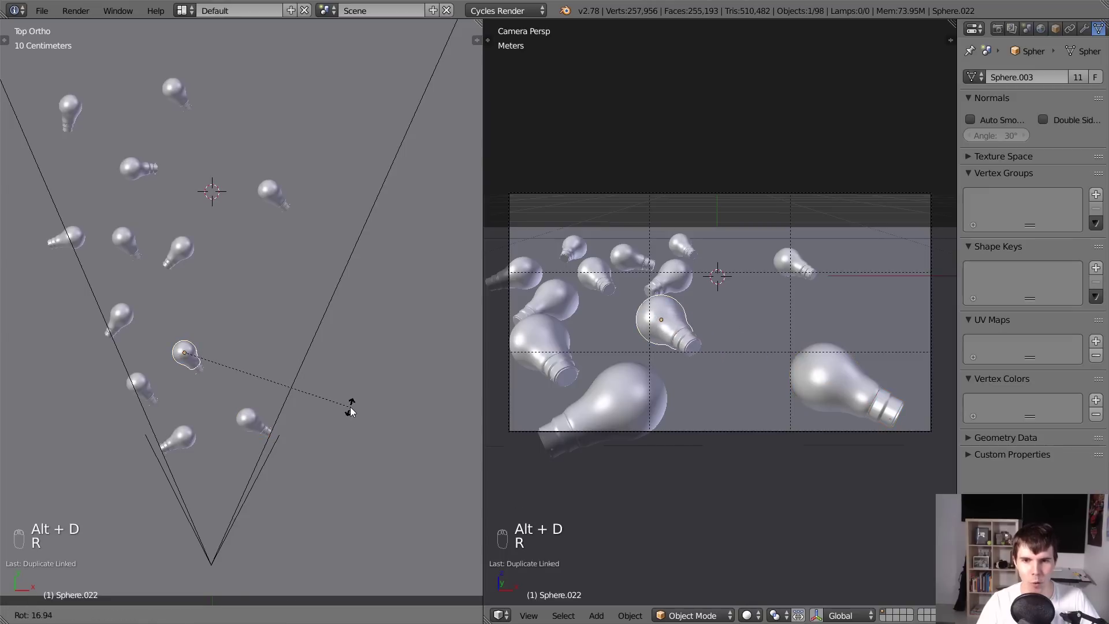
pyautogui.click(347, 413)
pyautogui.press('g')
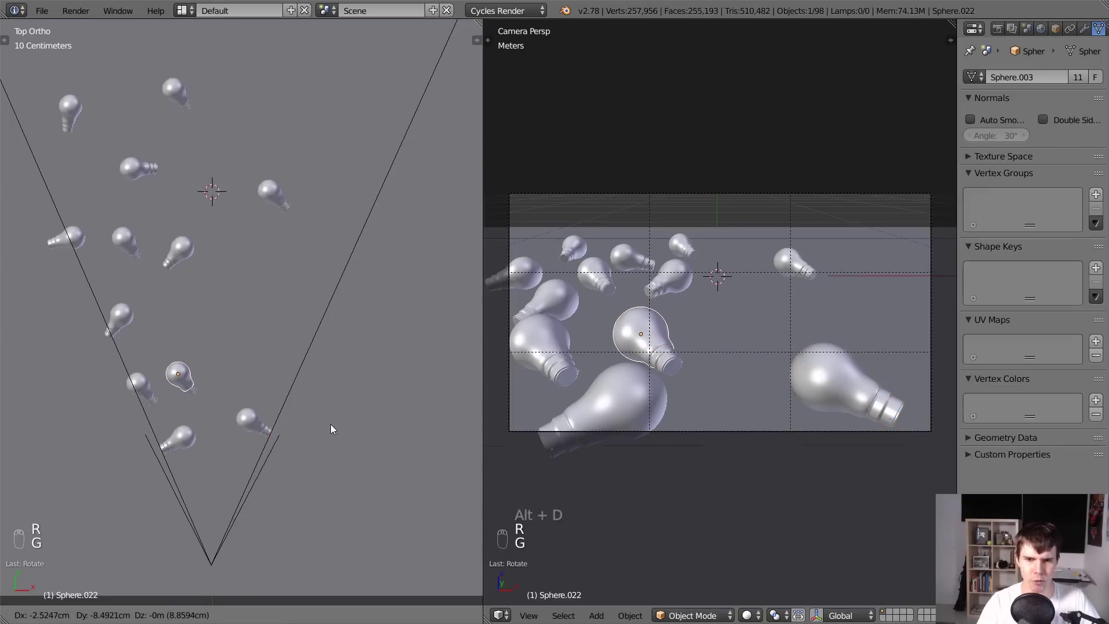
pyautogui.click(330, 424)
# Add a linked duplicate farther from the camera in the left group, rotate its base to the left, and move it into the gap.
pyautogui.hotkey('alt', 'd')
pyautogui.click(342, 365)
pyautogui.press('r')
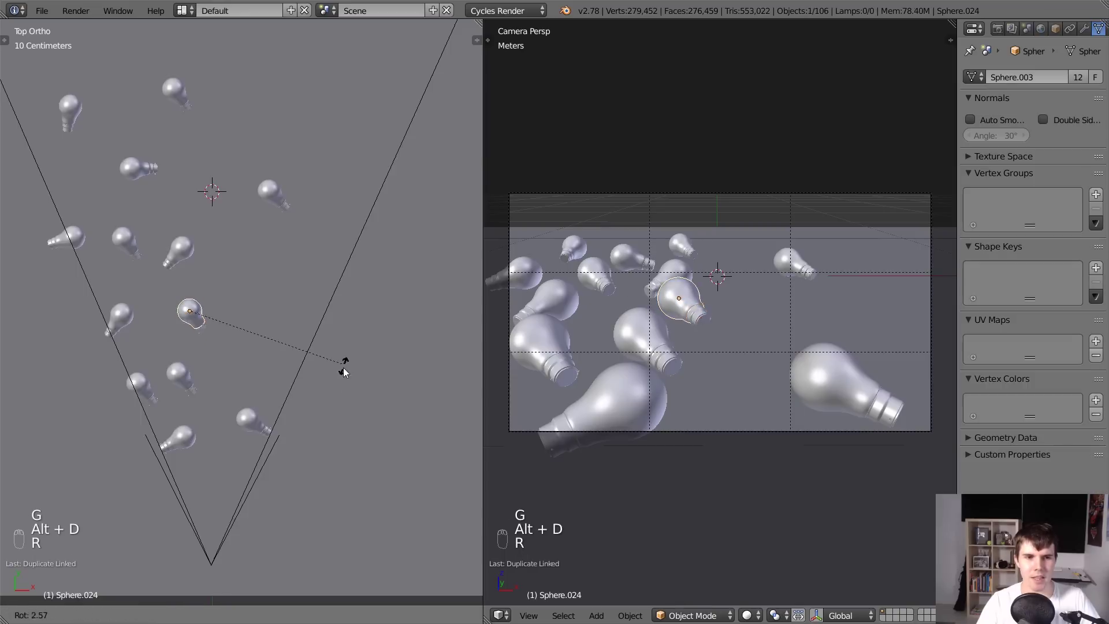
pyautogui.click(68, 342)
pyautogui.press('g')
pyautogui.click(76, 332)
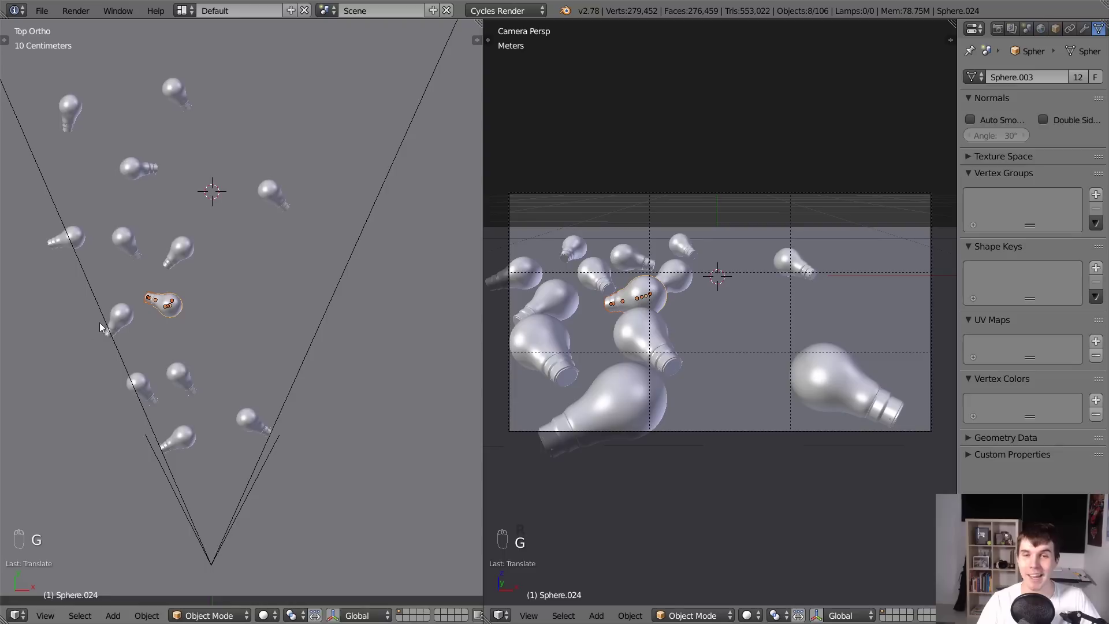
# Place a linked duplicate of the selected bulb to its right near the frame's centre, rotating its base toward the lower left.
pyautogui.hotkey('alt', 'd')
pyautogui.click(169, 291)
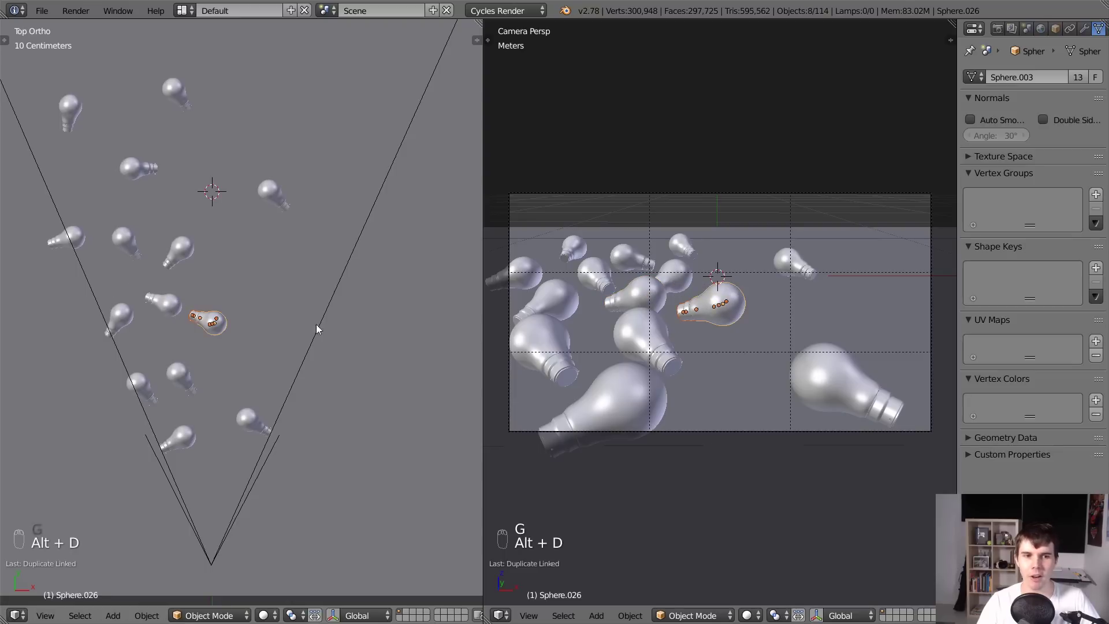
pyautogui.press('r')
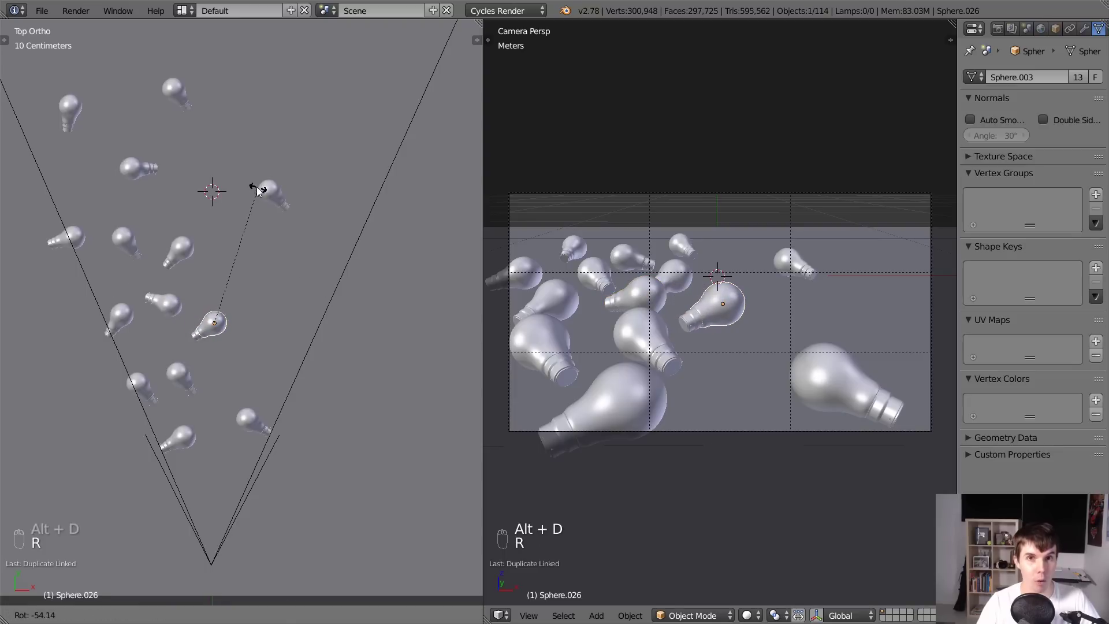
pyautogui.click(241, 182)
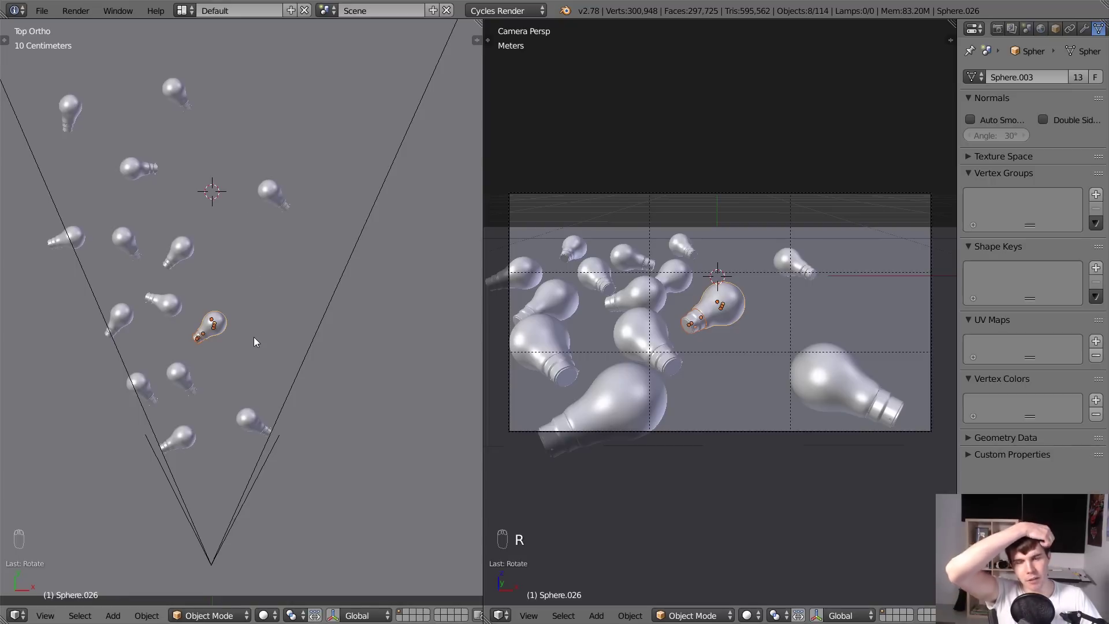
# Add a linked duplicate straight back beyond the 3D cursor, and rotate it so its base points toward the camera.
pyautogui.hotkey('alt', 'd')
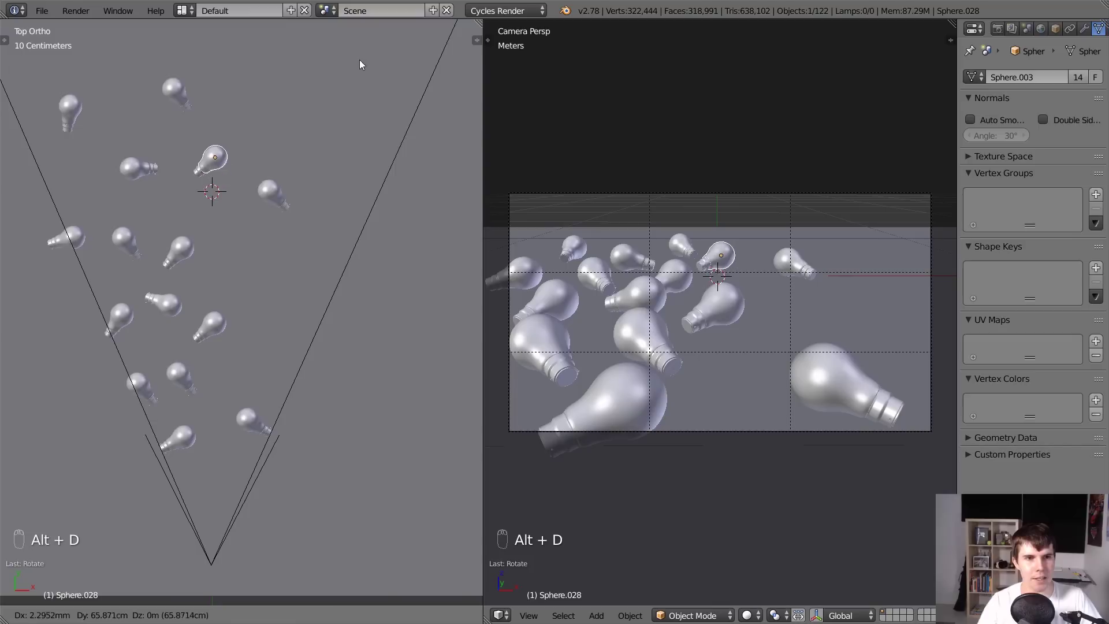
pyautogui.click(359, 60)
pyautogui.keyDown('shift'); pyautogui.scroll(4, 335, 150); pyautogui.keyUp('shift')
pyautogui.press('r')
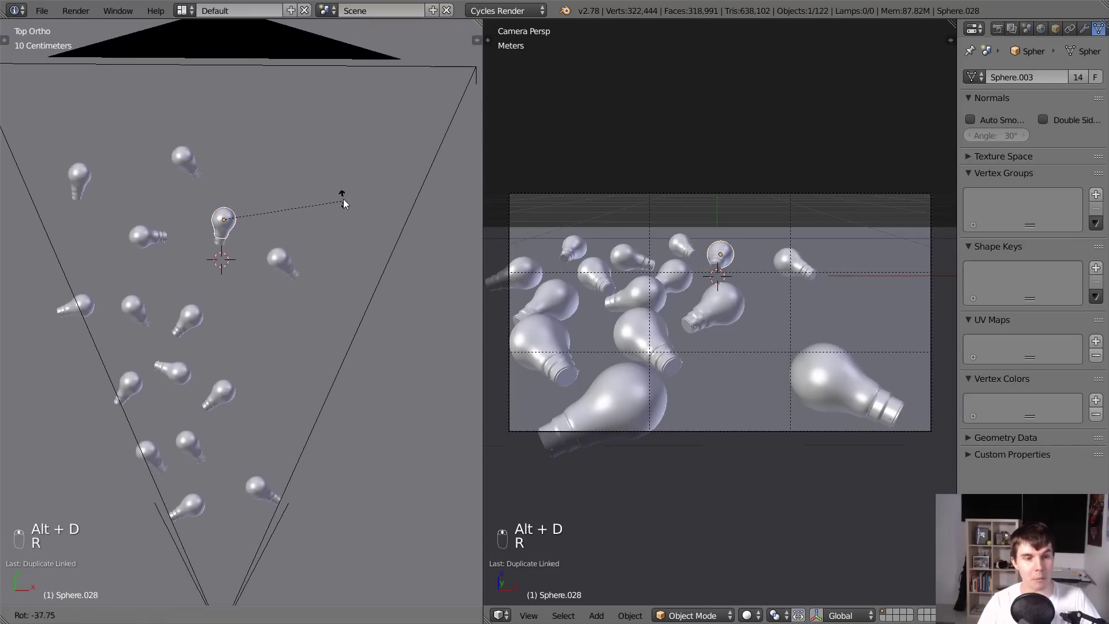
pyautogui.click(342, 191)
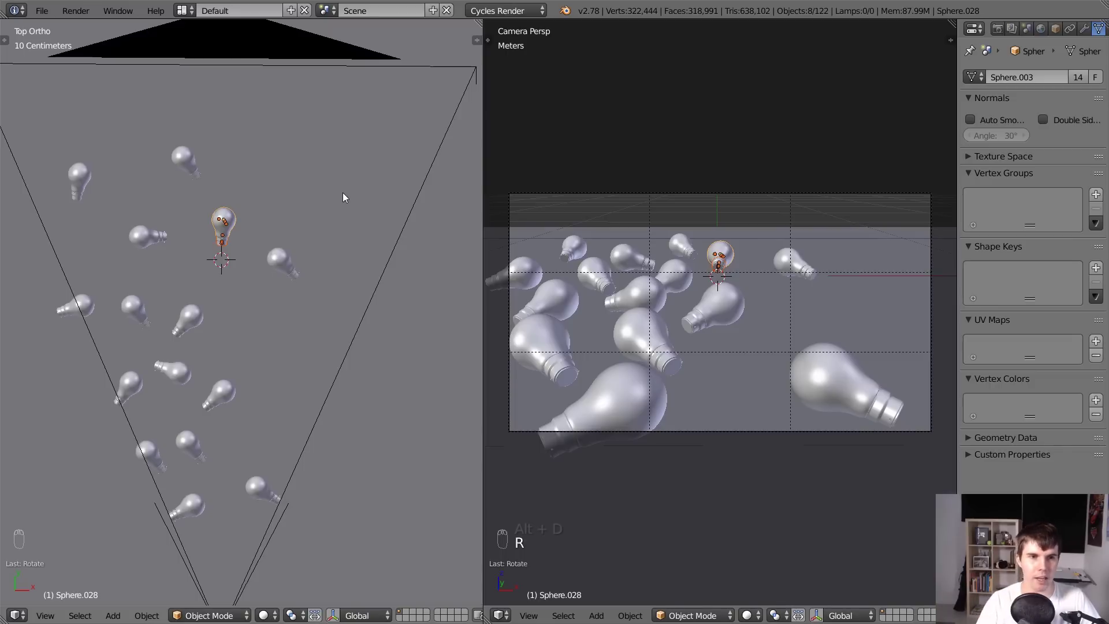
# Add a linked duplicate in the far left of the camera view, rotate its base to the right, and move it into the far corner.
pyautogui.hotkey('alt', 'd')
pyautogui.click(105, 110)
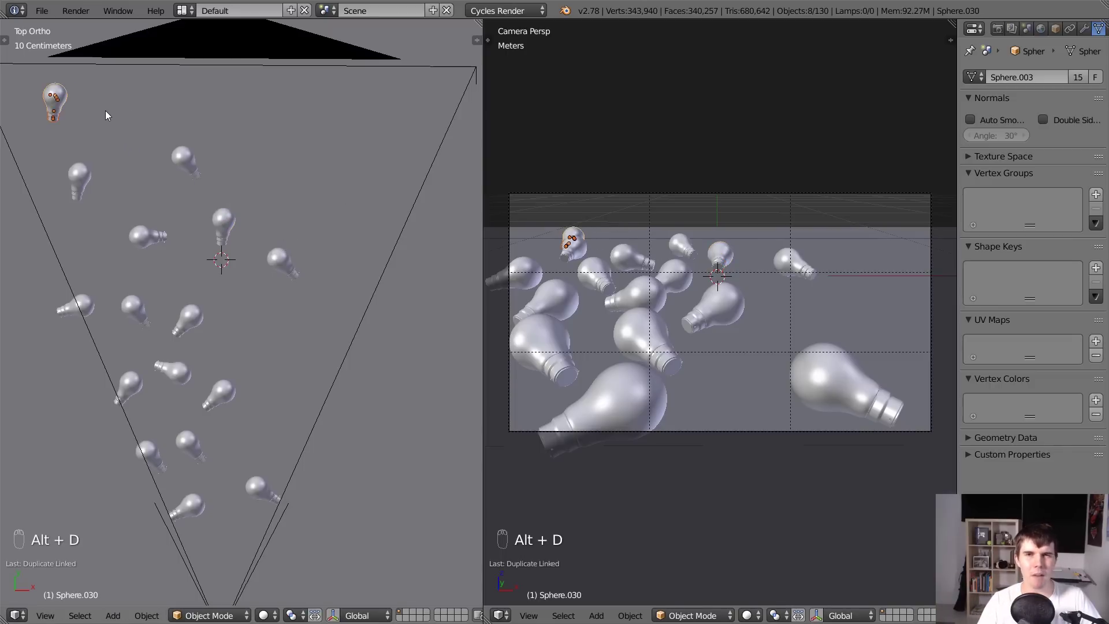
pyautogui.keyDown('shift'); pyautogui.moveTo(105, 109); pyautogui.dragTo(175, 174, button='middle'); pyautogui.keyUp('shift')
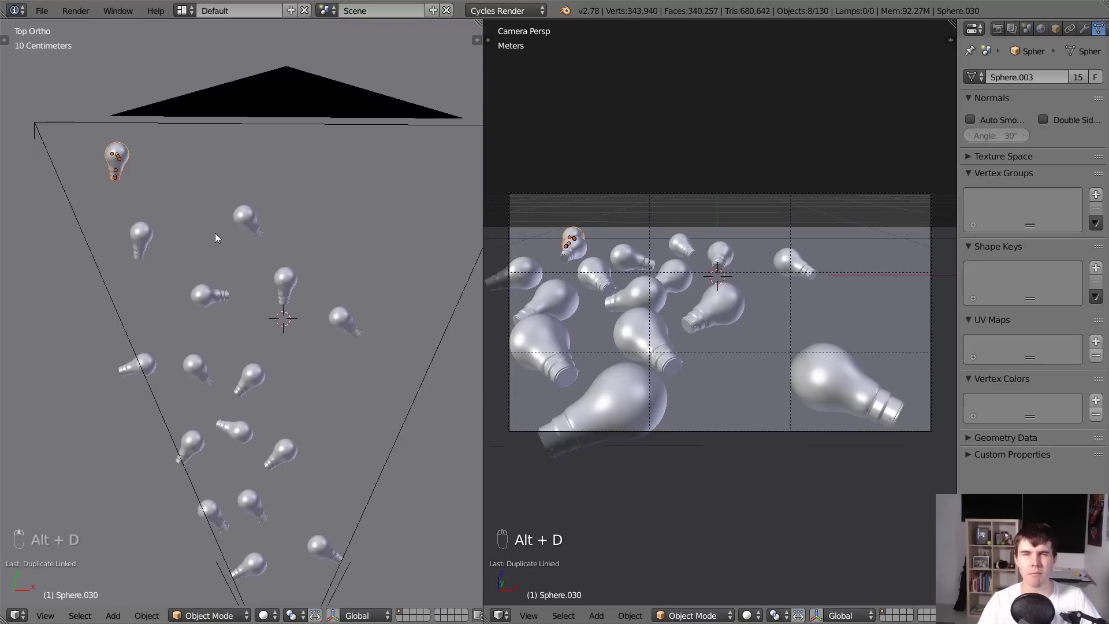
pyautogui.keyDown('shift'); pyautogui.moveTo(232, 259); pyautogui.dragTo(174, 221, button='middle'); pyautogui.keyUp('shift')
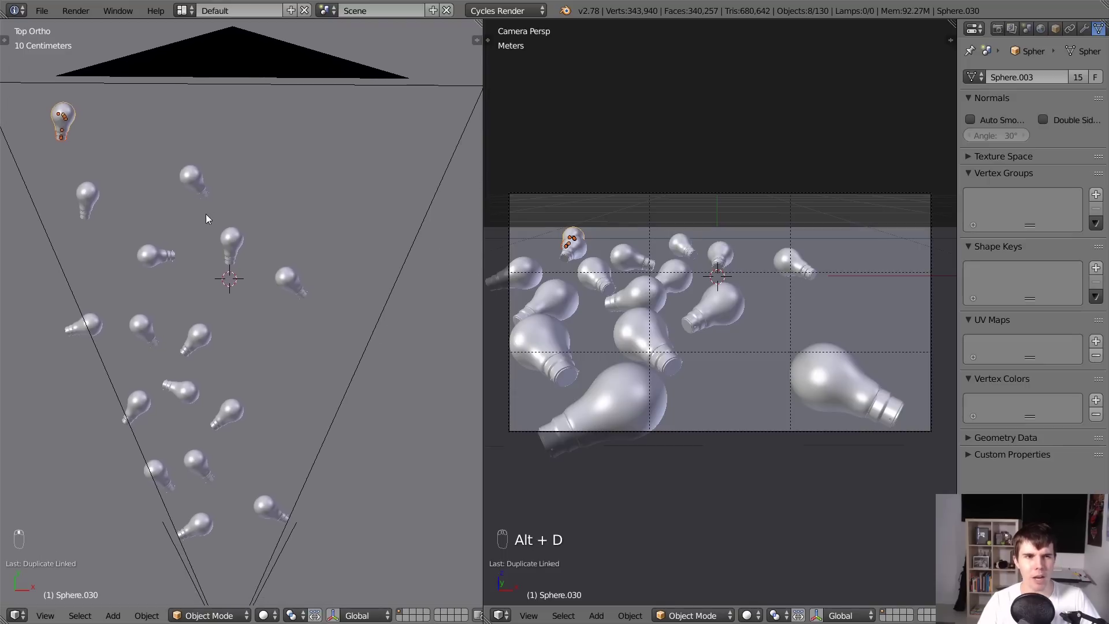
pyautogui.press('r')
pyautogui.click(67, 39)
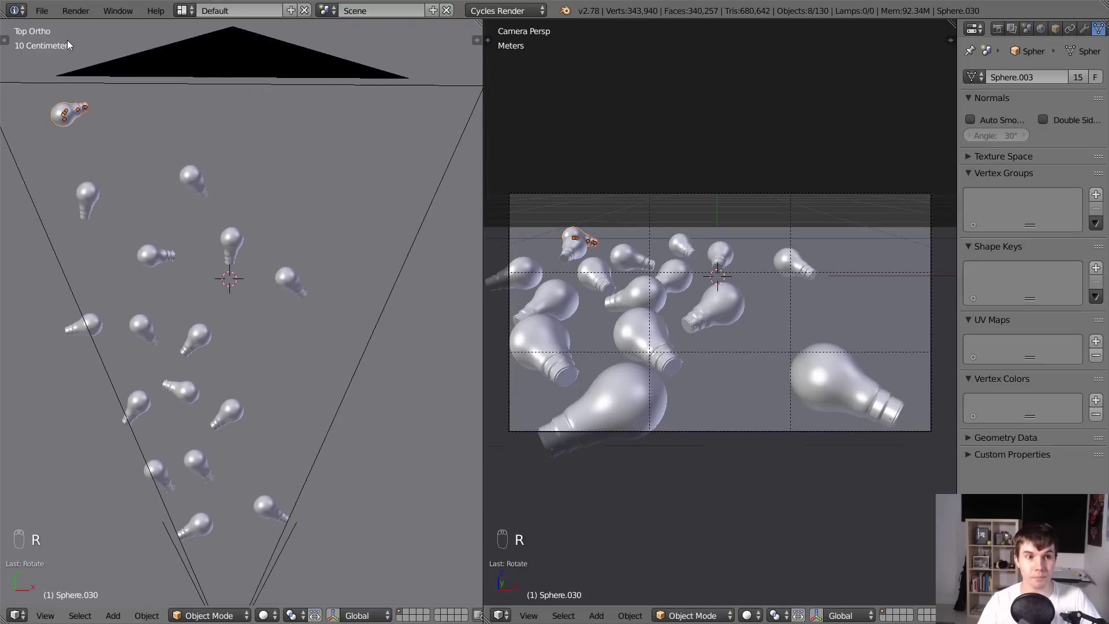
pyautogui.keyDown('shift'); pyautogui.moveTo(77, 110); pyautogui.dragTo(181, 134, button='middle'); pyautogui.keyUp('shift')
pyautogui.press('g')
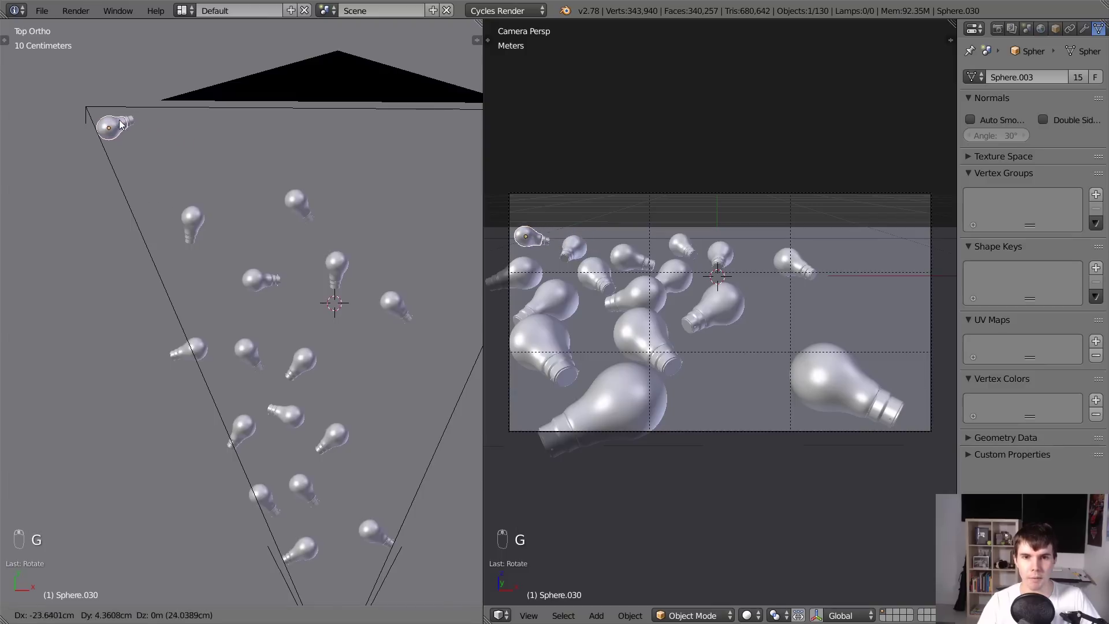
pyautogui.click(122, 118)
# Place a linked duplicate to the right of the far-left corner bulb, rotate its base to the upper left, and nudge it farther back.
pyautogui.hotkey('alt', 'd')
pyautogui.click(248, 157)
pyautogui.keyDown('shift'); pyautogui.moveTo(248, 157); pyautogui.dragTo(176, 148, button='middle'); pyautogui.keyUp('shift')
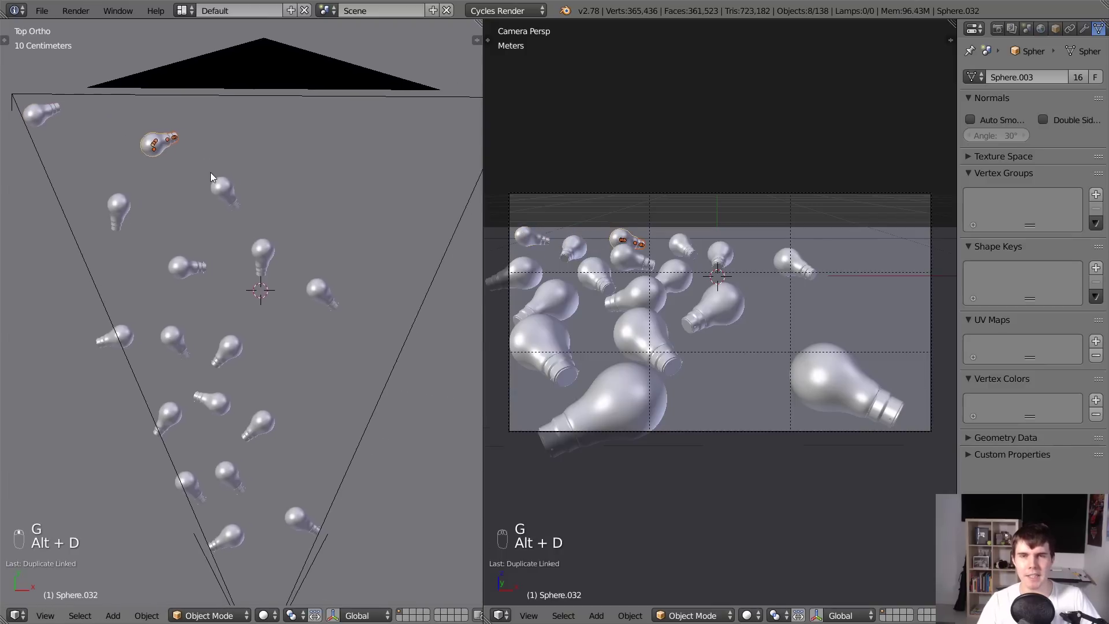
pyautogui.press('r')
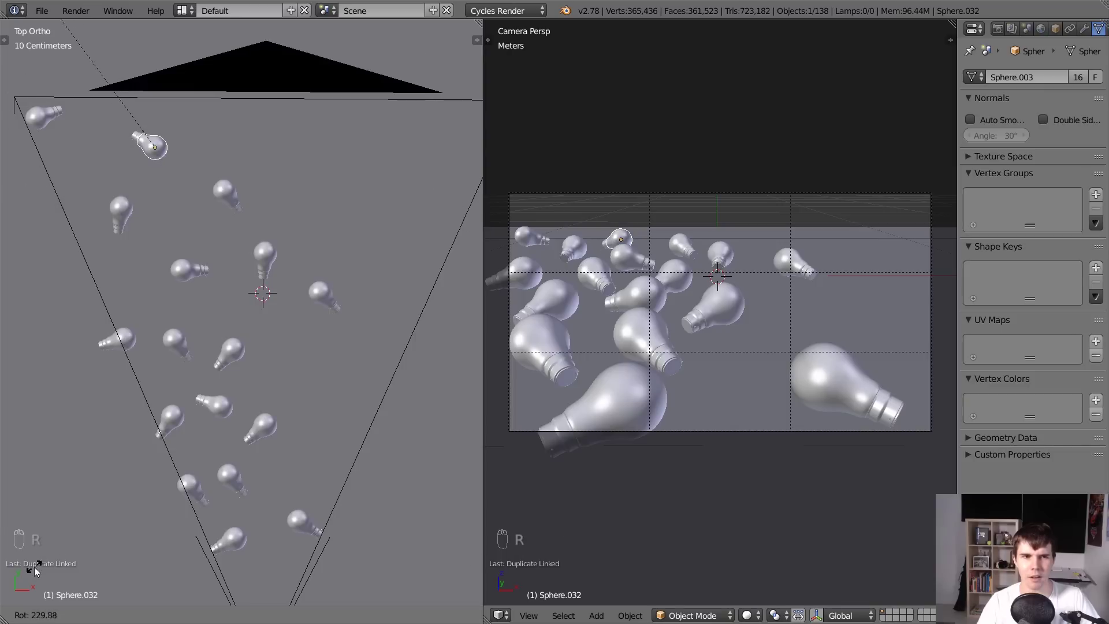
pyautogui.click(45, 549)
pyautogui.press('g')
pyautogui.click(44, 507)
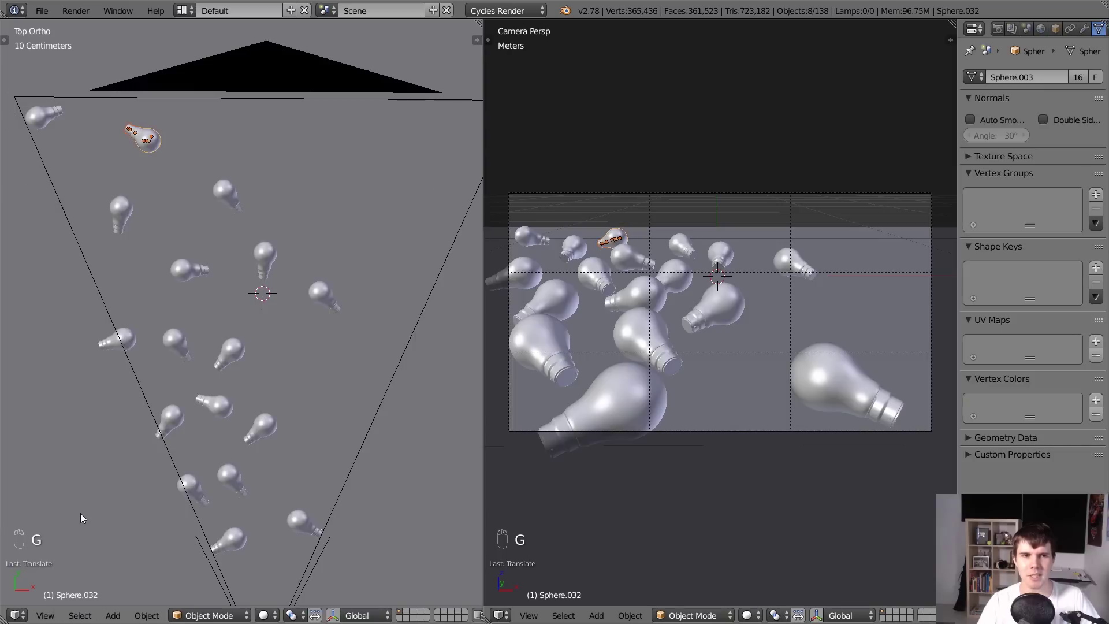
# Add a linked duplicate in the back row behind the central bulb, and rotate its base to the right.
pyautogui.keyDown('shift'); pyautogui.moveTo(81, 513); pyautogui.dragTo(15, 495, button='middle'); pyautogui.keyUp('shift')
pyautogui.hotkey('alt', 'd')
pyautogui.click(216, 386)
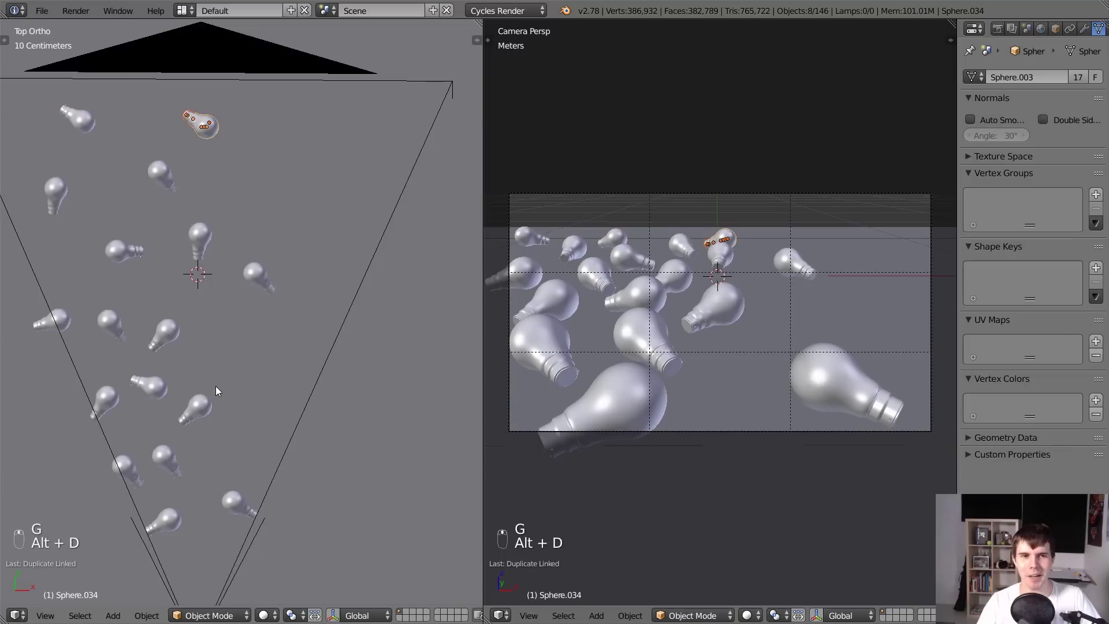
pyautogui.press('r')
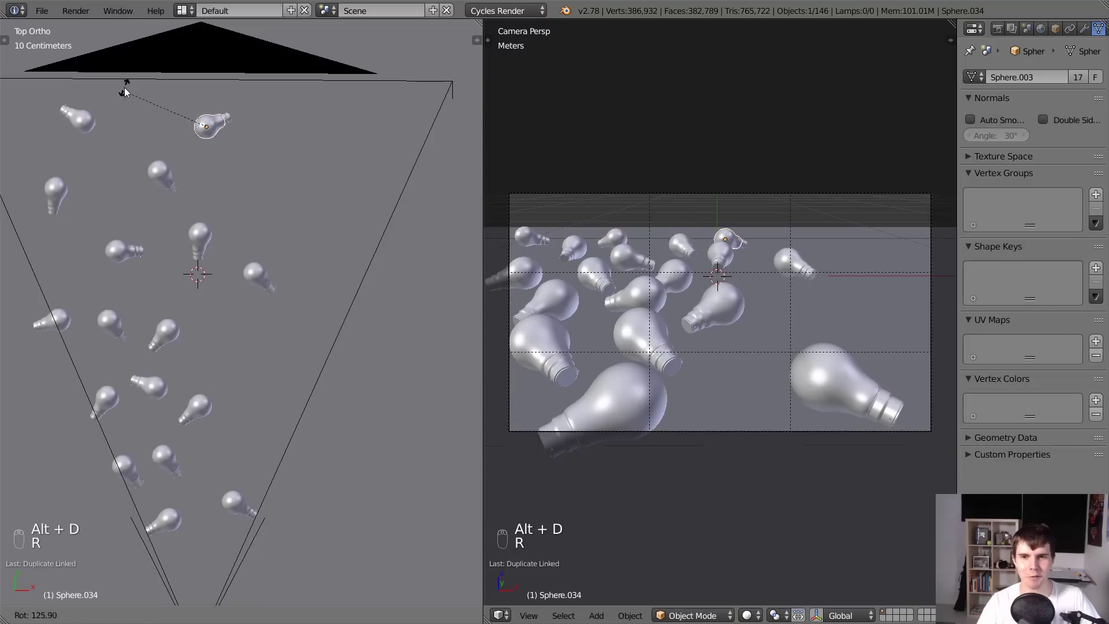
pyautogui.click(159, 63)
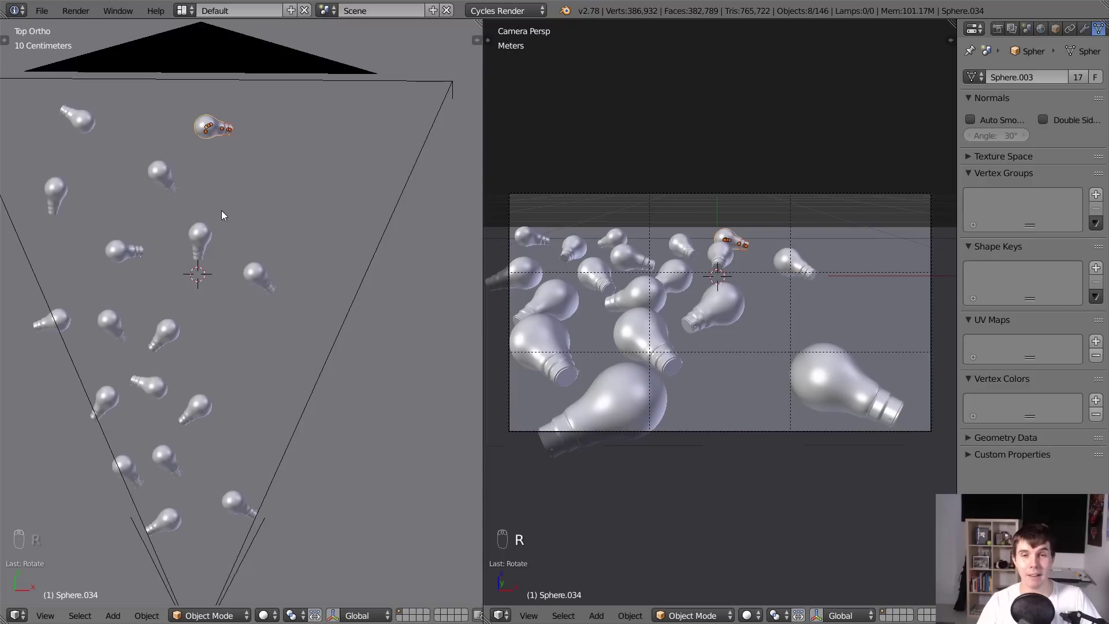
# Place a linked duplicate in the far right corner of the camera view, rotating its base toward the lower left.
pyautogui.keyDown('shift'); pyautogui.moveTo(224, 225); pyautogui.dragTo(173, 211, button='middle'); pyautogui.keyUp('shift')
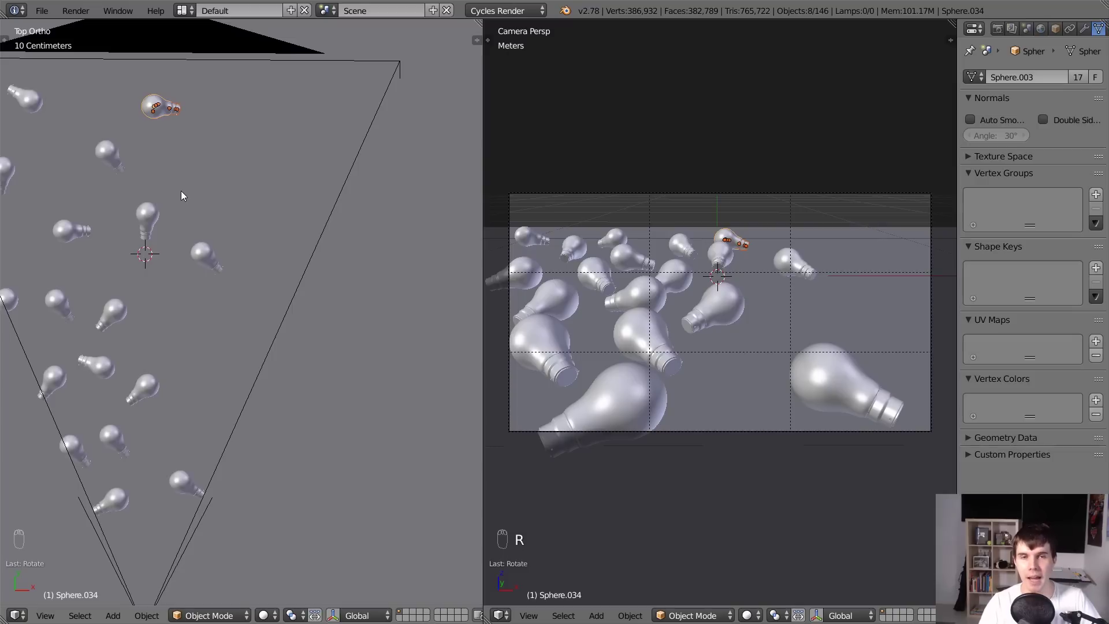
pyautogui.hotkey('alt', 'd')
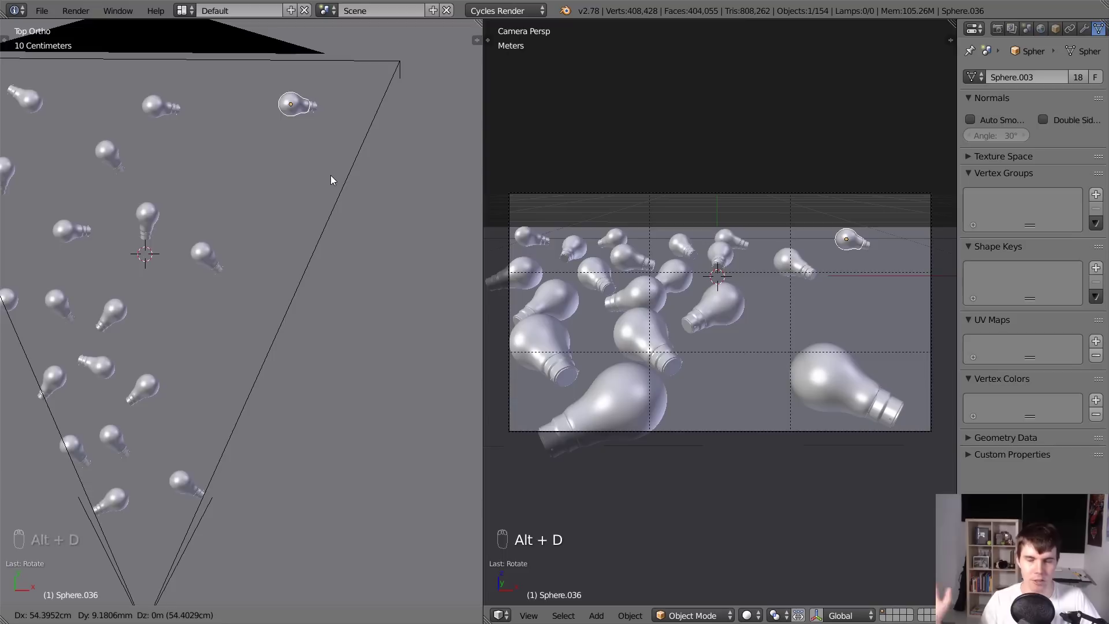
pyautogui.click(378, 156)
pyautogui.press('r')
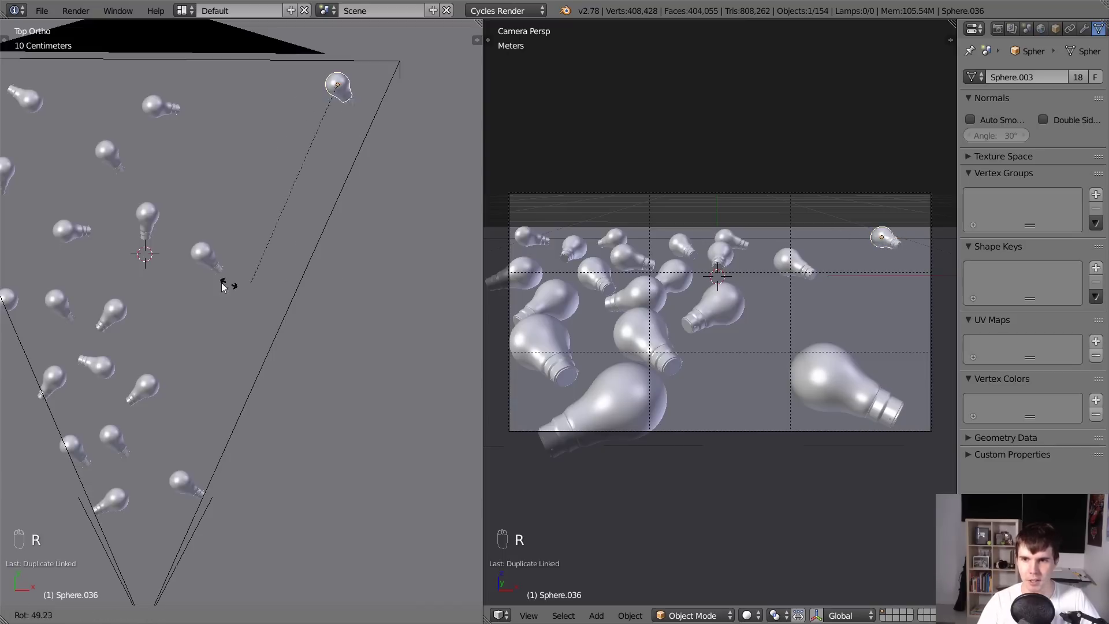
pyautogui.click(471, 153)
# Add a linked duplicate nearer the camera on the right frame edge, rotate its base outward, and shift it inward and slightly back.
pyautogui.keyDown('shift'); pyautogui.moveTo(470, 154); pyautogui.dragTo(417, 149, button='middle'); pyautogui.keyUp('shift')
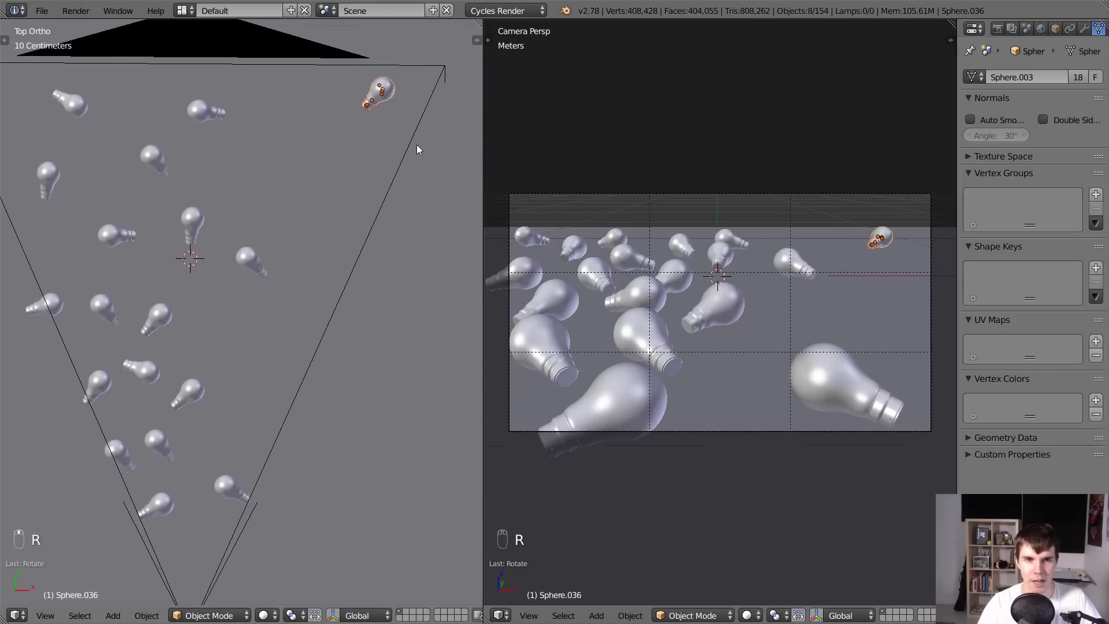
pyautogui.hotkey('alt', 'd')
pyautogui.click(433, 249)
pyautogui.press('r')
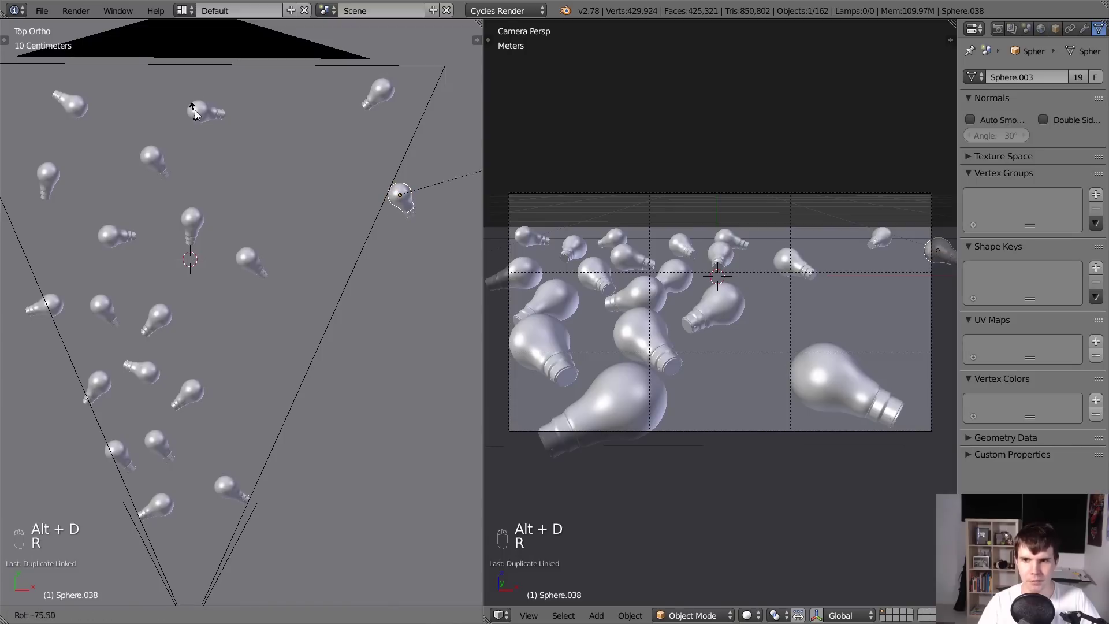
pyautogui.click(474, 555)
pyautogui.press('g')
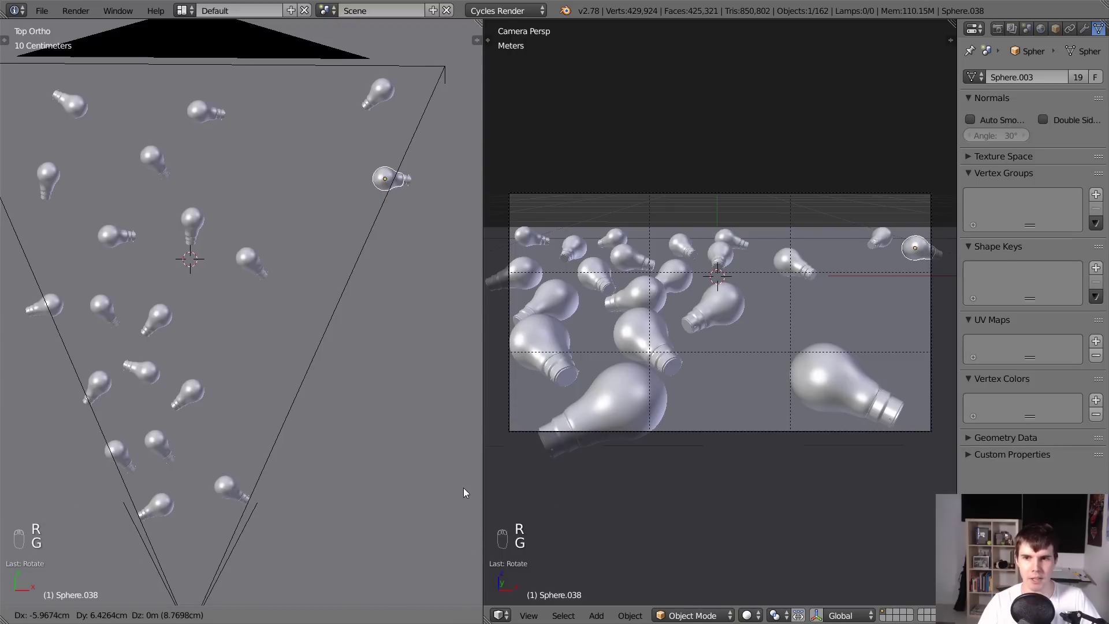
pyautogui.click(464, 493)
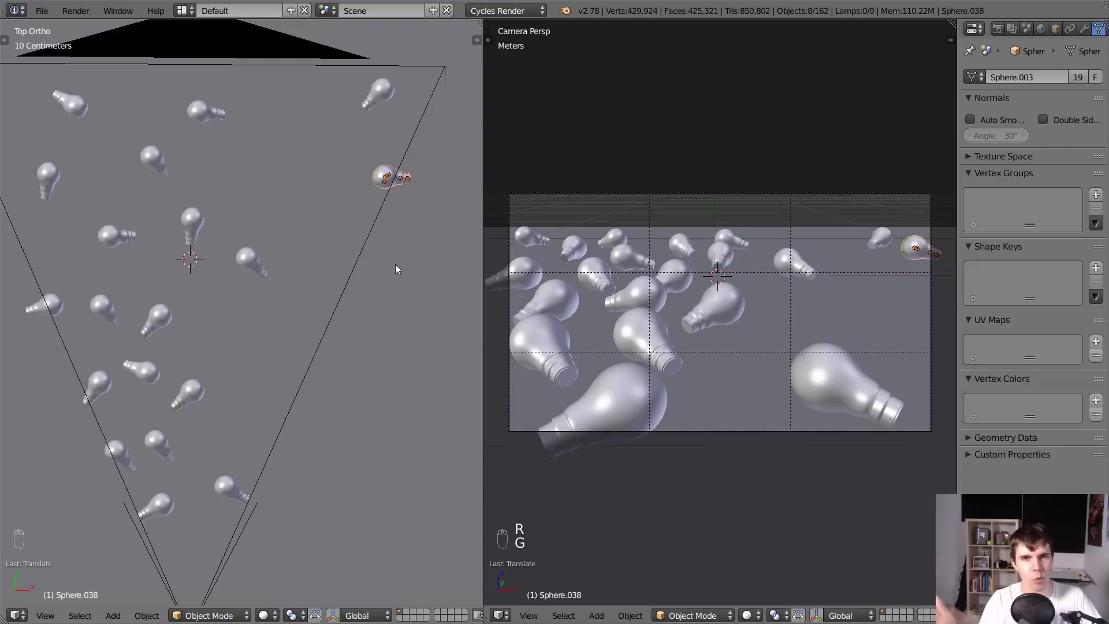
# Place another linked duplicate closer to the camera along the right frame edge, rotating its base toward the camera.
pyautogui.hotkey('alt', 'd')
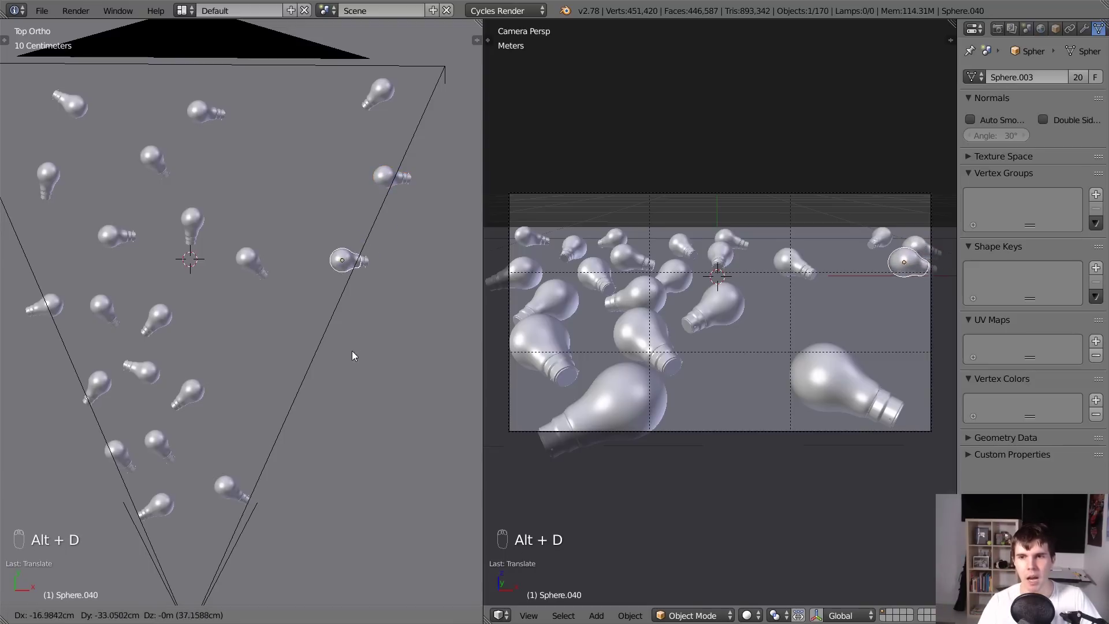
pyautogui.click(335, 400)
pyautogui.press('r')
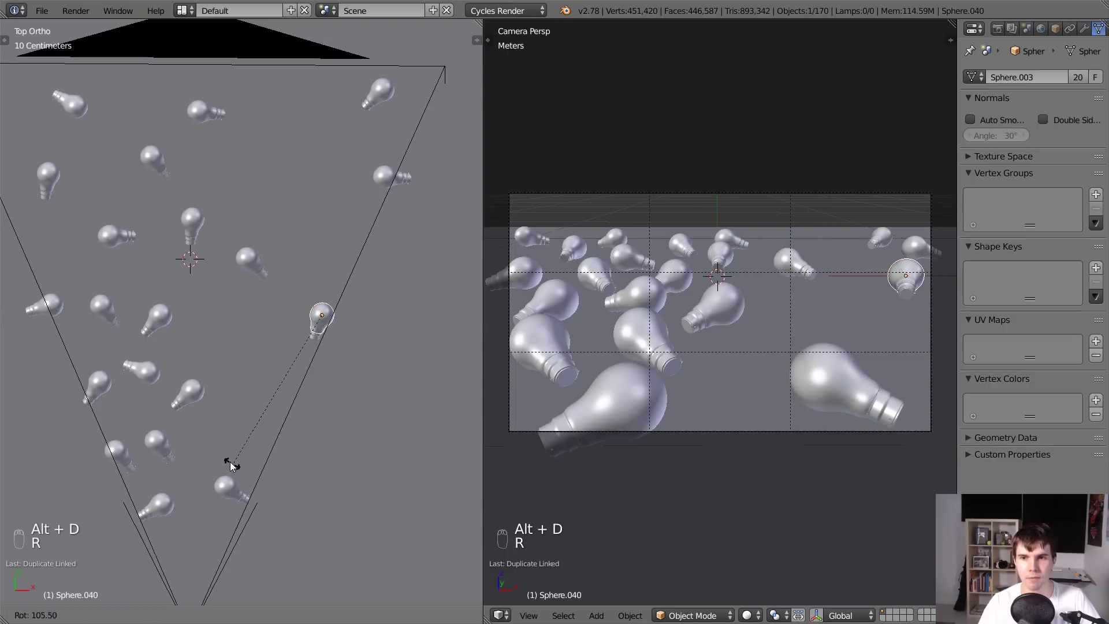
pyautogui.click(215, 448)
# Add a linked duplicate right of centre, rotate its base to the upper left, and move it nearer the camera beside the middle bulbs.
pyautogui.hotkey('alt', 'd')
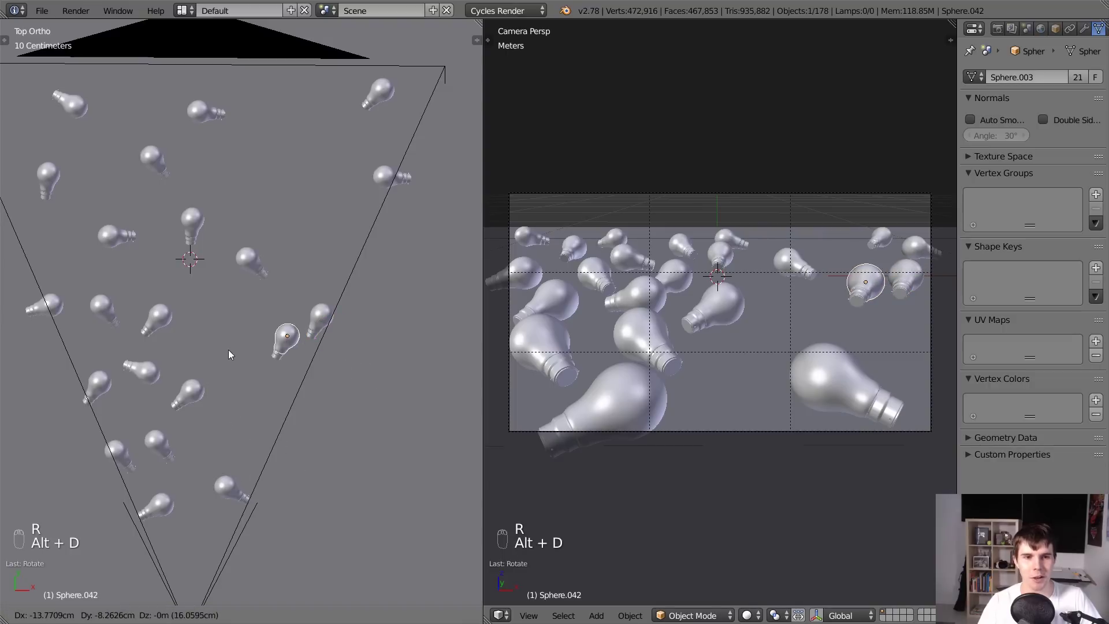
pyautogui.click(169, 331)
pyautogui.press('r')
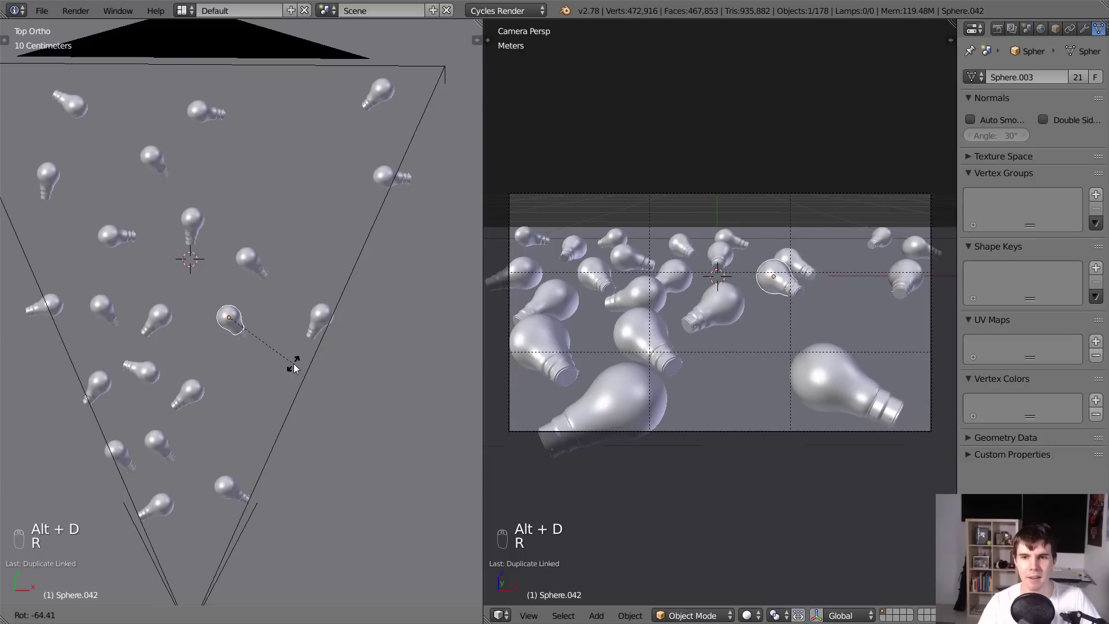
pyautogui.click(173, 301)
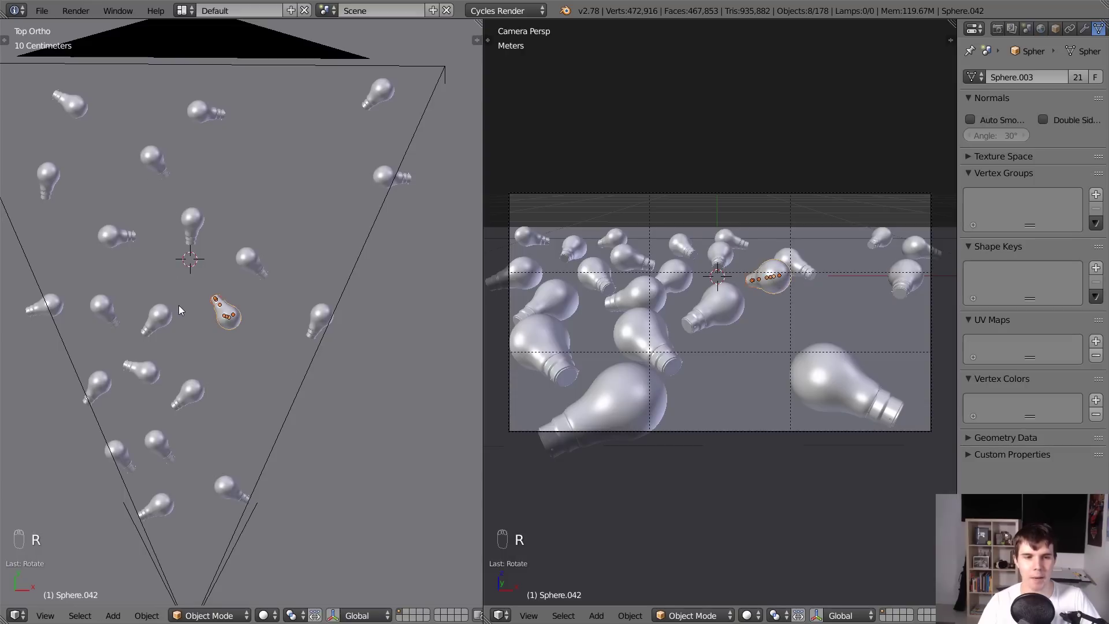
pyautogui.press('g')
pyautogui.click(171, 306)
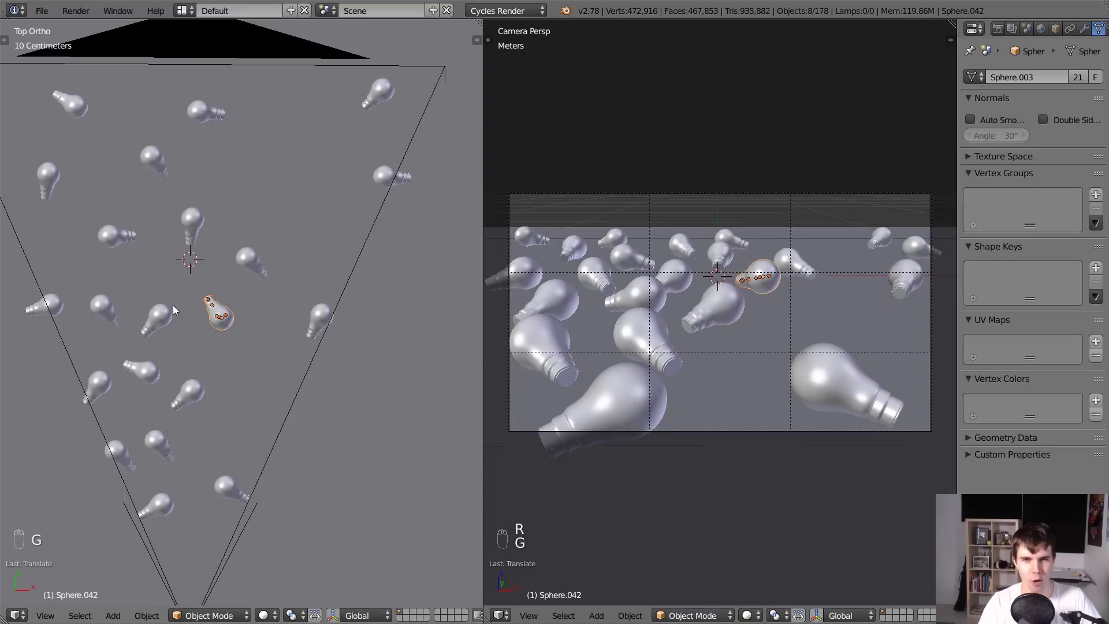
pyautogui.press('g')
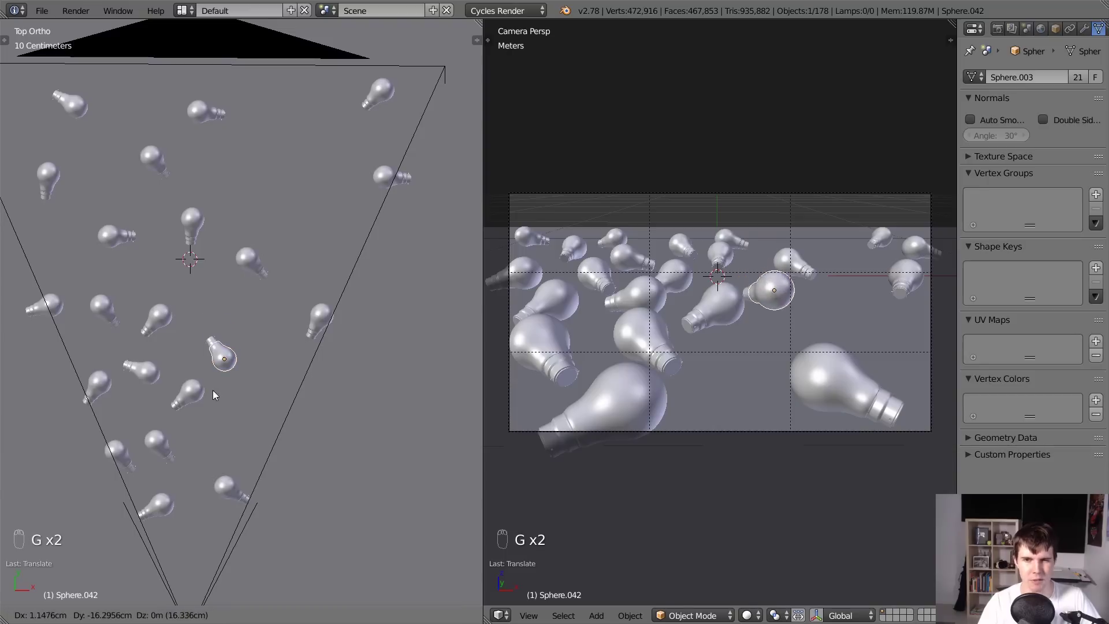
pyautogui.click(216, 408)
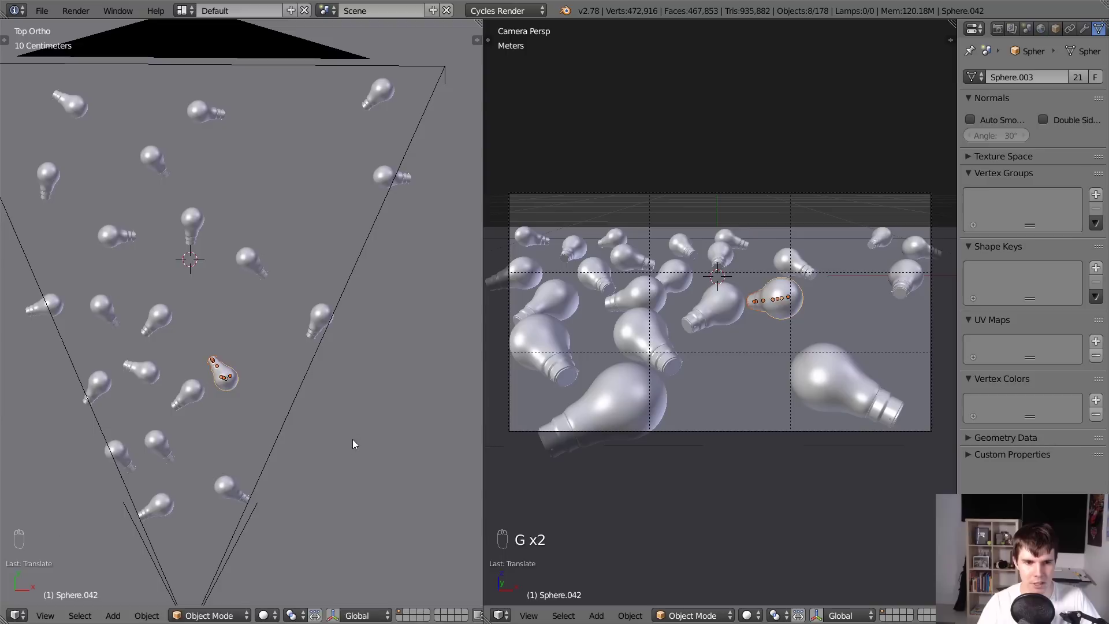
# Place a linked duplicate just behind and left of the right foreground bulb, rotate its base toward the camera, and nudge it left and nearer.
pyautogui.hotkey('alt', 'd')
pyautogui.press('r')
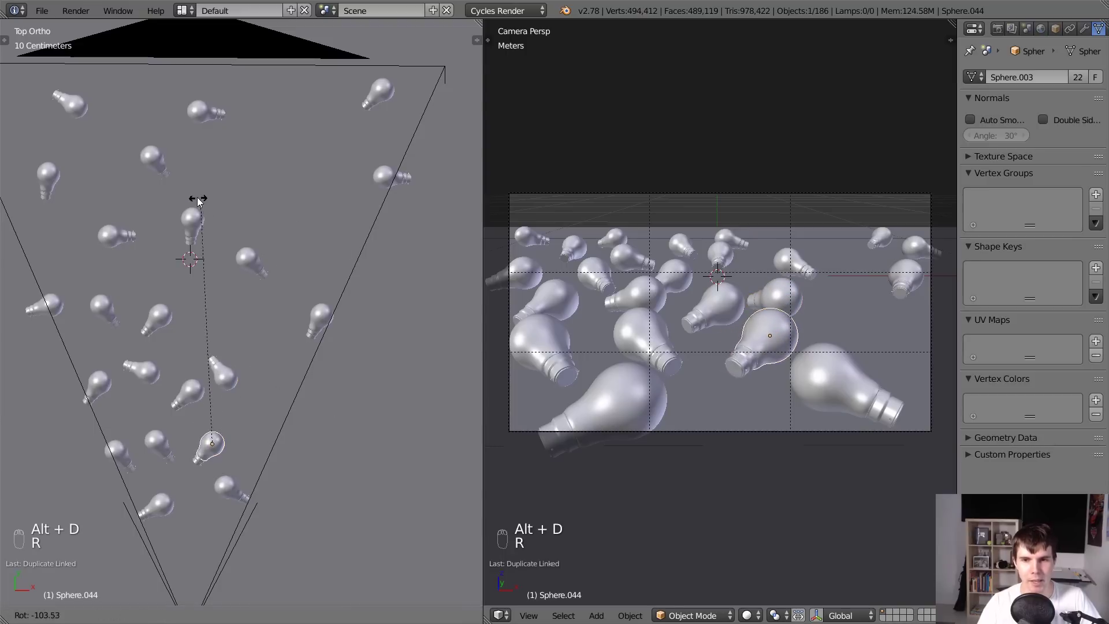
pyautogui.click(37, 151)
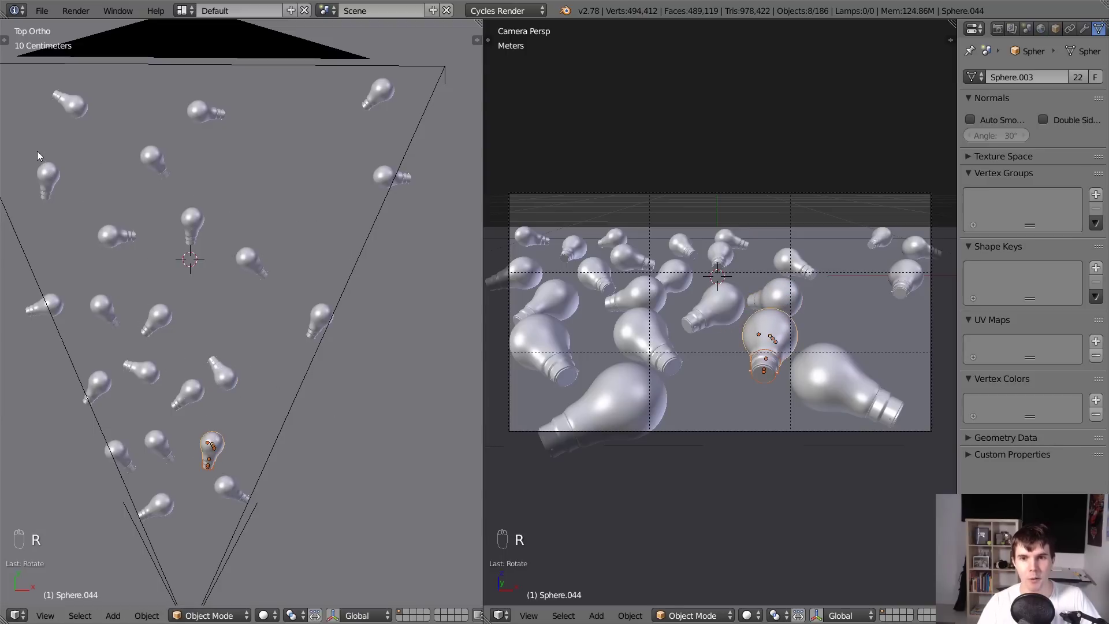
pyautogui.press('g')
pyautogui.click(244, 302)
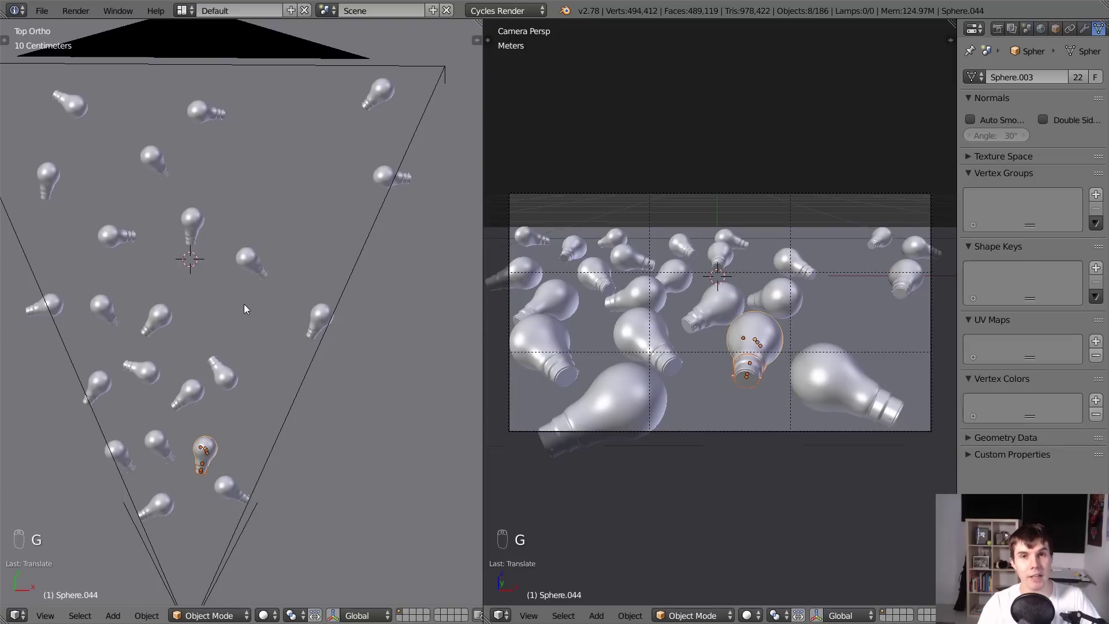
# Add a linked duplicate behind the right foreground bulbs near the frame's right edge, rotate its base toward the lower right, and shift it inward.
pyautogui.hotkey('alt', 'd')
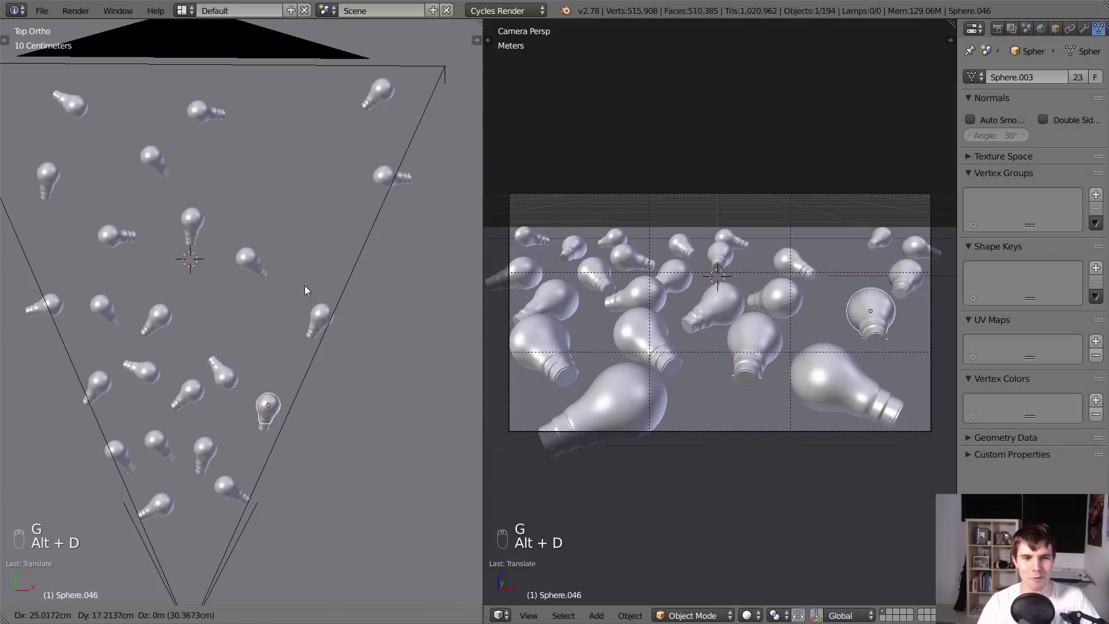
pyautogui.press('r')
pyautogui.press('g')
pyautogui.click(211, 231)
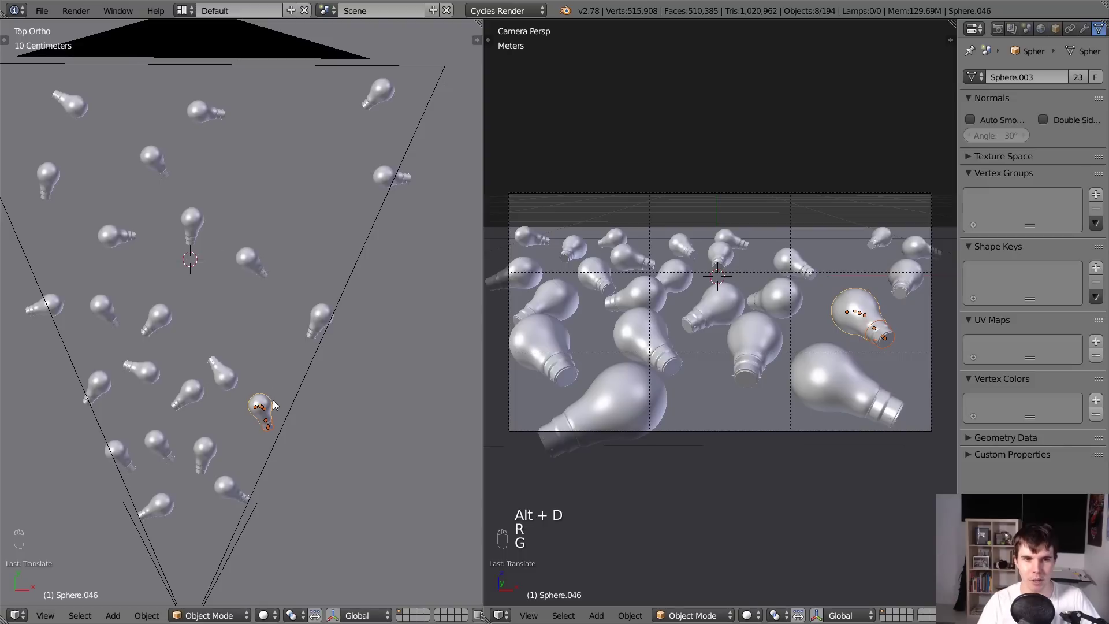
# Place a linked duplicate farther back on the right, between the two right-edge bulbs, and rotate its base to face the camera.
pyautogui.hotkey('alt', 'd')
pyautogui.click(348, 222)
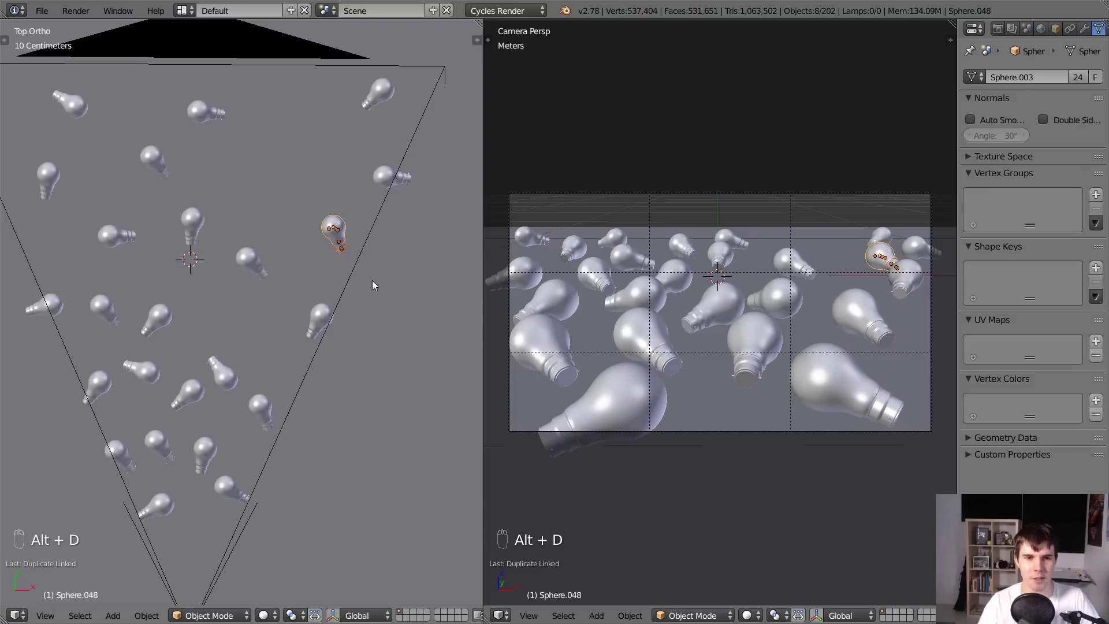
pyautogui.press('r')
pyautogui.click(360, 320)
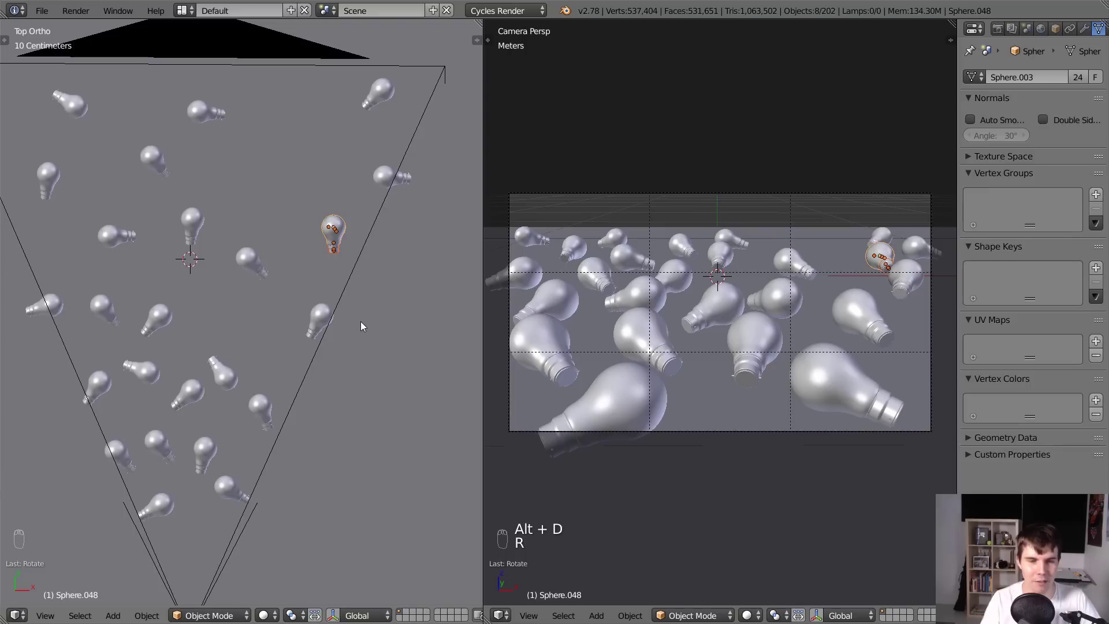
# Add a linked duplicate farther back, right of centre, and rotate it so its base points left.
pyautogui.hotkey('alt', 'd')
pyautogui.click(296, 205)
pyautogui.press('r')
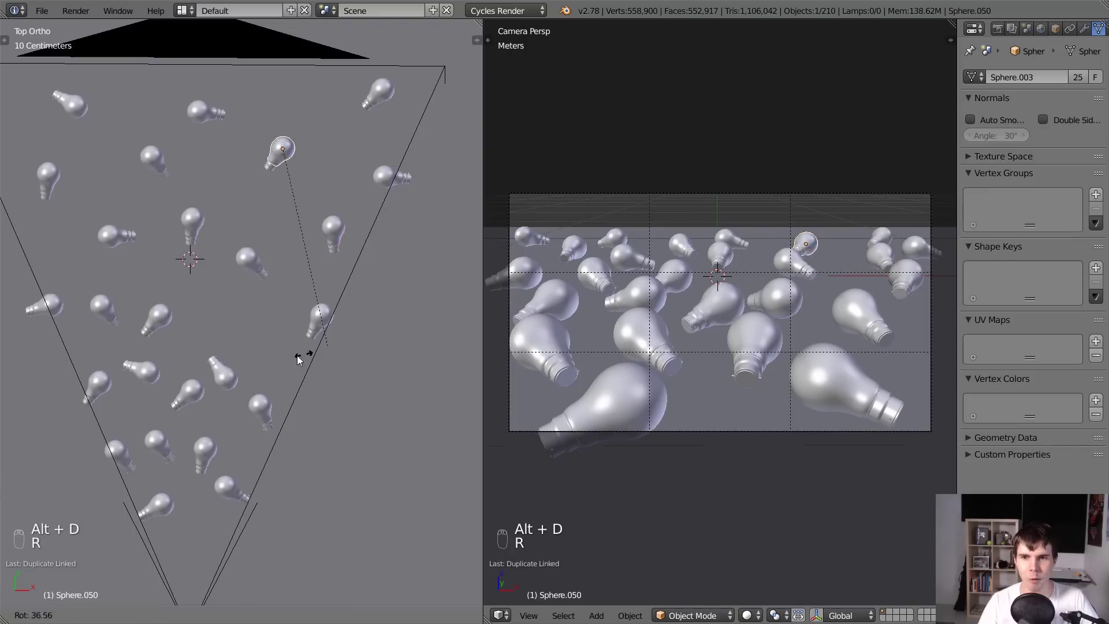
pyautogui.click(76, 264)
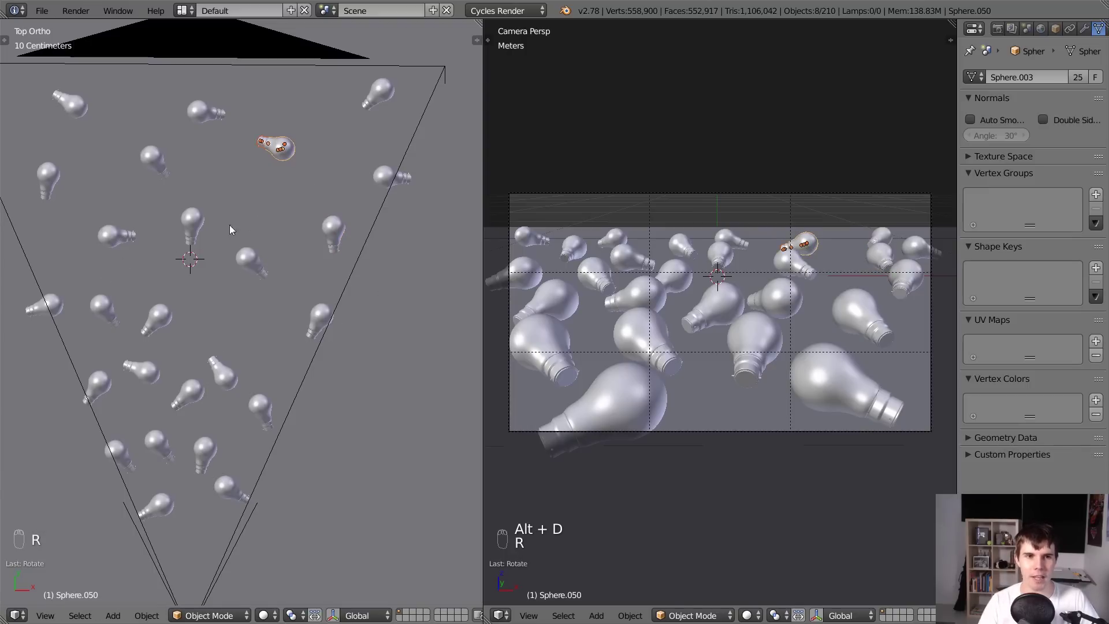
# Place a linked duplicate at the frame's back edge beside the far-right bulb, rotating its base away from the camera.
pyautogui.keyDown('shift'); pyautogui.moveTo(260, 223); pyautogui.dragTo(254, 327, button='middle'); pyautogui.keyUp('shift')
pyautogui.hotkey('alt', 'd')
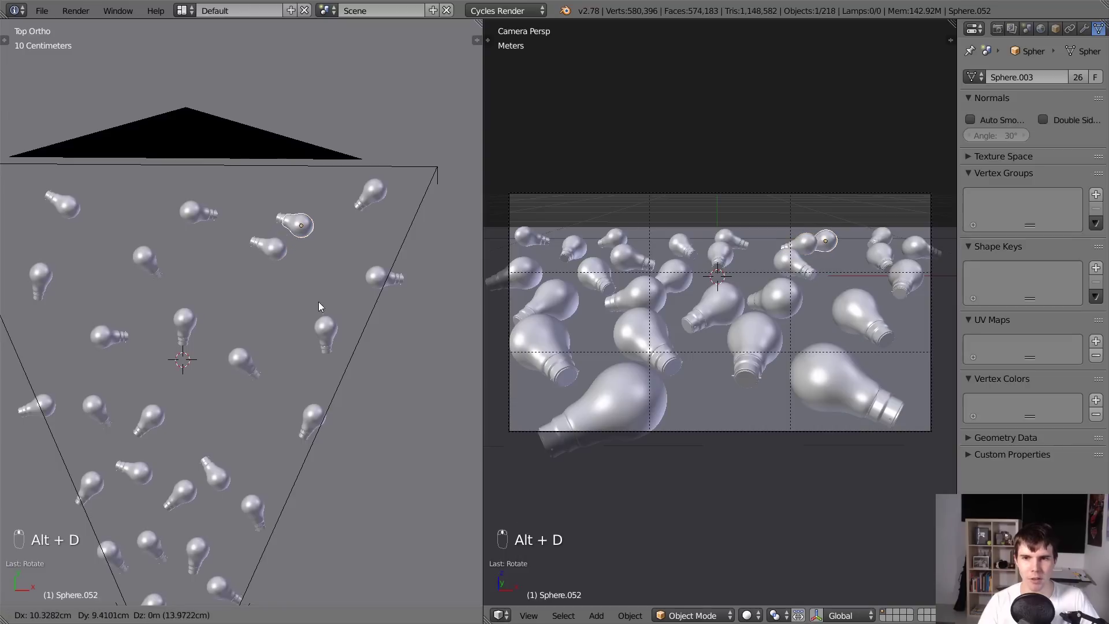
pyautogui.click(340, 271)
pyautogui.press('r')
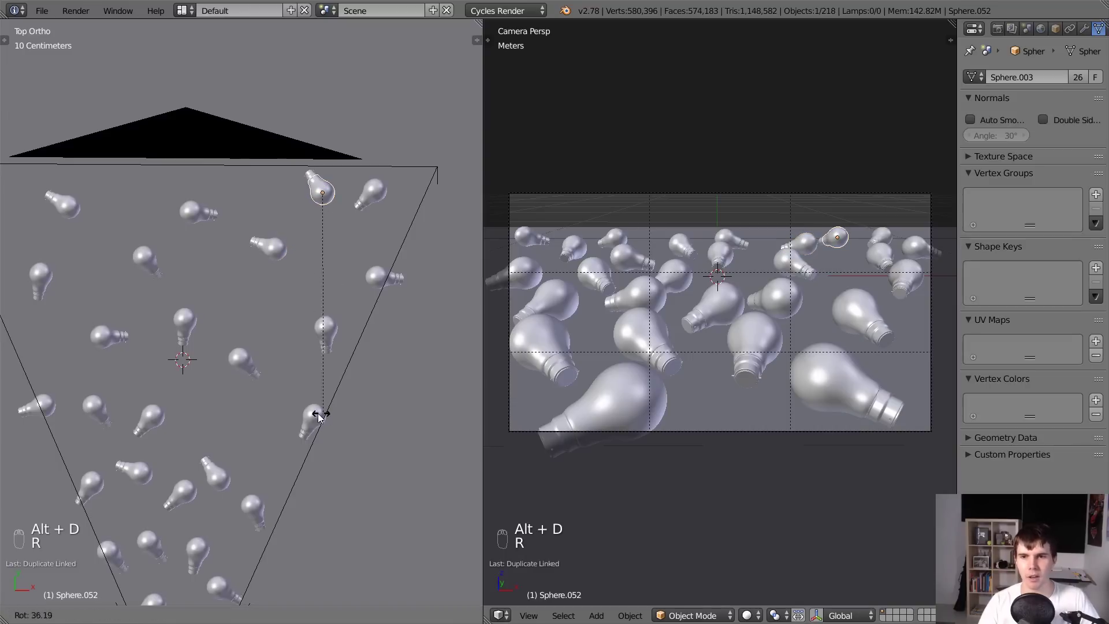
pyautogui.click(217, 394)
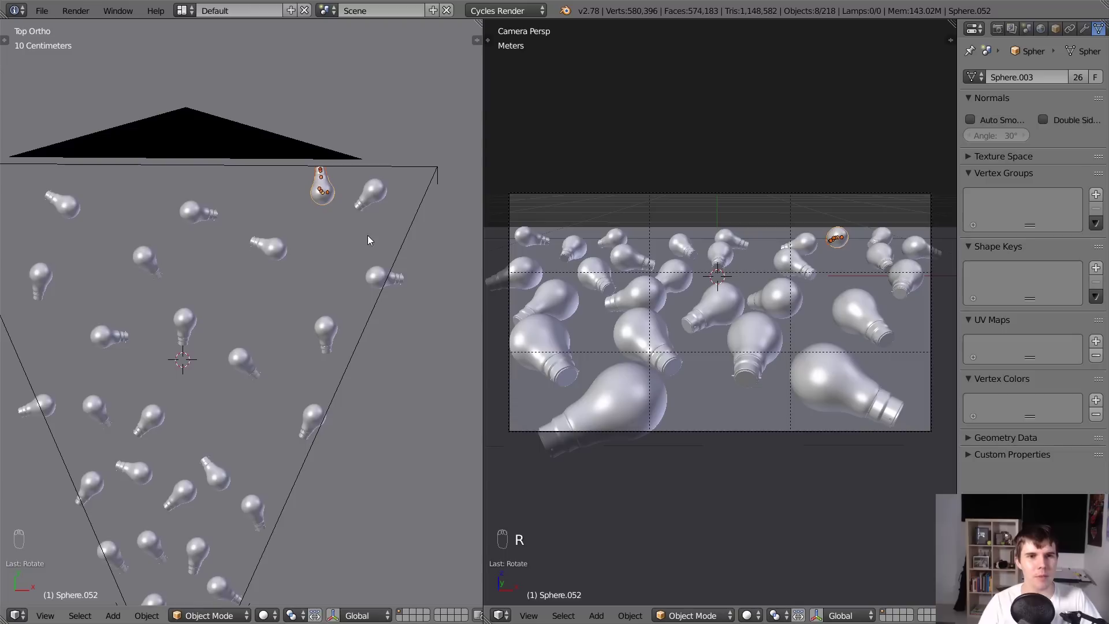
# Add a linked duplicate beyond the back edge of the camera frame, right of centre, and rotate its base toward the upper right.
pyautogui.hotkey('alt', 'd')
pyautogui.click(282, 175)
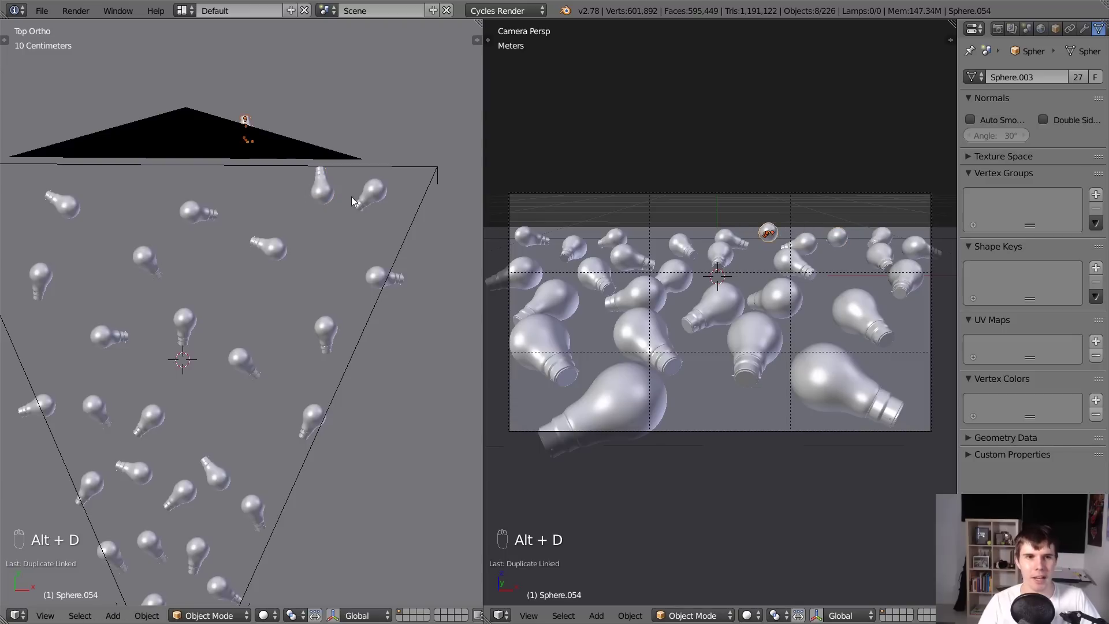
pyautogui.press('r')
pyautogui.click(325, 380)
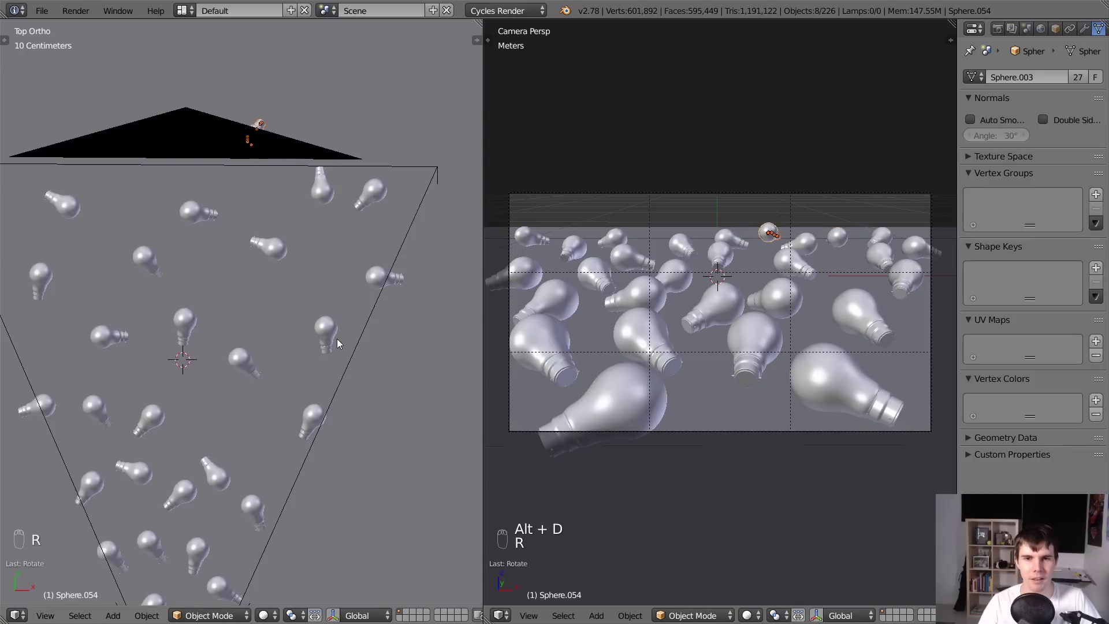
# Place a linked duplicate far behind the camera frame, left of centre, and rotate its base to the left.
pyautogui.keyDown('shift'); pyautogui.moveTo(337, 338); pyautogui.dragTo(421, 386, button='middle'); pyautogui.keyUp('shift')
pyautogui.hotkey('alt', 'd')
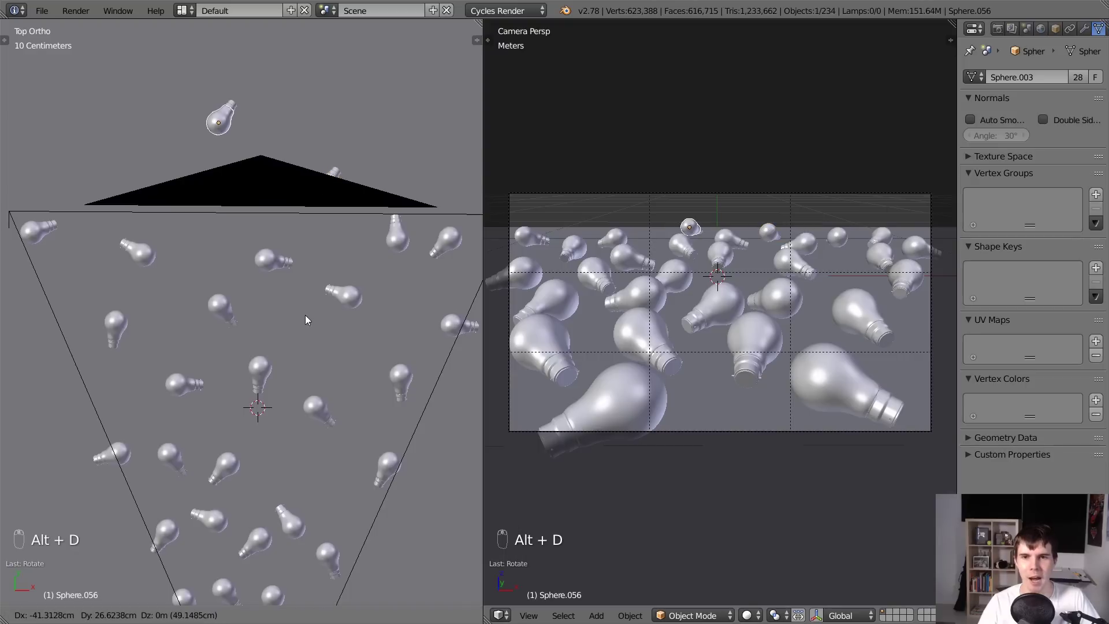
pyautogui.rightClick(265, 326)
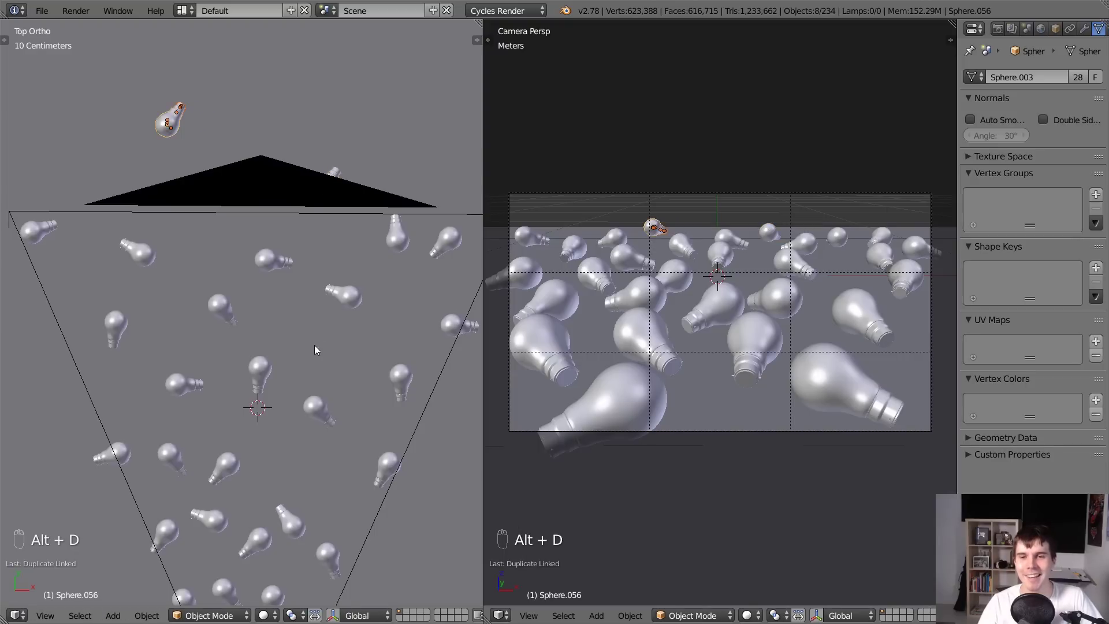
pyautogui.press('r')
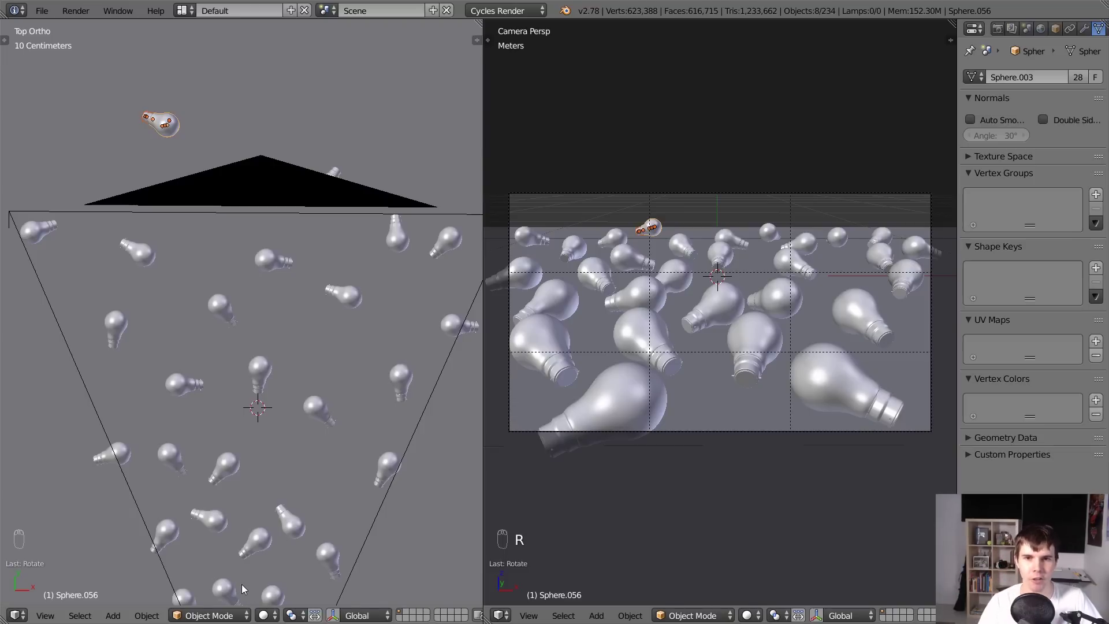
# Add a linked duplicate to the left of the farthest bulb and rotate its base away from the camera, angled slightly right.
pyautogui.hotkey('alt', 'd')
pyautogui.click(183, 278)
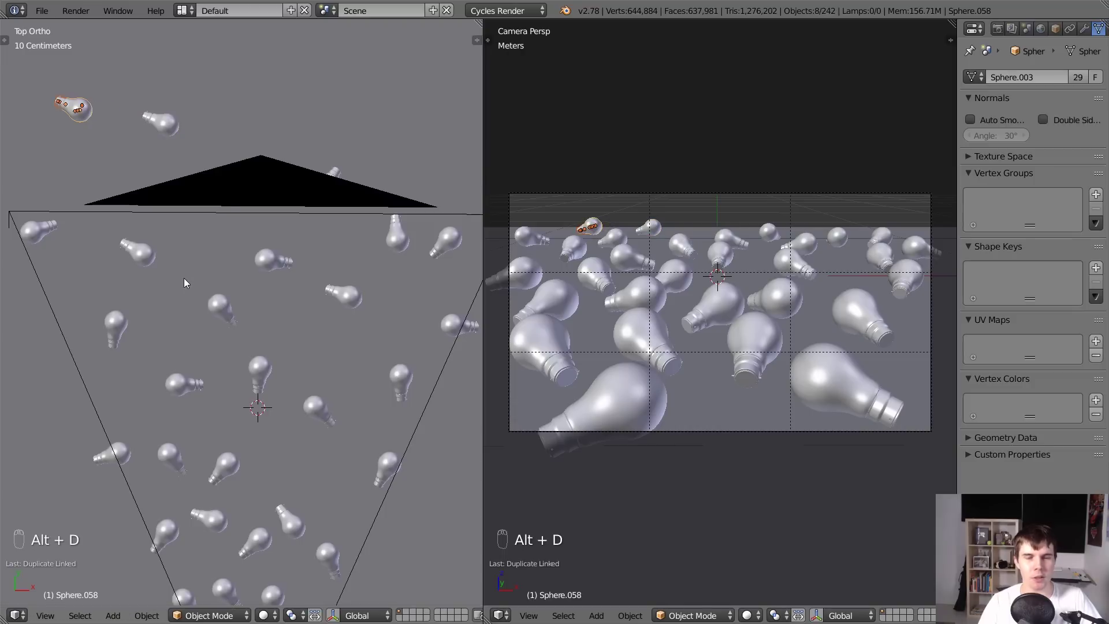
pyautogui.press('r')
pyautogui.click(461, 390)
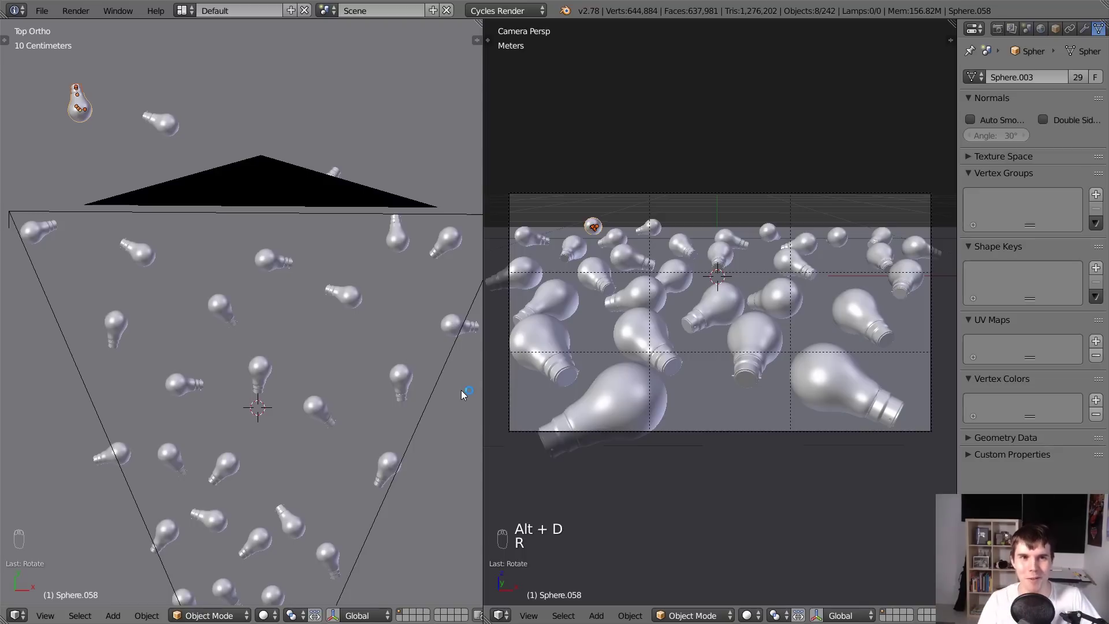
pyautogui.scroll(-2, 333, 321)
pyautogui.scroll(2, 306, 310)
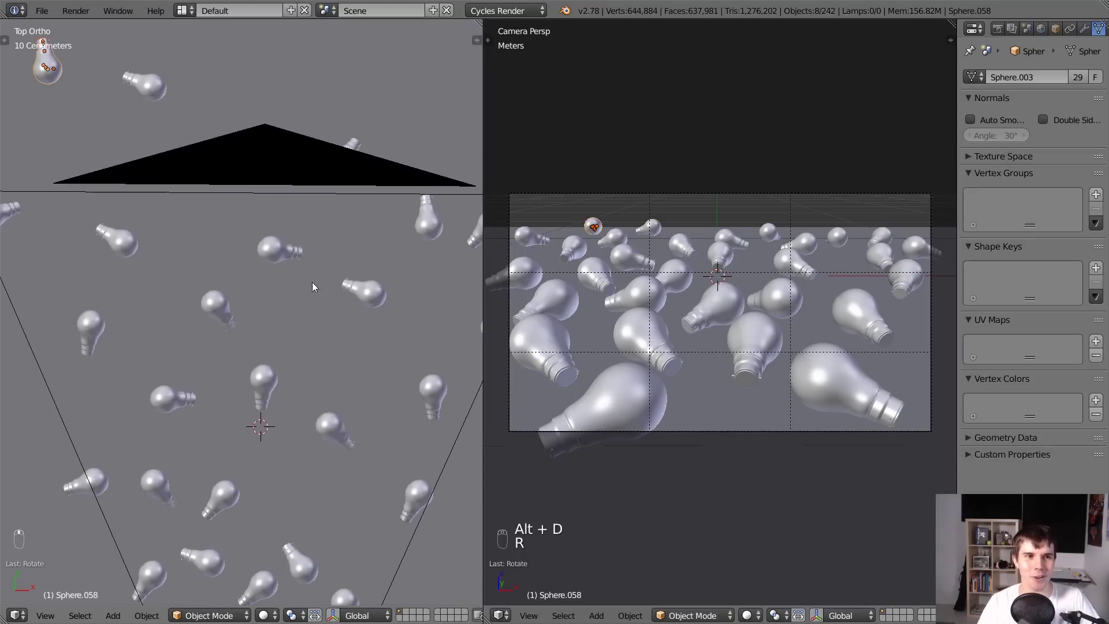
pyautogui.scroll(-2, 300, 244)
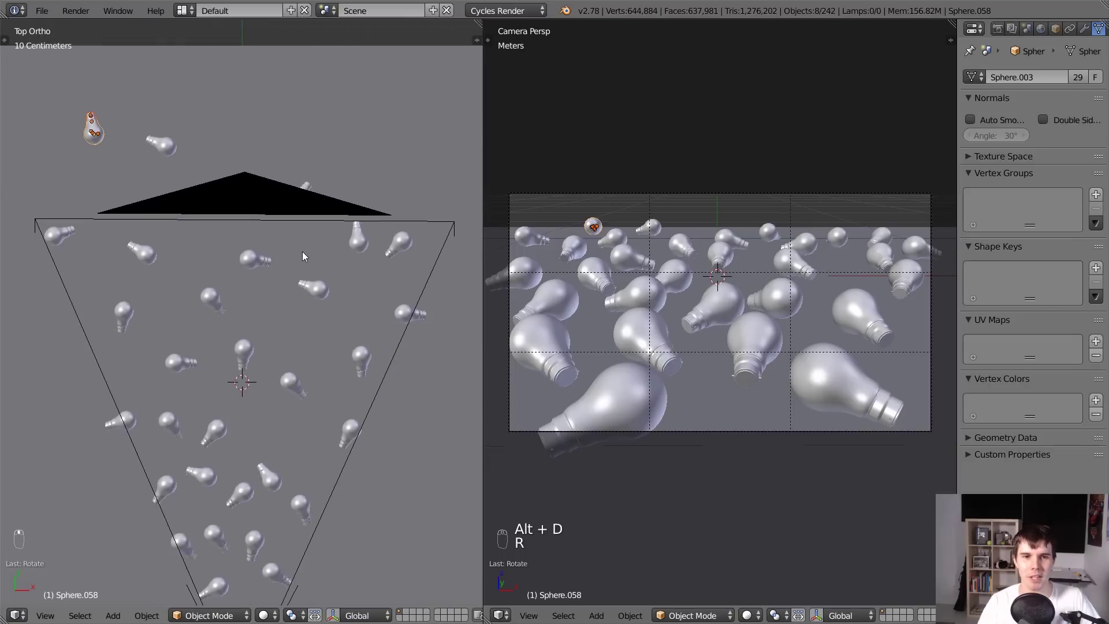
pyautogui.press('r')
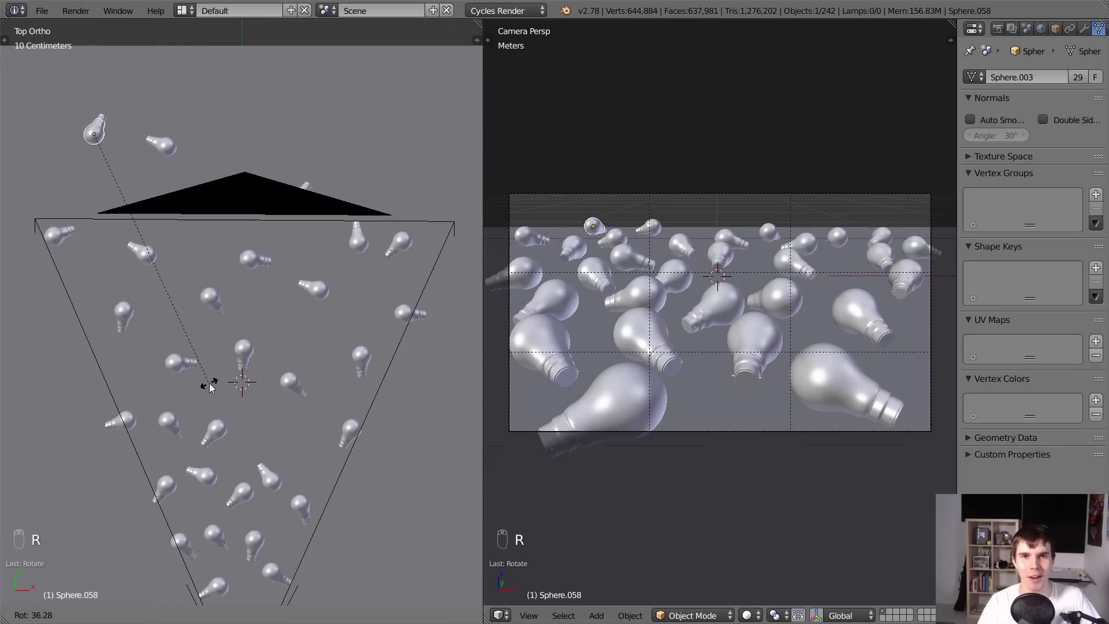
pyautogui.click(212, 376)
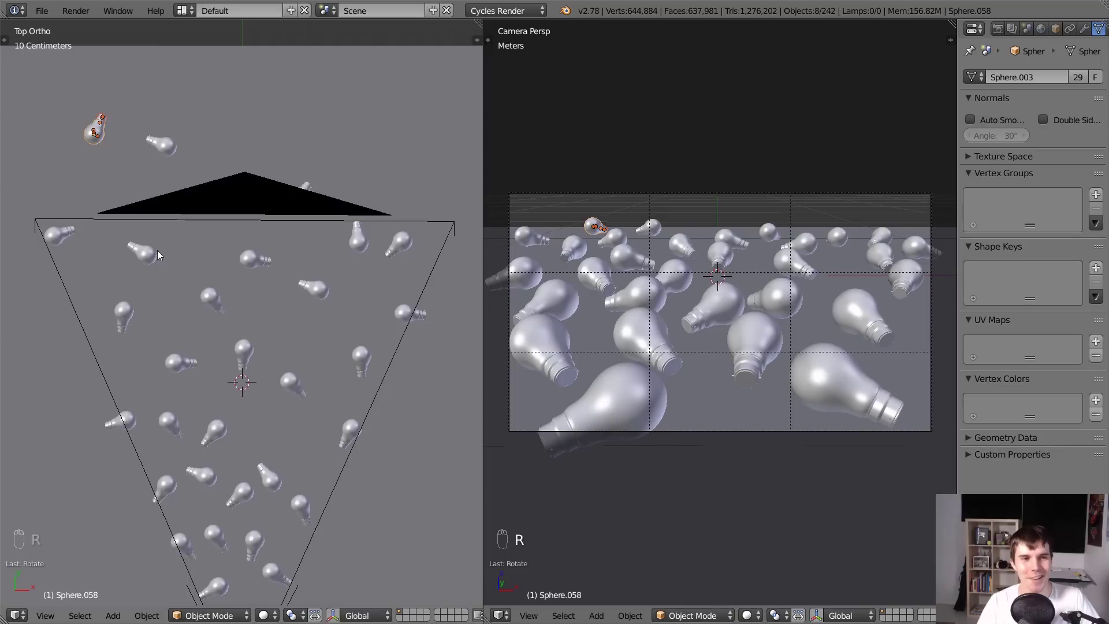
# Shift the far-left bulb slightly inward and move it about 35 cm toward the camera along the Y axis.
pyautogui.press('g')
pyautogui.click(125, 242)
pyautogui.press('g')
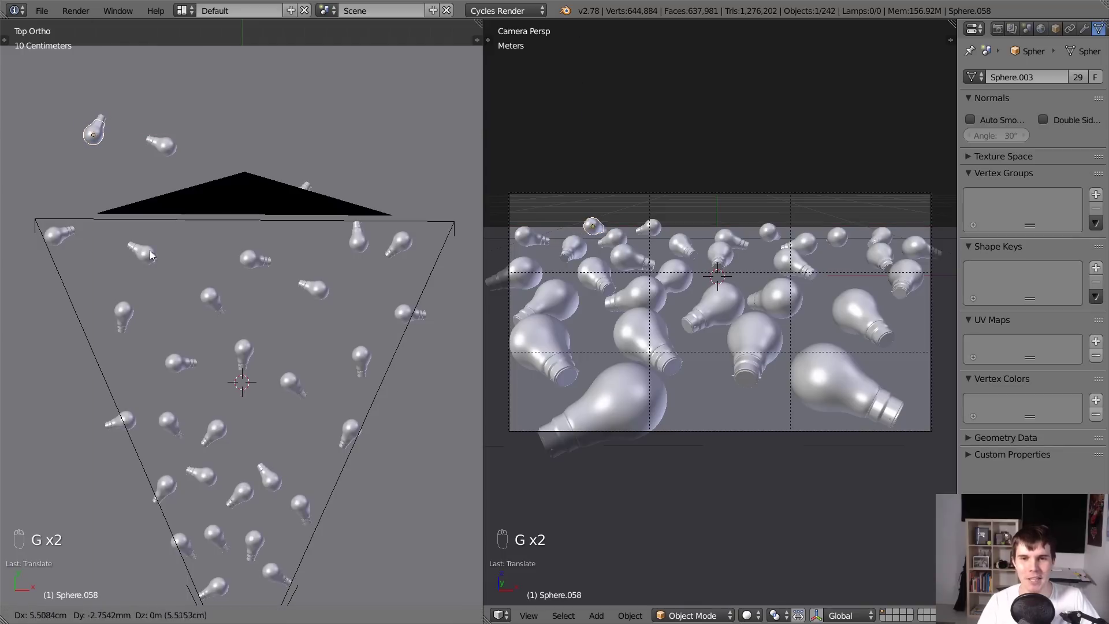
pyautogui.press('g')
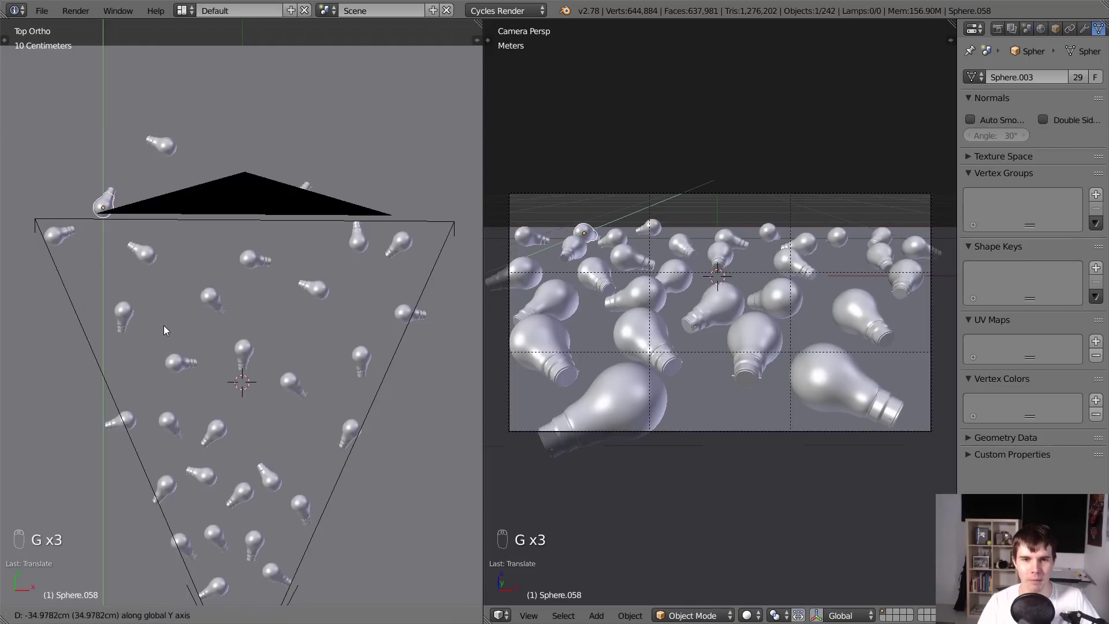
pyautogui.click(165, 327)
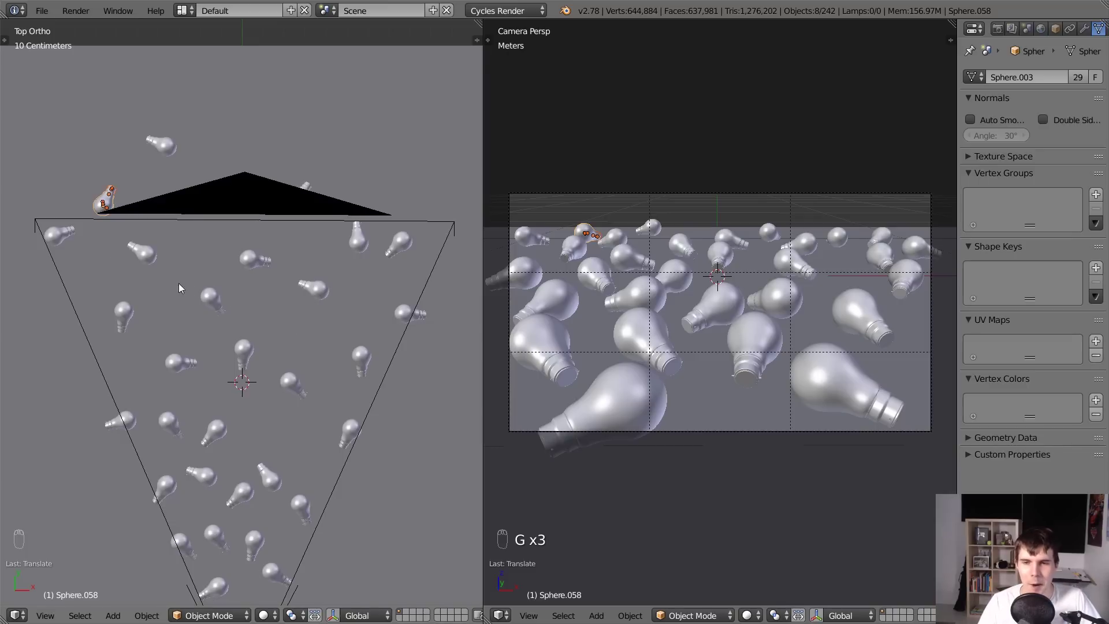
# Separate the overlapping rear bulb right of centre by moving it farther back along Y and right along X.
pyautogui.scroll(4, 770, 270)
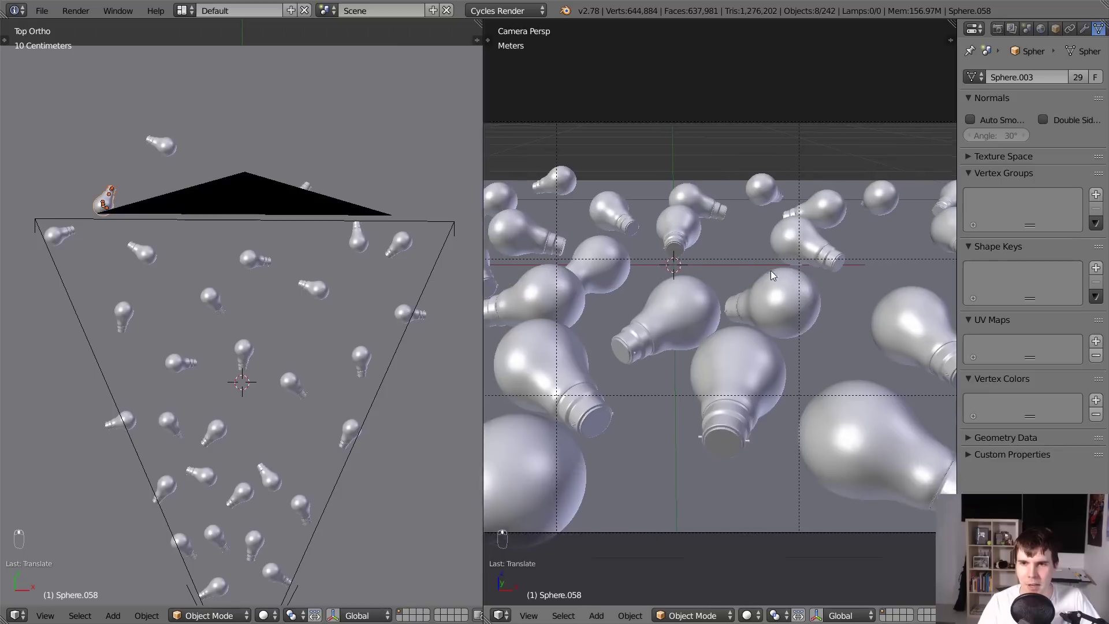
pyautogui.rightClick(754, 271)
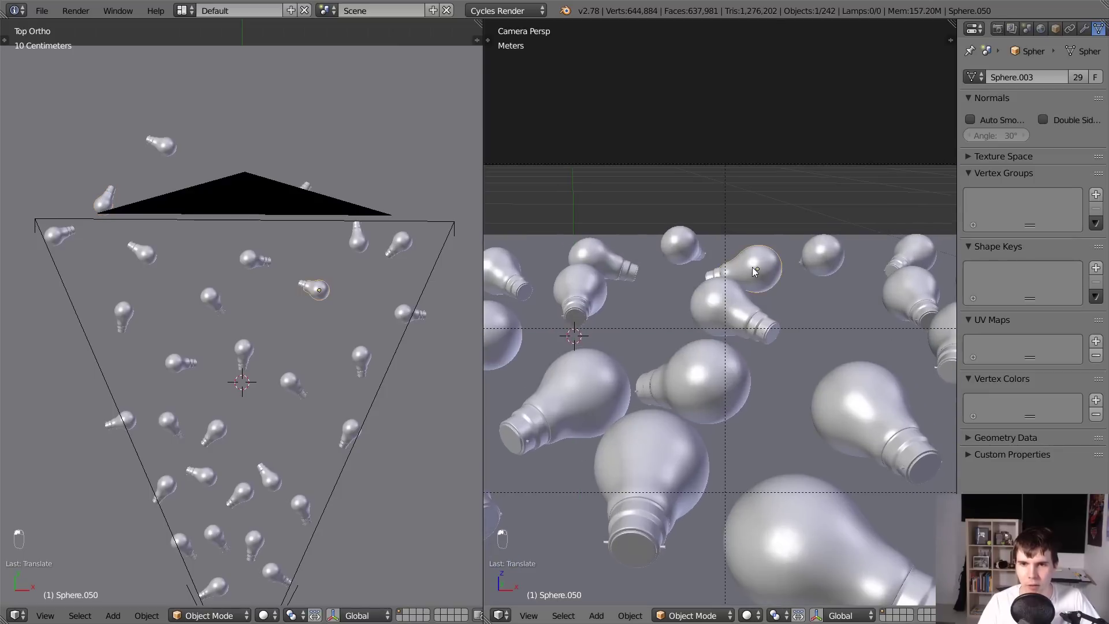
pyautogui.press('g')
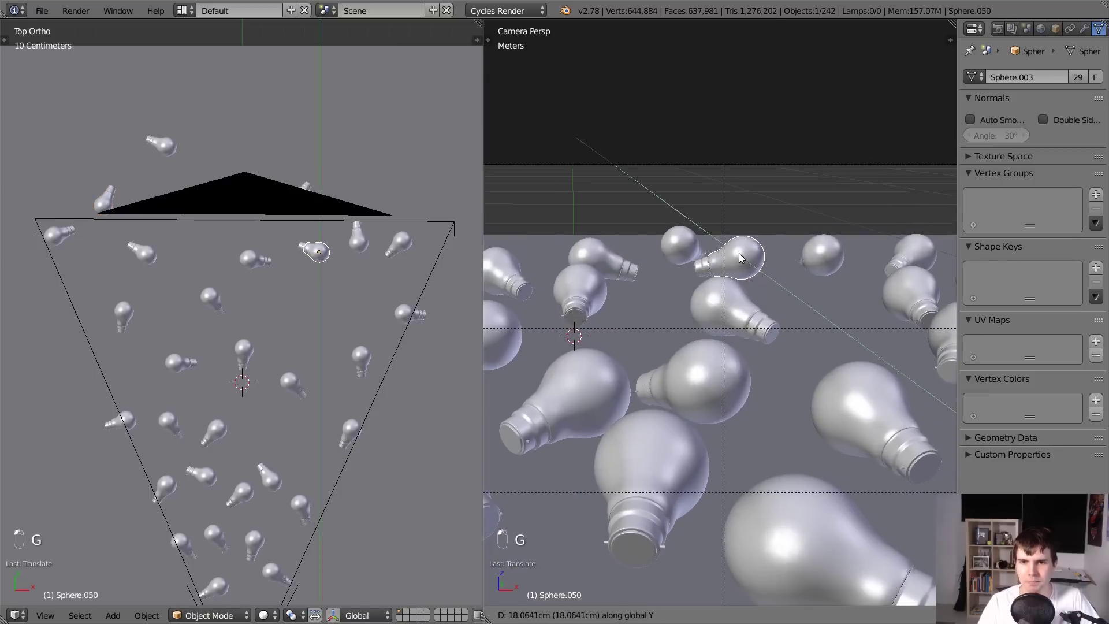
pyautogui.click(736, 252)
pyautogui.press('g')
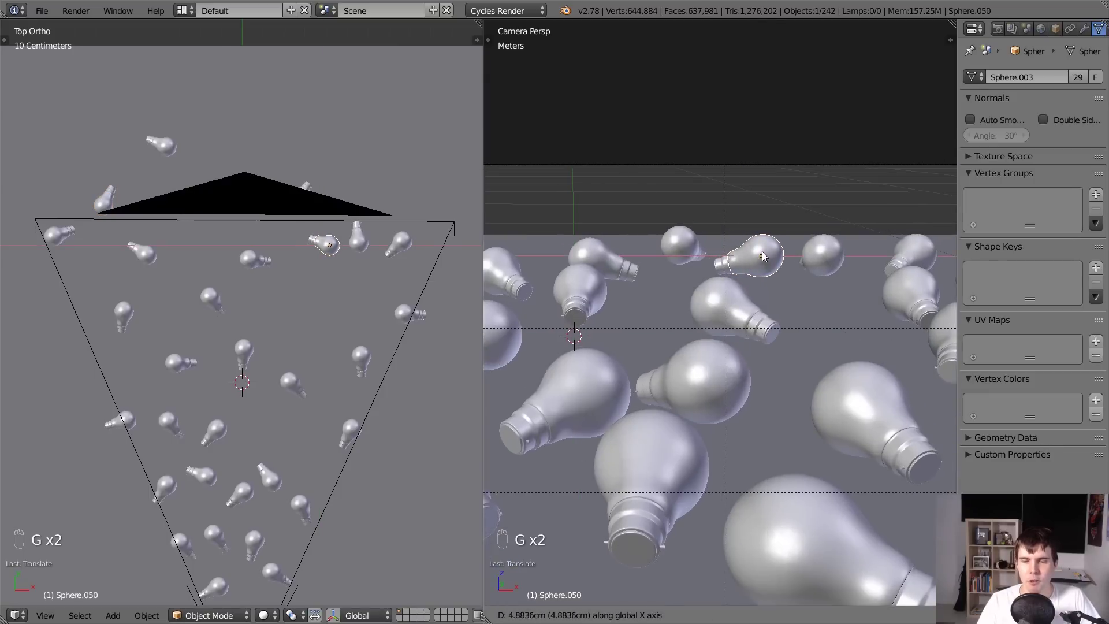
pyautogui.click(761, 252)
pyautogui.scroll(-3, 757, 312)
pyautogui.scroll(3, 745, 324)
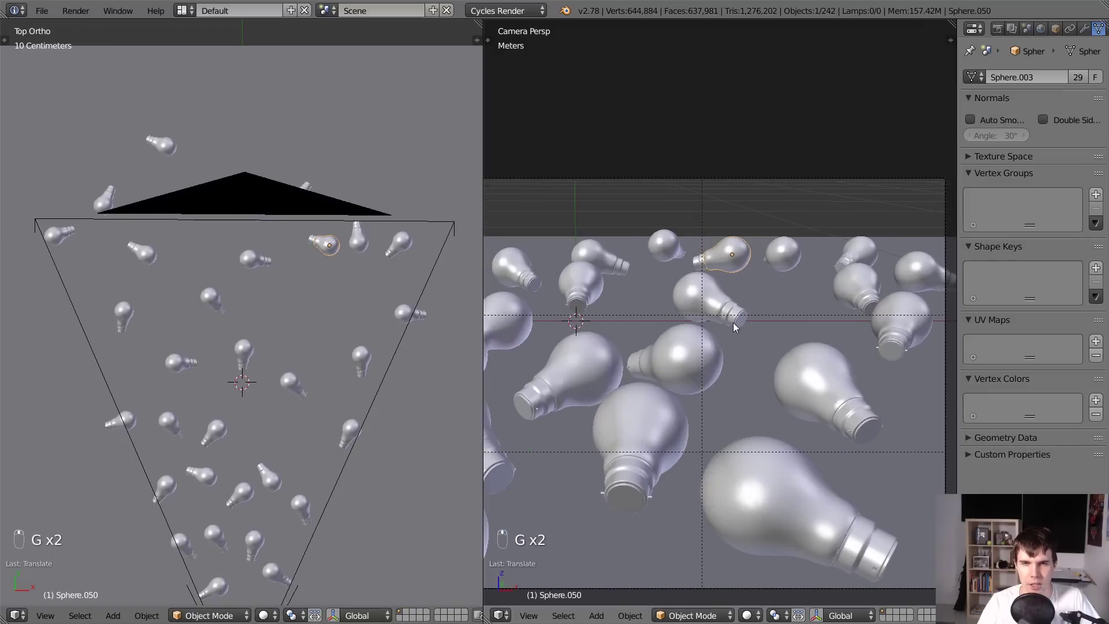
pyautogui.scroll(-4, 672, 432)
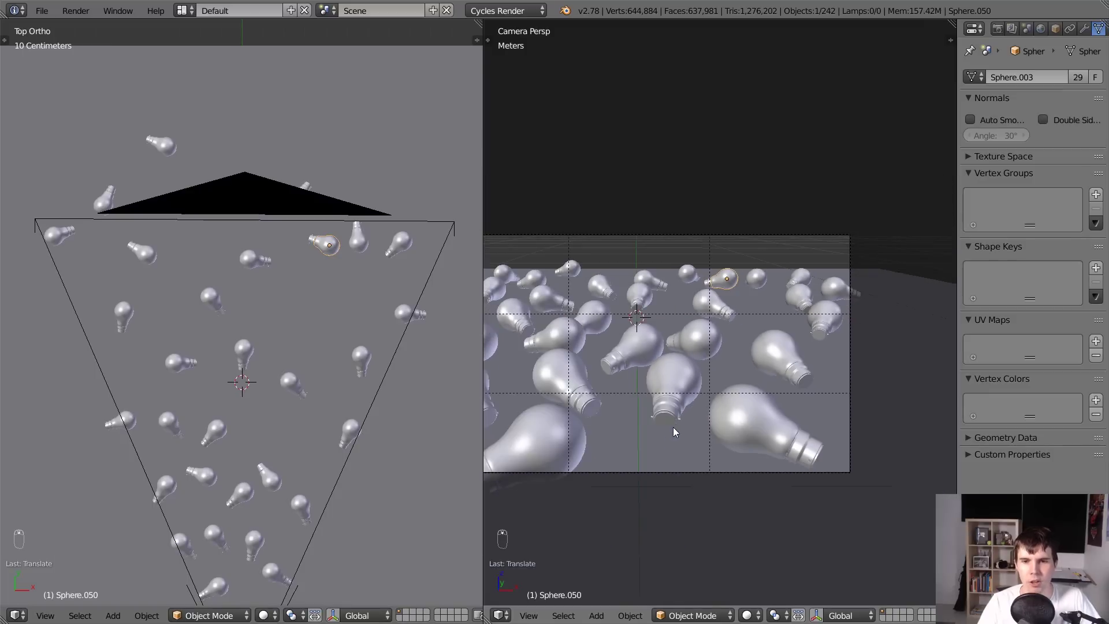
# Move the right foreground bulb outward along X and closer to the camera along Y.
pyautogui.rightClick(800, 397)
pyautogui.press('g')
pyautogui.press('x')
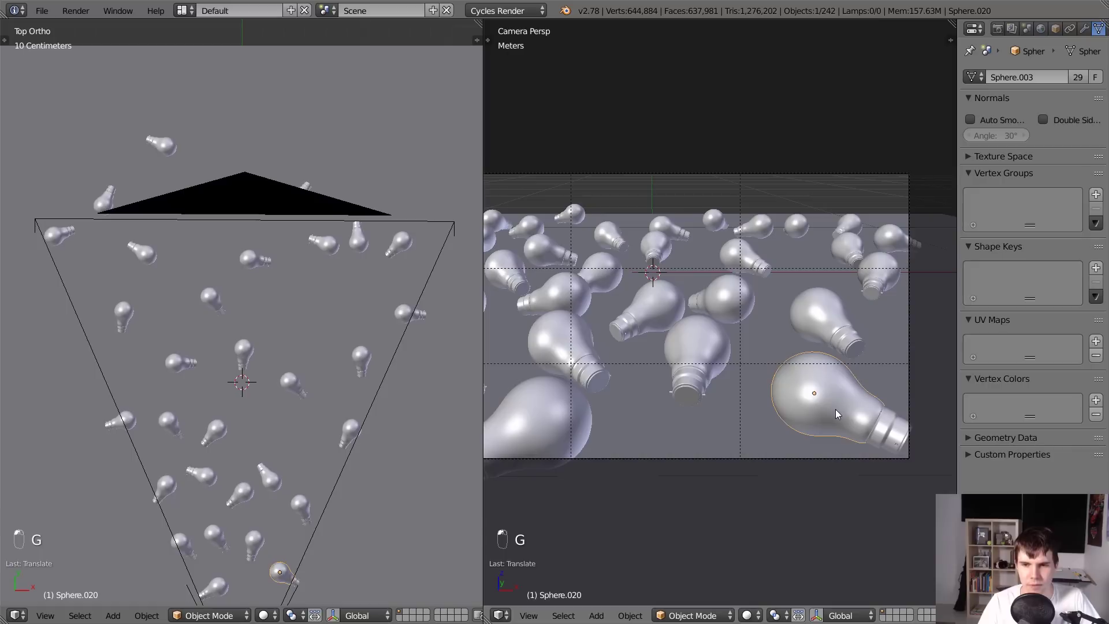
pyautogui.press('g')
pyautogui.press('y')
pyautogui.click(840, 444)
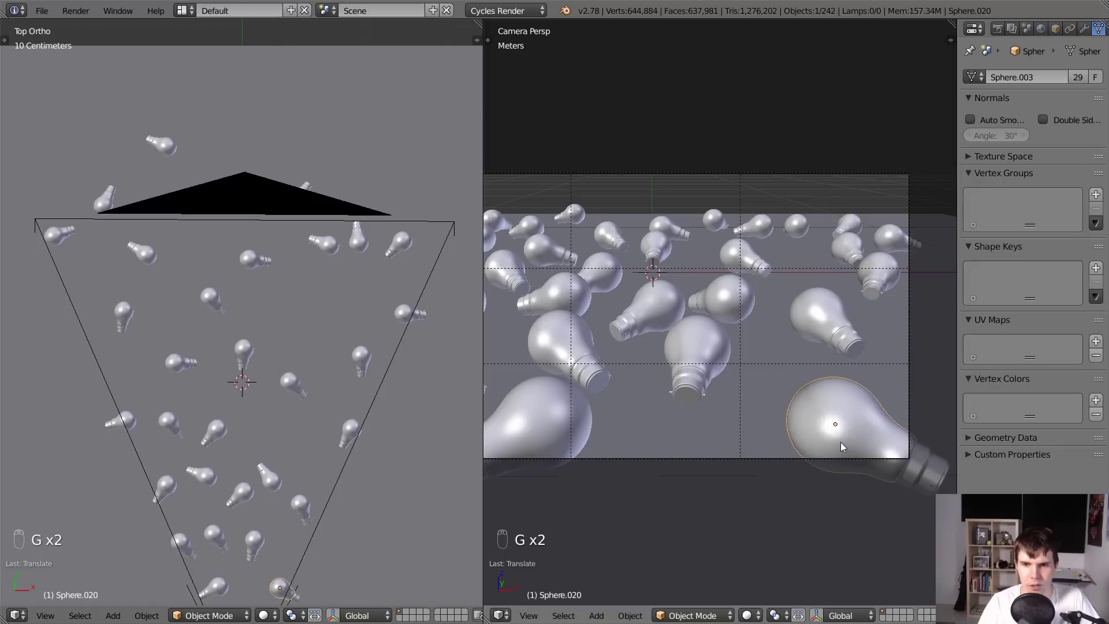
# Move the foreground bulb just right of centre closer to the camera along the Y axis.
pyautogui.rightClick(680, 340)
pyautogui.press('g')
pyautogui.press('y')
pyautogui.click(691, 376)
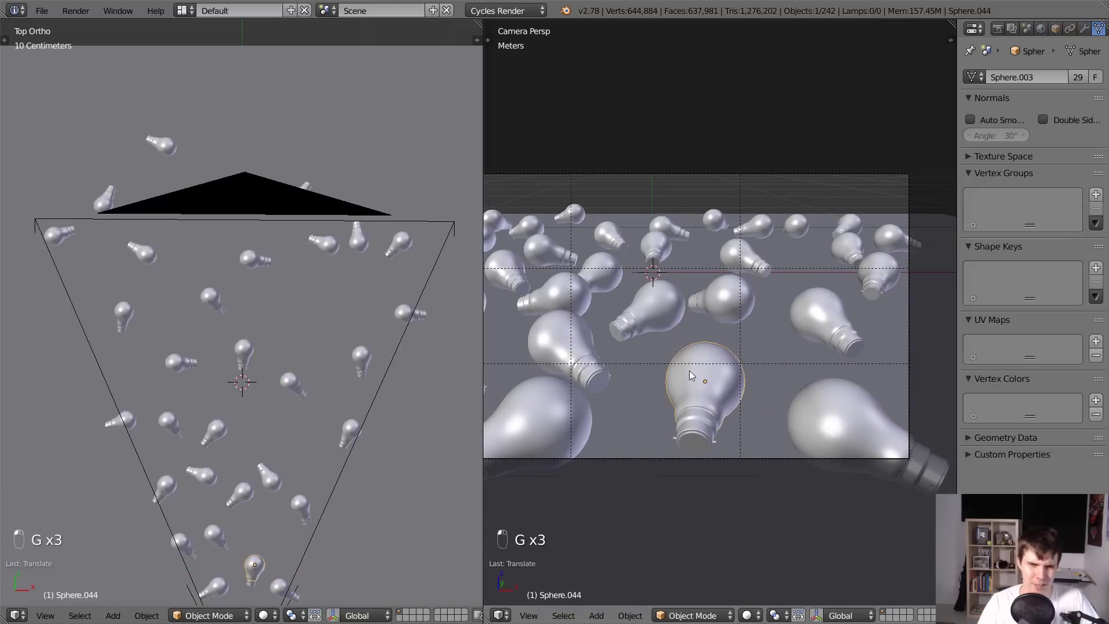
# Move the left-pointing bulb behind the centre foreground one slightly nearer the camera, and clear the selection.
pyautogui.rightClick(726, 312)
pyautogui.press('g')
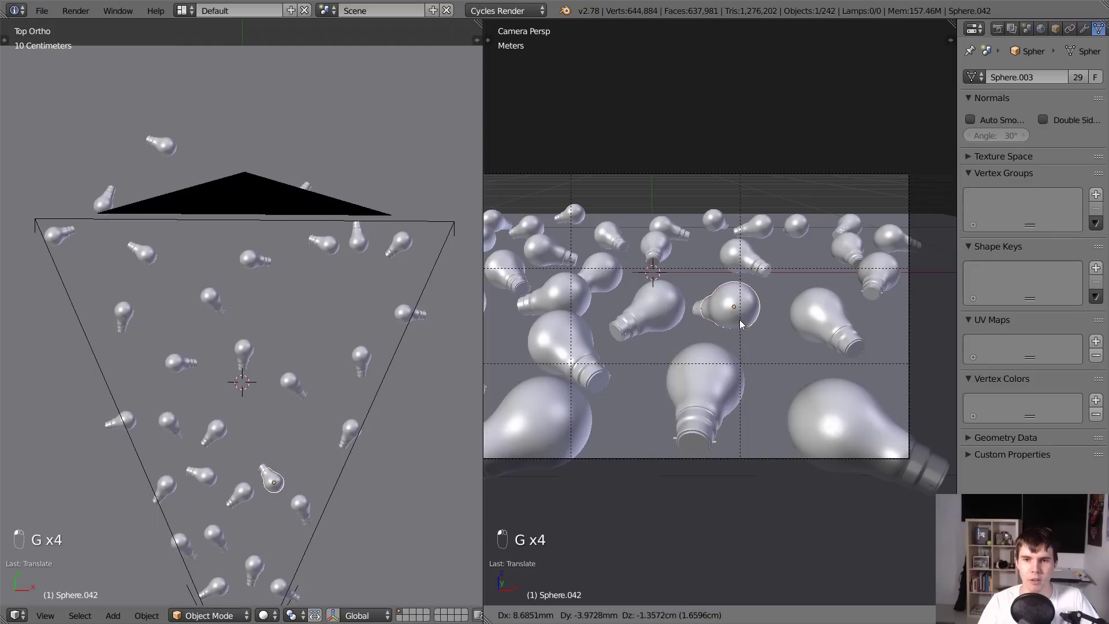
pyautogui.click(743, 332)
pyautogui.press('a')
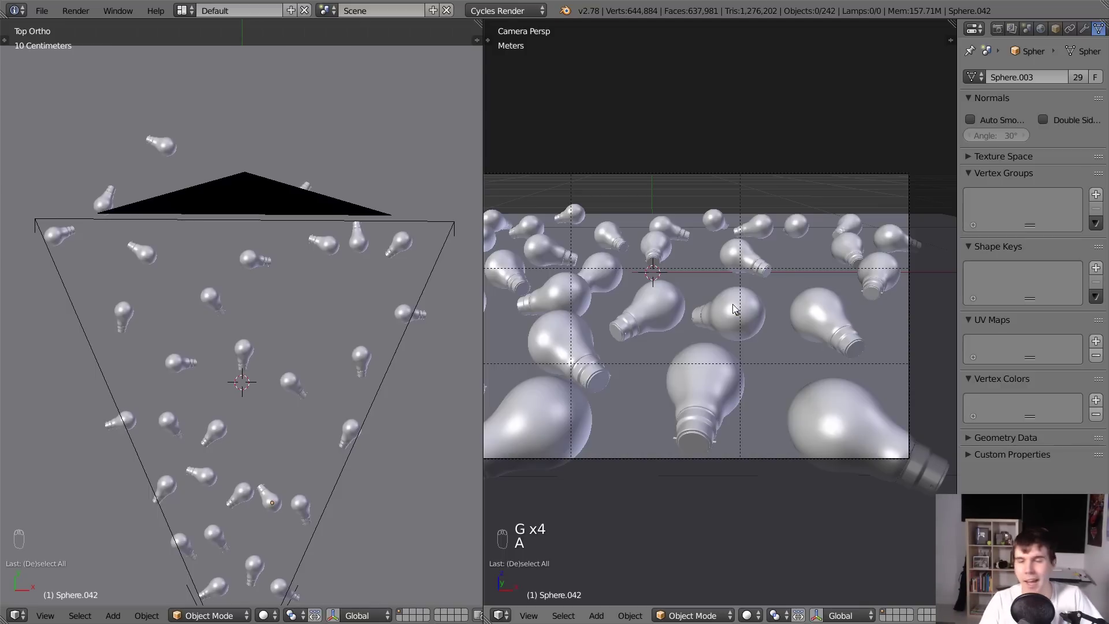
# Move the central glowing bulb slightly closer to the camera so it sits on the upper rule-of-thirds intersection.
pyautogui.rightClick(745, 256)
pyautogui.scroll(3, 384, 396)
pyautogui.press('g')
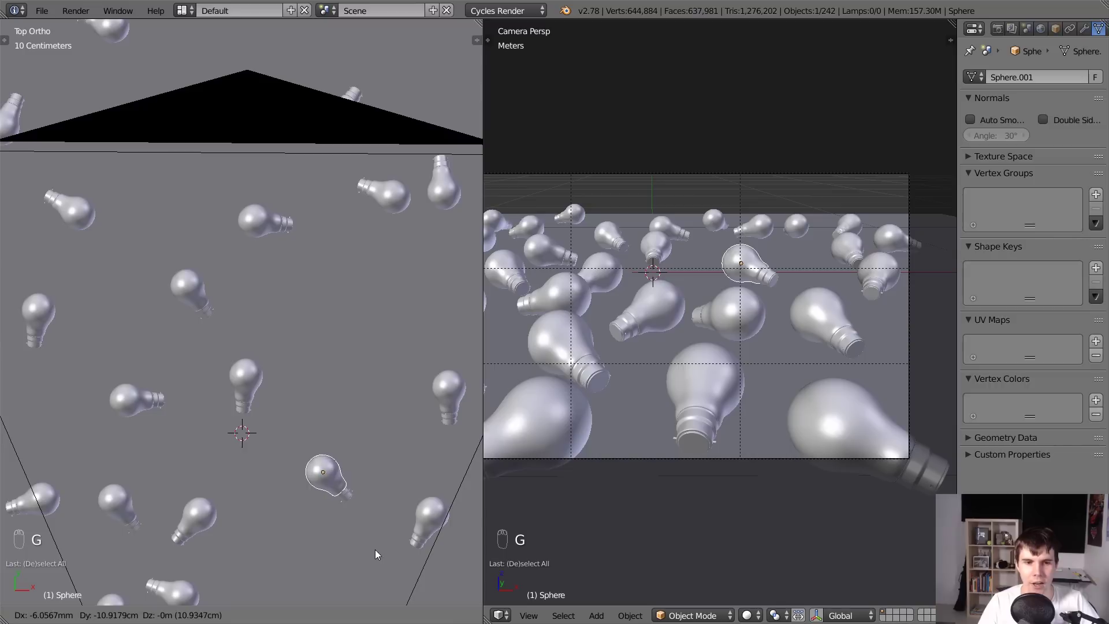
pyautogui.click(336, 200)
pyautogui.scroll(-2, 342, 232)
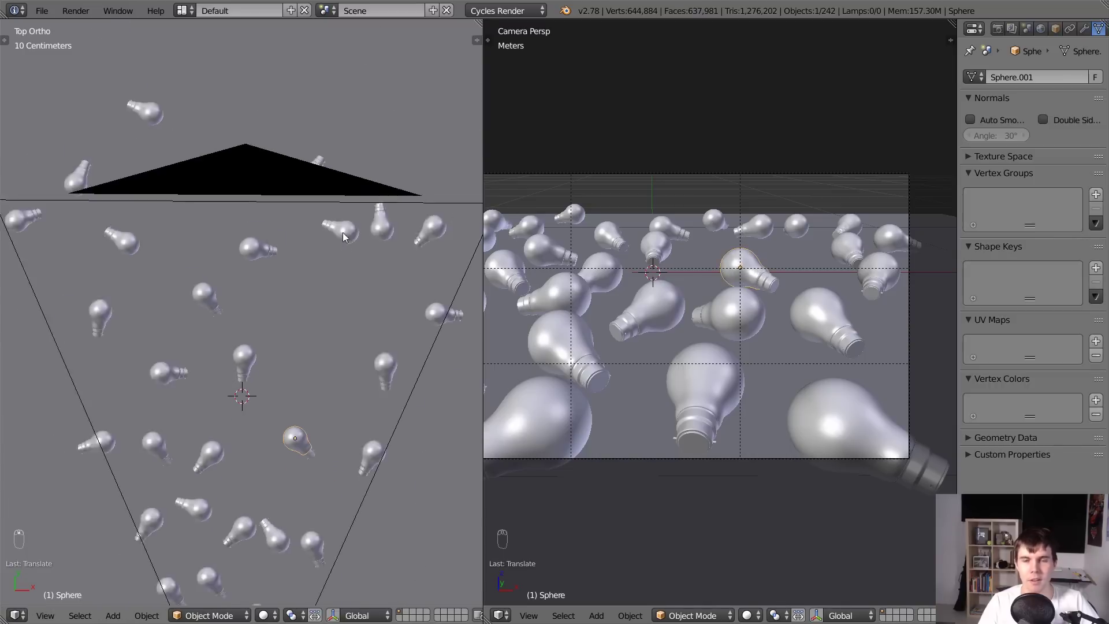
pyautogui.scroll(3, 342, 243)
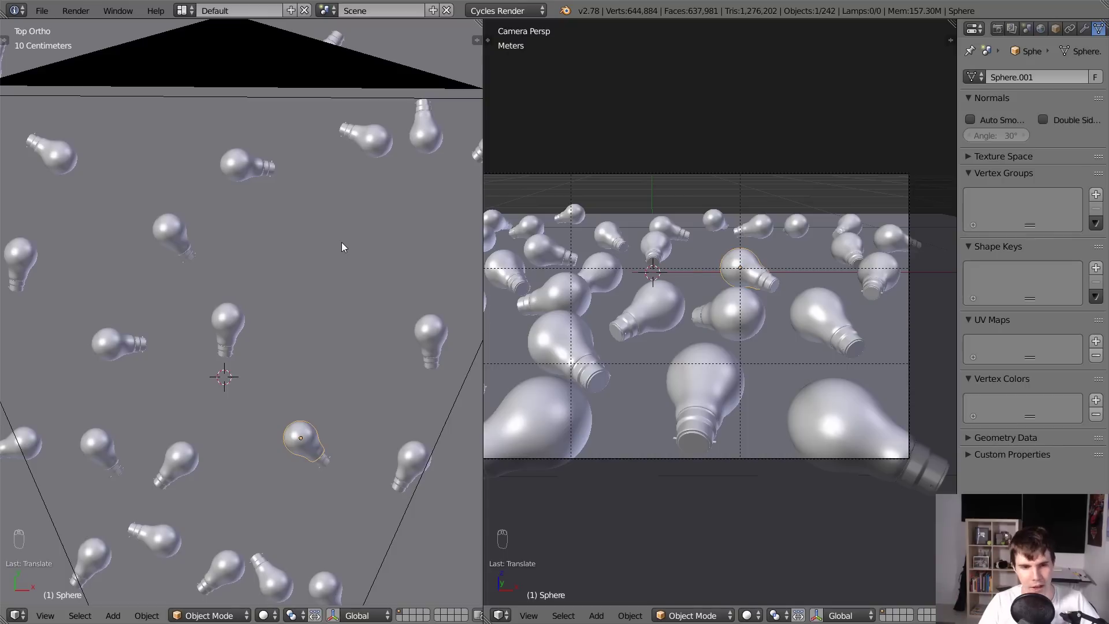
# Merge the two 3D views into one large camera view and preview the composition in rendered shading.
pyautogui.press('KP_0')
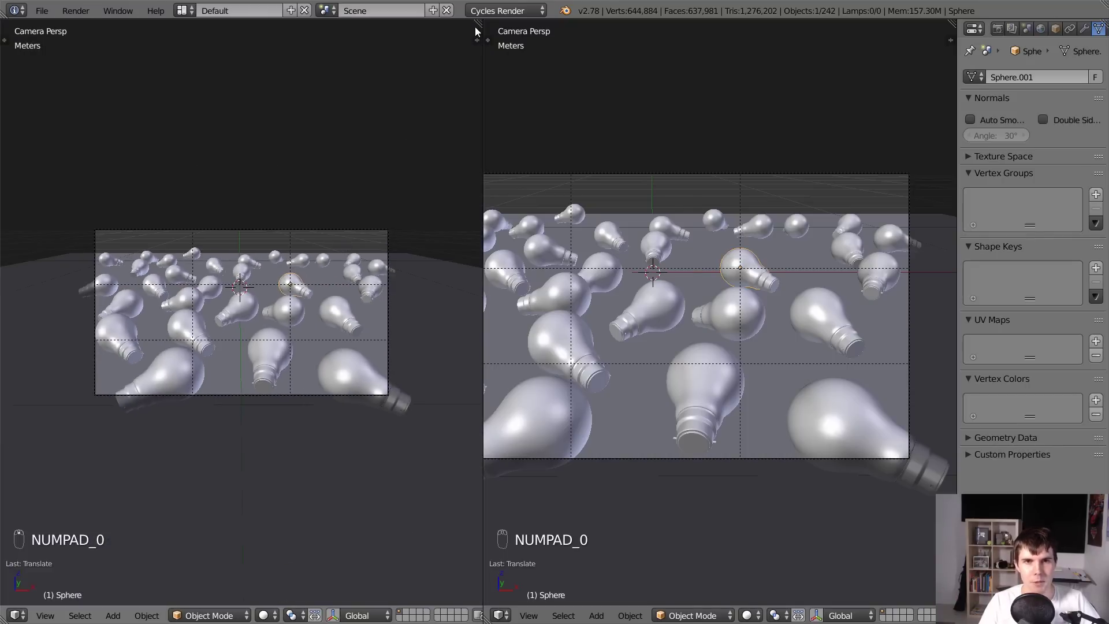
pyautogui.moveTo(475, 26); pyautogui.dragTo(522, 39)
pyautogui.scroll(4, 583, 131)
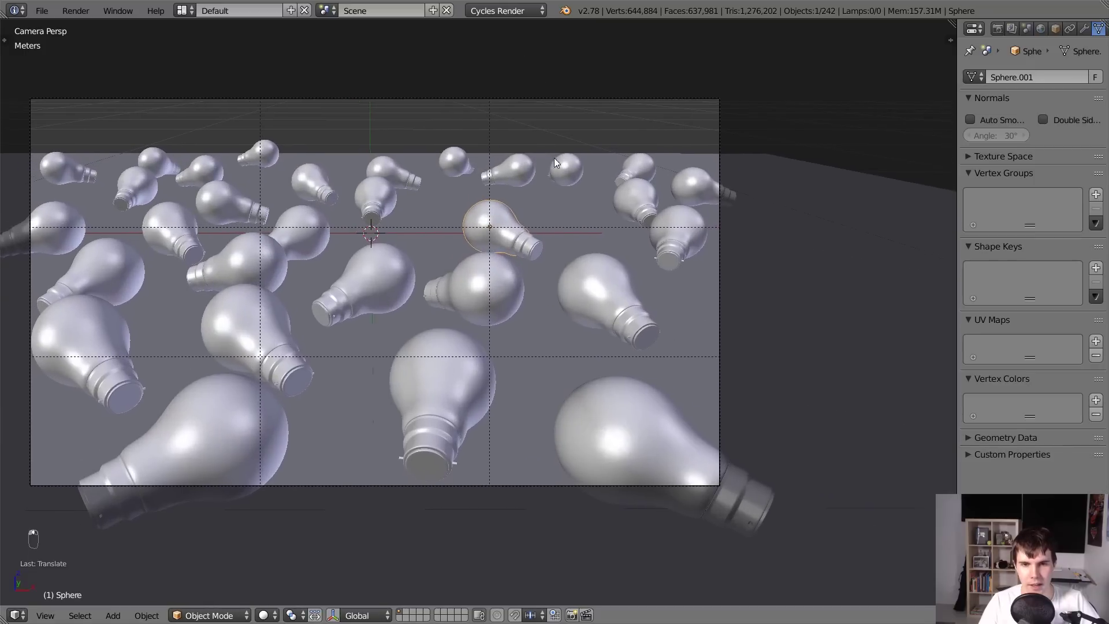
pyautogui.keyDown('shift'); pyautogui.moveTo(554, 158); pyautogui.dragTo(622, 166, button='middle'); pyautogui.keyUp('shift')
pyautogui.scroll(2, 645, 168)
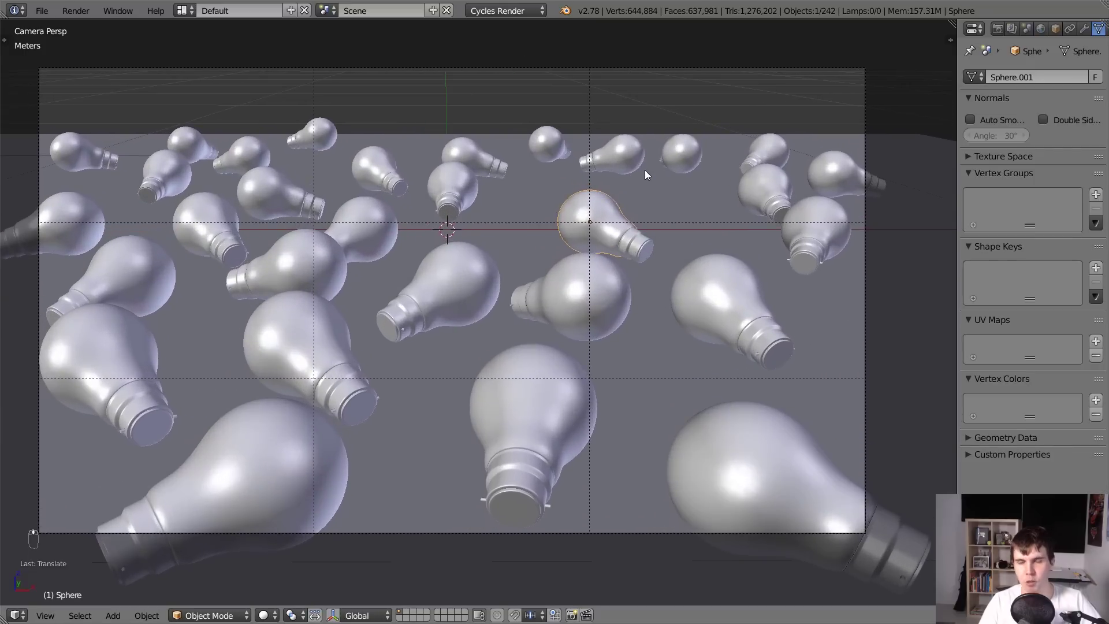
pyautogui.hotkey('shift', 'z')
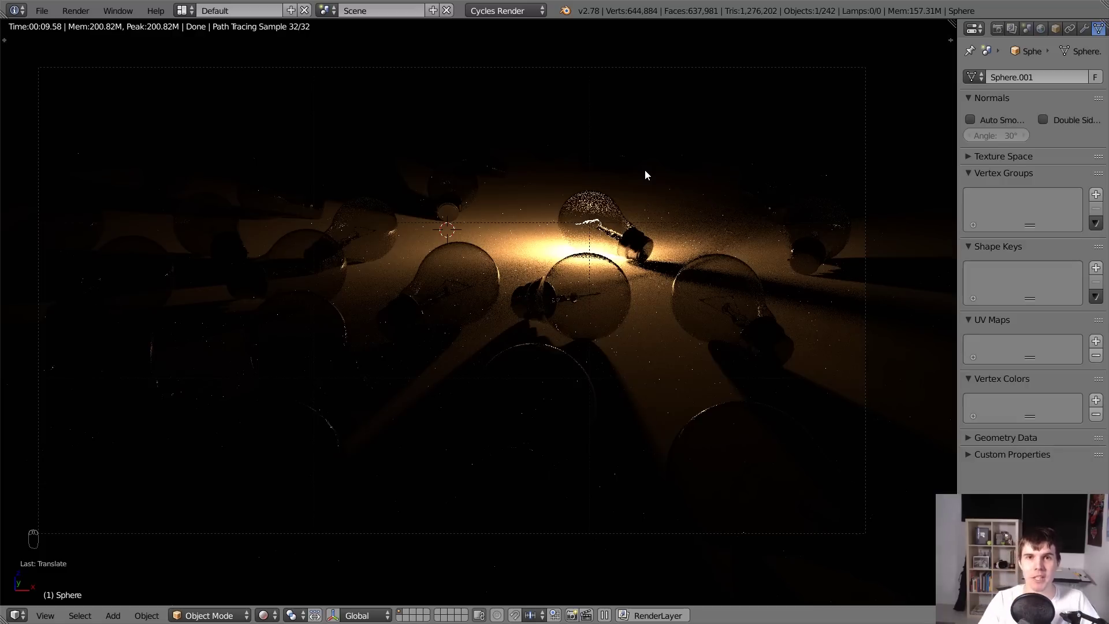
pyautogui.hotkey('shift', 'z')
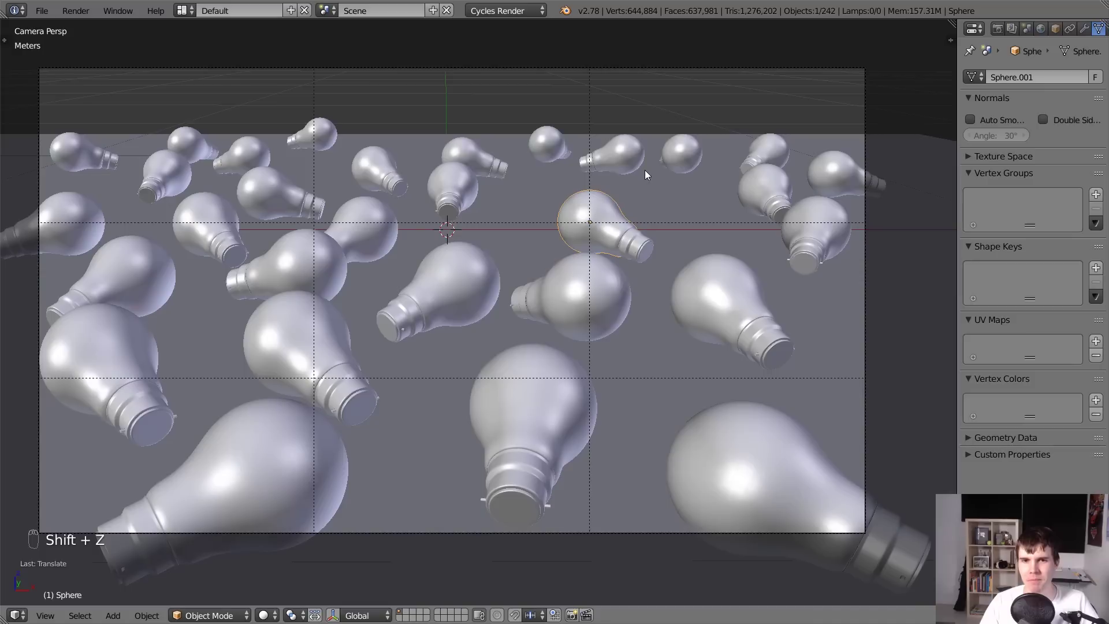
# Move the left-pointing bulb behind the glowing one closer to the camera and farther left, clear of its silhouette.
pyautogui.rightClick(636, 165)
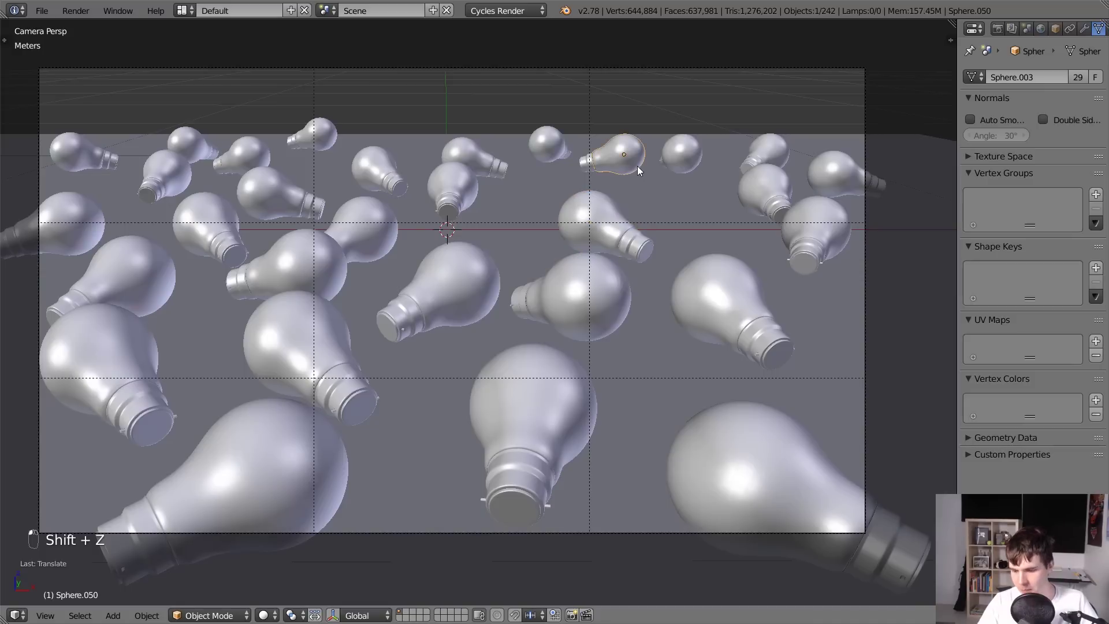
pyautogui.press('KP_7')
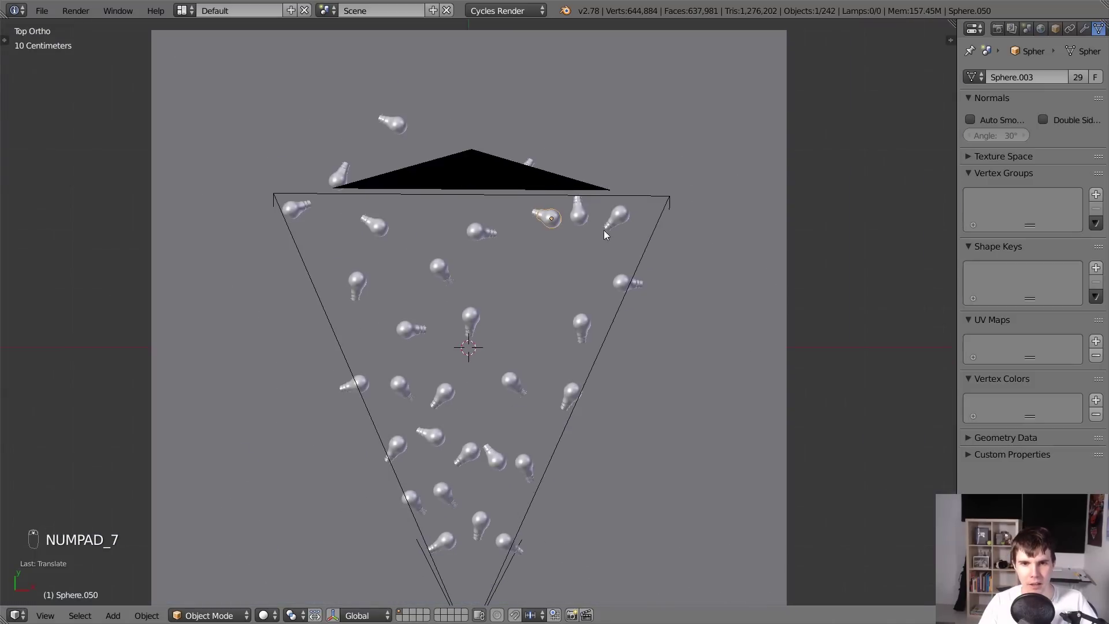
pyautogui.press('g')
pyautogui.rightClick(576, 283)
pyautogui.press('KP_0')
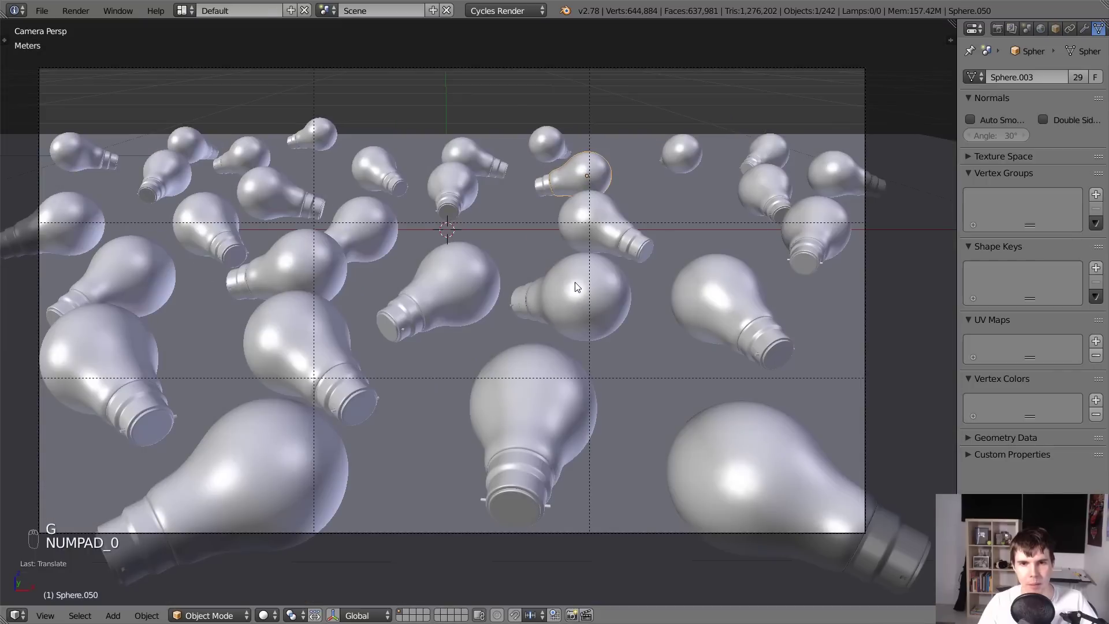
pyautogui.press('g')
pyautogui.click(531, 275)
# Move the rear bulb facing away, right of the glowing one, closer to the camera along Y and left along X.
pyautogui.rightClick(687, 152)
pyautogui.press('g')
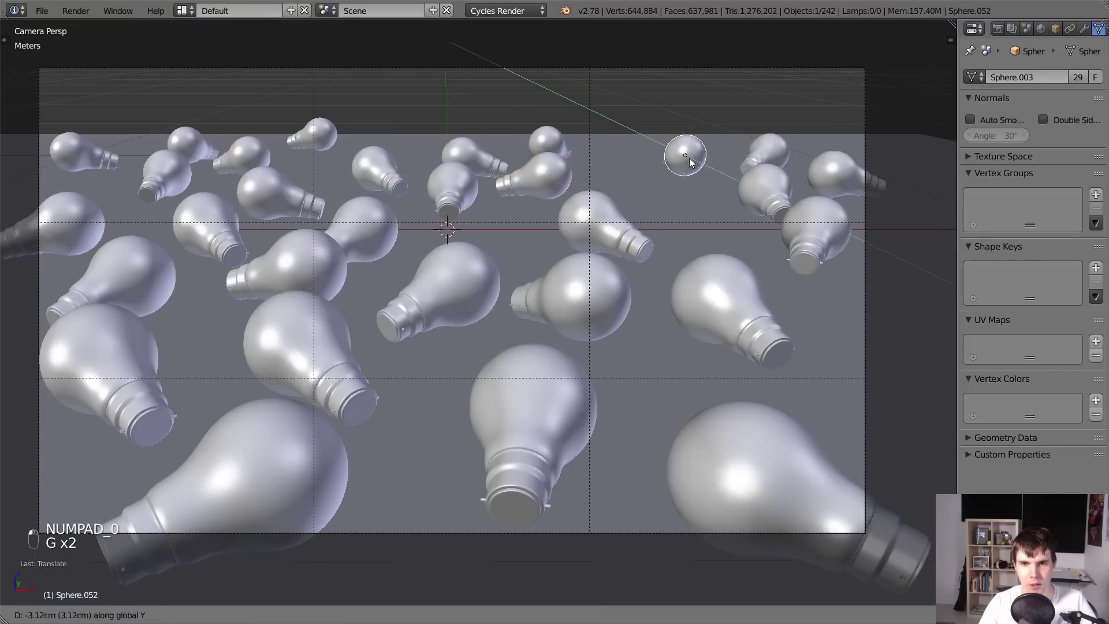
pyautogui.click(702, 211)
pyautogui.press('g')
pyautogui.click(638, 225)
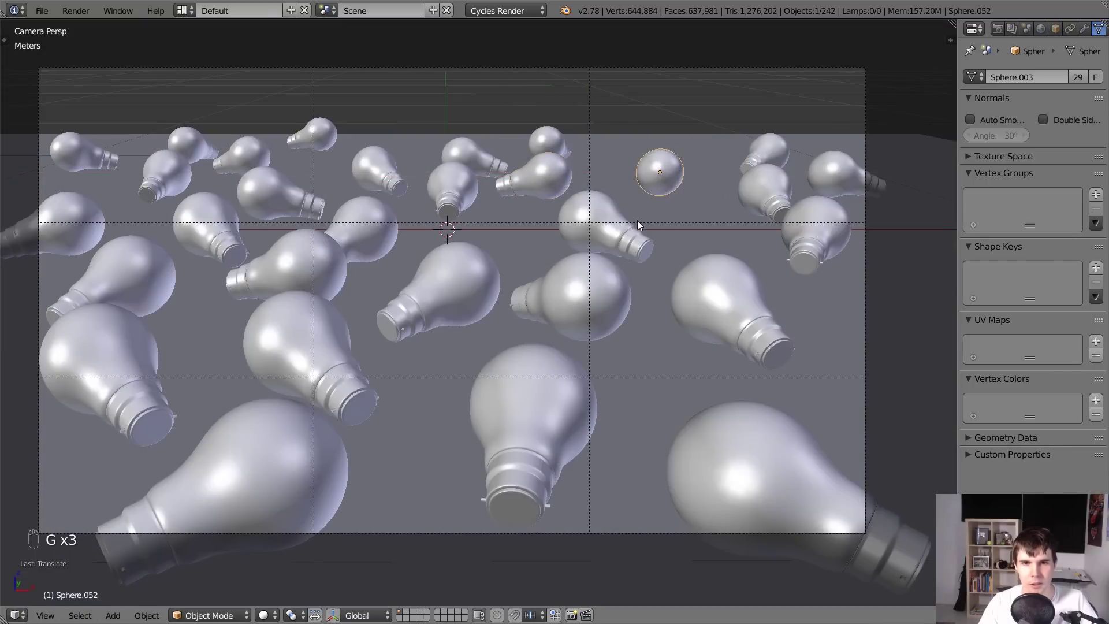
# Move the rear bulb near the centre to the right along X, behind the glowing bulb, and rotate it.
pyautogui.rightClick(560, 139)
pyautogui.press('g')
pyautogui.press('g')
pyautogui.press('g')
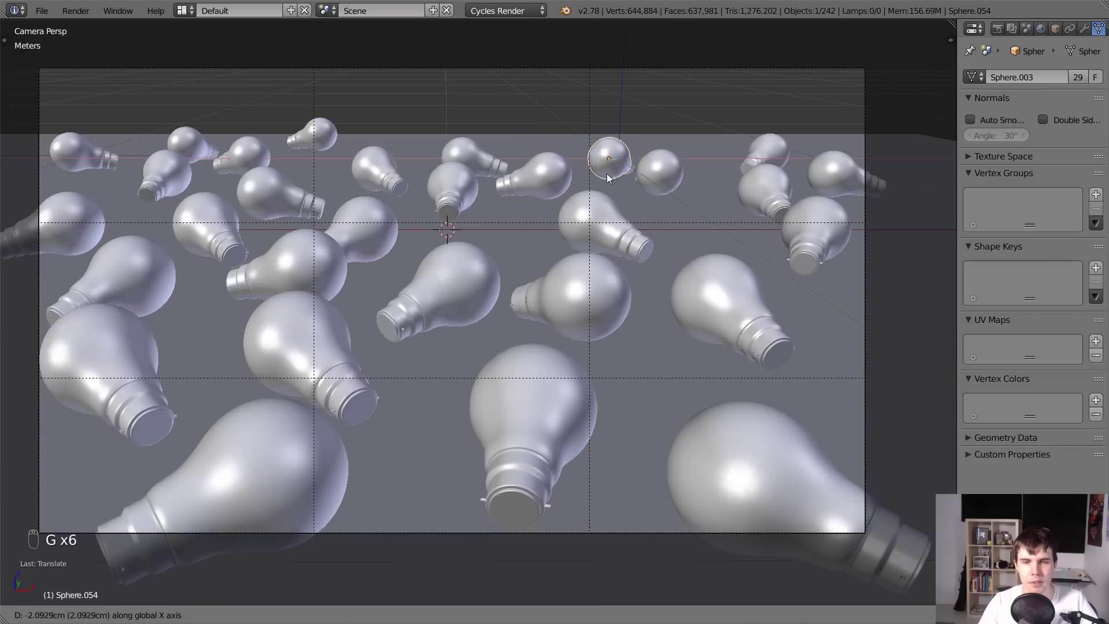
pyautogui.click(608, 177)
pyautogui.press('r')
pyautogui.click(728, 159)
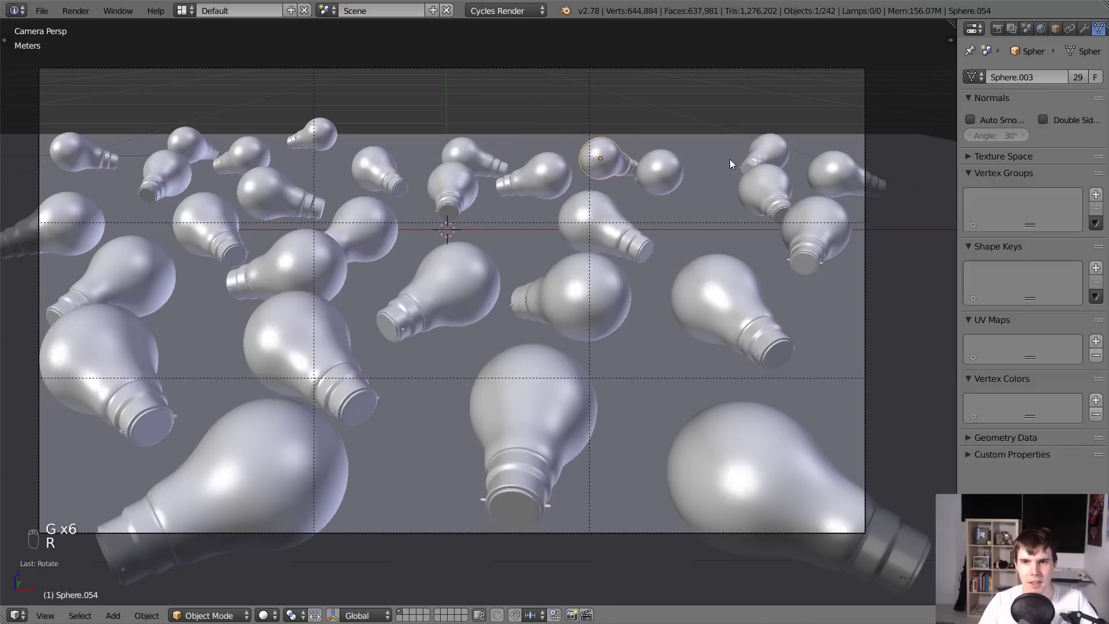
# Shift the front bulb of the overlapping rear-right pair to the left along X to separate the two.
pyautogui.rightClick(772, 179)
pyautogui.press('g')
pyautogui.click(740, 182)
pyautogui.scroll(-3, 721, 250)
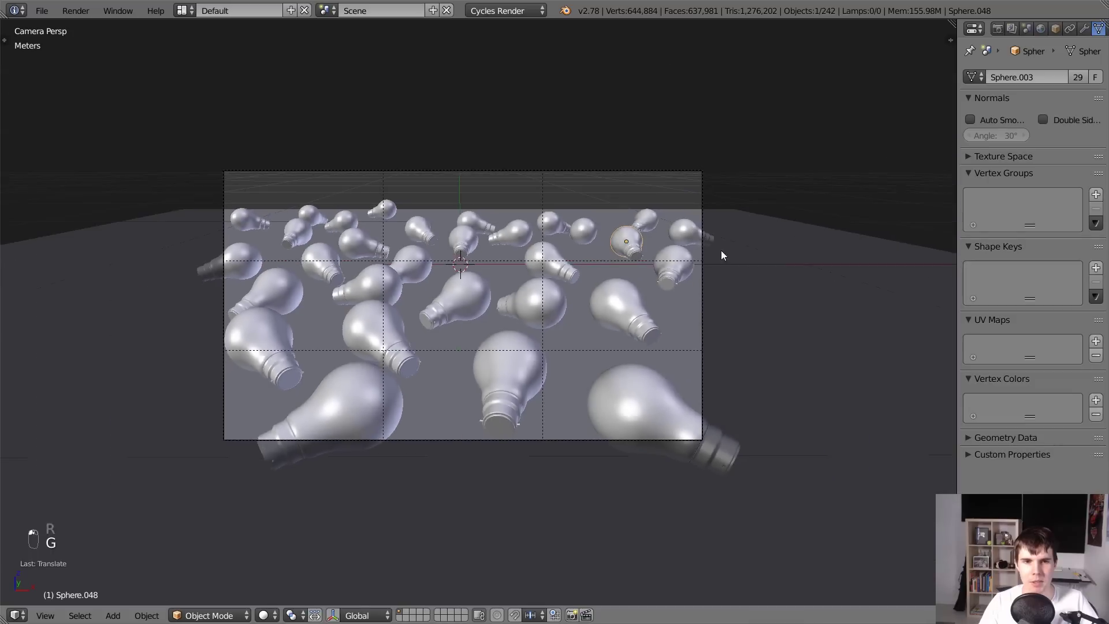
pyautogui.scroll(3, 717, 264)
pyautogui.scroll(-2, 718, 265)
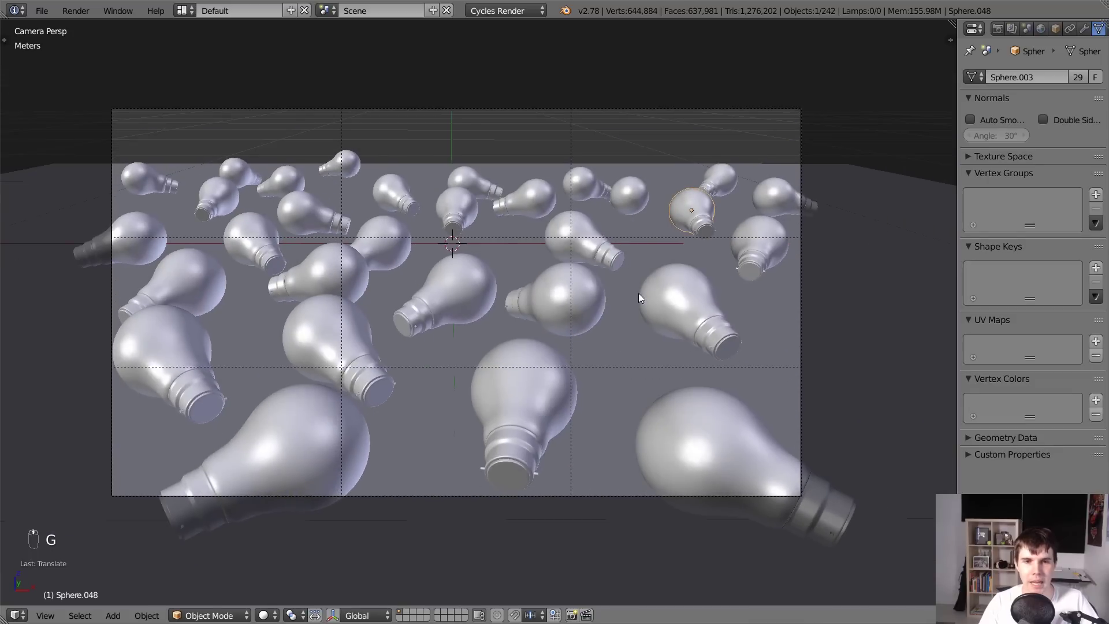
# Rotate the bulb near the frame's right edge so its cap points left, and move it inward along X.
pyautogui.rightClick(763, 228)
pyautogui.press('r')
pyautogui.rightClick(815, 202)
pyautogui.press('r')
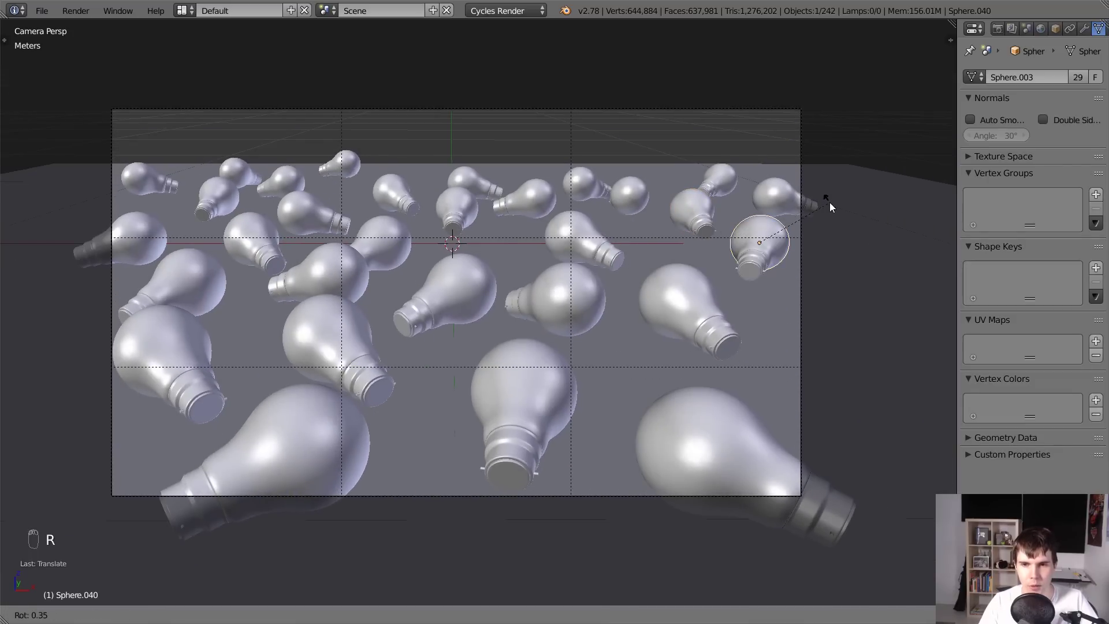
pyautogui.click(786, 155)
pyautogui.press('r')
pyautogui.press('r')
pyautogui.click(860, 248)
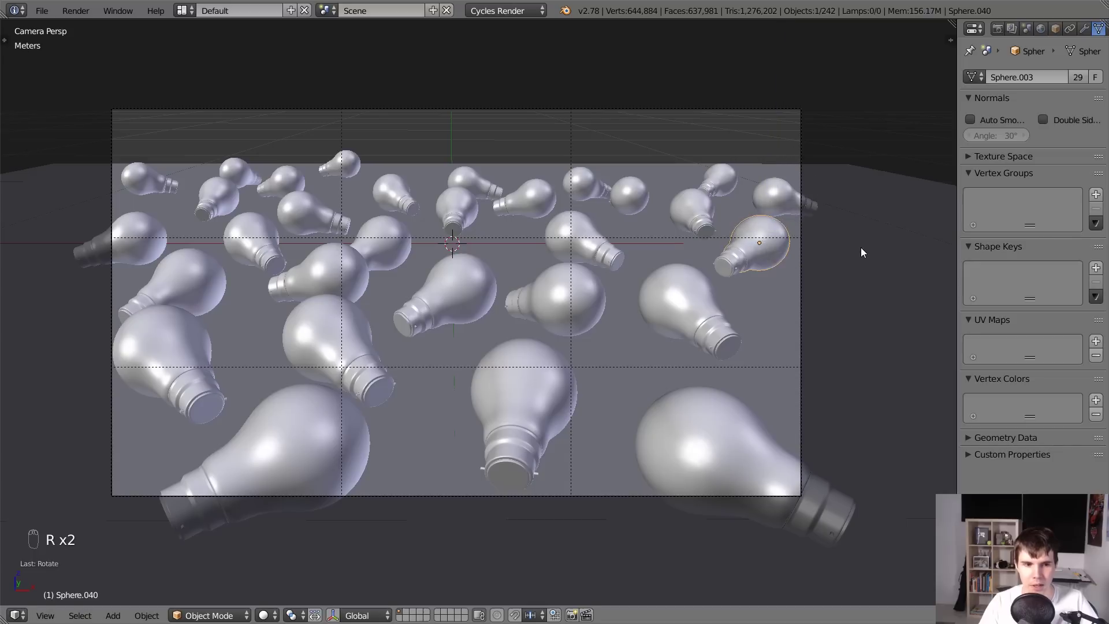
pyautogui.press('g')
pyautogui.click(840, 245)
# Rotate the far-right rear bulb slightly and move it left so it fits entirely inside the camera frame.
pyautogui.rightClick(779, 206)
pyautogui.press('g')
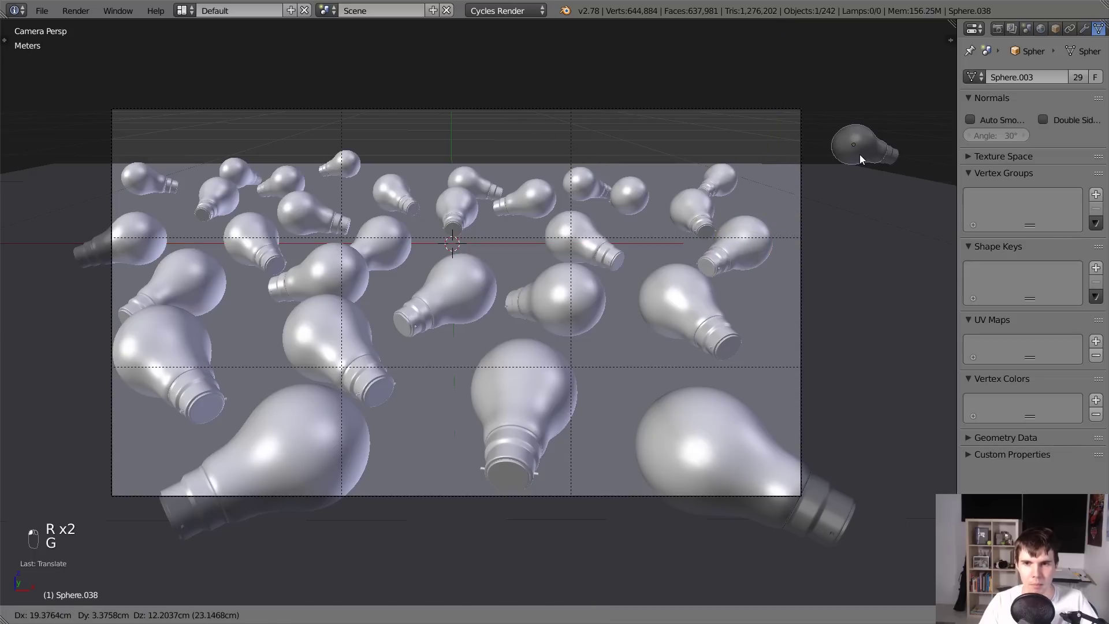
pyautogui.rightClick(860, 155)
pyautogui.press('r')
pyautogui.click(854, 237)
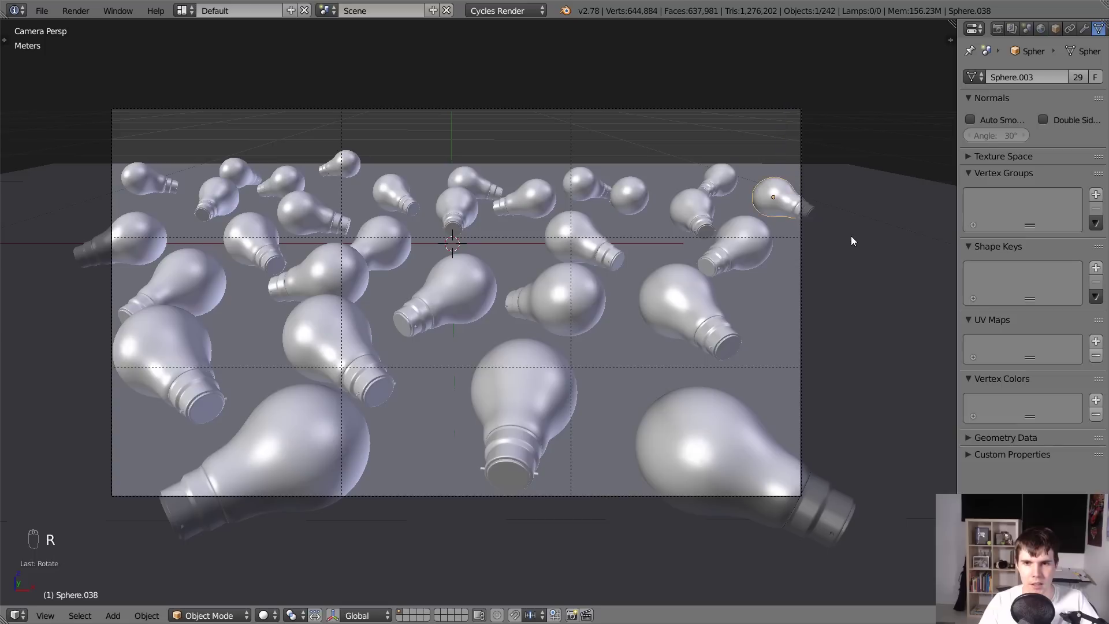
pyautogui.press('g')
pyautogui.click(840, 243)
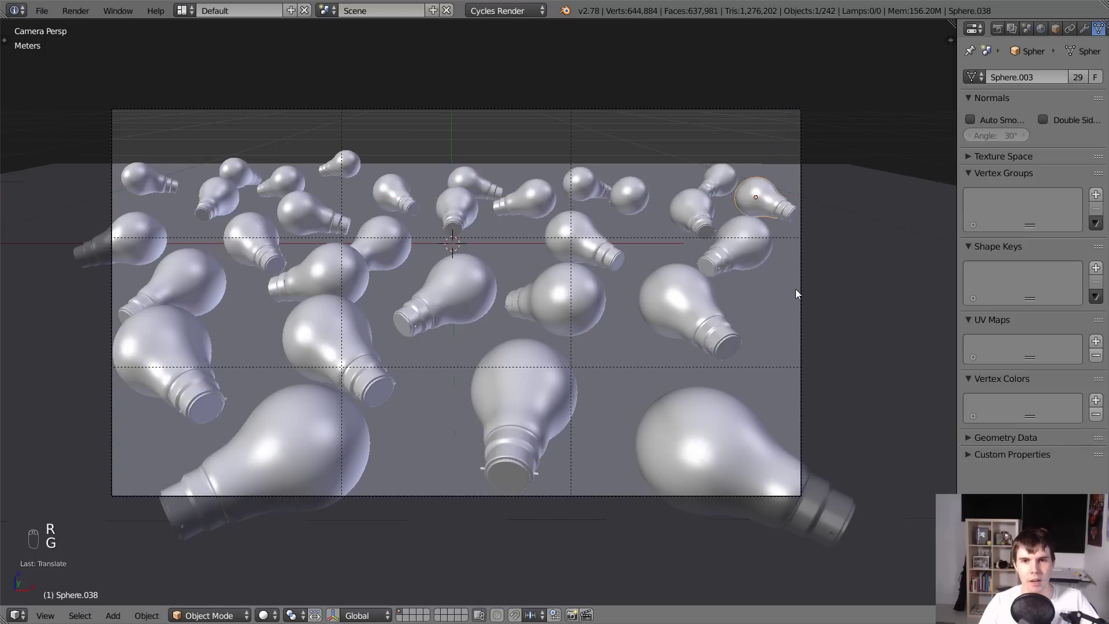
# Preview the camera view in rendered shading and examine the shadows cast around the glowing bulb.
pyautogui.hotkey('shift', 'z')
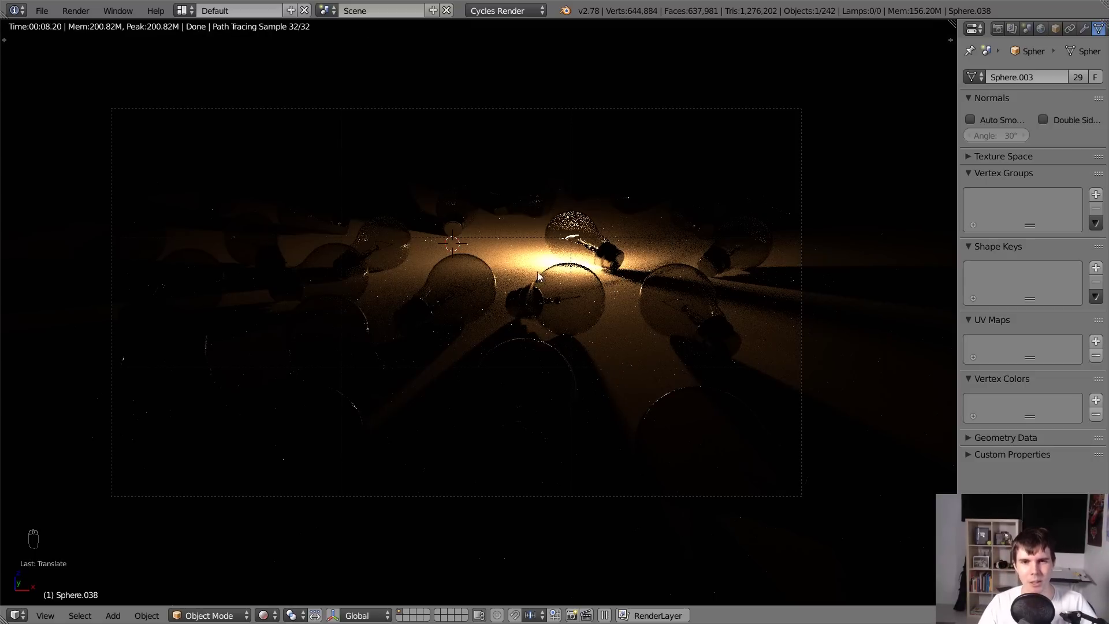
pyautogui.moveTo(549, 353); pyautogui.dragTo(581, 356, button='middle')
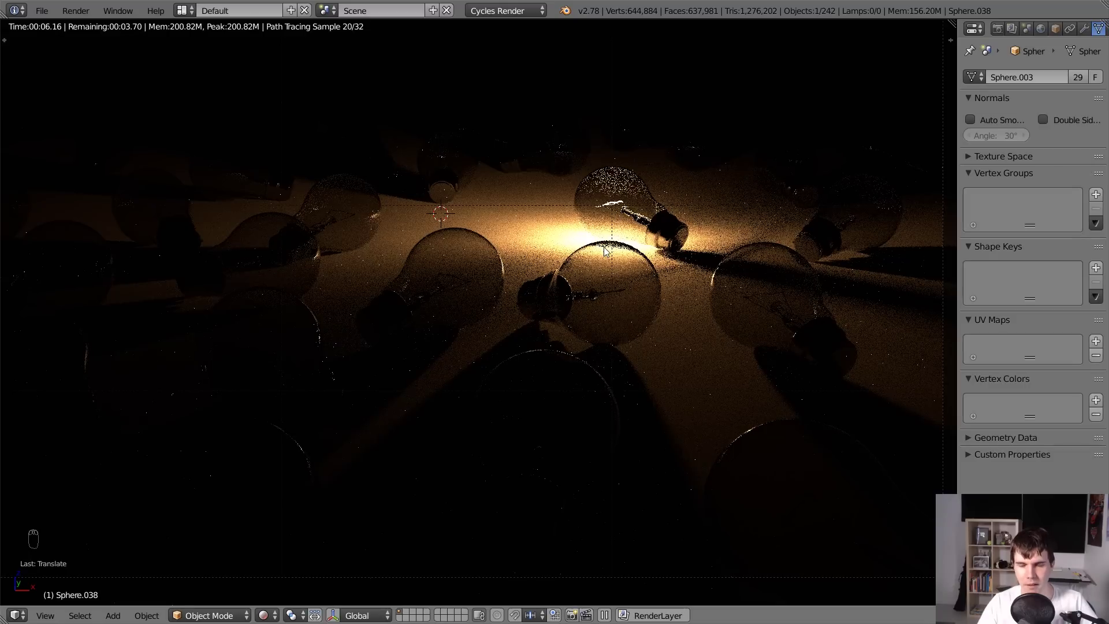
pyautogui.moveTo(647, 379); pyautogui.dragTo(478, 191, button='middle')
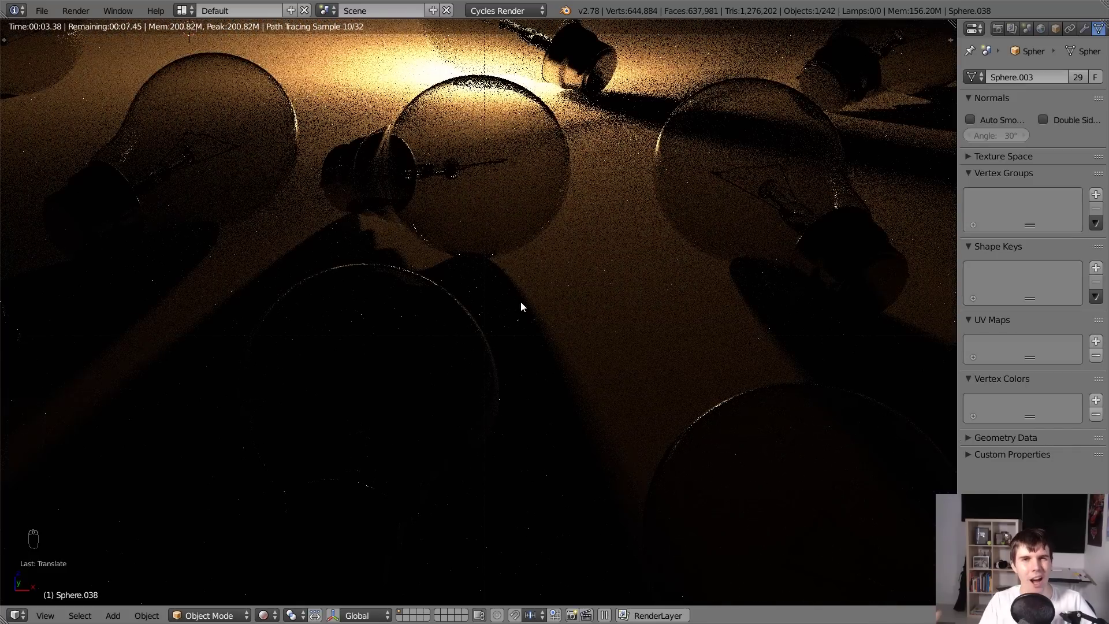
# Open the object settings of the bulb in front of the glowing one and examine its shadow in the rendered preview.
pyautogui.hotkey('shift', 'z')
pyautogui.rightClick(497, 217)
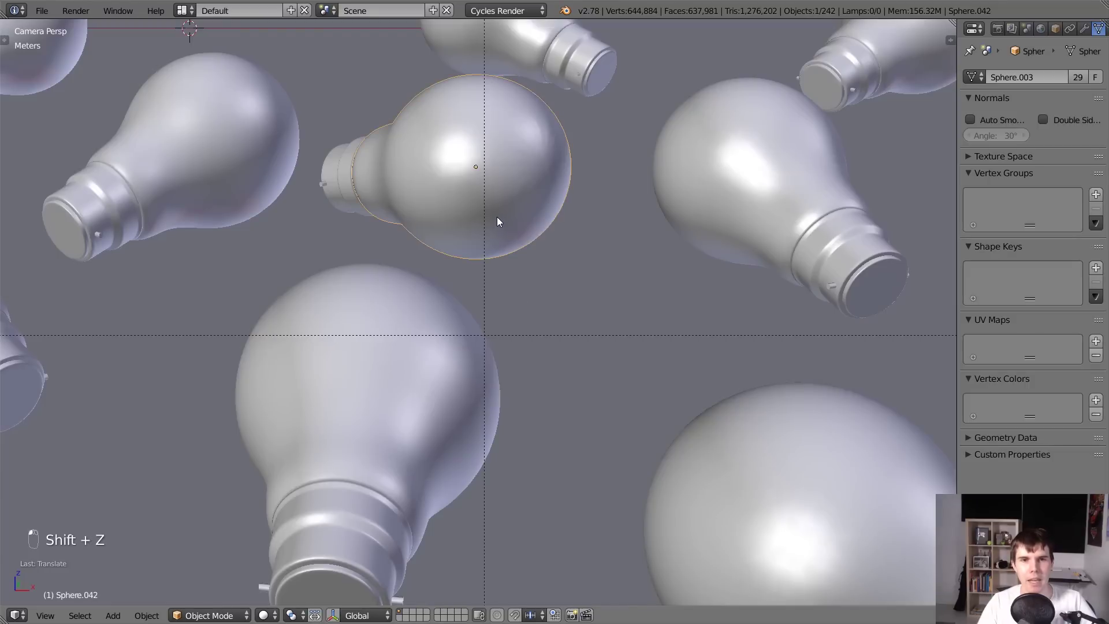
pyautogui.scroll(-3, 547, 221)
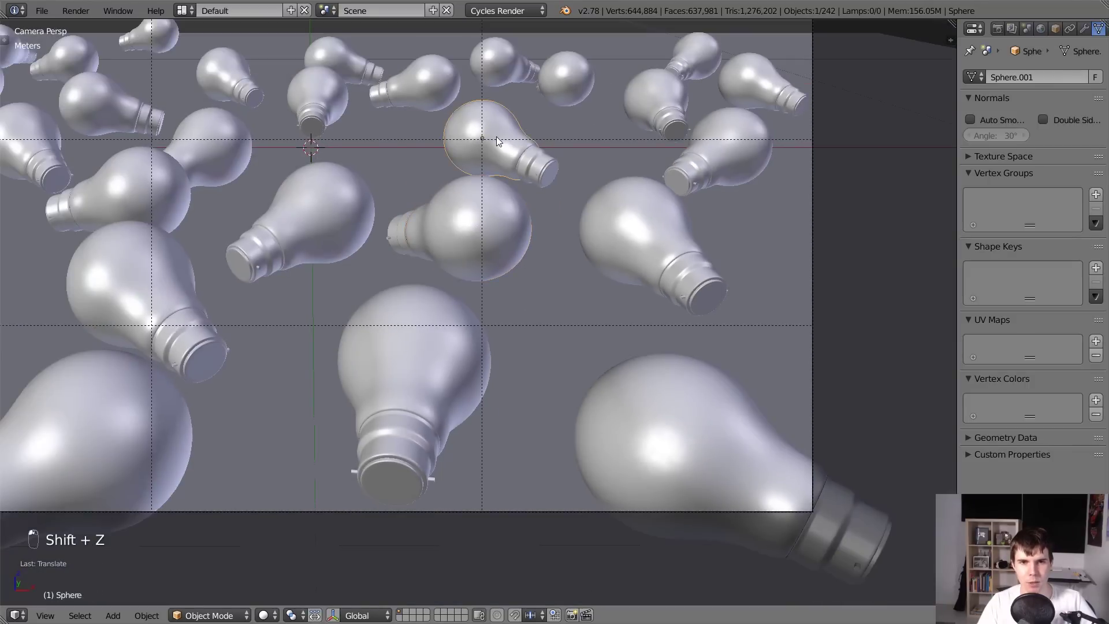
pyautogui.click(1055, 28)
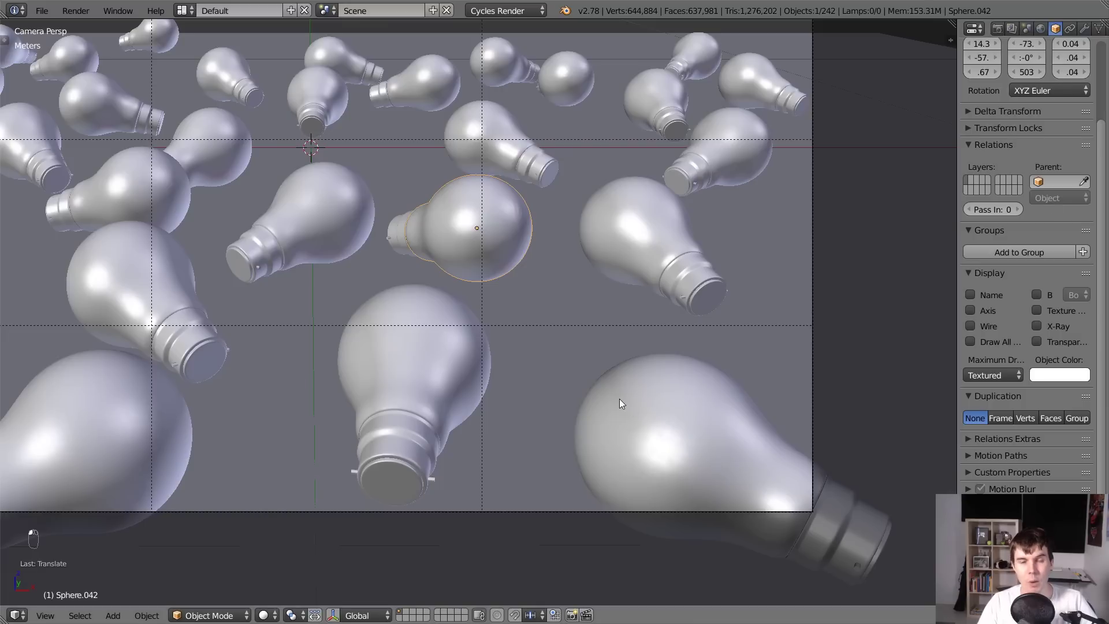
pyautogui.hotkey('shift', 'z')
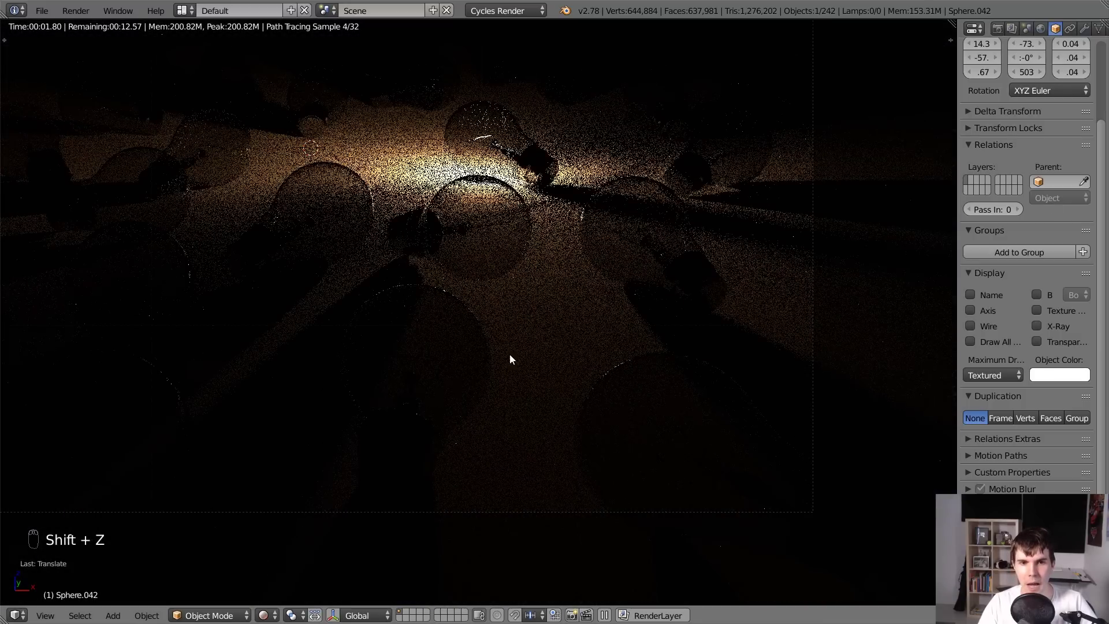
pyautogui.scroll(5, 536, 316)
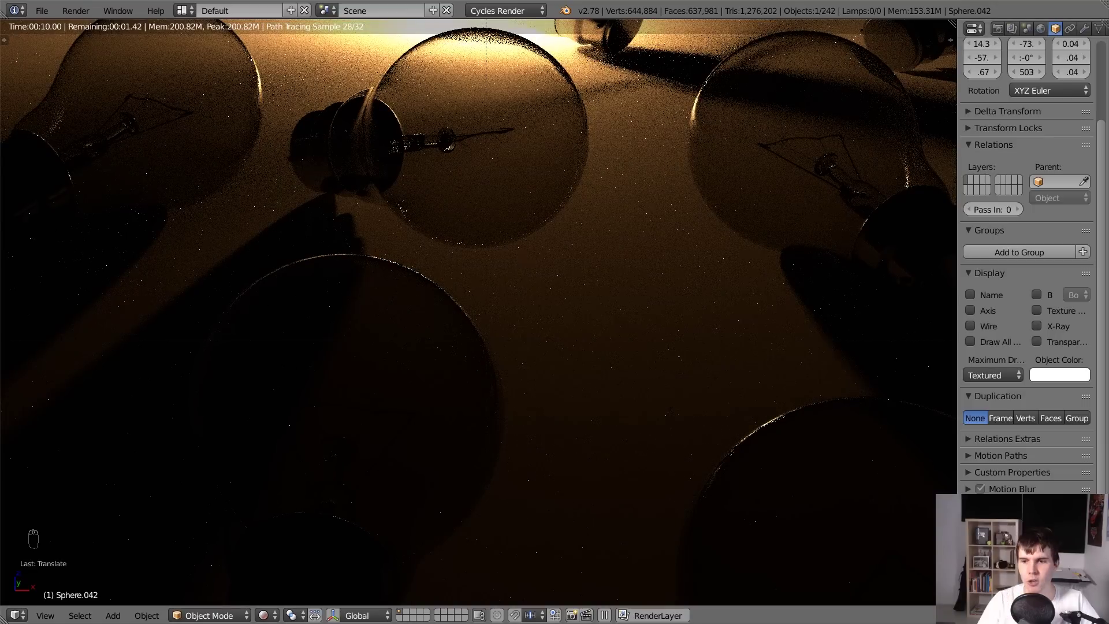
pyautogui.scroll(5, 586, 338)
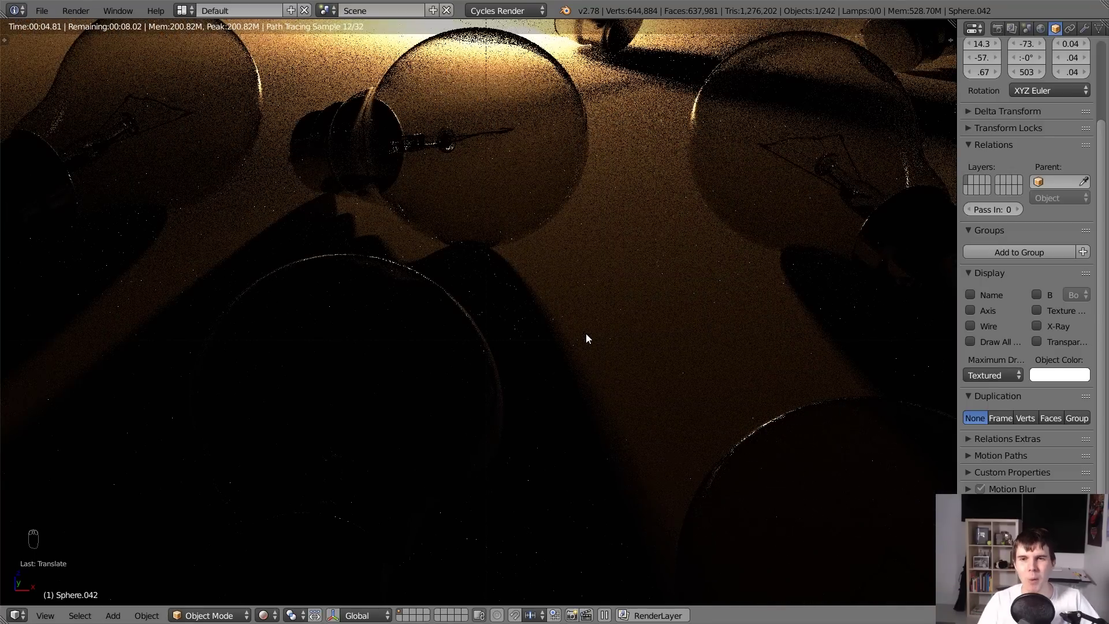
pyautogui.scroll(3, 486, 282)
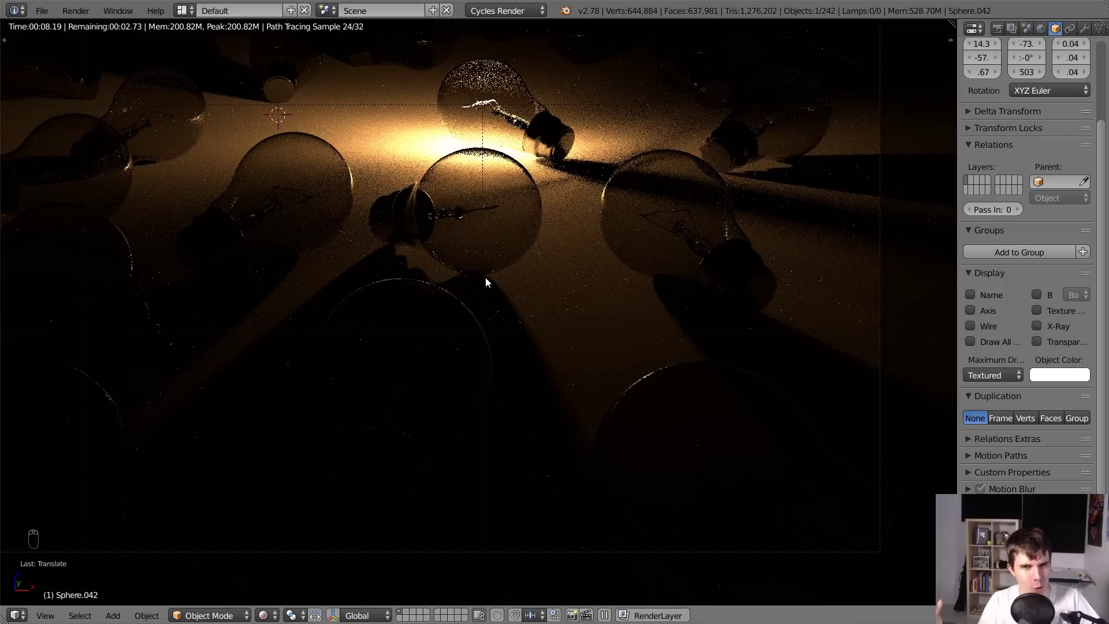
pyautogui.hotkey('shift', 'z')
# Split the 3D view into two side-by-side camera views.
pyautogui.scroll(-6, 807, 85)
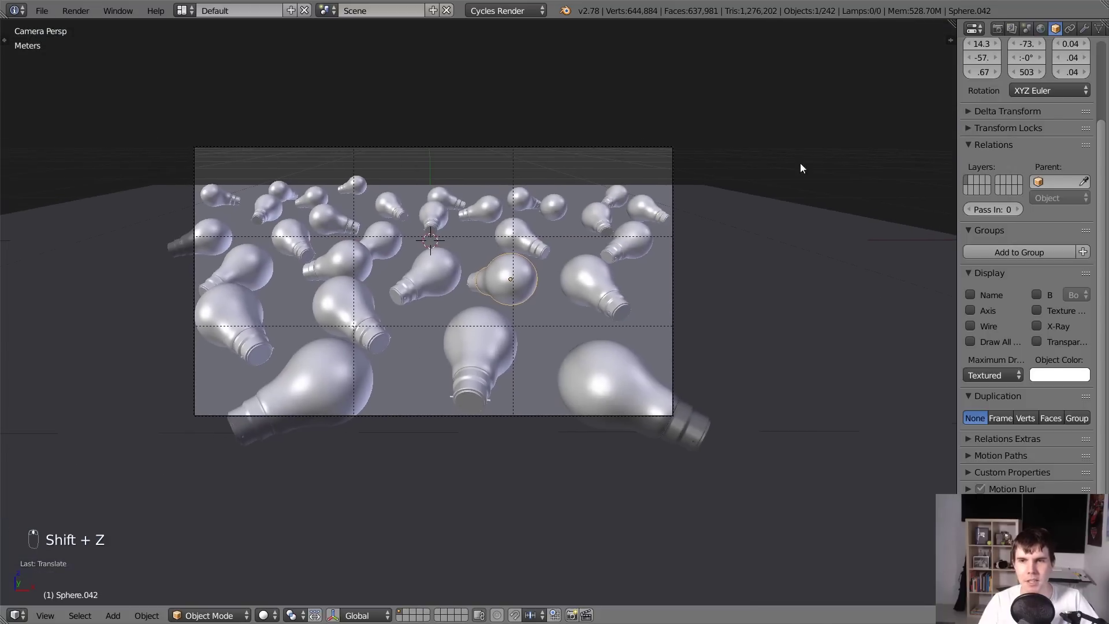
pyautogui.moveTo(949, 23); pyautogui.dragTo(433, 112)
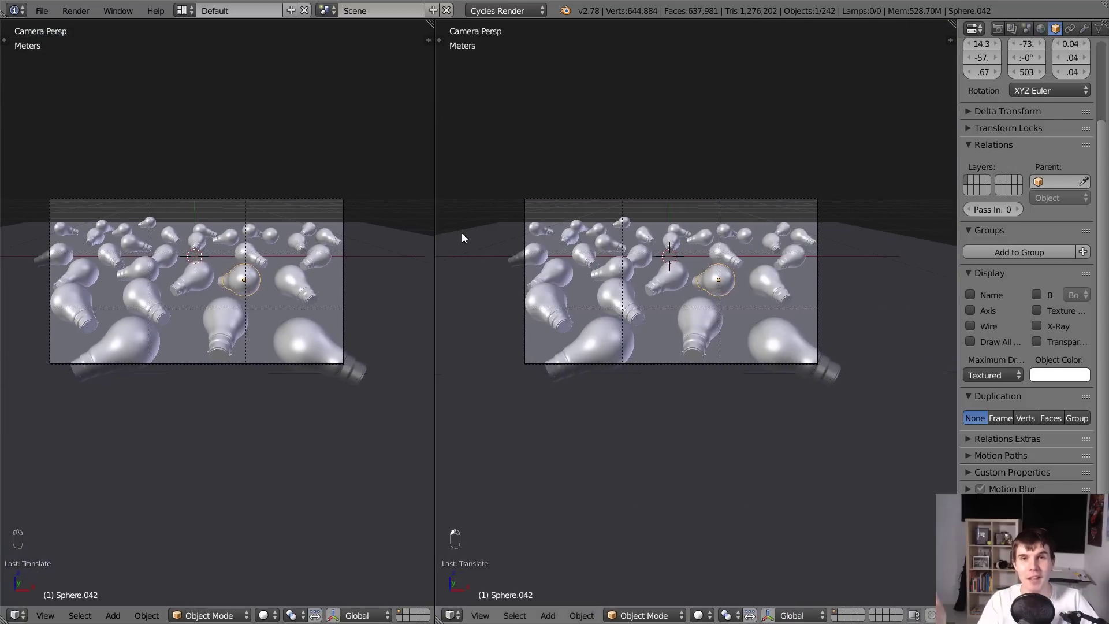
pyautogui.scroll(3, 253, 411)
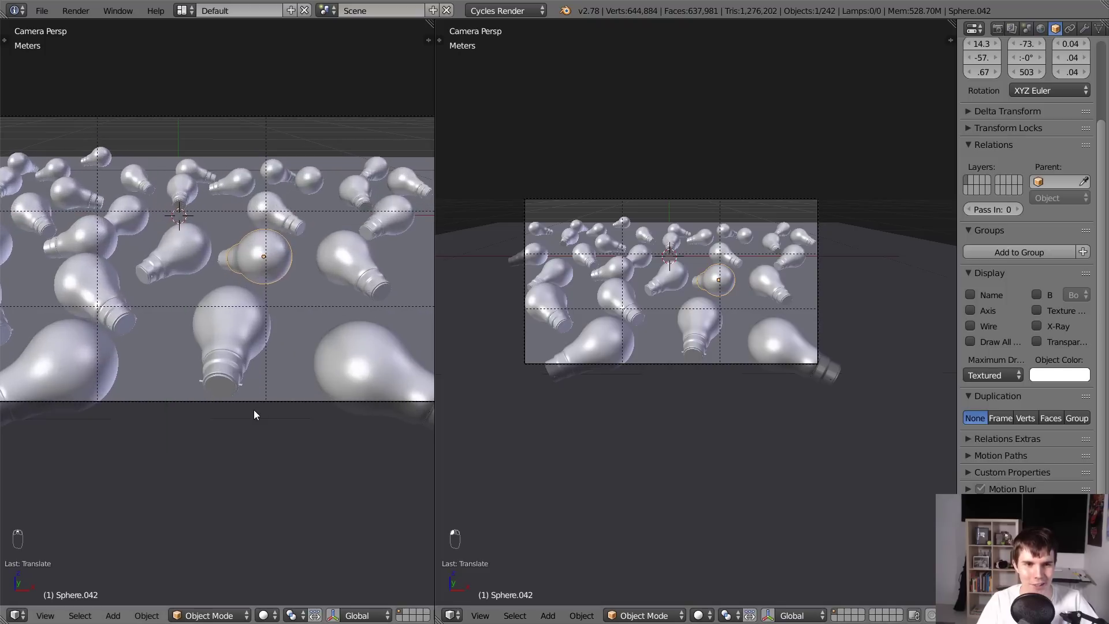
# Turn the second camera view into a Node Editor without its sidebar and show the bulb's material settings in a widened properties area.
pyautogui.click(452, 616)
pyautogui.click(512, 444)
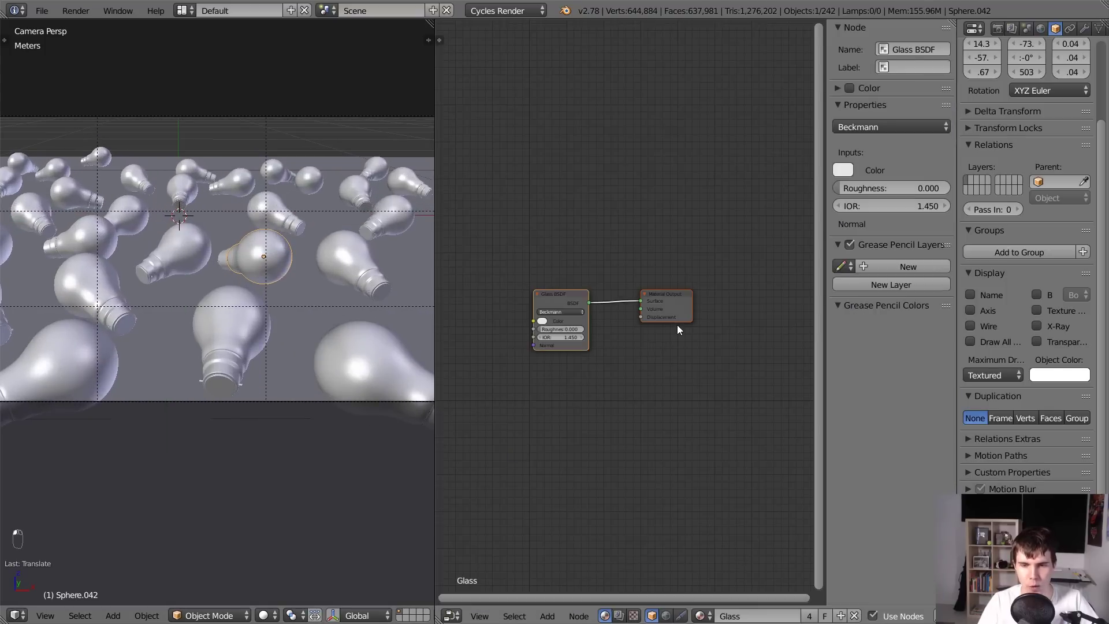
pyautogui.press('n')
pyautogui.scroll(-2, 1077, 29)
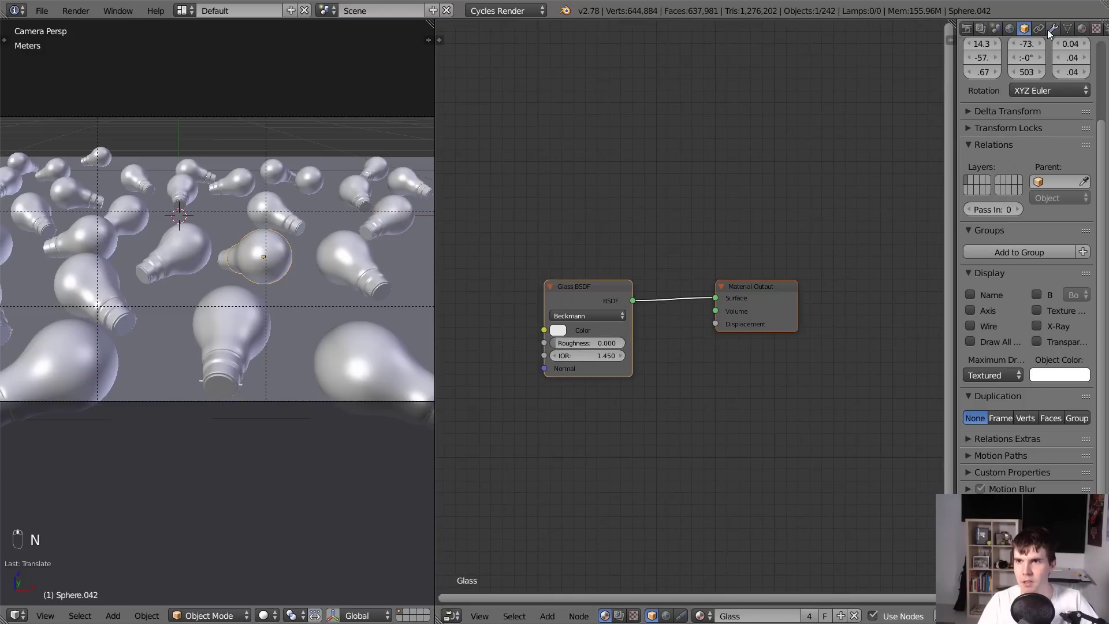
pyautogui.click(1082, 28)
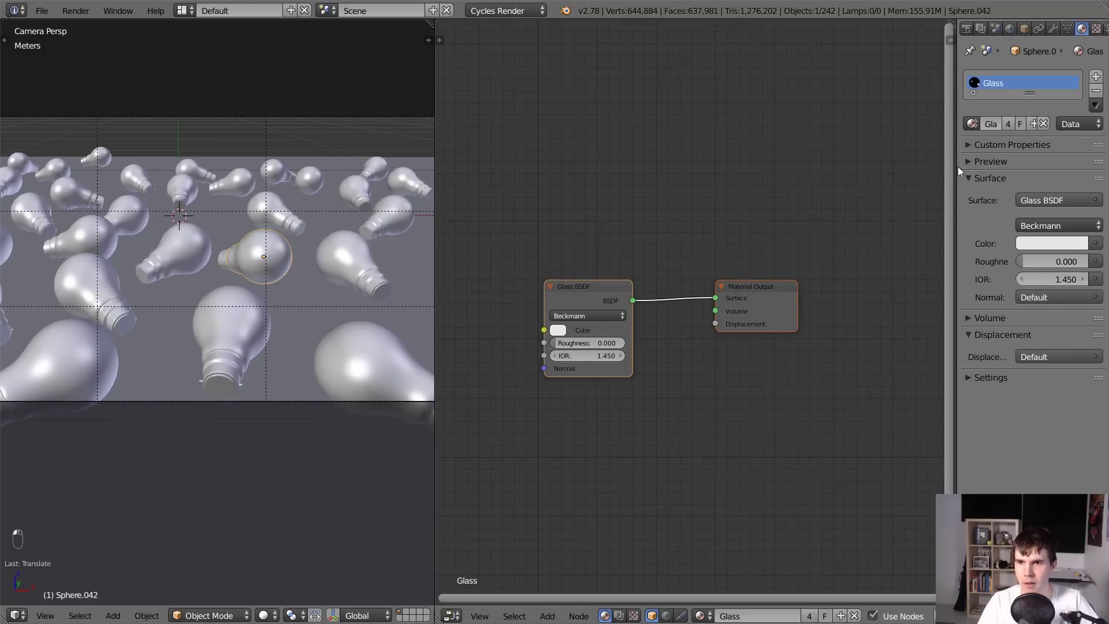
pyautogui.moveTo(958, 166); pyautogui.dragTo(912, 167)
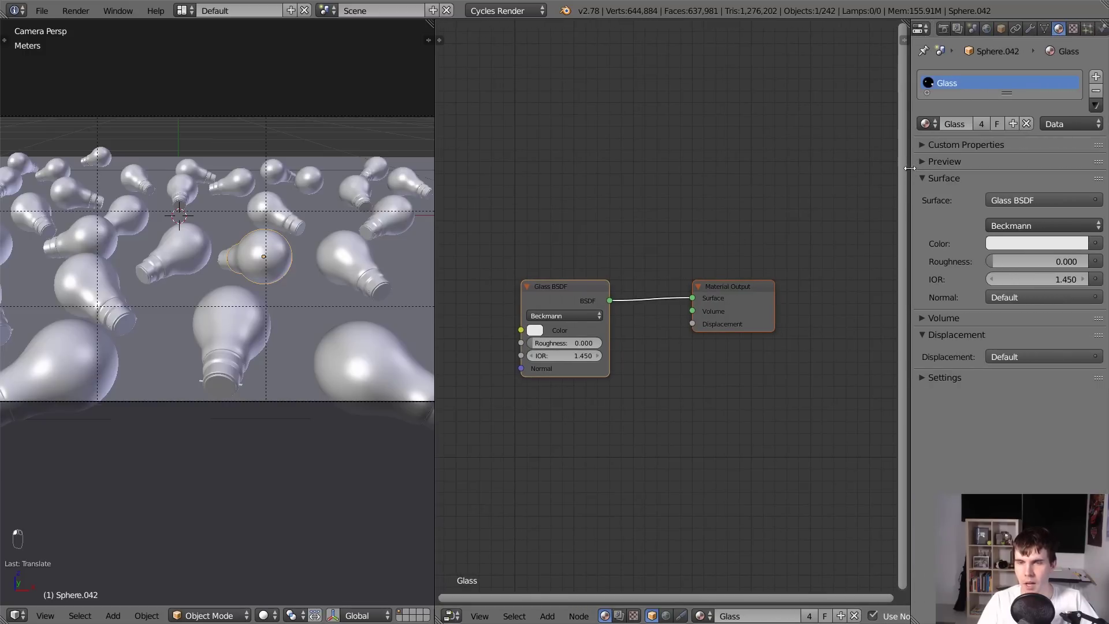
# Give the glowing bulb its own copy of the Glass material and name it GlassMain.
pyautogui.rightClick(378, 372)
pyautogui.rightClick(246, 340)
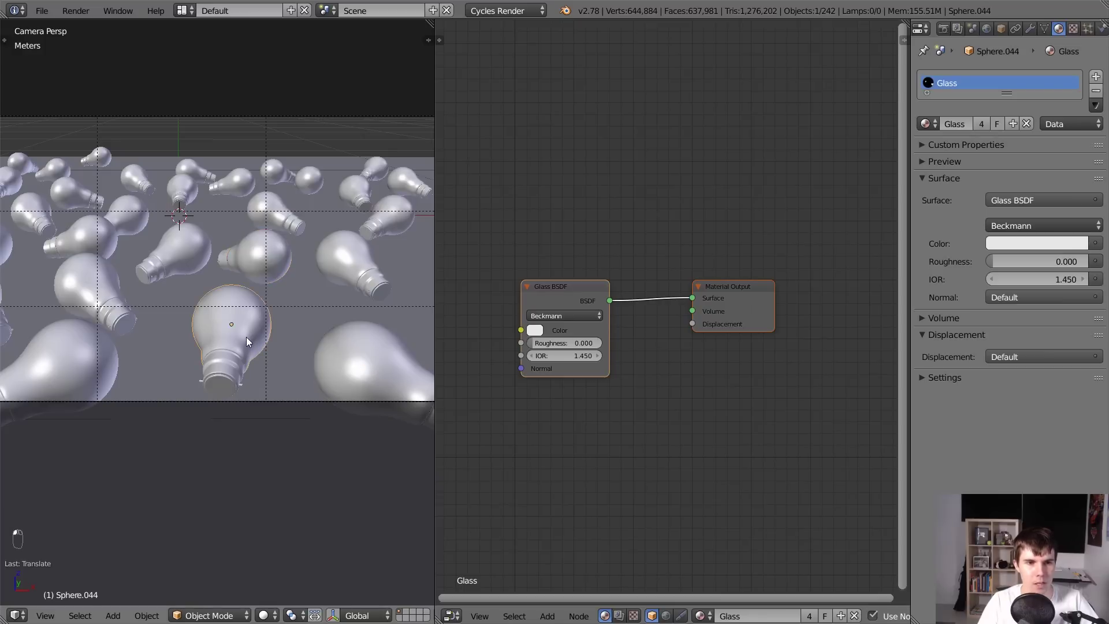
pyautogui.rightClick(190, 252)
pyautogui.rightClick(261, 230)
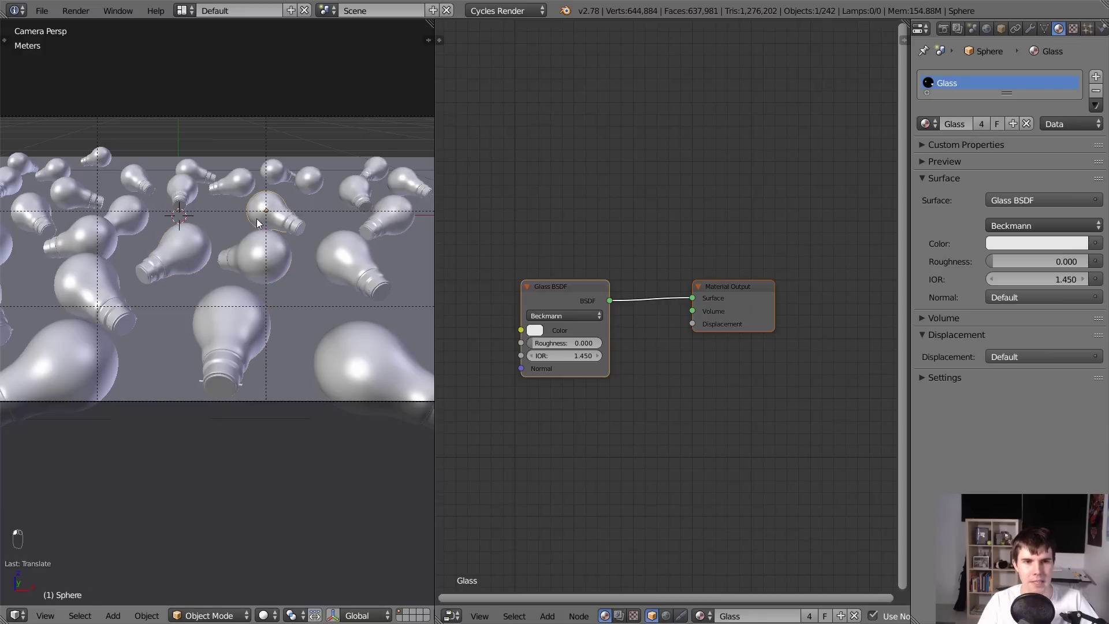
pyautogui.press('z')
pyautogui.press('z')
pyautogui.press('z')
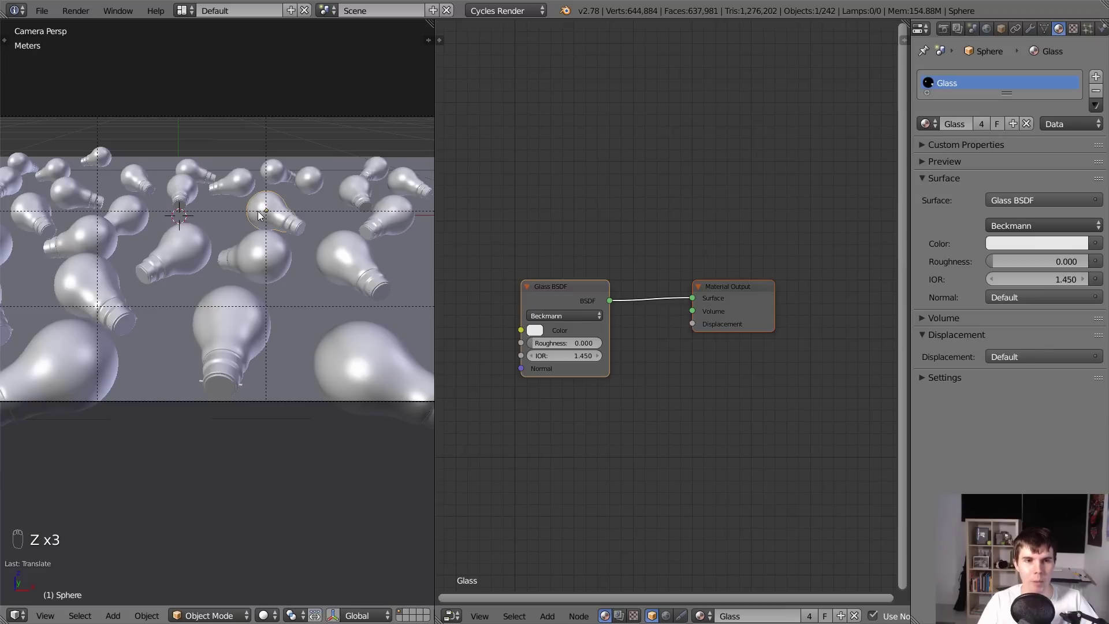
pyautogui.click(984, 123)
pyautogui.click(997, 124)
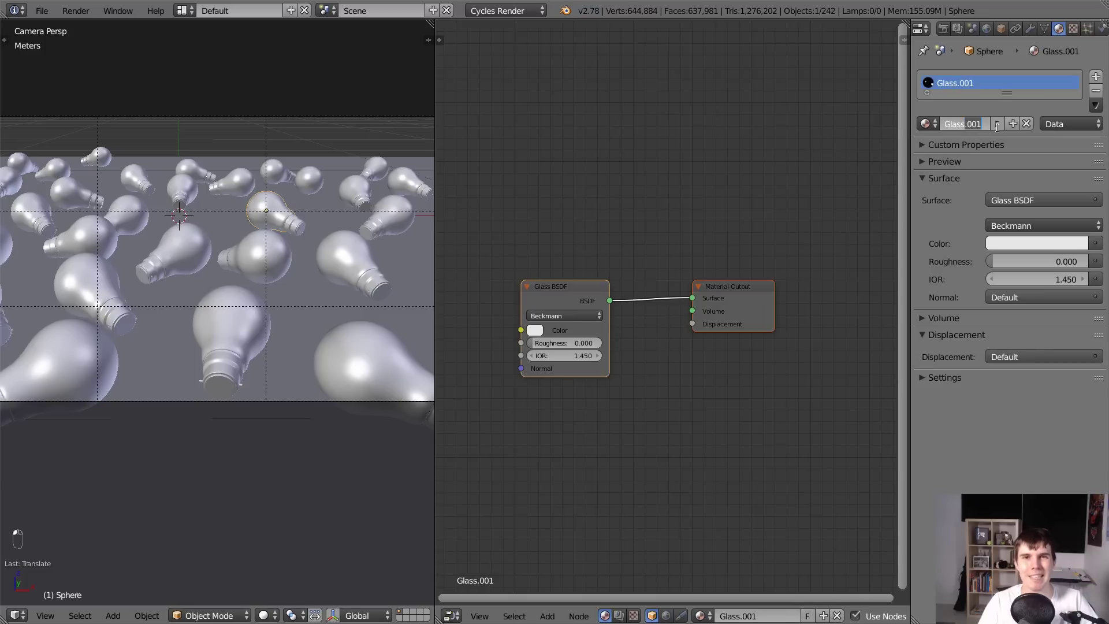
pyautogui.press('BackSpace')
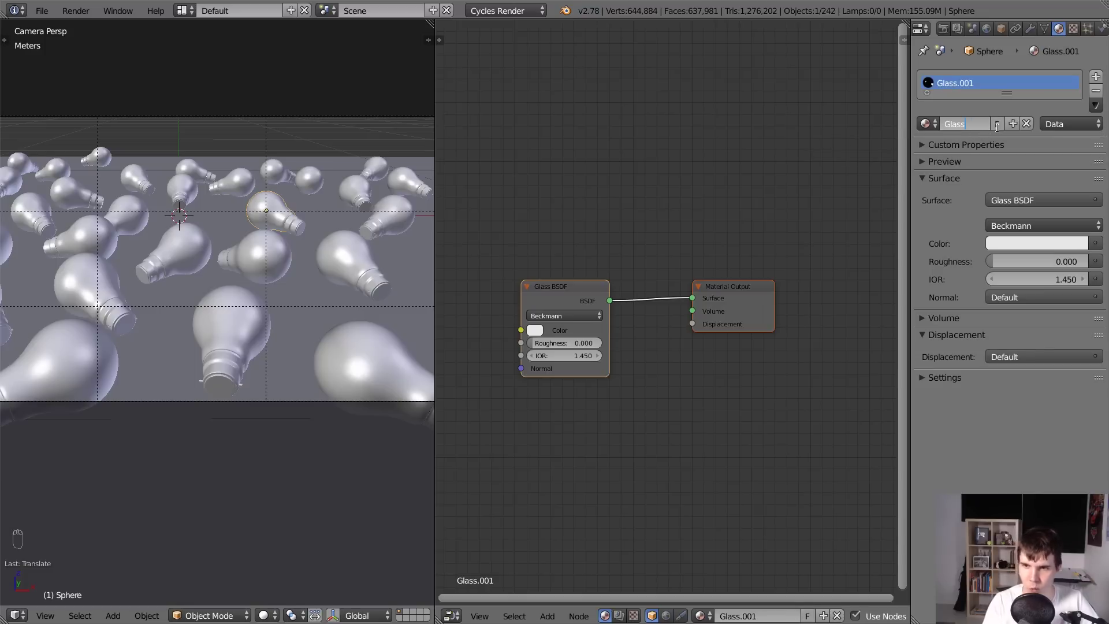
pyautogui.write('Main')
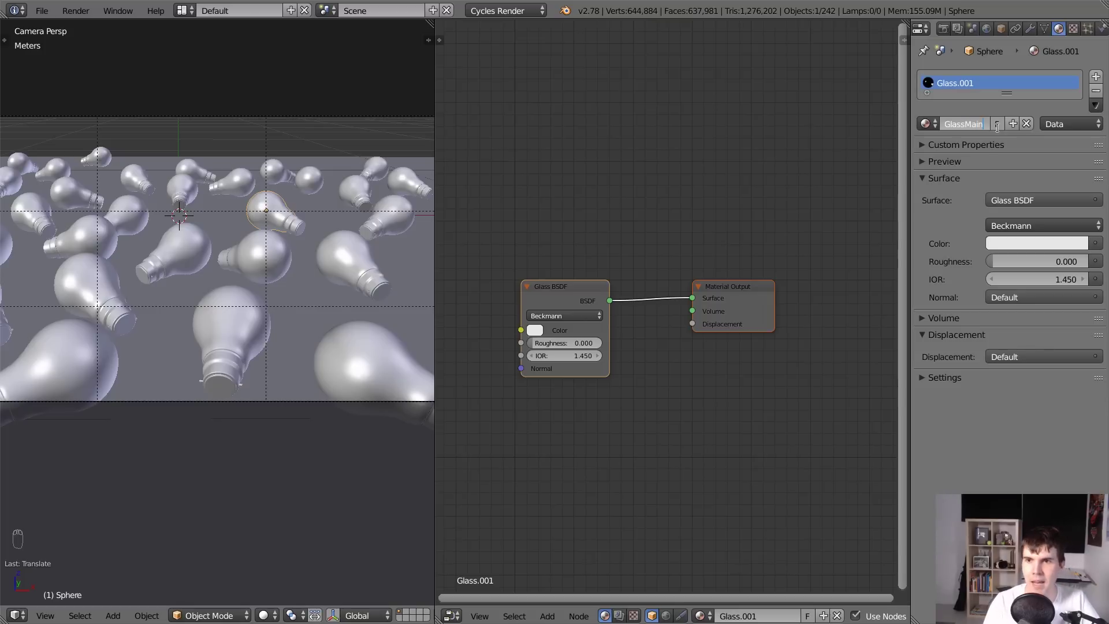
pyautogui.press('Return')
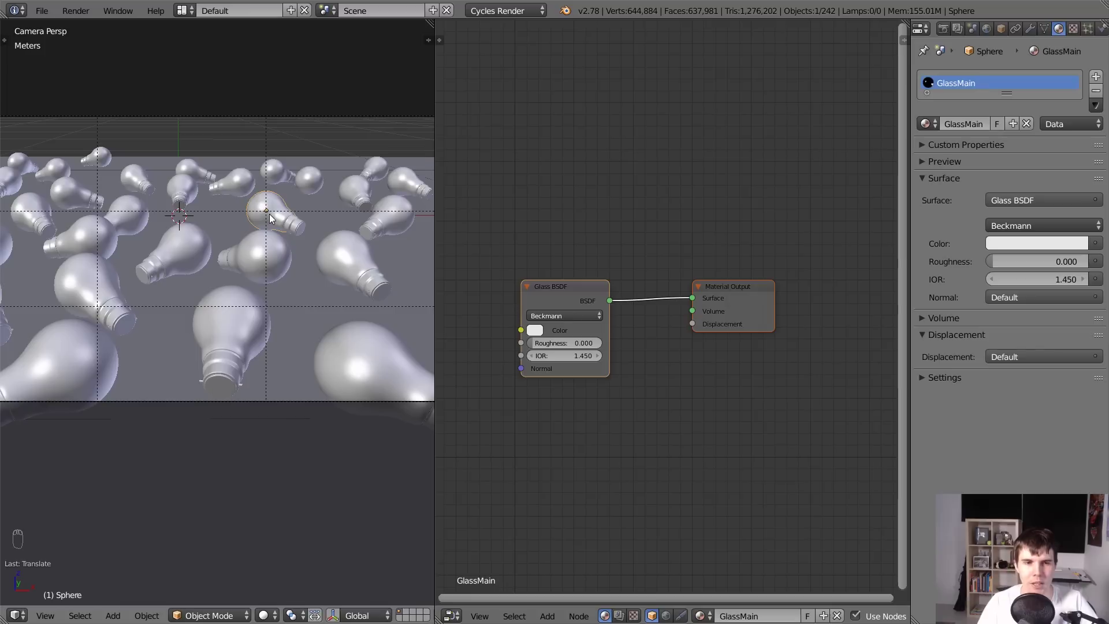
# Show the Glass material of the bulb in front and to the right of the glowing one, and spread its two nodes apart.
pyautogui.click(328, 238)
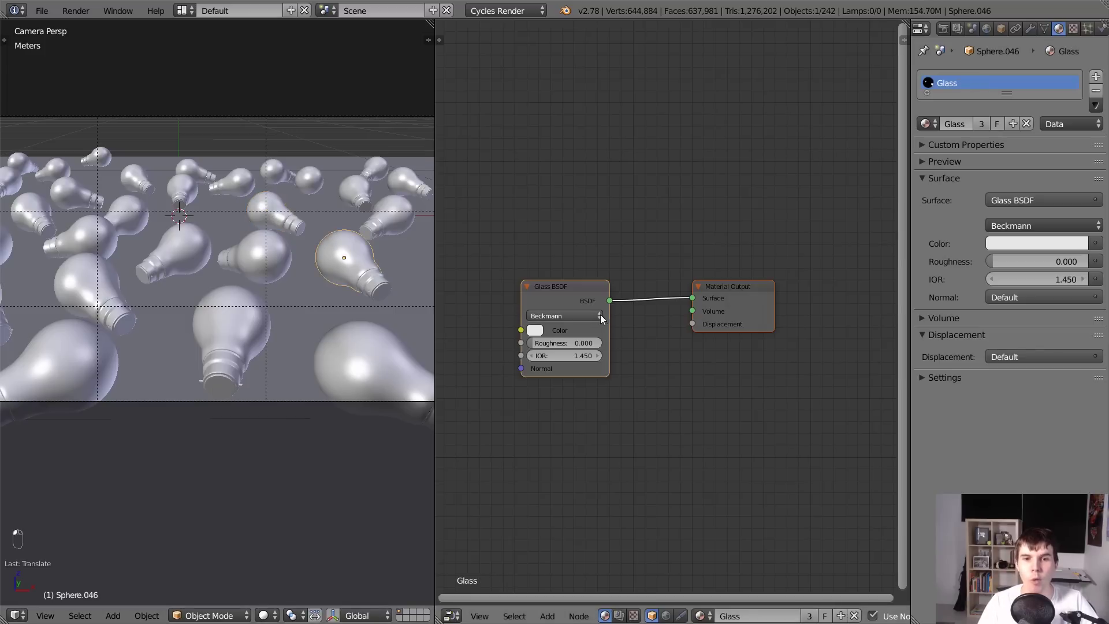
pyautogui.moveTo(607, 313); pyautogui.dragTo(614, 242, button='middle')
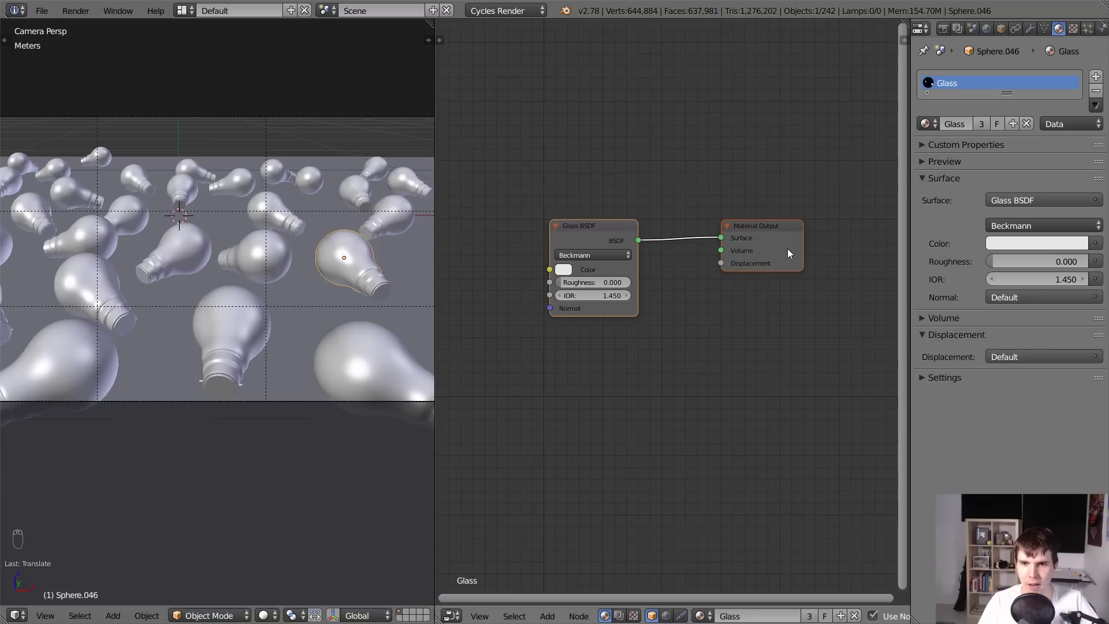
pyautogui.moveTo(788, 248); pyautogui.dragTo(779, 249)
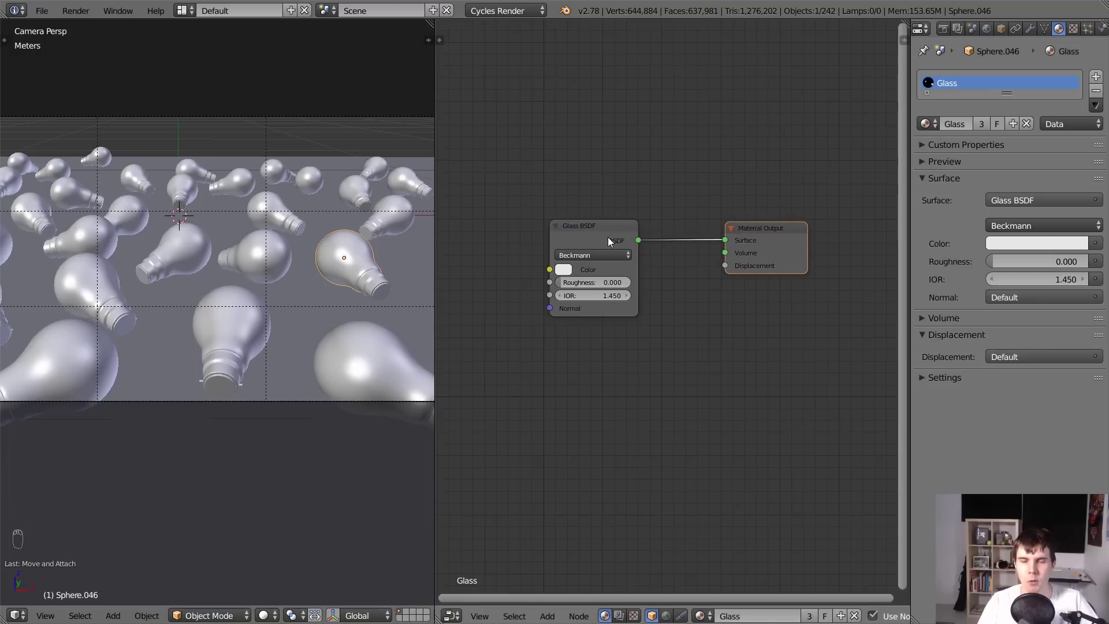
pyautogui.moveTo(608, 240); pyautogui.dragTo(686, 212)
pyautogui.click(685, 209)
pyautogui.press('g')
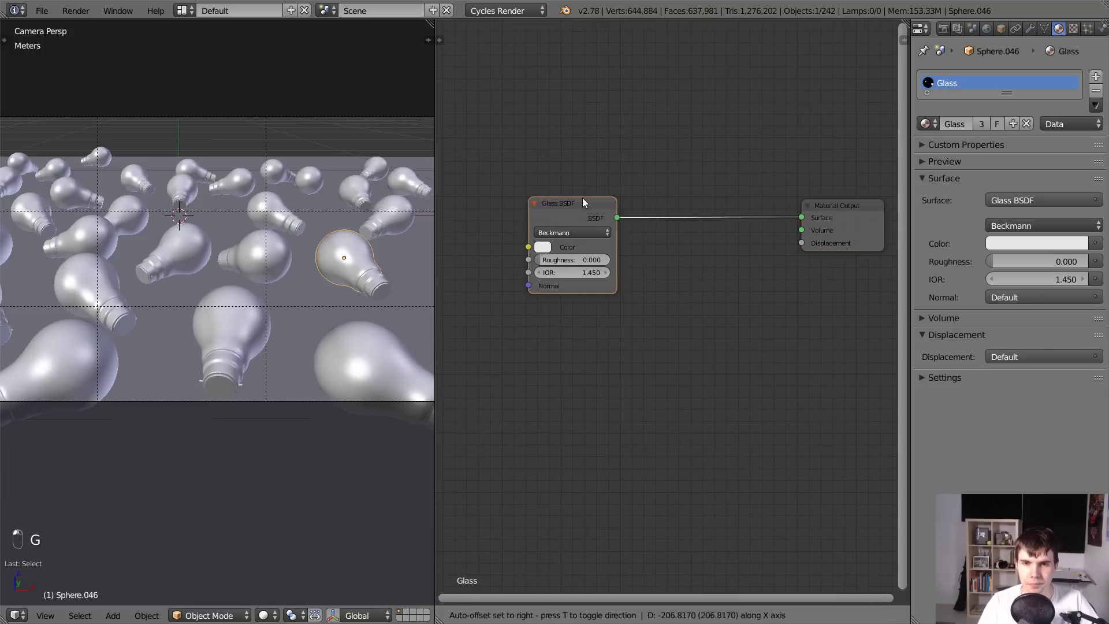
pyautogui.click(583, 197)
# Insert a Mix Shader node between the Glass BSDF and the Material Output.
pyautogui.hotkey('shift', 'a')
pyautogui.moveTo(616, 288)
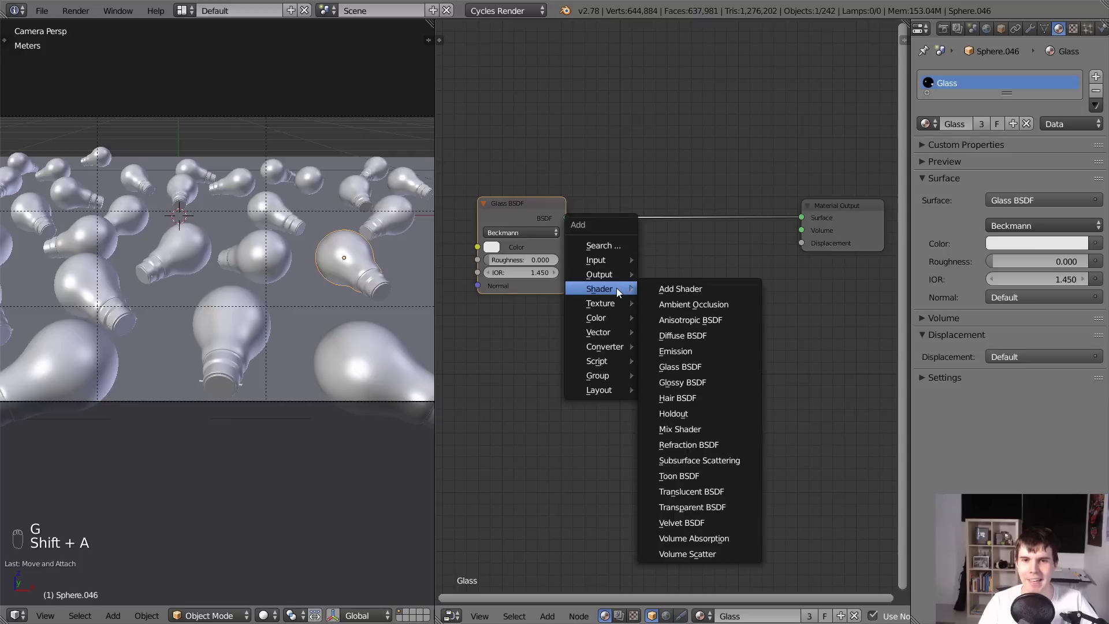
pyautogui.click(699, 428)
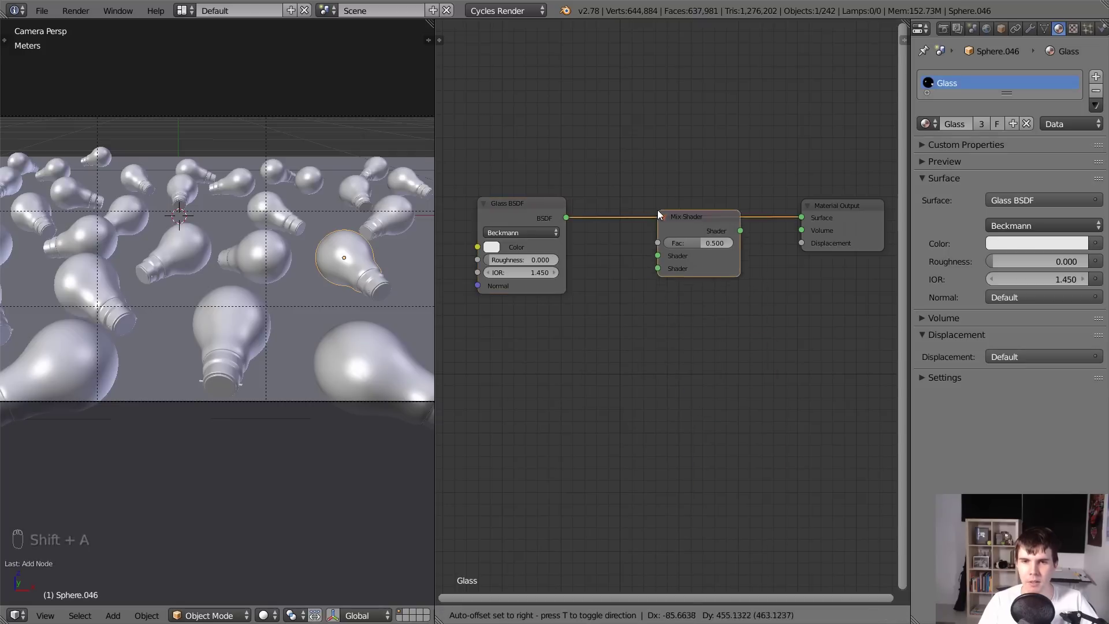
pyautogui.click(654, 192)
# Add a Transparent BSDF below the Glass BSDF and connect it to the Mix Shader's second shader input.
pyautogui.hotkey('shift', 'a')
pyautogui.moveTo(601, 290)
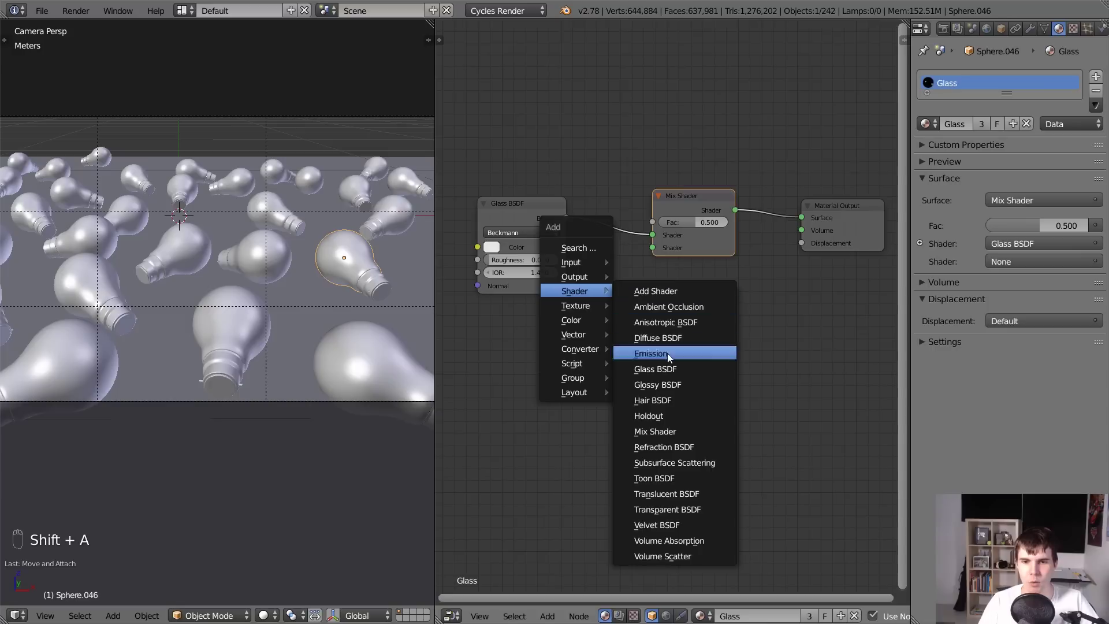
pyautogui.click(674, 506)
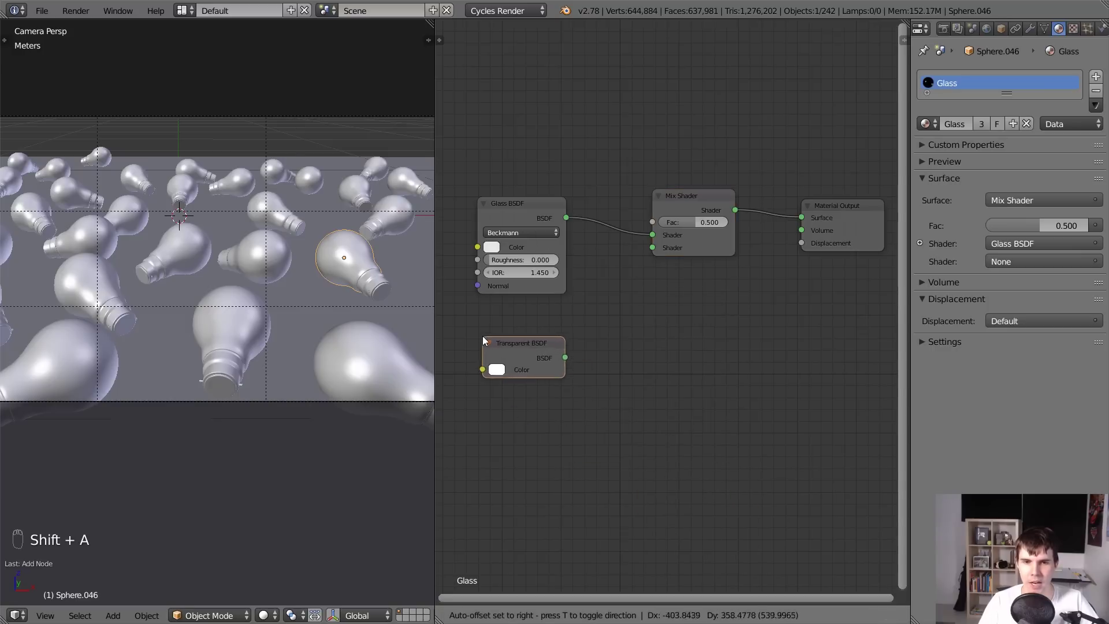
pyautogui.click(490, 321)
pyautogui.moveTo(558, 337); pyautogui.dragTo(664, 249)
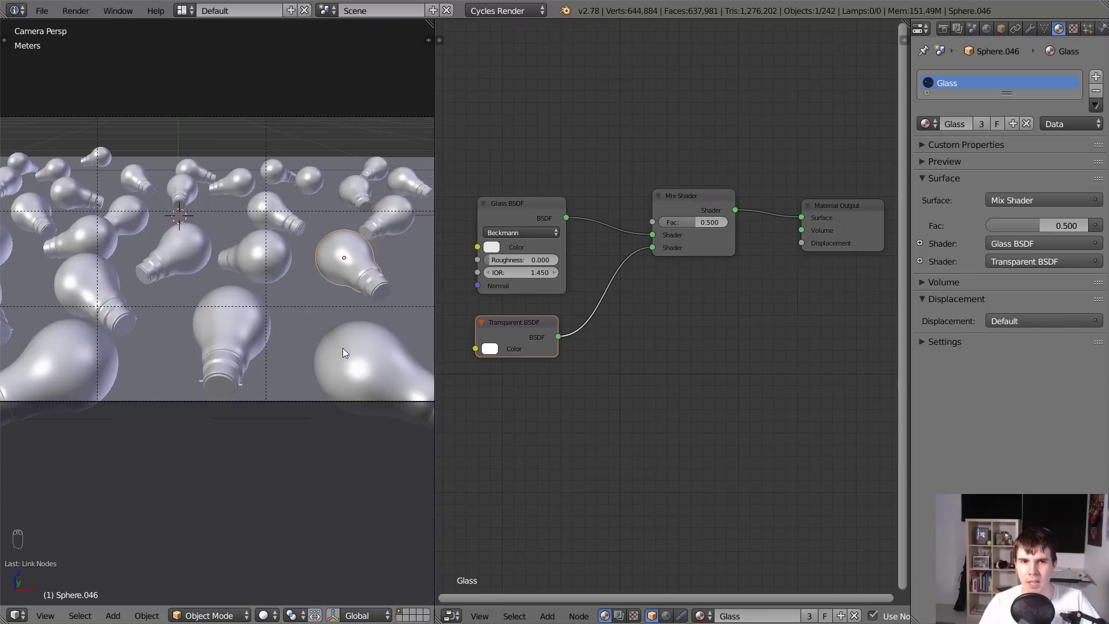
# Preview the bulbs up close in rendered shading and set the Mix Shader factor to 0.791.
pyautogui.hotkey('shift', 'z')
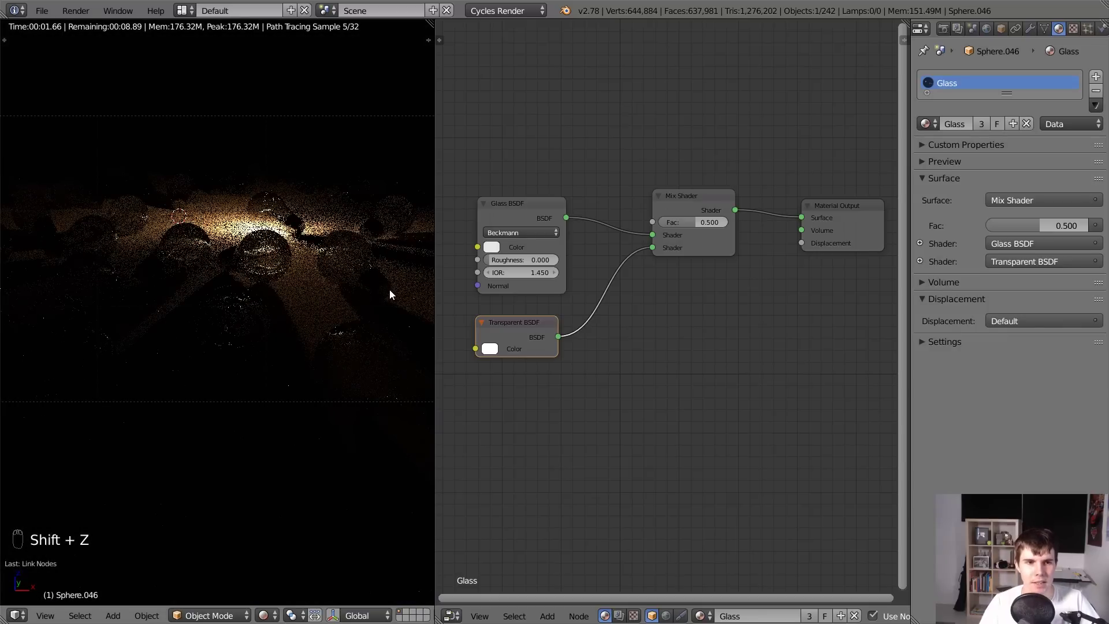
pyautogui.moveTo(384, 288); pyautogui.dragTo(250, 292, button='middle')
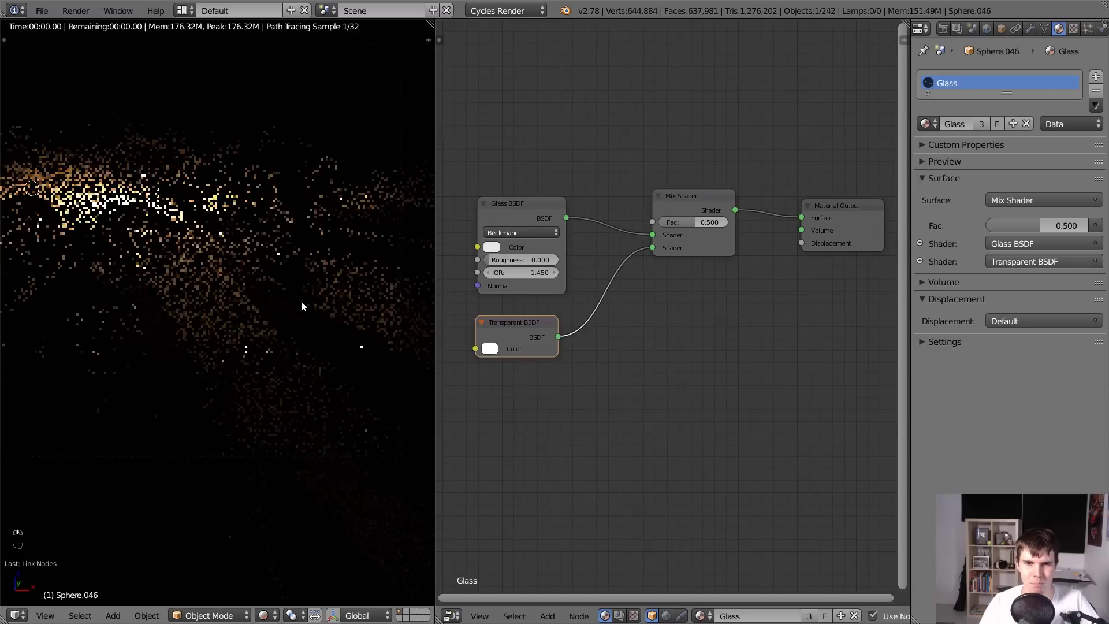
pyautogui.scroll(1, 314, 315)
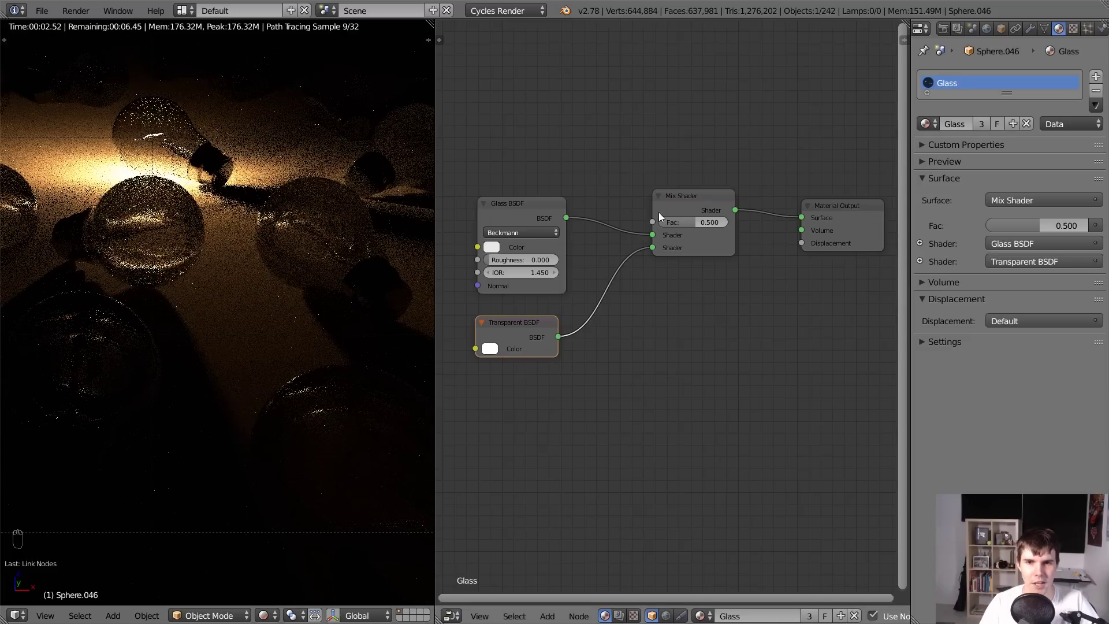
pyautogui.moveTo(694, 223)
pyautogui.mouseDown()
pyautogui.moveTo(669, 222)
pyautogui.moveTo(716, 223)
pyautogui.mouseUp()
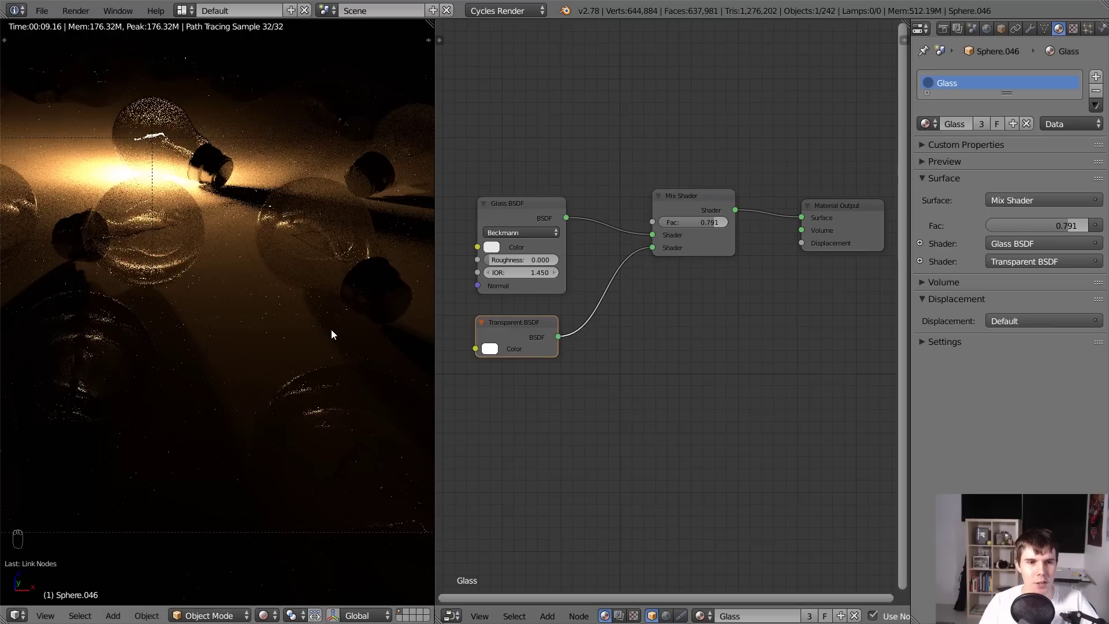
pyautogui.scroll(2, 303, 338)
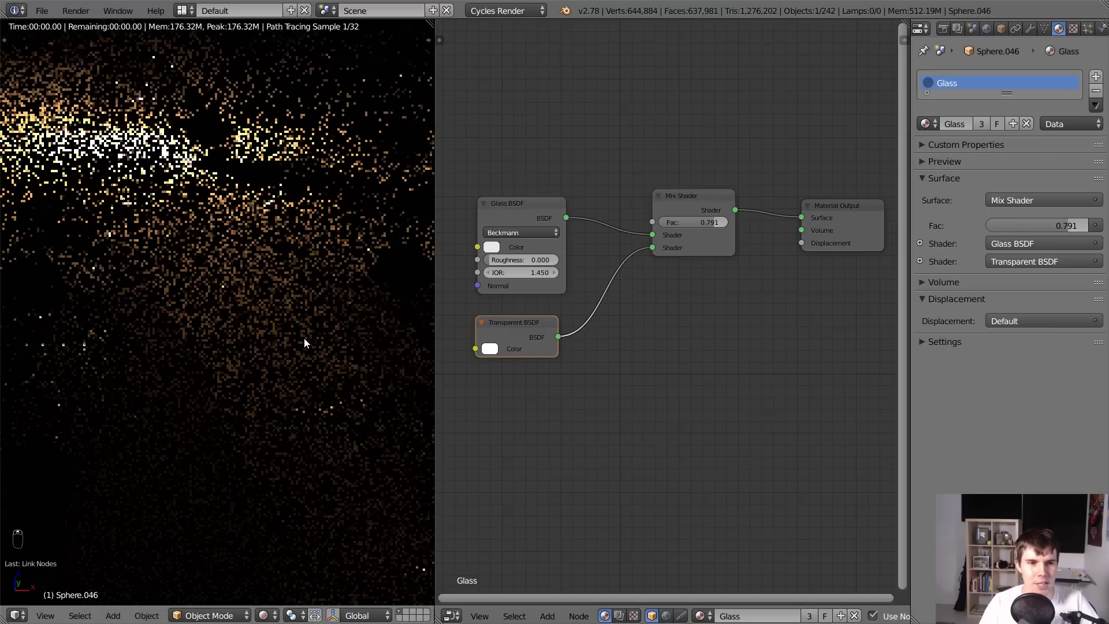
pyautogui.moveTo(248, 269); pyautogui.dragTo(211, 218, button='middle')
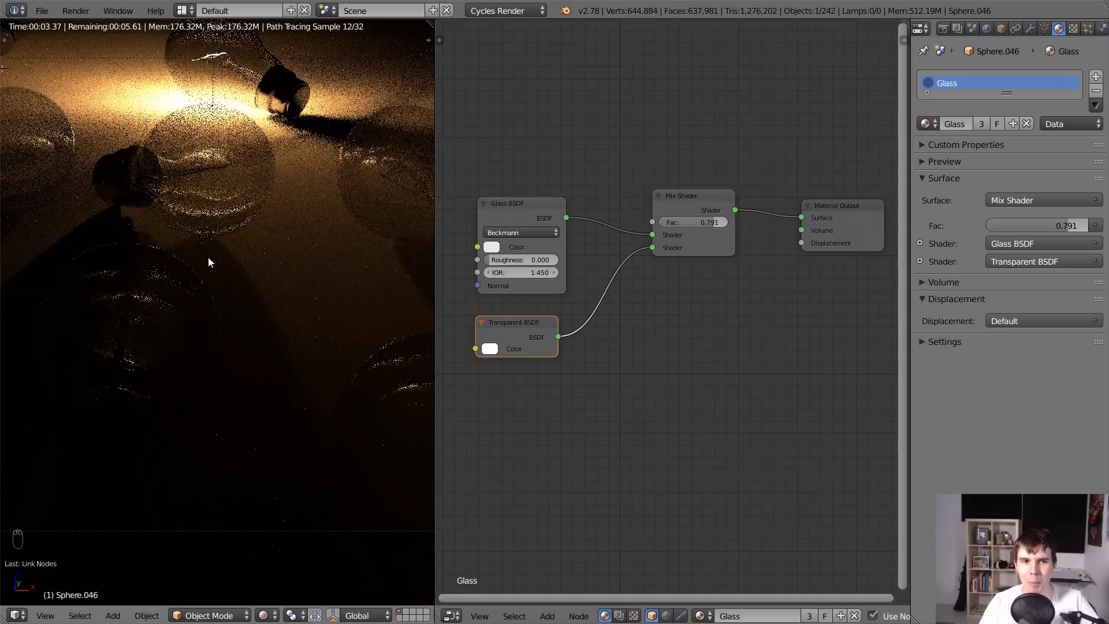
# Add a Light Path input node and place it above the Glass BSDF.
pyautogui.moveTo(605, 289); pyautogui.dragTo(625, 302, button='middle')
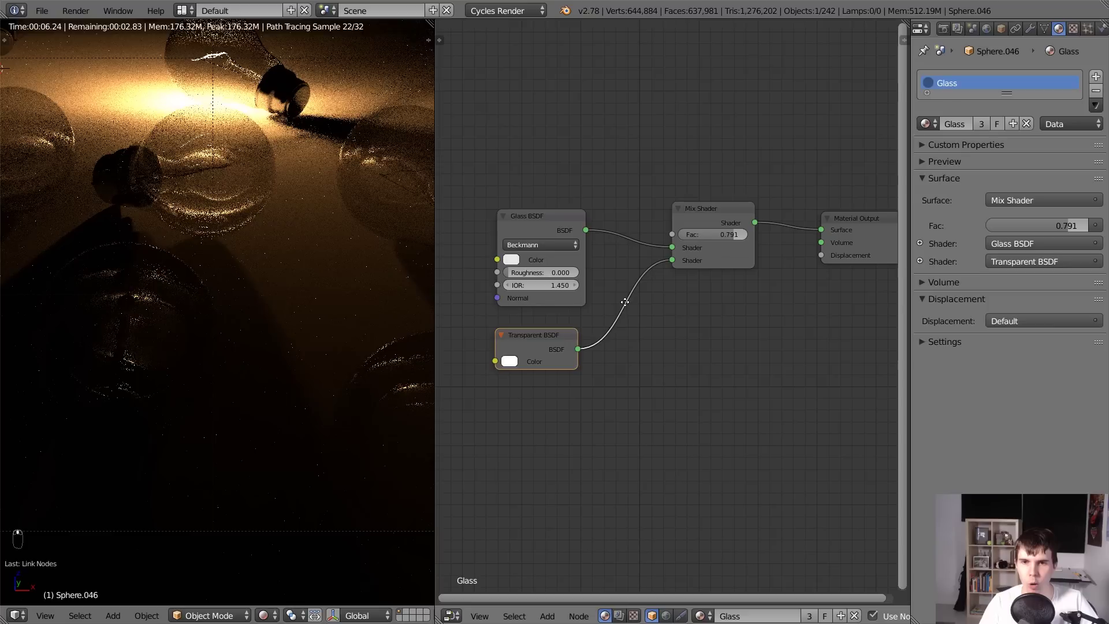
pyautogui.press('Home')
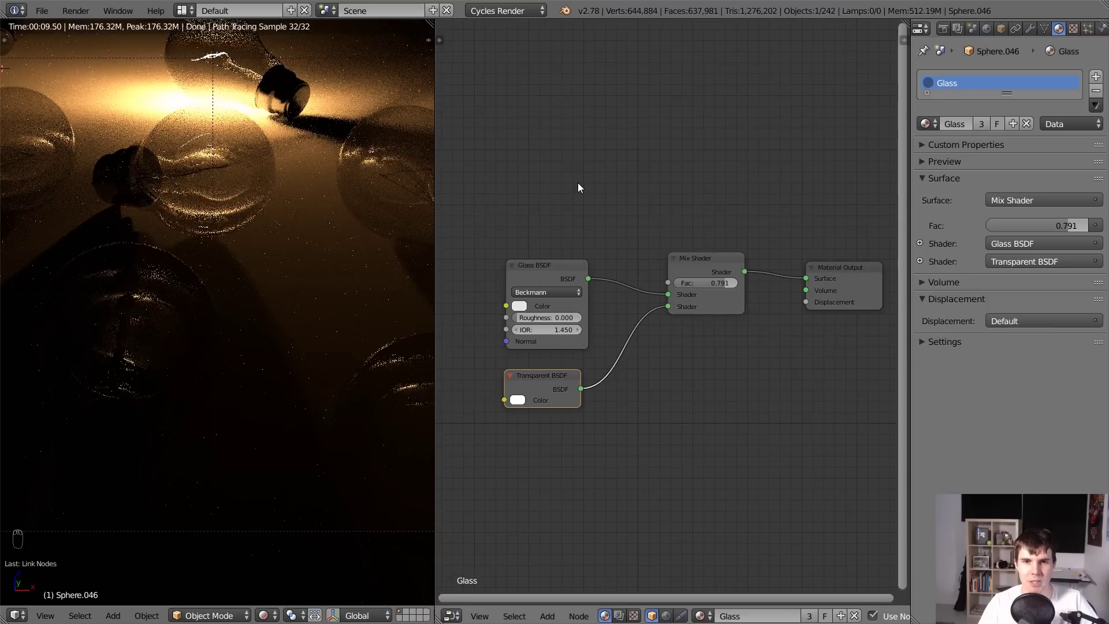
pyautogui.hotkey('shift', 'a')
pyautogui.moveTo(578, 154)
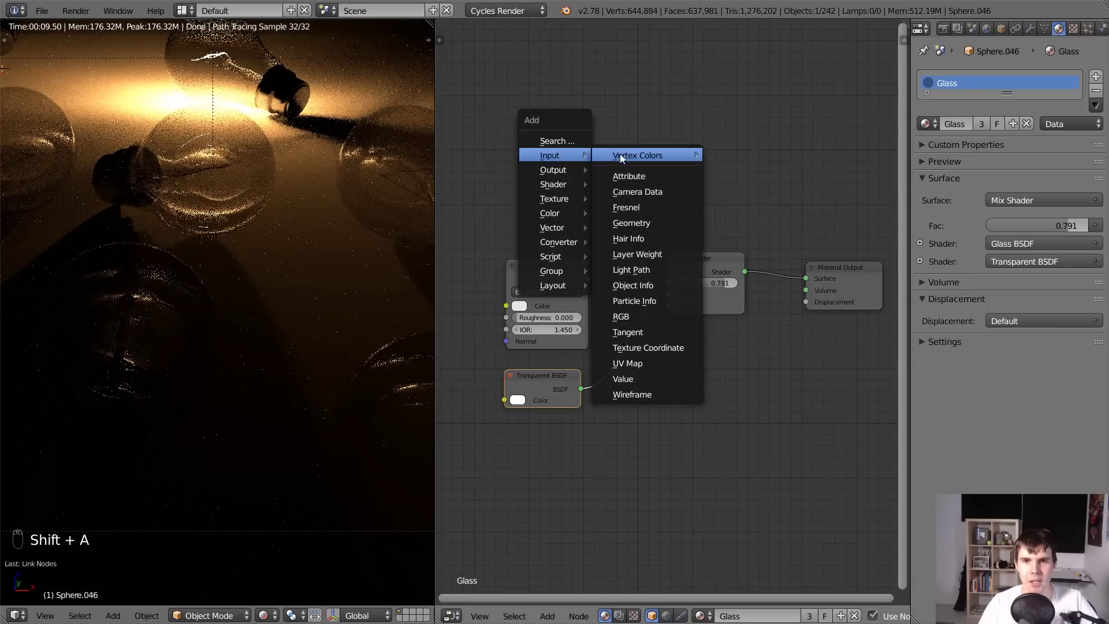
pyautogui.click(683, 270)
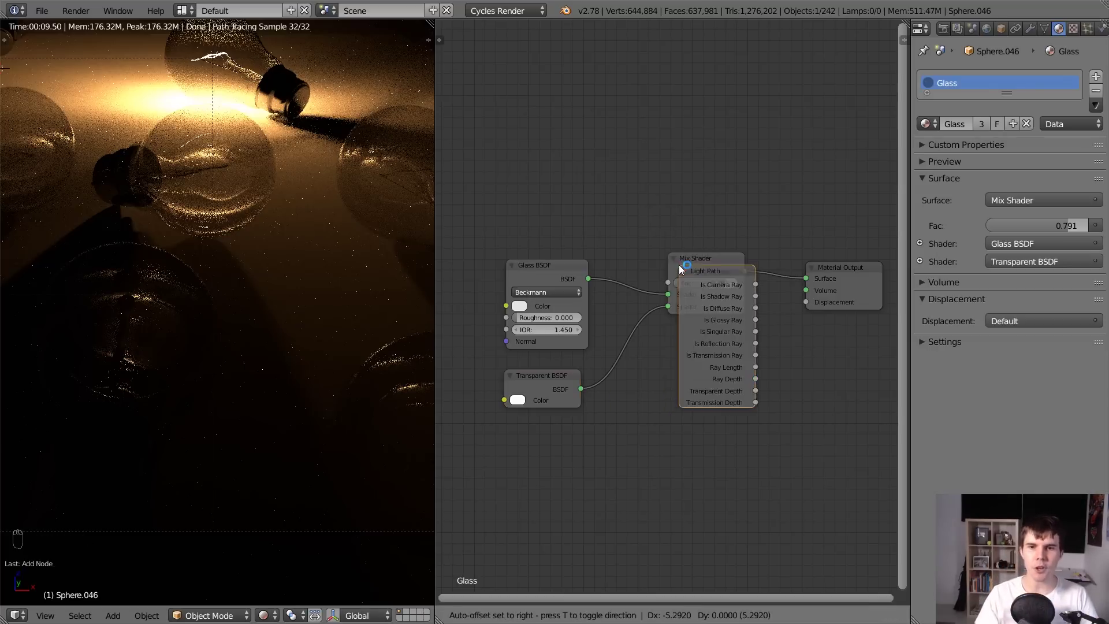
pyautogui.click(519, 86)
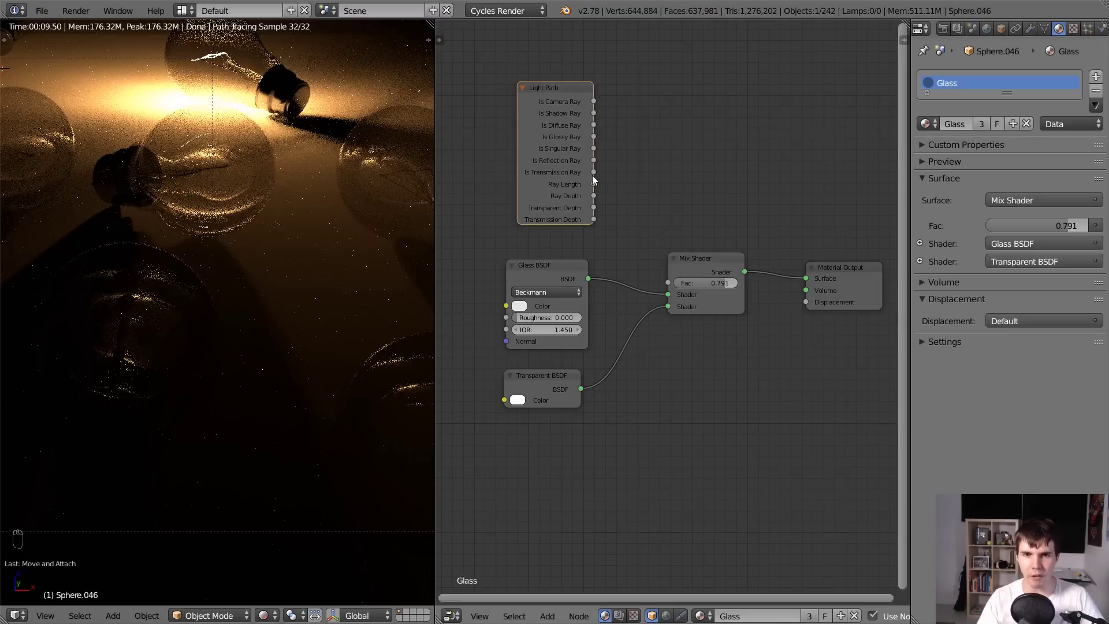
pyautogui.moveTo(571, 112); pyautogui.dragTo(562, 129)
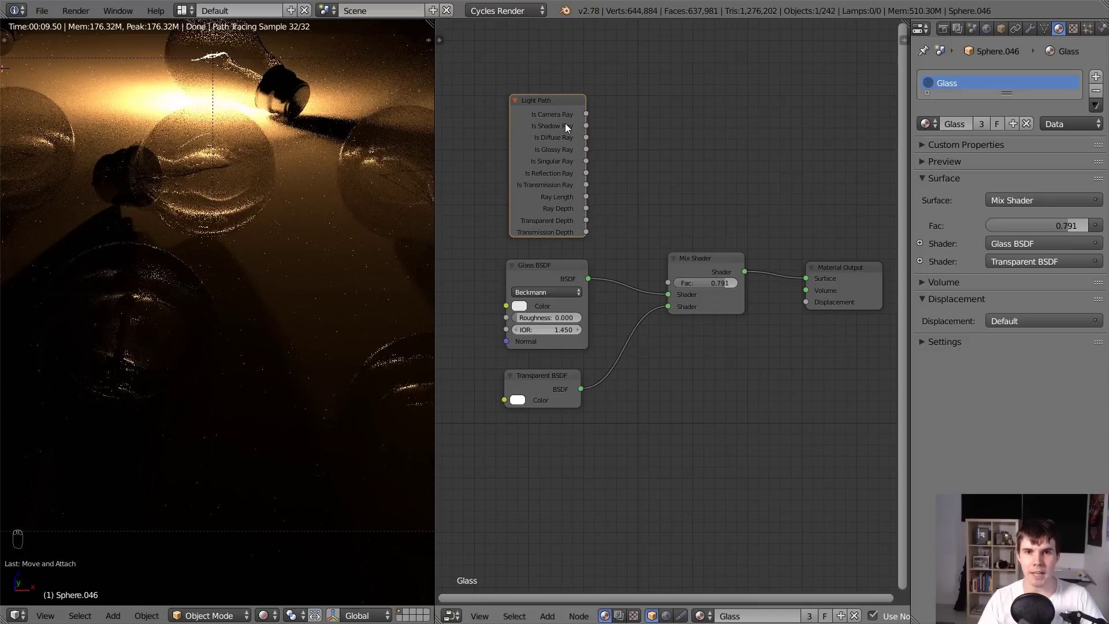
# Connect the Light Path's Is Camera Ray output to the Mix Shader factor and tint the Transparent BSDF red as a test.
pyautogui.scroll(1, 568, 118)
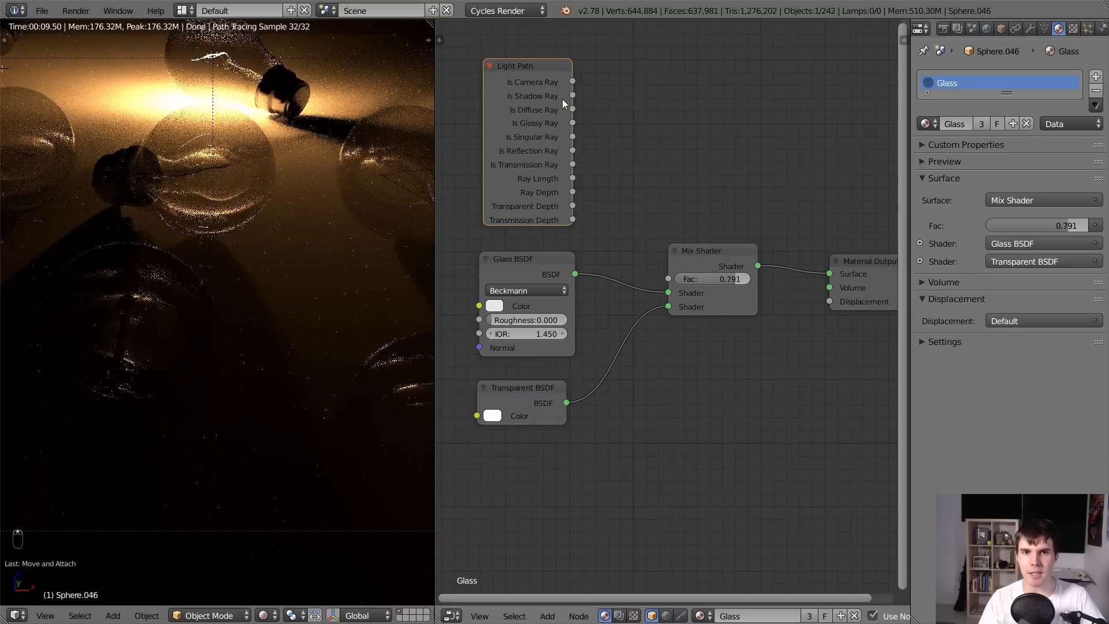
pyautogui.moveTo(571, 82); pyautogui.dragTo(669, 279)
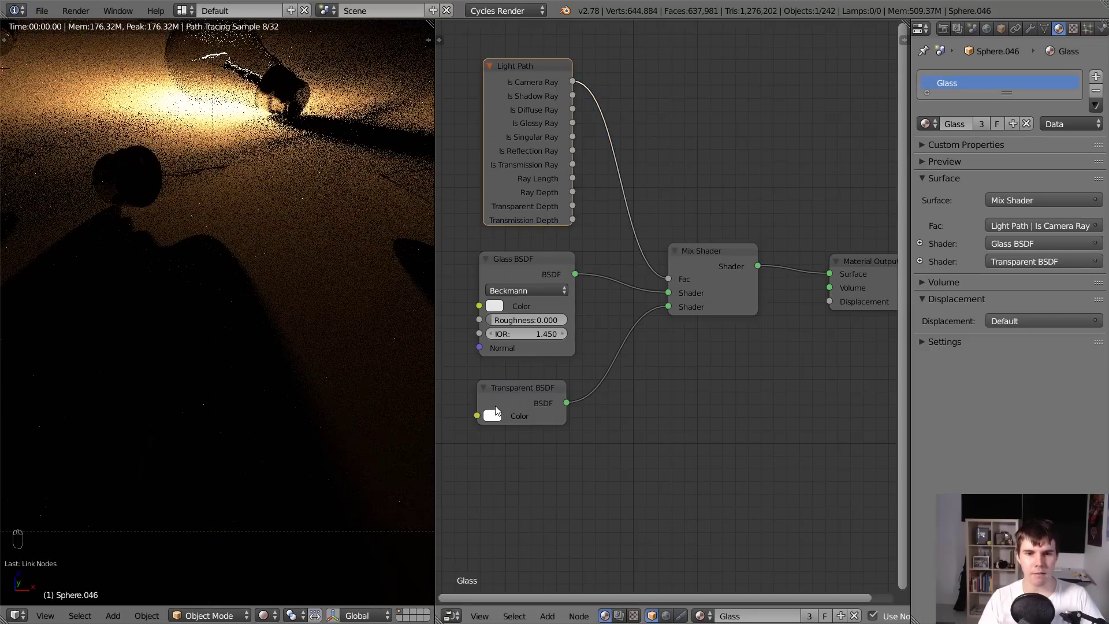
pyautogui.click(492, 416)
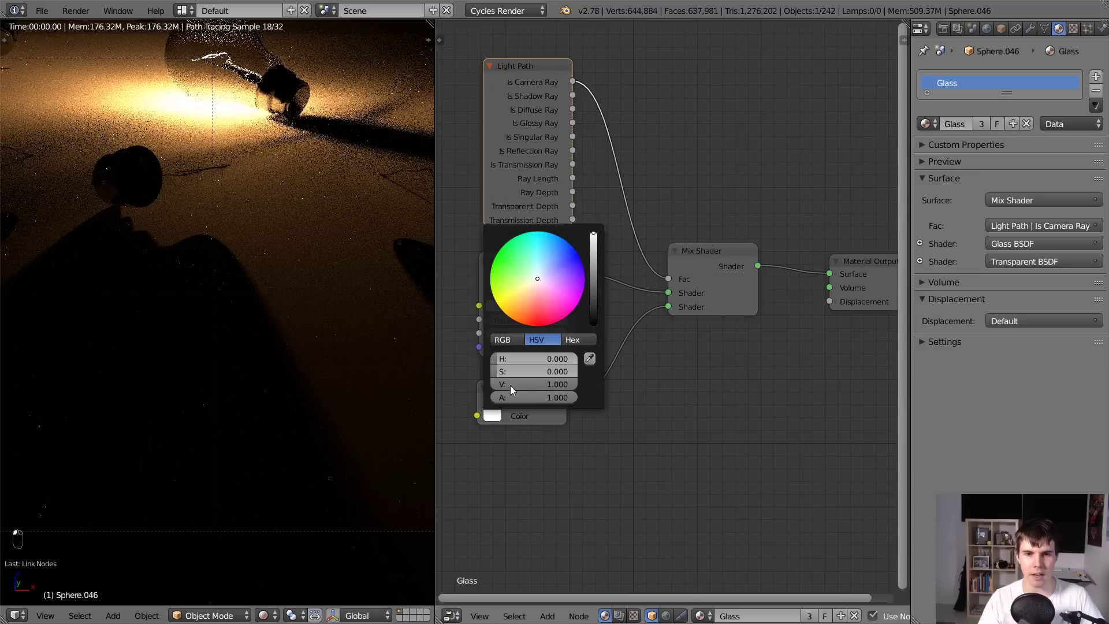
pyautogui.click(540, 317)
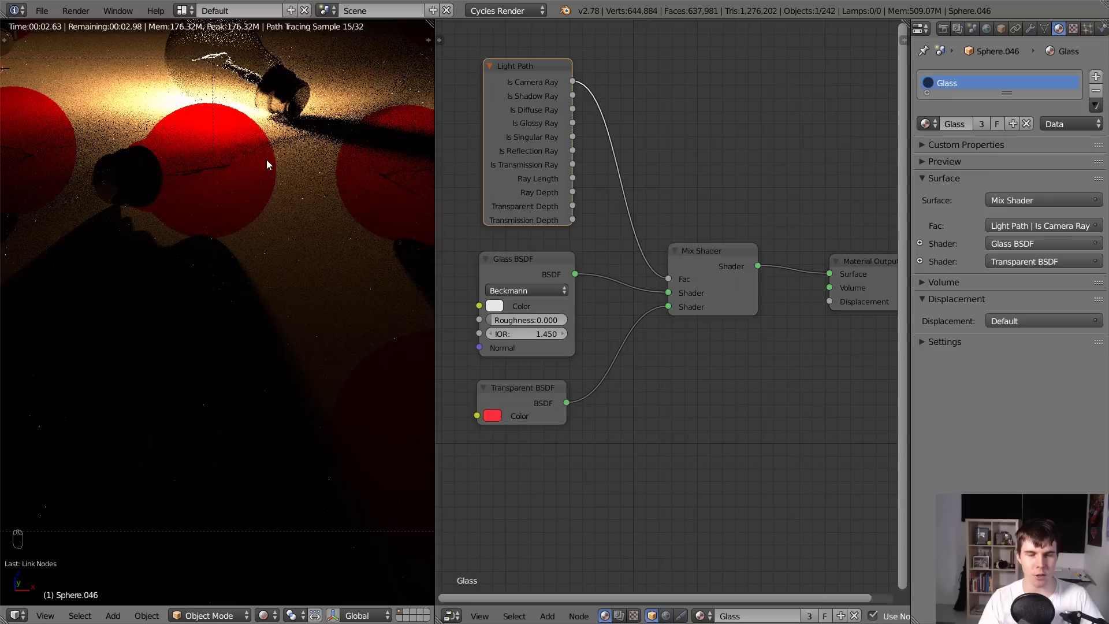
pyautogui.scroll(-3, 301, 289)
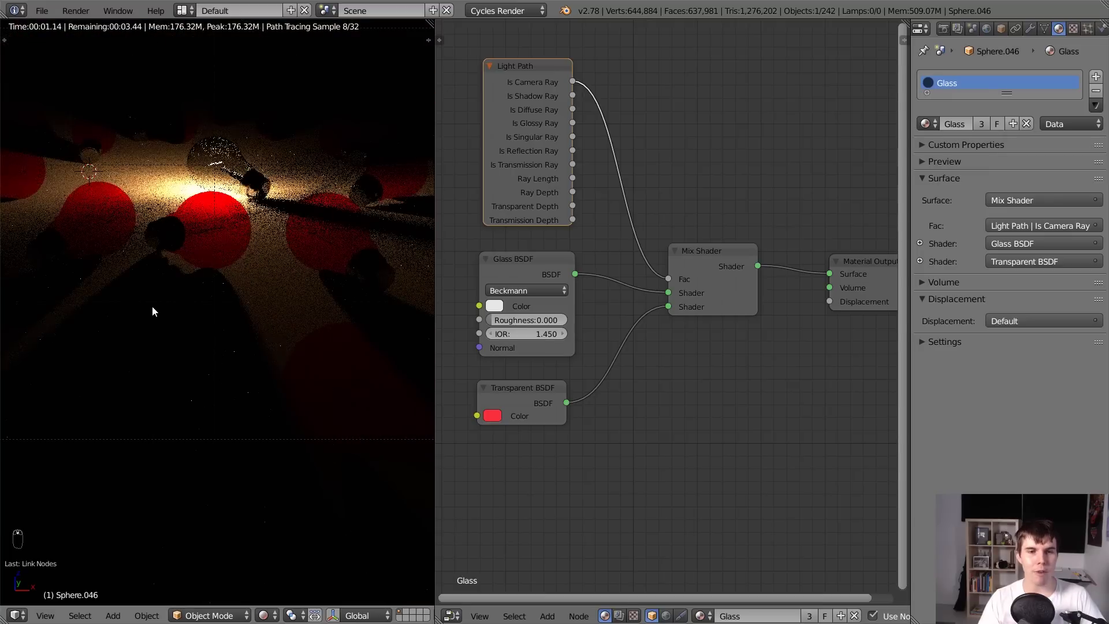
pyautogui.scroll(3, 268, 306)
pyautogui.moveTo(268, 306); pyautogui.dragTo(264, 196, button='middle')
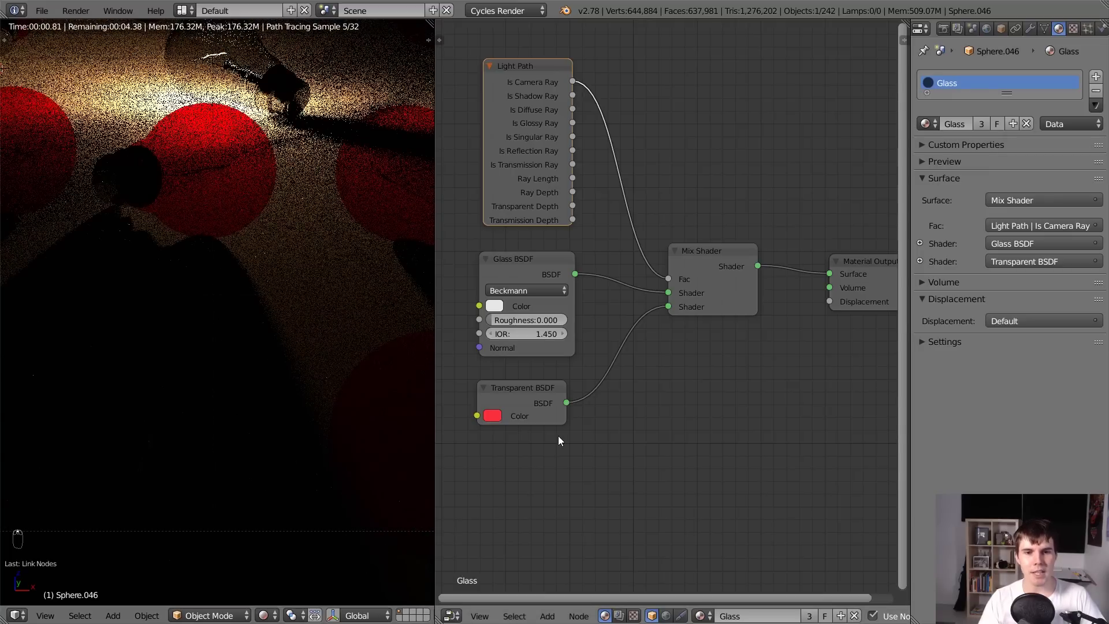
pyautogui.moveTo(498, 421); pyautogui.dragTo(504, 414)
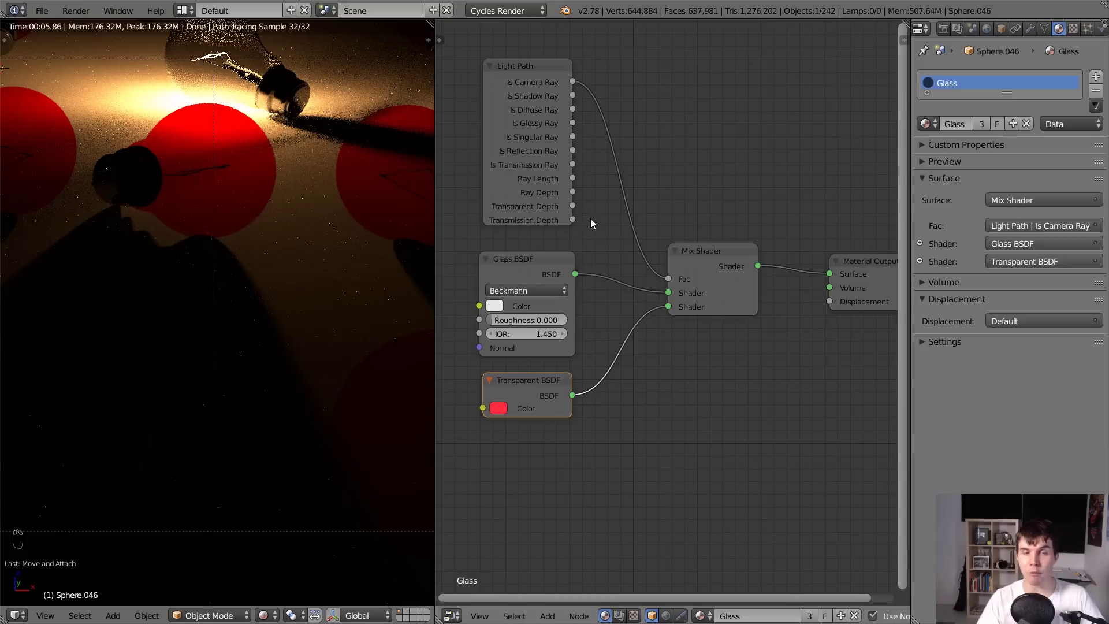
# Drive the Mix Shader factor with the Light Path's Is Shadow Ray output, then detach and reattach the Transparent BSDF link to compare shadows.
pyautogui.moveTo(573, 94); pyautogui.dragTo(671, 277)
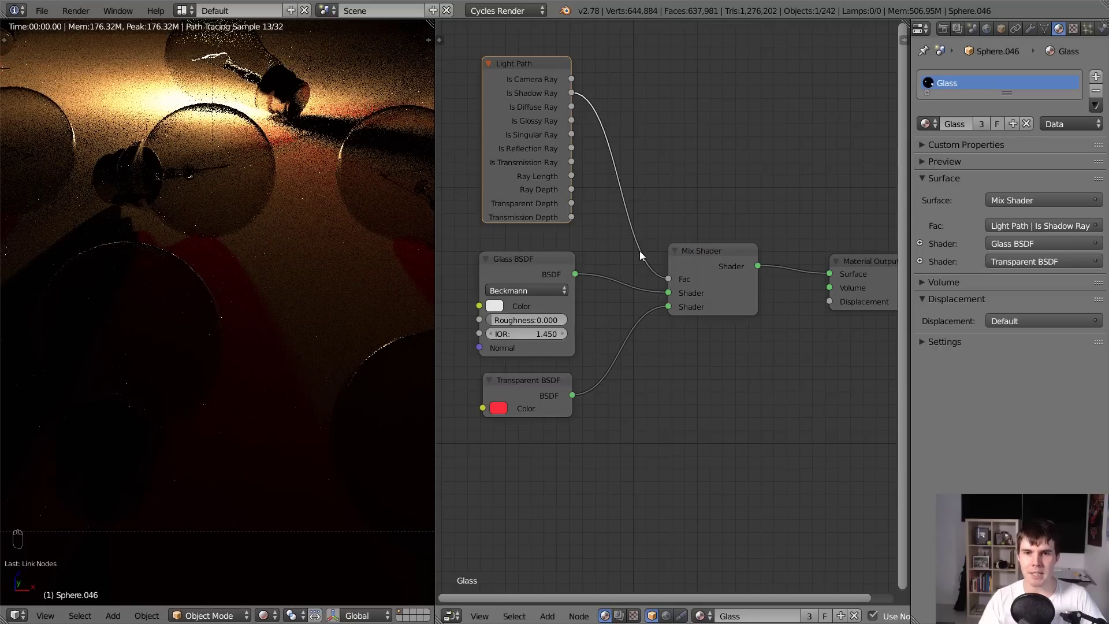
pyautogui.moveTo(669, 279); pyautogui.dragTo(700, 265)
pyautogui.moveTo(669, 306); pyautogui.dragTo(675, 304)
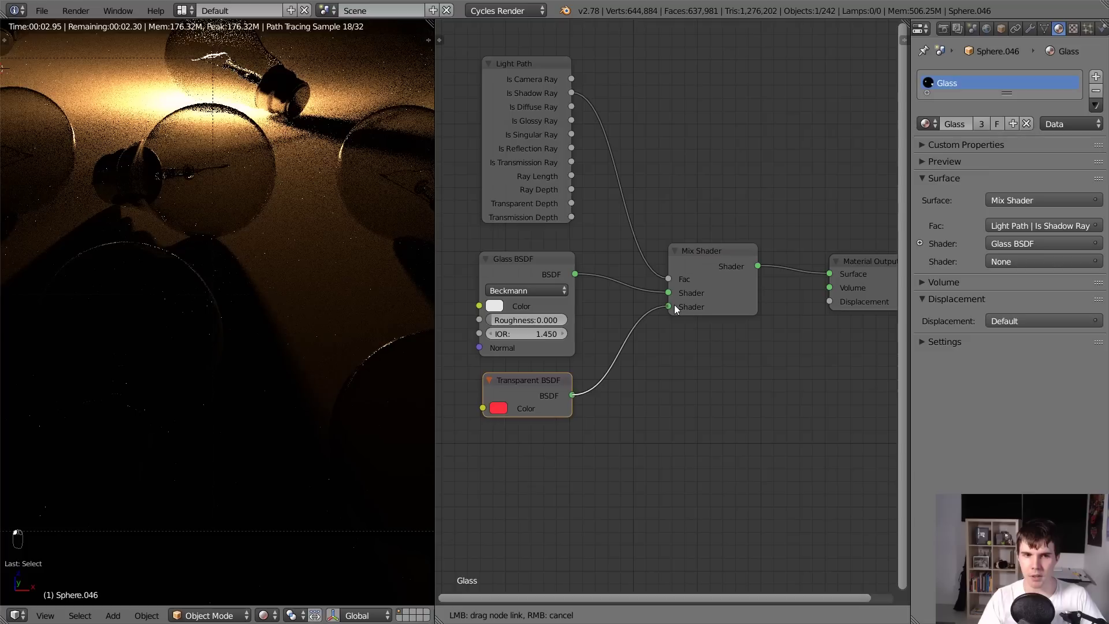
pyautogui.moveTo(674, 304); pyautogui.dragTo(670, 306)
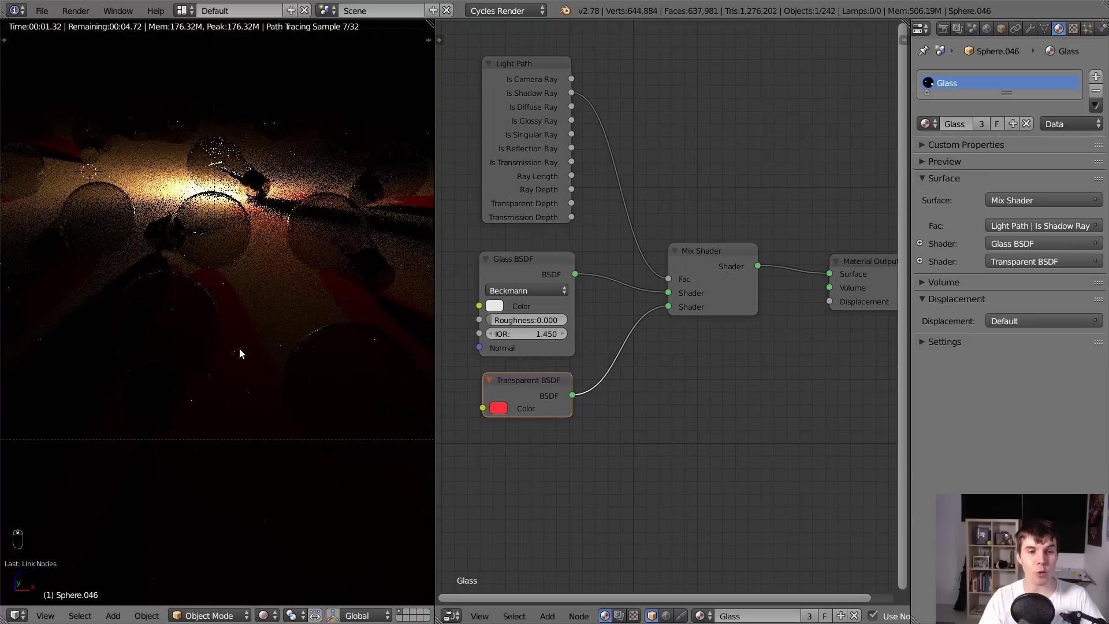
# Test shadow tints on the Transparent BSDF by making its colour light pink and then pale green with hue 0.442 and saturation 0.357.
pyautogui.click(498, 408)
pyautogui.click(558, 279)
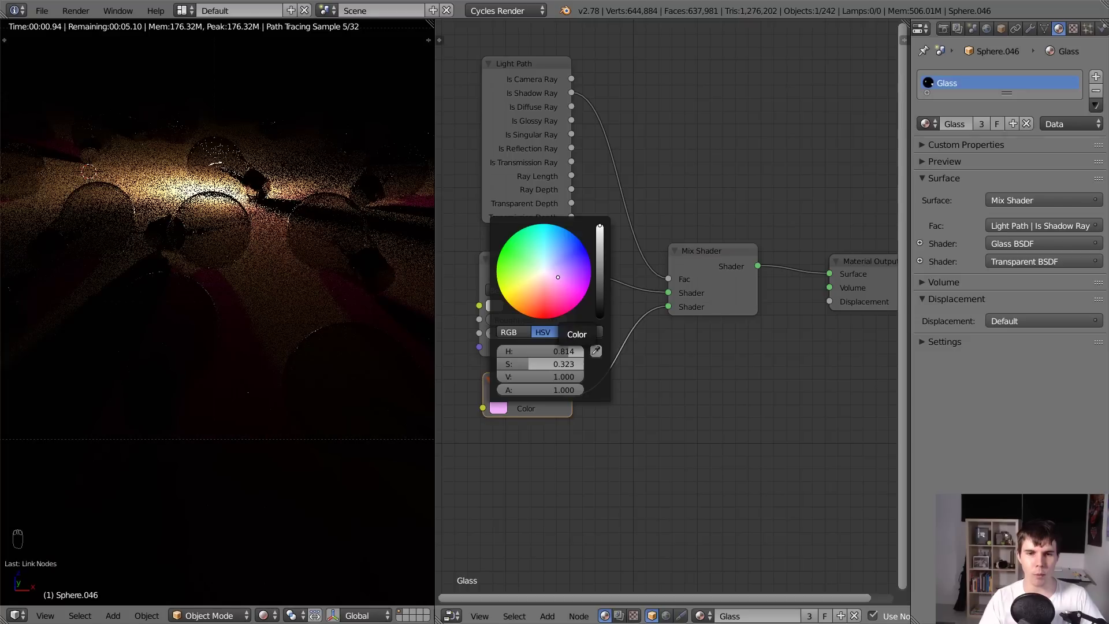
pyautogui.click(538, 255)
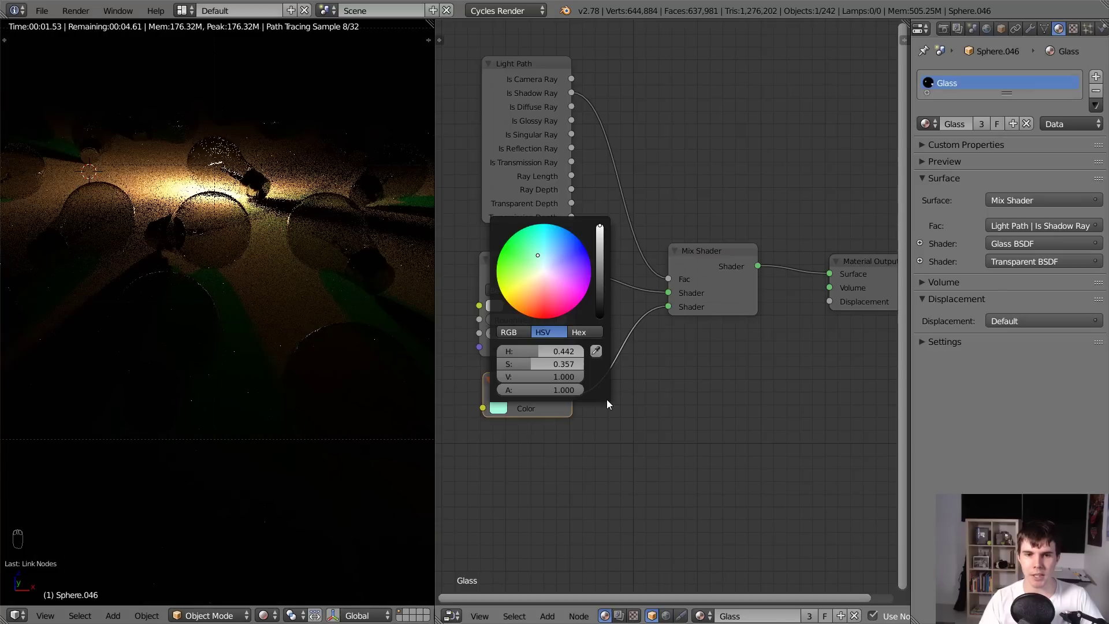
# Neutralise the Transparent BSDF colour with saturation 0 and set its brightness value to 0.913.
pyautogui.scroll(2, 656, 389)
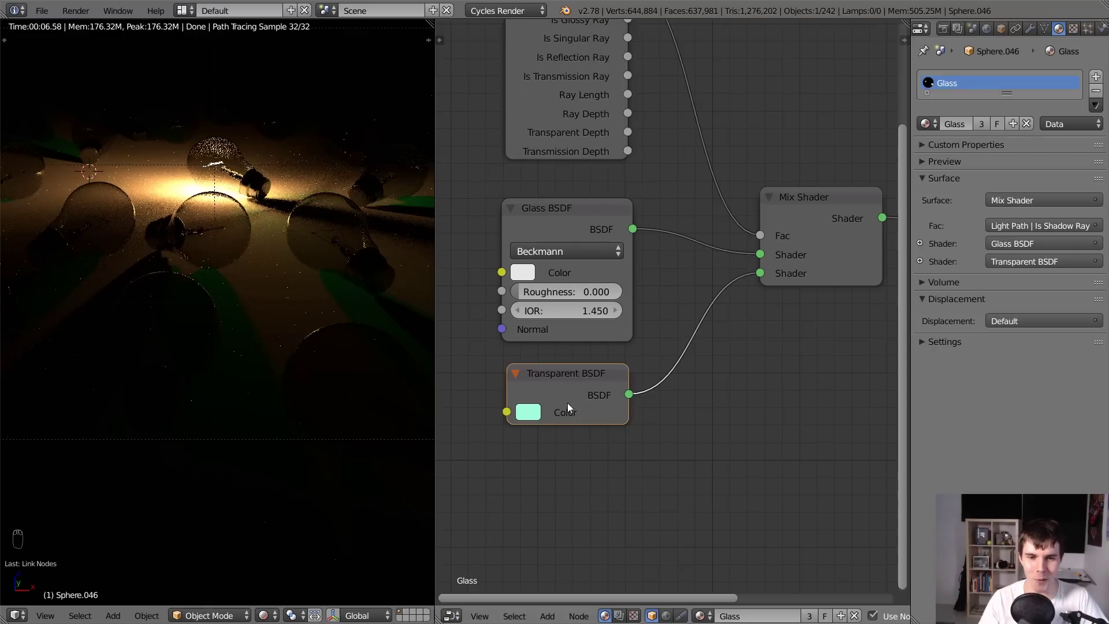
pyautogui.click(528, 412)
pyautogui.moveTo(572, 351); pyautogui.dragTo(533, 352)
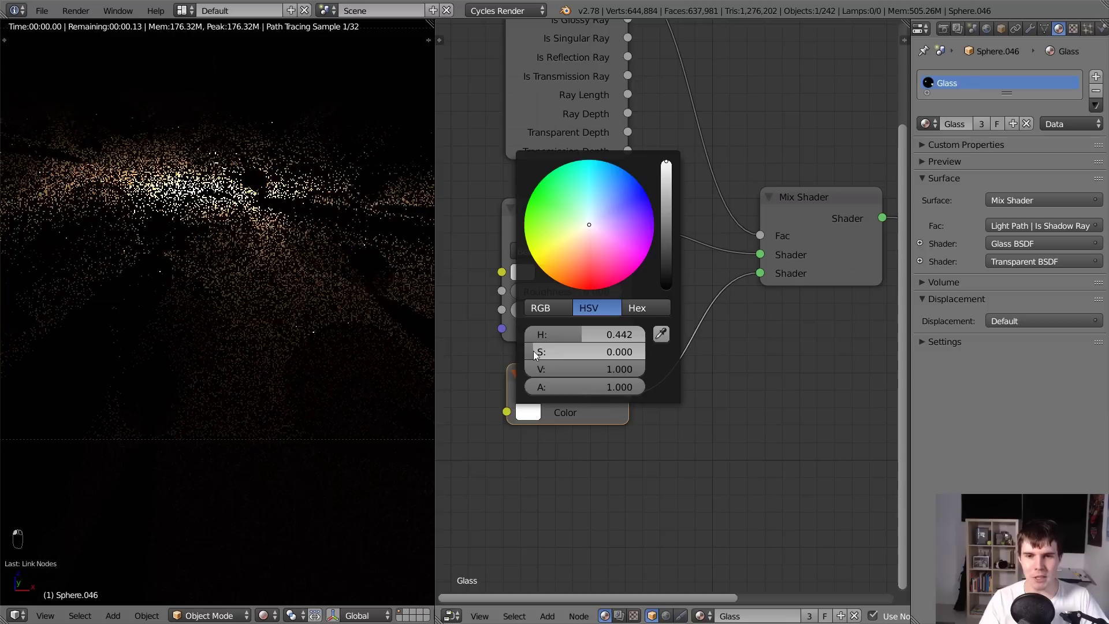
pyautogui.click(528, 412)
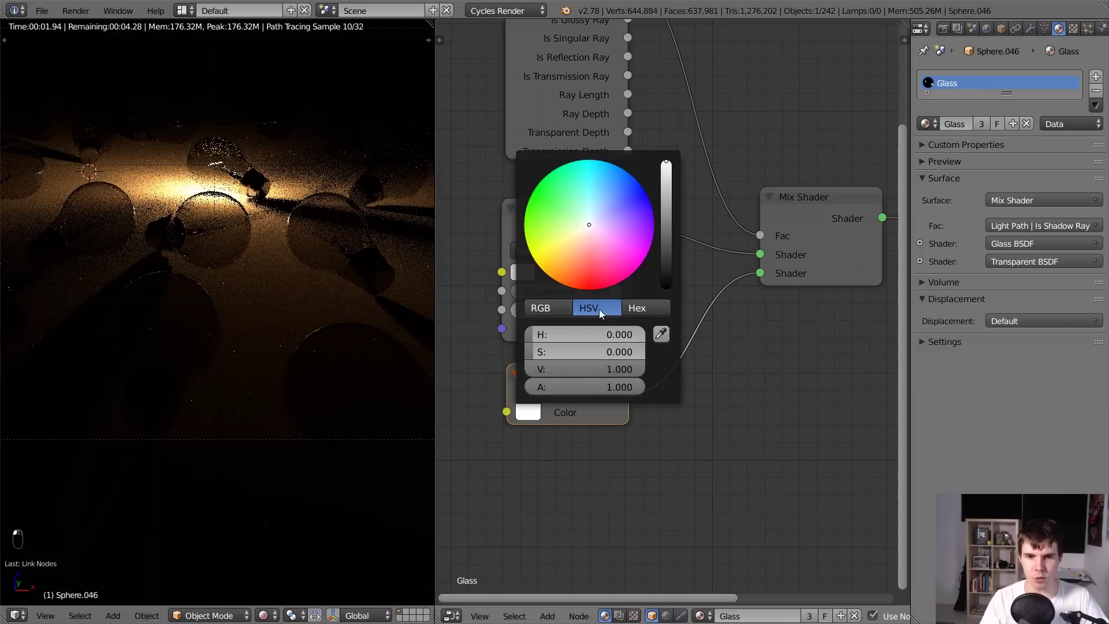
pyautogui.moveTo(612, 368); pyautogui.dragTo(638, 369)
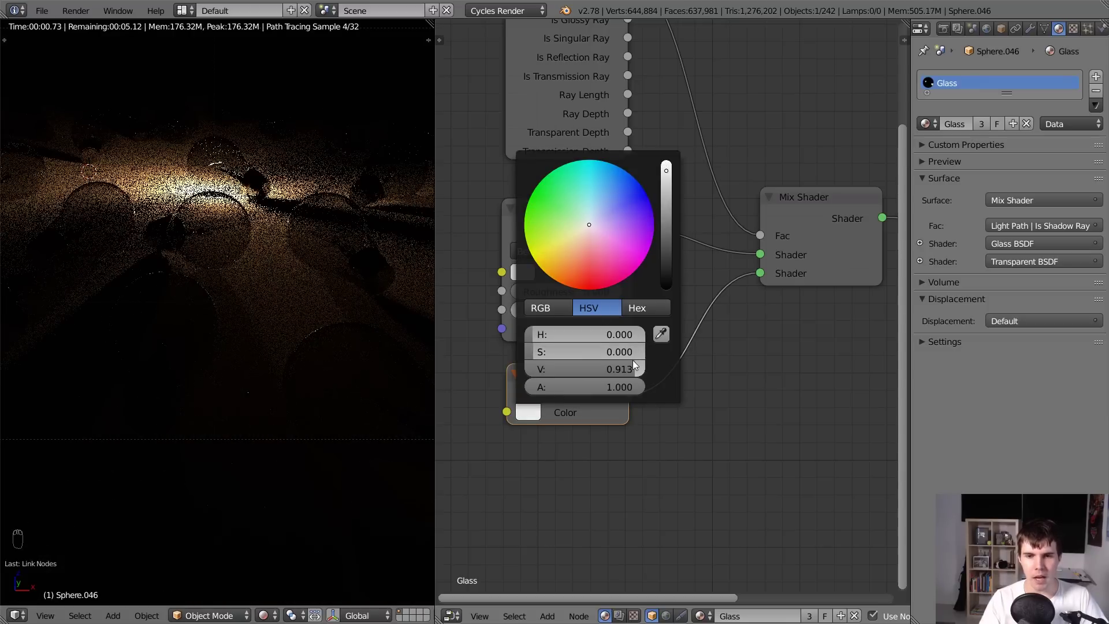
pyautogui.scroll(1, 532, 433)
# Test the shadow strength by darkening the Transparent BSDF colour to black, then brighten it to a value of 0.909.
pyautogui.click(492, 441)
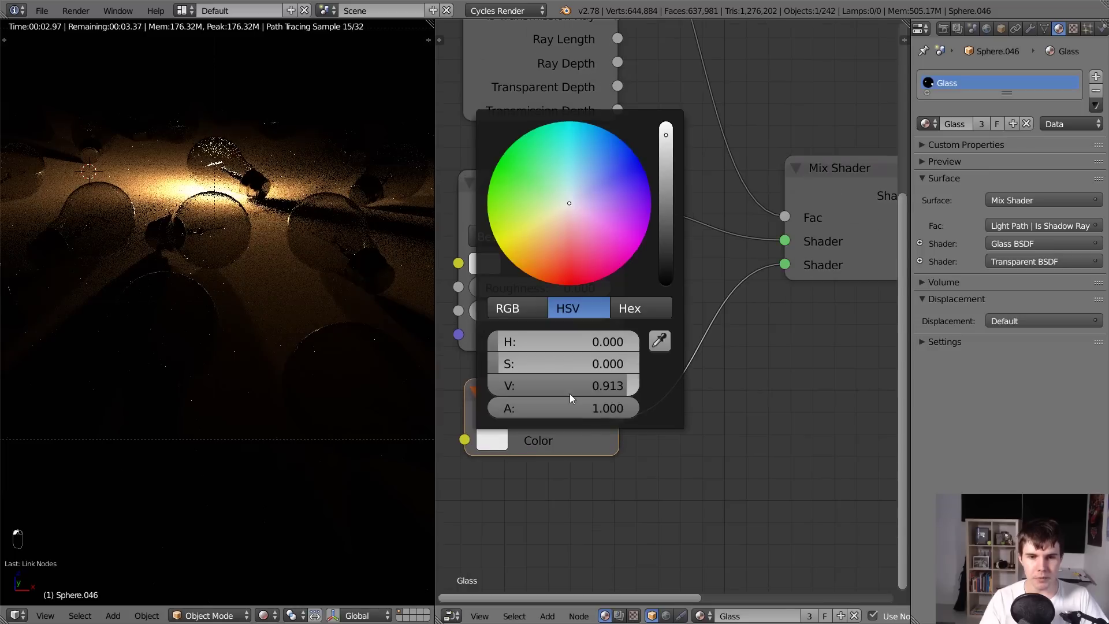
pyautogui.moveTo(606, 385); pyautogui.dragTo(491, 385)
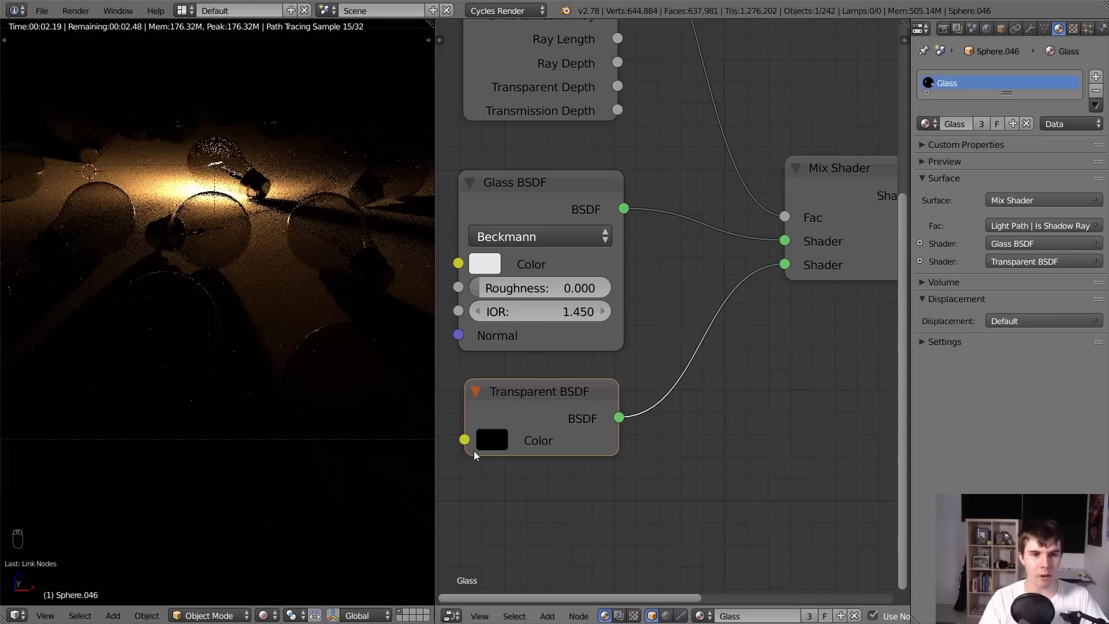
pyautogui.click(492, 440)
pyautogui.moveTo(500, 385); pyautogui.dragTo(621, 386)
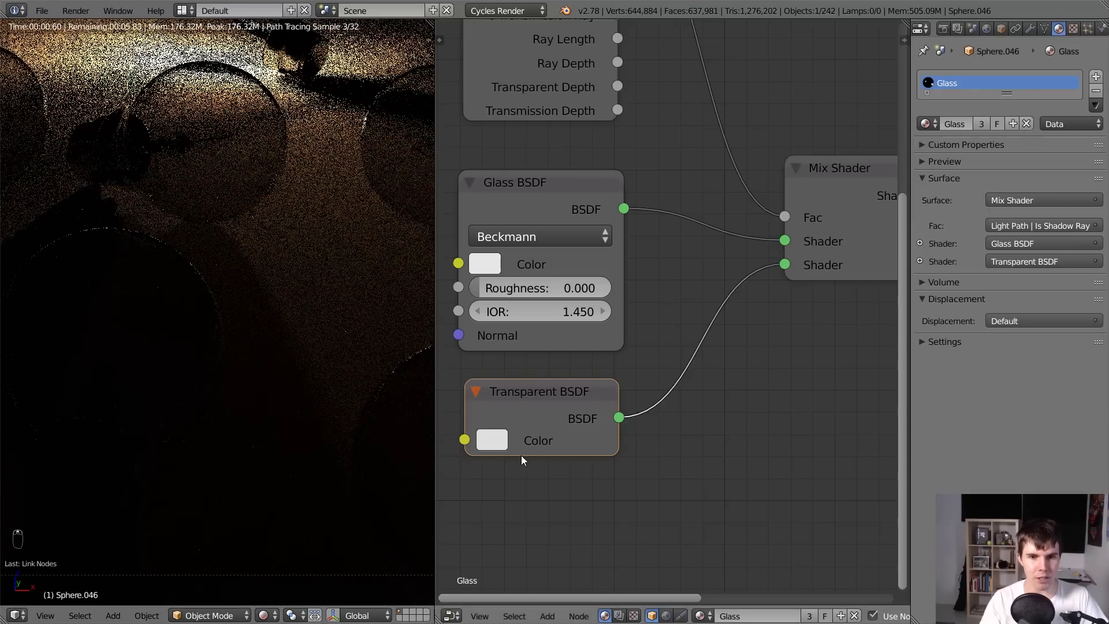
pyautogui.click(492, 440)
pyautogui.moveTo(607, 386)
pyautogui.mouseDown()
pyautogui.moveTo(633, 386)
pyautogui.moveTo(617, 386)
pyautogui.mouseUp()
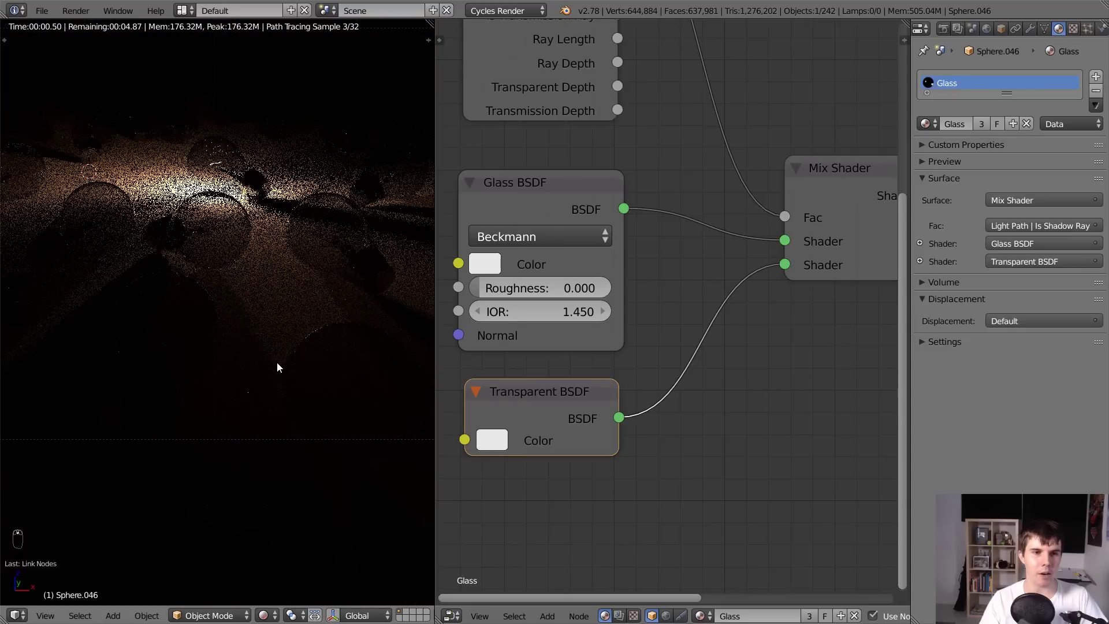
# Brighten the Transparent BSDF colour to a value of about 0.960.
pyautogui.click(492, 440)
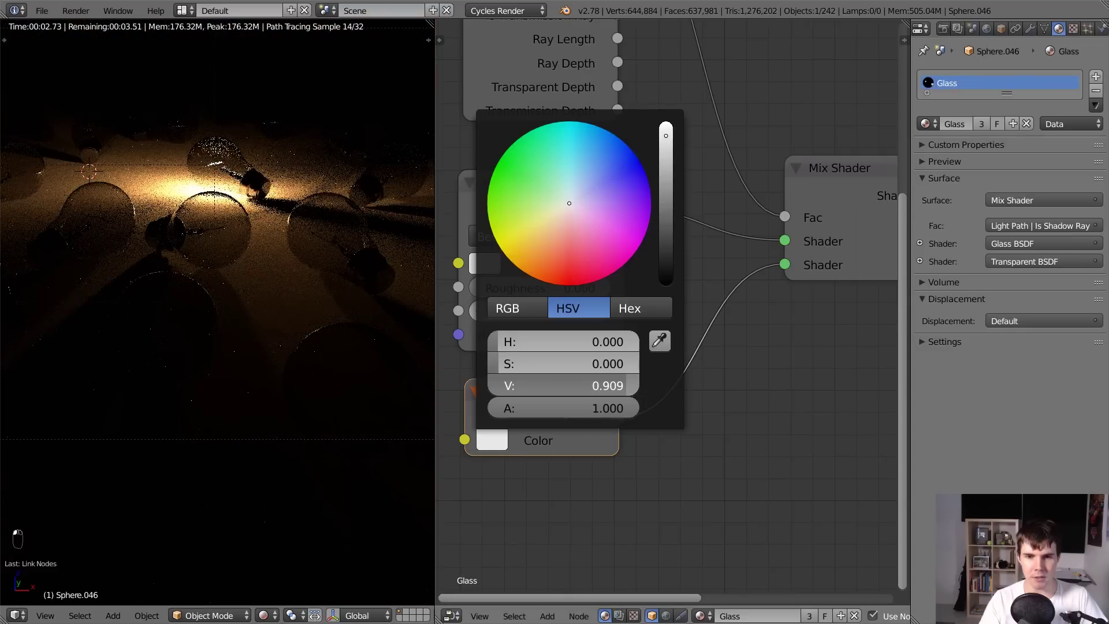
pyautogui.moveTo(578, 385); pyautogui.dragTo(590, 386)
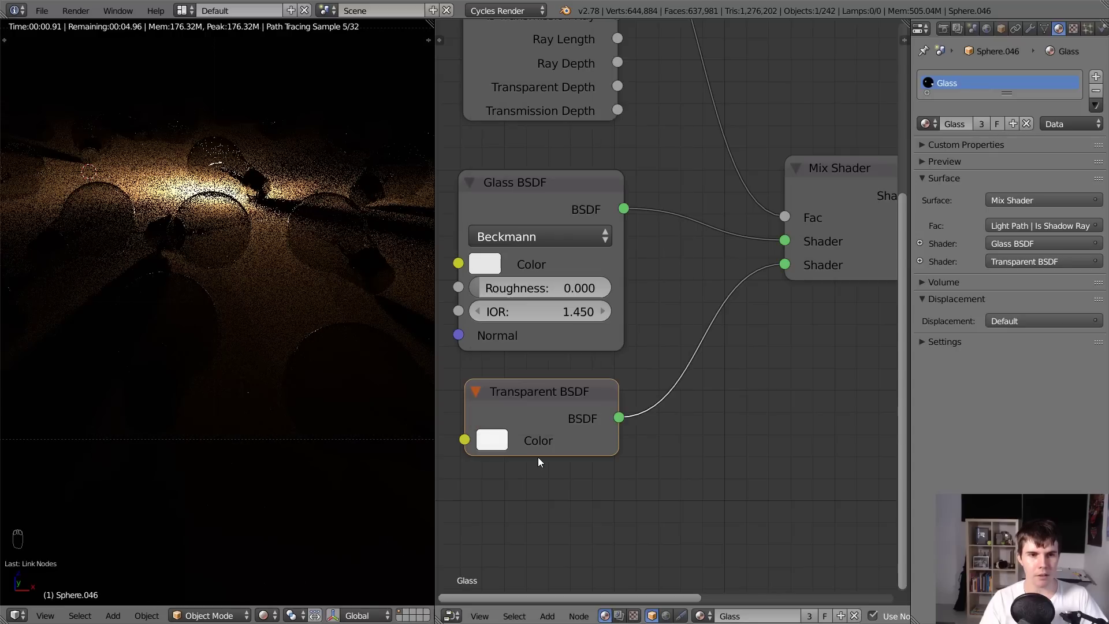
pyautogui.click(492, 440)
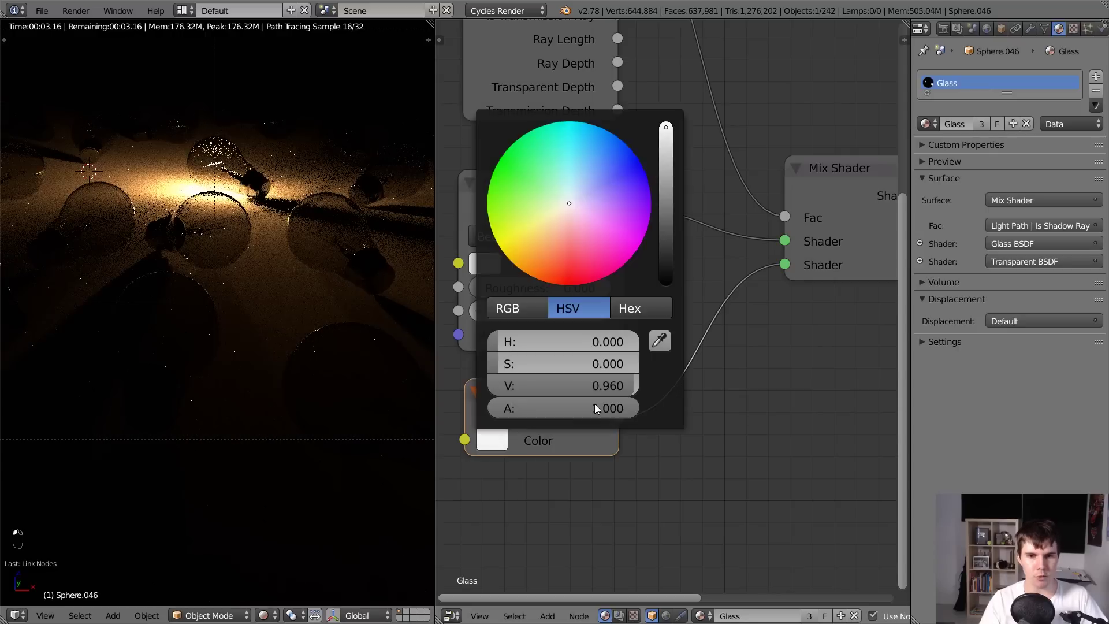
pyautogui.moveTo(595, 386); pyautogui.dragTo(593, 386)
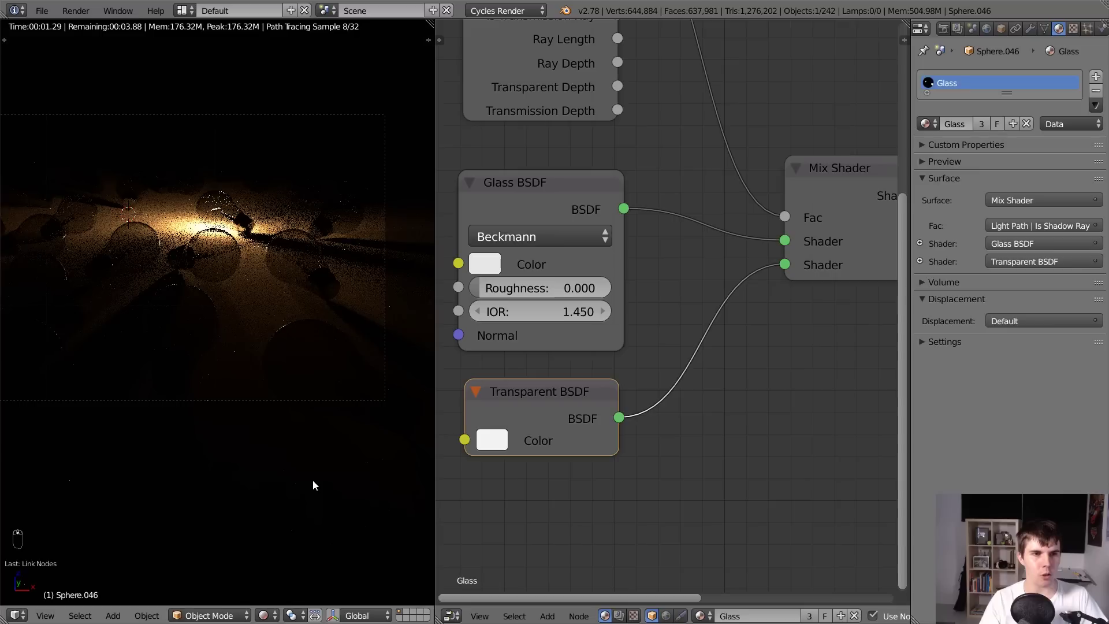
# Expand the 3D view over the node editor and enable the render border so only the camera frame is rendered.
pyautogui.moveTo(432, 24); pyautogui.dragTo(1031, 143)
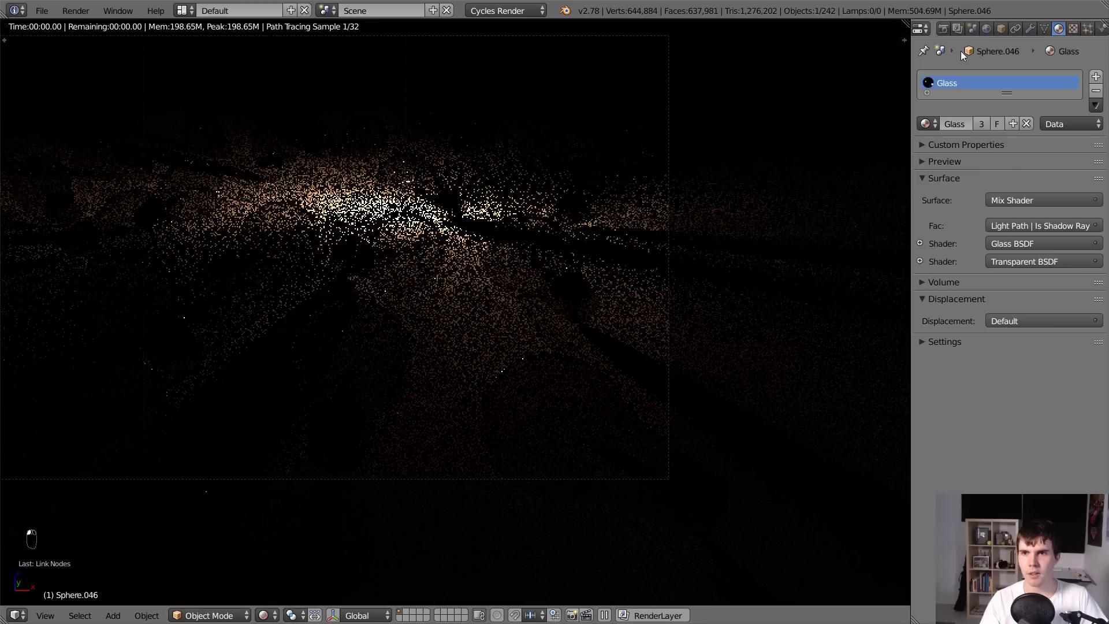
pyautogui.click(944, 28)
pyautogui.click(924, 310)
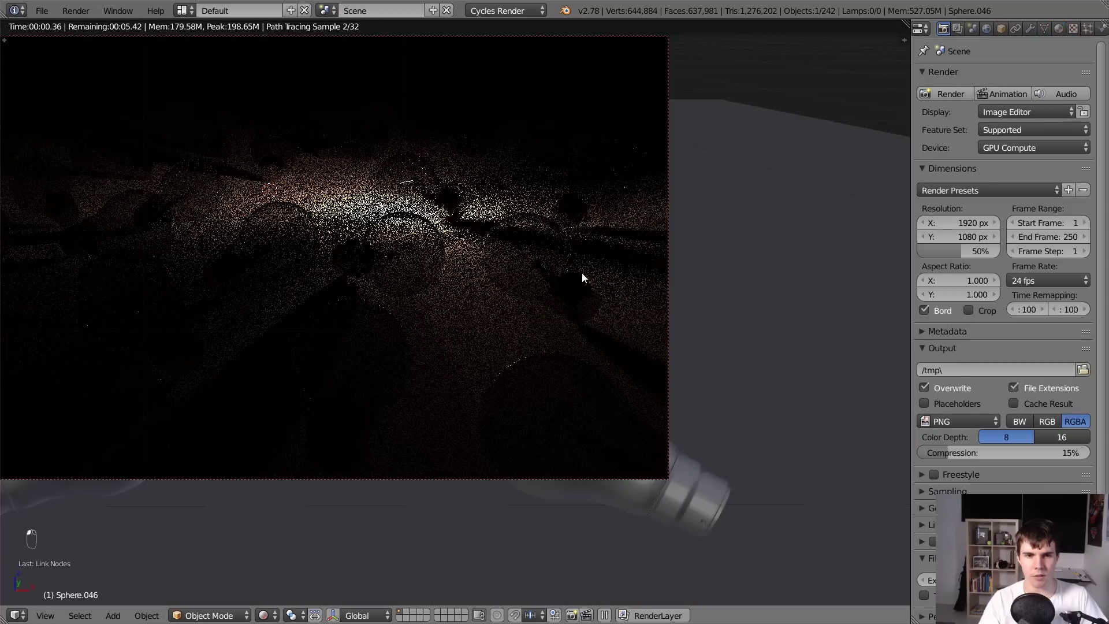
pyautogui.press('Home')
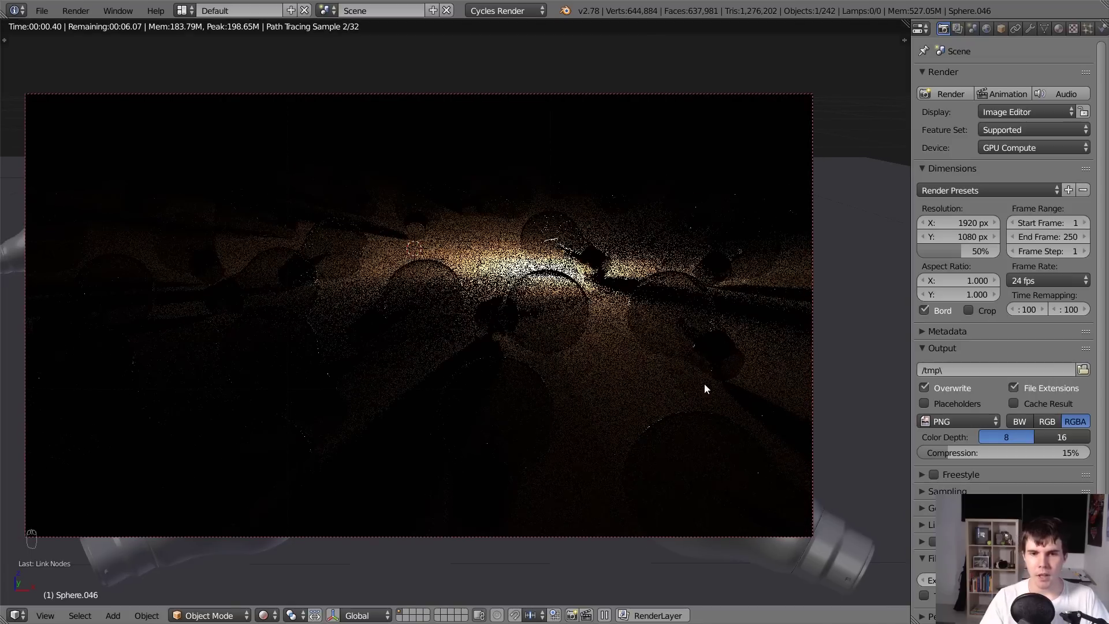
pyautogui.click(166, 558)
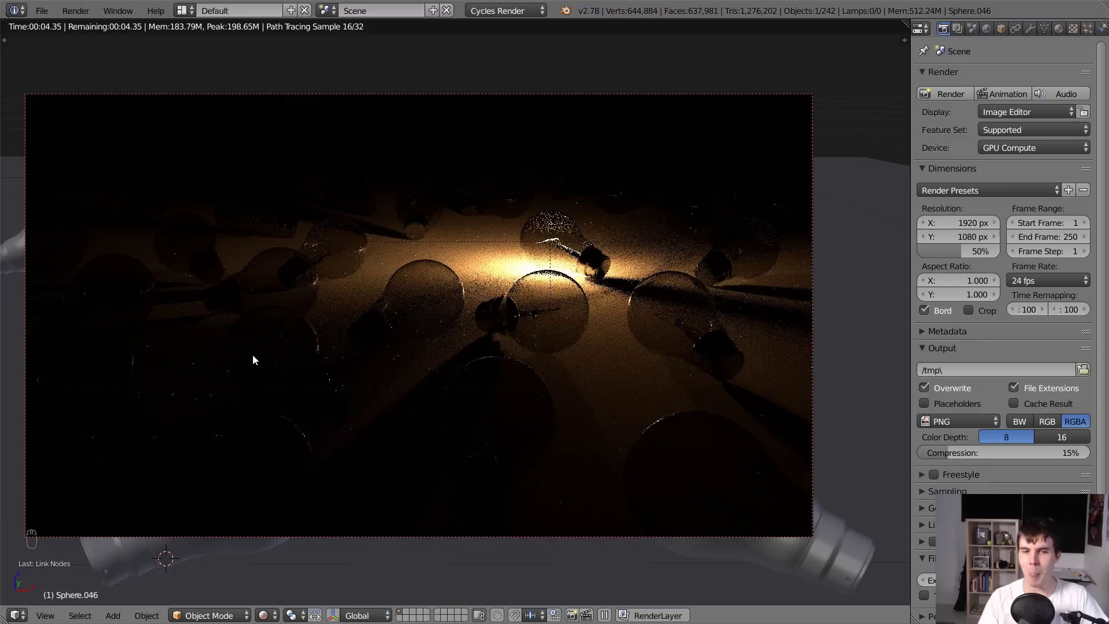
pyautogui.scroll(4, 335, 390)
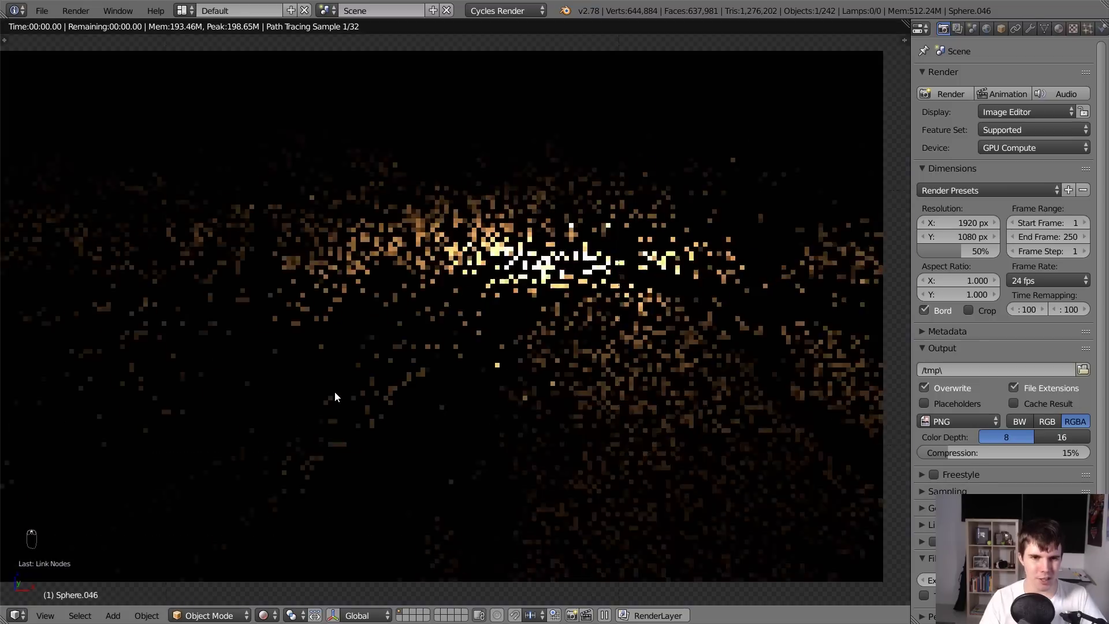
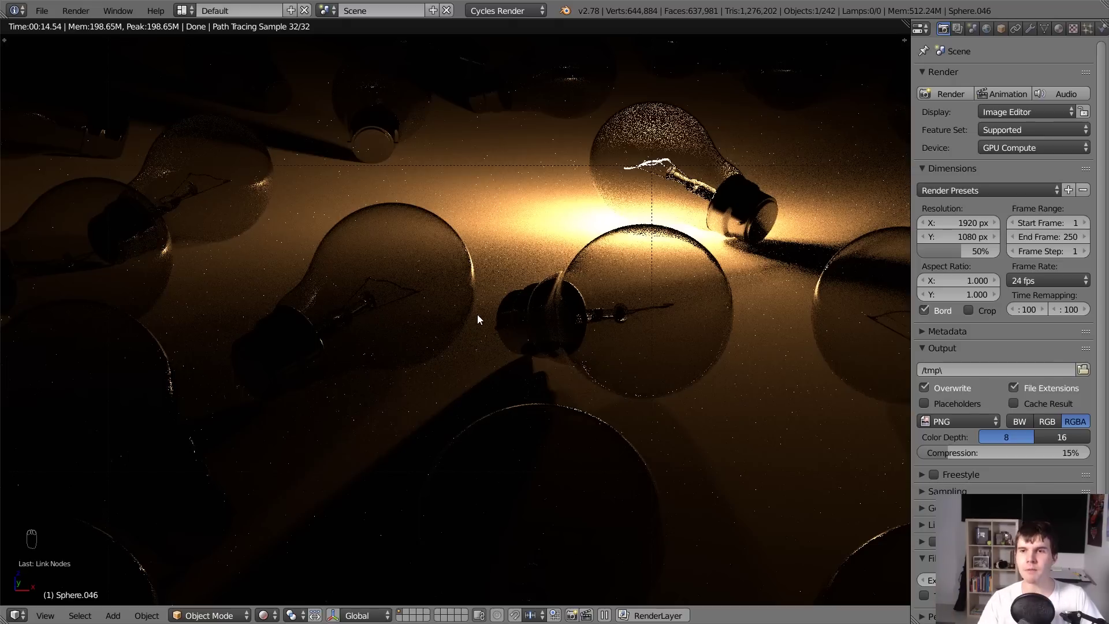
# Disable both Reflective Caustics and Refractive Caustics in the scene's Light Paths render settings.
pyautogui.scroll(-2, 959, 358)
pyautogui.click(951, 490)
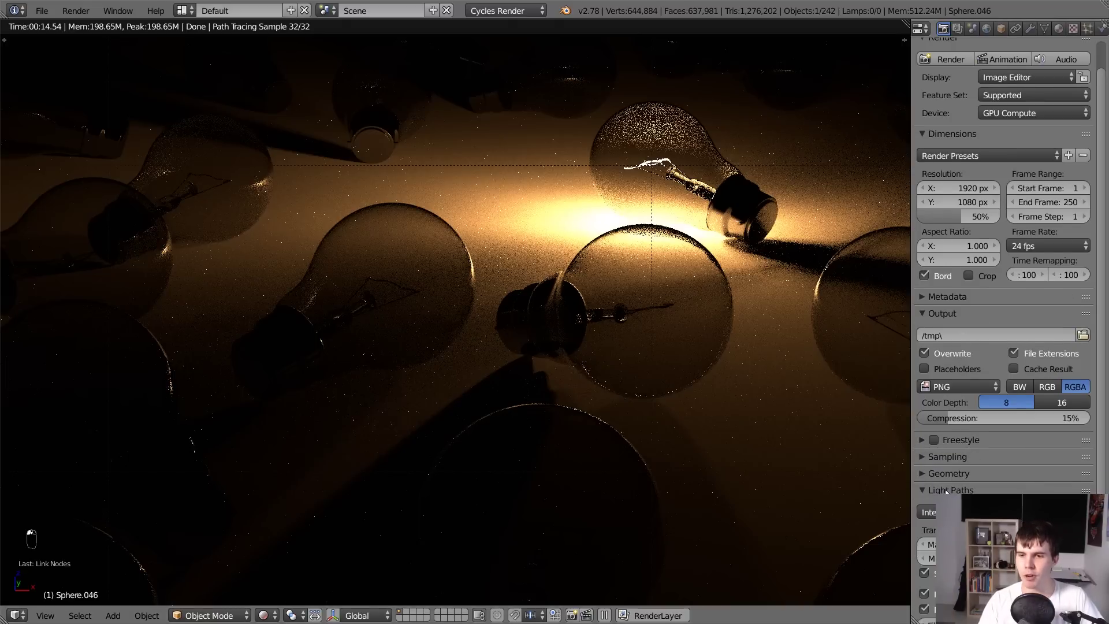
pyautogui.scroll(-5, 970, 488)
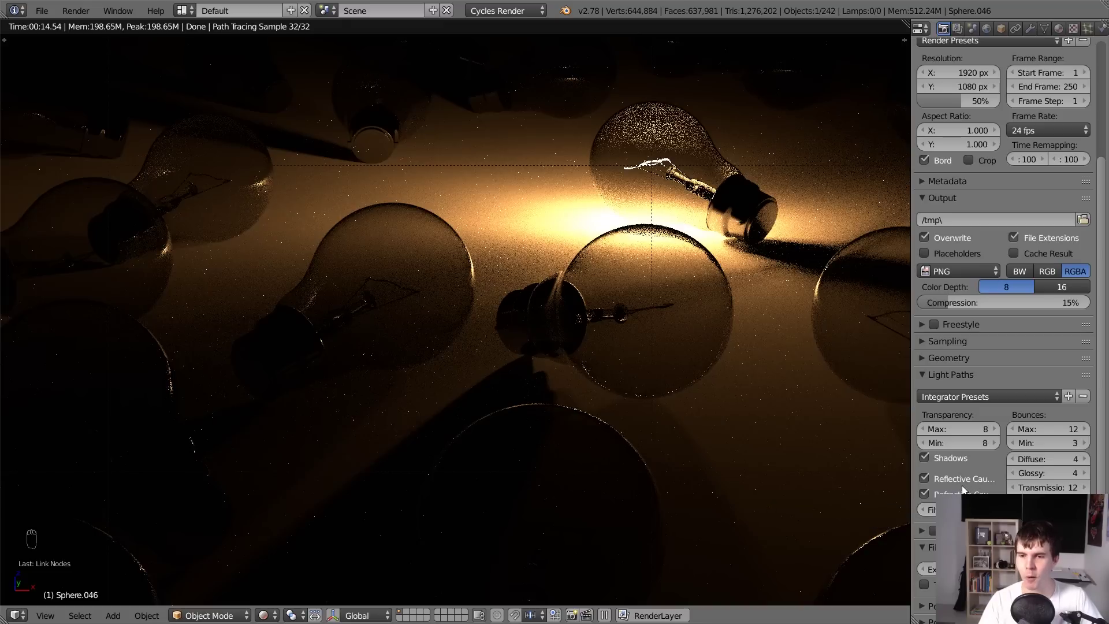
pyautogui.moveTo(910, 472); pyautogui.dragTo(873, 473)
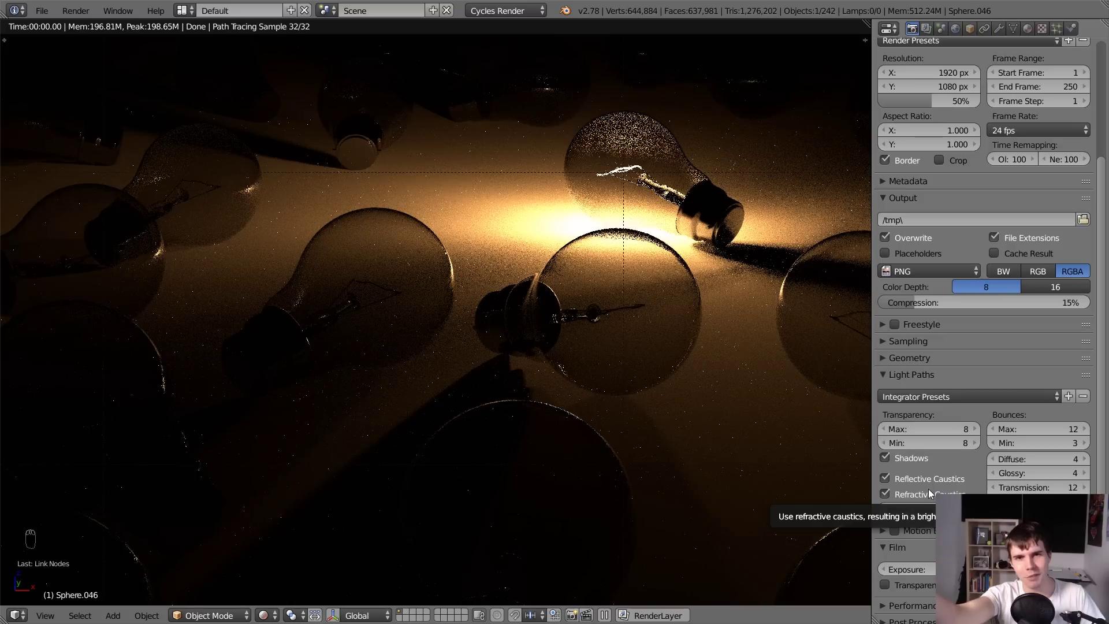
pyautogui.click(927, 484)
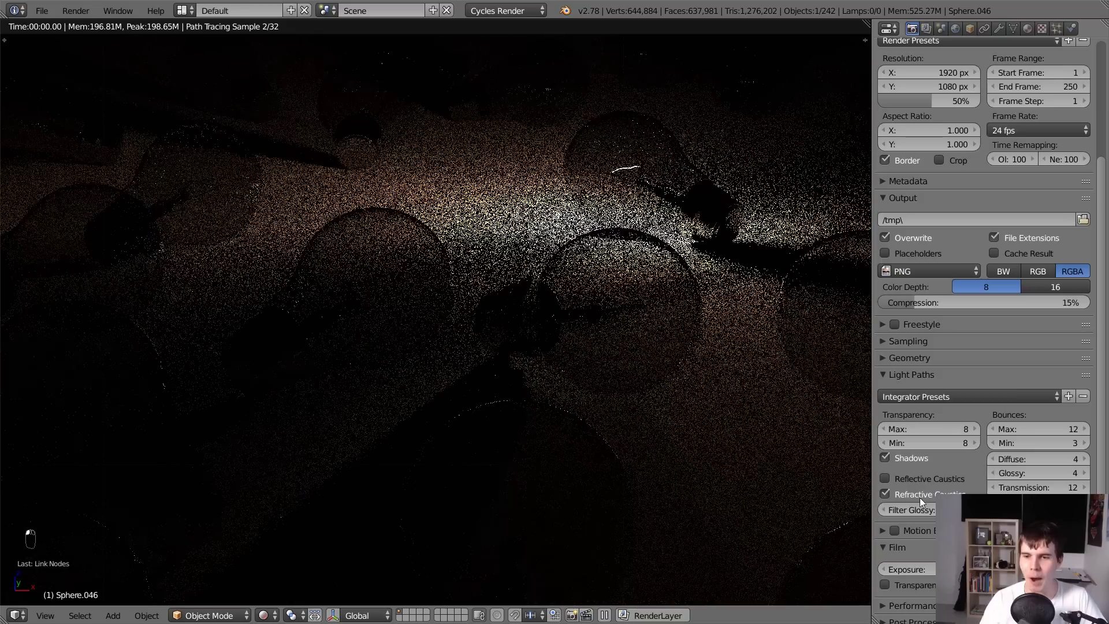
pyautogui.click(918, 493)
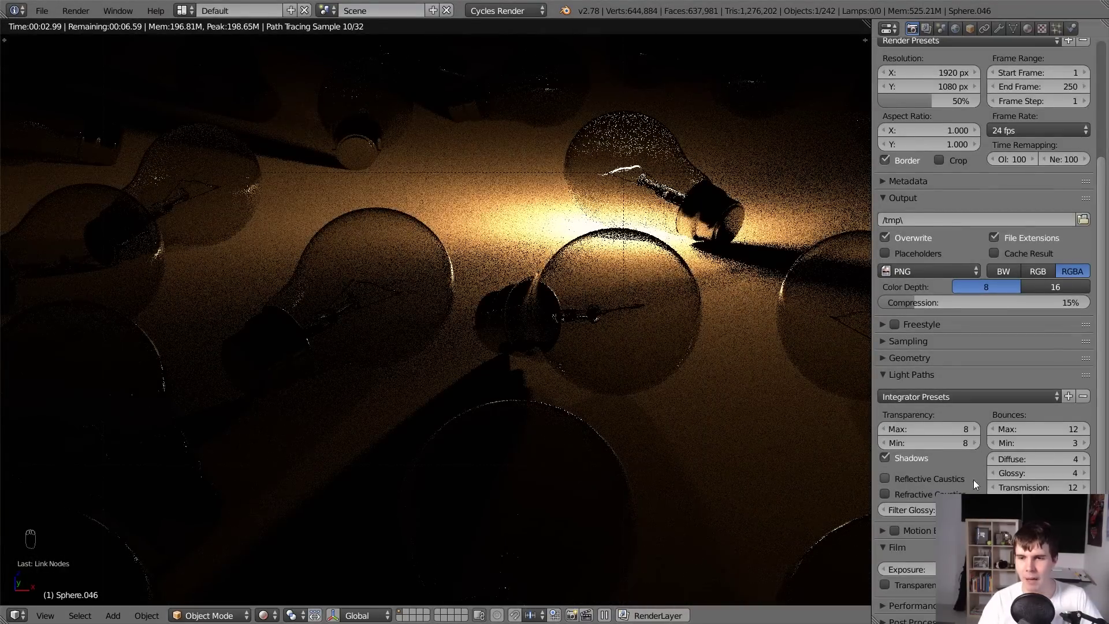
# Compare the render with Reflective Caustics and Refractive Caustics enabled one at a time, and leave both disabled.
pyautogui.click(928, 478)
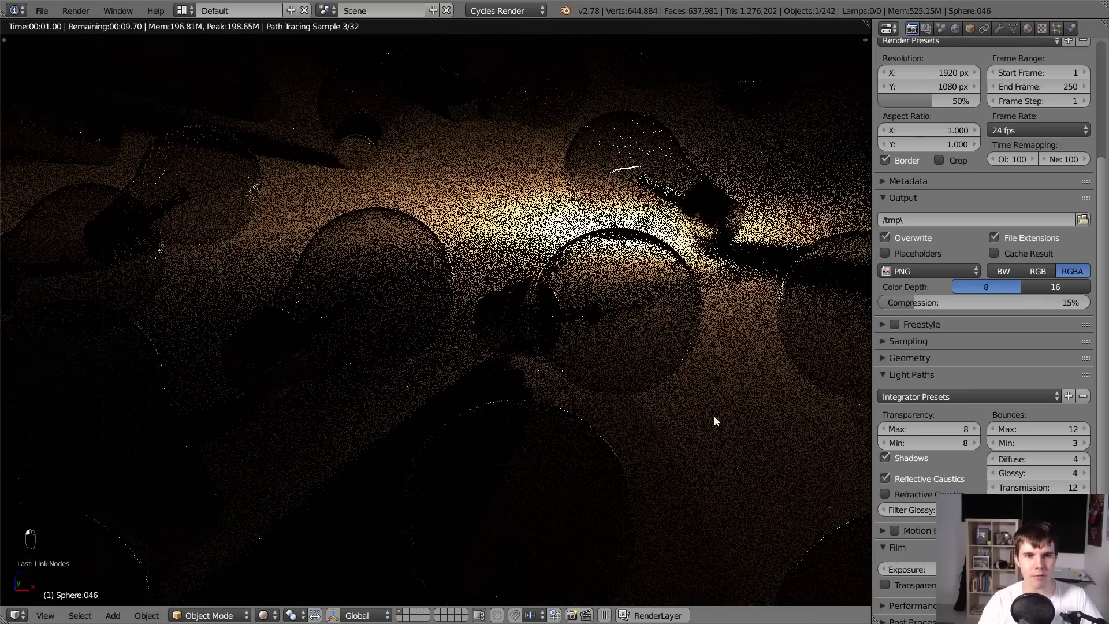
pyautogui.click(922, 482)
pyautogui.click(921, 492)
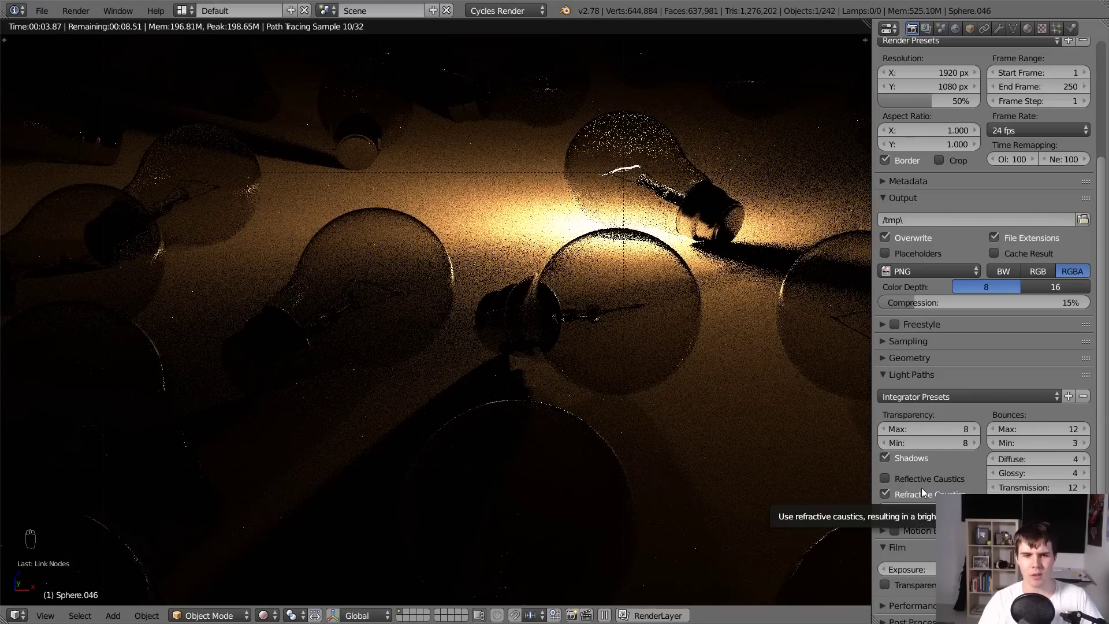
pyautogui.click(922, 491)
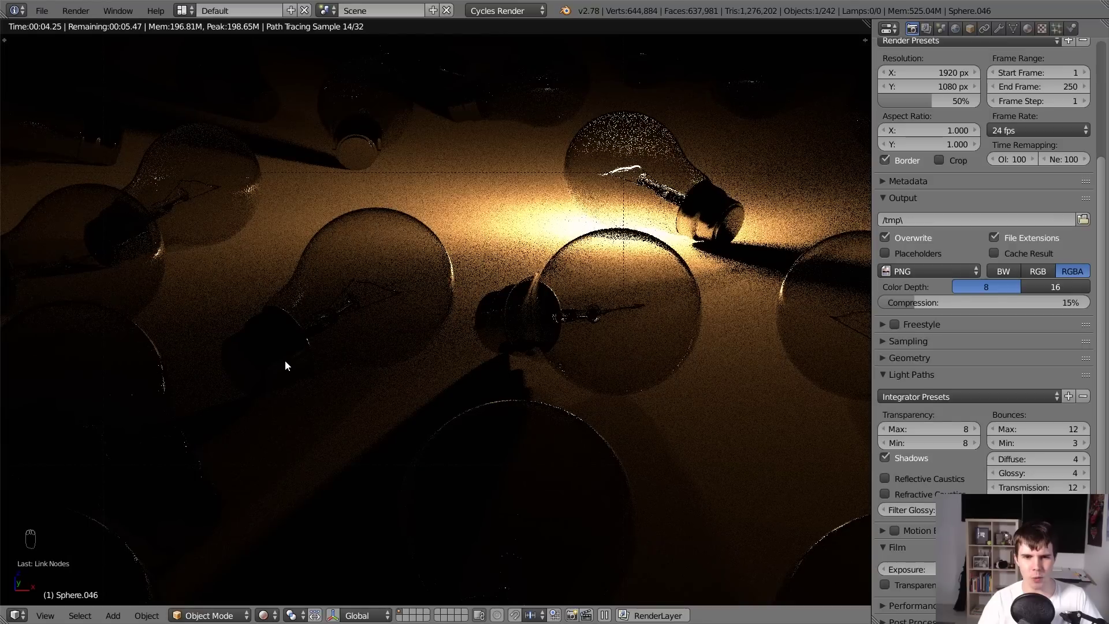
# Examine the rendered light bulbs and their shadows closely through the camera view.
pyautogui.moveTo(382, 322); pyautogui.dragTo(407, 413, button='middle')
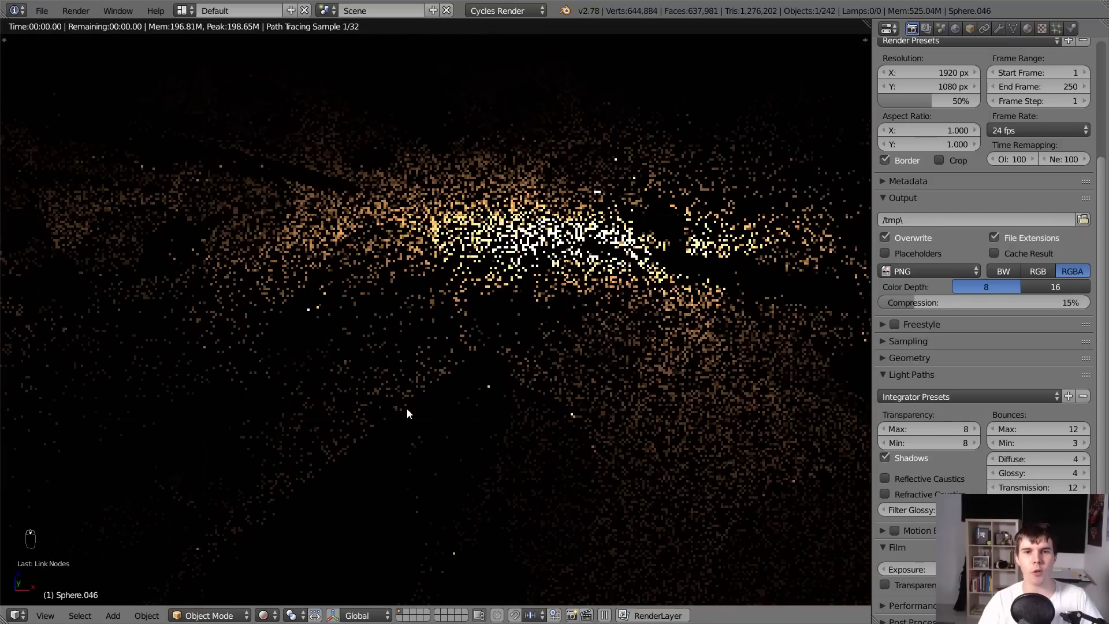
pyautogui.press('KP_0')
pyautogui.scroll(-3, 407, 413)
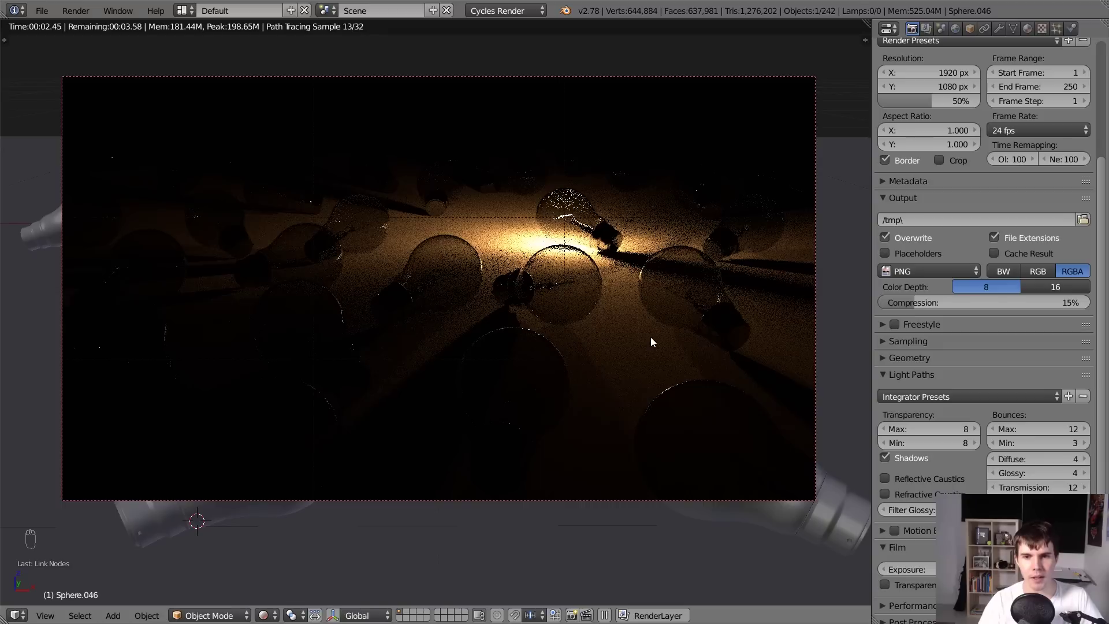
pyautogui.keyDown('shift'); pyautogui.moveTo(648, 338); pyautogui.dragTo(551, 351, button='middle'); pyautogui.keyUp('shift')
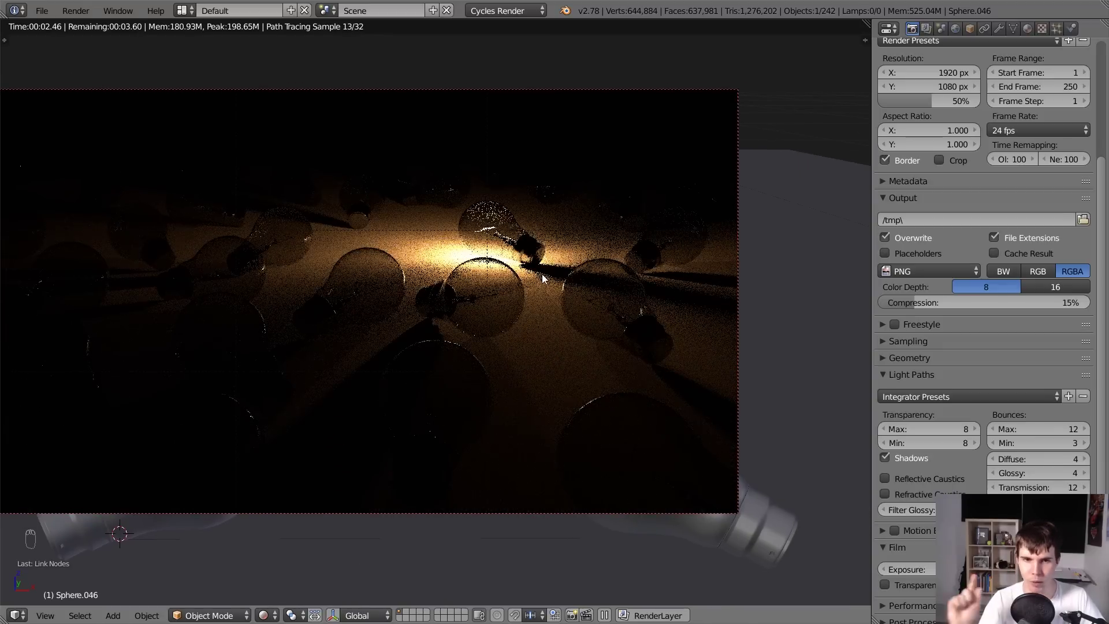
pyautogui.scroll(4, 543, 279)
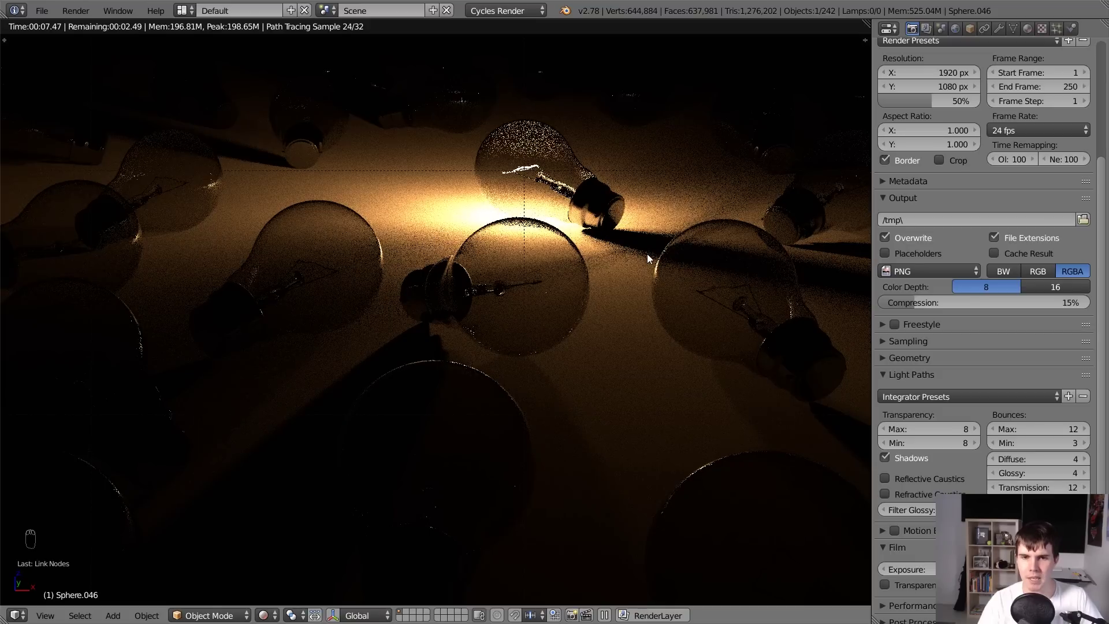
pyautogui.scroll(5, 574, 348)
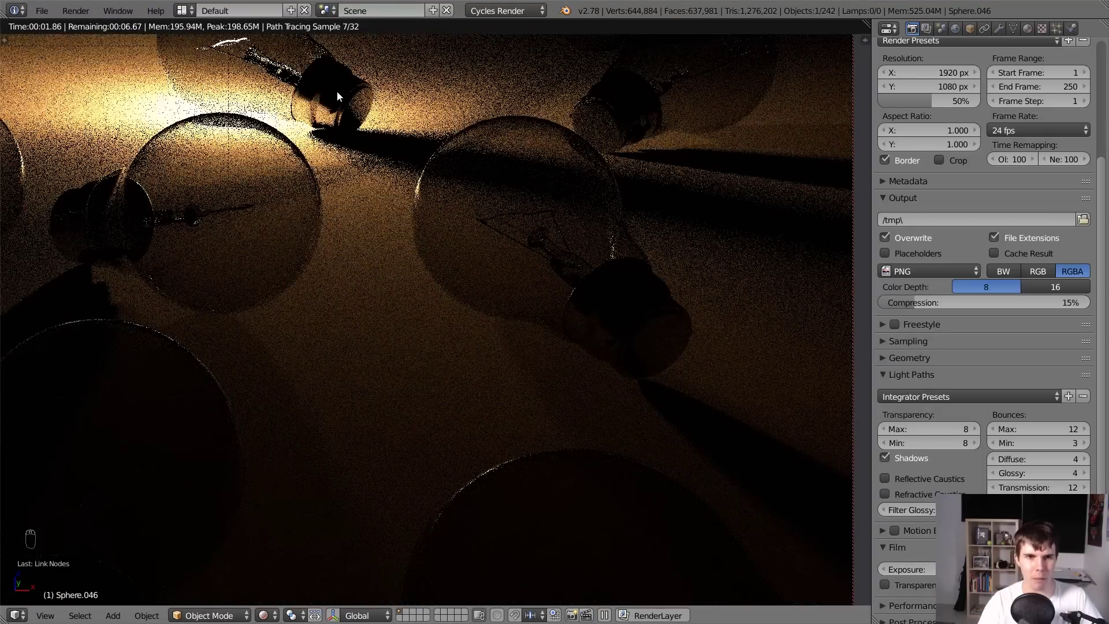
# Return the viewport to solid shading and select the metal cap of the glowing bulb.
pyautogui.hotkey('shift', 'z')
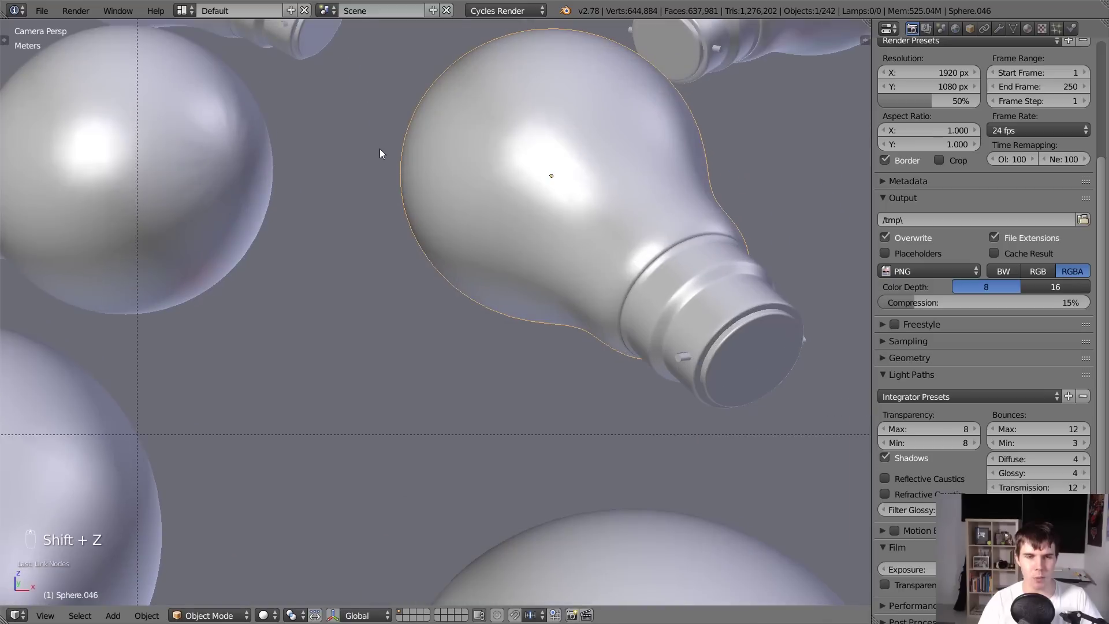
pyautogui.scroll(2, 380, 148)
pyautogui.rightClick(352, 209)
# Switch to Chrome, examine the cap in the first "lightbulb bayonet" image result, and switch back to Blender.
pyautogui.hotkey('alt', 'Tab')
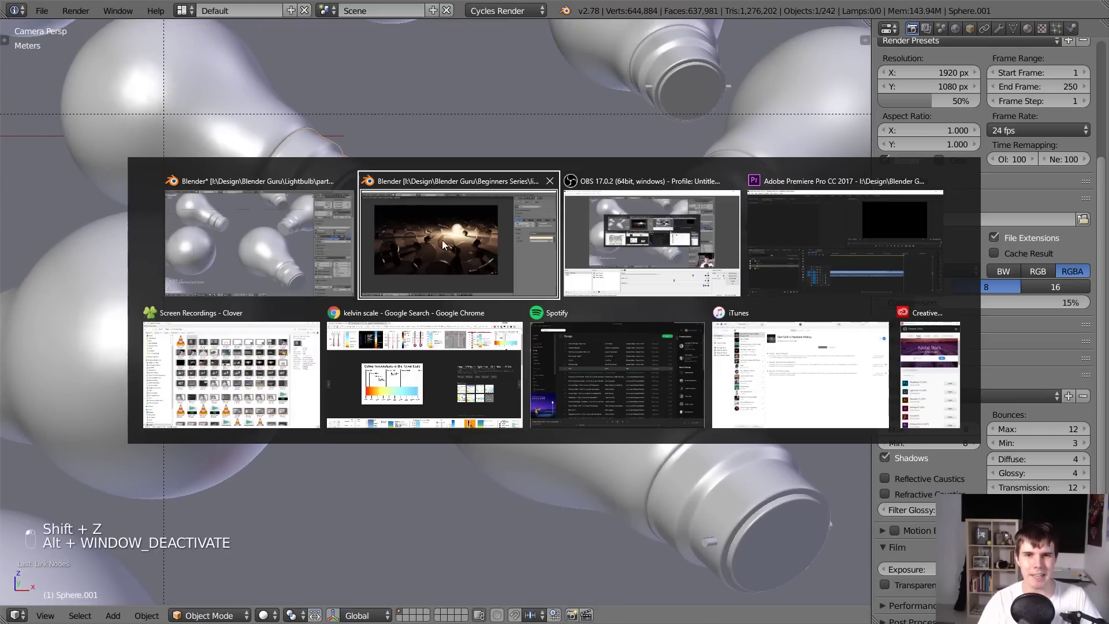
pyautogui.click(423, 346)
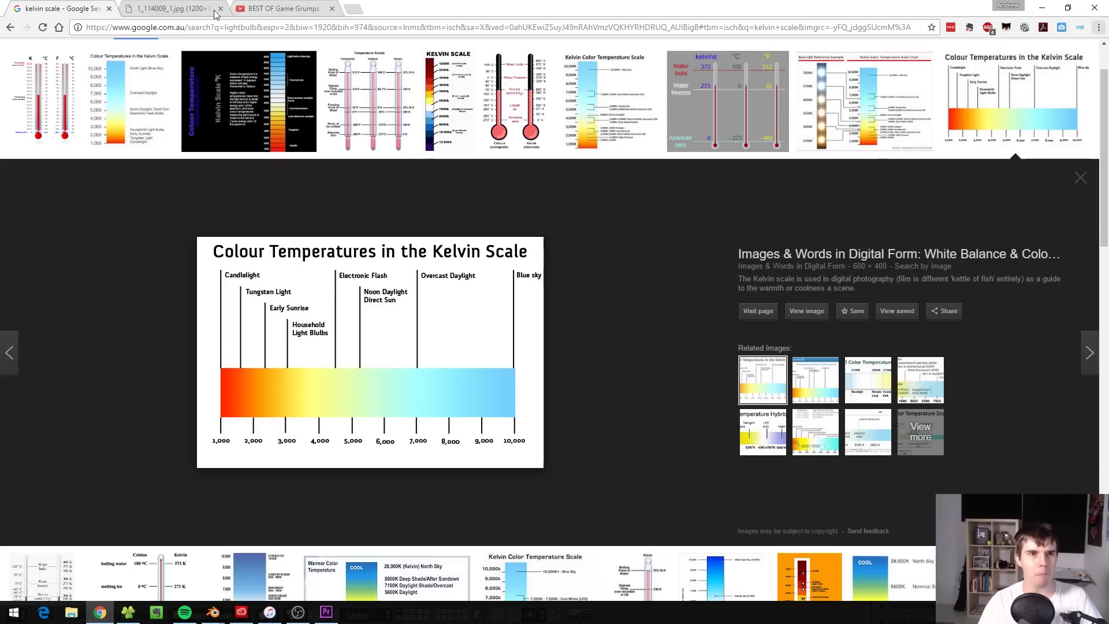
pyautogui.click(17, 27)
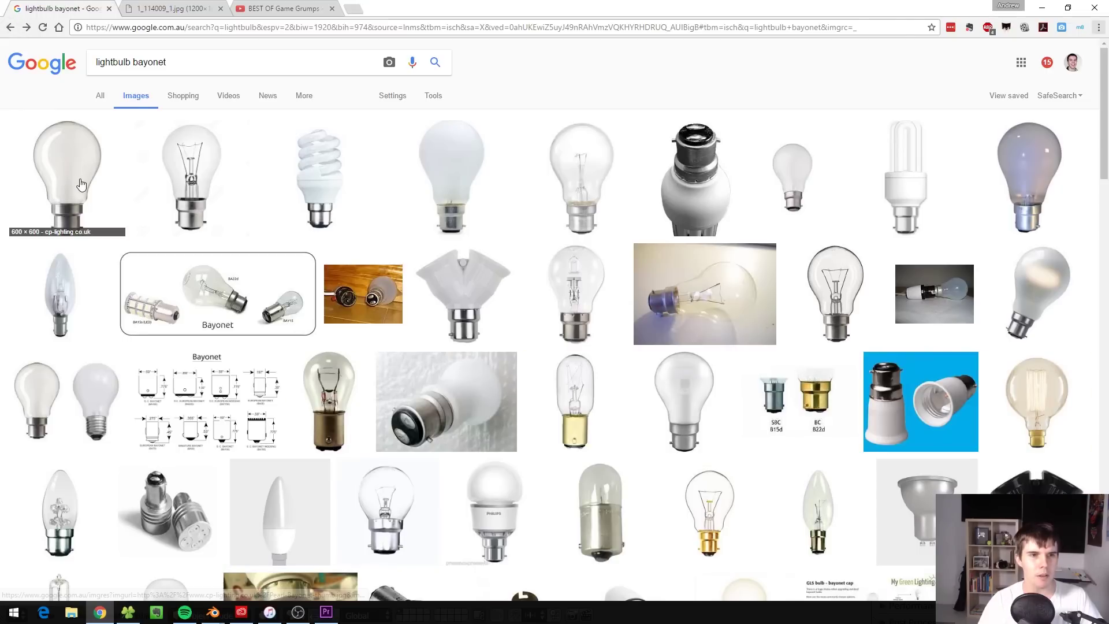
pyautogui.click(66, 173)
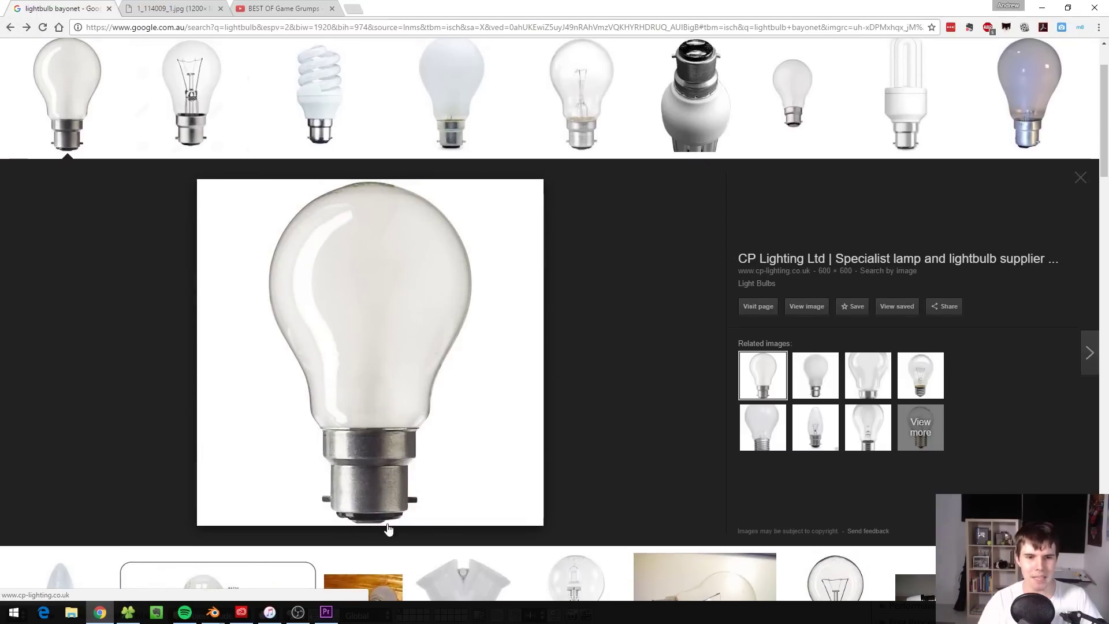
pyautogui.hotkey('alt', 'Tab')
# Add a second material slot to the selected bulb cap below its Metal material.
pyautogui.click(1028, 28)
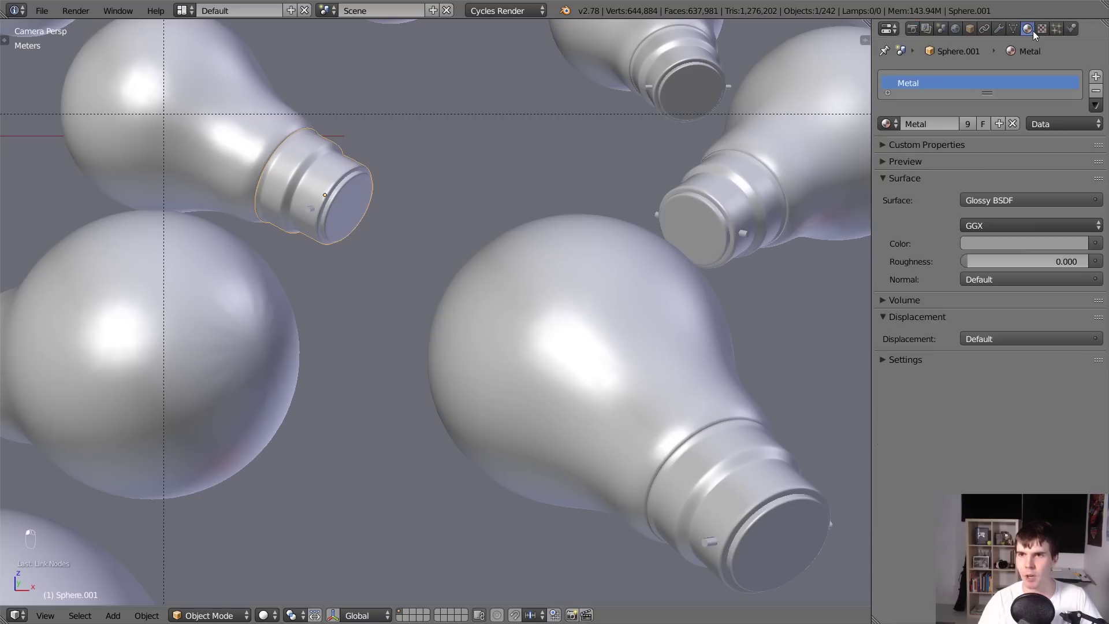
pyautogui.scroll(-3, 324, 181)
pyautogui.scroll(-3, 348, 230)
pyautogui.scroll(3, 362, 237)
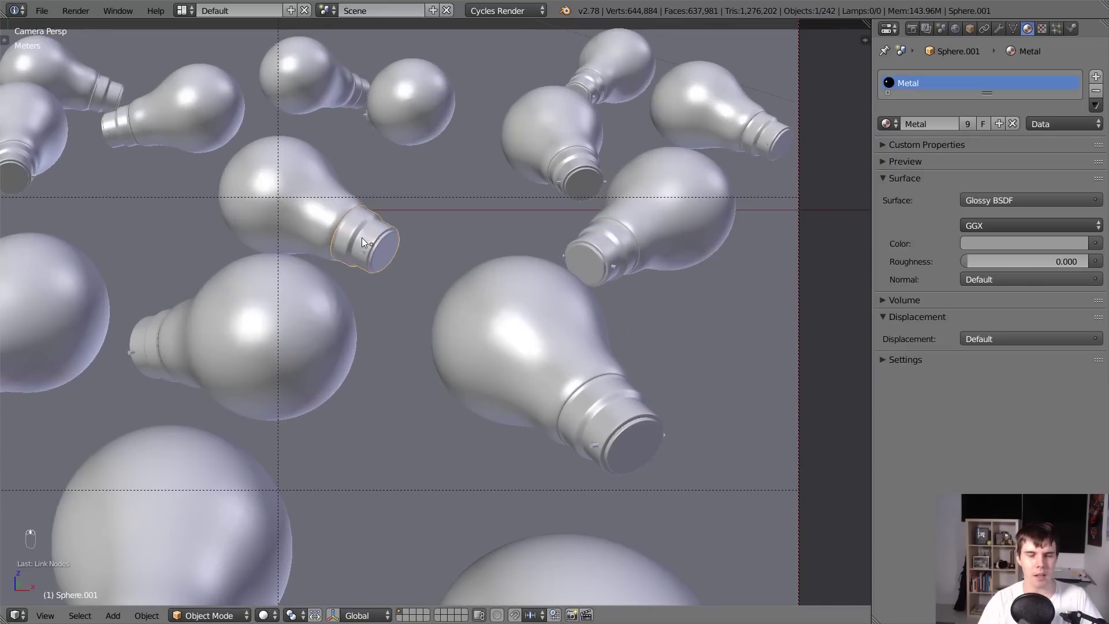
pyautogui.keyDown('shift'); pyautogui.moveTo(361, 237); pyautogui.dragTo(678, 315, button='middle'); pyautogui.keyUp('shift')
pyautogui.scroll(-2, 673, 317)
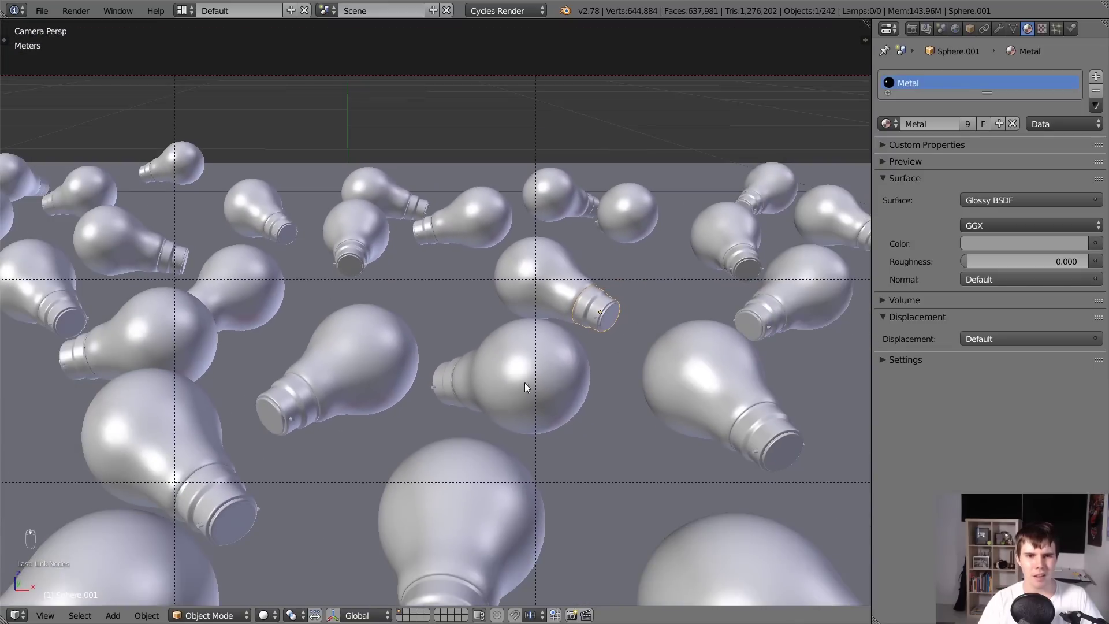
pyautogui.scroll(3, 624, 322)
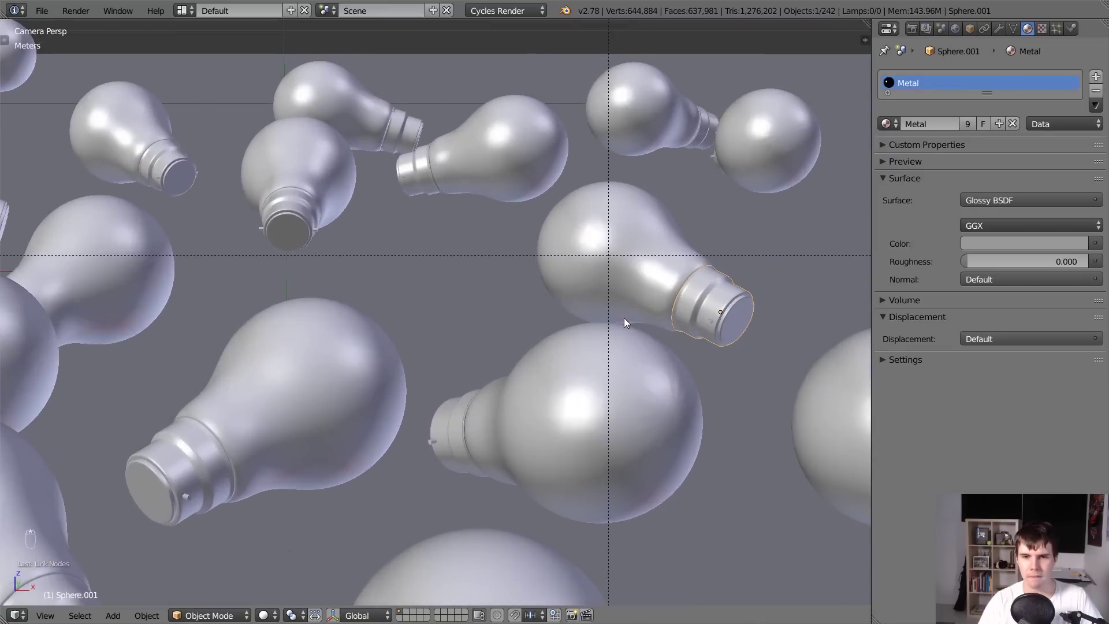
pyautogui.keyDown('shift'); pyautogui.moveTo(624, 322); pyautogui.dragTo(461, 300, button='middle'); pyautogui.keyUp('shift')
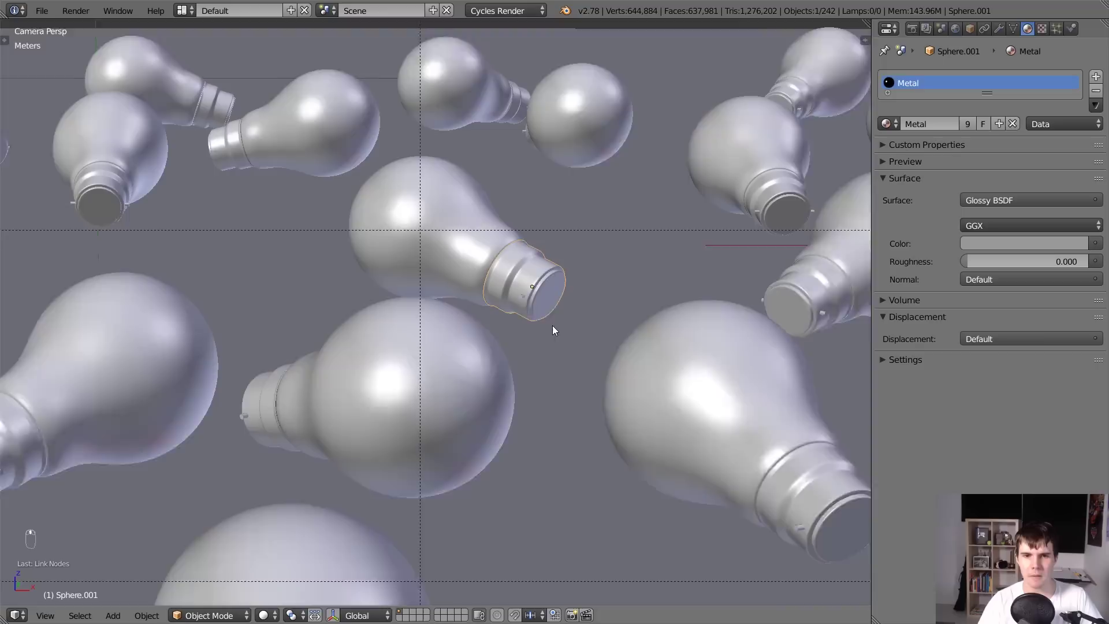
pyautogui.scroll(2, 552, 324)
pyautogui.click(1097, 79)
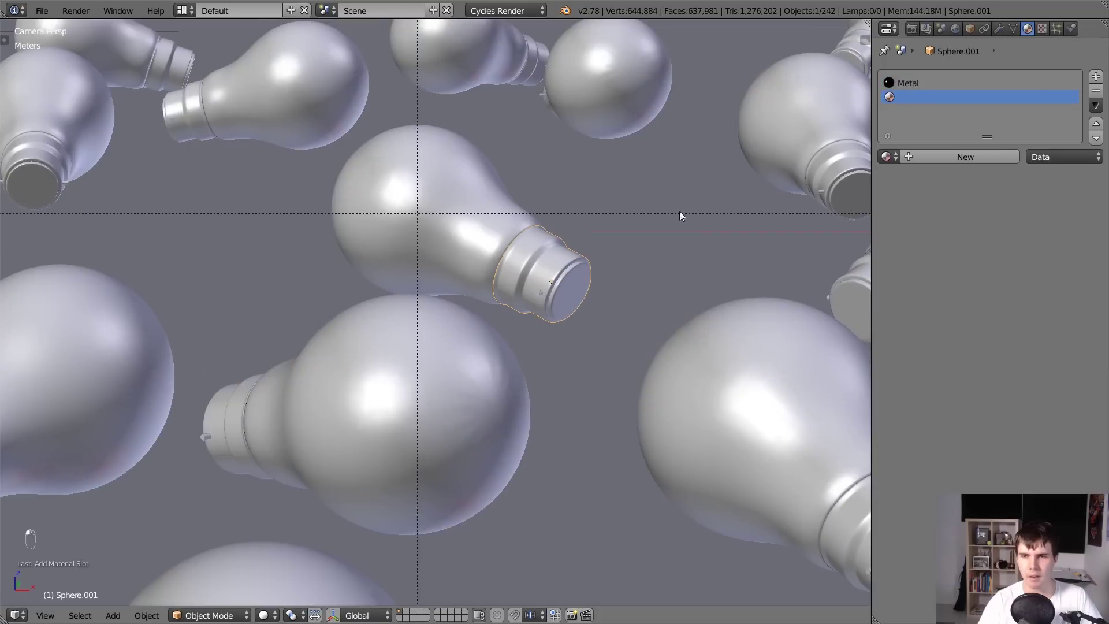
# Create a new material in the cap's empty slot and set its surface to Mix Shader.
pyautogui.keyDown('shift'); pyautogui.moveTo(679, 210); pyautogui.dragTo(598, 221, button='middle'); pyautogui.keyUp('shift')
pyautogui.click(887, 156)
pyautogui.press('Escape')
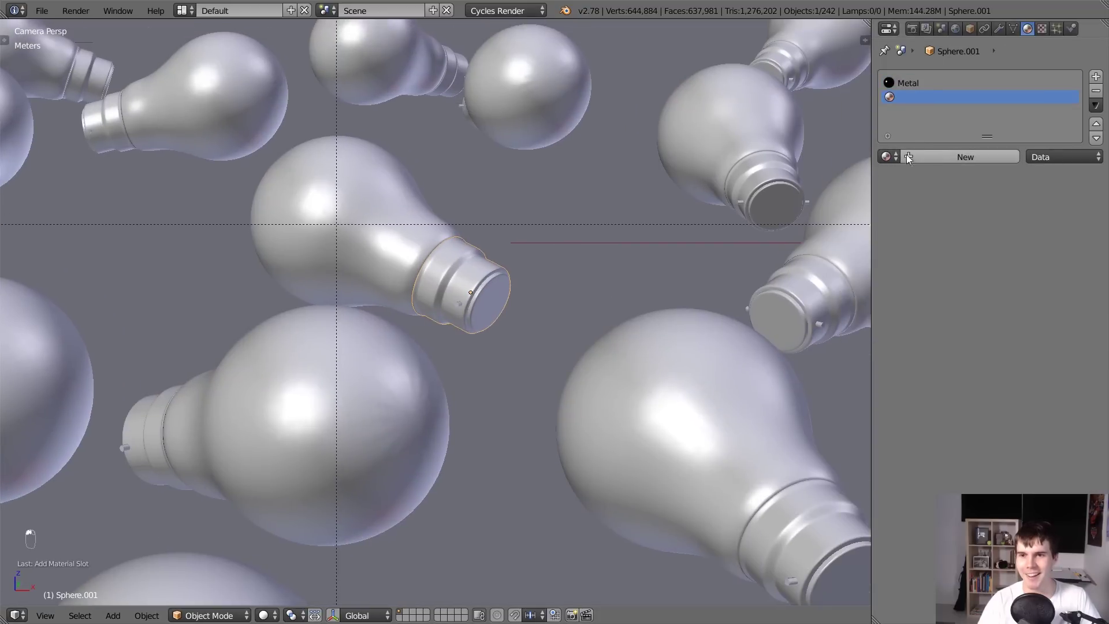
pyautogui.click(940, 152)
pyautogui.click(990, 233)
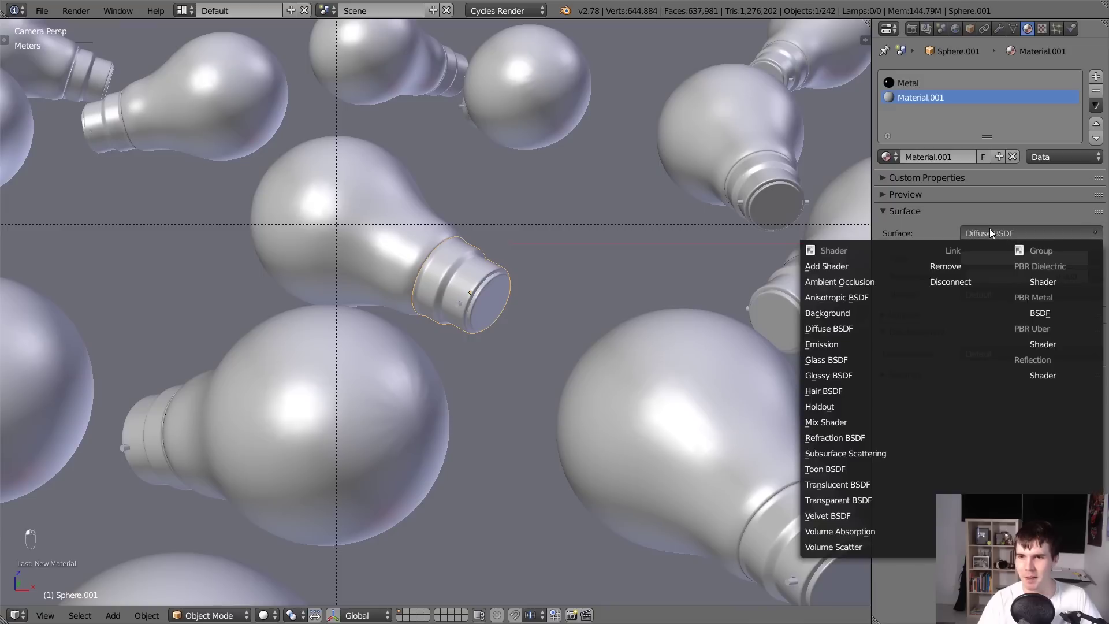
pyautogui.click(974, 234)
pyautogui.click(1014, 232)
pyautogui.click(845, 422)
# Assign Diffuse BSDF to the Mix Shader's first shader input and Glossy BSDF to its second.
pyautogui.click(983, 277)
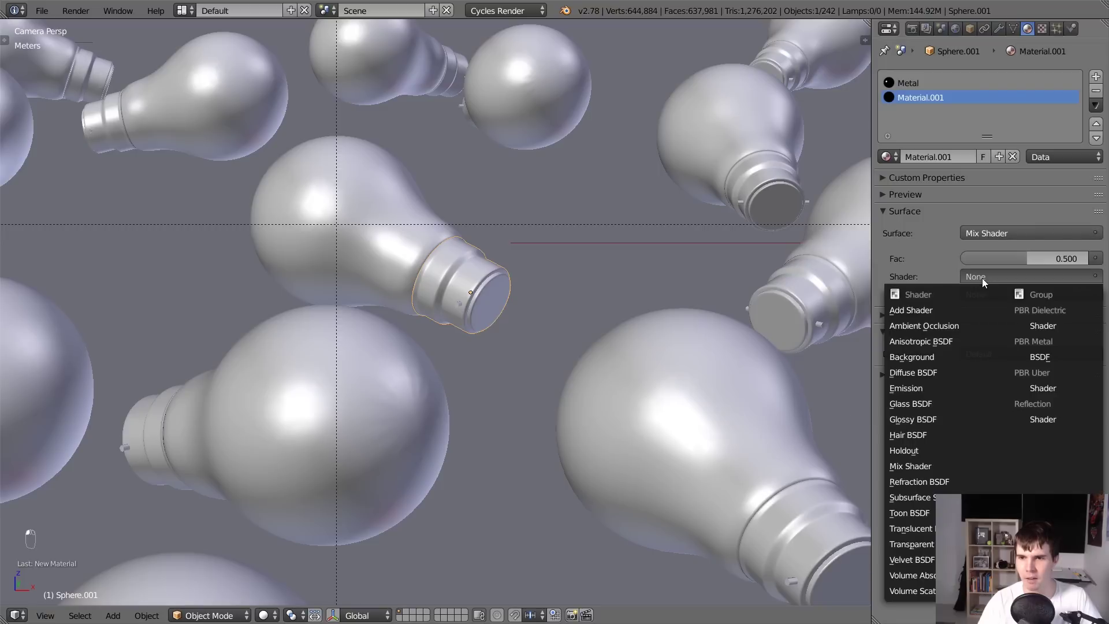
pyautogui.click(913, 373)
pyautogui.click(1005, 349)
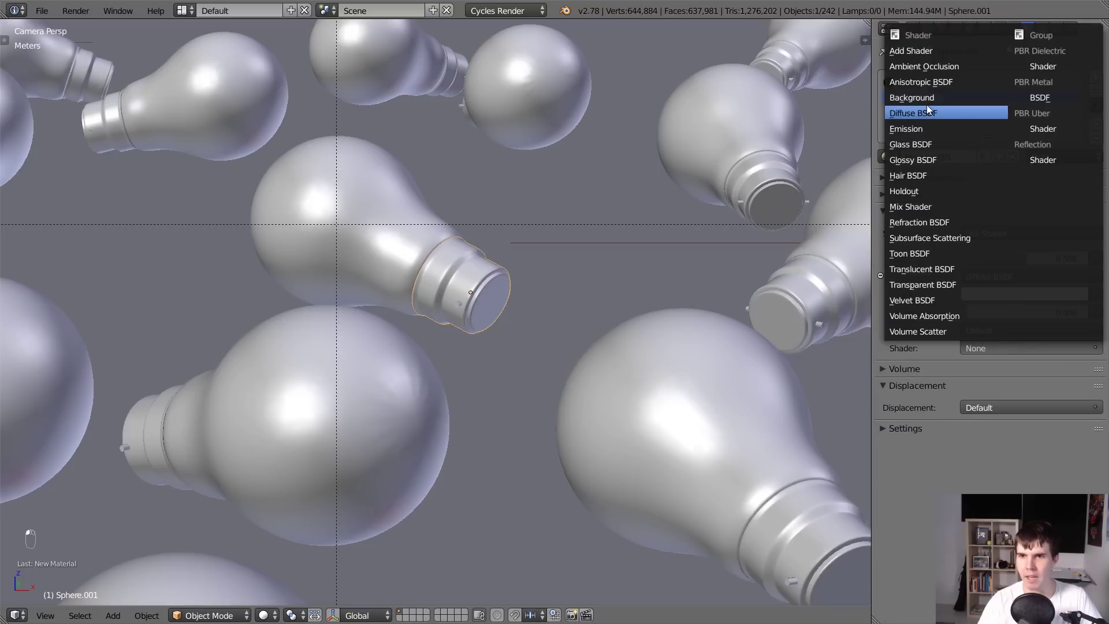
pyautogui.click(912, 160)
# Split the 3D view and show the new material's nodes in a Node Editor without its properties sidebar.
pyautogui.moveTo(868, 23); pyautogui.dragTo(422, 168)
pyautogui.hotkey('shift', 'F3')
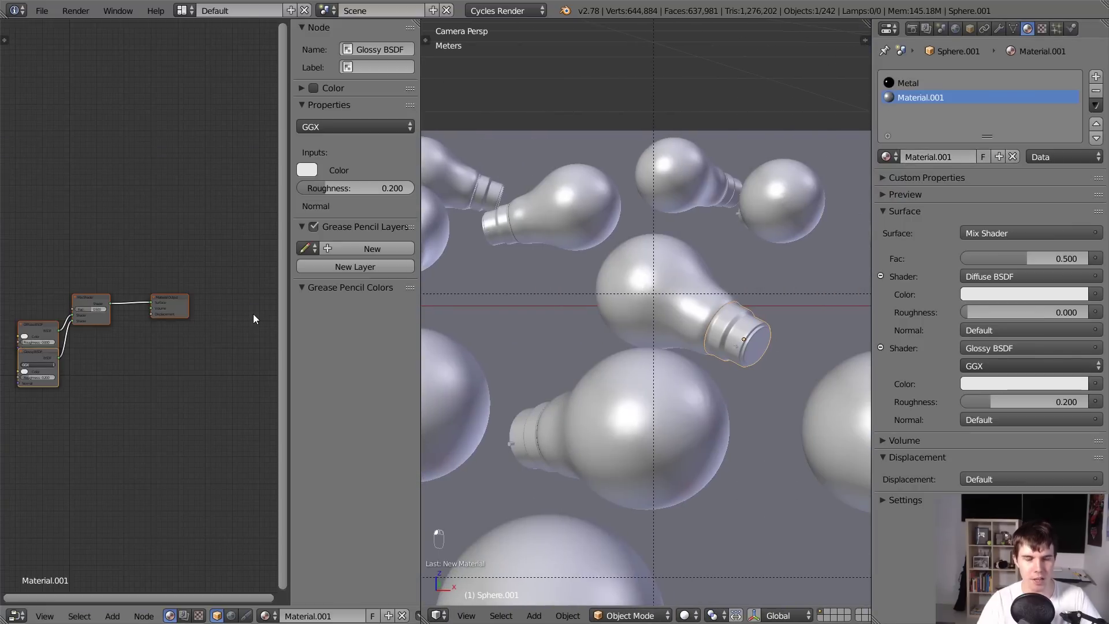
pyautogui.press('n')
pyautogui.press('Home')
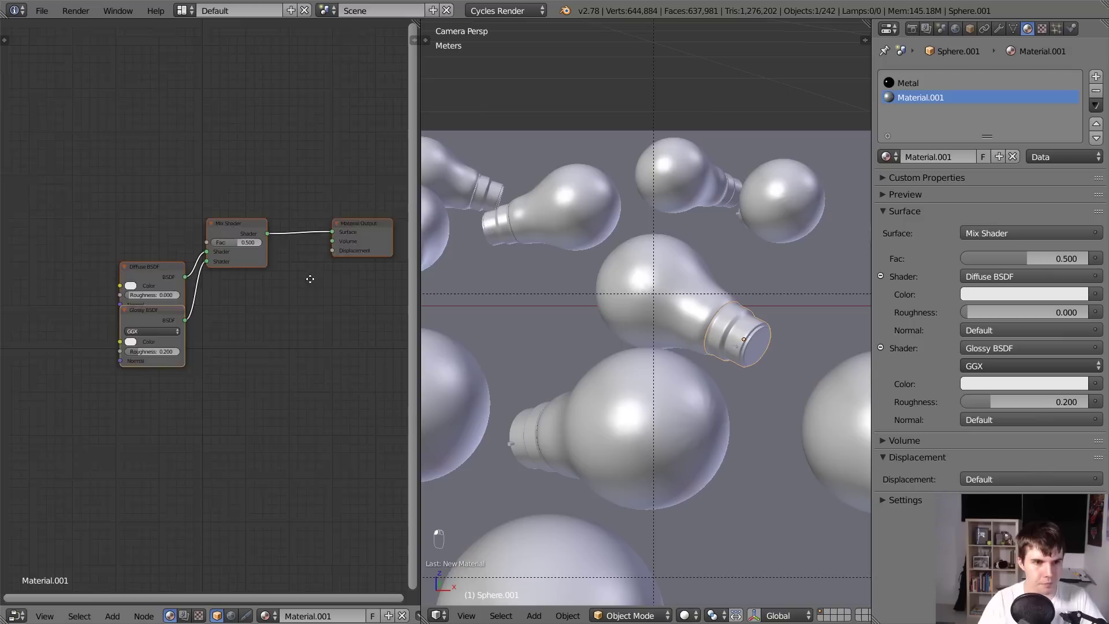
# Darken the Diffuse BSDF colour to dark grey and set the Mix Shader factor to 0.050.
pyautogui.moveTo(158, 256); pyautogui.dragTo(139, 200)
pyautogui.click(117, 226)
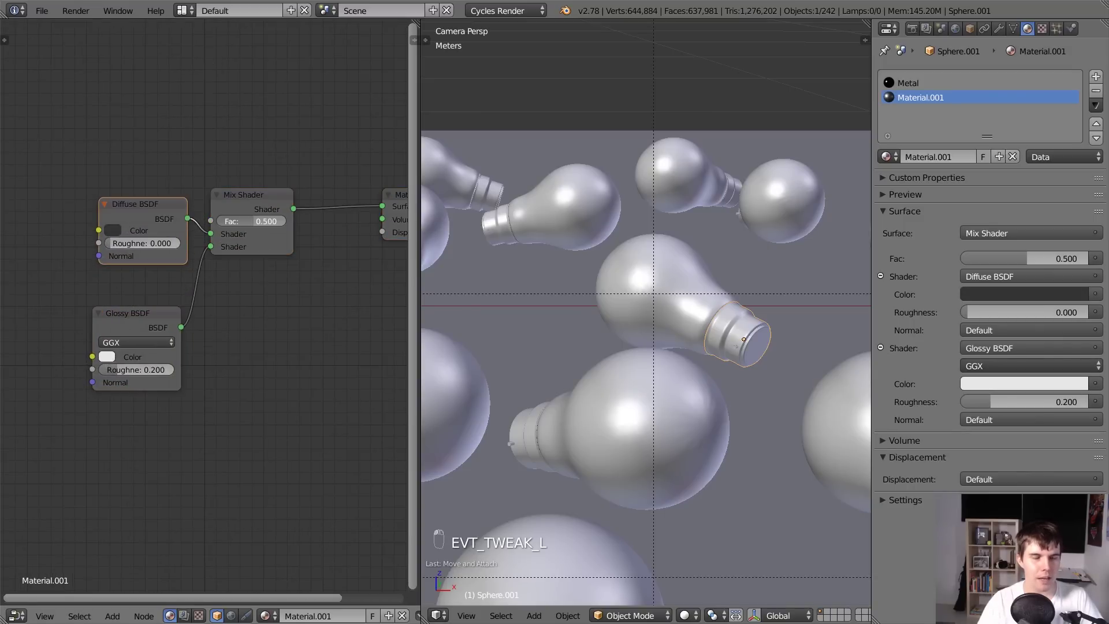
pyautogui.moveTo(1028, 258); pyautogui.dragTo(978, 258)
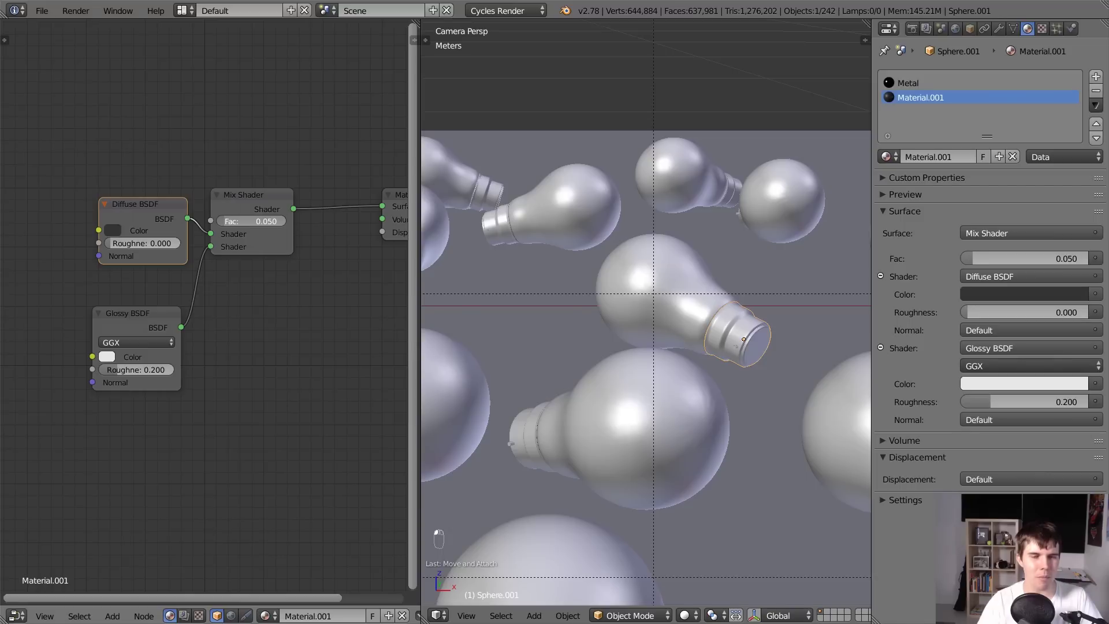
# Enter Edit Mode on the glowing bulb's metal cap, with the end of the cap in close view.
pyautogui.hotkey('shift', 'z')
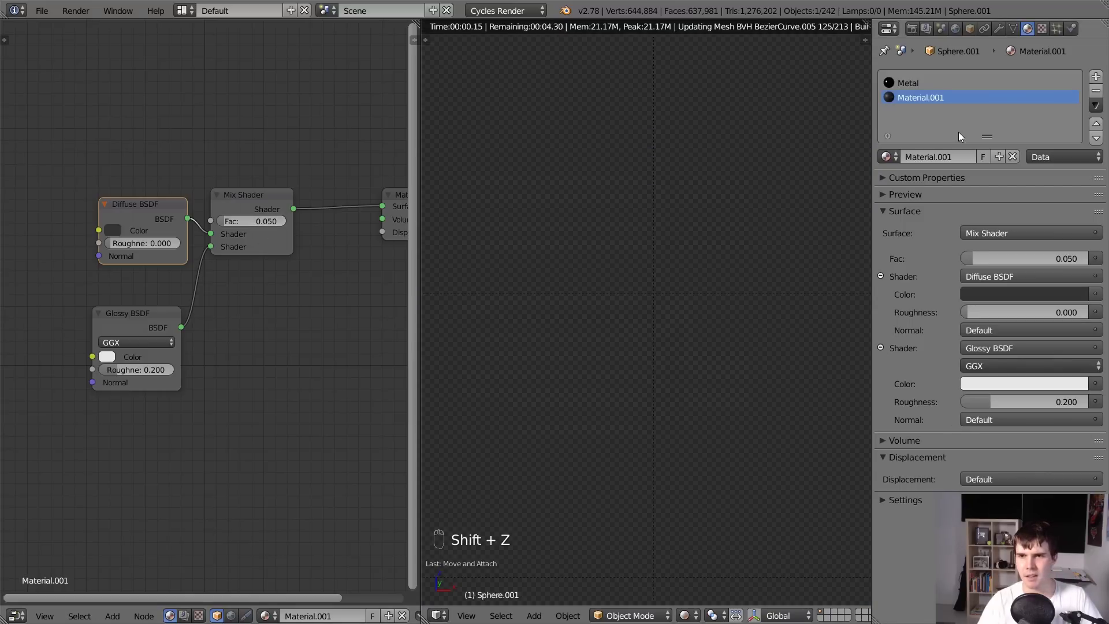
pyautogui.hotkey('shift', 'z')
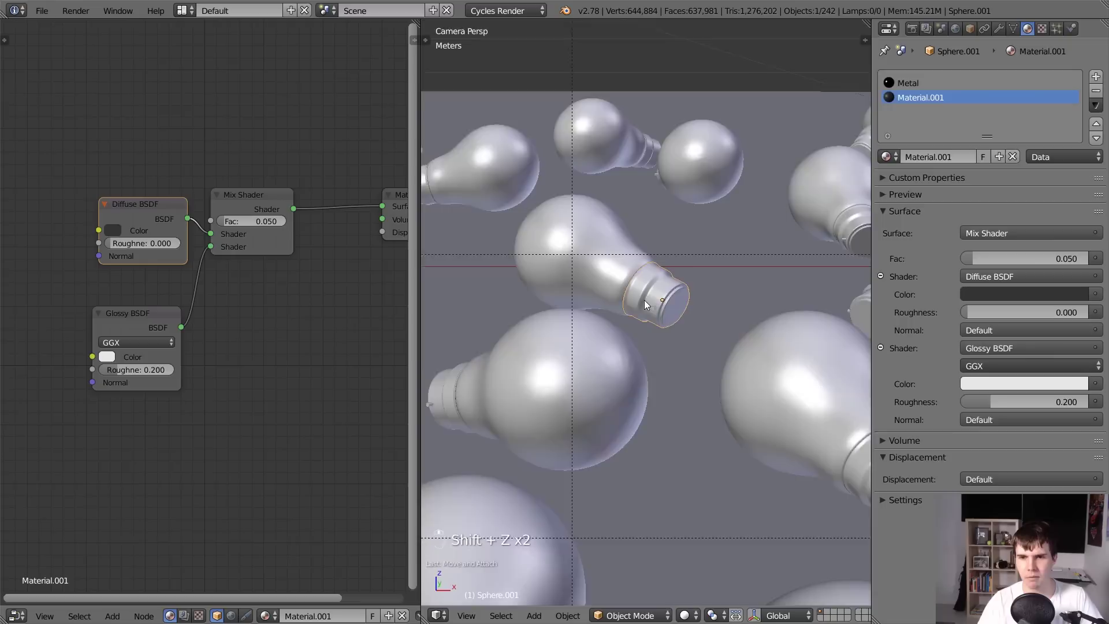
pyautogui.scroll(5, 644, 300)
pyautogui.press('Tab')
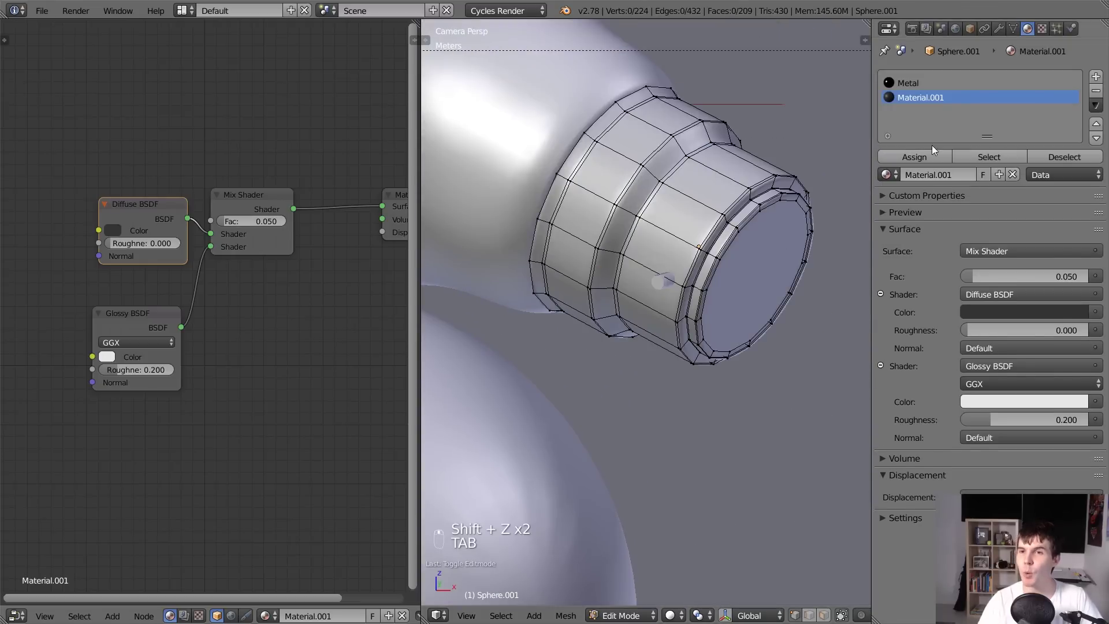
pyautogui.keyDown('shift'); pyautogui.moveTo(637, 296); pyautogui.dragTo(555, 326, button='middle'); pyautogui.keyUp('shift')
pyautogui.scroll(2, 555, 327)
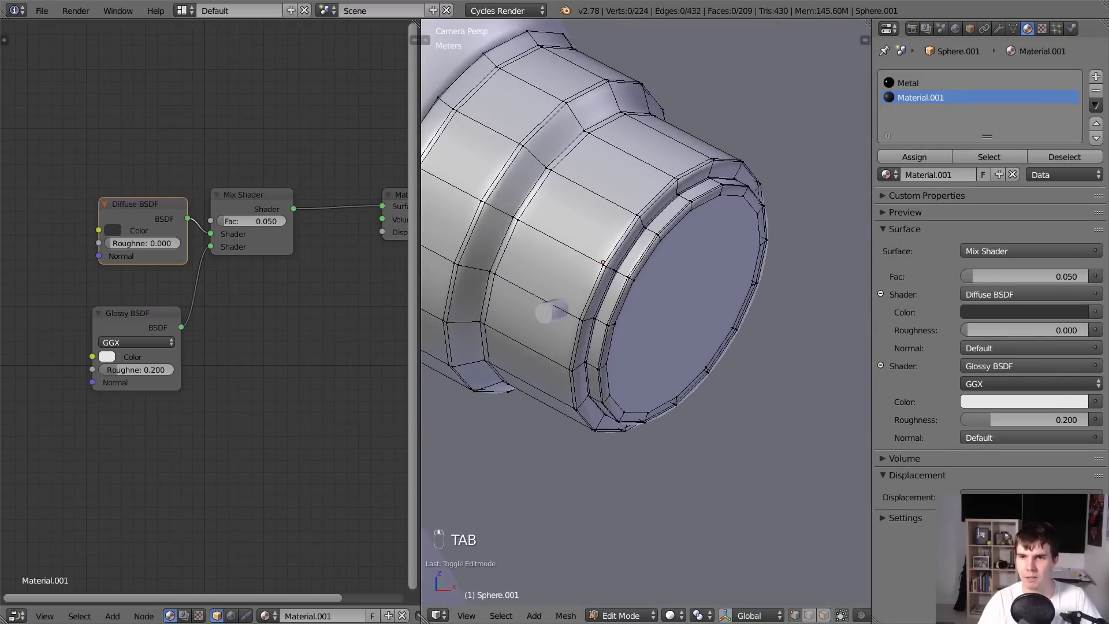
# Show the material preview and set the Glossy BSDF roughness to 0.050.
pyautogui.click(886, 212)
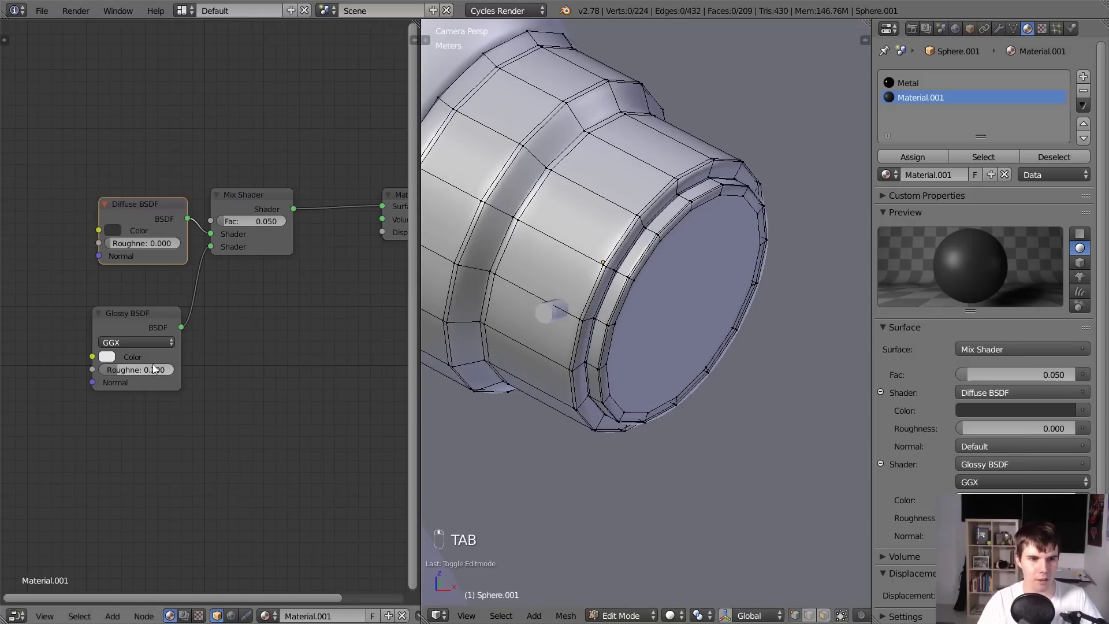
pyautogui.moveTo(155, 369); pyautogui.dragTo(141, 373)
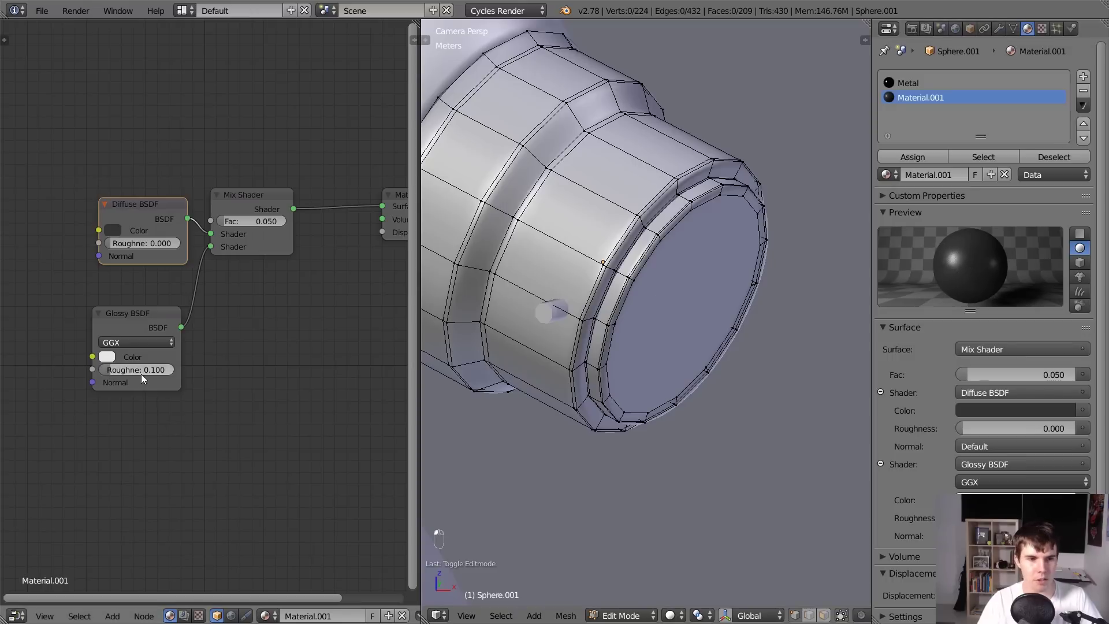
pyautogui.moveTo(136, 370); pyautogui.dragTo(133, 370)
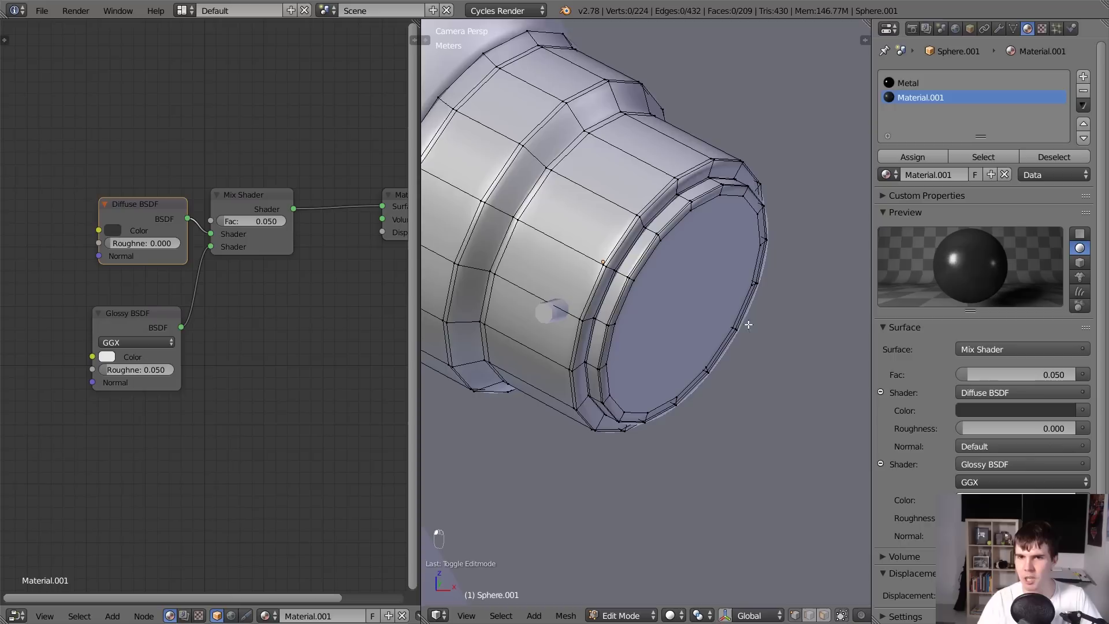
pyautogui.scroll(2, 654, 258)
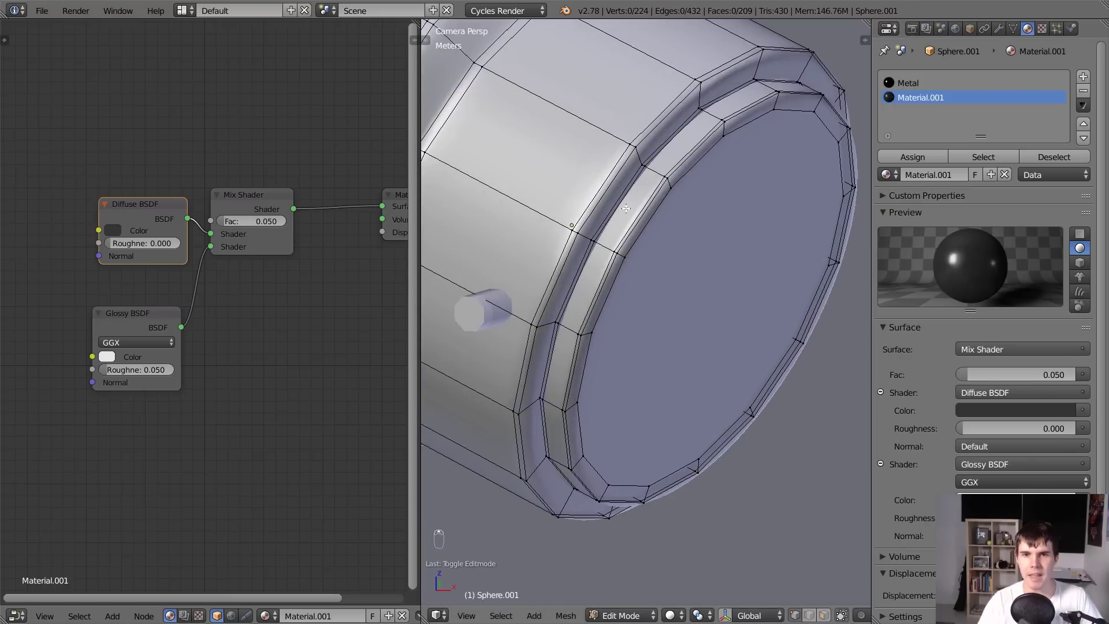
# Assign Material.001 to the end face and surrounding rim loops of the glowing bulb's metal cap, and return to Object Mode.
pyautogui.keyDown('alt'); pyautogui.click(627, 209); pyautogui.keyUp('alt')
pyautogui.keyDown('alt'); pyautogui.keyDown('shift'); pyautogui.click(634, 219); pyautogui.keyUp('shift'); pyautogui.keyUp('alt')
pyautogui.keyDown('alt'); pyautogui.keyDown('shift'); pyautogui.click(636, 221); pyautogui.keyUp('shift'); pyautogui.keyUp('alt')
pyautogui.keyDown('alt'); pyautogui.keyDown('shift'); pyautogui.click(644, 226); pyautogui.keyUp('shift'); pyautogui.keyUp('alt')
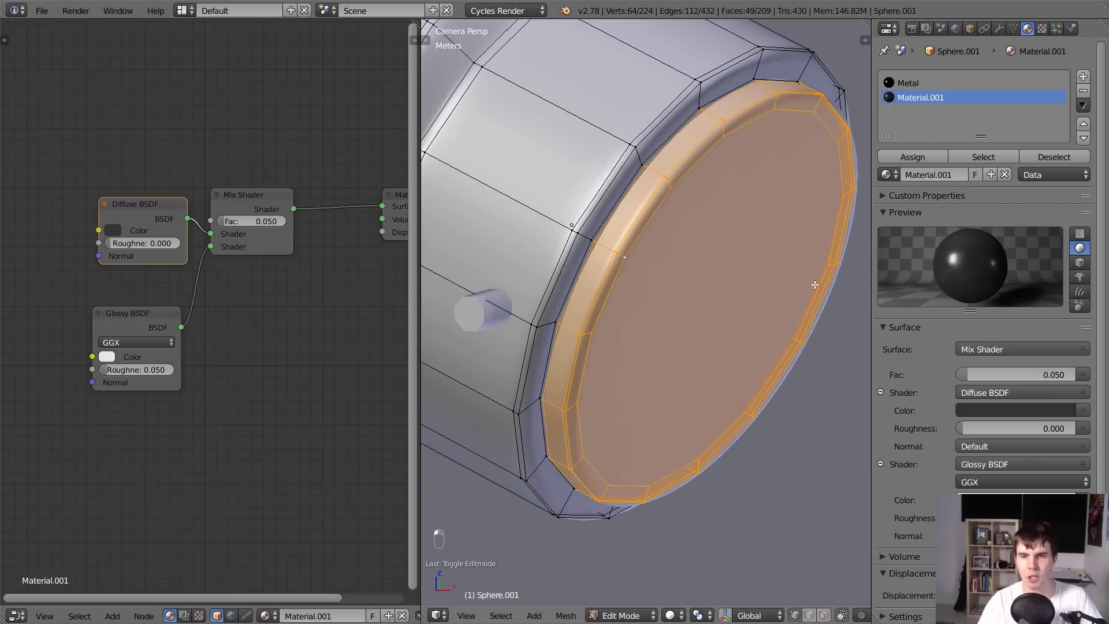
pyautogui.click(917, 157)
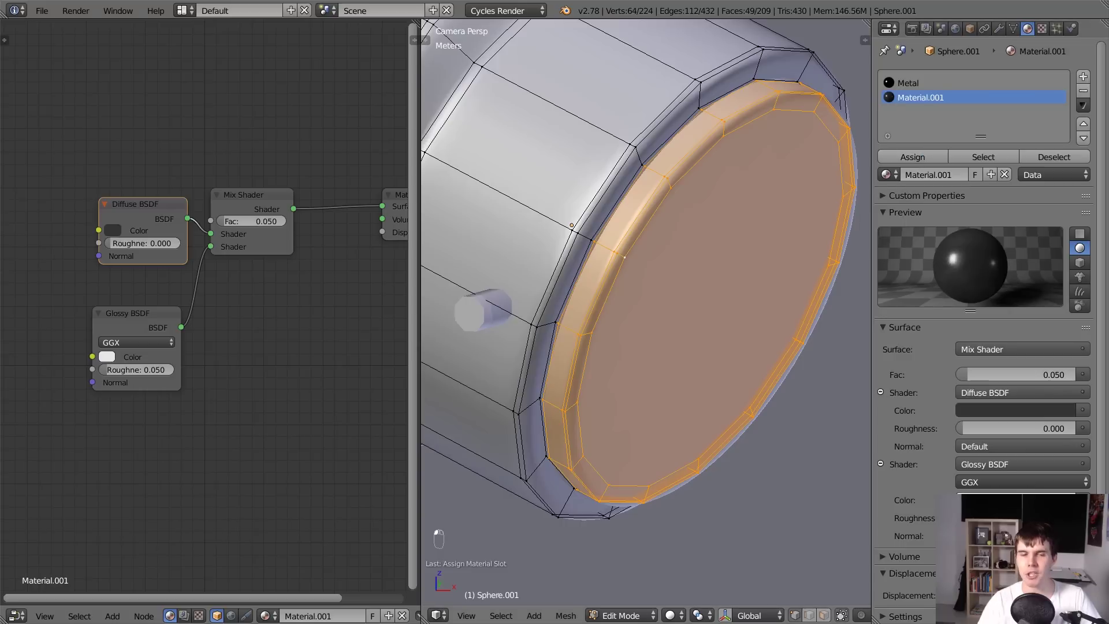
pyautogui.press('Tab')
# Darken the viewport color of Material.001 to dark grey in the material settings.
pyautogui.scroll(-2, 817, 383)
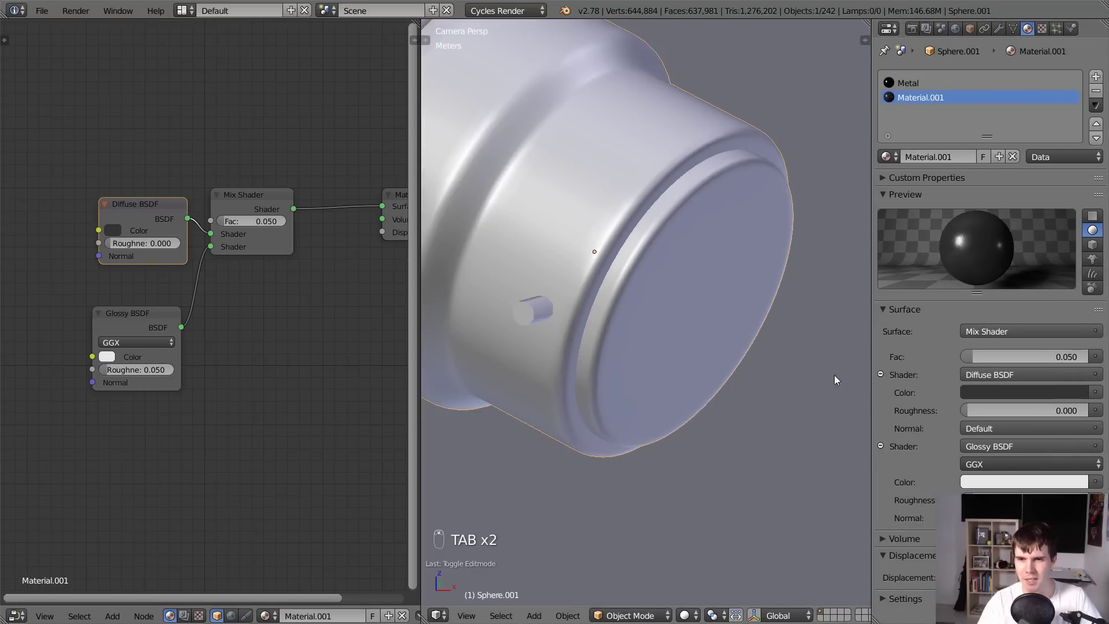
pyautogui.scroll(-5, 900, 603)
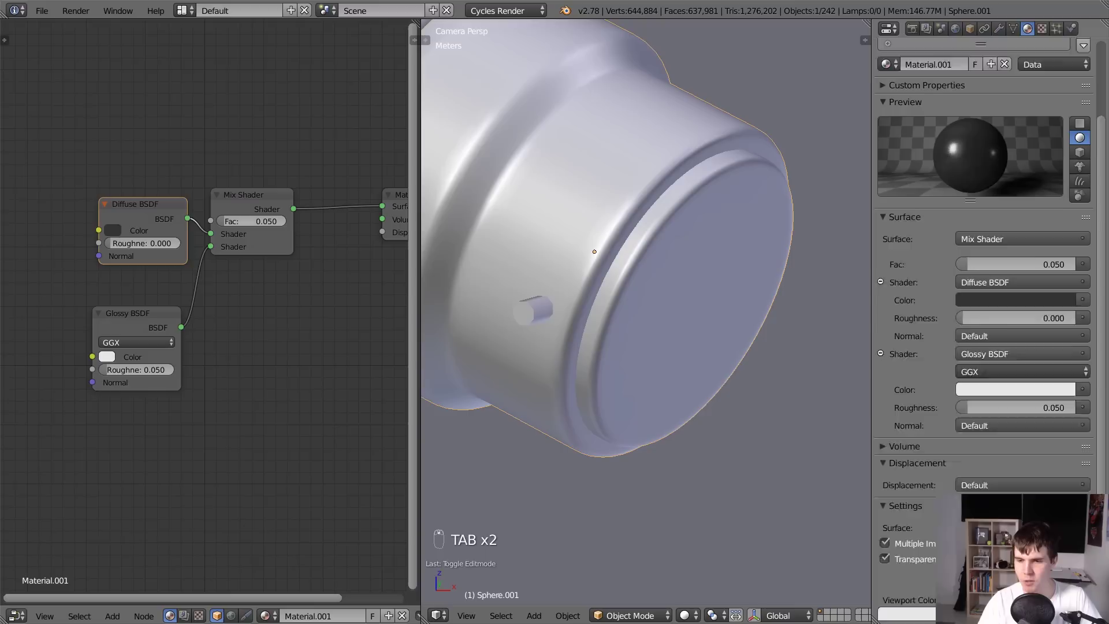
pyautogui.click(904, 568)
pyautogui.moveTo(924, 547); pyautogui.dragTo(894, 546)
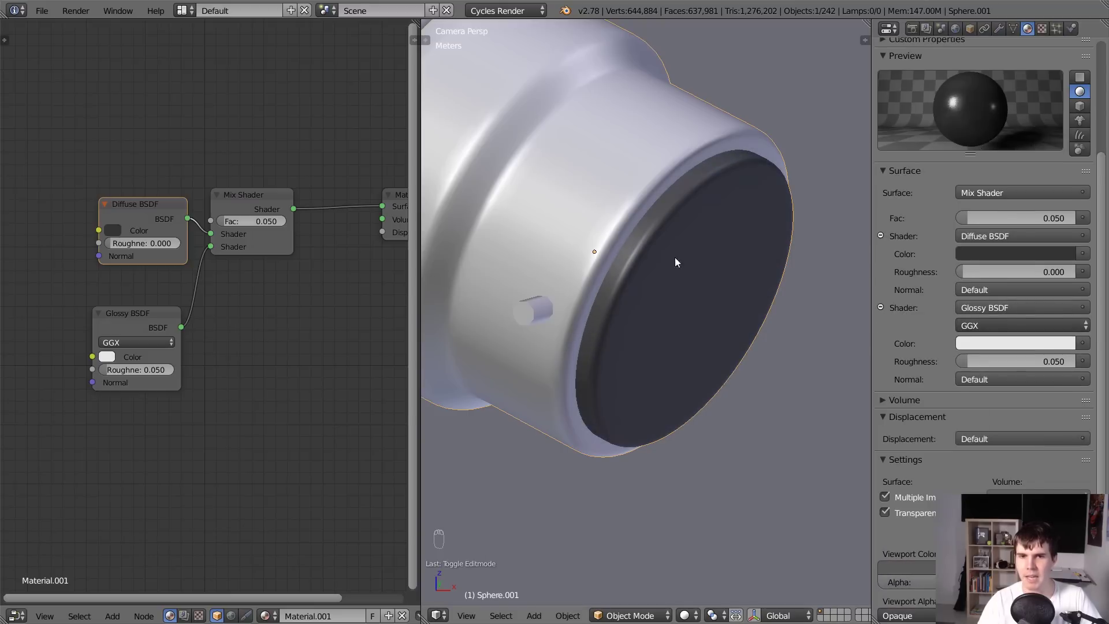
# Check the cap's dark end in solid view and briefly in the rendered viewport preview.
pyautogui.scroll(-8, 675, 258)
pyautogui.scroll(8, 643, 336)
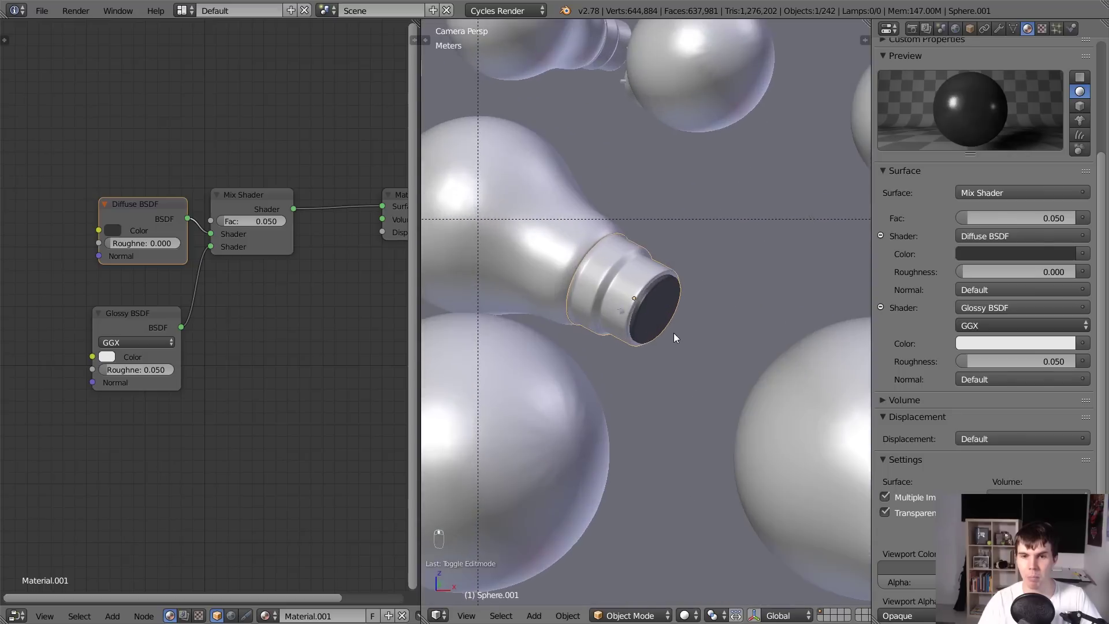
pyautogui.hotkey('shift', 'z')
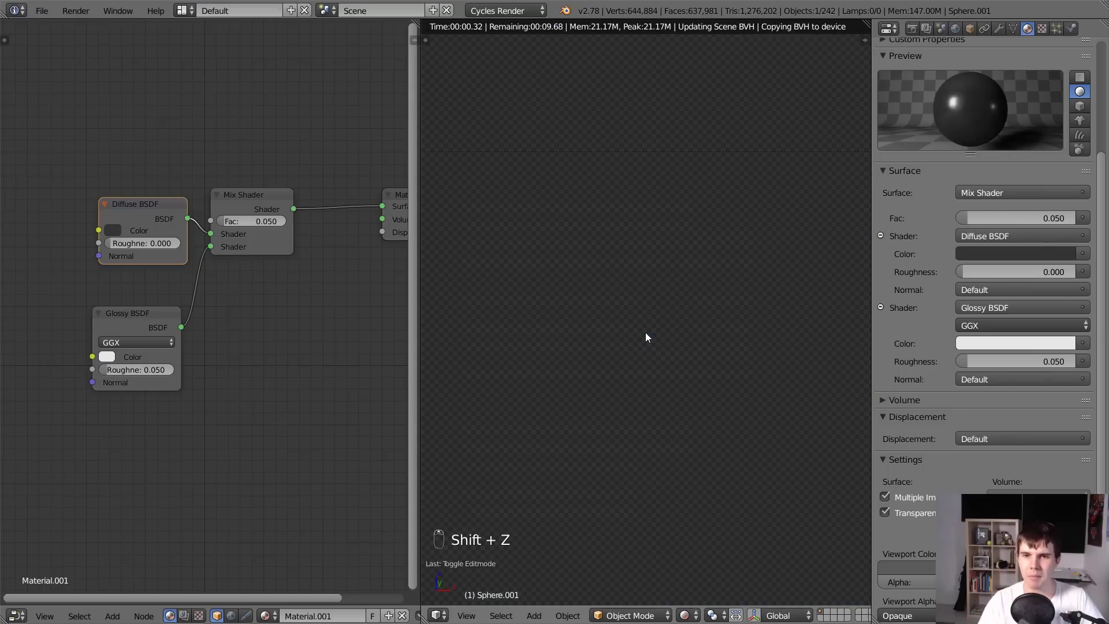
pyautogui.hotkey('shift', 'z')
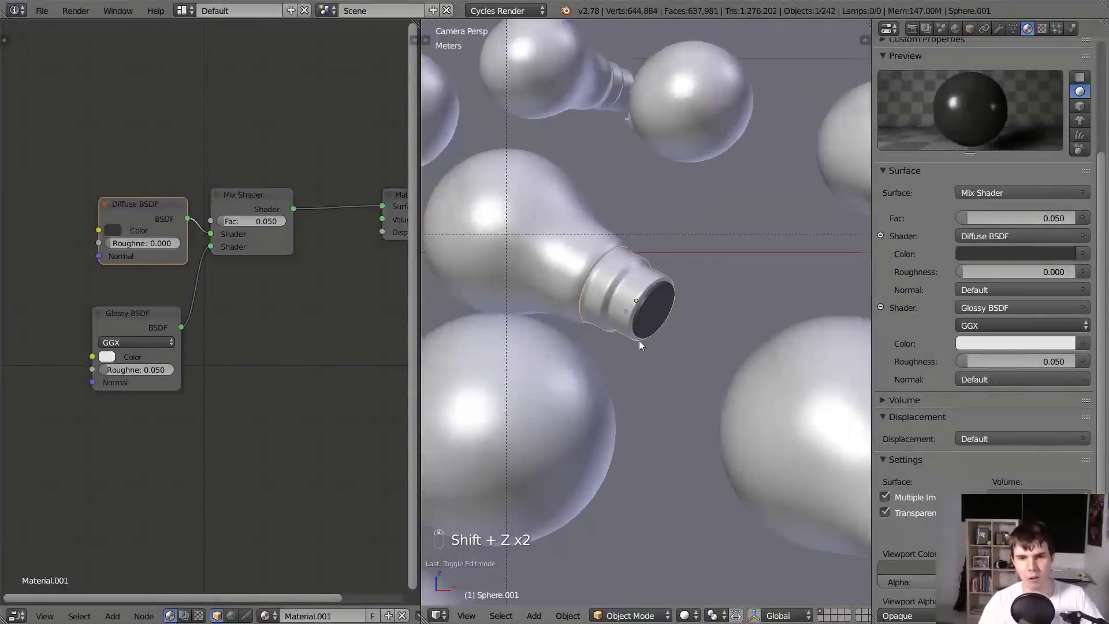
# Remove the Node Editor so the 3D view takes over its area, with the whole camera frame in view.
pyautogui.scroll(-8, 639, 341)
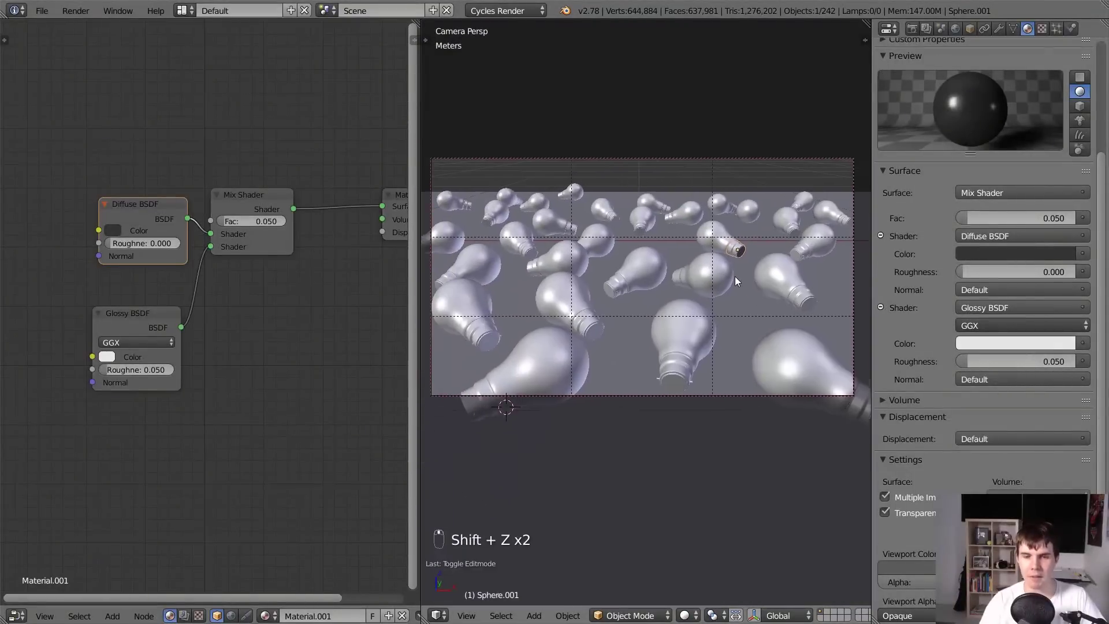
pyautogui.scroll(-2, 736, 278)
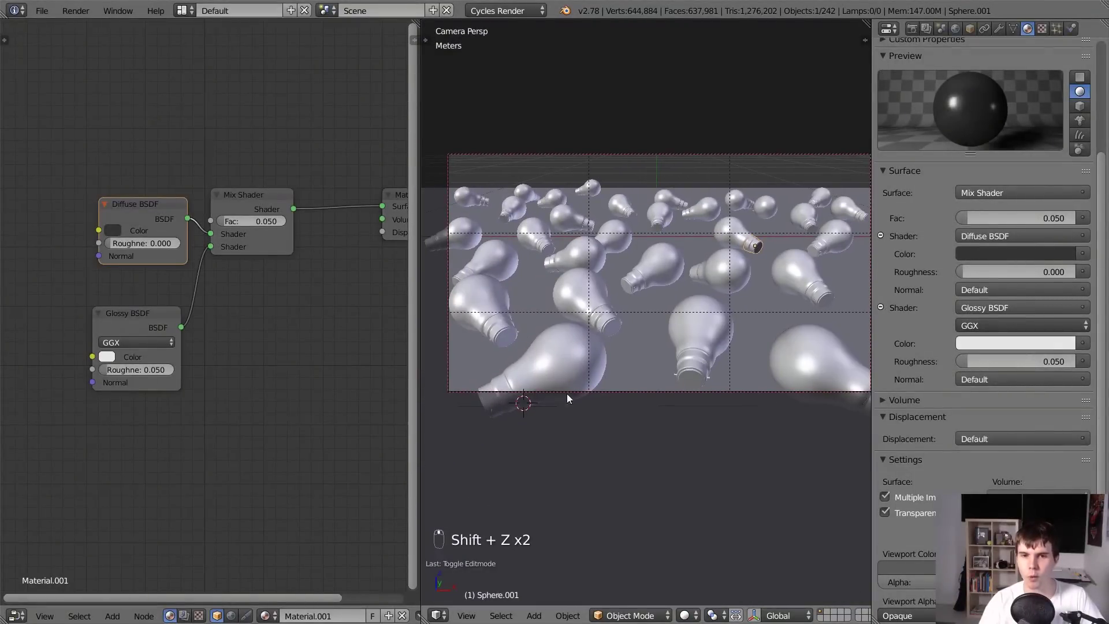
pyautogui.hotkey('shift', 'space')
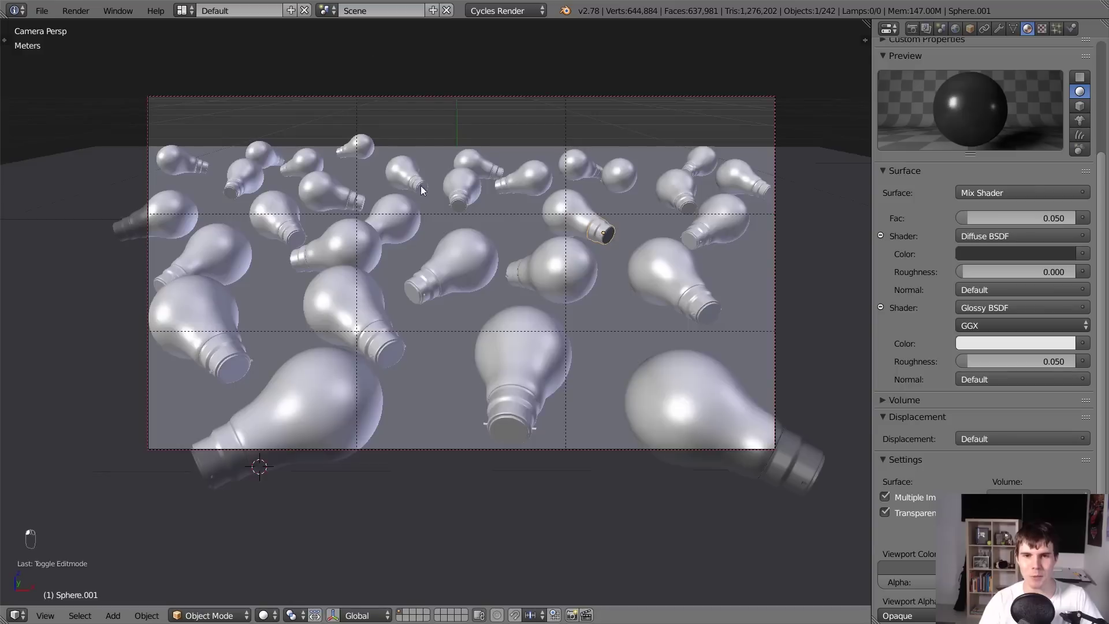
pyautogui.scroll(4, 421, 185)
pyautogui.scroll(-4, 451, 245)
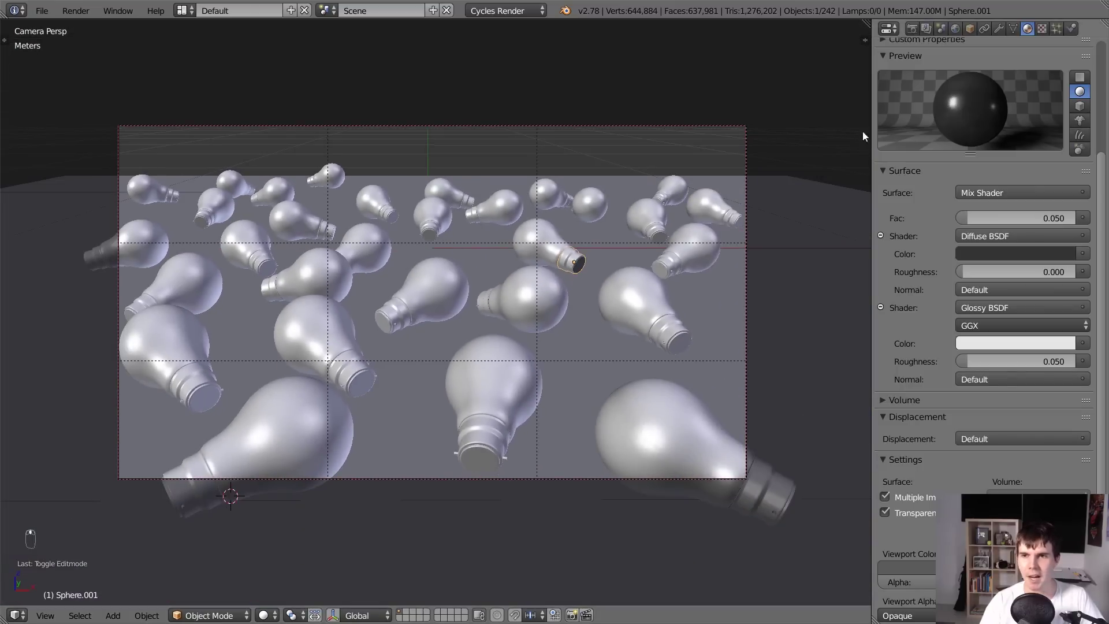
# Try moving one vertex of another bulb's metal cap in Edit Mode to test whether the caps share their mesh.
pyautogui.rightClick(397, 324)
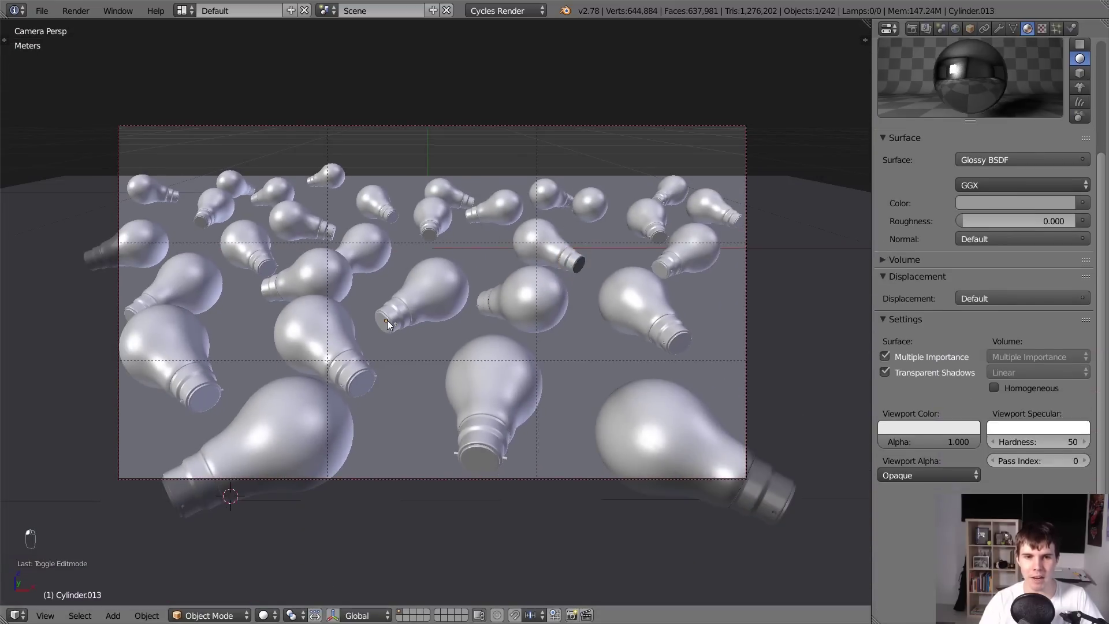
pyautogui.press('Tab')
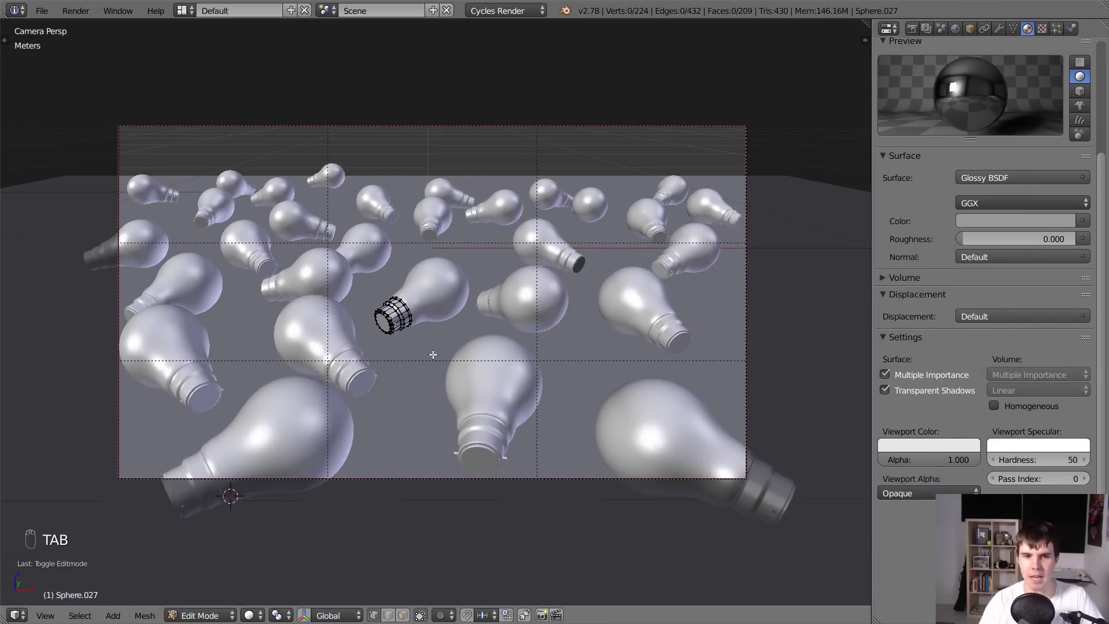
pyautogui.scroll(4, 433, 354)
pyautogui.scroll(-5, 345, 296)
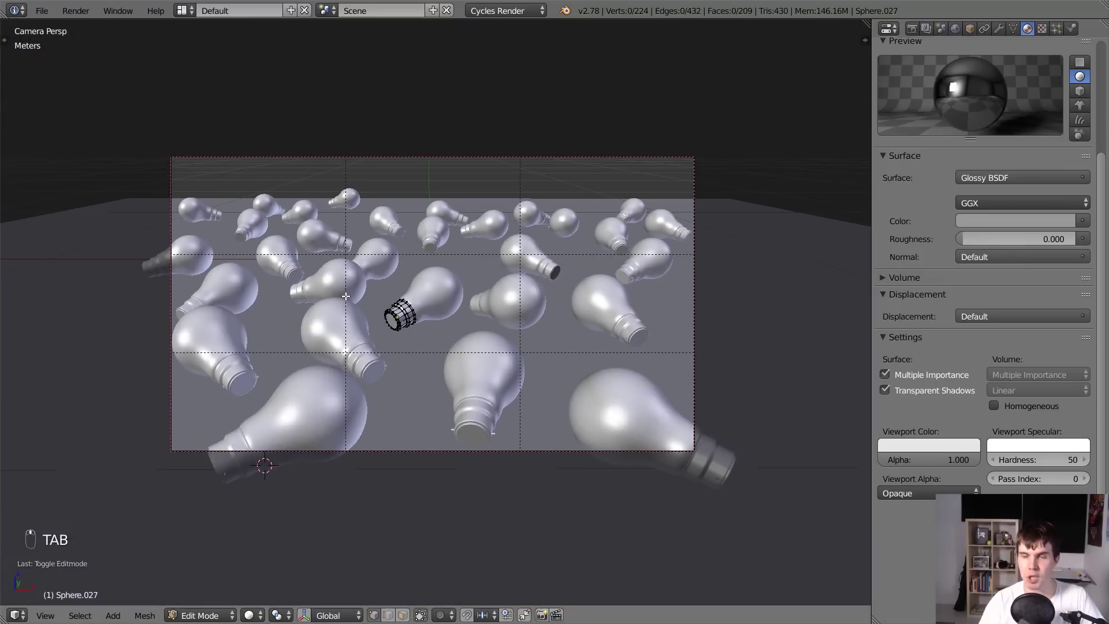
pyautogui.scroll(8, 345, 296)
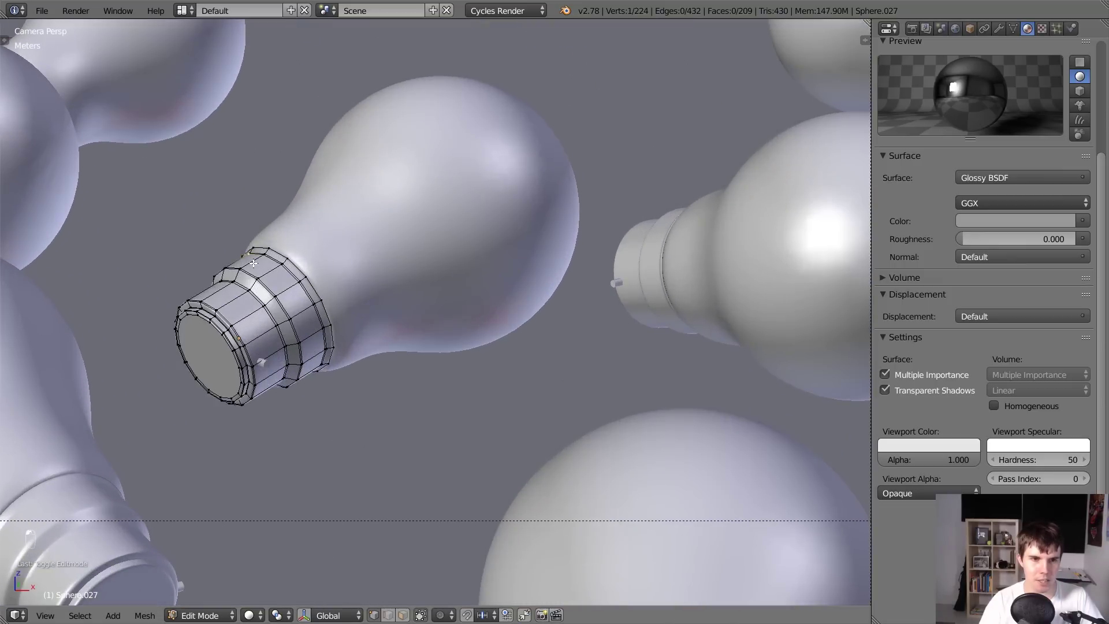
pyautogui.scroll(-10, 252, 263)
pyautogui.press('Tab')
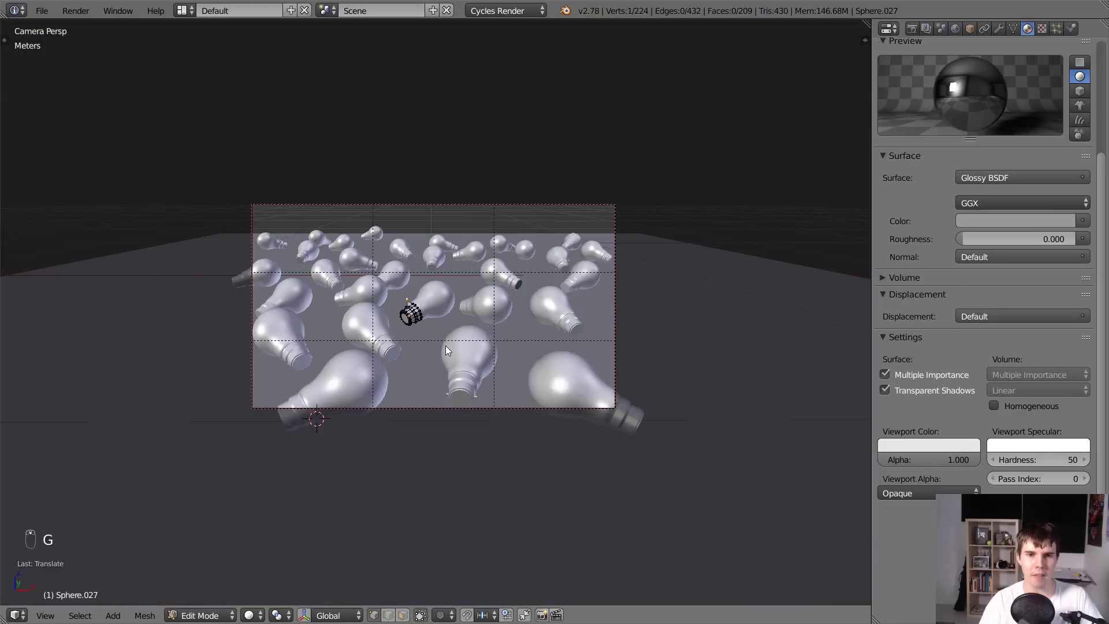
pyautogui.scroll(3, 445, 346)
pyautogui.scroll(2, 452, 353)
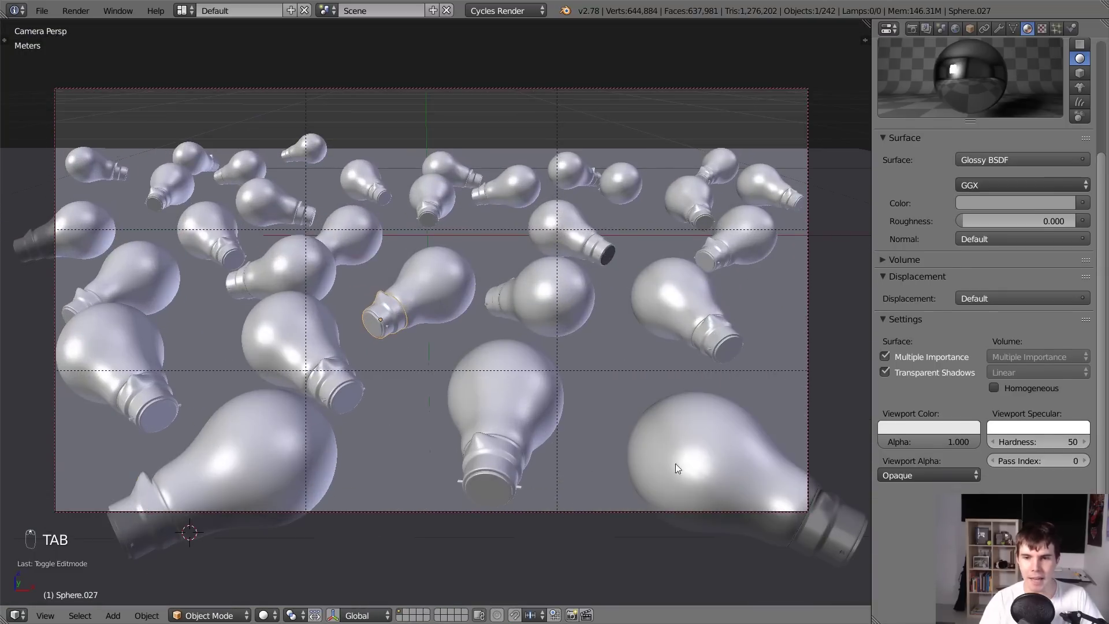
# Undo the vertex move on the metal cap and return to Object Mode.
pyautogui.scroll(3, 482, 313)
pyautogui.hotkey('ctrl', 'z')
pyautogui.hotkey('ctrl', 'z')
pyautogui.hotkey('ctrl', 'z')
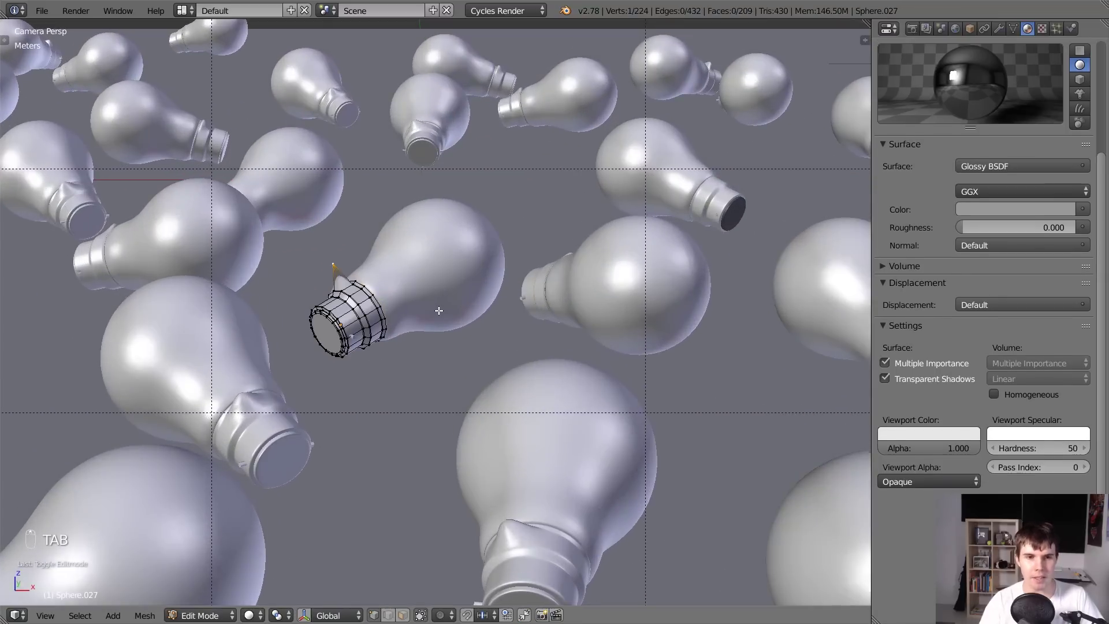
pyautogui.press('Tab')
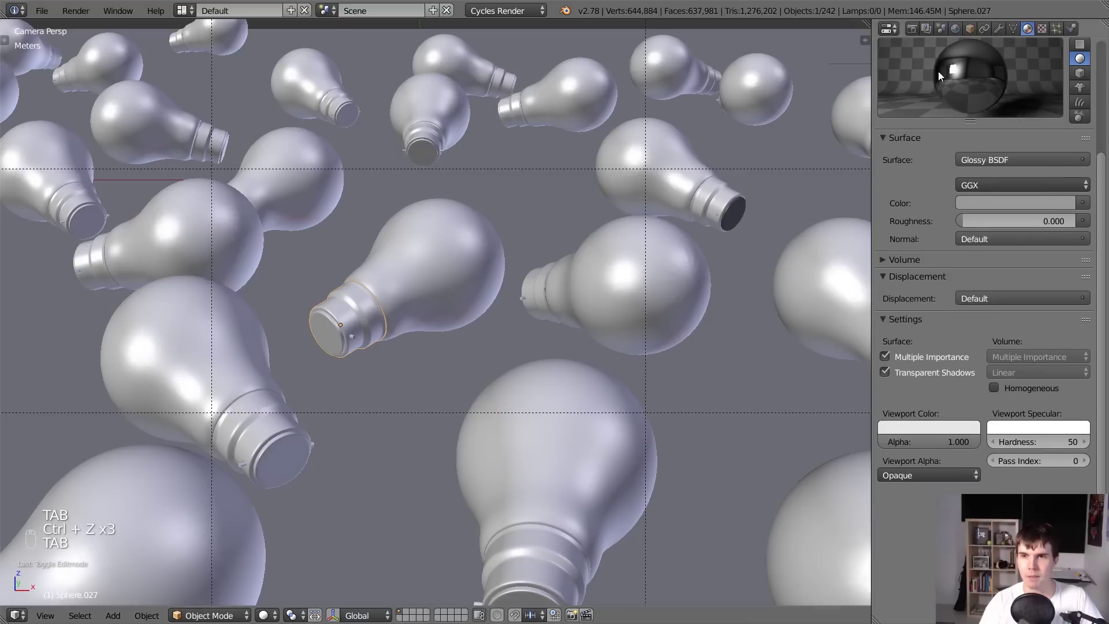
# Show the mesh data settings and compare the mesh data used by the glowing bulb's glass and a neighbouring bulb's glass.
pyautogui.click(1013, 29)
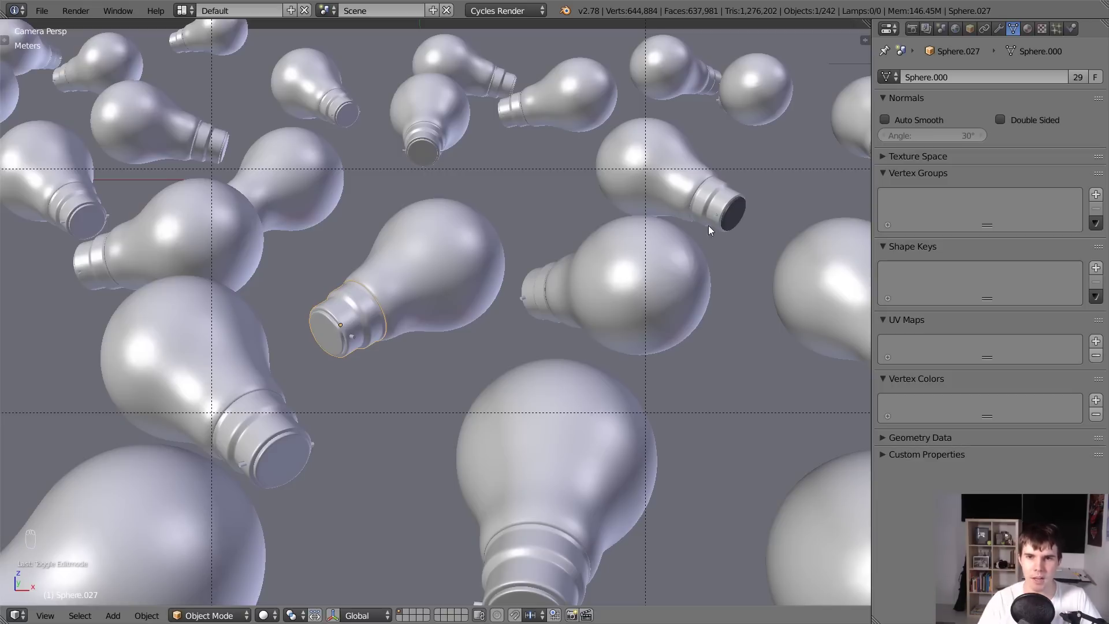
pyautogui.rightClick(706, 191)
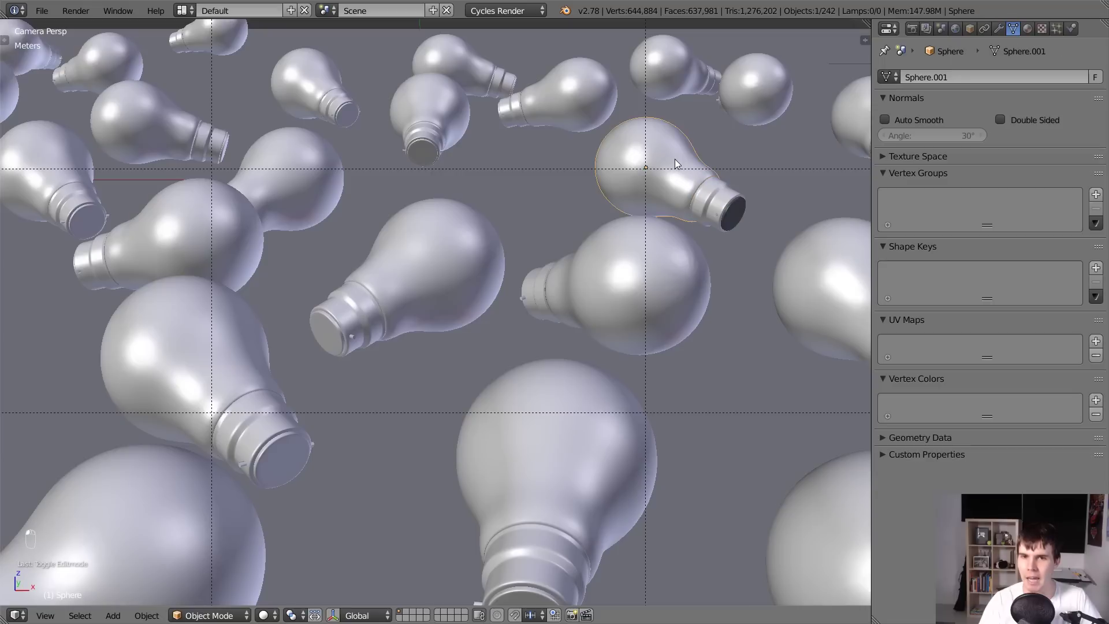
pyautogui.rightClick(467, 284)
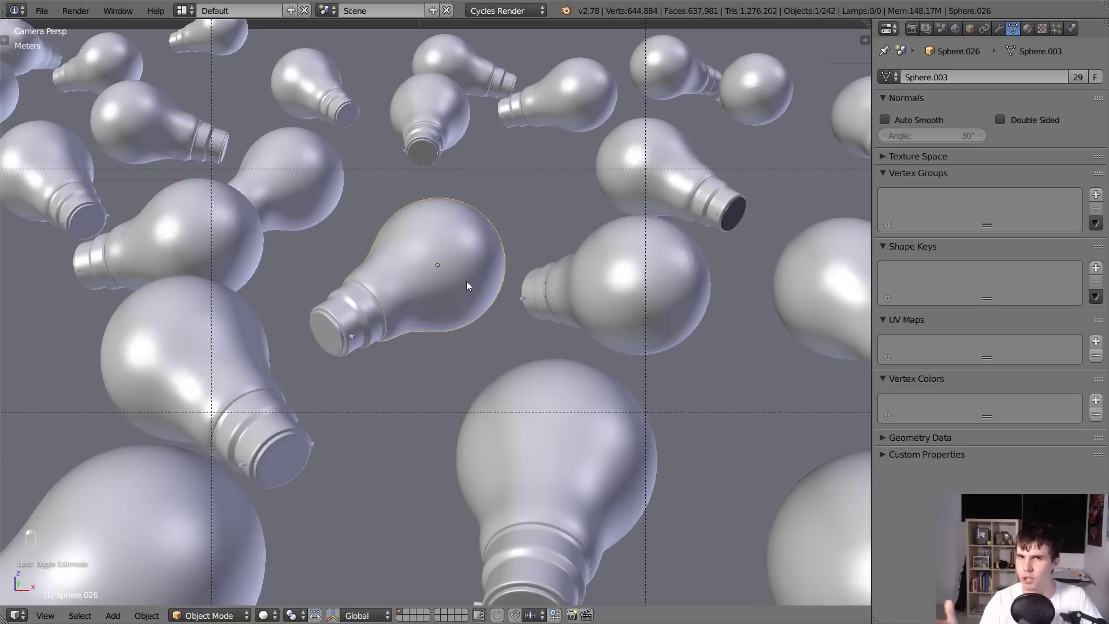
# Link the mesh data of the glowing bulb's metal cap to the cap of the unlit bulb in the middle of the scene.
pyautogui.rightClick(350, 305)
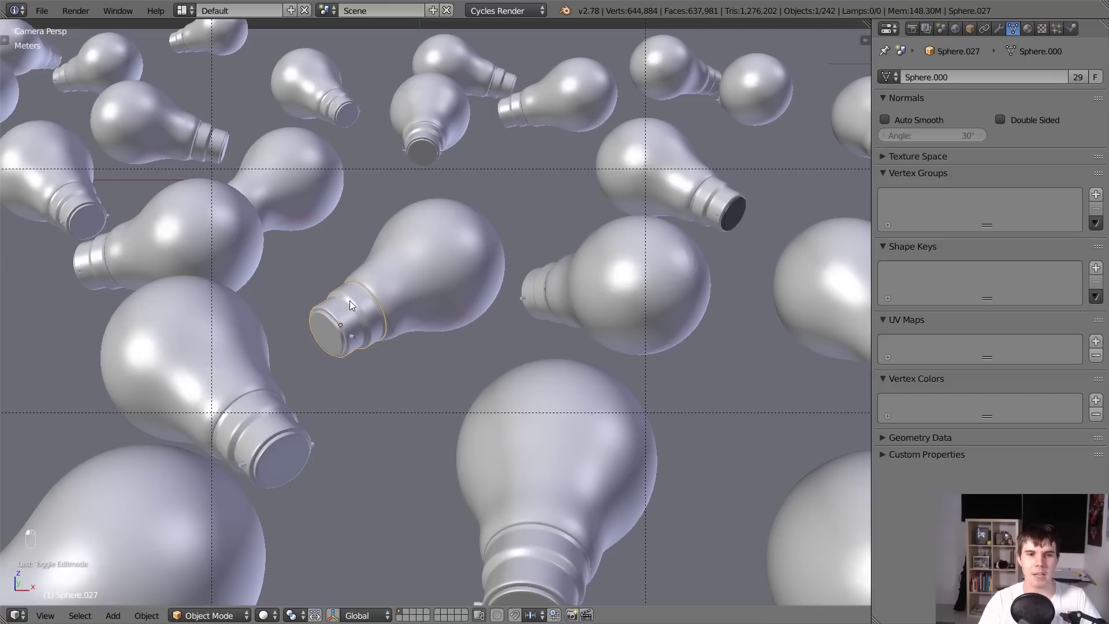
pyautogui.keyDown('shift'); pyautogui.rightClick(713, 194); pyautogui.keyUp('shift')
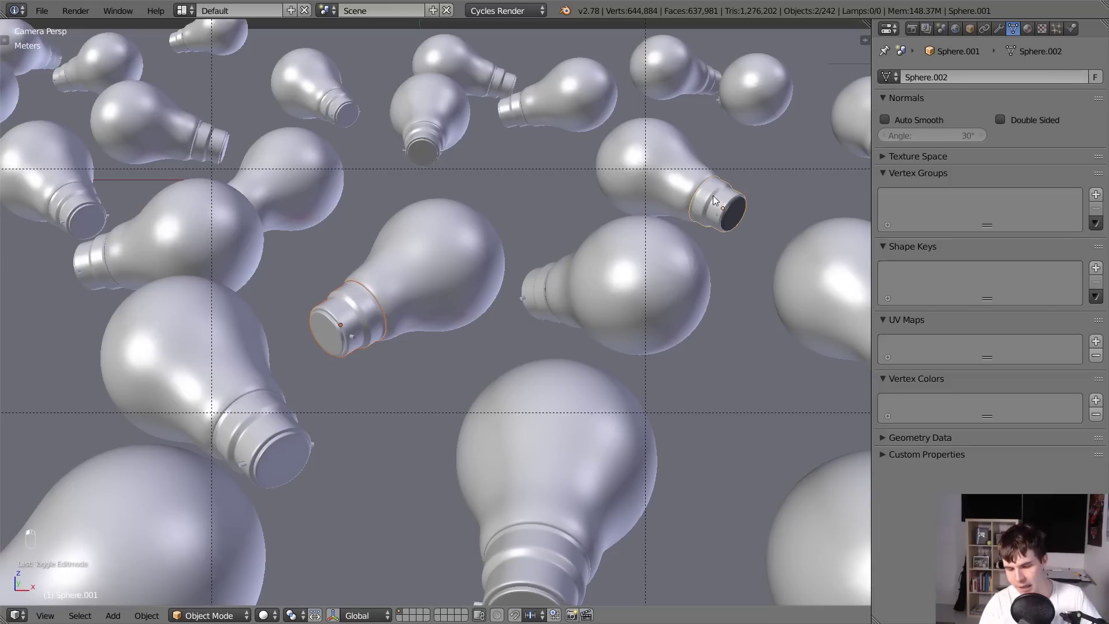
pyautogui.hotkey('ctrl', 'l')
pyautogui.click(712, 186)
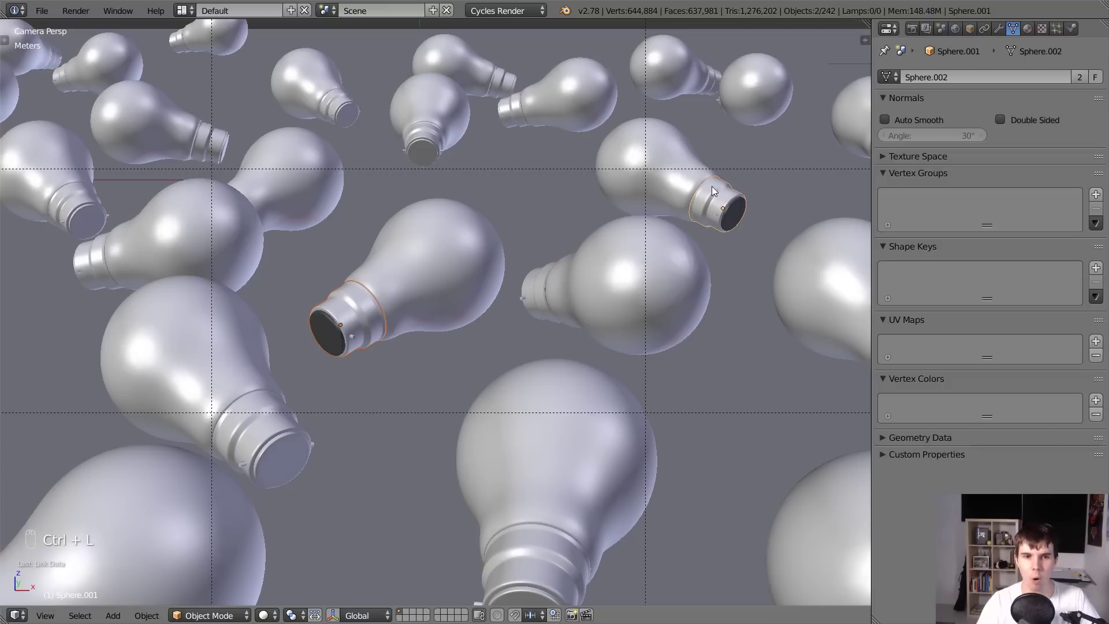
# In a shaded top view, select the metal caps of the eight unlinked bulbs nearest the camera.
pyautogui.press('a')
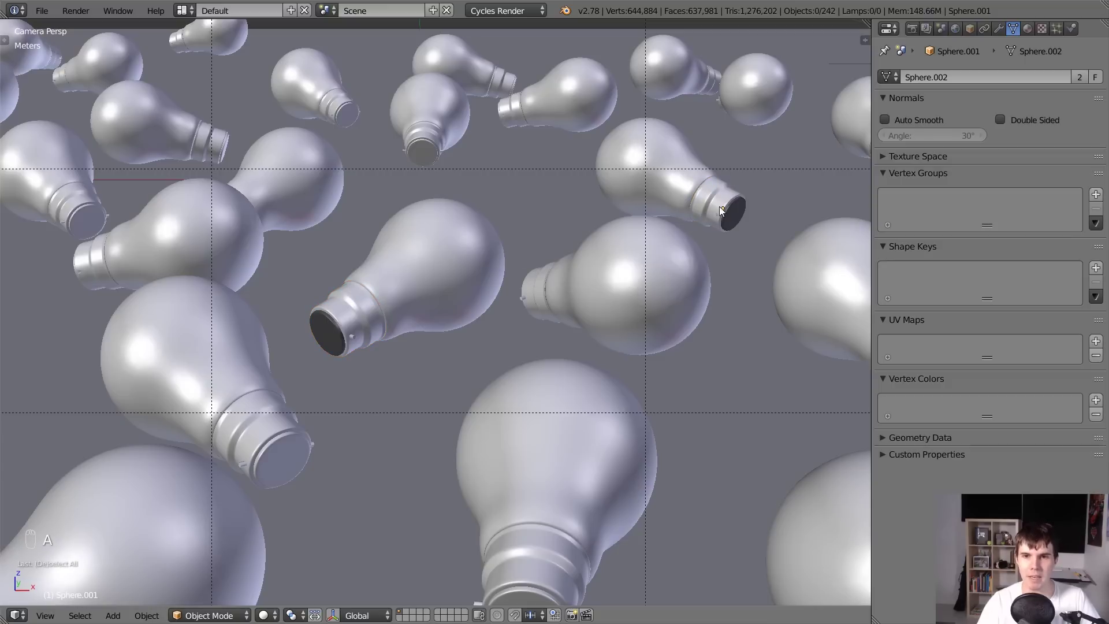
pyautogui.rightClick(320, 306)
pyautogui.scroll(-5, 320, 306)
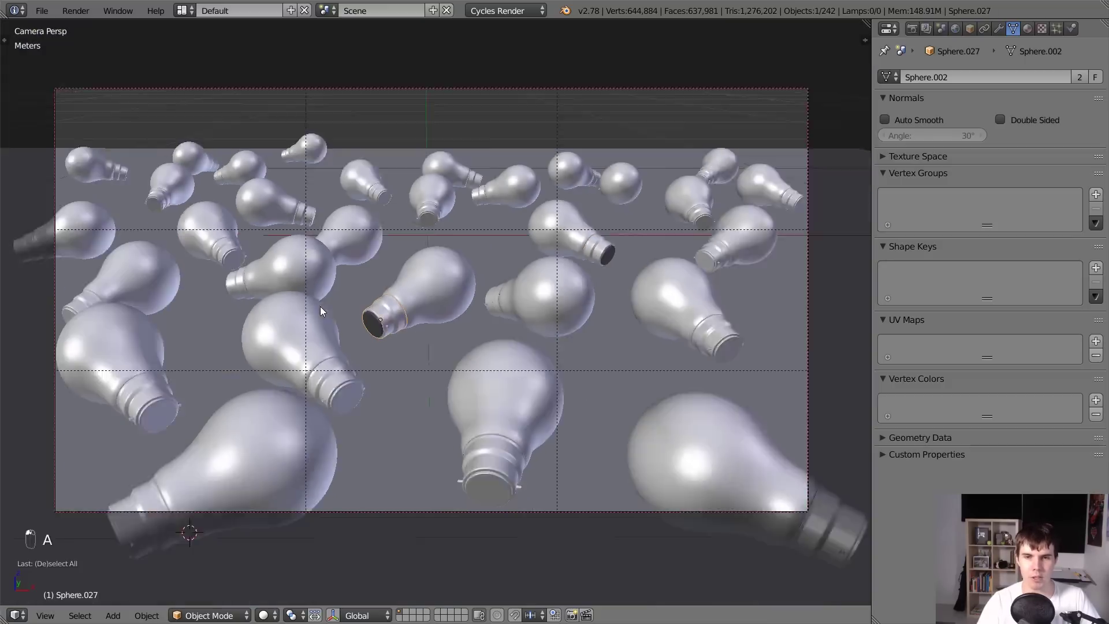
pyautogui.press('KP_7')
pyautogui.press('z')
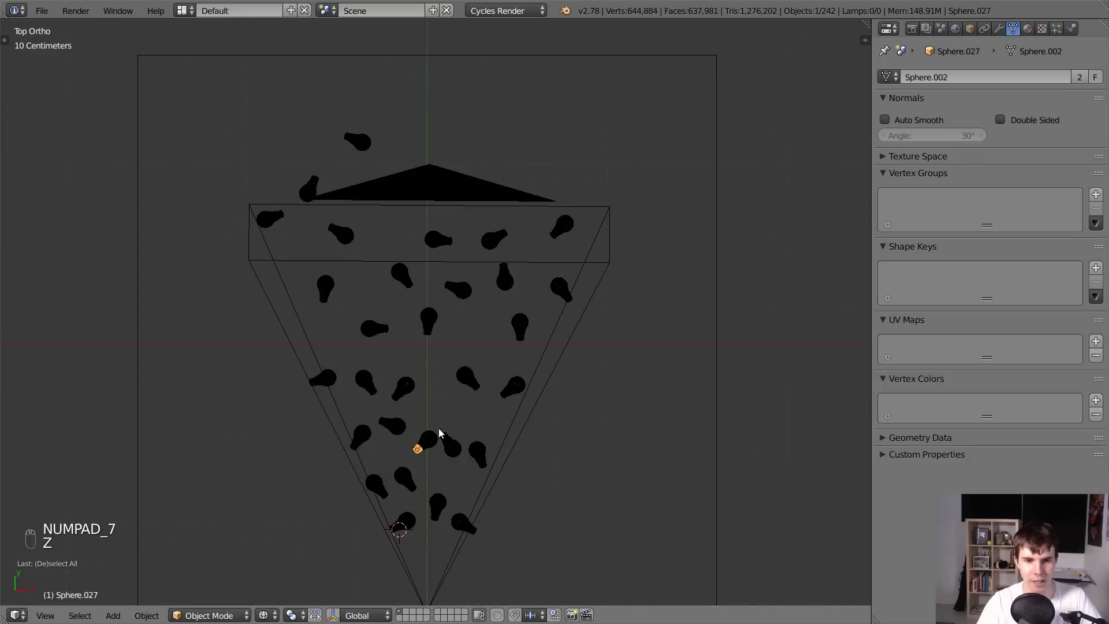
pyautogui.scroll(4, 470, 237)
pyautogui.press('z')
pyautogui.rightClick(396, 379)
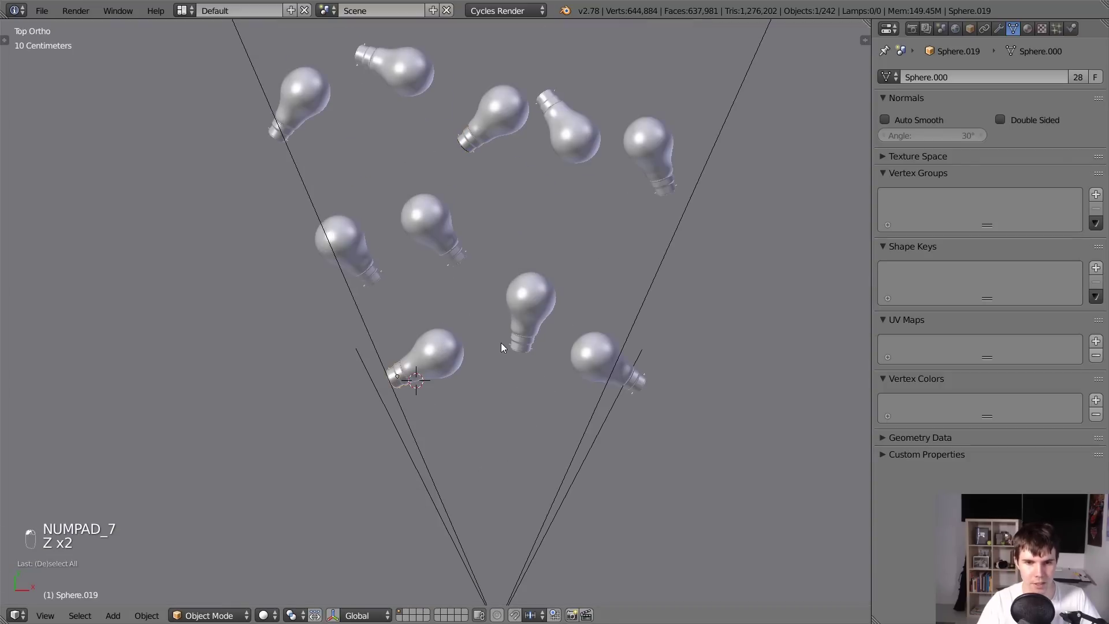
pyautogui.keyDown('shift'); pyautogui.rightClick(520, 344); pyautogui.keyUp('shift')
pyautogui.keyDown('shift'); pyautogui.rightClick(644, 383); pyautogui.keyUp('shift')
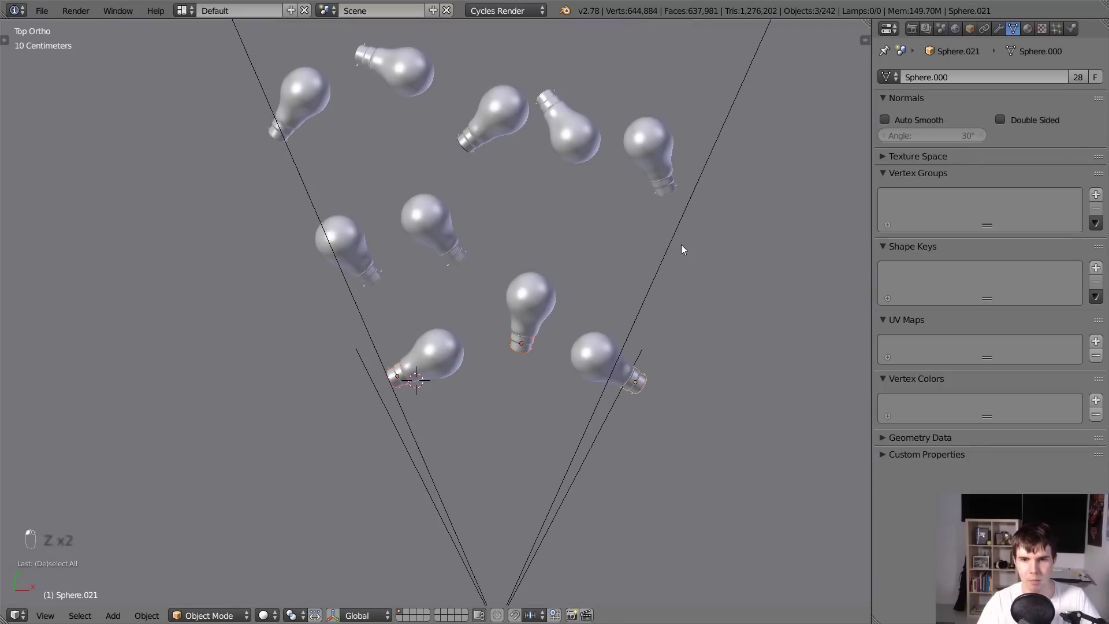
pyautogui.keyDown('shift'); pyautogui.rightClick(666, 193); pyautogui.keyUp('shift')
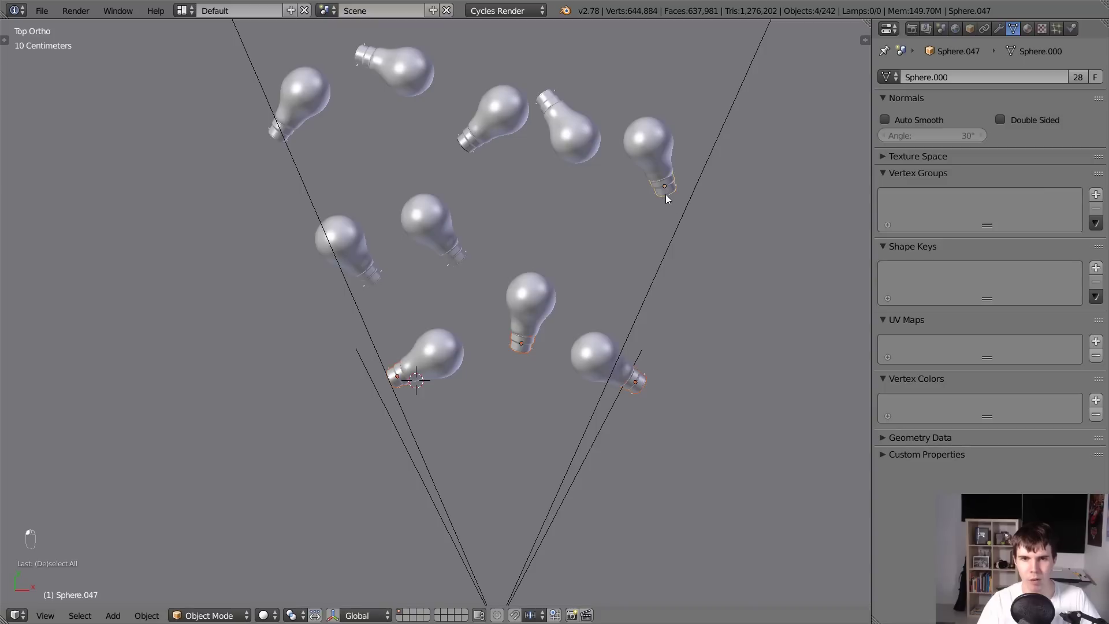
pyautogui.keyDown('shift'); pyautogui.rightClick(544, 93); pyautogui.keyUp('shift')
pyautogui.keyDown('shift'); pyautogui.rightClick(451, 260); pyautogui.keyUp('shift')
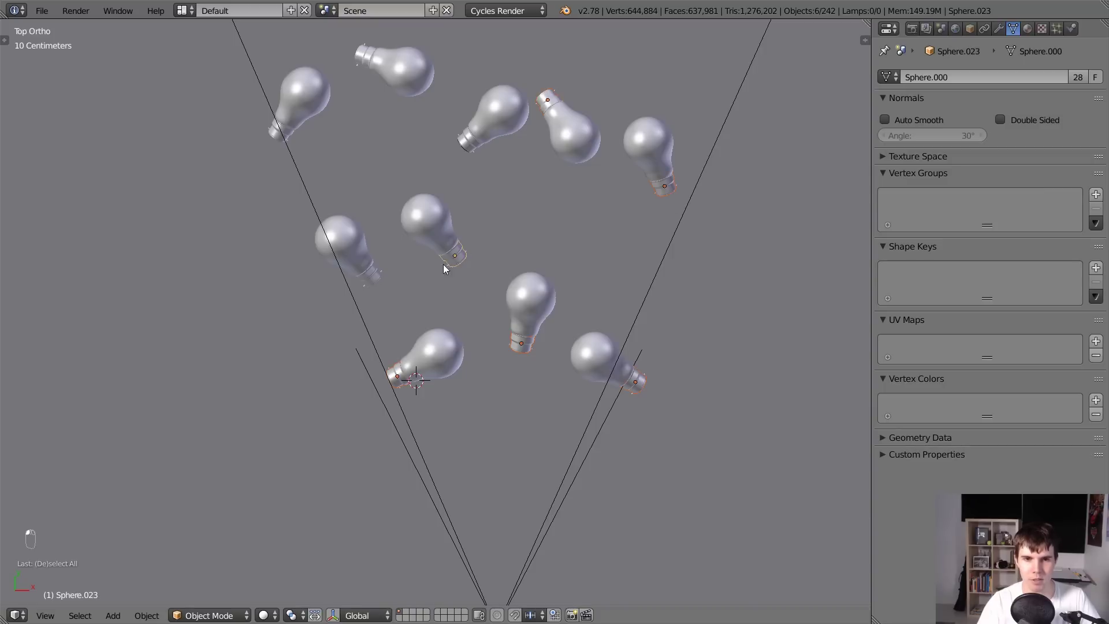
pyautogui.keyDown('shift'); pyautogui.rightClick(365, 278); pyautogui.keyUp('shift')
pyautogui.keyDown('shift'); pyautogui.rightClick(277, 138); pyautogui.keyUp('shift')
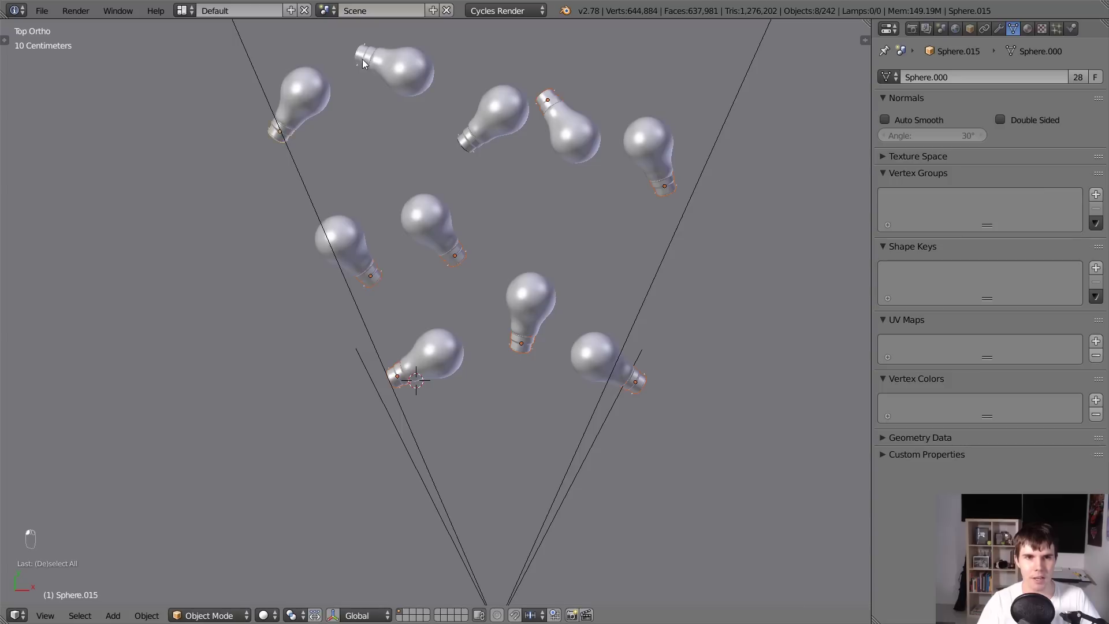
# Add the caps of the six unlinked bulbs in the middle-left part of the camera's field to the selection.
pyautogui.keyDown('shift'); pyautogui.moveTo(362, 58); pyautogui.dragTo(439, 297, button='middle'); pyautogui.keyUp('shift')
pyautogui.keyDown('shift'); pyautogui.rightClick(440, 297); pyautogui.keyUp('shift')
pyautogui.keyDown('shift'); pyautogui.rightClick(482, 226); pyautogui.keyUp('shift')
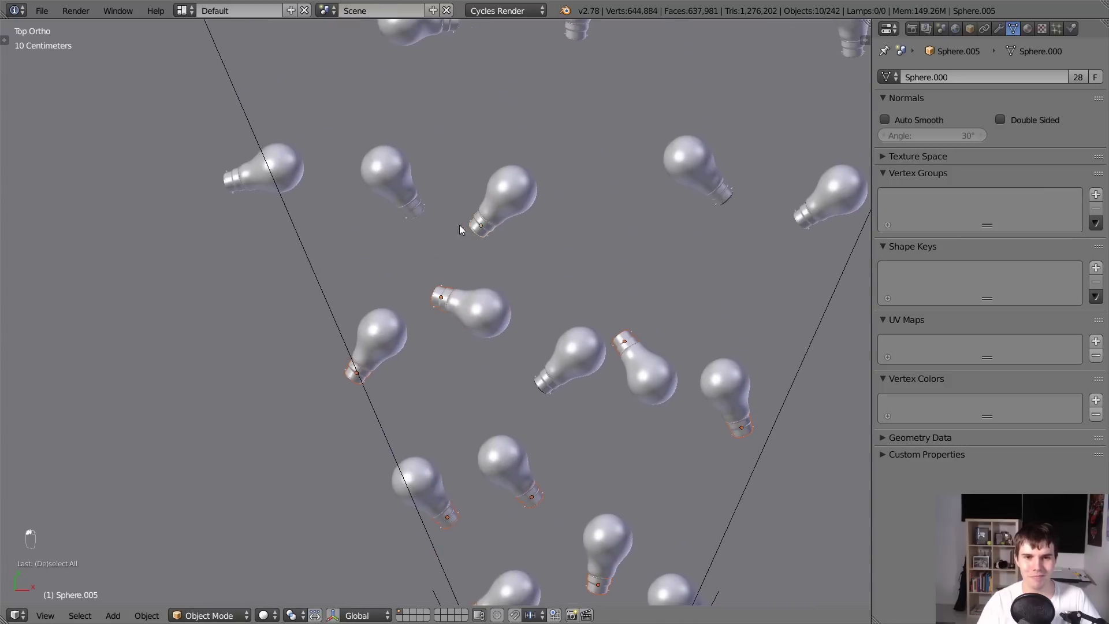
pyautogui.keyDown('shift'); pyautogui.rightClick(414, 211); pyautogui.keyUp('shift')
pyautogui.keyDown('shift'); pyautogui.rightClick(231, 181); pyautogui.keyUp('shift')
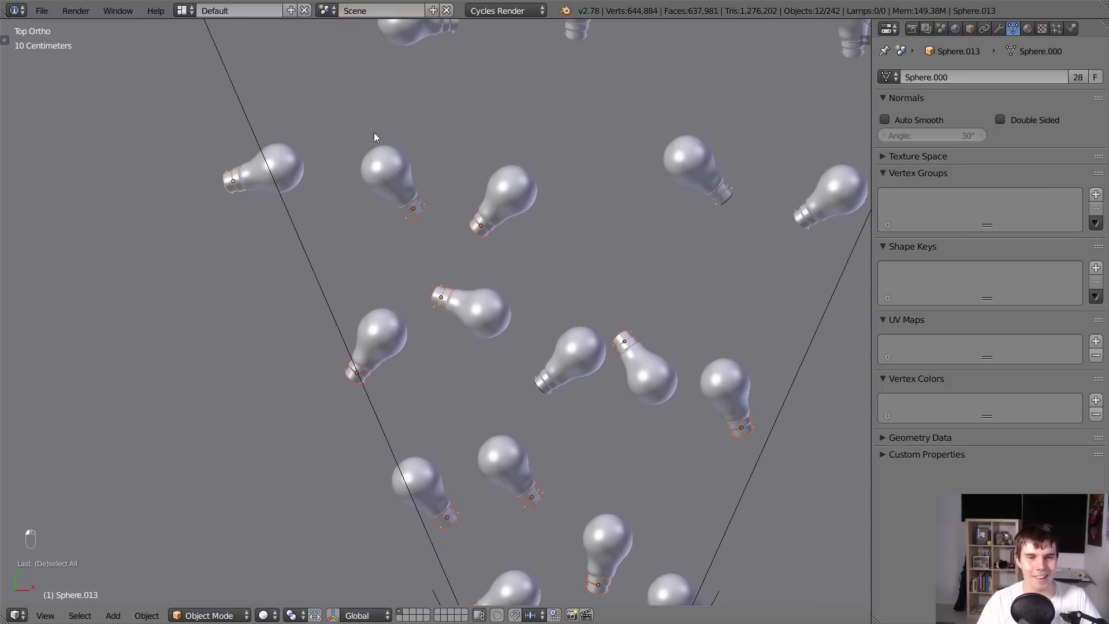
pyautogui.keyDown('shift'); pyautogui.moveTo(375, 137); pyautogui.dragTo(485, 230, button='middle'); pyautogui.keyUp('shift')
pyautogui.keyDown('shift'); pyautogui.rightClick(500, 174); pyautogui.keyUp('shift')
pyautogui.keyDown('shift'); pyautogui.rightClick(620, 185); pyautogui.keyUp('shift')
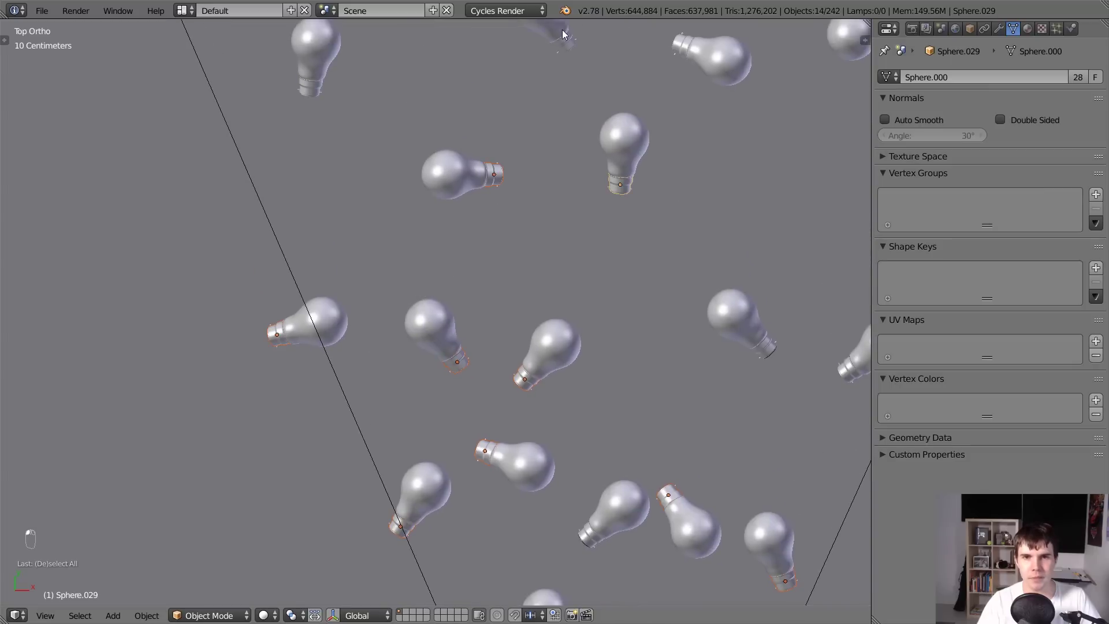
# Extend the selection with the caps of the bulbs in the far-left area, including those beyond the camera's field.
pyautogui.keyDown('shift'); pyautogui.moveTo(563, 29); pyautogui.dragTo(538, 207, button='middle'); pyautogui.keyUp('shift')
pyautogui.keyDown('shift'); pyautogui.rightClick(294, 250); pyautogui.keyUp('shift')
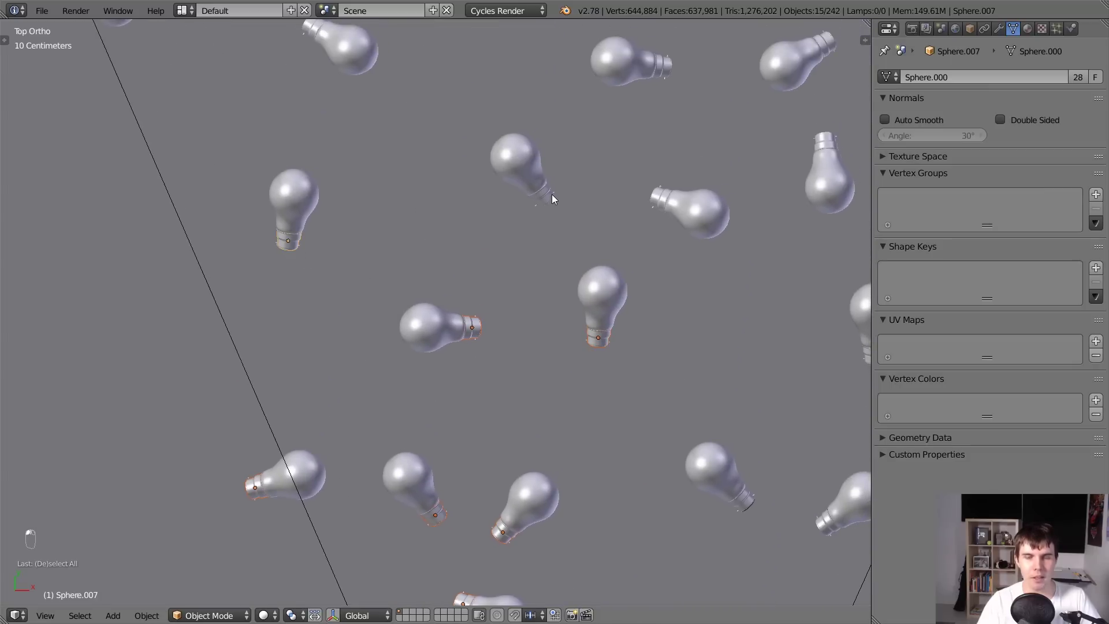
pyautogui.keyDown('shift'); pyautogui.moveTo(338, 62); pyautogui.dragTo(372, 194, button='middle'); pyautogui.keyUp('shift')
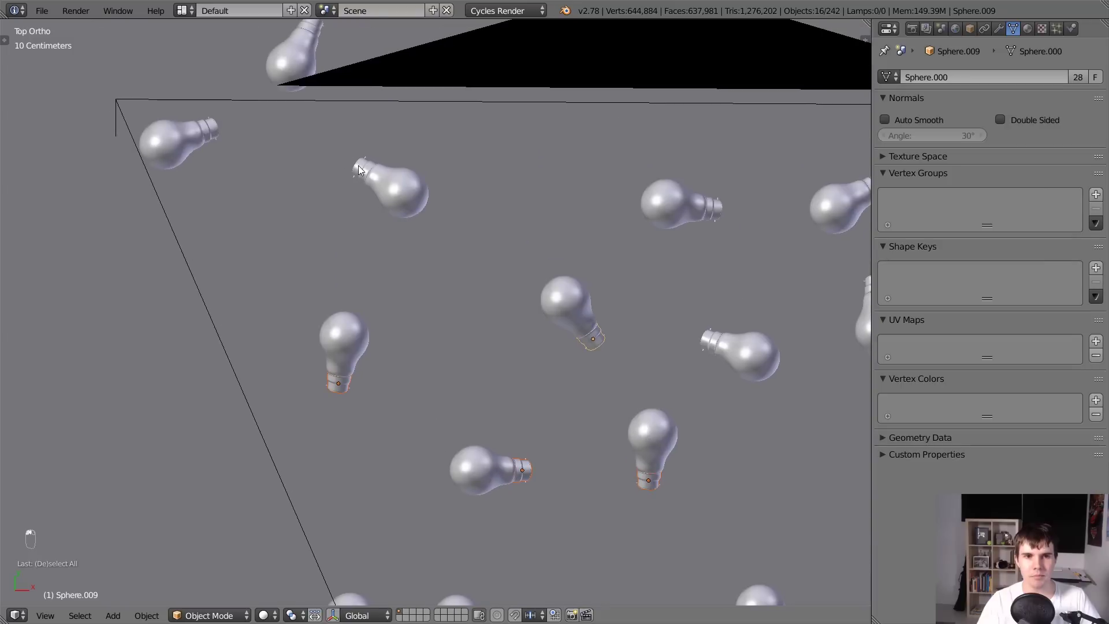
pyautogui.keyDown('shift'); pyautogui.rightClick(358, 169); pyautogui.keyUp('shift')
pyautogui.keyDown('shift'); pyautogui.rightClick(219, 130); pyautogui.keyUp('shift')
pyautogui.keyDown('shift'); pyautogui.moveTo(289, 82); pyautogui.dragTo(295, 158, button='middle'); pyautogui.keyUp('shift')
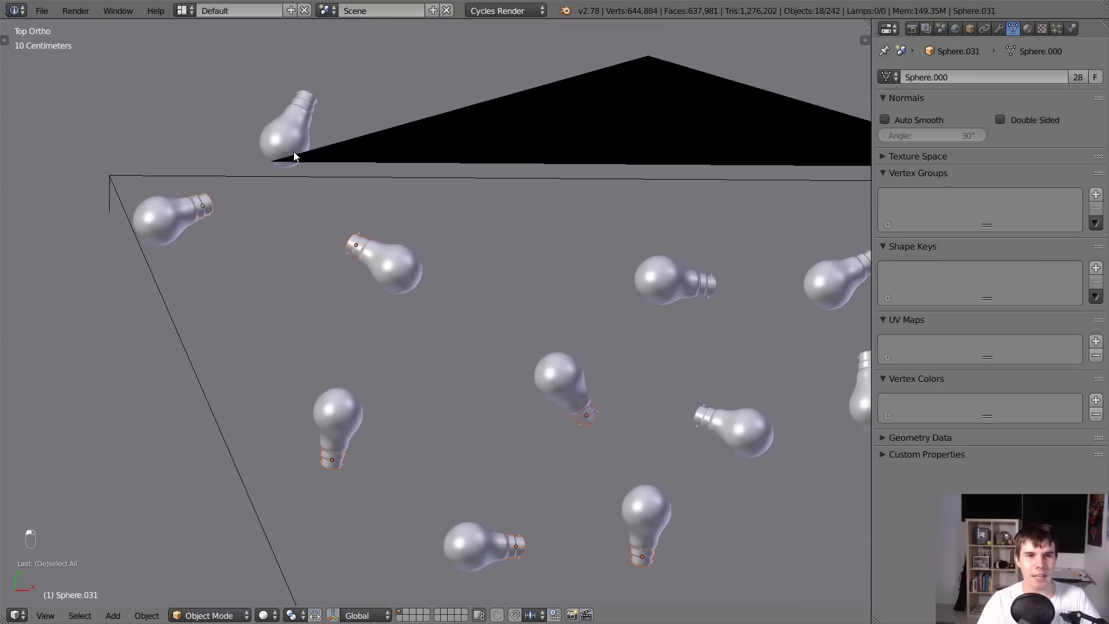
pyautogui.keyDown('shift'); pyautogui.rightClick(310, 99); pyautogui.keyUp('shift')
pyautogui.keyDown('shift'); pyautogui.moveTo(310, 99); pyautogui.dragTo(425, 435, button='middle'); pyautogui.keyUp('shift')
# Extend the selection with the caps of the bulbs in the far-right area of the camera's field.
pyautogui.keyDown('shift'); pyautogui.rightClick(590, 303); pyautogui.keyUp('shift')
pyautogui.keyDown('shift'); pyautogui.rightClick(589, 545); pyautogui.keyUp('shift')
pyautogui.keyDown('shift'); pyautogui.moveTo(582, 483); pyautogui.dragTo(376, 197, button='middle'); pyautogui.keyUp('shift')
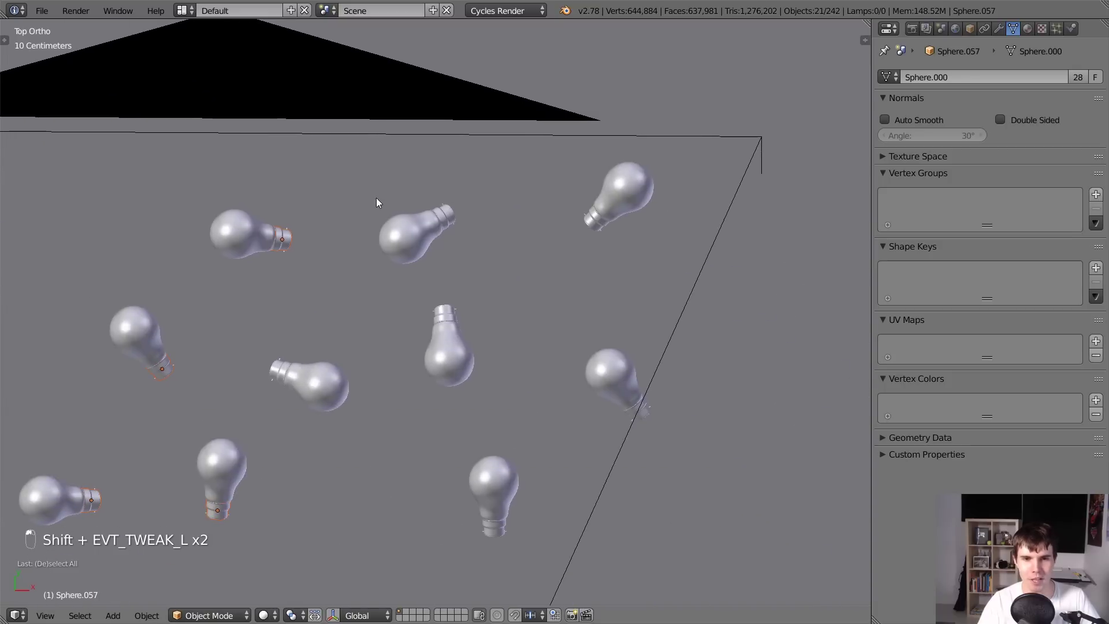
pyautogui.keyDown('shift'); pyautogui.rightClick(599, 223); pyautogui.keyUp('shift')
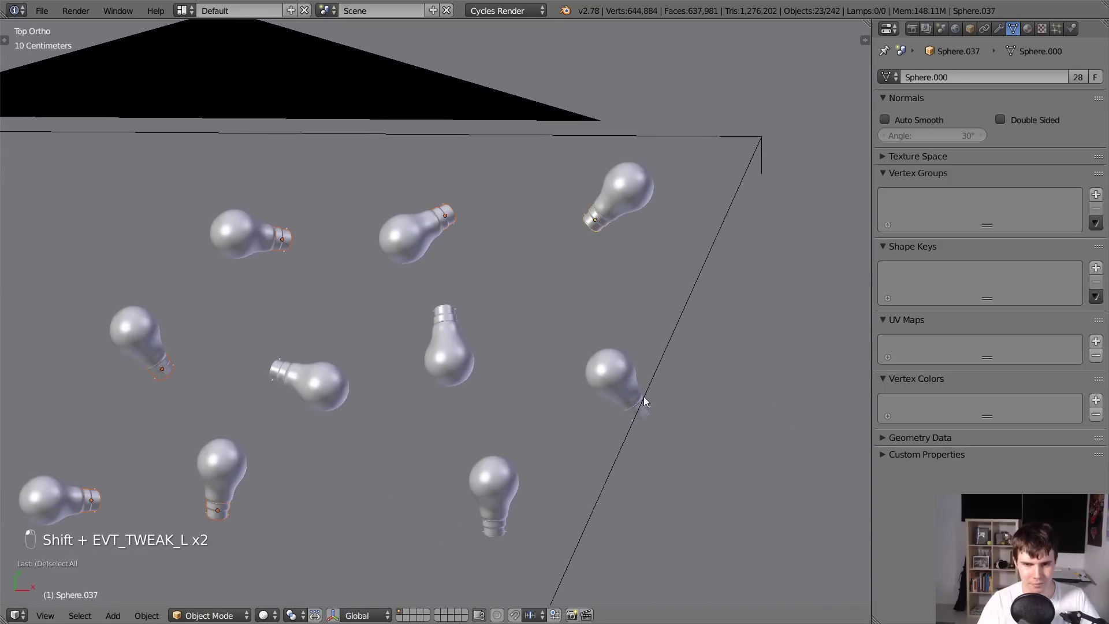
pyautogui.keyDown('shift'); pyautogui.rightClick(648, 415); pyautogui.keyUp('shift')
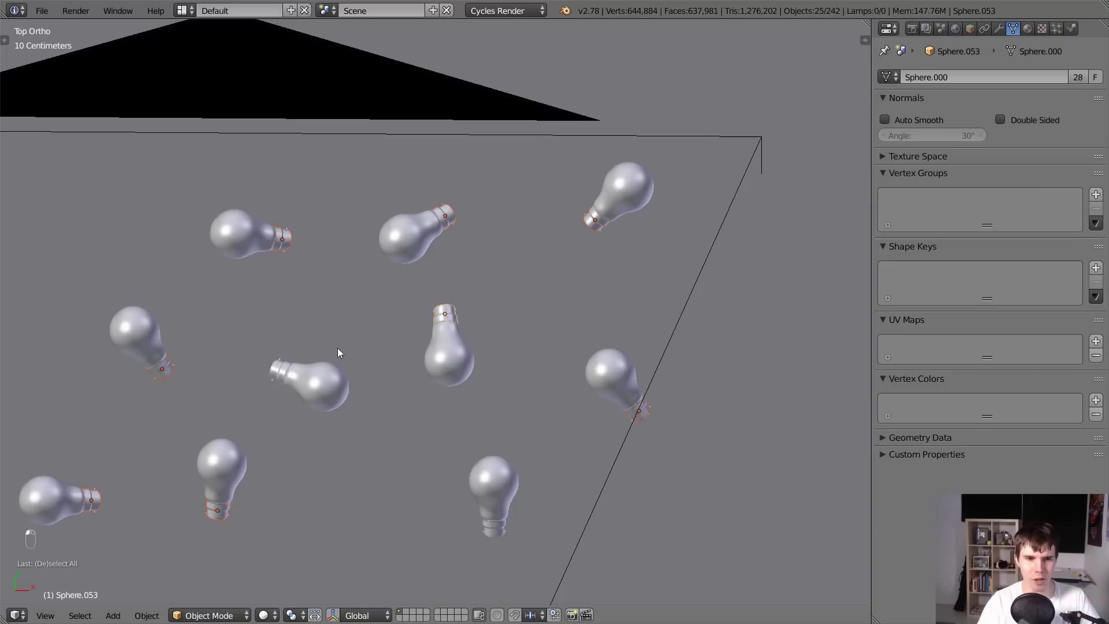
pyautogui.keyDown('shift'); pyautogui.rightClick(278, 371); pyautogui.keyUp('shift')
pyautogui.keyDown('shift'); pyautogui.moveTo(486, 415); pyautogui.dragTo(650, 148, button='middle'); pyautogui.keyUp('shift')
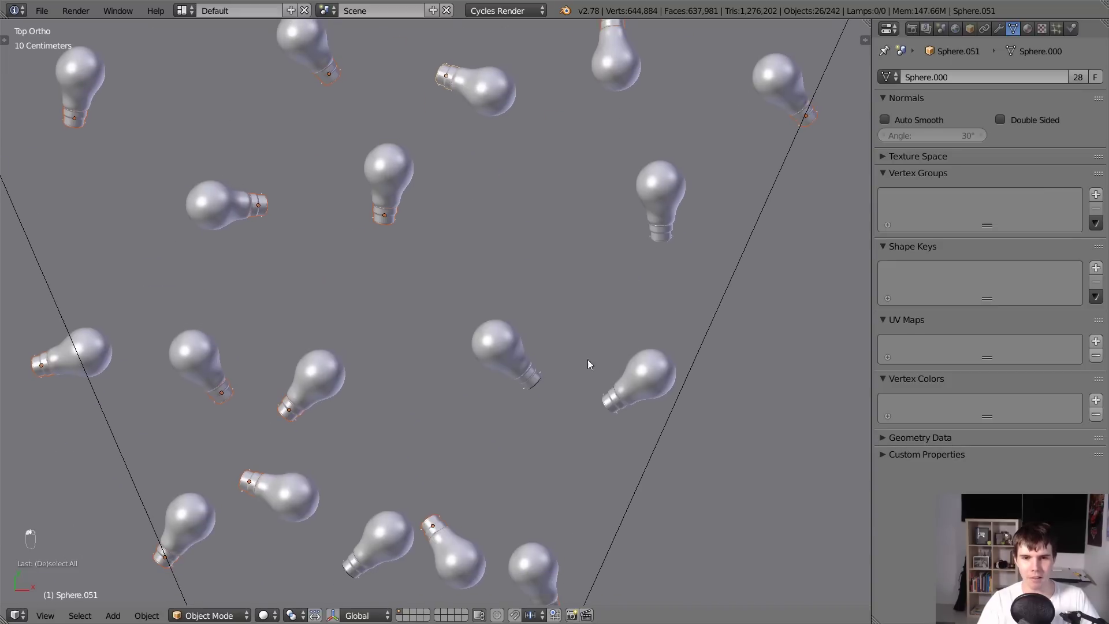
# Add the caps of the two remaining unlinked bulbs near the right edge of the camera's field to the selection.
pyautogui.keyDown('shift'); pyautogui.rightClick(657, 231); pyautogui.keyUp('shift')
pyautogui.moveTo(657, 231)
pyautogui.mouseDown(button='middle')
pyautogui.moveTo(684, 252)
pyautogui.moveTo(670, 232)
pyautogui.mouseUp(button='middle')
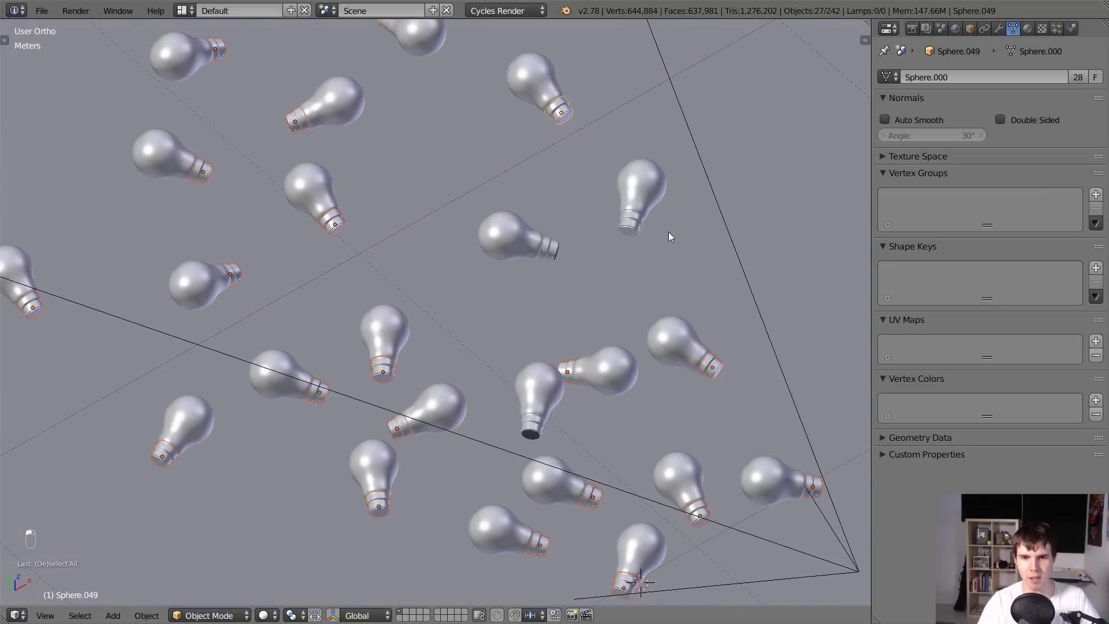
pyautogui.keyDown('shift'); pyautogui.rightClick(636, 232); pyautogui.keyUp('shift')
pyautogui.moveTo(655, 319); pyautogui.dragTo(532, 310, button='middle')
pyautogui.scroll(-4, 594, 257)
pyautogui.scroll(9, 567, 244)
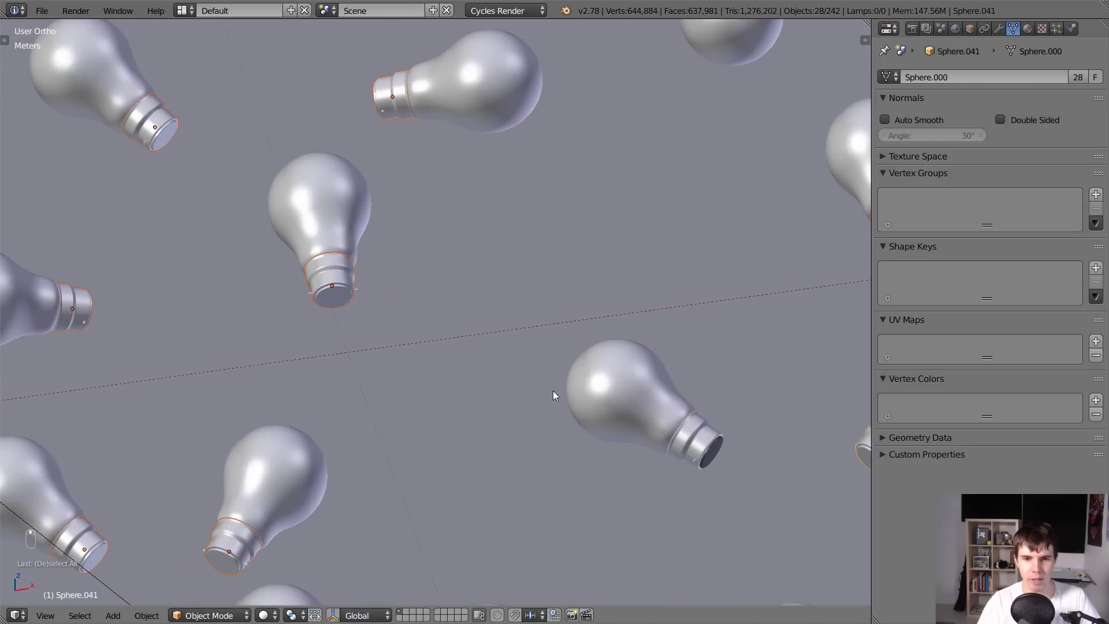
# Make the dark-ended cap Sphere.001 the active object, link its object data to all selected caps, and deselect everything.
pyautogui.keyDown('shift'); pyautogui.rightClick(711, 438); pyautogui.keyUp('shift')
pyautogui.scroll(-8, 595, 432)
pyautogui.moveTo(588, 431)
pyautogui.mouseDown(button='middle')
pyautogui.moveTo(527, 435)
pyautogui.moveTo(473, 417)
pyautogui.moveTo(525, 403)
pyautogui.moveTo(579, 417)
pyautogui.mouseUp(button='middle')
pyautogui.press('z')
pyautogui.press('z')
pyautogui.scroll(8, 579, 417)
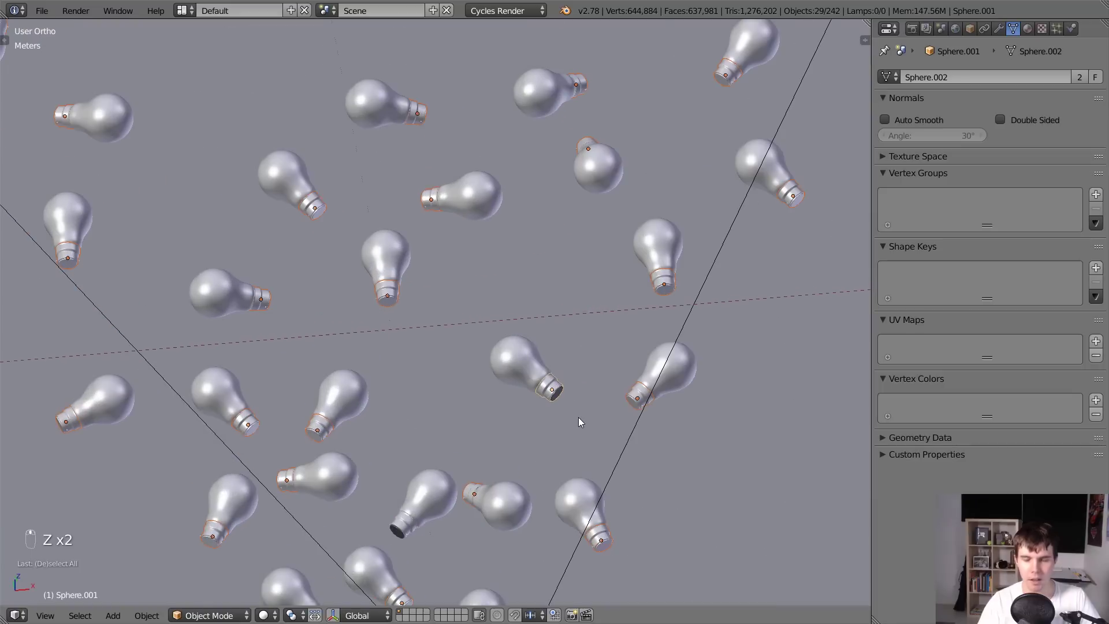
pyautogui.hotkey('ctrl', 'l')
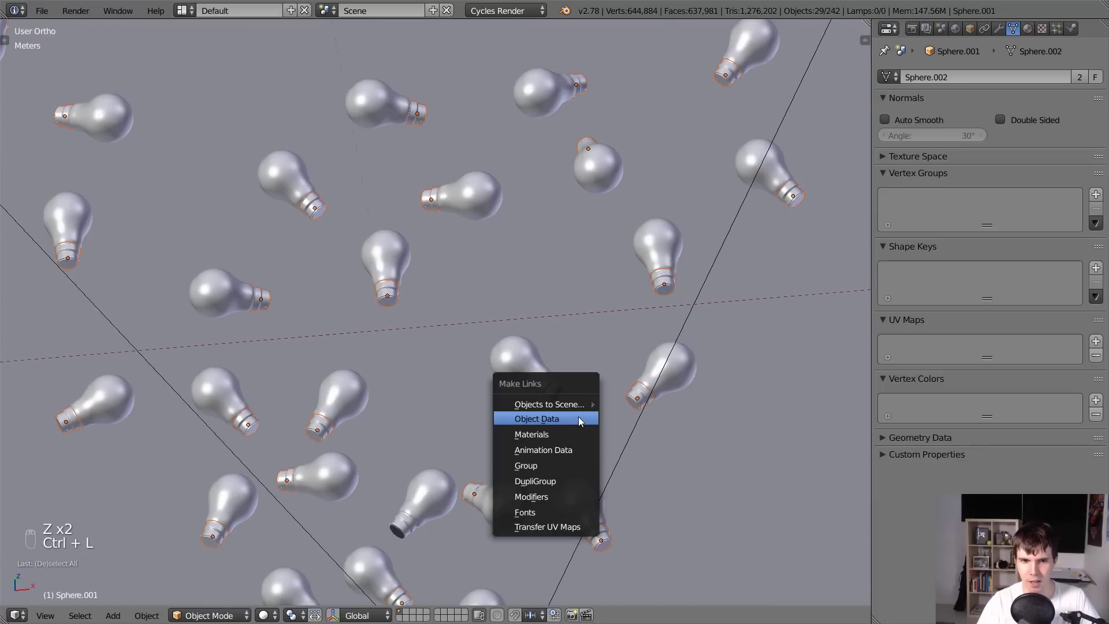
pyautogui.click(577, 417)
pyautogui.press('a')
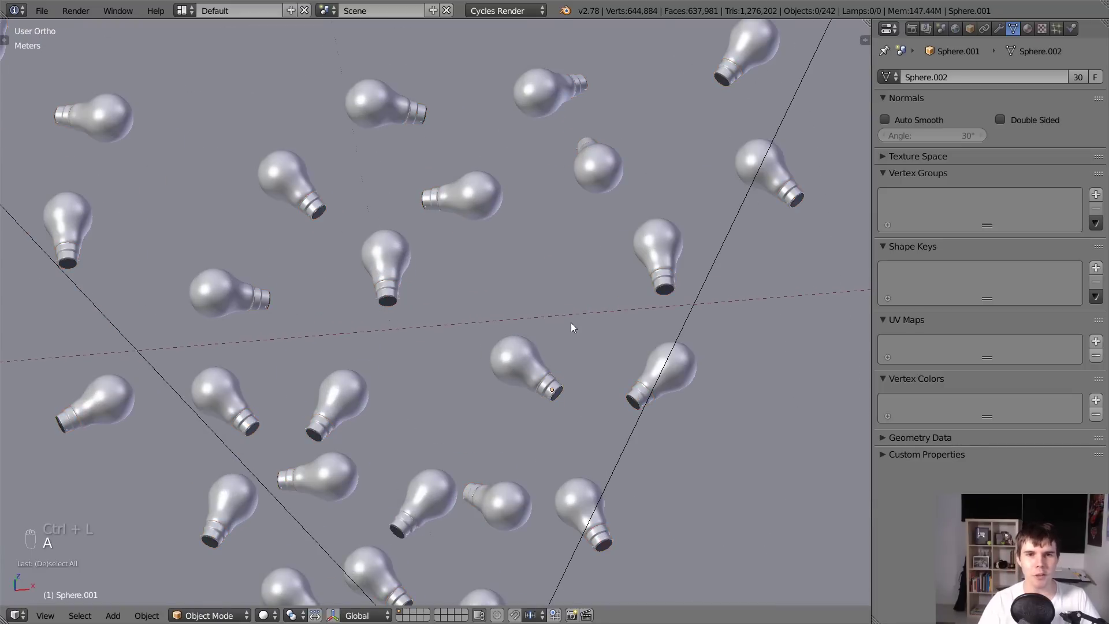
# Inspect the linked caps around the scene and from the camera, and preview the render around the lit bulb.
pyautogui.scroll(-4, 570, 323)
pyautogui.scroll(3, 570, 322)
pyautogui.moveTo(571, 322); pyautogui.dragTo(520, 301, button='middle')
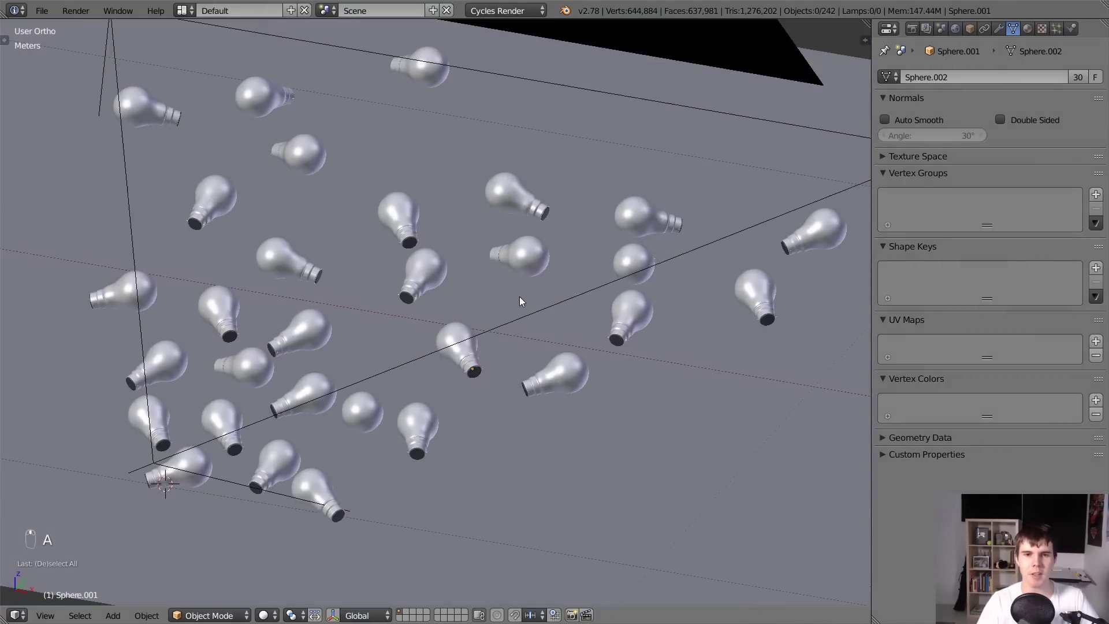
pyautogui.press('KP_0')
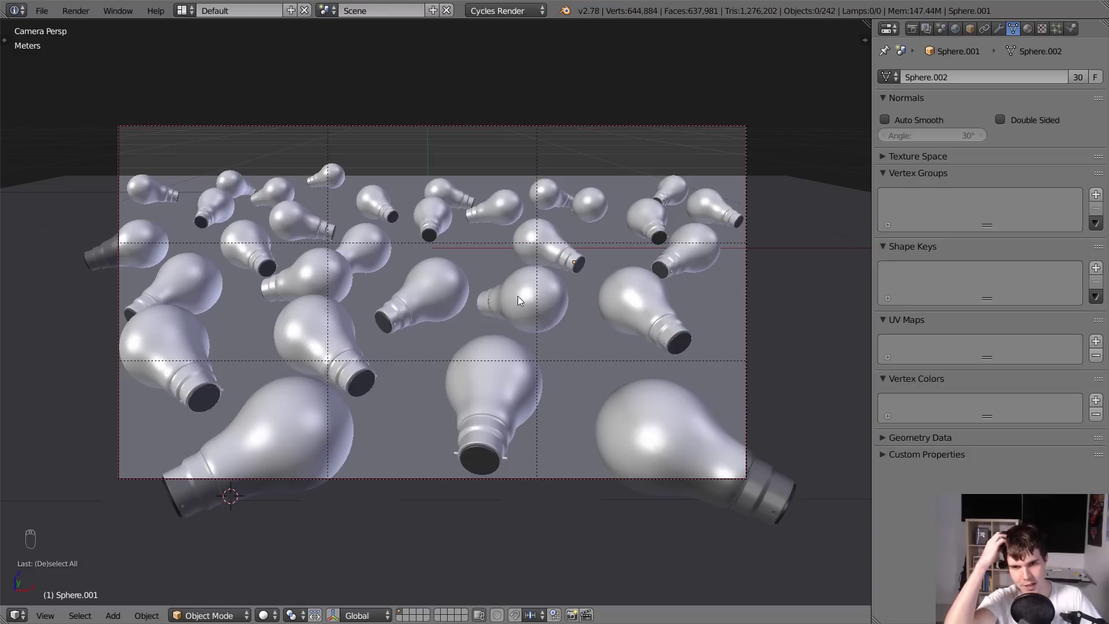
pyautogui.hotkey('shift', 'z')
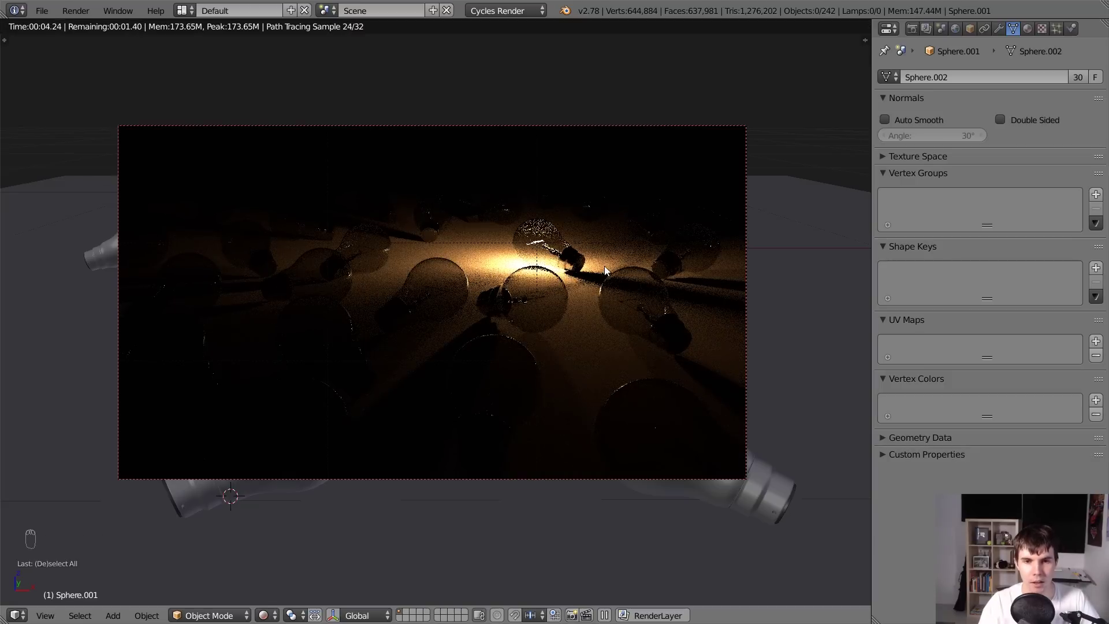
pyautogui.scroll(1, 654, 293)
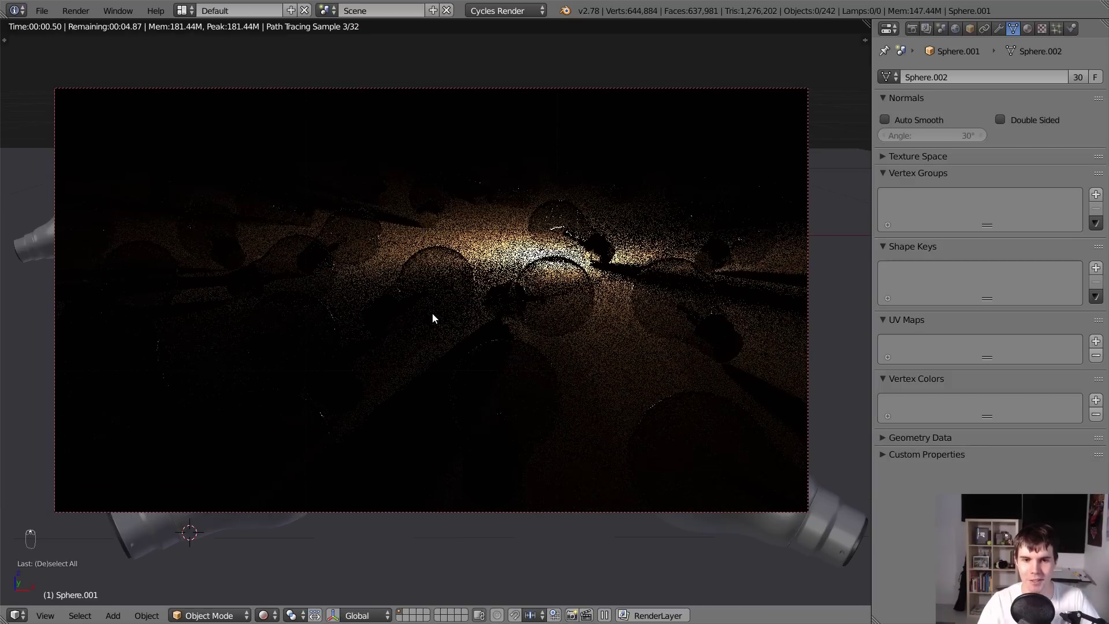
pyautogui.keyDown('shift'); pyautogui.moveTo(594, 310); pyautogui.dragTo(504, 367, button='middle'); pyautogui.keyUp('shift')
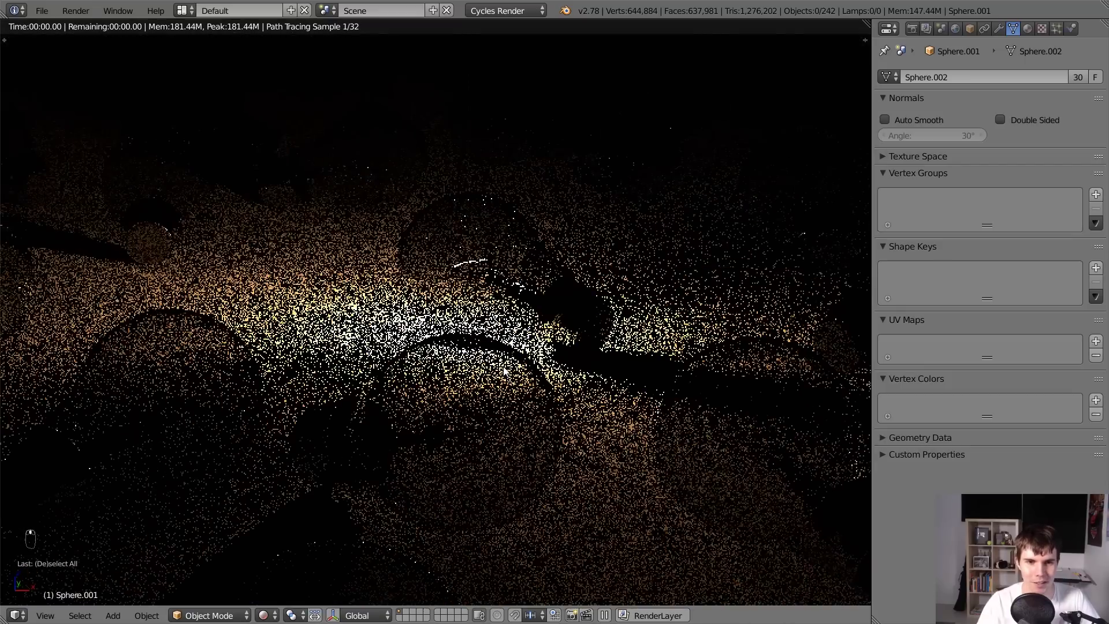
pyautogui.hotkey('shift', 'z')
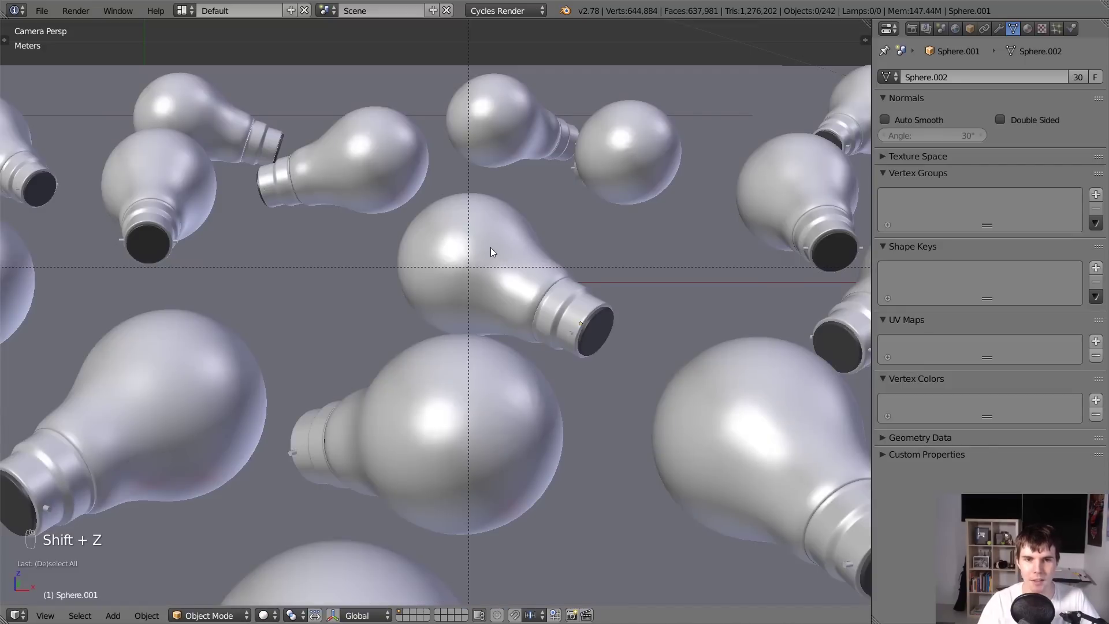
# Set the Glass BSDF roughness of the lit bulb's GlassMain material to 0.1 and preview it rendered from the camera.
pyautogui.rightClick(491, 249)
pyautogui.hotkey('shift', 'z')
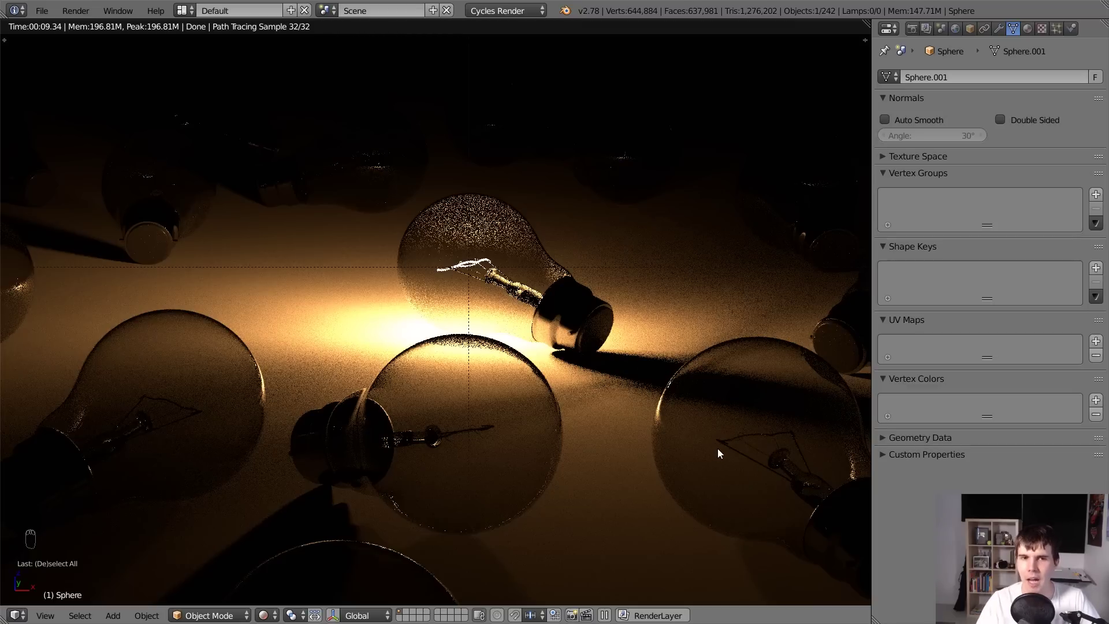
pyautogui.hotkey('shift', 'z')
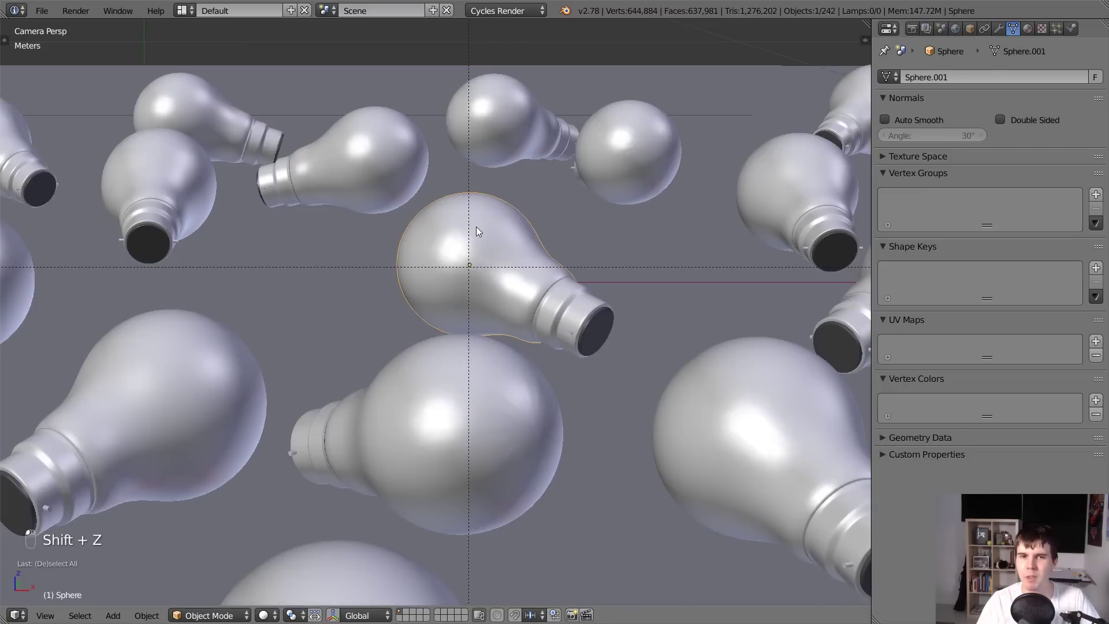
pyautogui.click(1026, 30)
pyautogui.scroll(5, 942, 203)
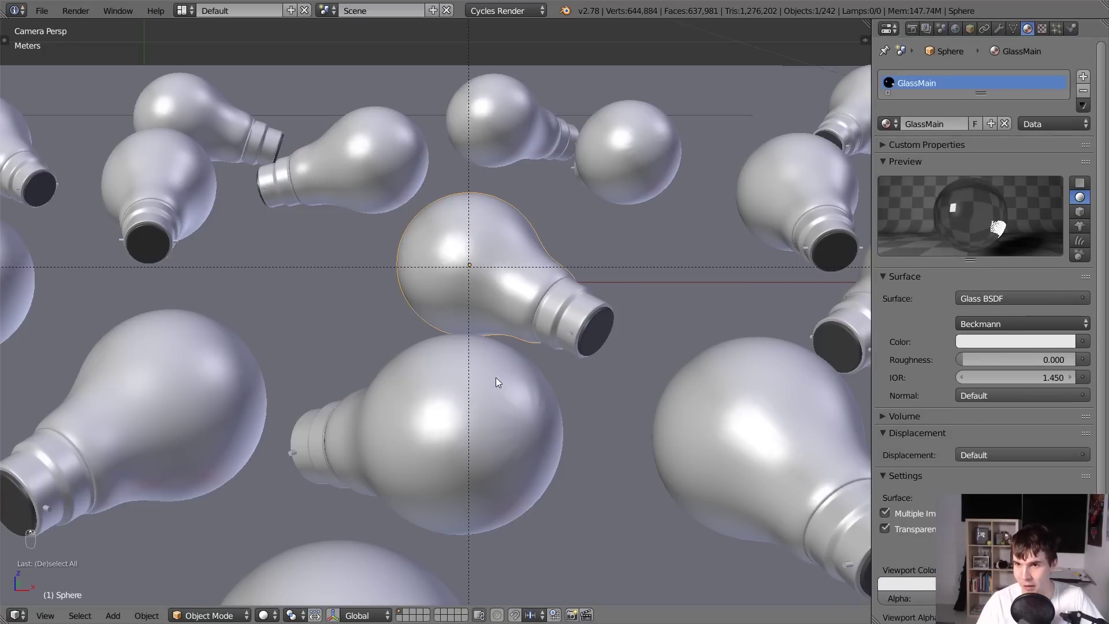
pyautogui.hotkey('shift', 'z')
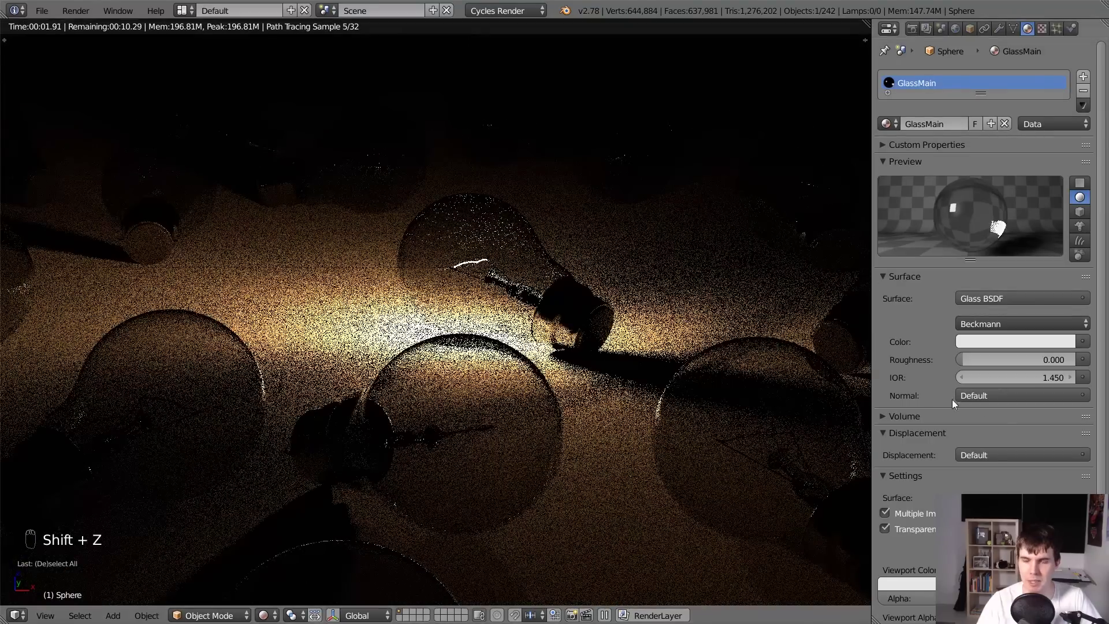
pyautogui.click(1013, 360)
pyautogui.write('.1')
pyautogui.press('Return')
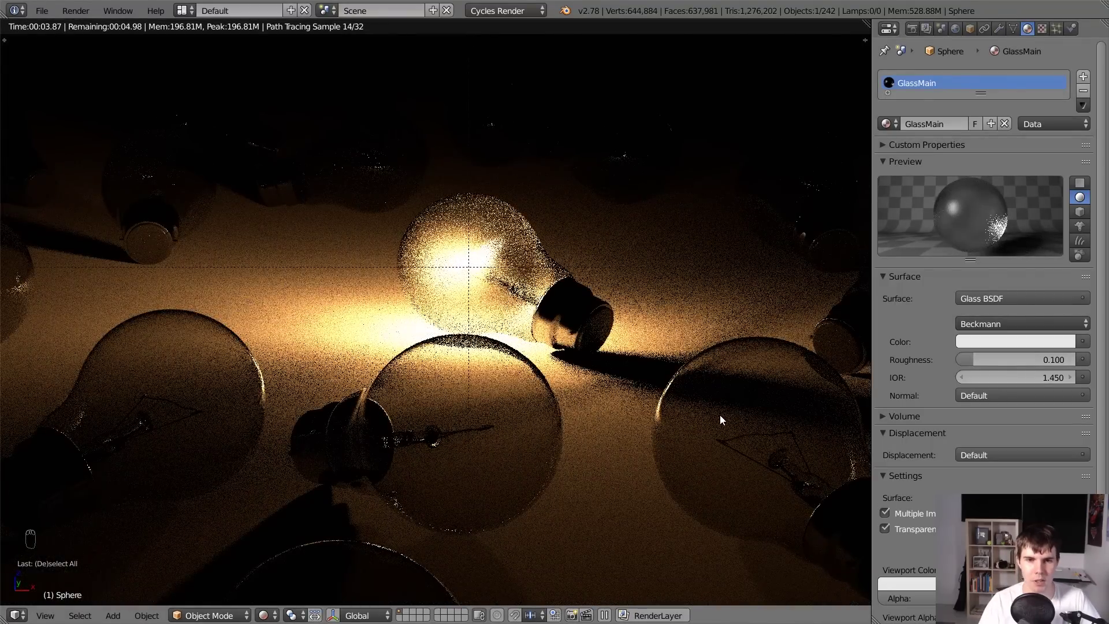
pyautogui.press('KP_0')
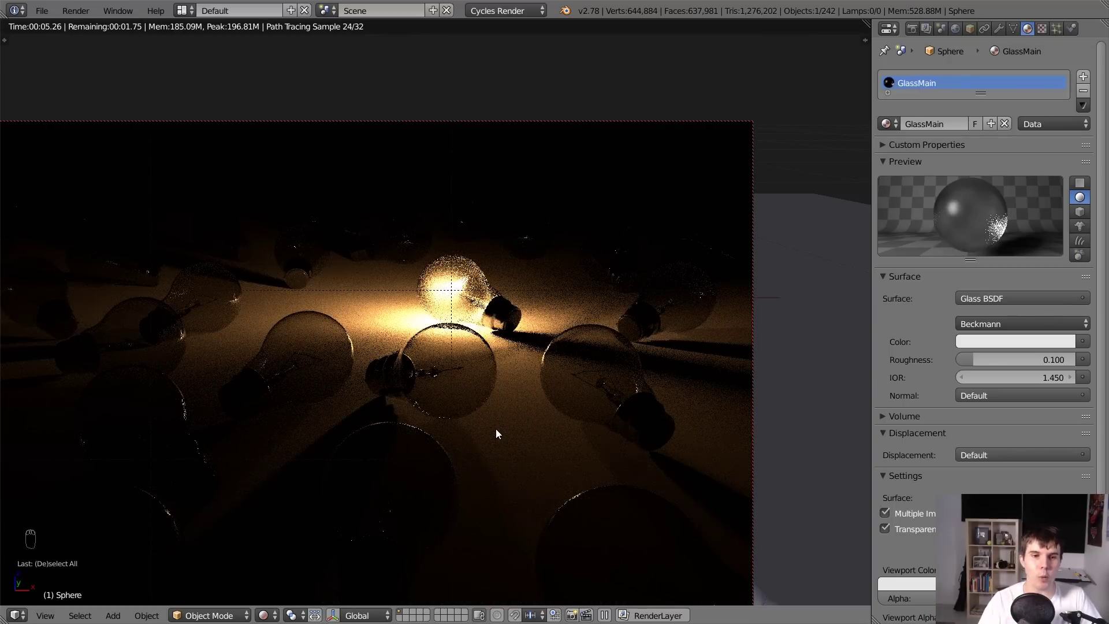
# Examine the lit bulb in rendered and wireframe views, from the camera and up close, to check the orientation of its filament.
pyautogui.keyDown('shift'); pyautogui.moveTo(493, 434); pyautogui.dragTo(589, 382, button='middle'); pyautogui.keyUp('shift')
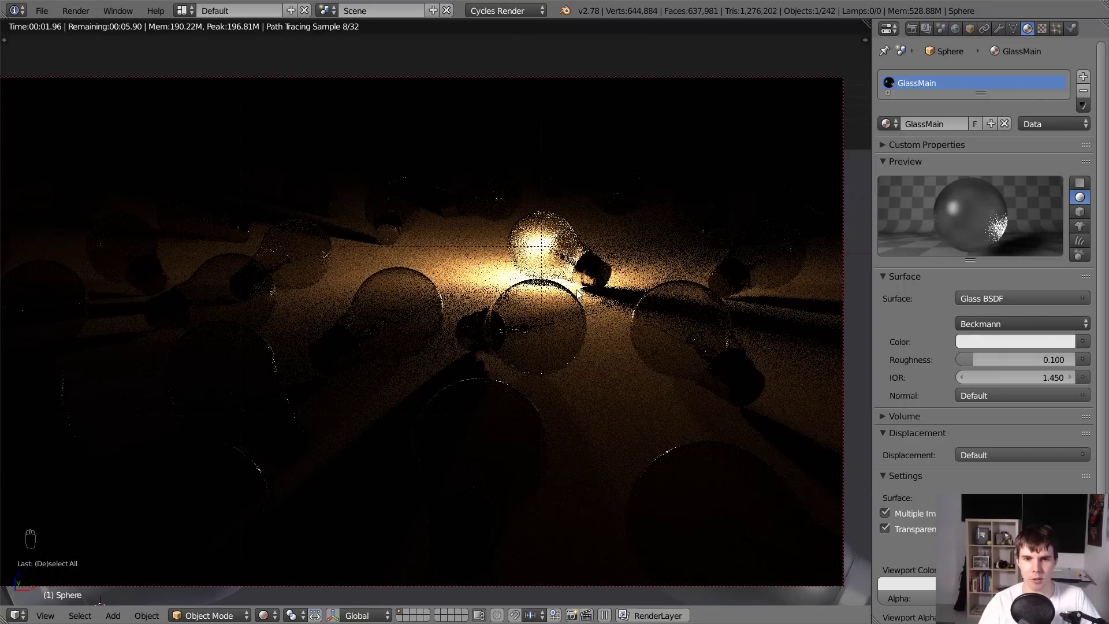
pyautogui.hotkey('shift', 'z')
pyautogui.moveTo(557, 289)
pyautogui.keyDown('shift'); pyautogui.mouseDown(button='middle')
pyautogui.moveTo(463, 331)
pyautogui.moveTo(393, 322)
pyautogui.moveTo(501, 359)
pyautogui.moveTo(505, 400)
pyautogui.mouseUp(button='middle'); pyautogui.keyUp('shift')
pyautogui.press('z')
pyautogui.scroll(5, 506, 400)
pyautogui.press('KP_Decimal')
pyautogui.press('KP_0')
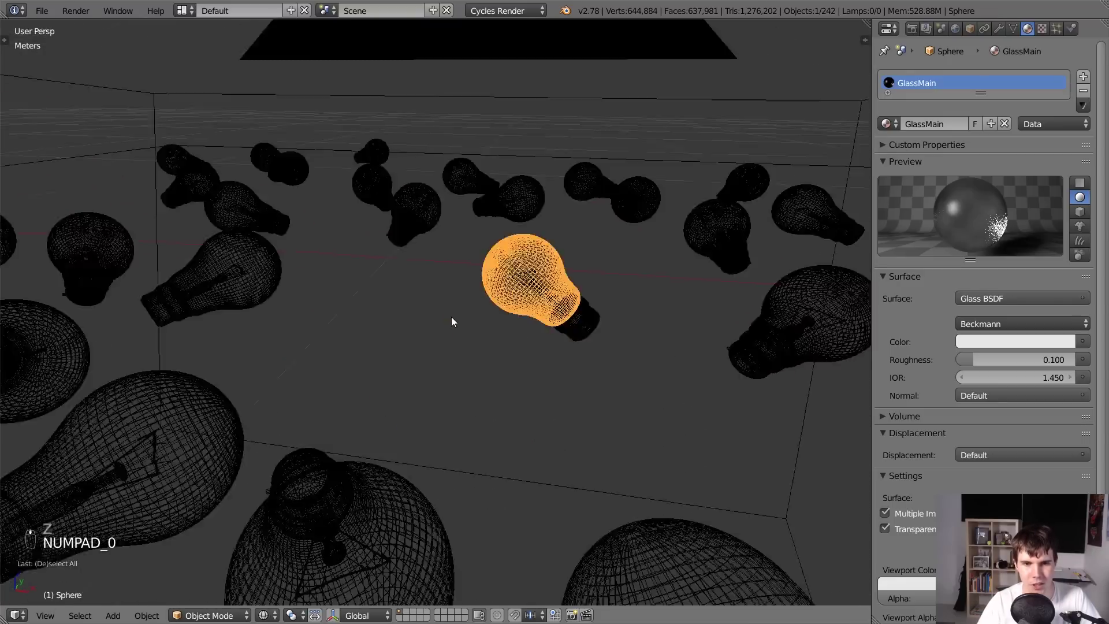
pyautogui.scroll(3, 451, 318)
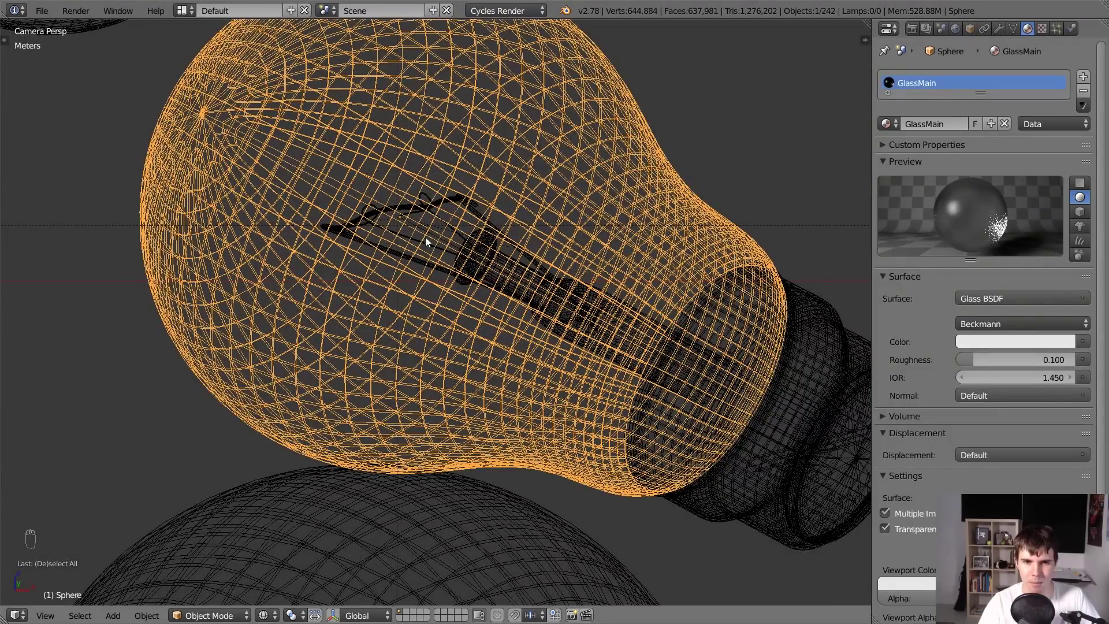
pyautogui.press('KP_0')
pyautogui.press('KP_Decimal')
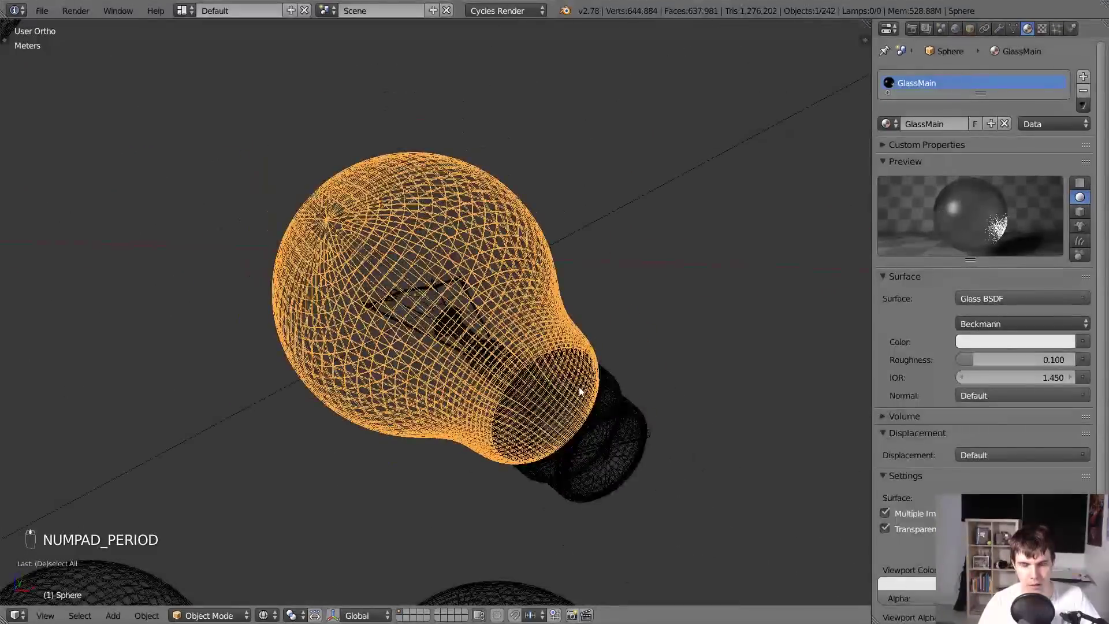
# Select the lit bulb's glass, cap, supports and filament together in wireframe view.
pyautogui.press('a')
pyautogui.press('a')
pyautogui.press('z')
pyautogui.press('z')
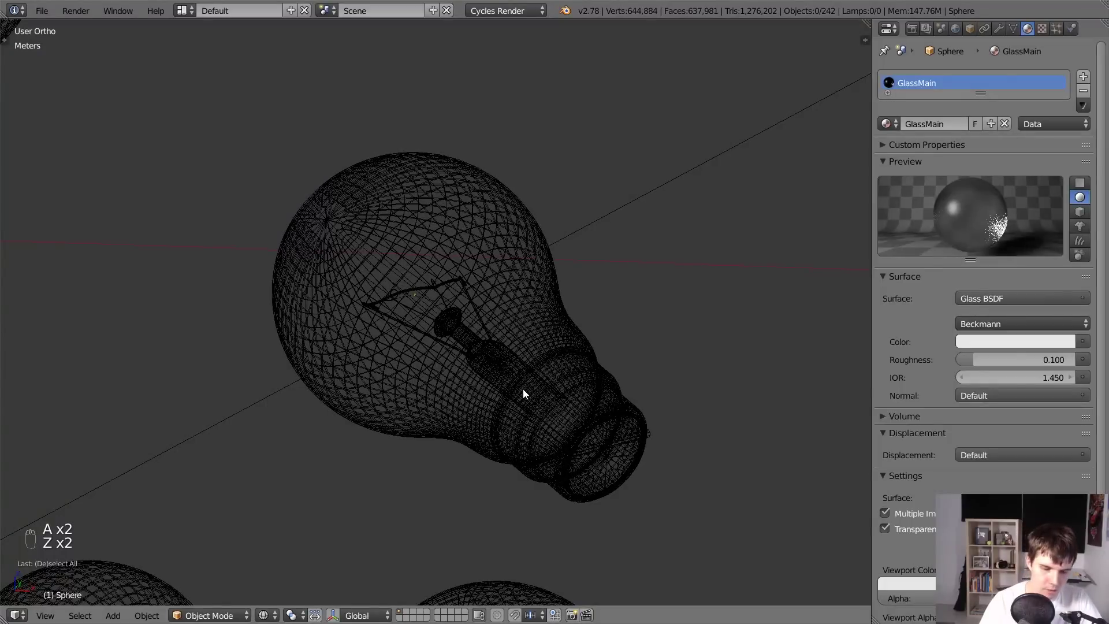
pyautogui.press('b')
pyautogui.moveTo(444, 312); pyautogui.dragTo(712, 533)
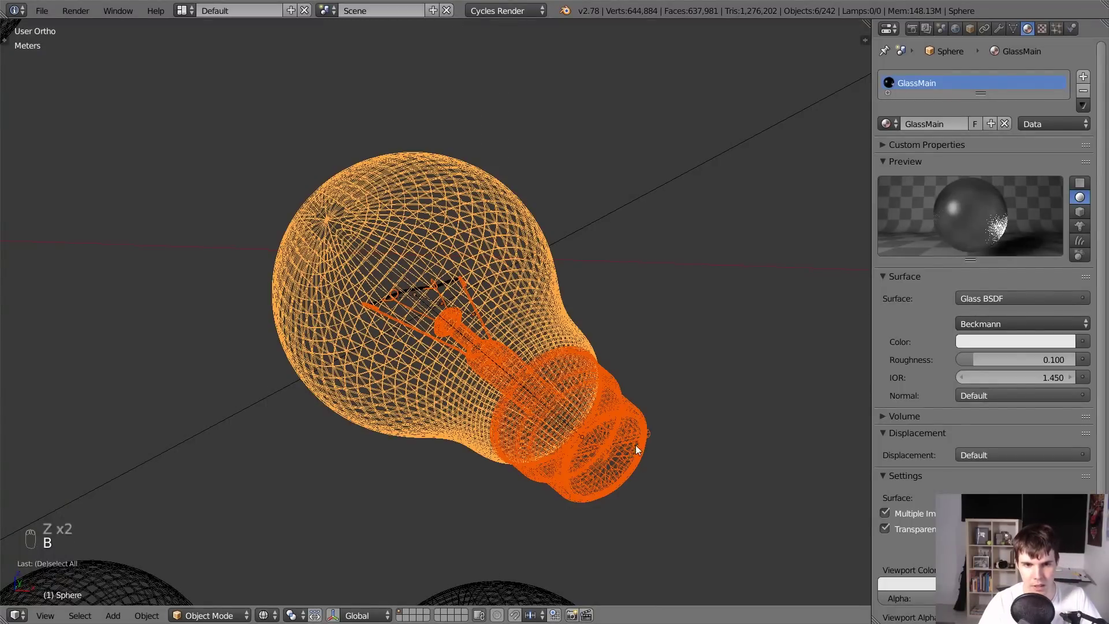
pyautogui.press('b')
pyautogui.moveTo(377, 258); pyautogui.dragTo(472, 360)
pyautogui.press('b')
pyautogui.moveTo(583, 169); pyautogui.dragTo(622, 206)
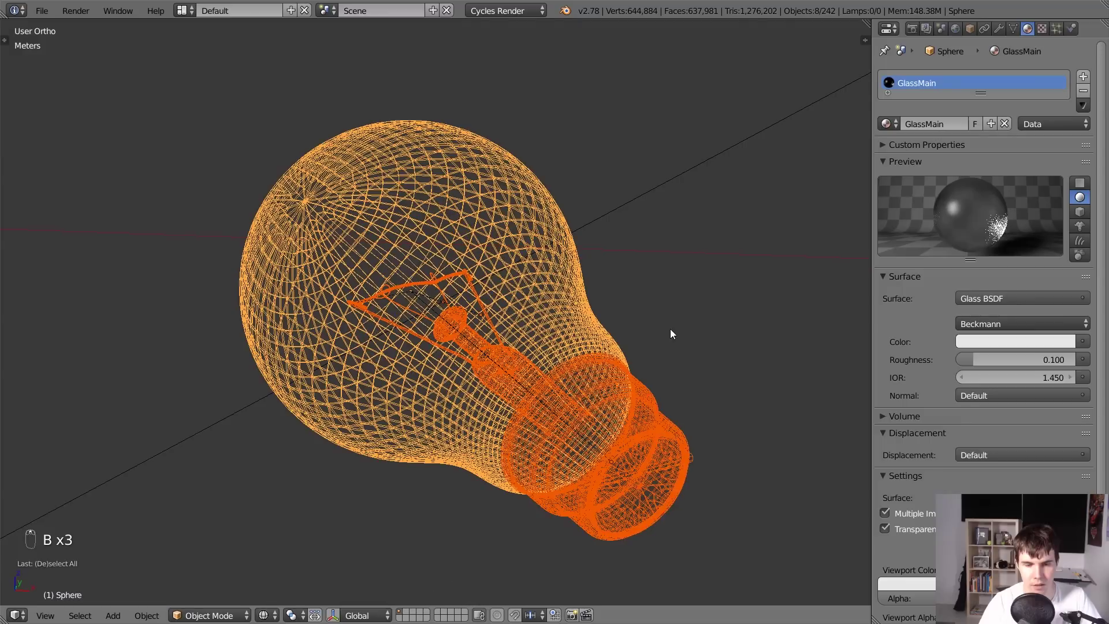
pyautogui.moveTo(669, 329); pyautogui.dragTo(641, 247, button='middle')
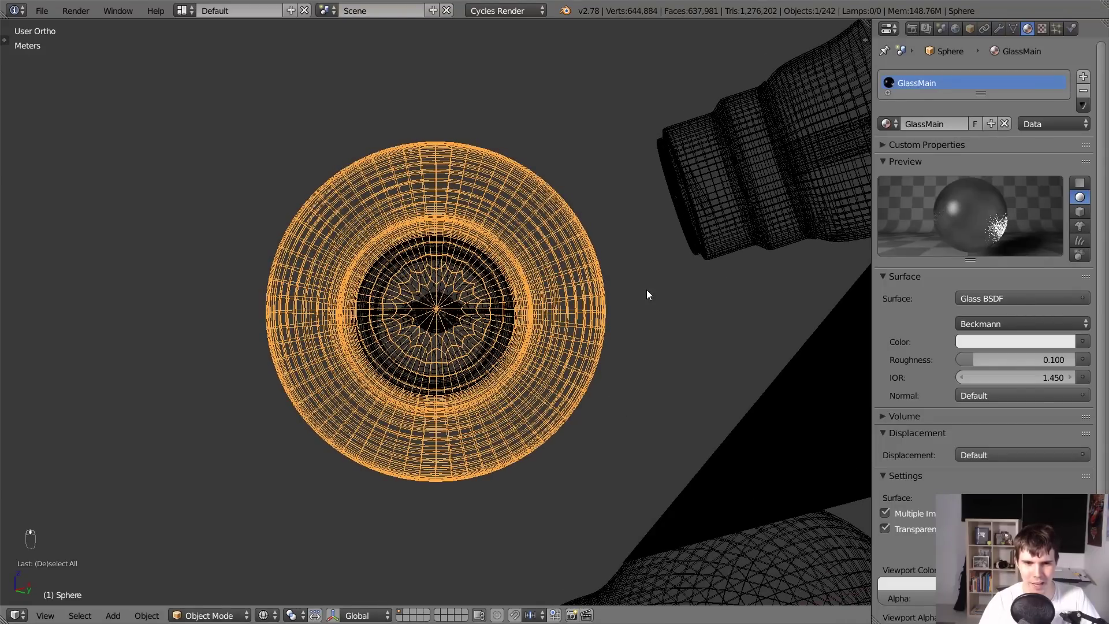
# Rotate the lit bulb freehand around its long axis by its glass object Sphere and check it in solid shading.
pyautogui.press('r')
pyautogui.click(535, 125)
pyautogui.moveTo(535, 125)
pyautogui.mouseDown(button='middle')
pyautogui.moveTo(619, 171)
pyautogui.moveTo(564, 217)
pyautogui.moveTo(582, 215)
pyautogui.mouseUp(button='middle')
pyautogui.press('z')
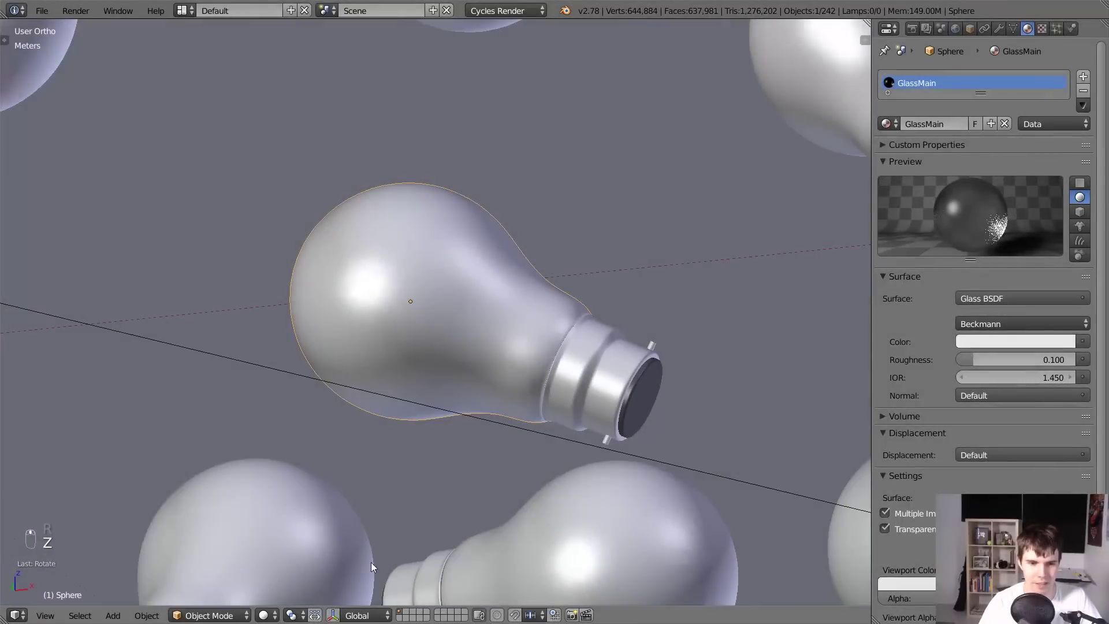
# Show the rotation manipulator in Local orientation and rotate the lit bulb freehand about its local Z axis.
pyautogui.click(333, 616)
pyautogui.click(362, 616)
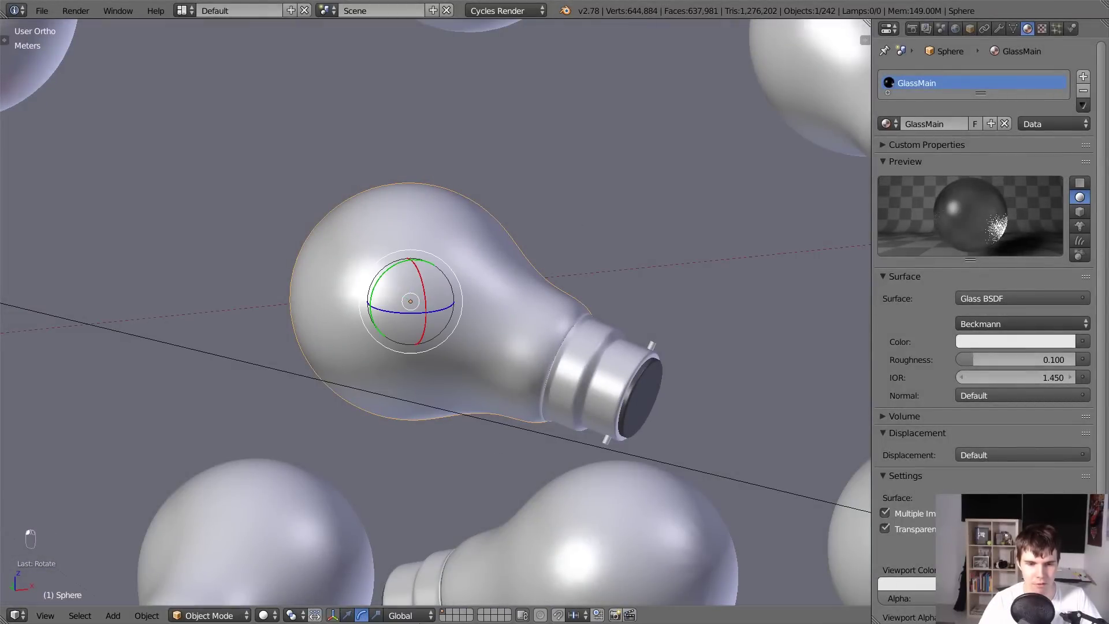
pyautogui.click(410, 616)
pyautogui.click(422, 585)
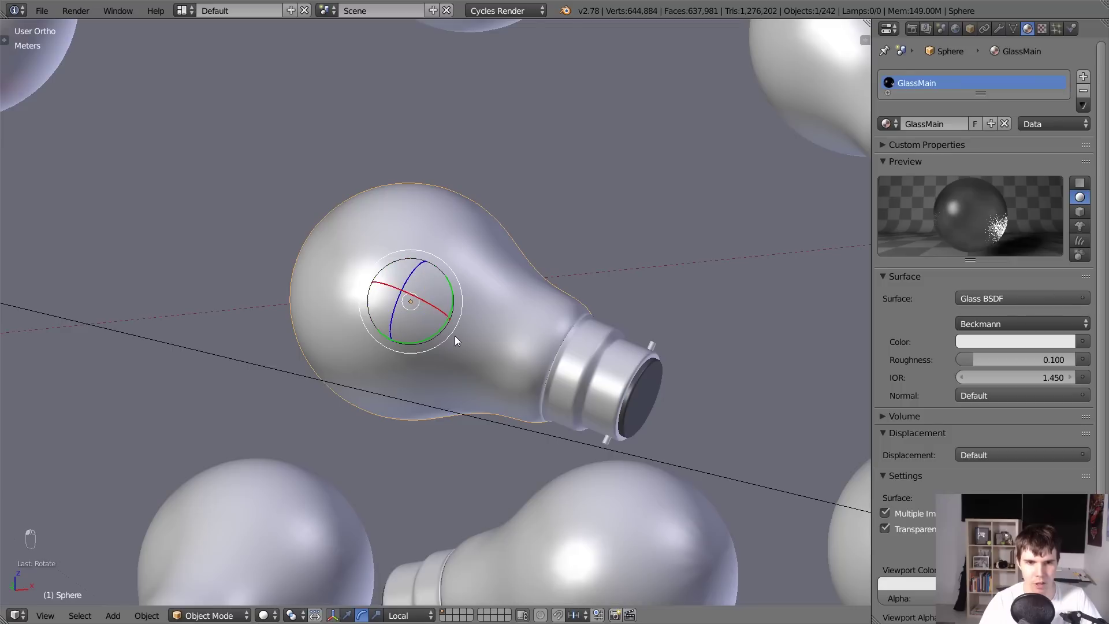
pyautogui.moveTo(455, 340); pyautogui.dragTo(404, 293, button='middle')
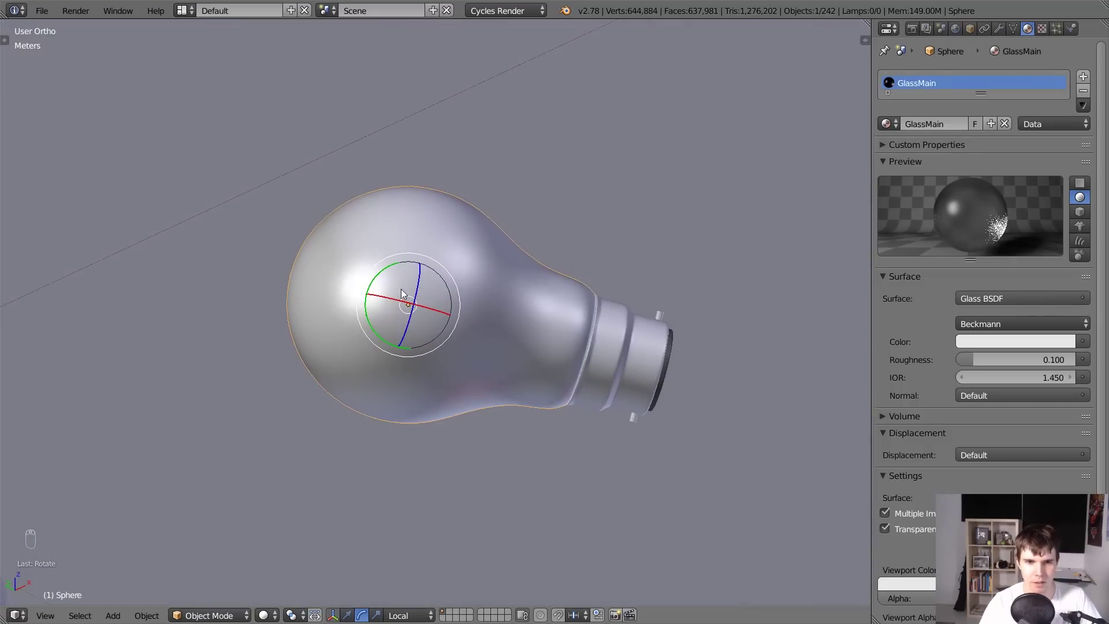
pyautogui.press('r')
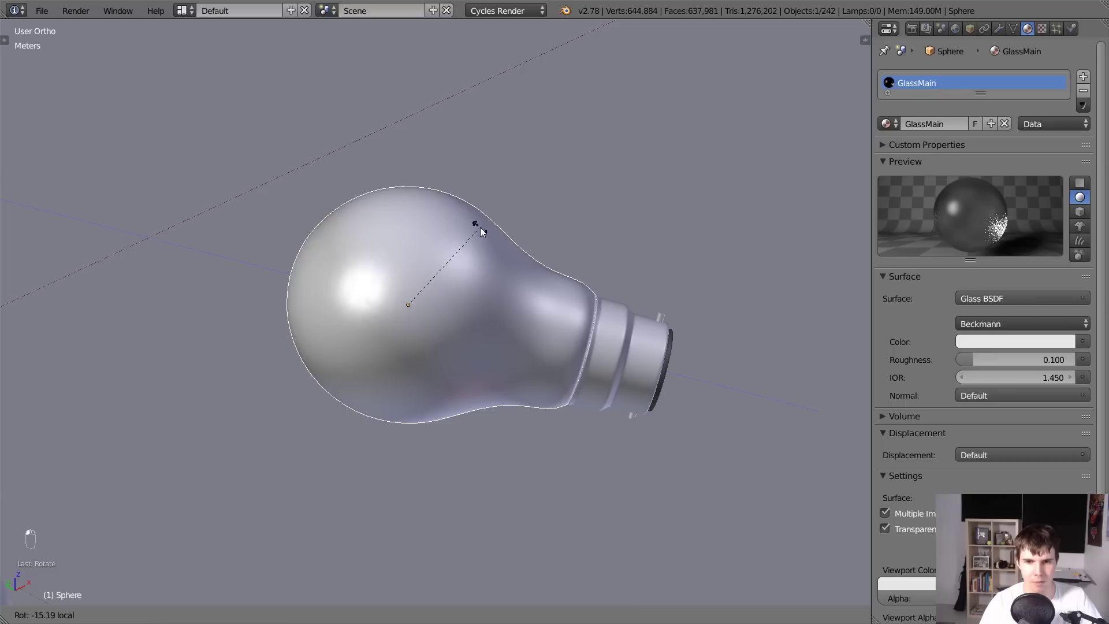
pyautogui.click(424, 202)
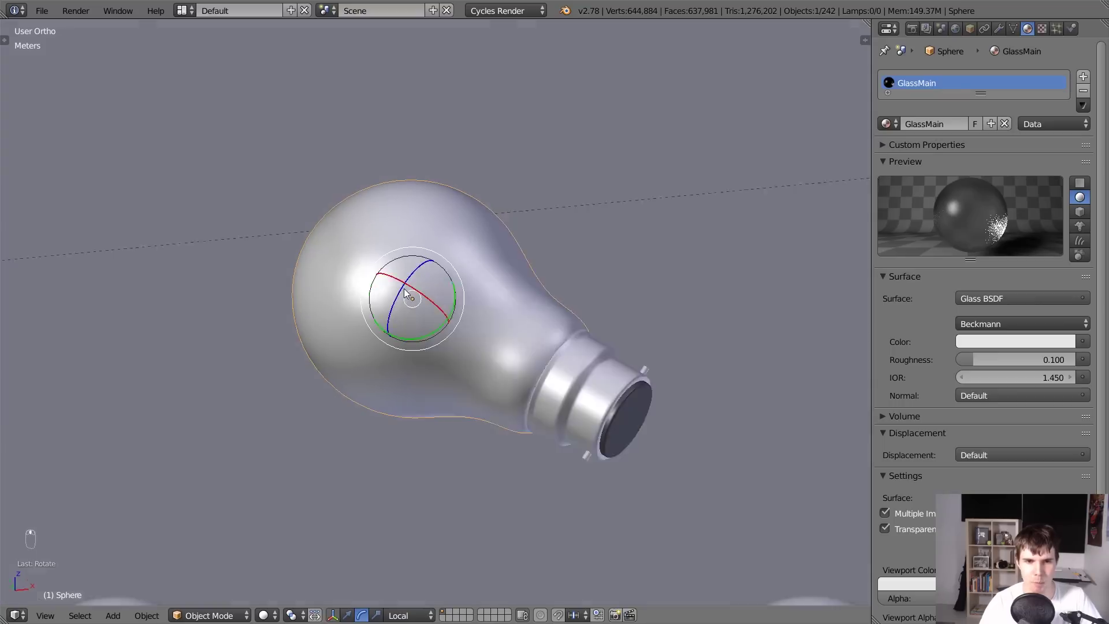
# Check the rotated filament from the camera, hide the manipulator, and save the blend file over the existing one.
pyautogui.press('z')
pyautogui.press('KP_0')
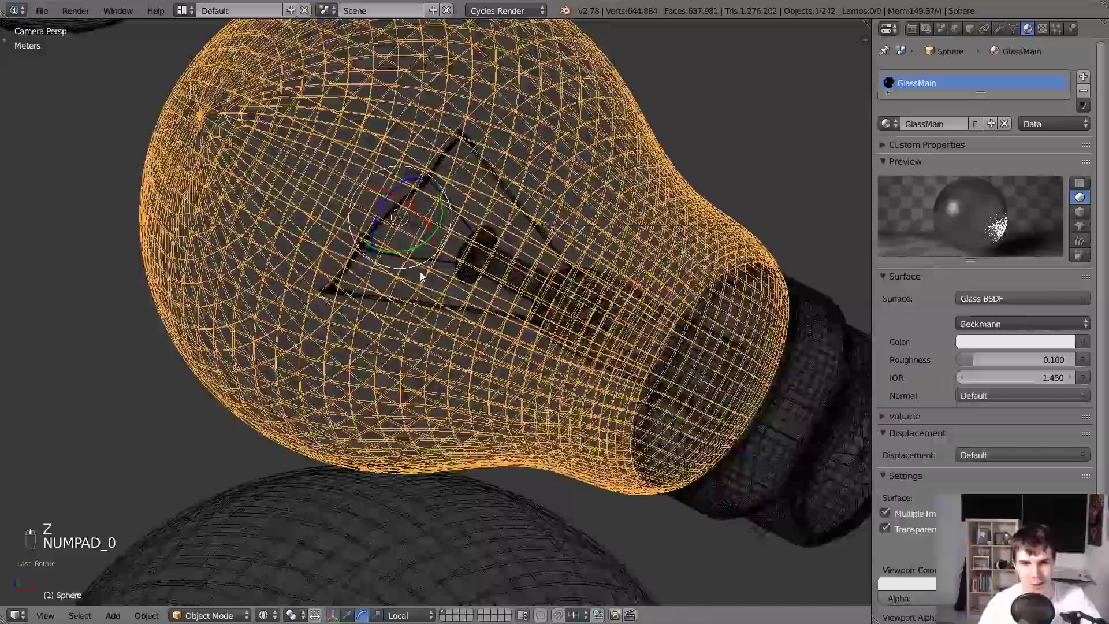
pyautogui.hotkey('ctrl', 'space')
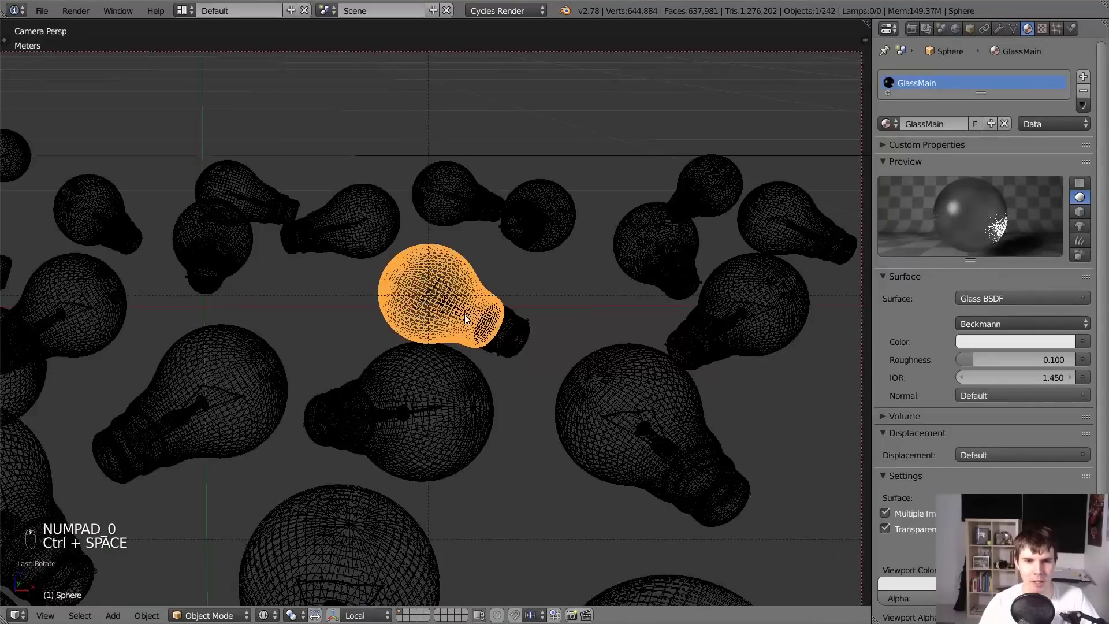
pyautogui.press('z')
pyautogui.hotkey('ctrl', 's')
pyautogui.click(606, 243)
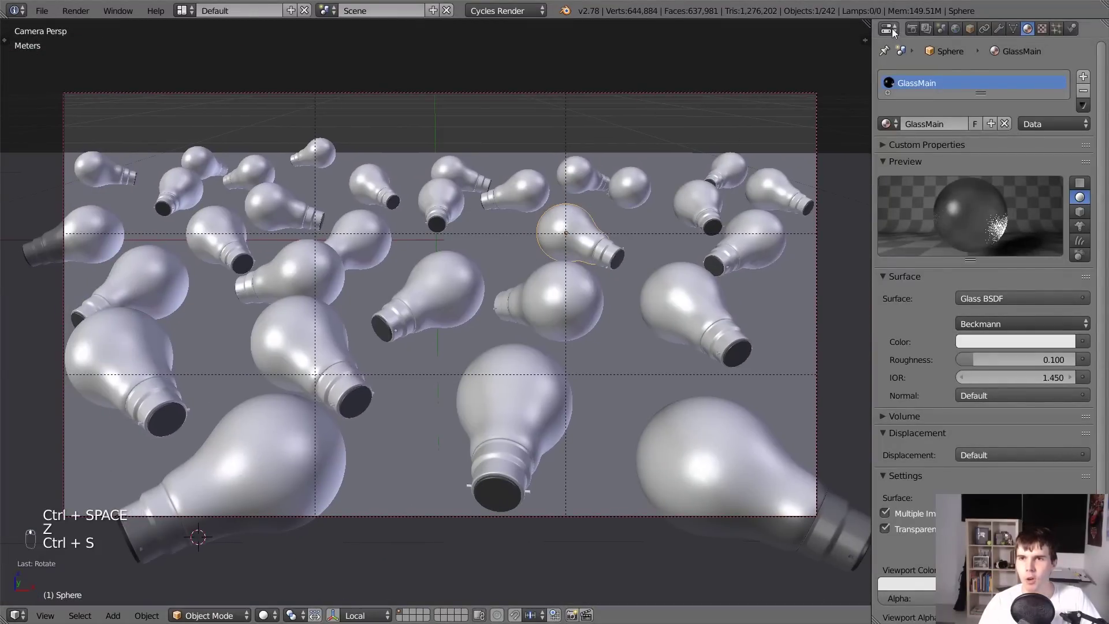
# Review the sampling and dimension settings of the scene and render the still image.
pyautogui.click(912, 28)
pyautogui.click(933, 375)
pyautogui.click(936, 340)
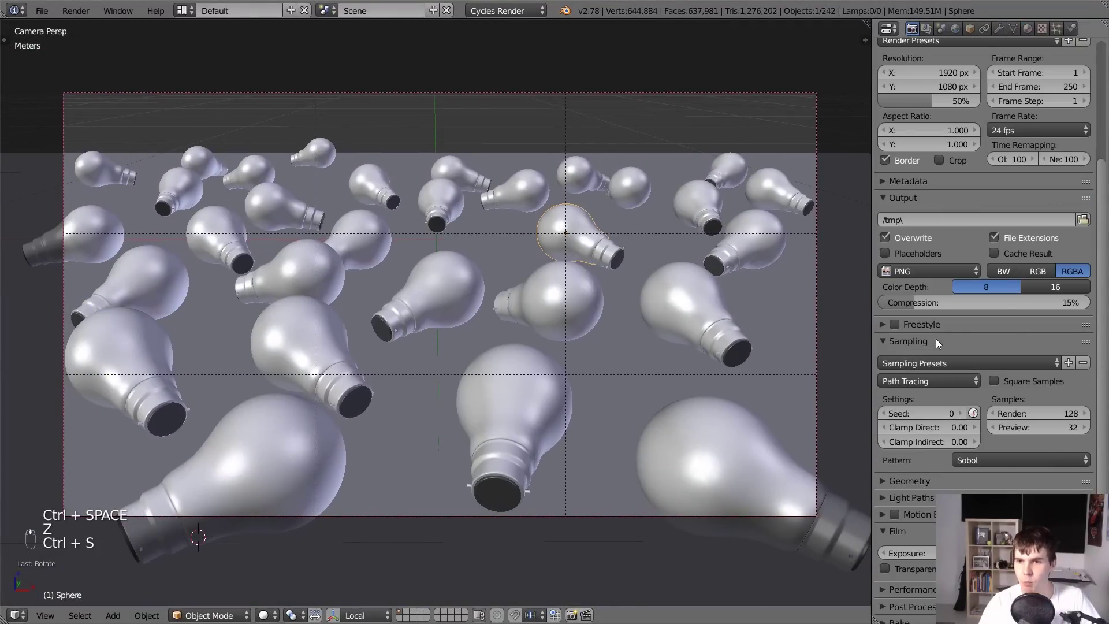
pyautogui.scroll(6, 992, 411)
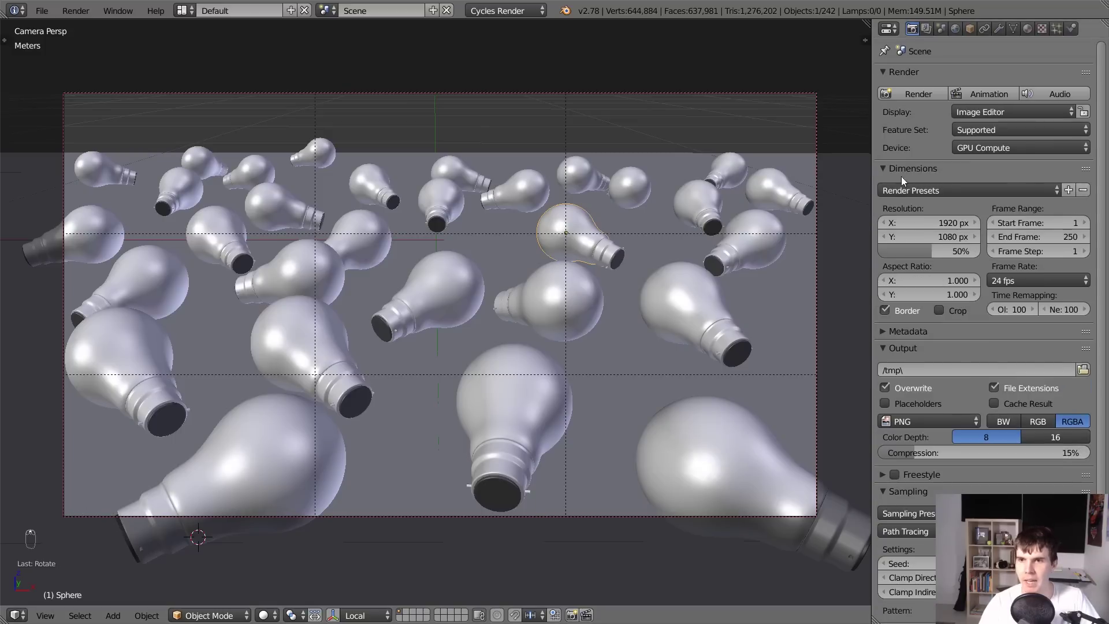
pyautogui.click(920, 95)
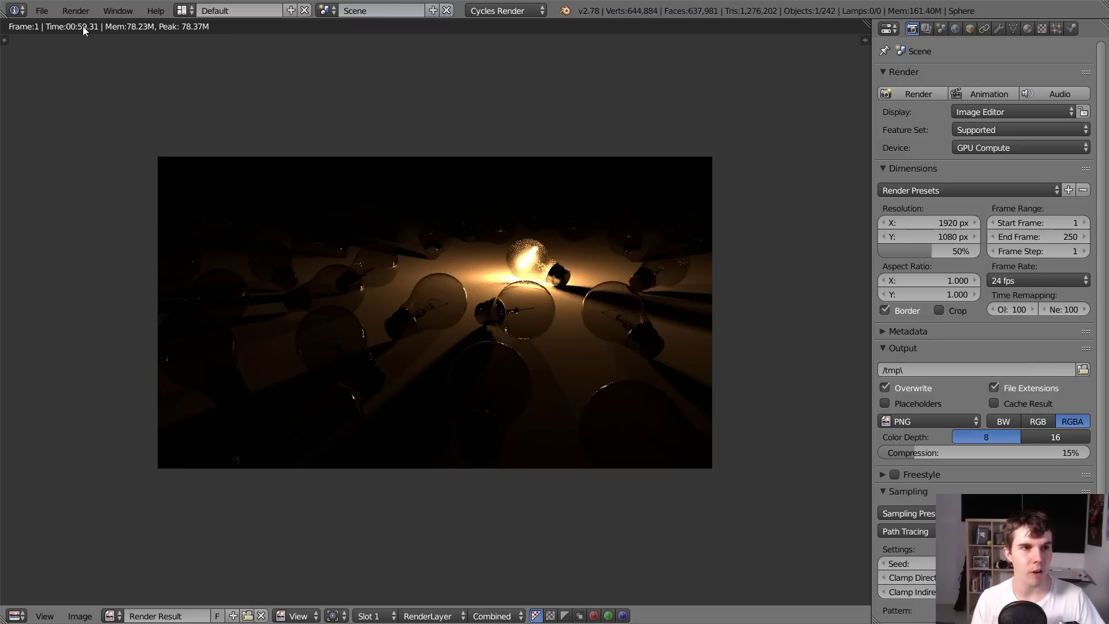
# Examine the finished render around the lit bulb and return to the 3D view.
pyautogui.scroll(3, 546, 220)
pyautogui.scroll(-3, 561, 244)
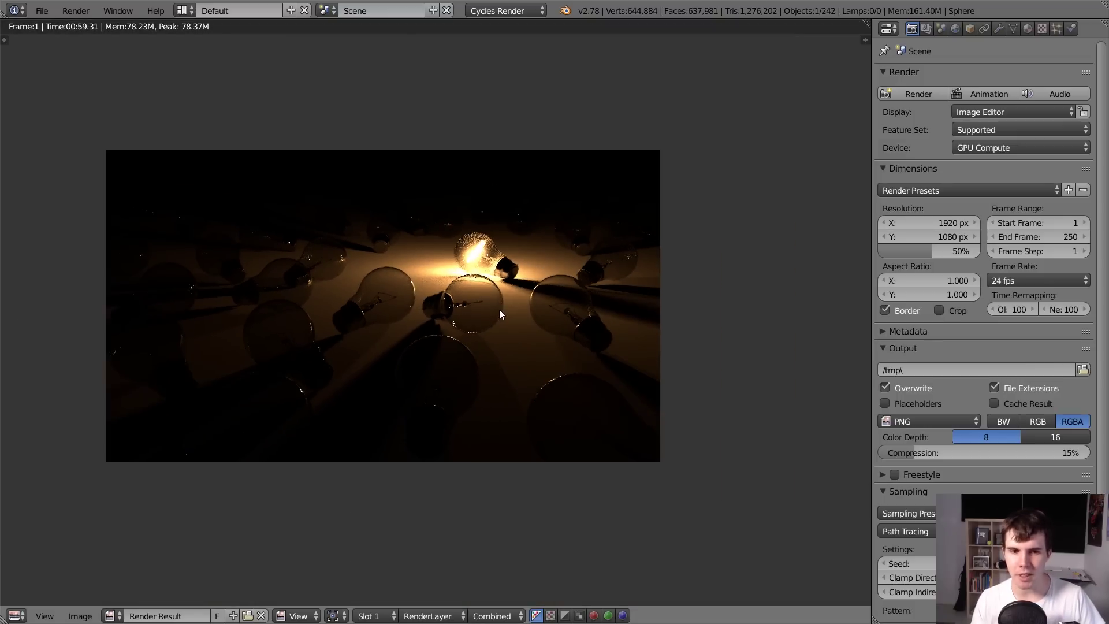
pyautogui.scroll(2, 500, 310)
pyautogui.press('Escape')
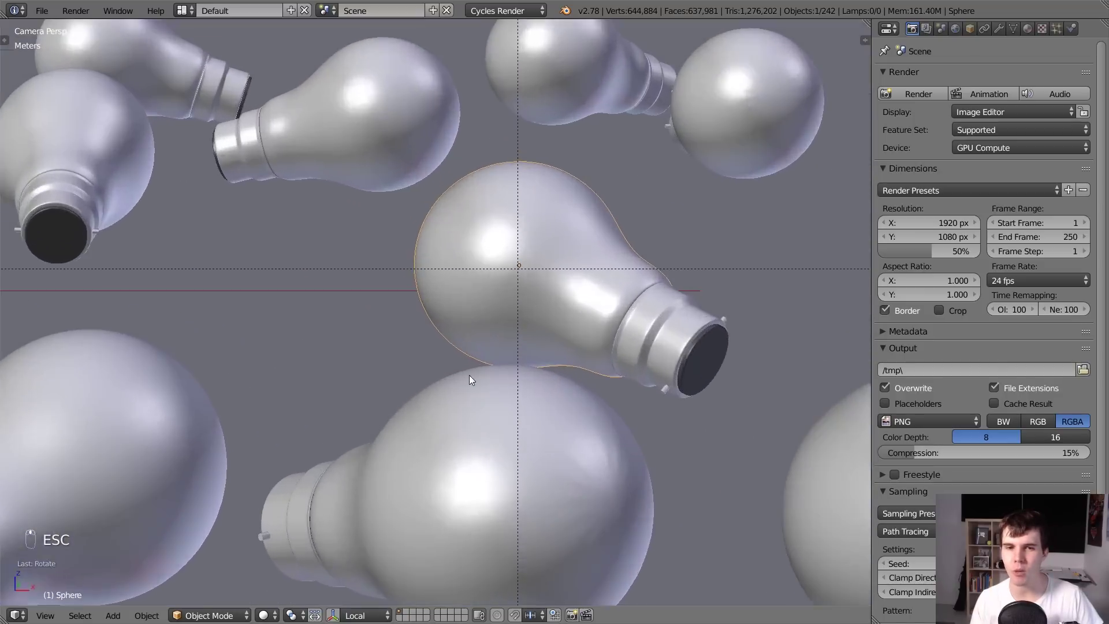
# Select the lit bulb's filament coil, Circle, and set its filament material's Emission strength to 8000, previewing it rendered from the camera.
pyautogui.press('z')
pyautogui.rightClick(512, 265)
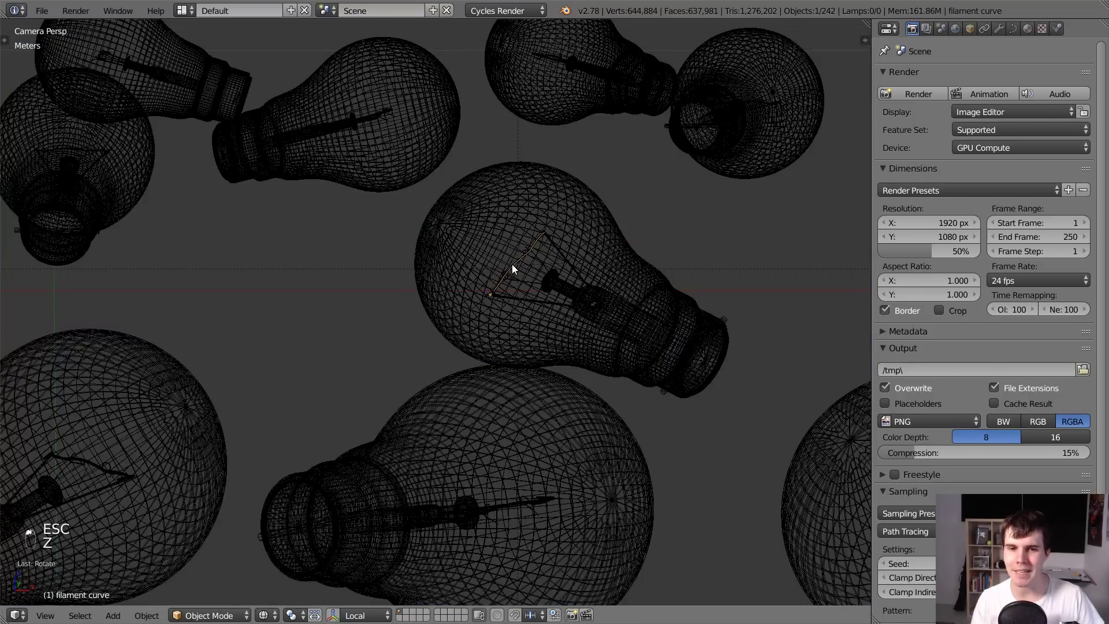
pyautogui.rightClick(513, 264)
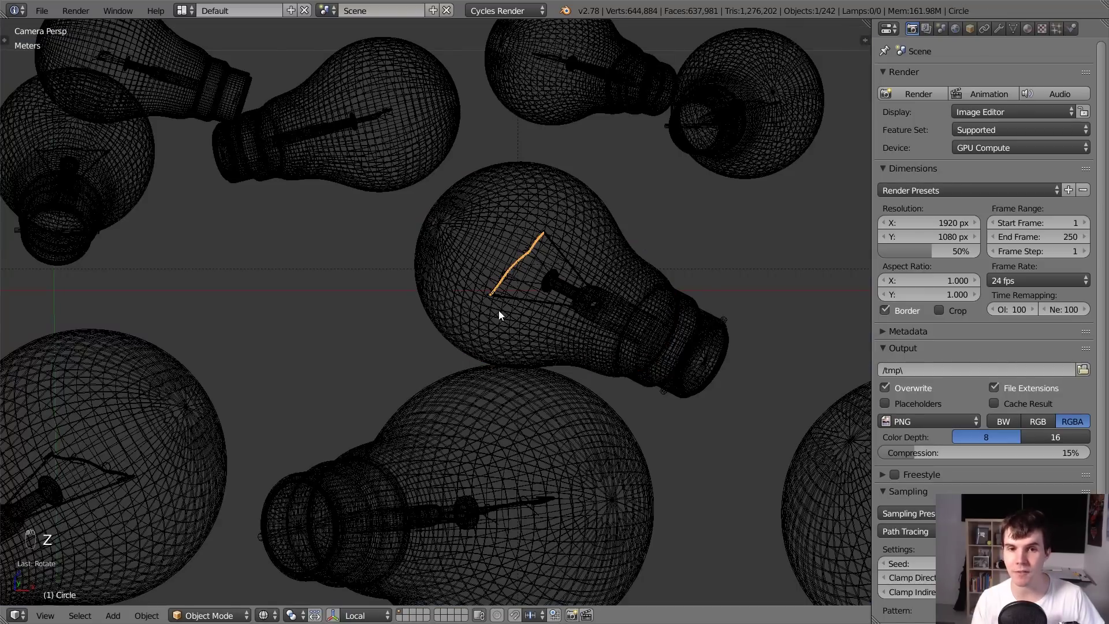
pyautogui.scroll(-5, 499, 315)
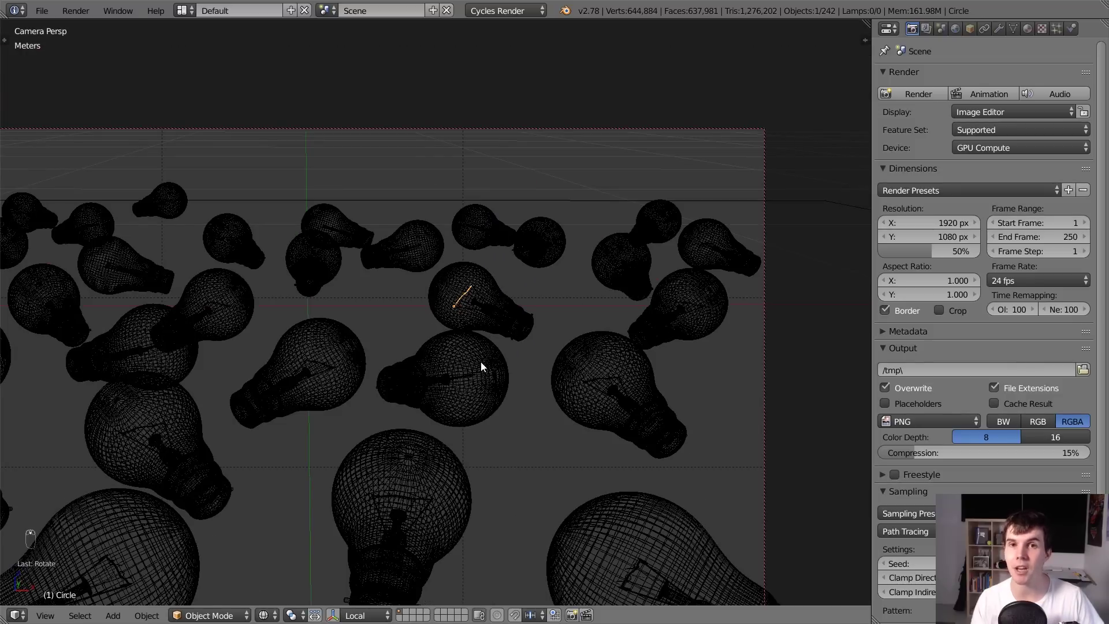
pyautogui.click(1027, 29)
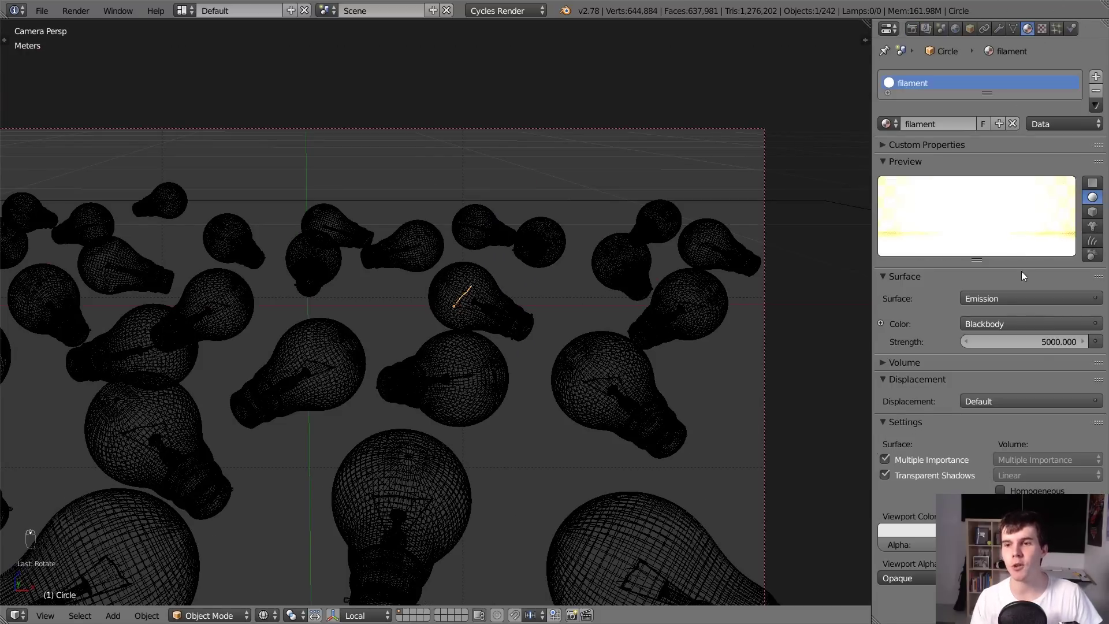
pyautogui.click(1038, 343)
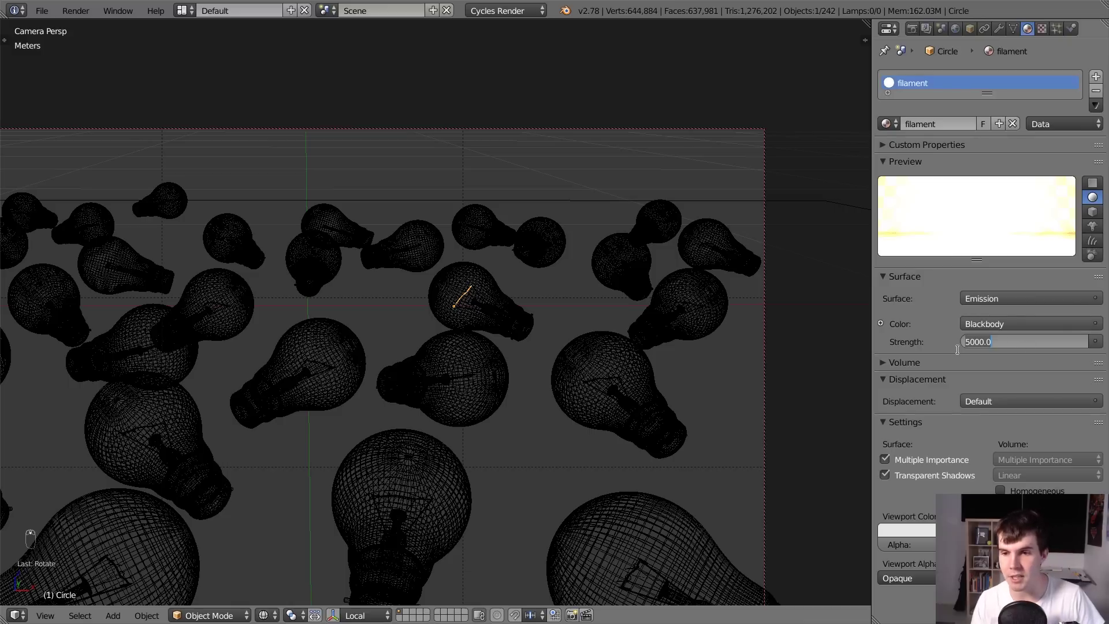
pyautogui.press('Return')
pyautogui.hotkey('shift', 'z')
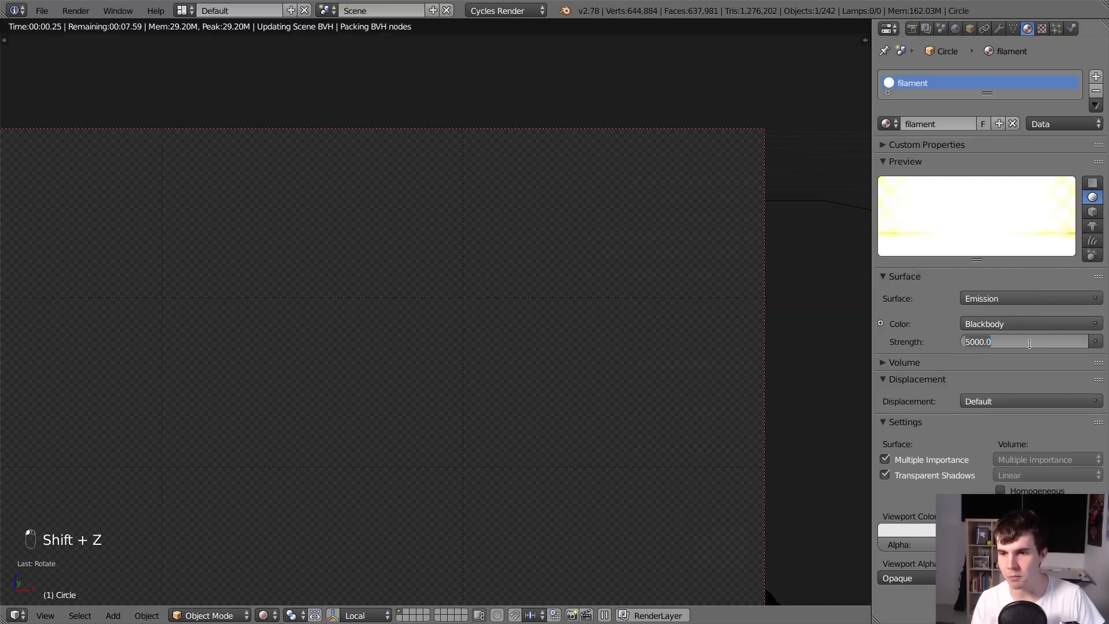
pyautogui.click(1022, 346)
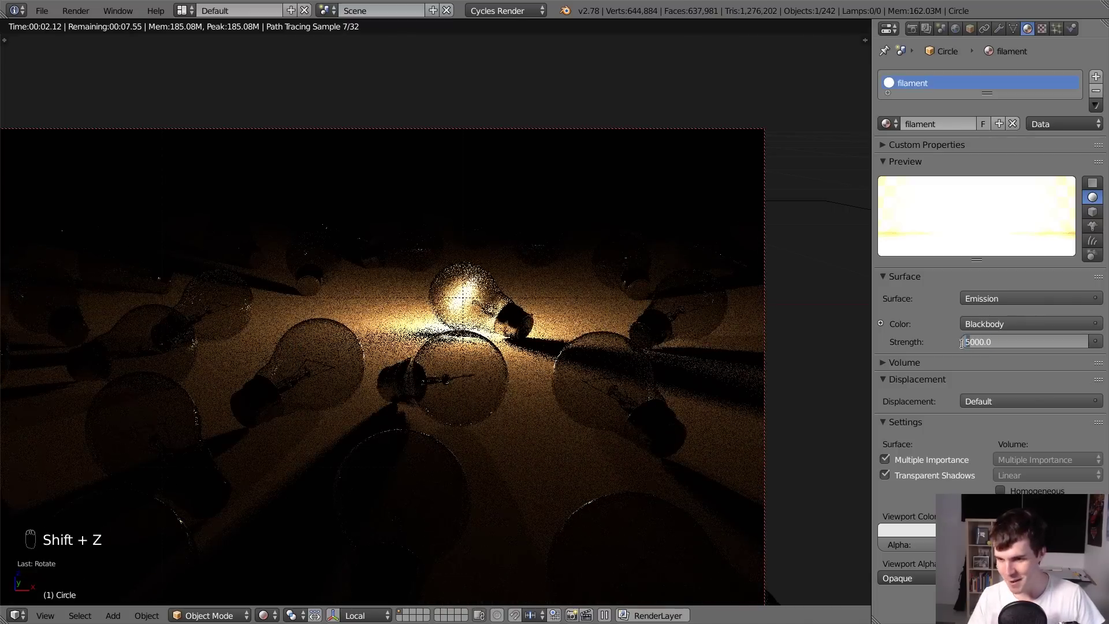
pyautogui.write('8000')
pyautogui.press('Return')
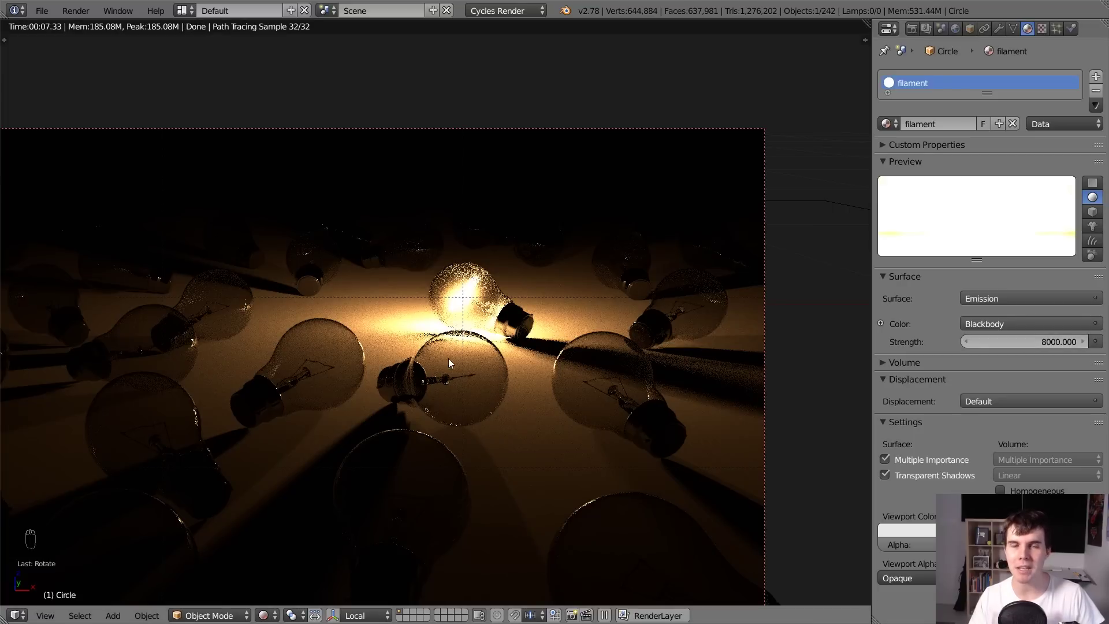
pyautogui.hotkey('shift', 'z')
pyautogui.scroll(8, 512, 342)
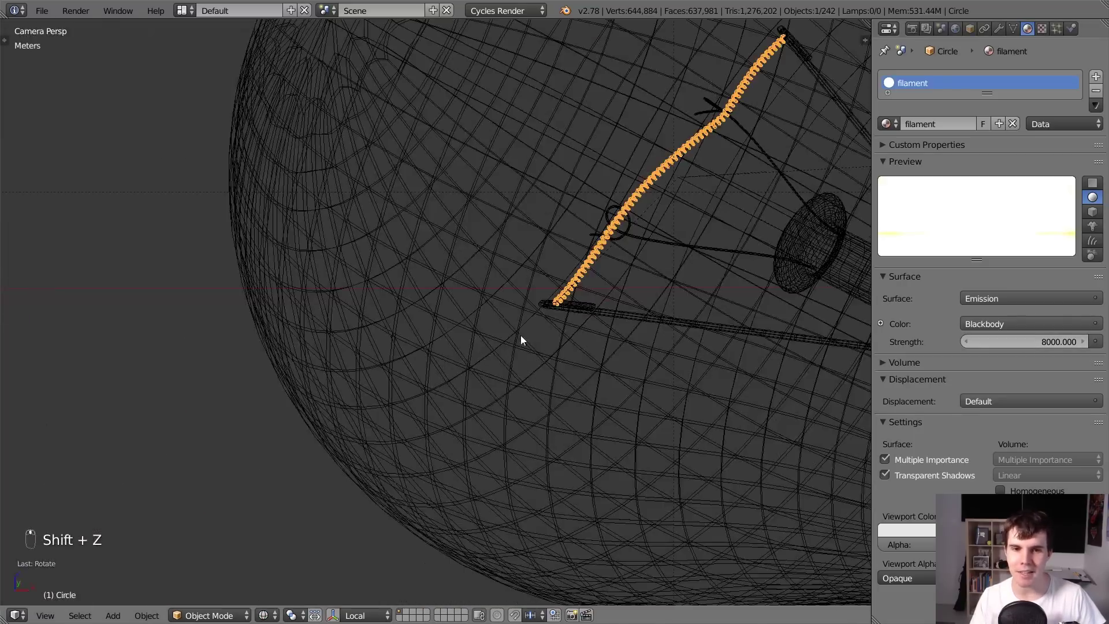
pyautogui.scroll(3, 357, 447)
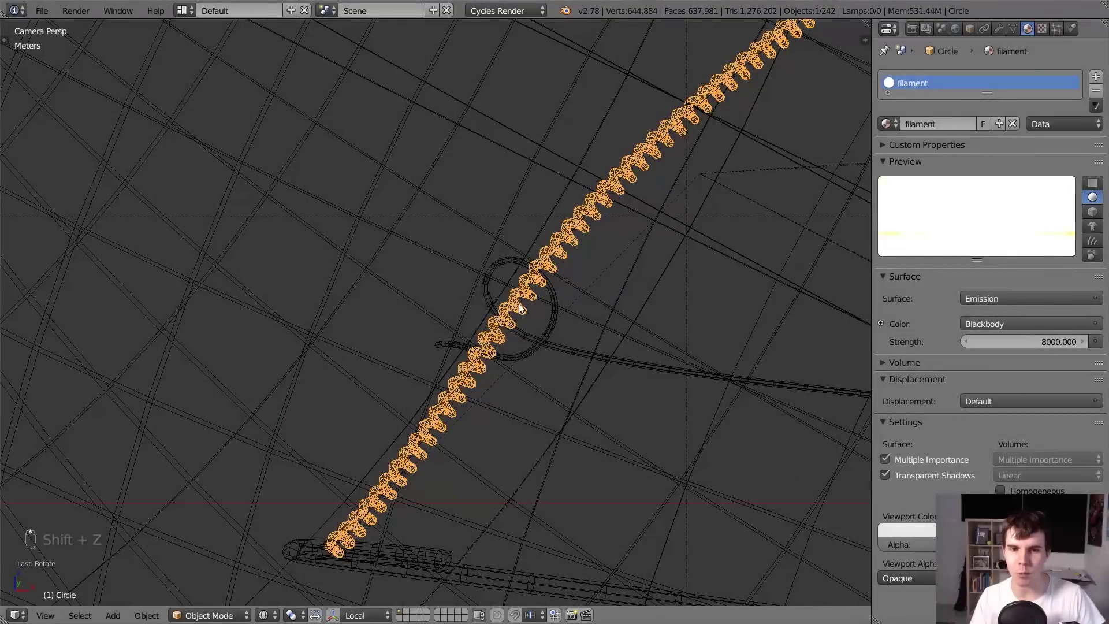
pyautogui.moveTo(499, 380); pyautogui.dragTo(534, 268, button='middle')
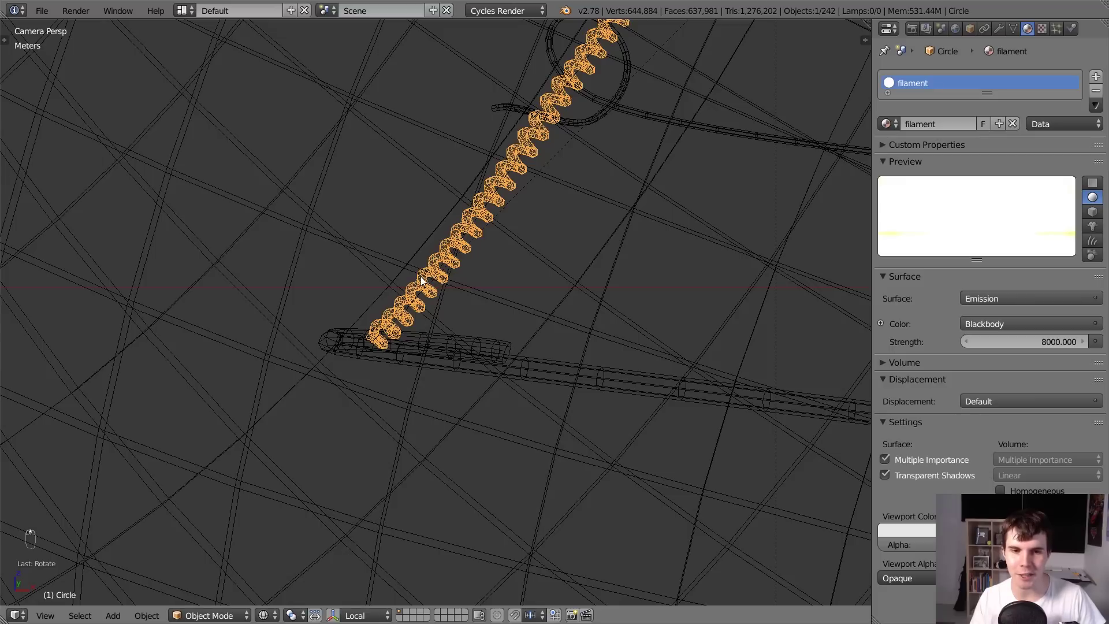
pyautogui.press('Tab')
pyautogui.press('s')
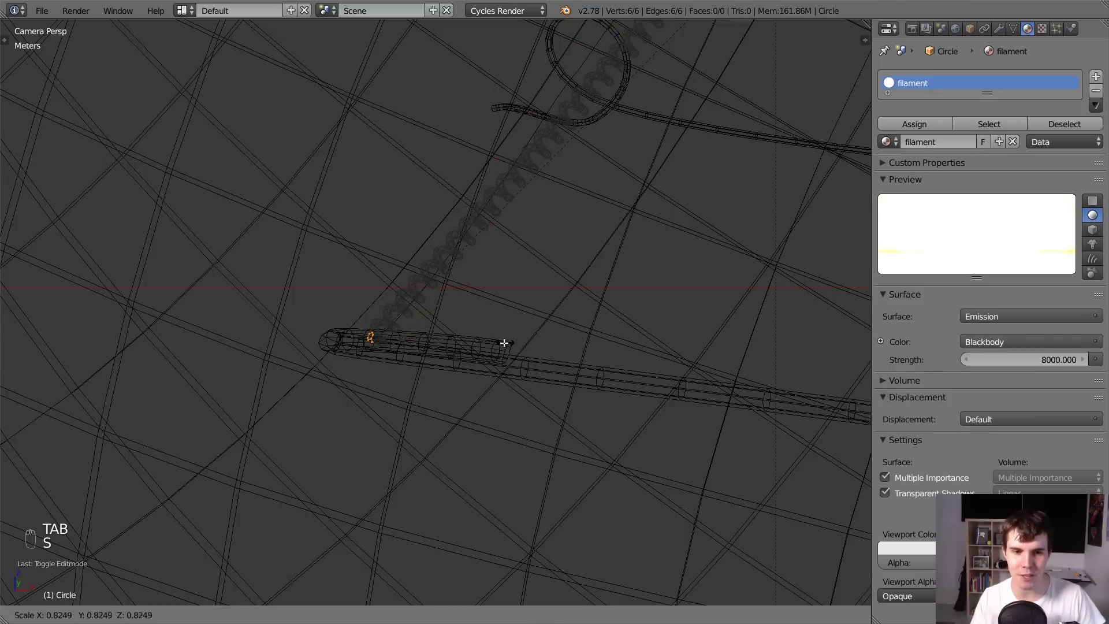
pyautogui.click(411, 332)
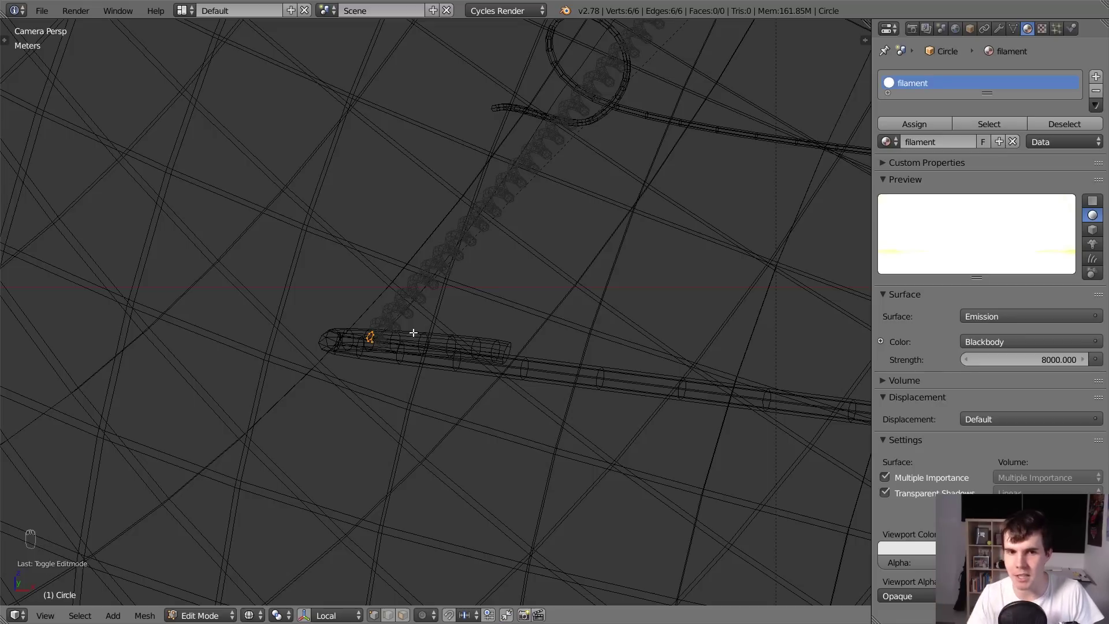
pyautogui.press('Tab')
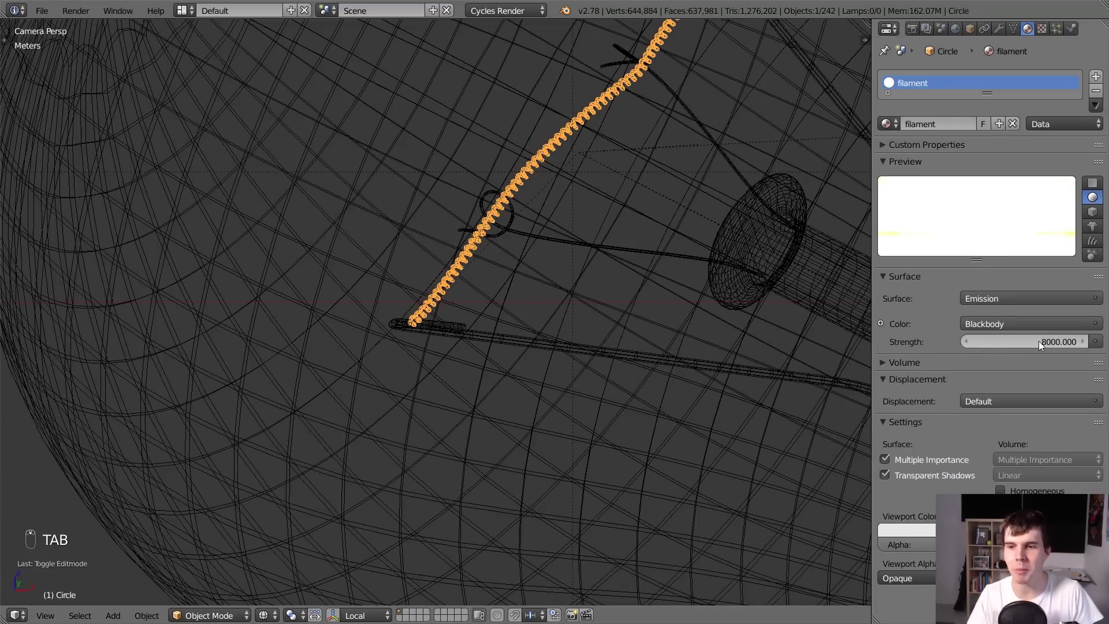
# Preview the scene rendered from the camera, examine the glow and noise around the lit bulb, and return to wireframe.
pyautogui.scroll(-10, 636, 300)
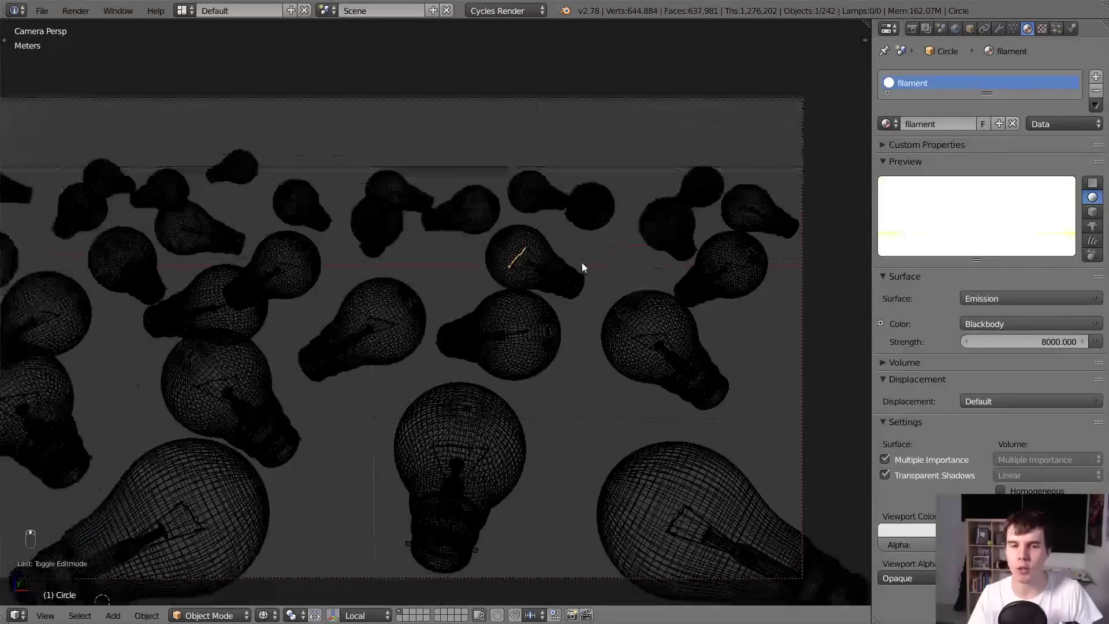
pyautogui.scroll(1, 606, 248)
pyautogui.hotkey('shift', 'z')
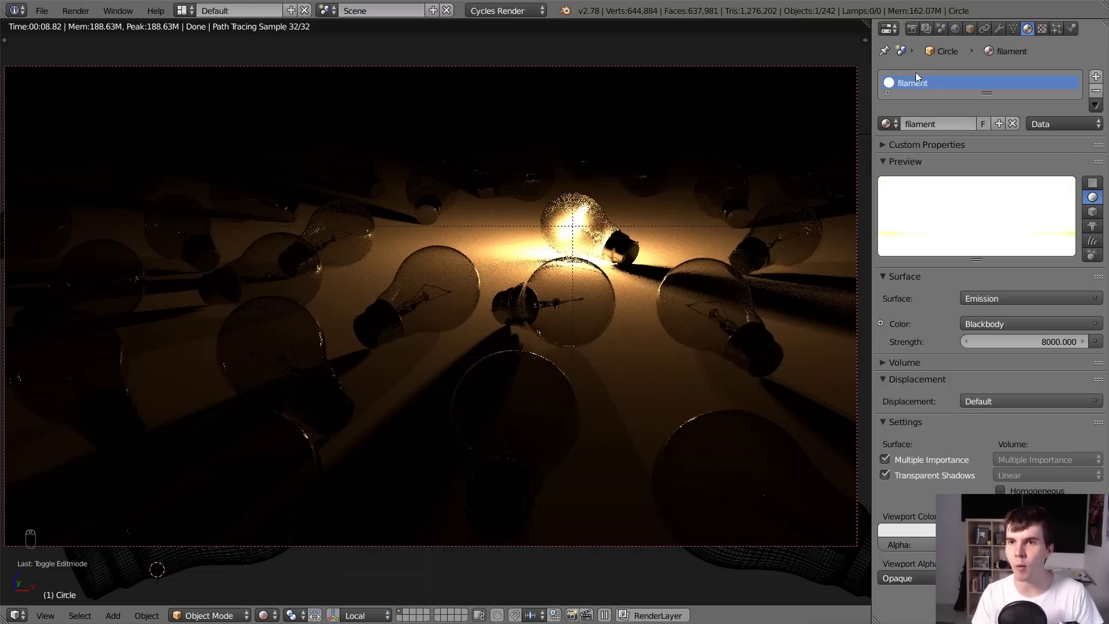
pyautogui.click(913, 30)
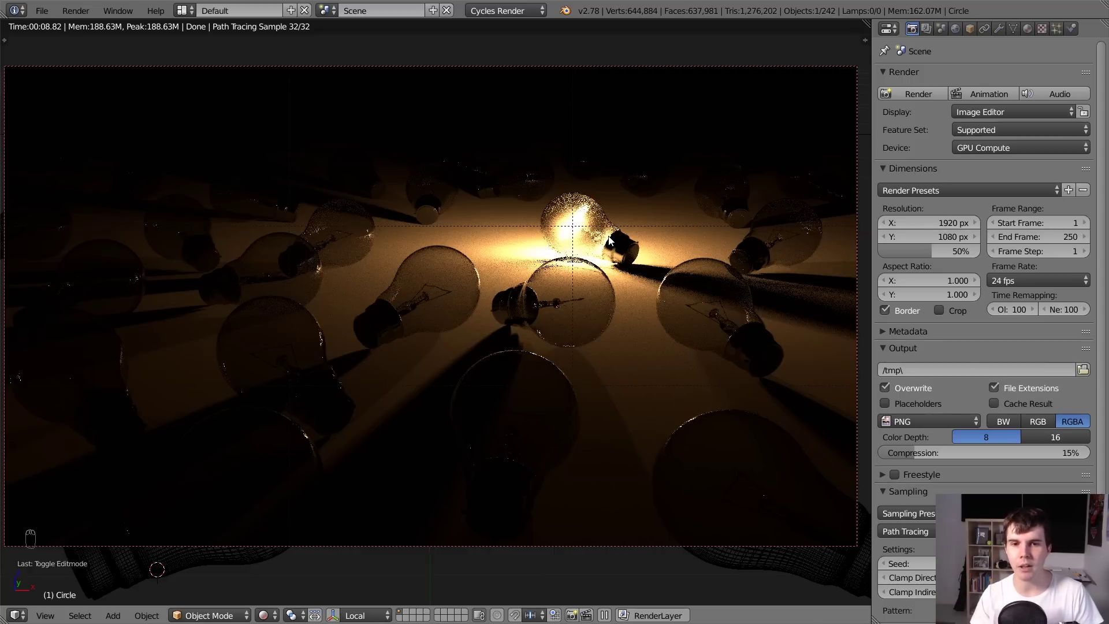
pyautogui.moveTo(610, 240); pyautogui.dragTo(638, 188, button='middle')
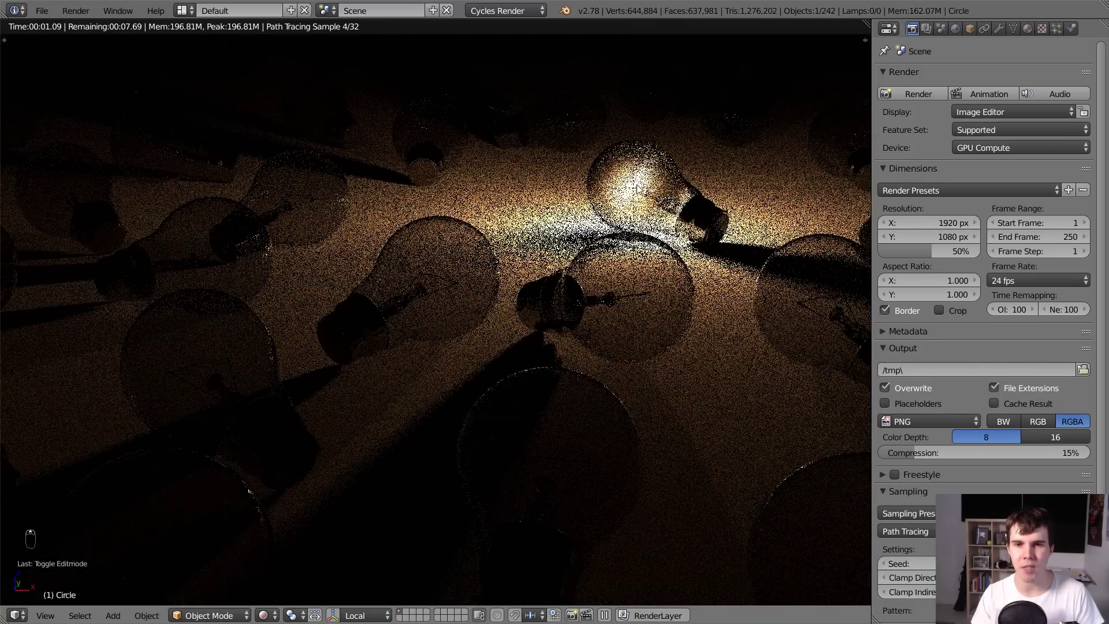
pyautogui.hotkey('ctrl', 'b')
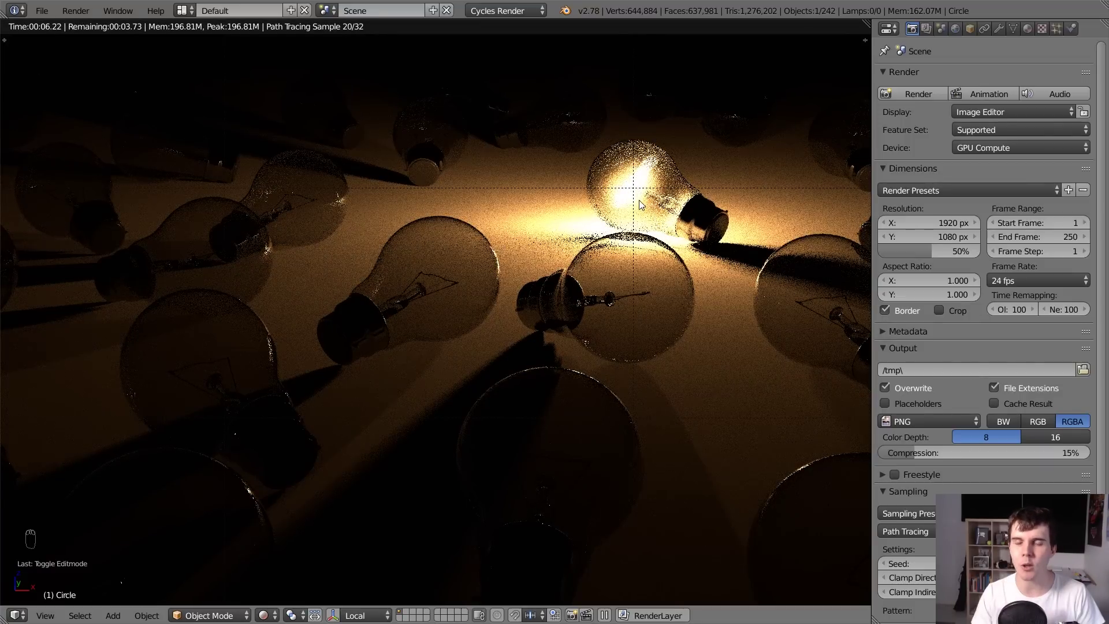
pyautogui.moveTo(650, 199); pyautogui.dragTo(548, 254, button='middle')
pyautogui.hotkey('ctrl', 'b')
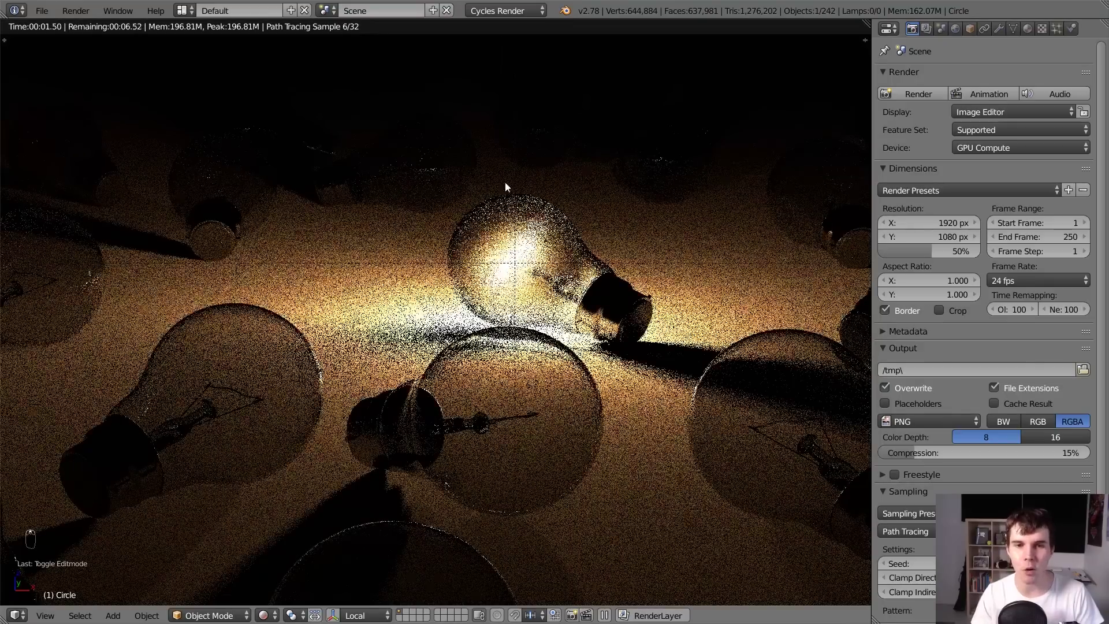
pyautogui.hotkey('shift', 'z')
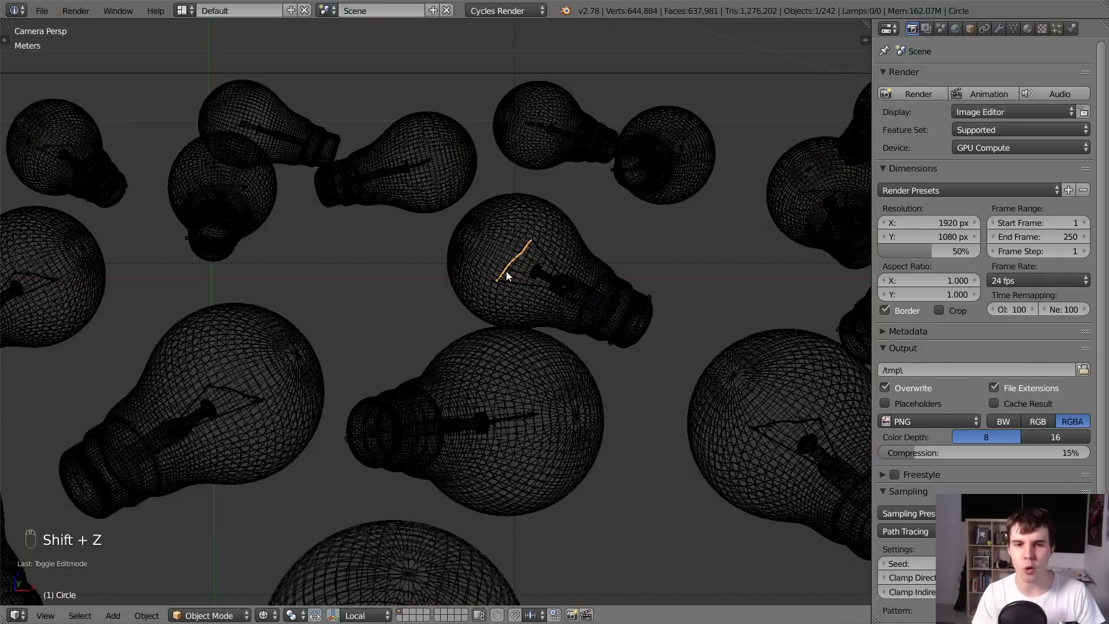
# Switch the screen layout to Compositing and return to the Default layout.
pyautogui.scroll(3, 508, 269)
pyautogui.click(192, 12)
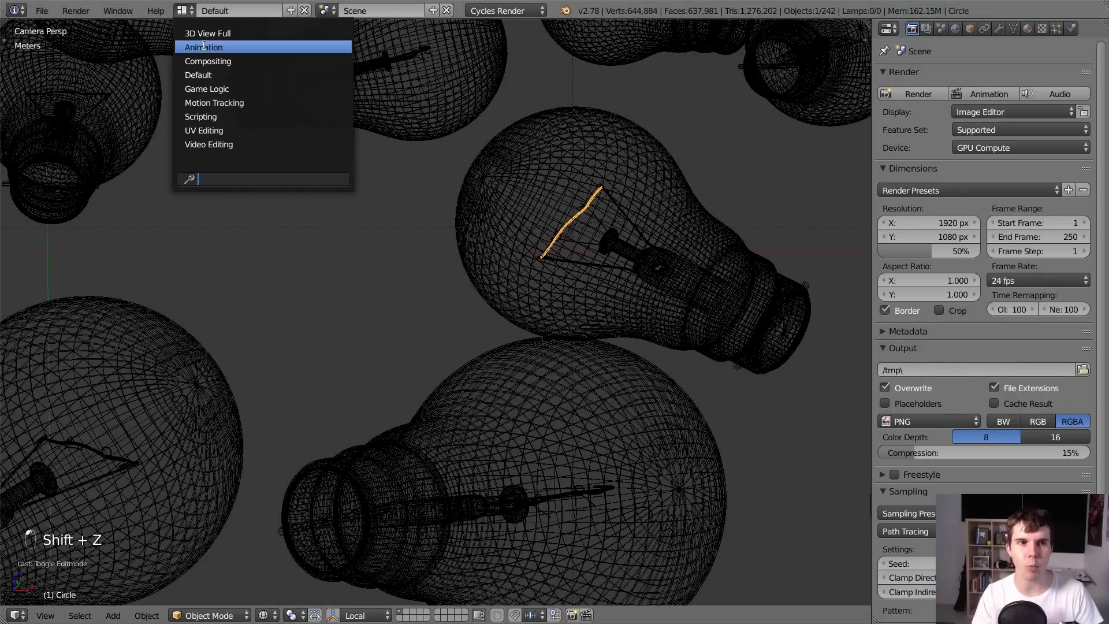
pyautogui.click(211, 61)
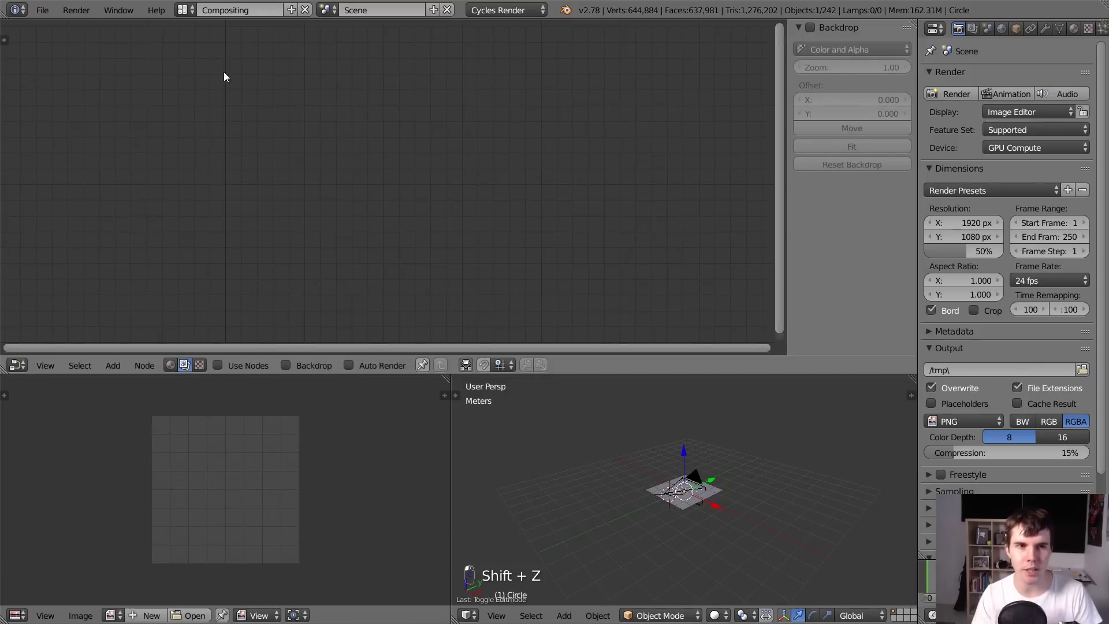
pyautogui.click(191, 11)
pyautogui.click(195, 71)
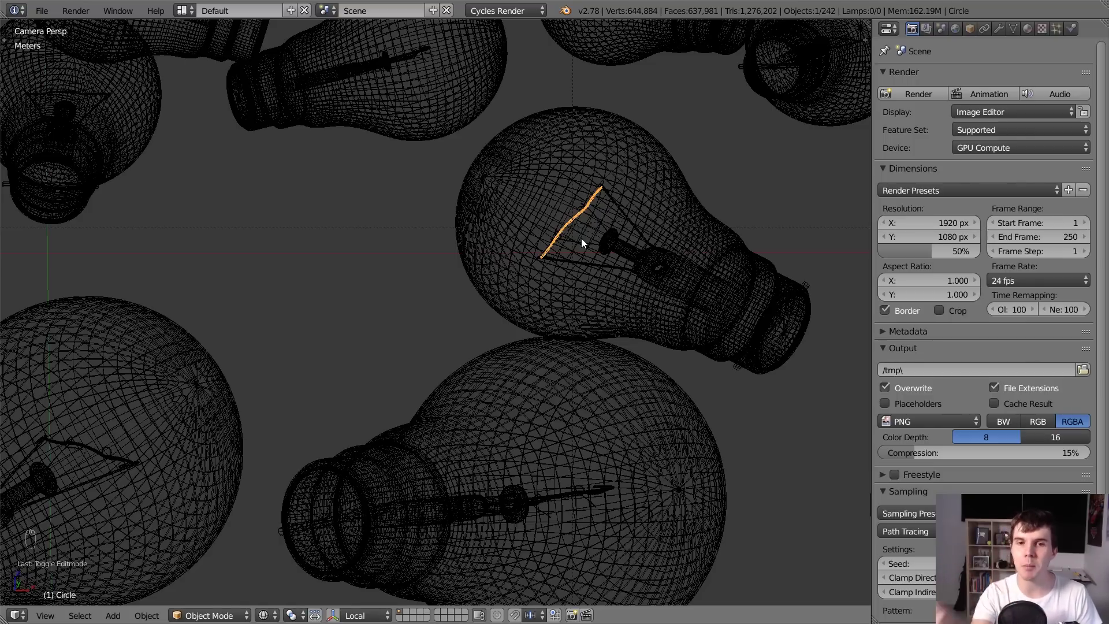
# Move the lit bulb's filament coil to scene layer 2 and show that layer together with layer 1.
pyautogui.scroll(-4, 581, 240)
pyautogui.scroll(-4, 583, 241)
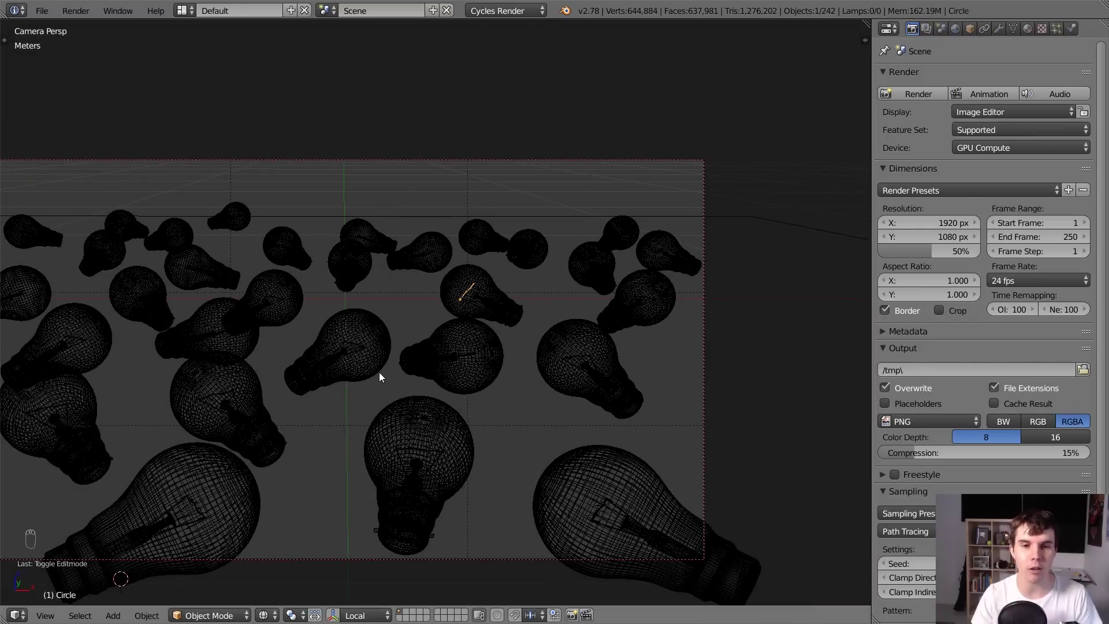
pyautogui.scroll(7, 379, 372)
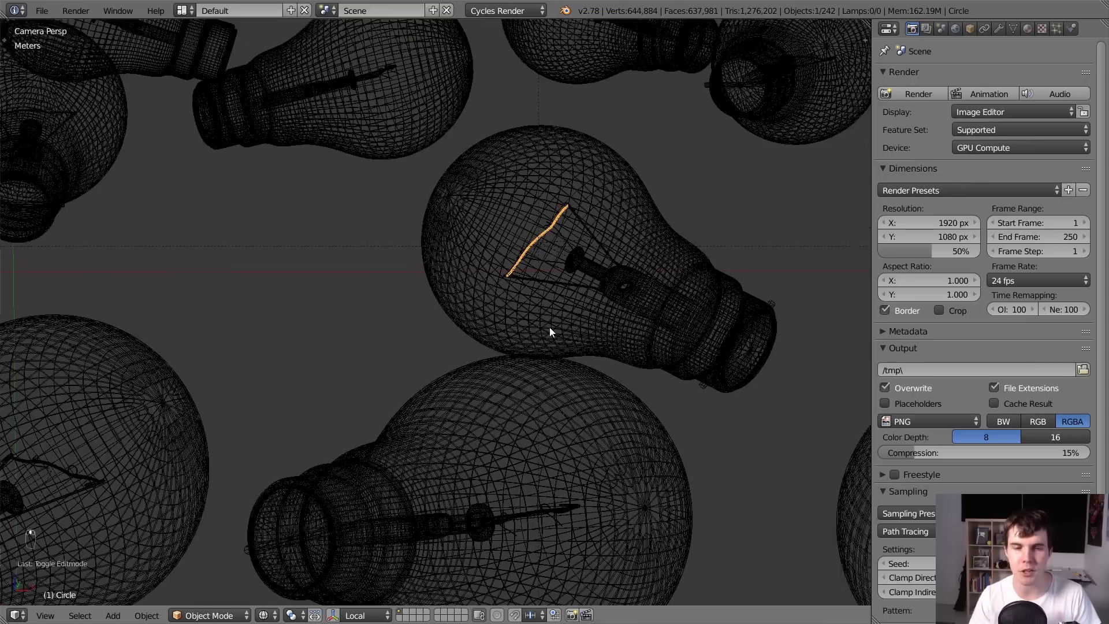
pyautogui.keyDown('shift'); pyautogui.moveTo(550, 328); pyautogui.dragTo(528, 338, button='middle'); pyautogui.keyUp('shift')
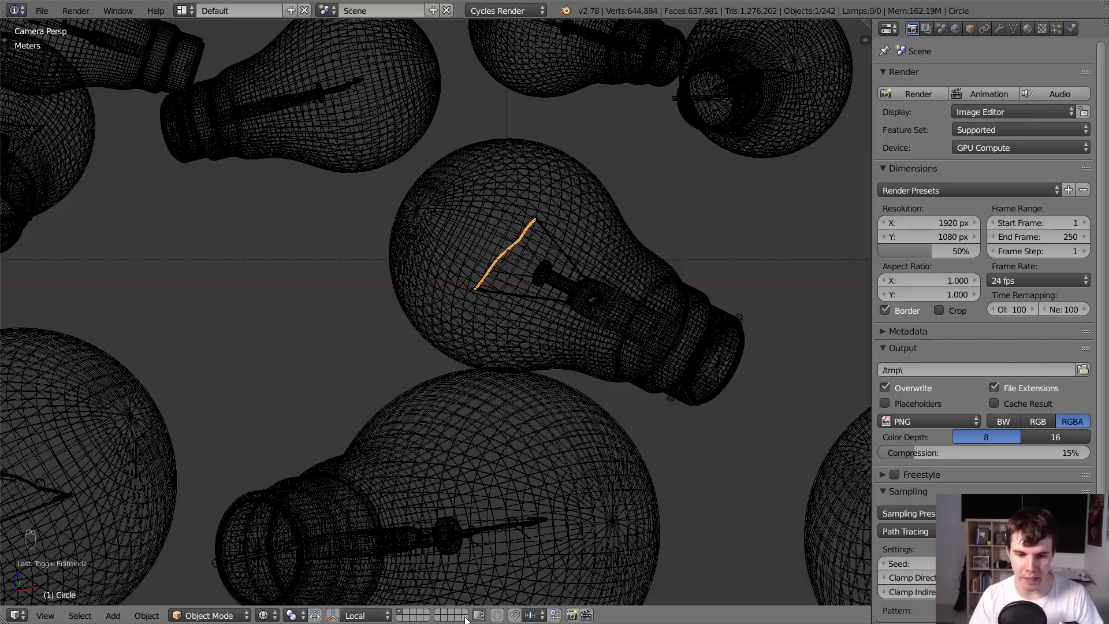
pyautogui.scroll(-5, 574, 271)
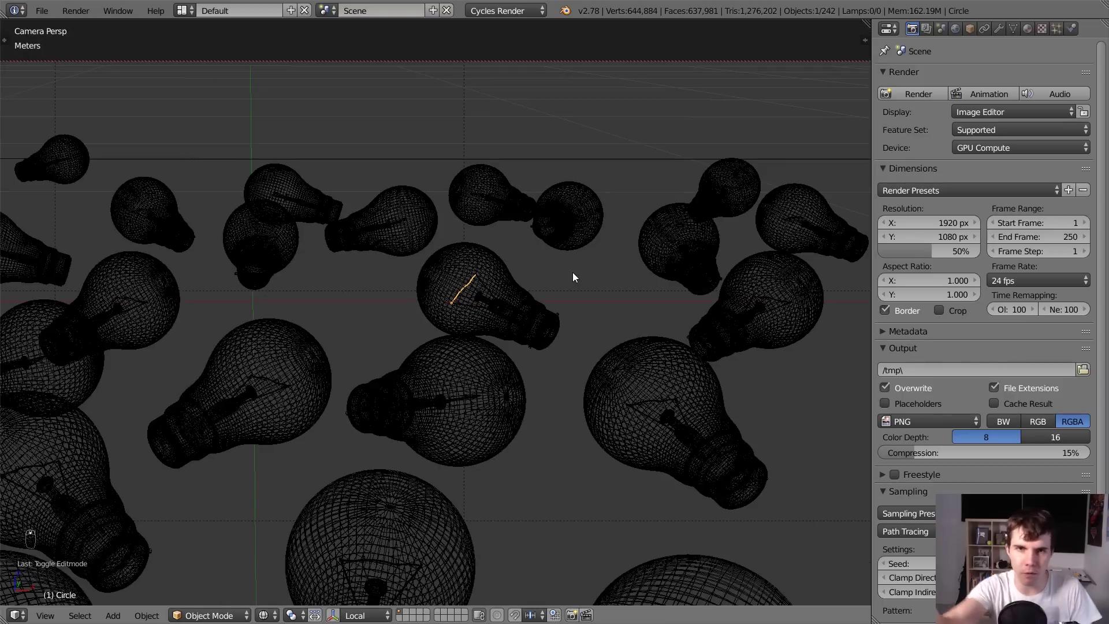
pyautogui.scroll(5, 555, 283)
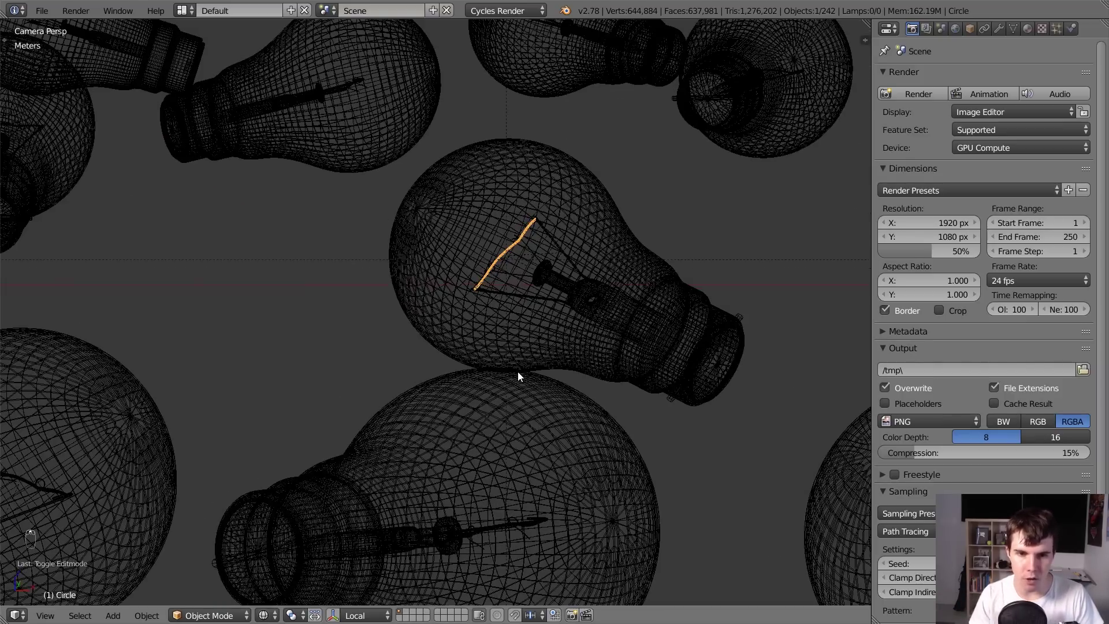
pyautogui.press('m')
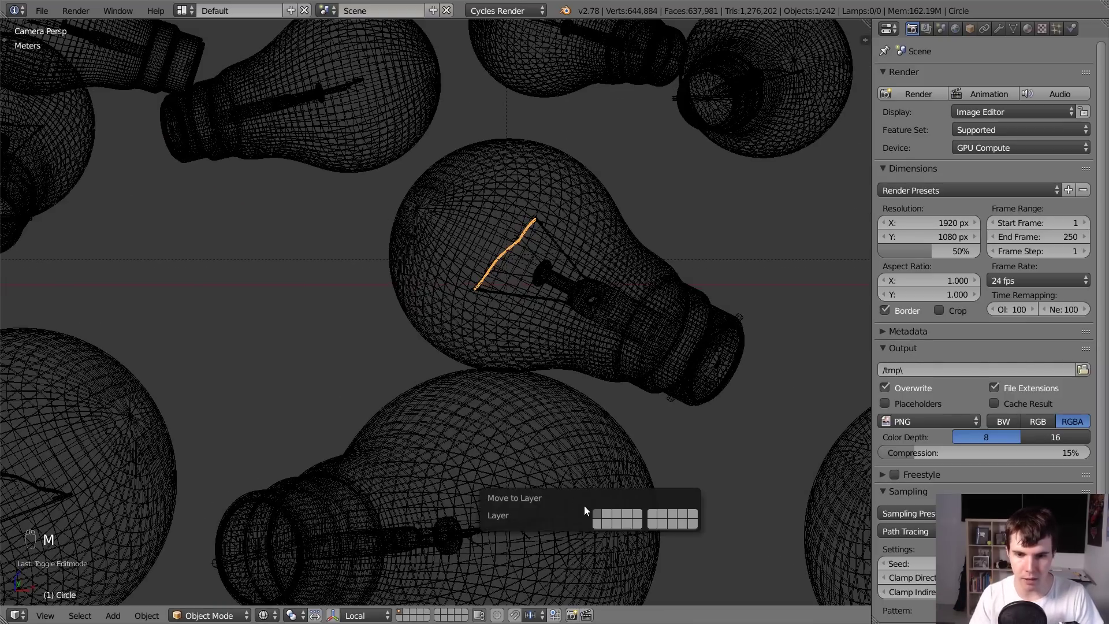
pyautogui.click(607, 515)
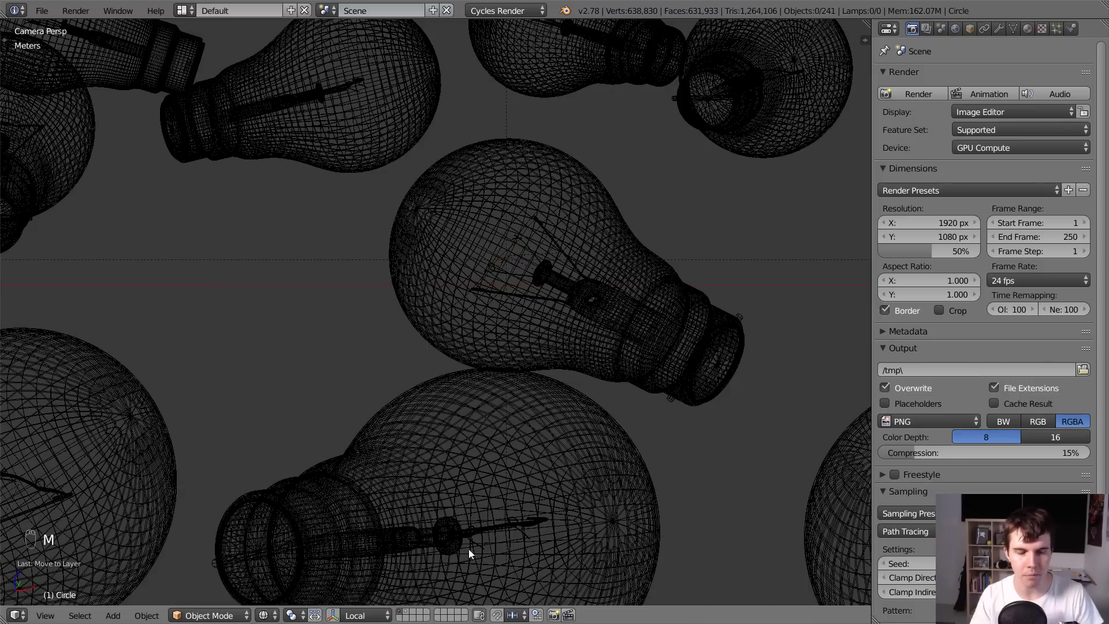
pyautogui.keyDown('shift'); pyautogui.click(408, 615); pyautogui.keyUp('shift')
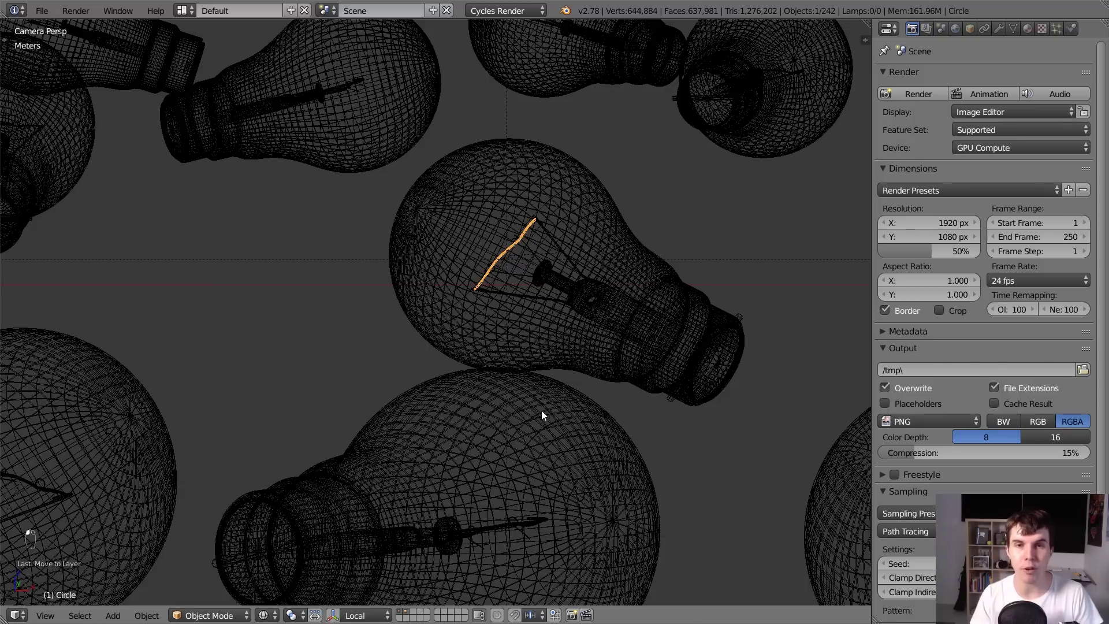
pyautogui.keyDown('shift'); pyautogui.click(408, 616); pyautogui.keyUp('shift')
pyautogui.keyDown('shift'); pyautogui.click(408, 615); pyautogui.keyUp('shift')
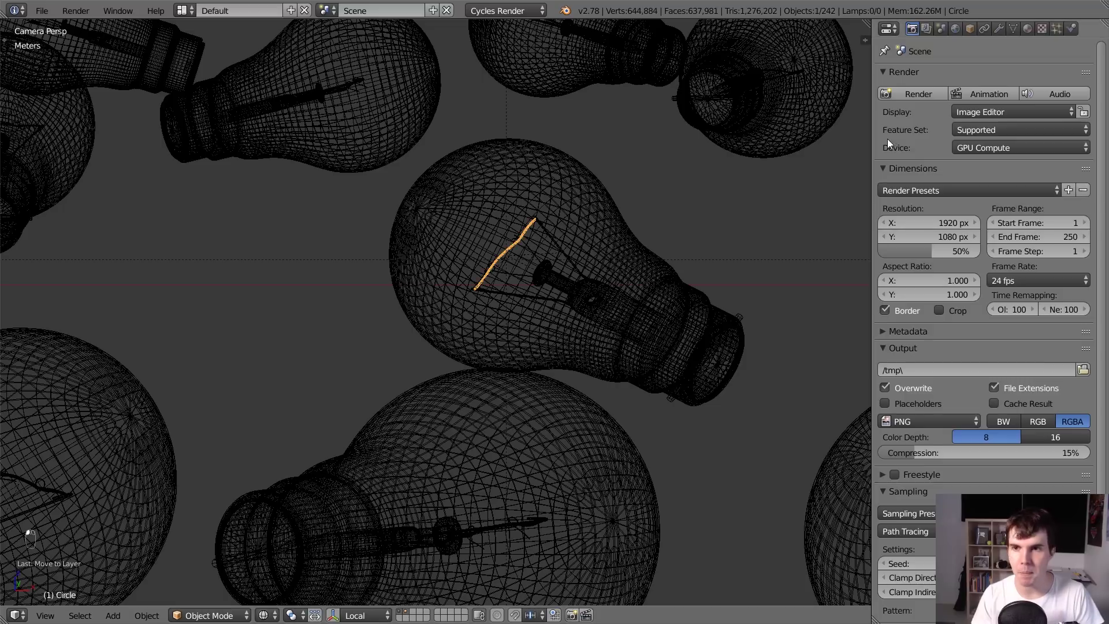
# Add a second render layer to the scene and name it filament.
pyautogui.click(927, 29)
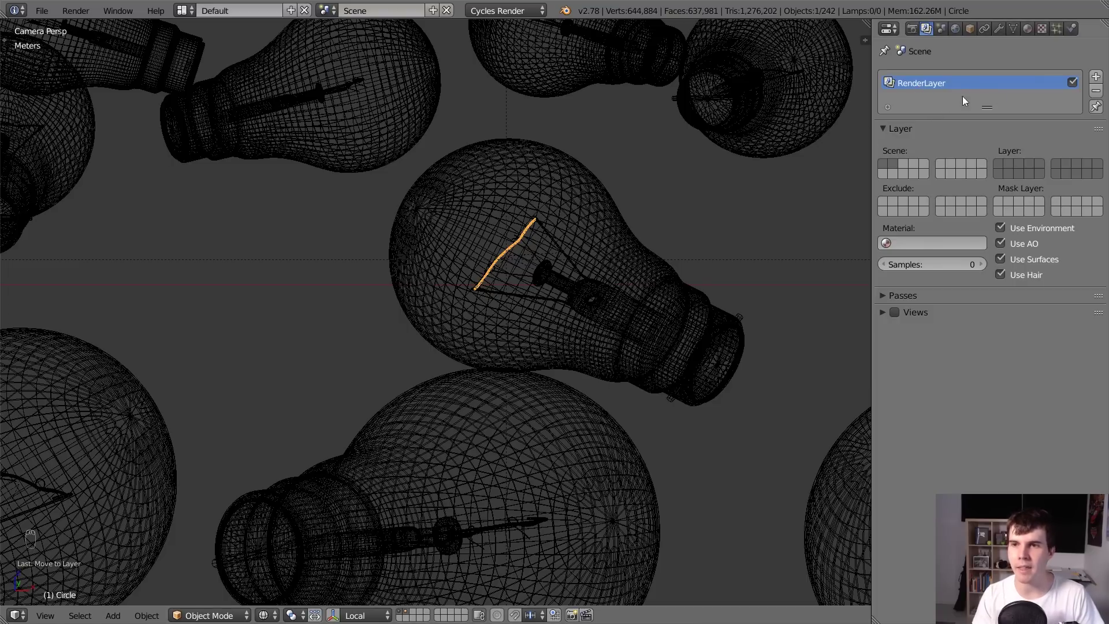
pyautogui.click(1096, 76)
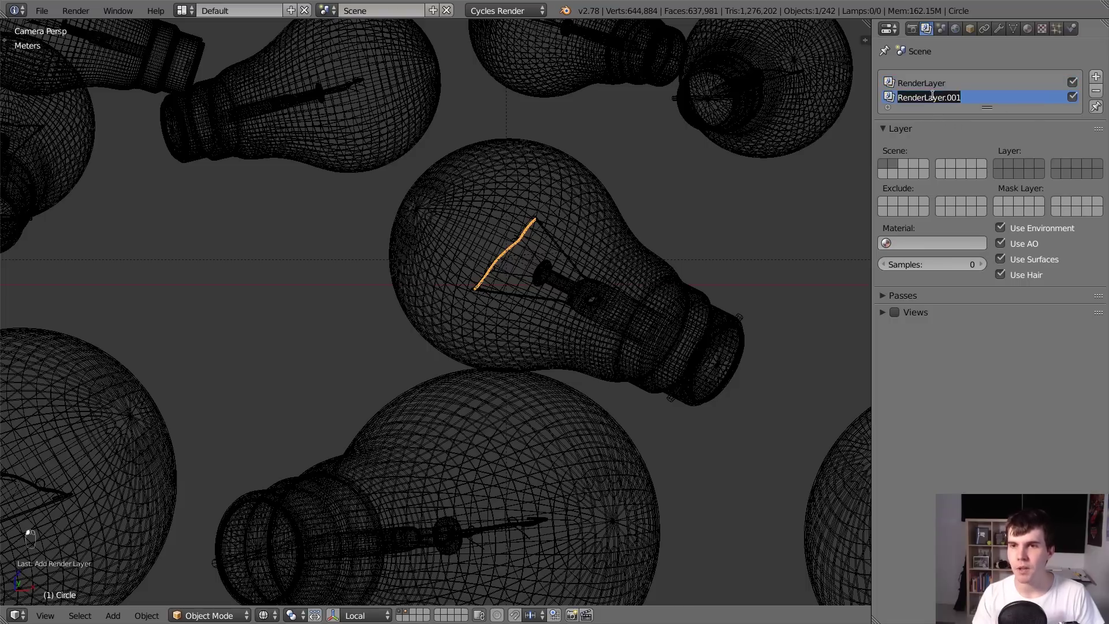
pyautogui.write('filament')
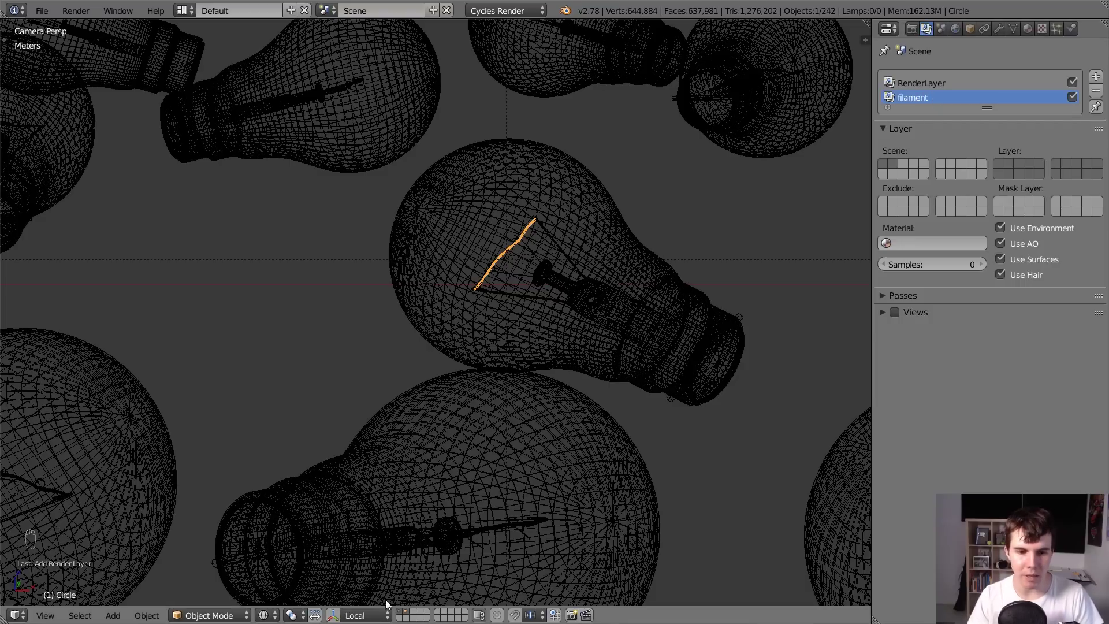
# Check the contents of scene layers 1 and 2, and restrict the filament render layer to layer 2 only.
pyautogui.click(403, 616)
pyautogui.click(403, 616)
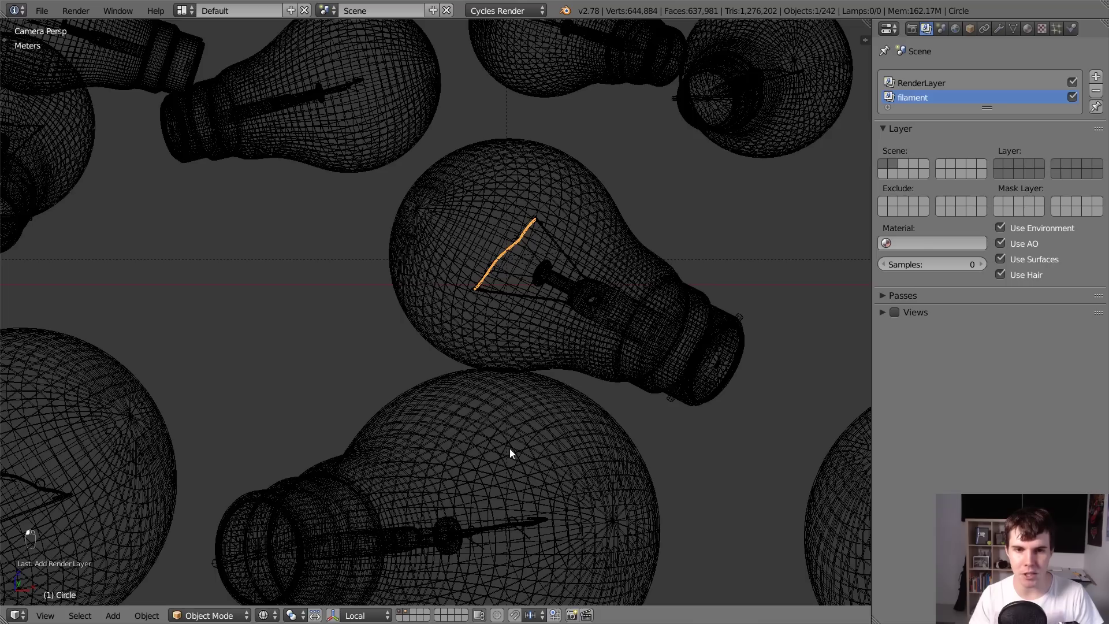
pyautogui.click(416, 615)
pyautogui.click(404, 615)
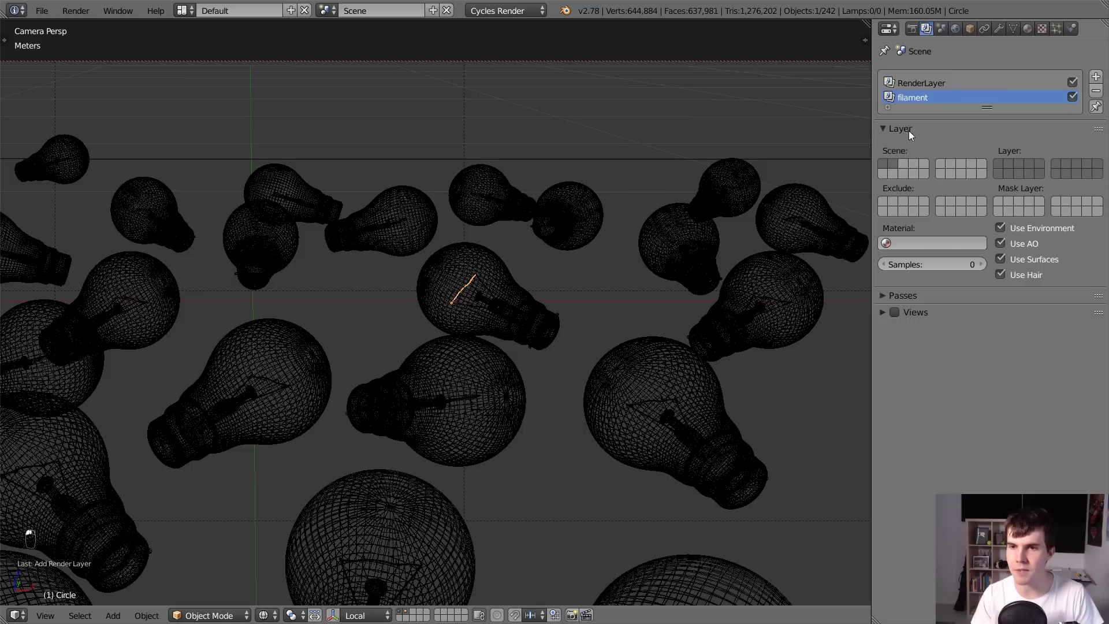
pyautogui.click(1011, 166)
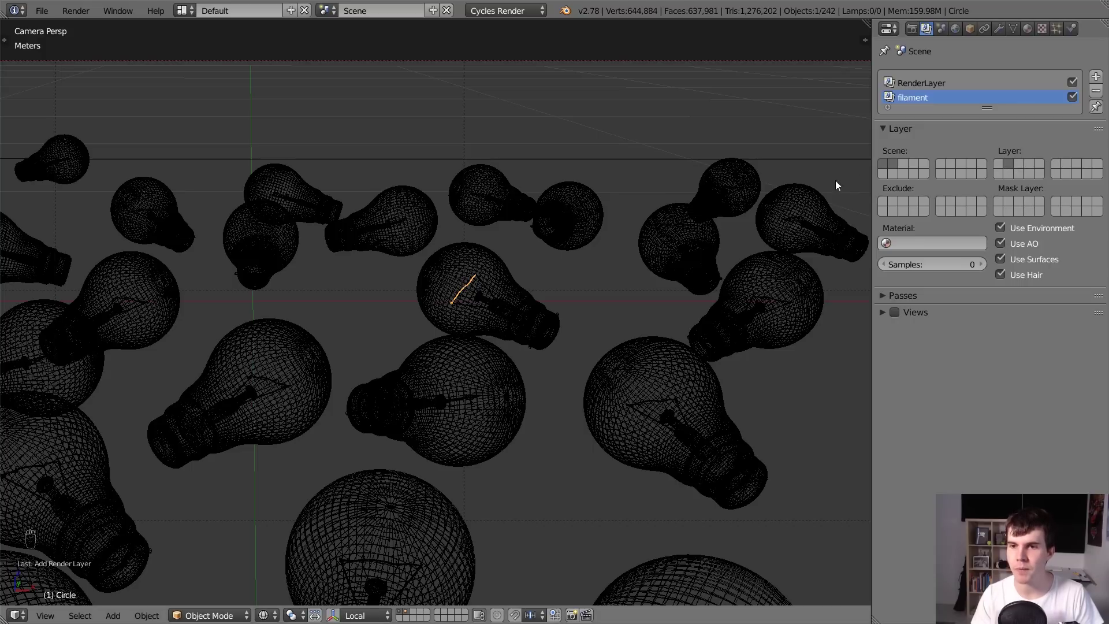
# Compare the layer assignments of RenderLayer and the filament render layer, ending with RenderLayer active.
pyautogui.click(924, 84)
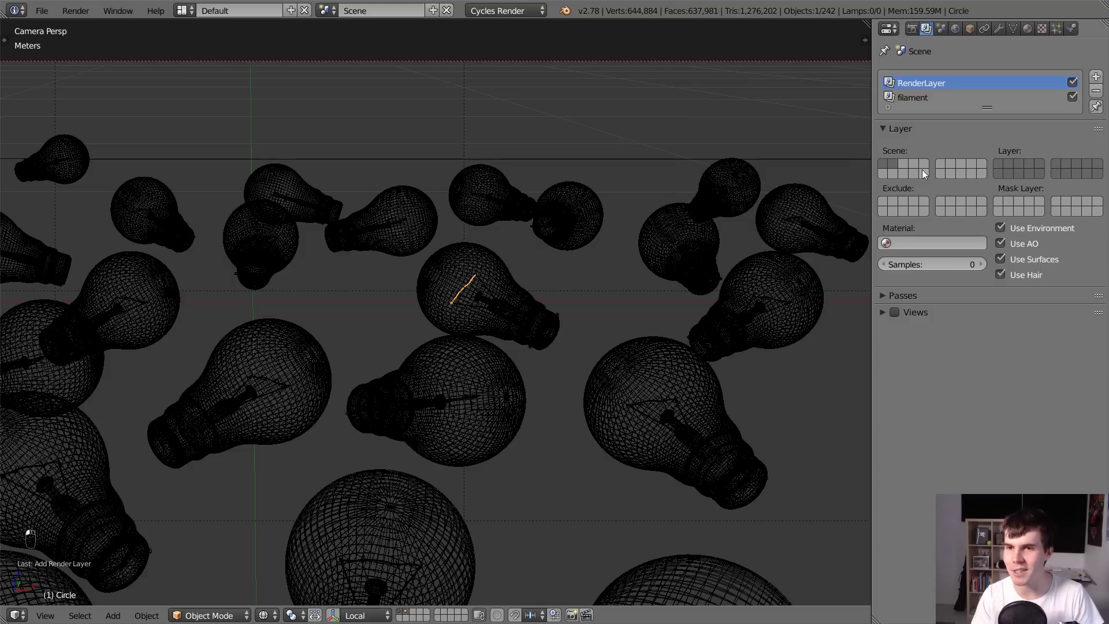
pyautogui.click(911, 99)
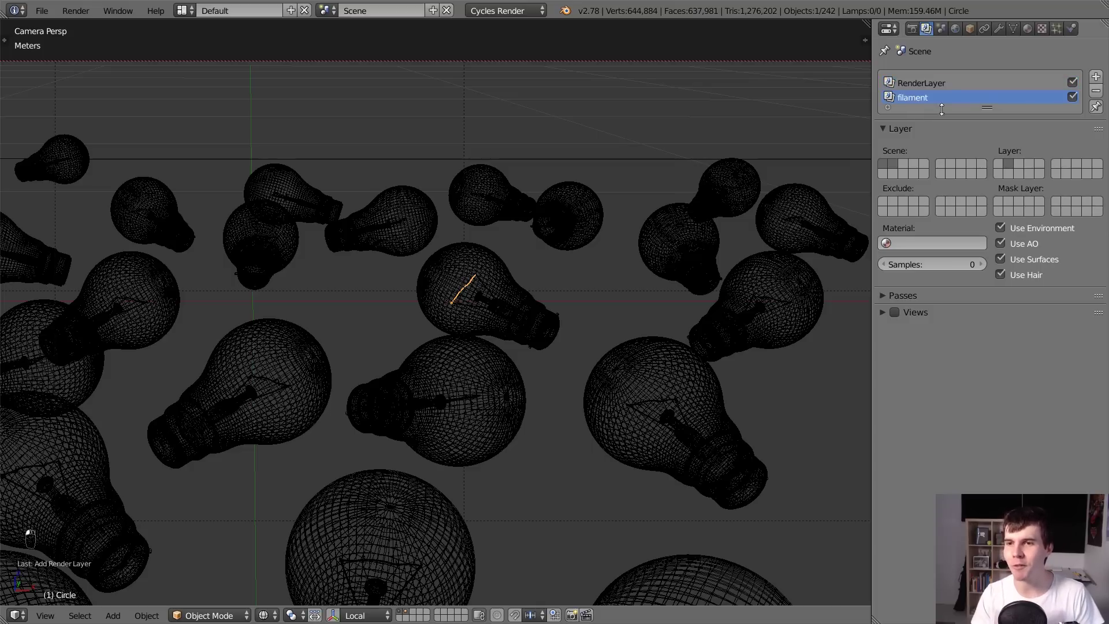
pyautogui.click(926, 88)
pyautogui.click(931, 97)
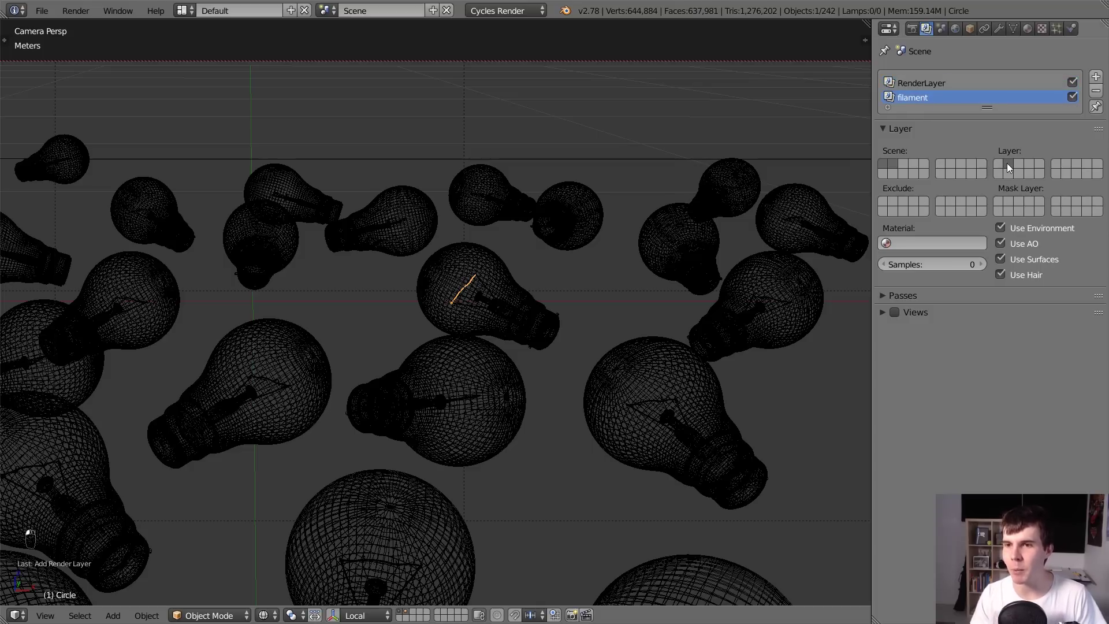
pyautogui.click(934, 82)
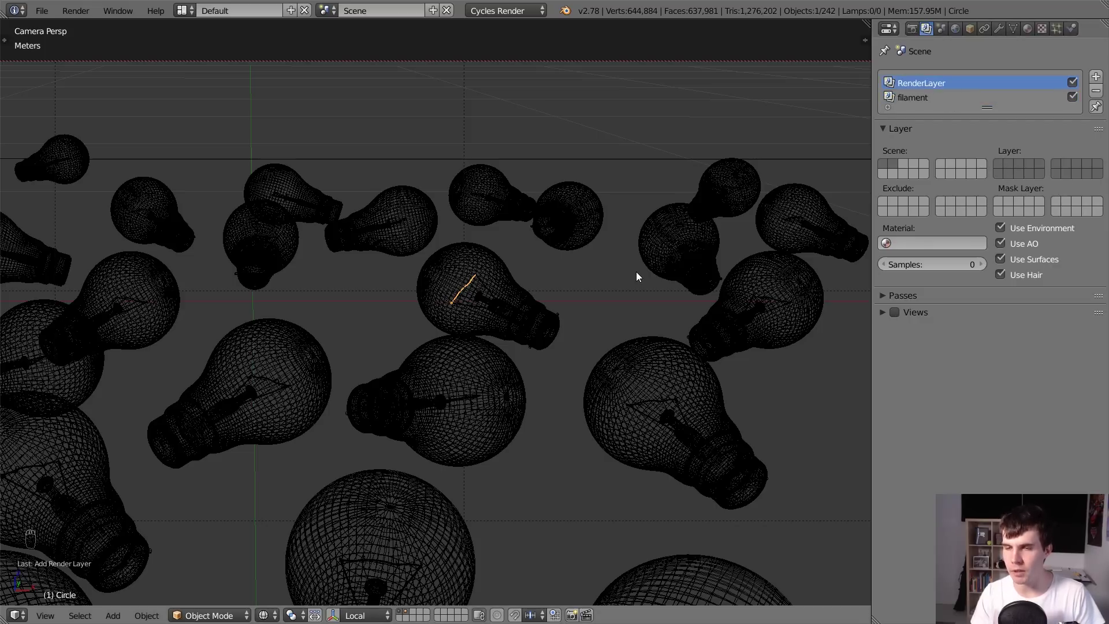
# Select the camera, show its lens and depth of field settings, and preview the rendered scene through it.
pyautogui.scroll(-4, 636, 272)
pyautogui.scroll(3, 597, 203)
pyautogui.scroll(-1, 601, 200)
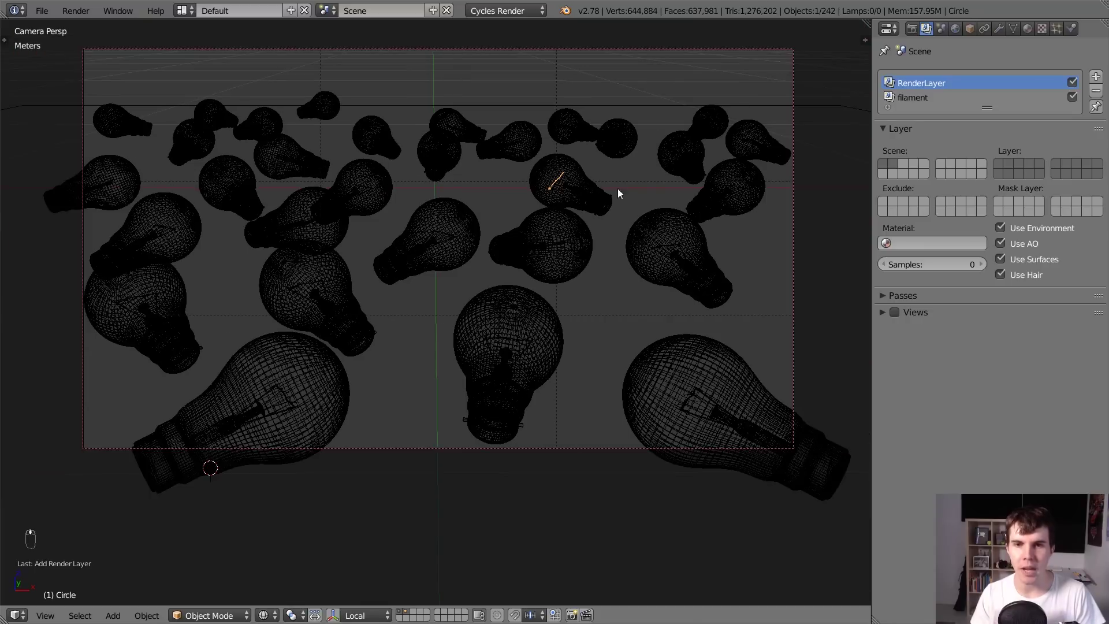
pyautogui.click(912, 28)
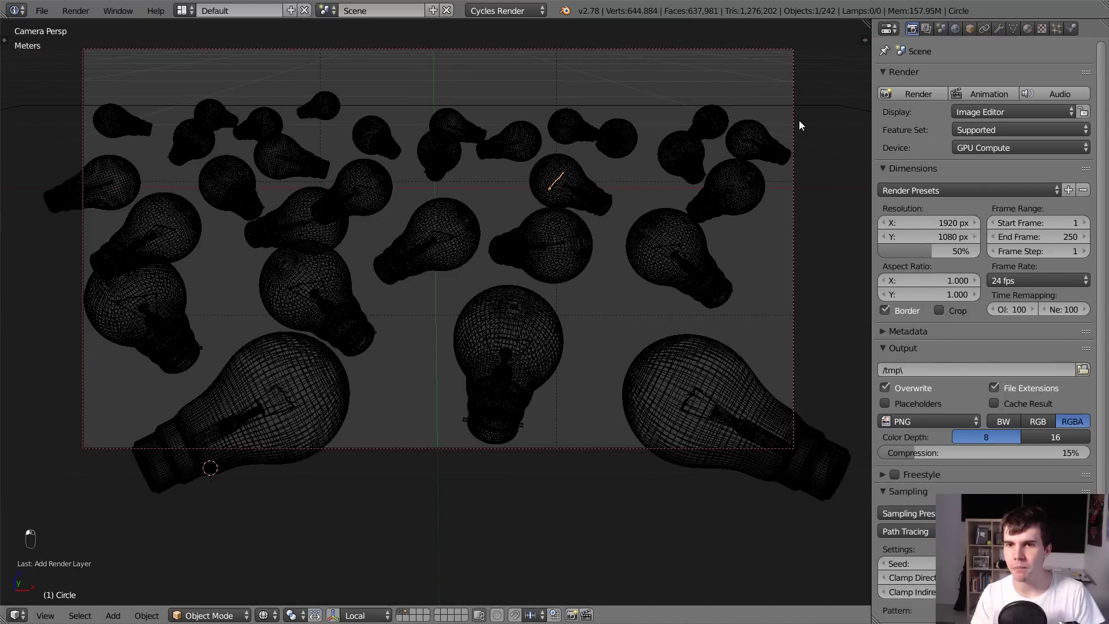
pyautogui.rightClick(800, 125)
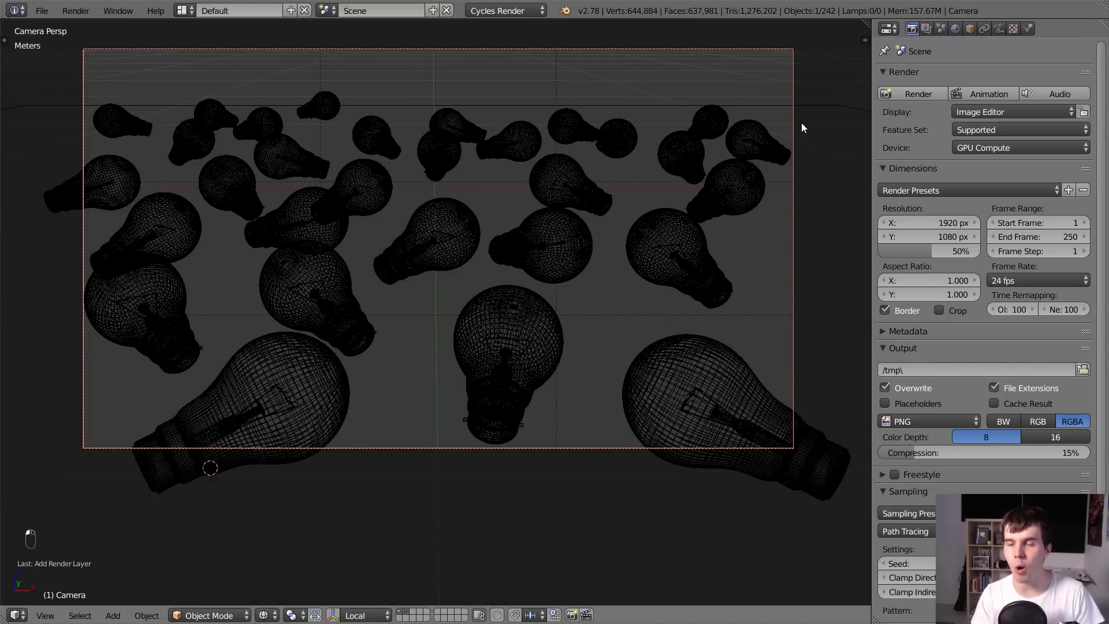
pyautogui.click(999, 28)
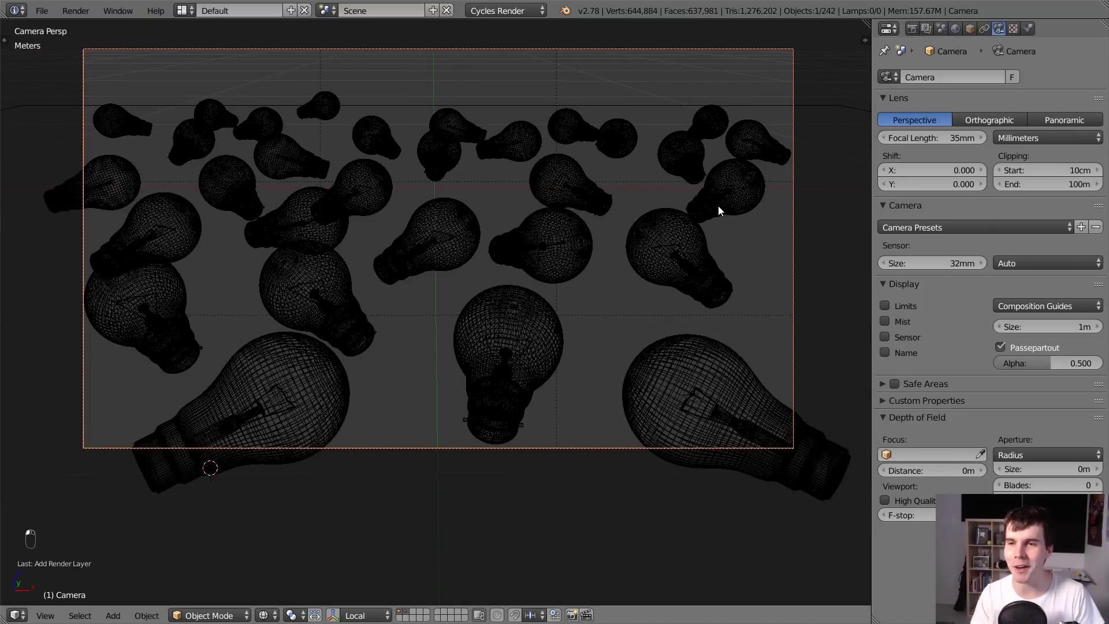
pyautogui.scroll(1, 734, 309)
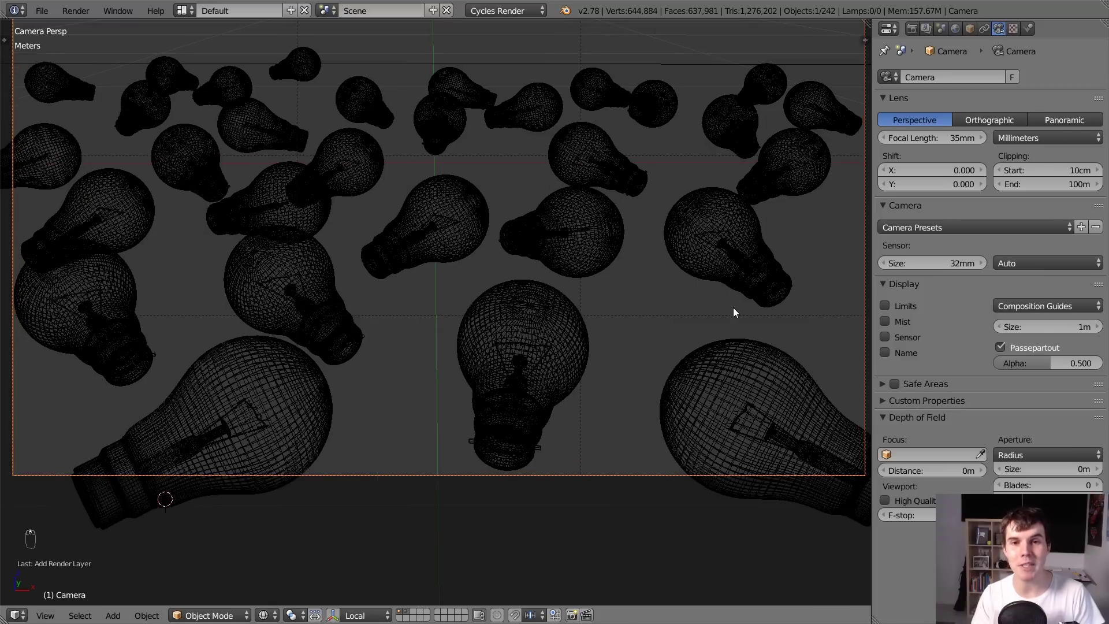
pyautogui.hotkey('shift', 'z')
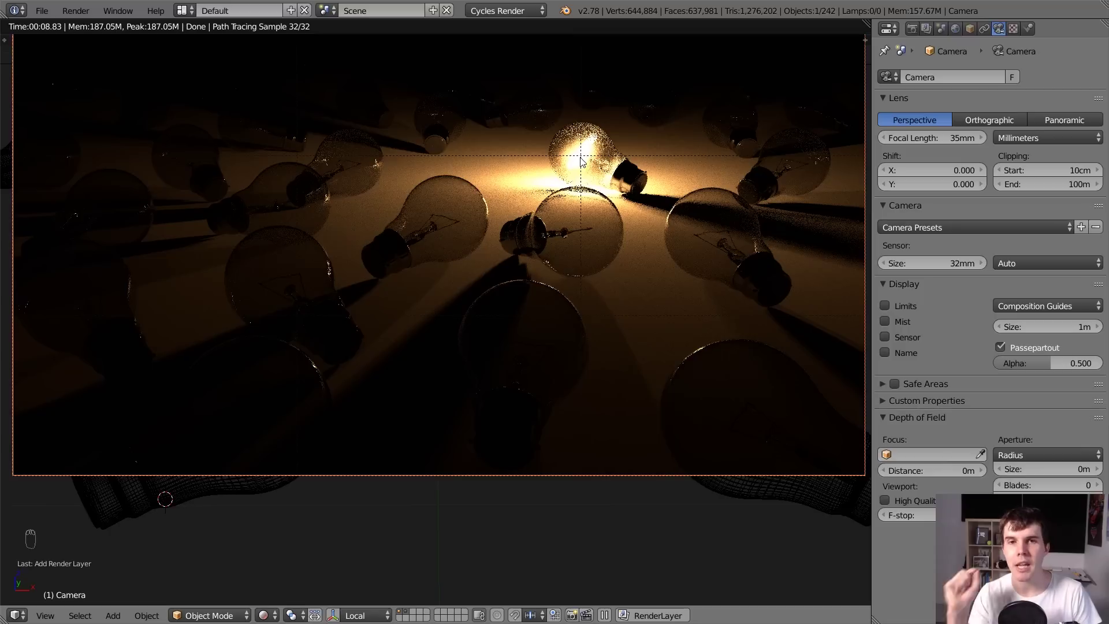
# Return to wireframe shading, select the lit bulb's filament coil mesh and rename the object filament.
pyautogui.hotkey('shift', 'z')
pyautogui.scroll(8, 591, 143)
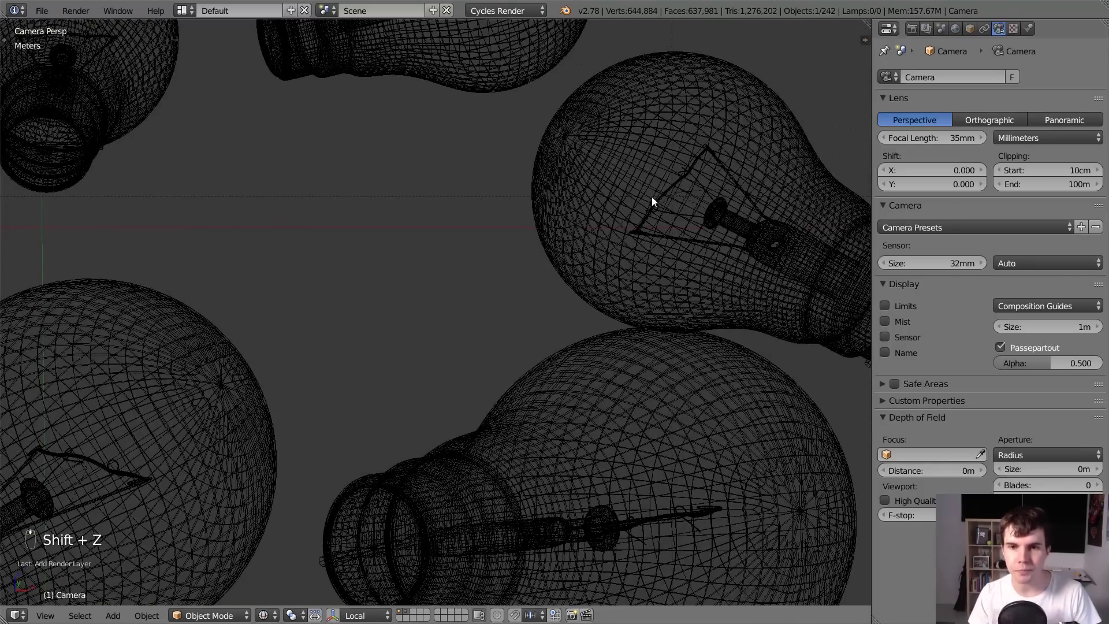
pyautogui.rightClick(665, 194)
pyautogui.rightClick(666, 192)
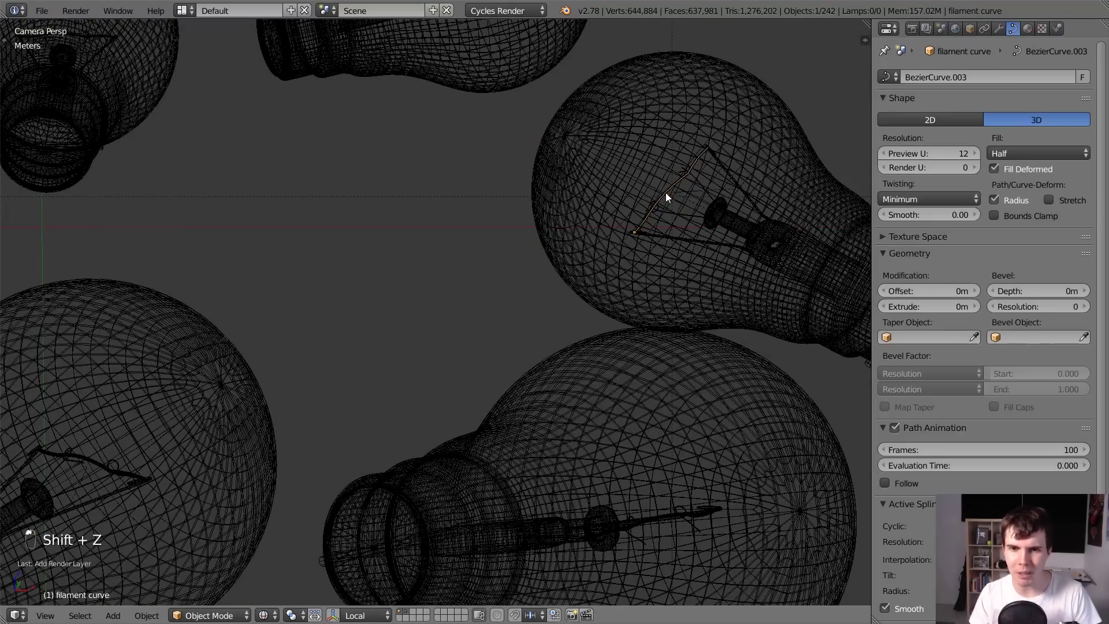
pyautogui.rightClick(666, 192)
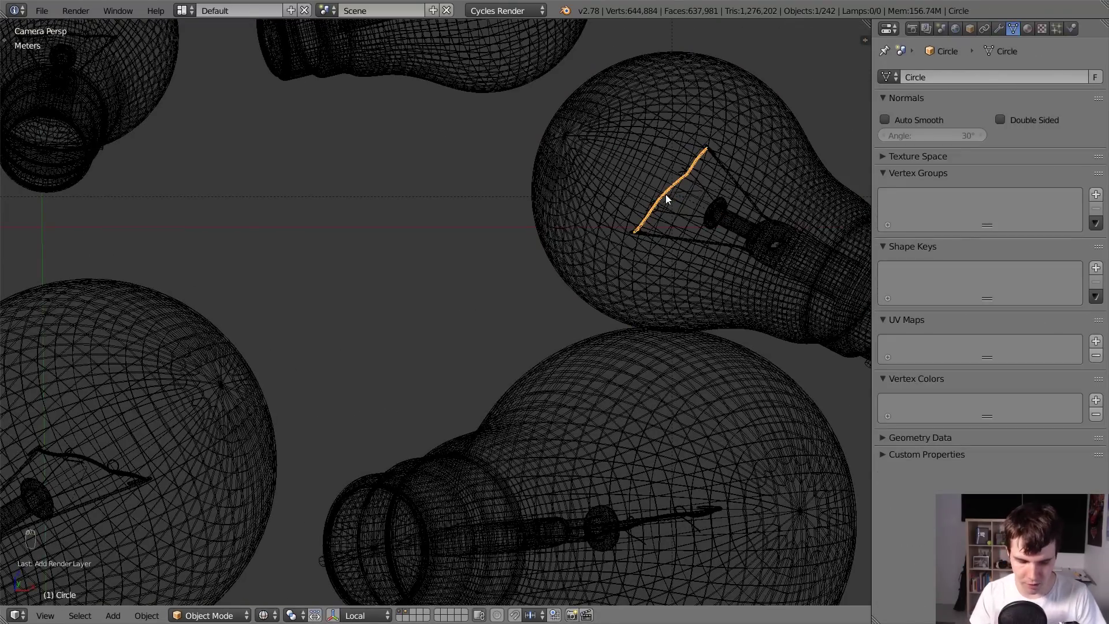
pyautogui.press('n')
pyautogui.scroll(-4, 747, 503)
pyautogui.scroll(-8, 742, 488)
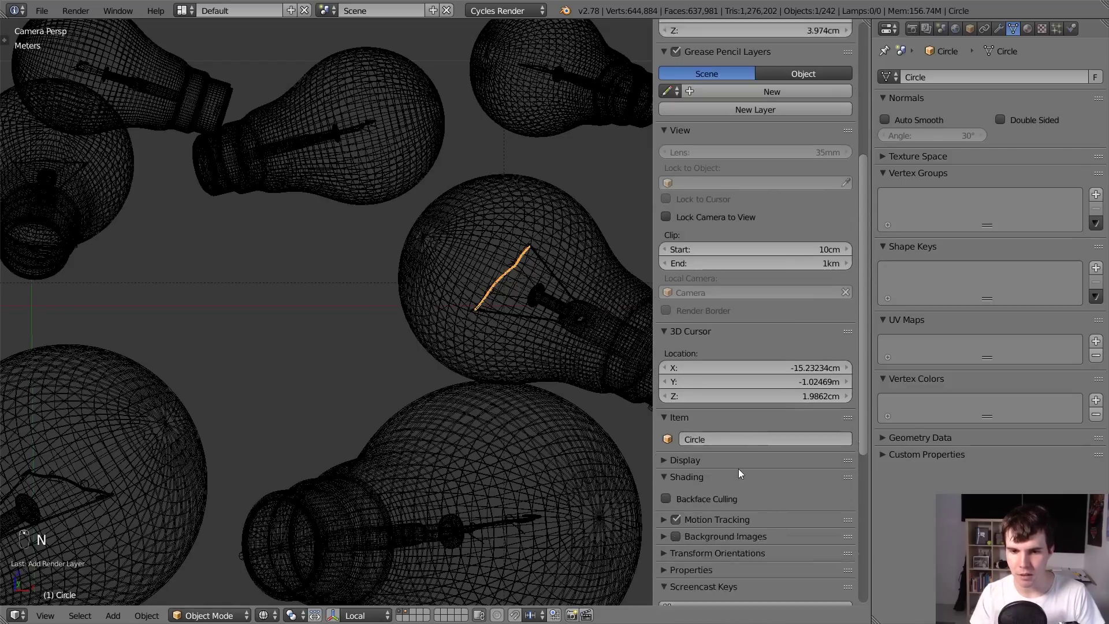
pyautogui.click(728, 417)
pyautogui.write('filamen')
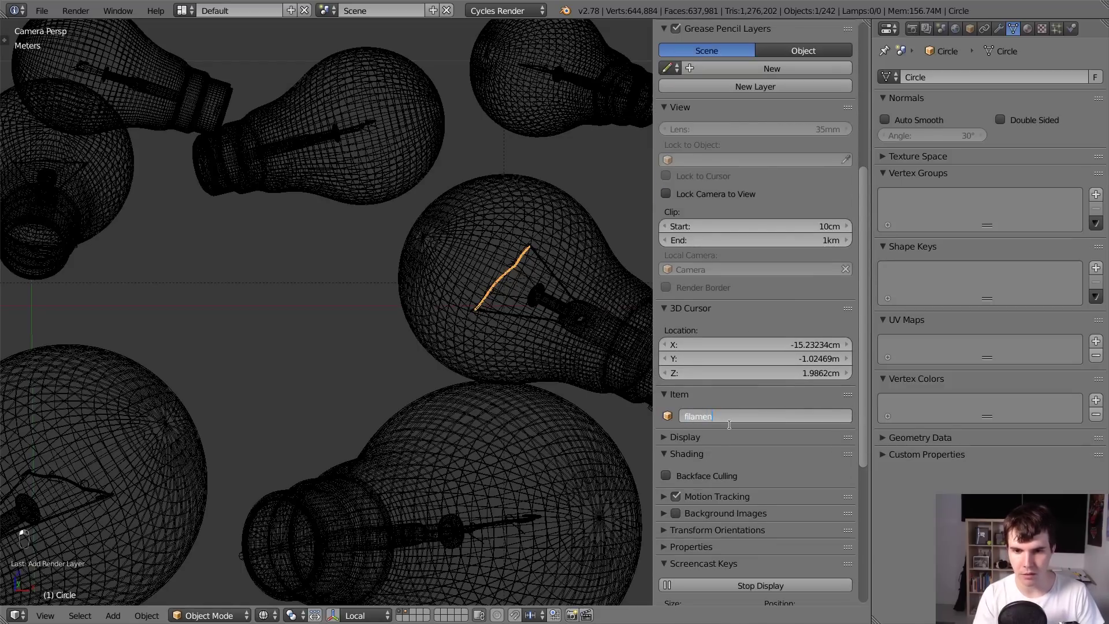
pyautogui.write('t')
pyautogui.press('Return')
pyautogui.press('n')
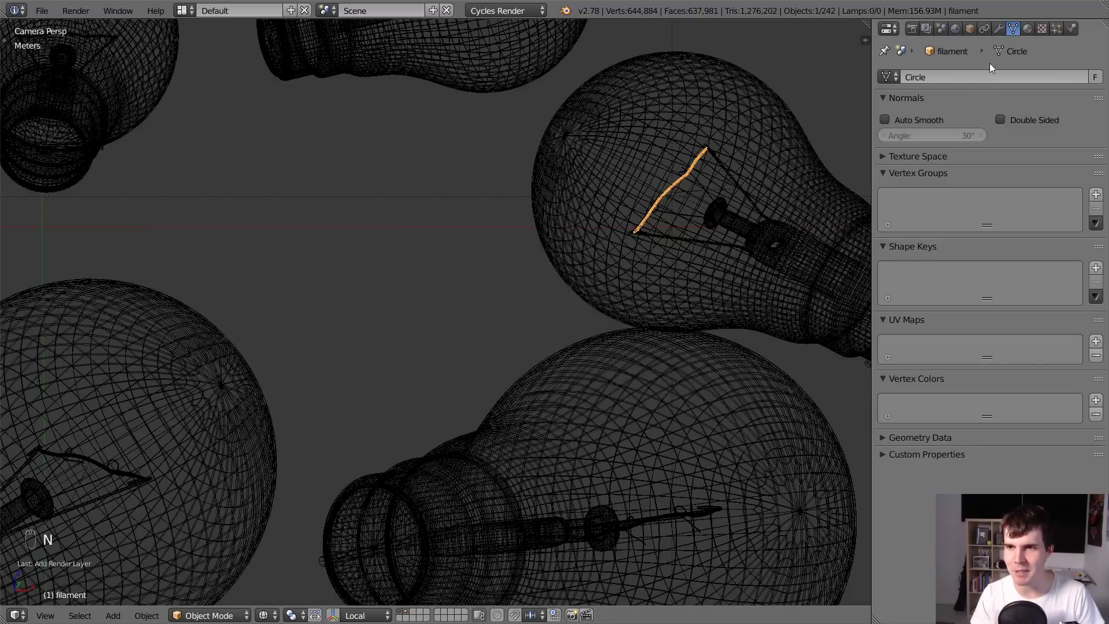
# Set the camera's depth of field focus object to filament.
pyautogui.scroll(-9, 731, 195)
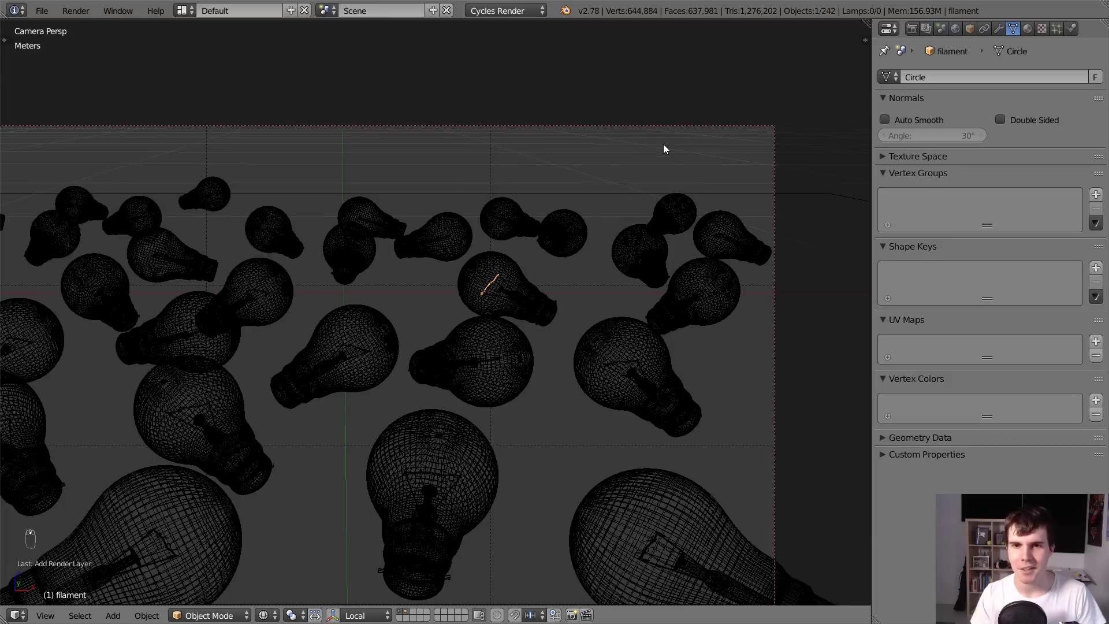
pyautogui.rightClick(670, 127)
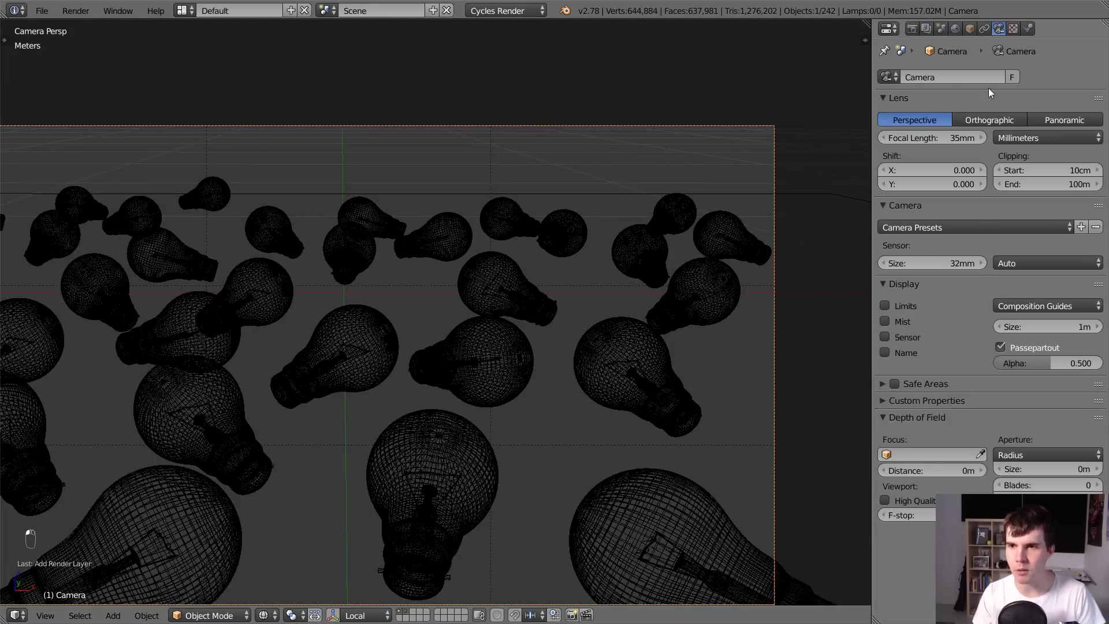
pyautogui.click(927, 456)
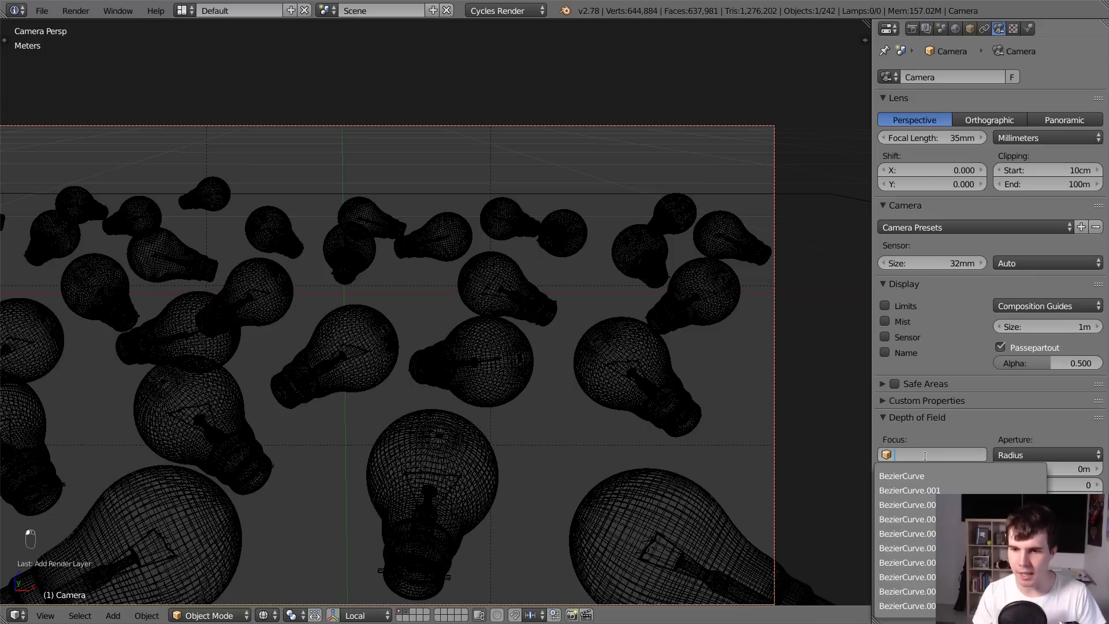
pyautogui.write('fi')
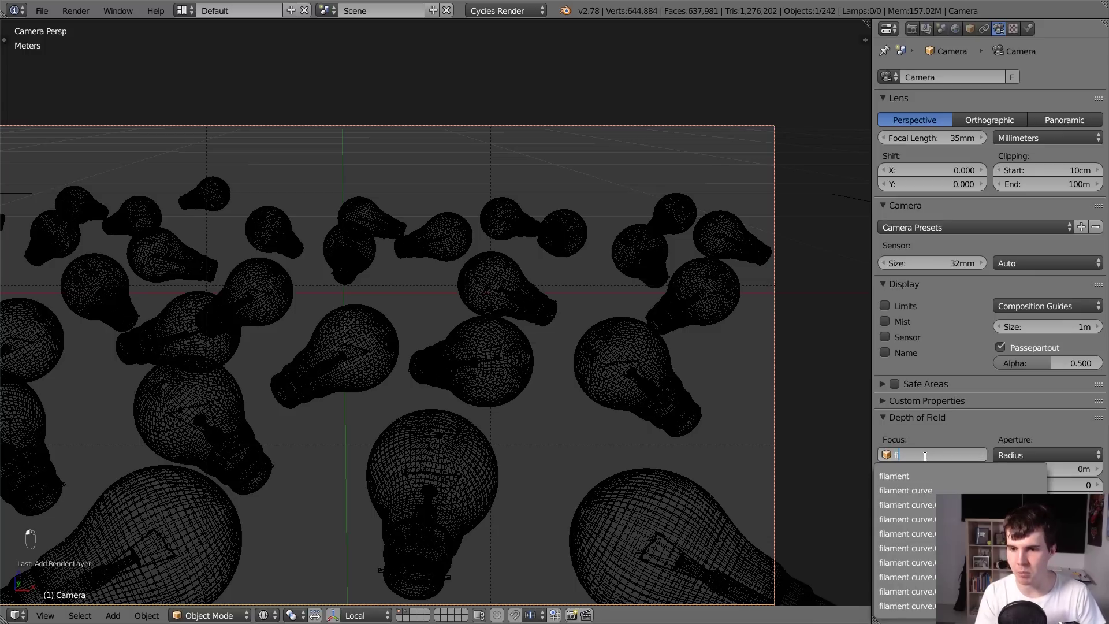
pyautogui.press('Return')
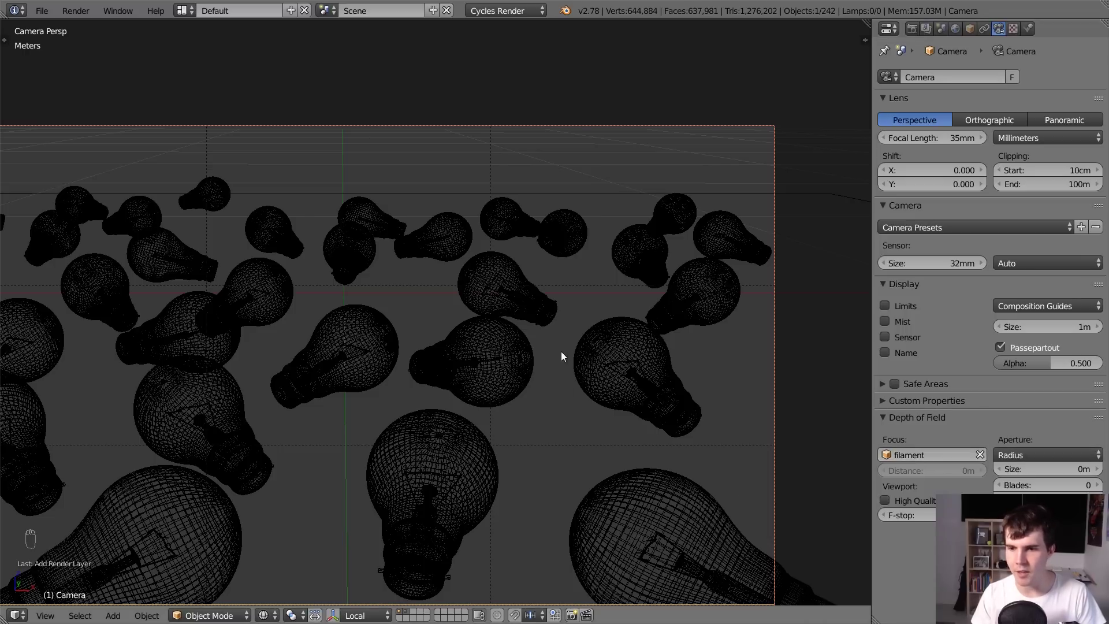
# Preview the scene rendered and change the camera's depth of field aperture type to F-stop.
pyautogui.hotkey('shift', 'z')
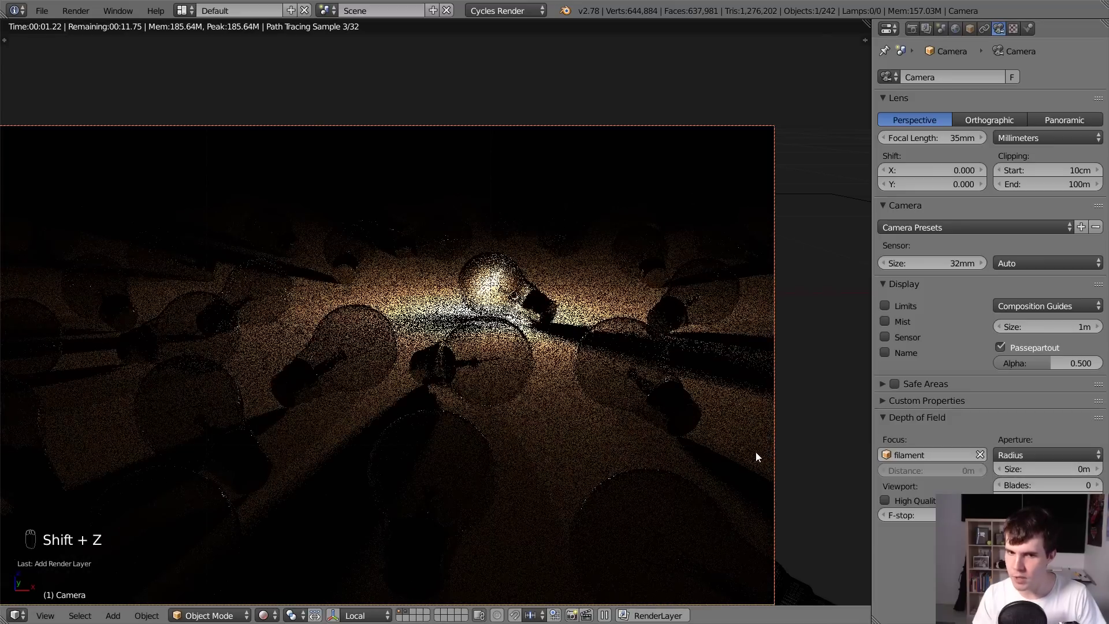
pyautogui.click(1021, 454)
pyautogui.click(1019, 428)
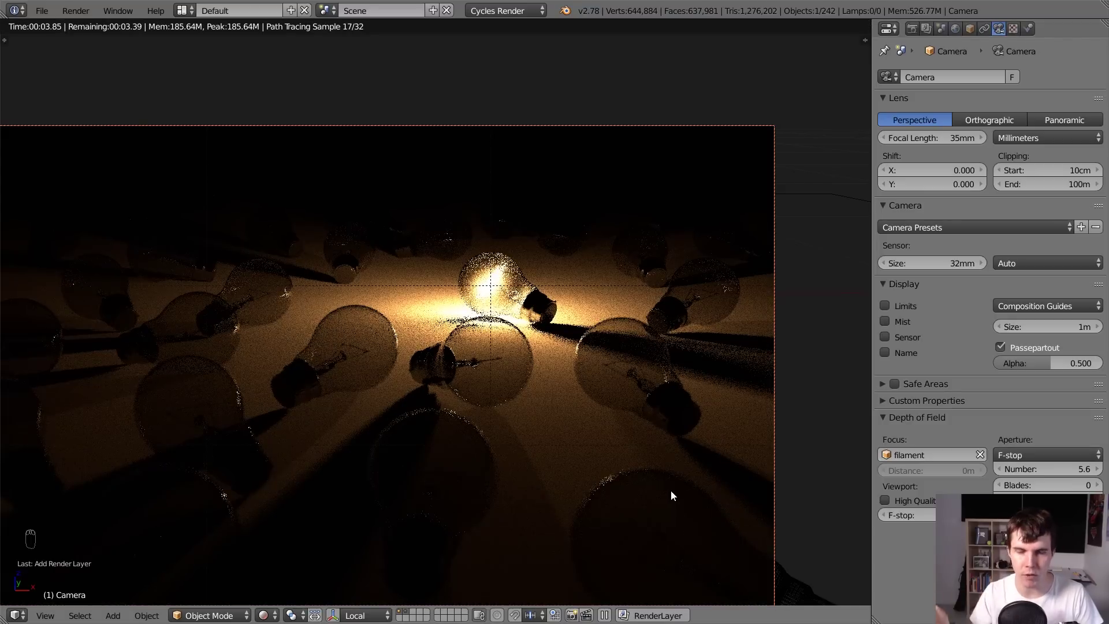
pyautogui.scroll(1, 631, 383)
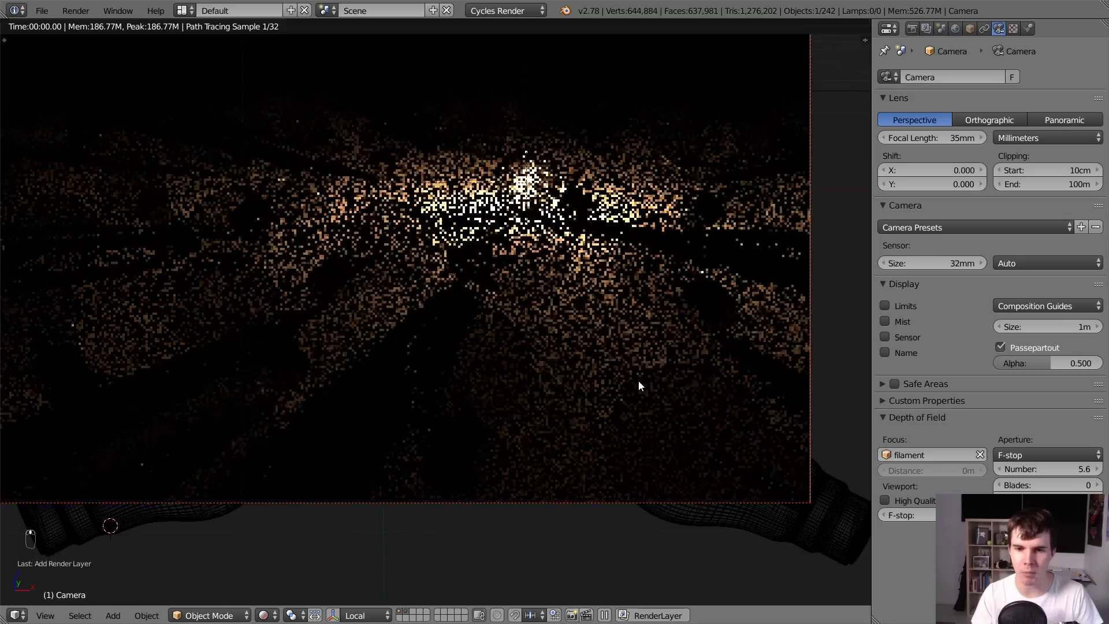
# Try a camera aperture F-stop number of 8 in the rendered preview.
pyautogui.click(1054, 466)
pyautogui.write('8')
pyautogui.press('Return')
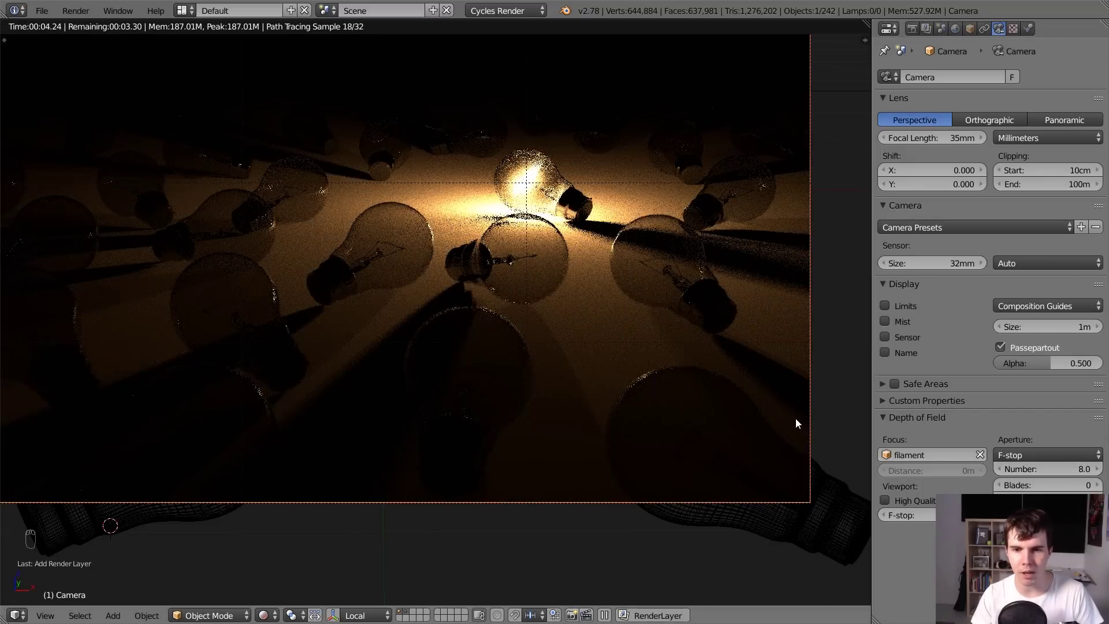
# Set the camera's aperture F-stop number to 6 and save over the existing blend file.
pyautogui.click(1036, 467)
pyautogui.write('6')
pyautogui.press('Return')
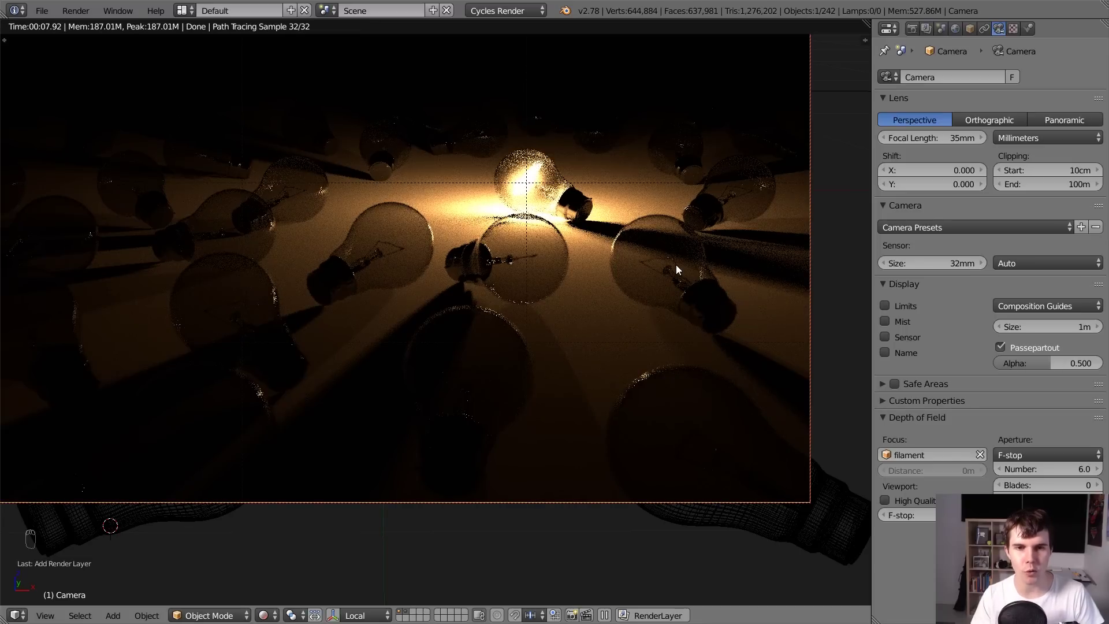
pyautogui.hotkey('shift', 'z')
pyautogui.hotkey('ctrl', 's')
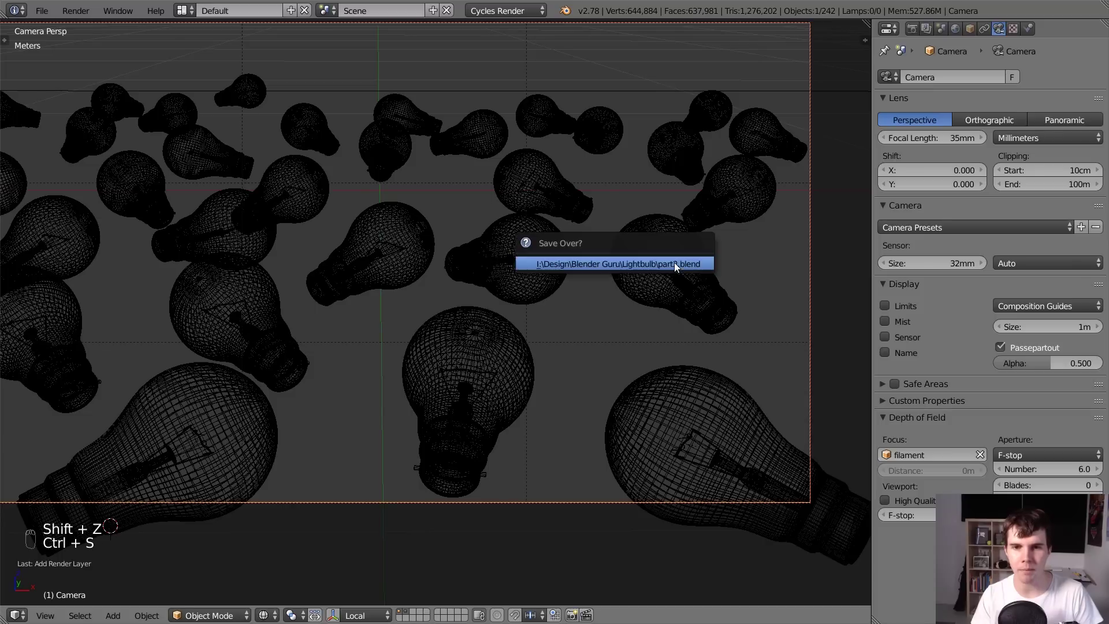
pyautogui.click(674, 262)
# Save the file again and render the scene from the camera view with the current render settings.
pyautogui.click(926, 29)
pyautogui.click(941, 28)
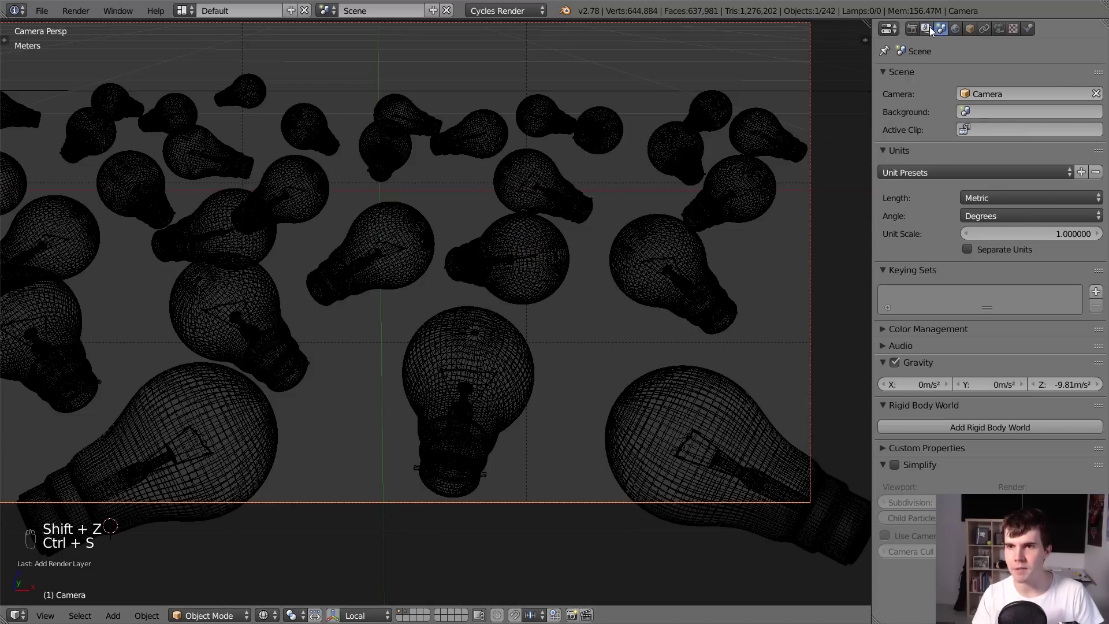
pyautogui.click(926, 28)
pyautogui.click(912, 28)
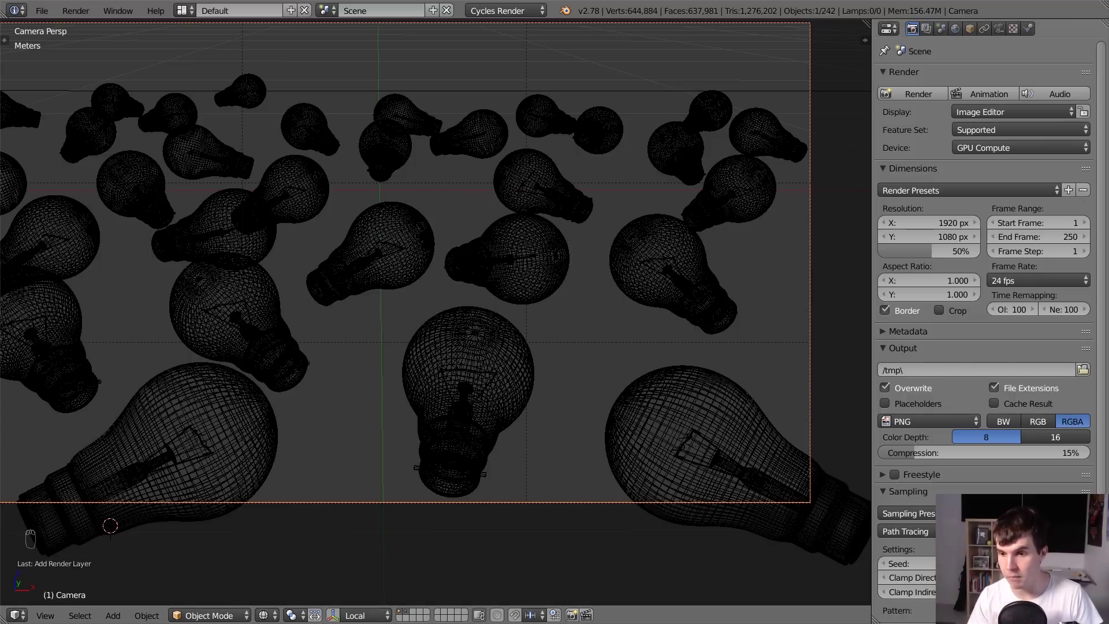
pyautogui.press('KP_0')
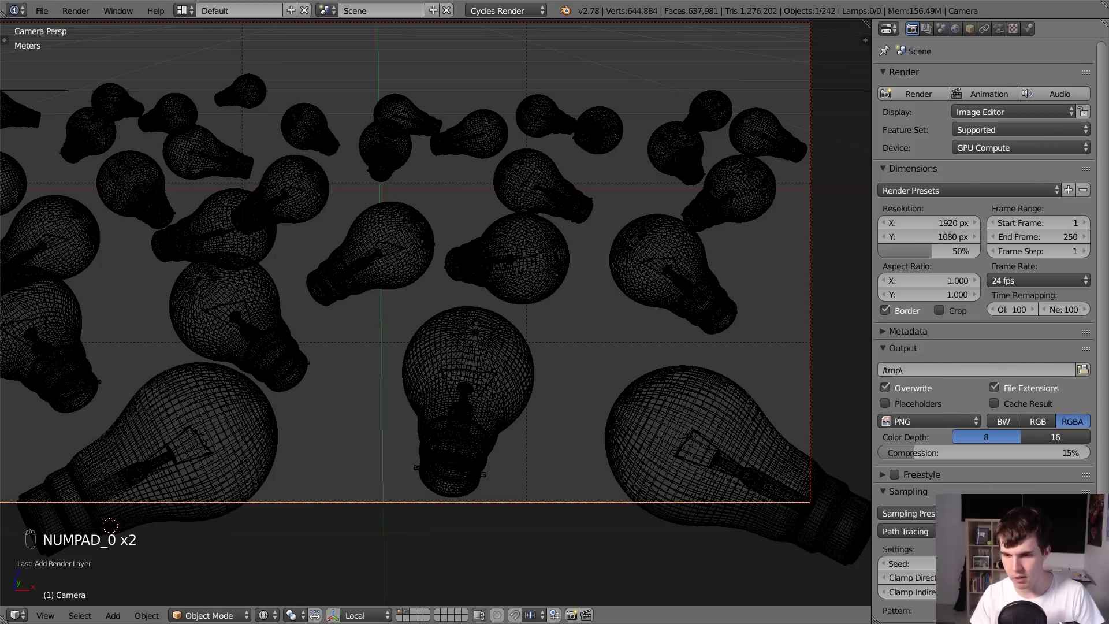
pyautogui.hotkey('ctrl', 's')
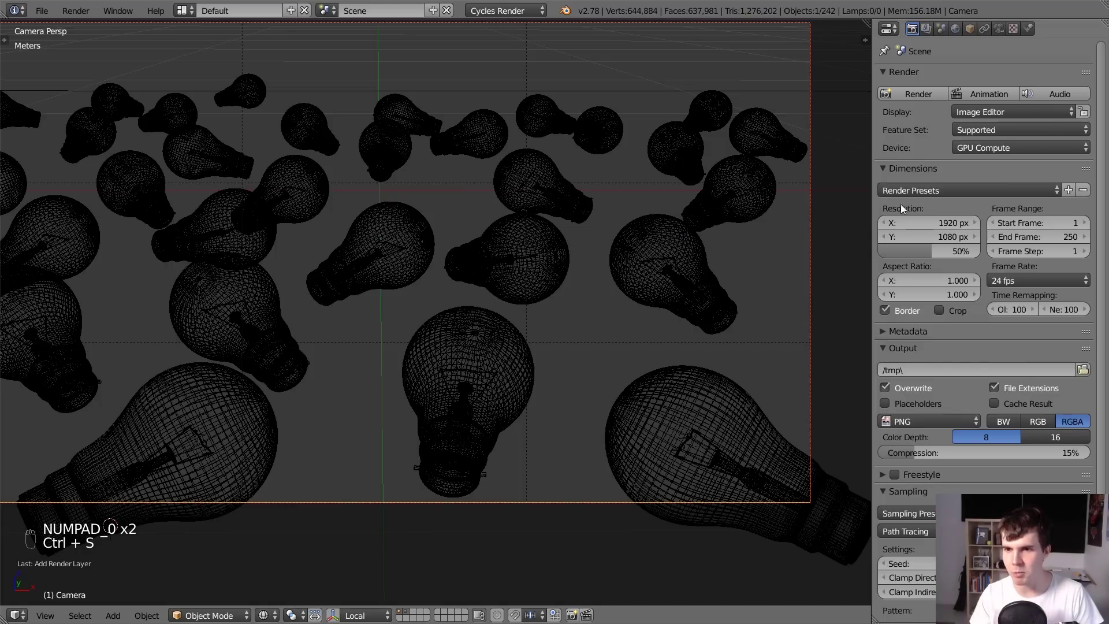
pyautogui.click(934, 97)
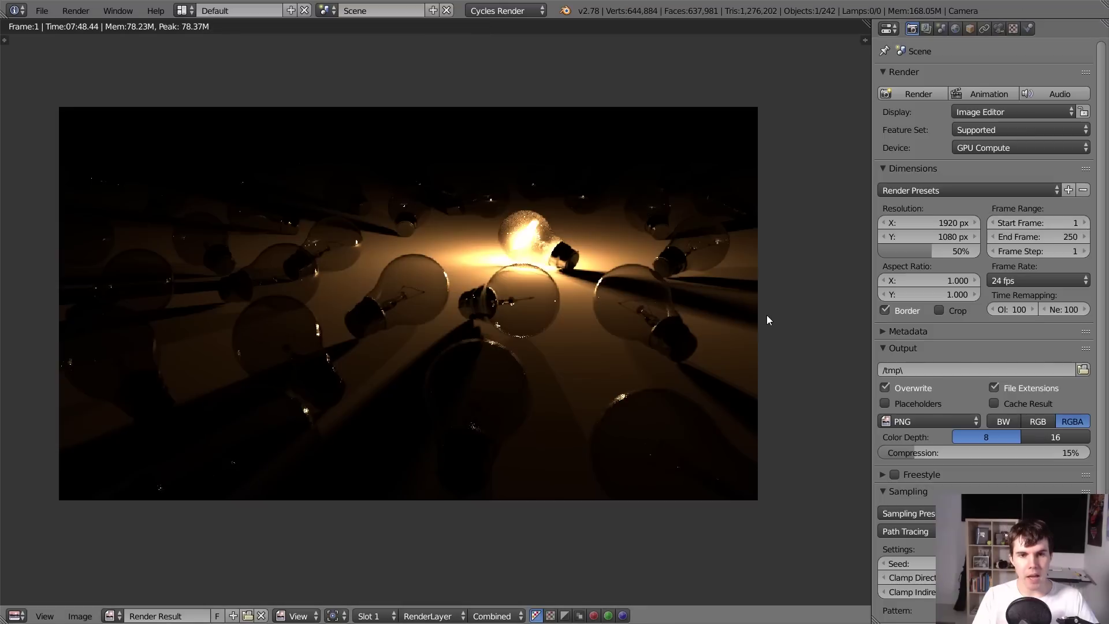
# Review the lighting and focus in the finished render, and switch the screen layout to Compositing.
pyautogui.scroll(-1, 717, 352)
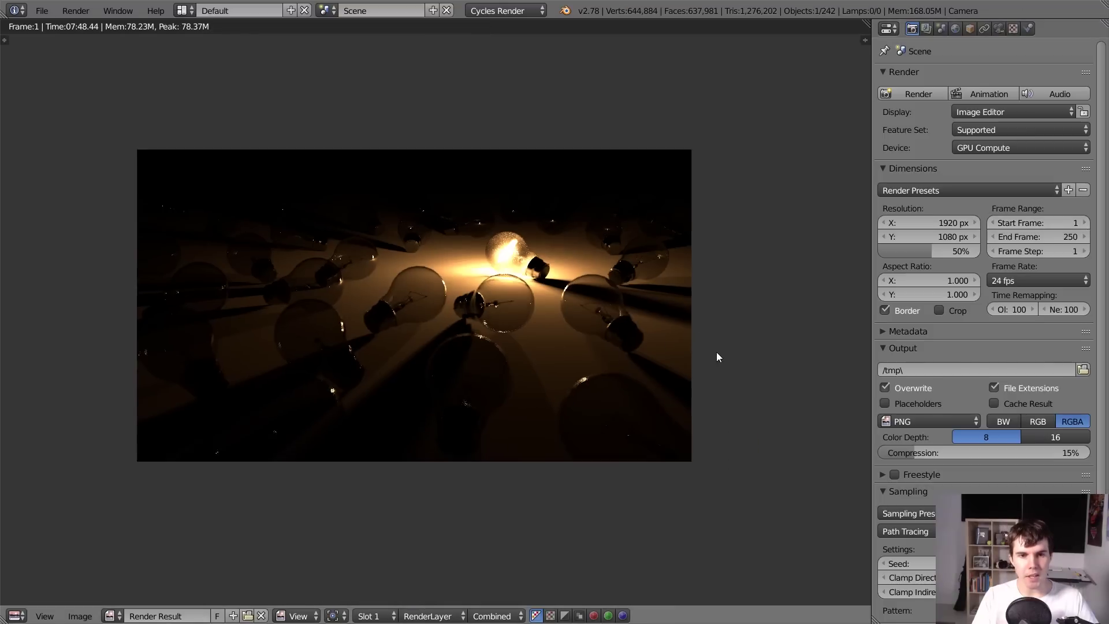
pyautogui.scroll(1, 417, 345)
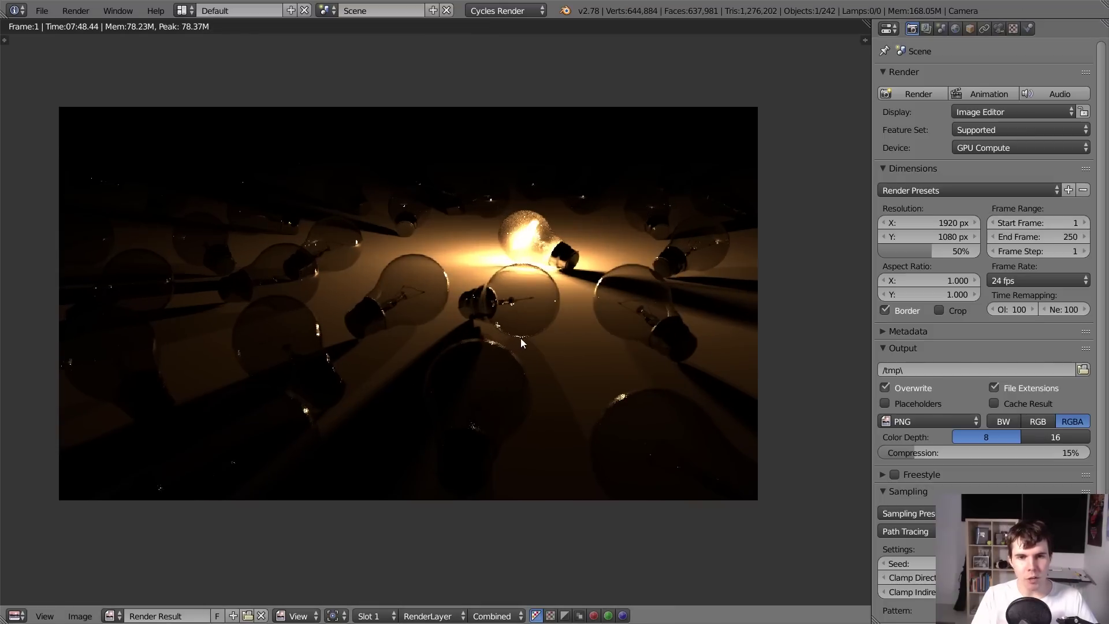
pyautogui.scroll(-1, 454, 349)
pyautogui.scroll(2, 461, 301)
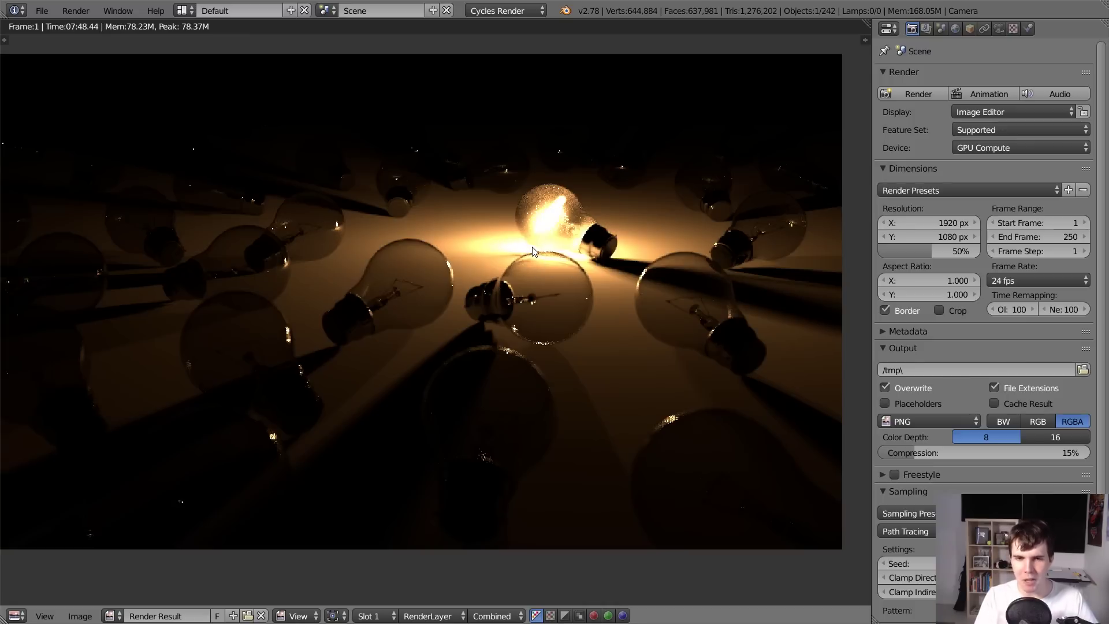
pyautogui.scroll(-1, 537, 241)
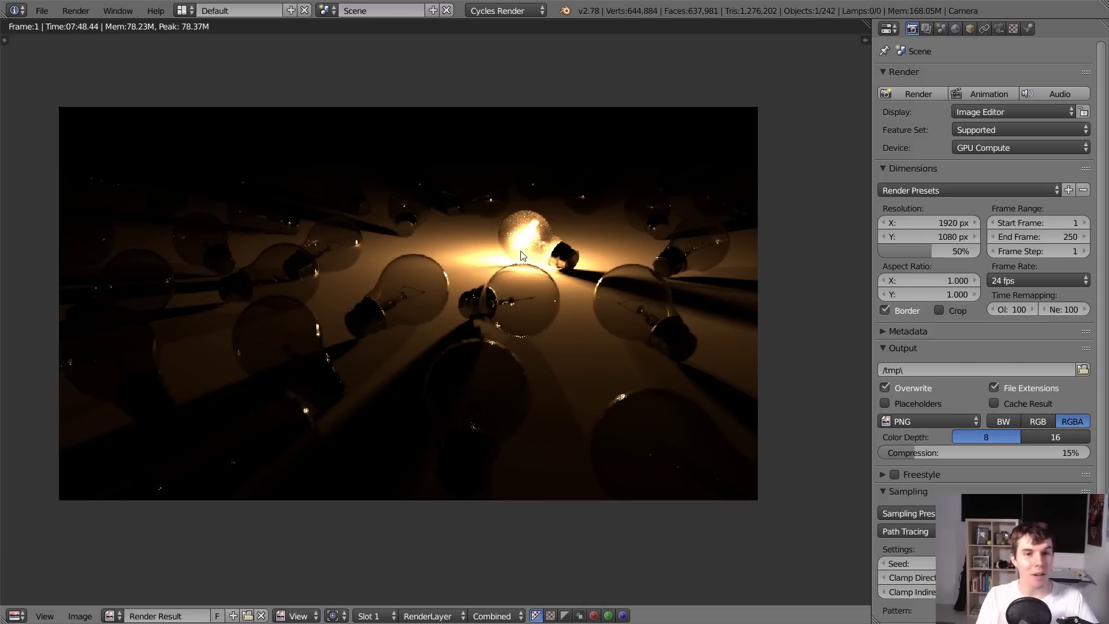
pyautogui.scroll(-1, 521, 255)
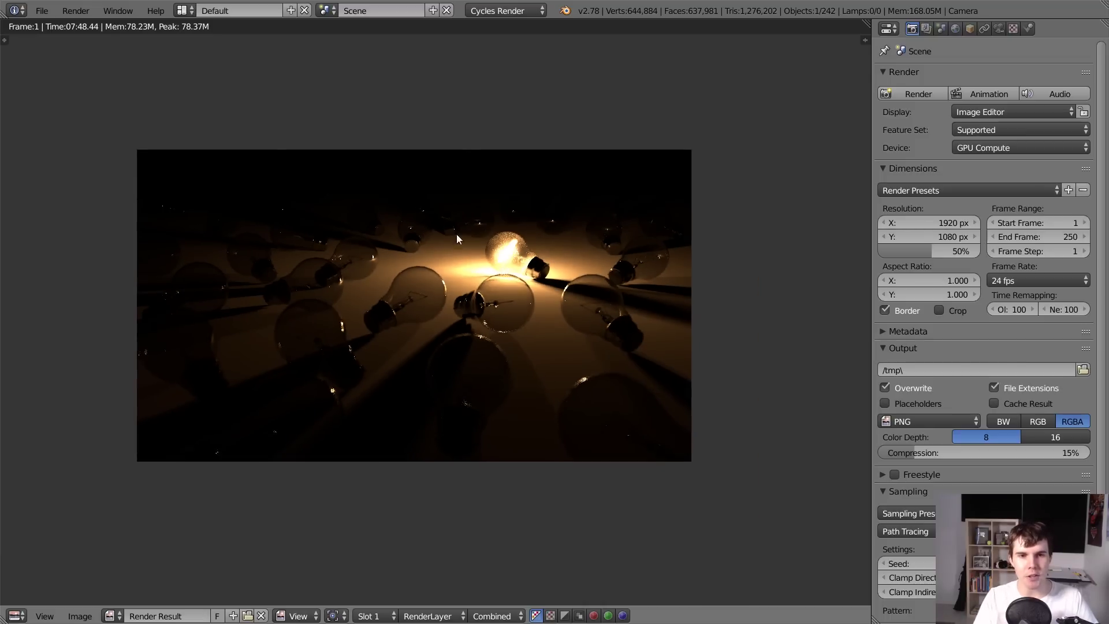
pyautogui.click(183, 10)
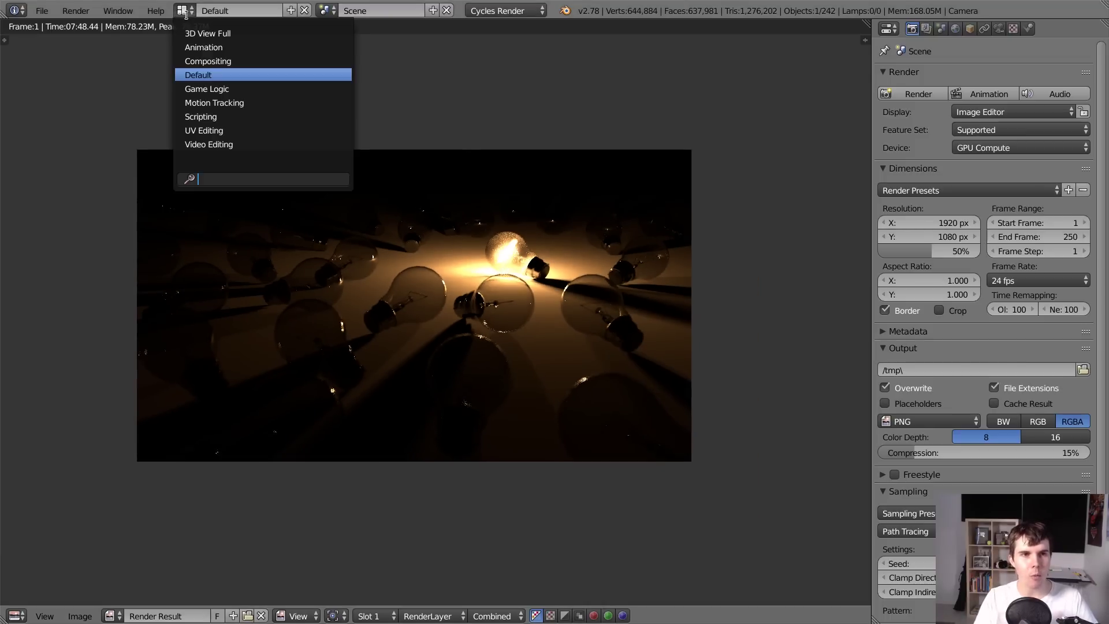
pyautogui.click(208, 61)
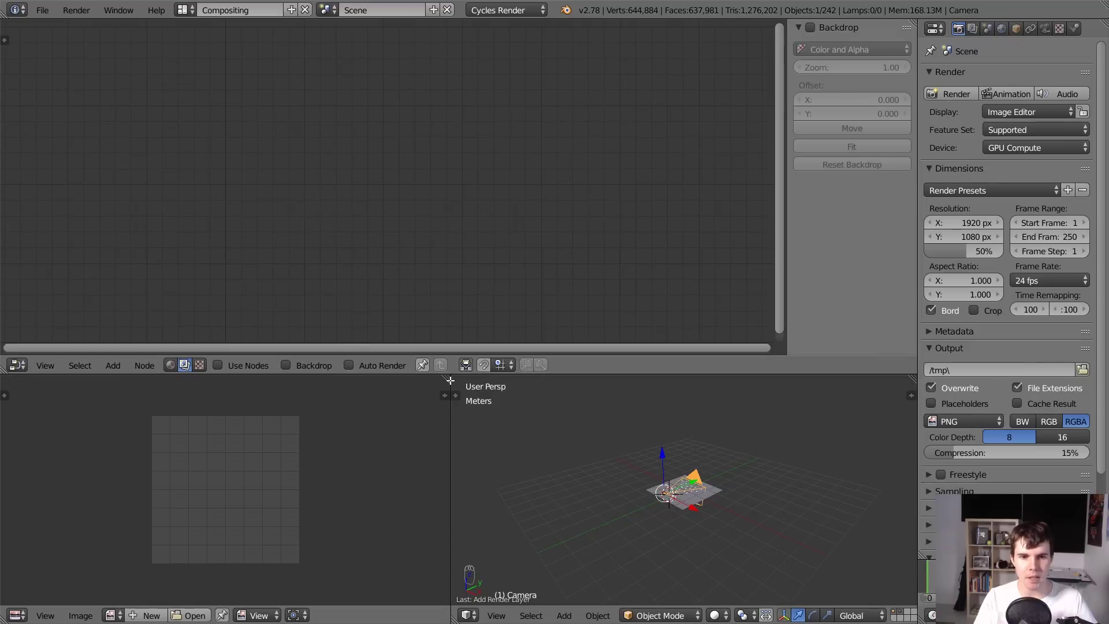
# Enable compositing nodes for the scene, enlarge the node editor and hide its properties sidebar.
pyautogui.click(234, 364)
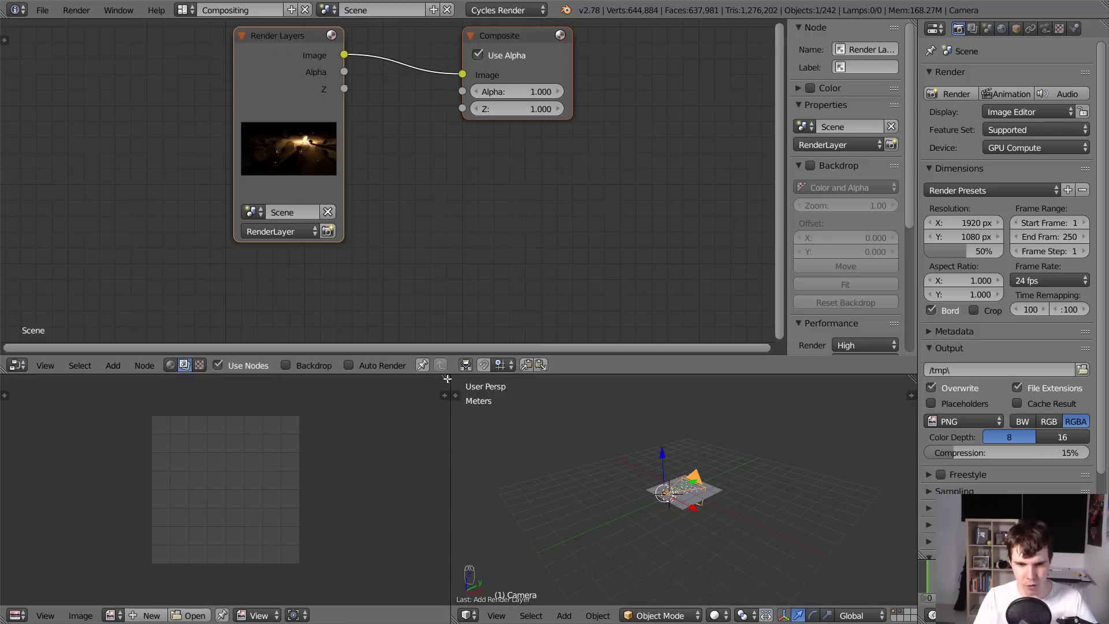
pyautogui.moveTo(449, 376); pyautogui.dragTo(583, 539)
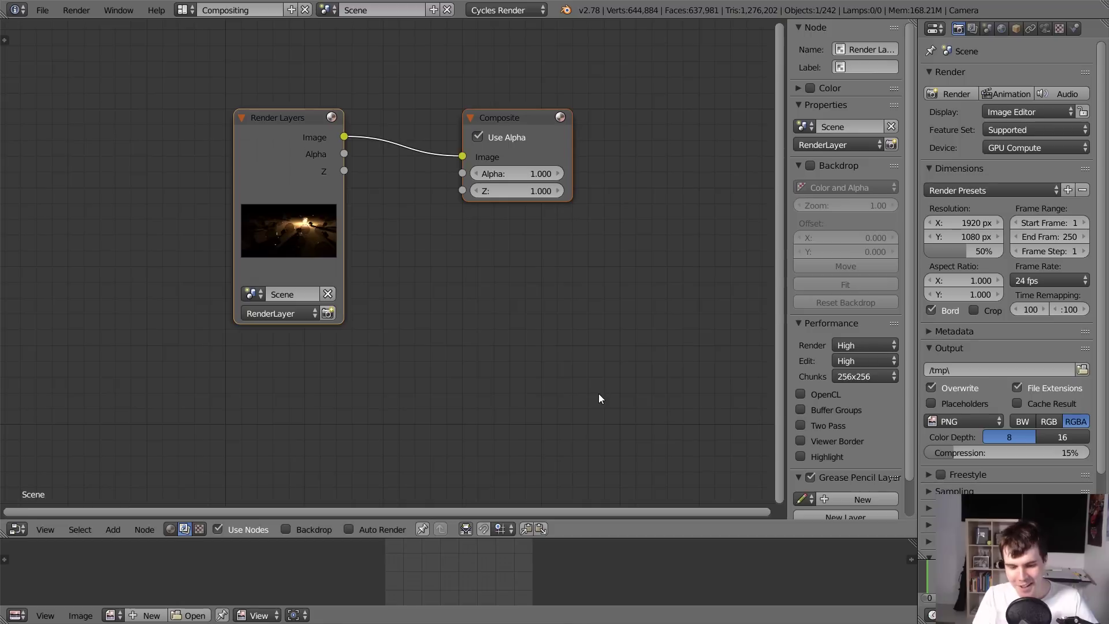
pyautogui.press('n')
# Spread the Render Layers and Composite nodes far apart to make room for more nodes between them.
pyautogui.press('g')
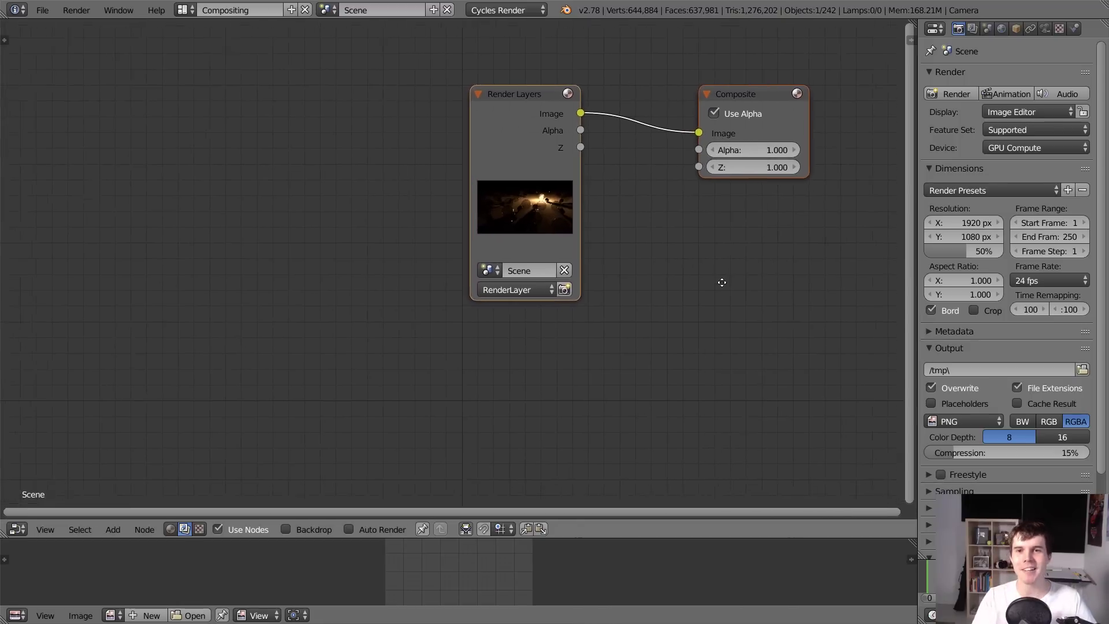
pyautogui.click(732, 222)
pyautogui.moveTo(581, 133); pyautogui.dragTo(184, 119)
pyautogui.click(790, 104)
pyautogui.moveTo(789, 87); pyautogui.dragTo(806, 90)
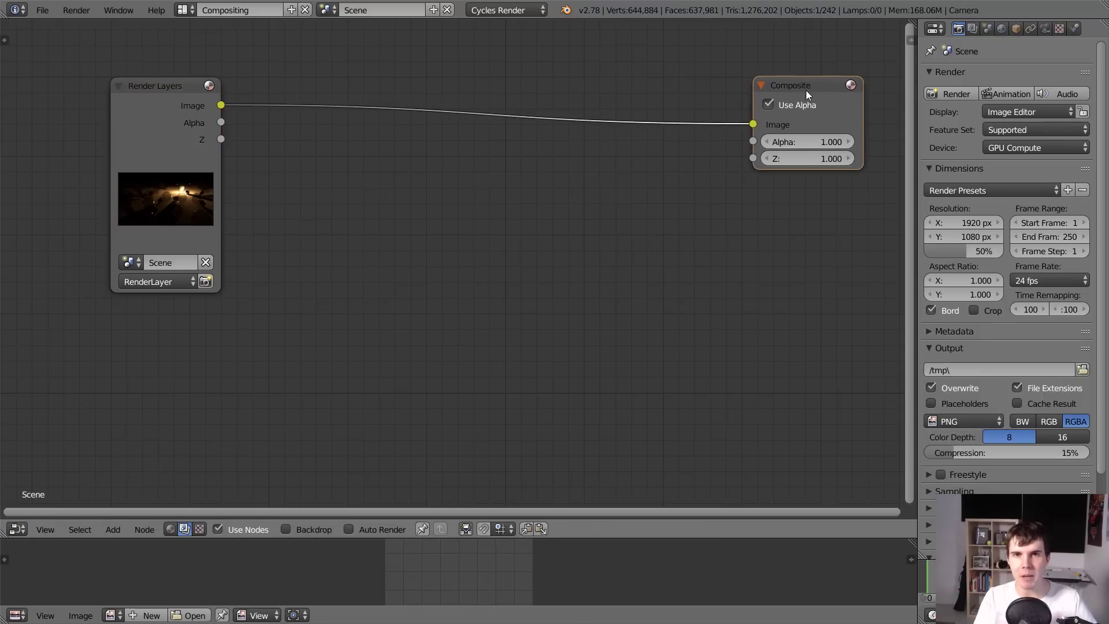
pyautogui.moveTo(159, 197); pyautogui.dragTo(121, 198)
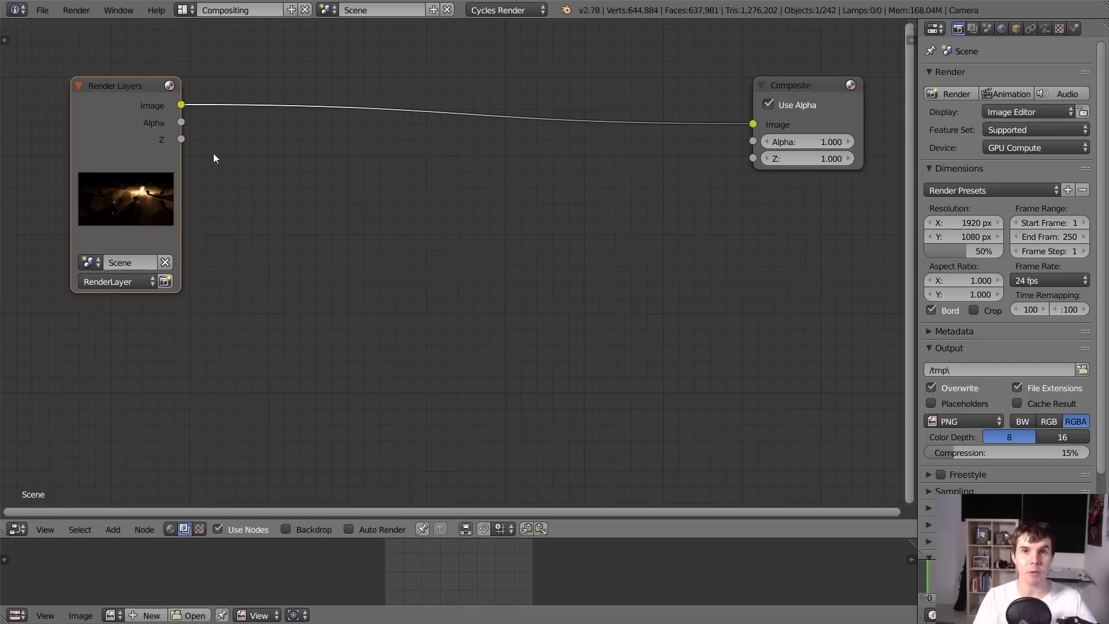
pyautogui.moveTo(797, 97); pyautogui.dragTo(806, 95)
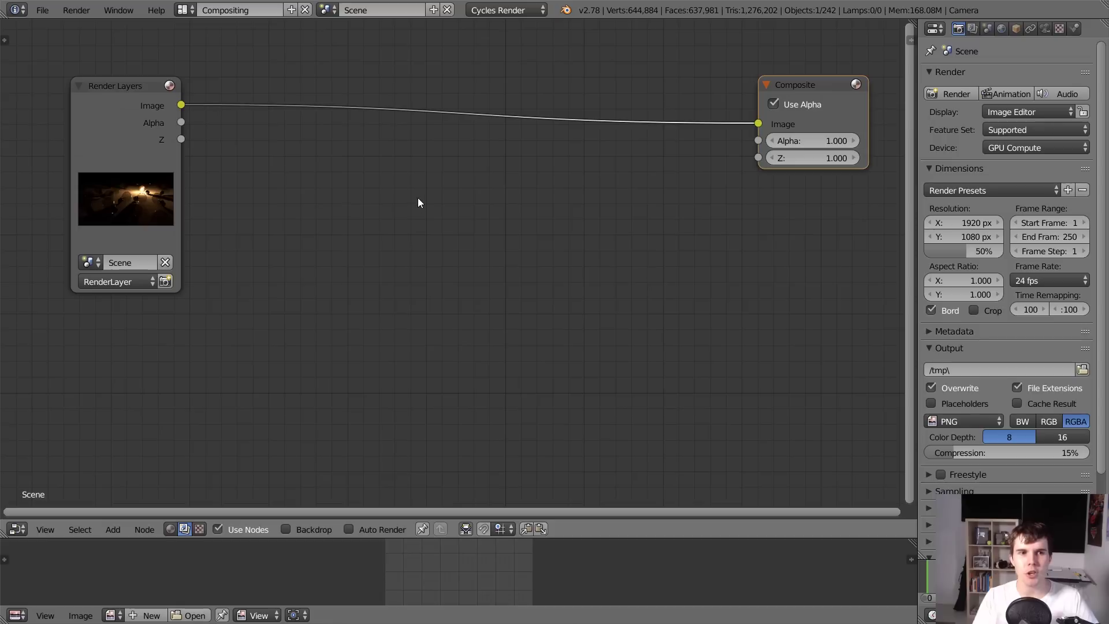
# Insert a Color Balance node on the link between the Render Layers and Composite nodes.
pyautogui.hotkey('shift', 'a')
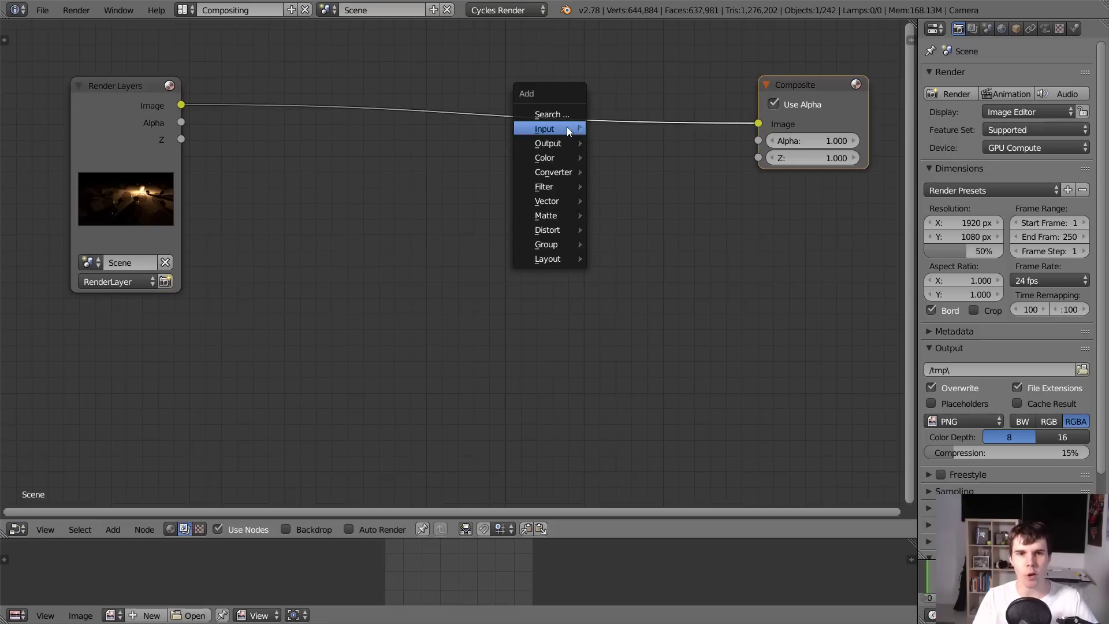
pyautogui.moveTo(553, 157)
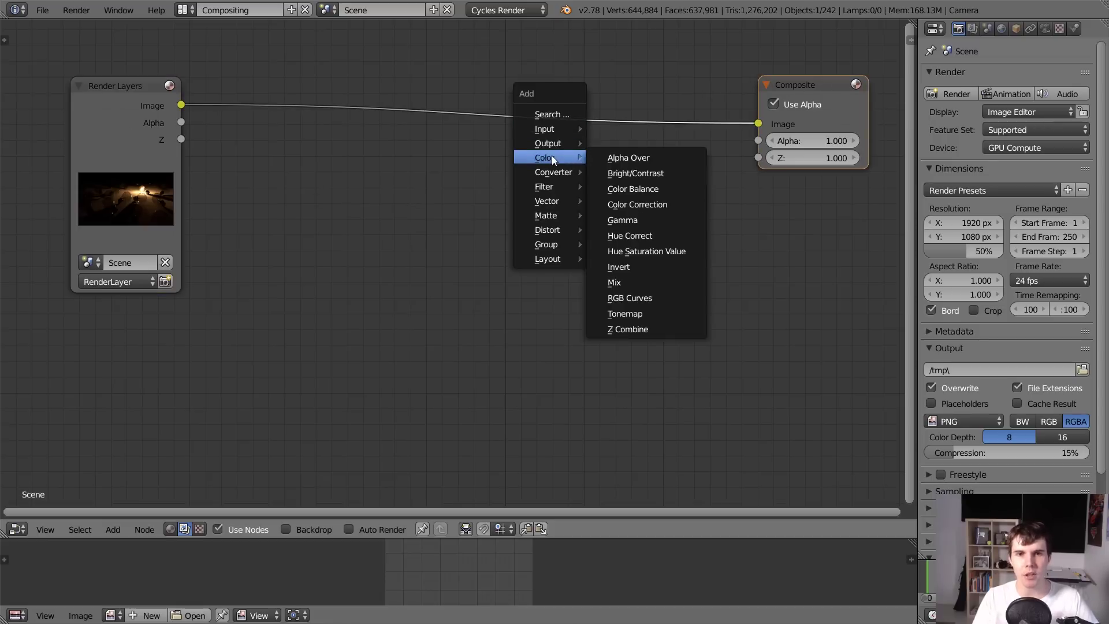
pyautogui.click(646, 189)
pyautogui.click(360, 67)
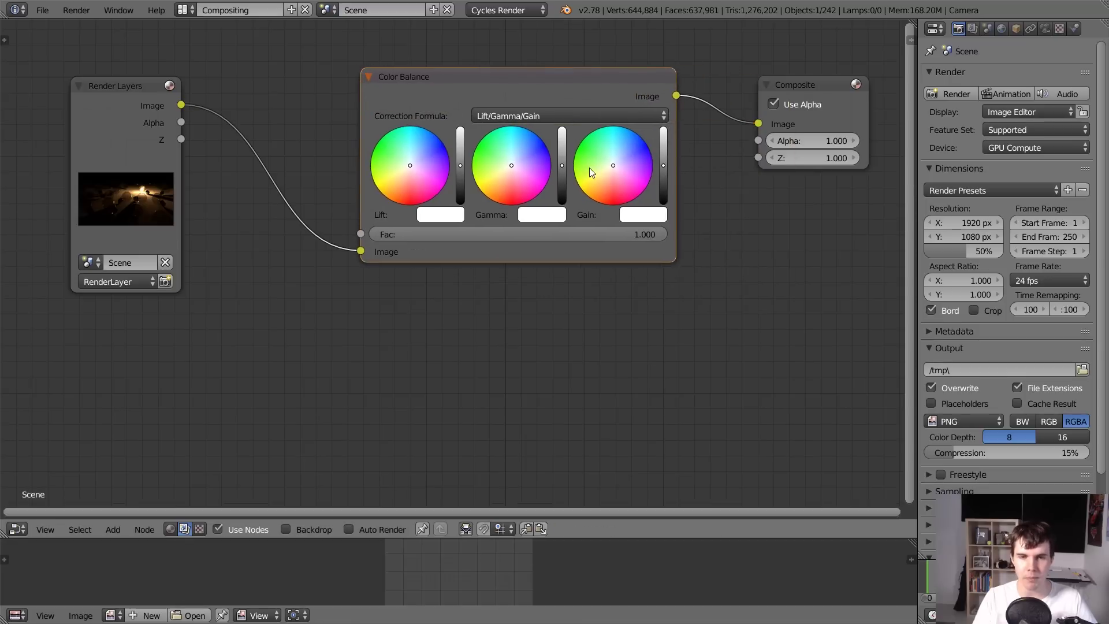
pyautogui.moveTo(489, 98); pyautogui.dragTo(455, 94)
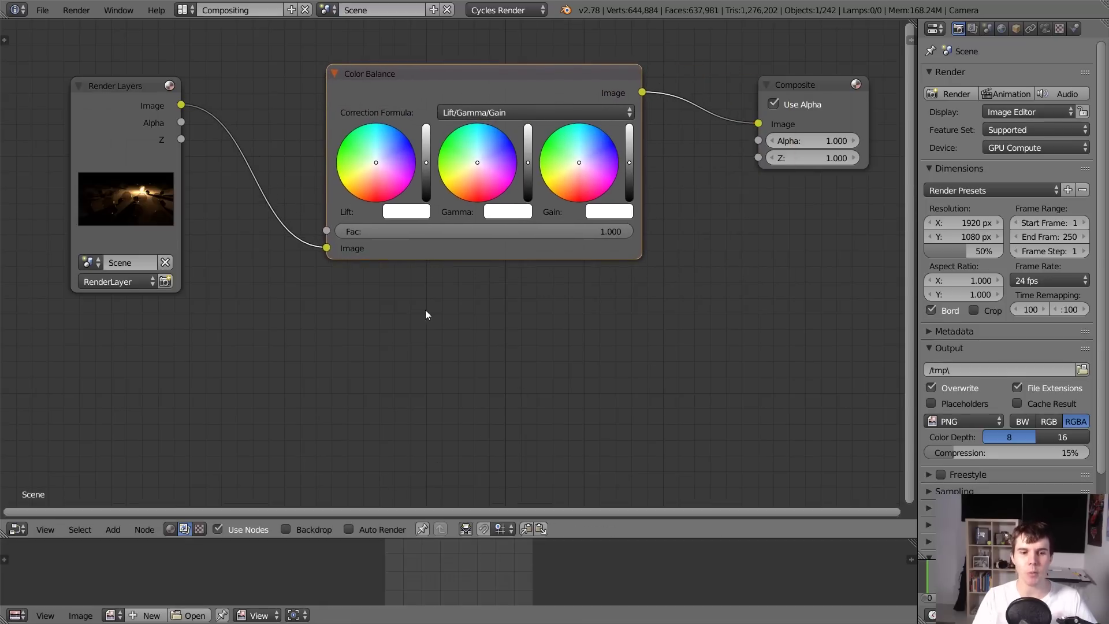
# Show the Render Result in the image editor and connect the Color Balance output to a new Viewer node.
pyautogui.click(112, 615)
pyautogui.click(166, 485)
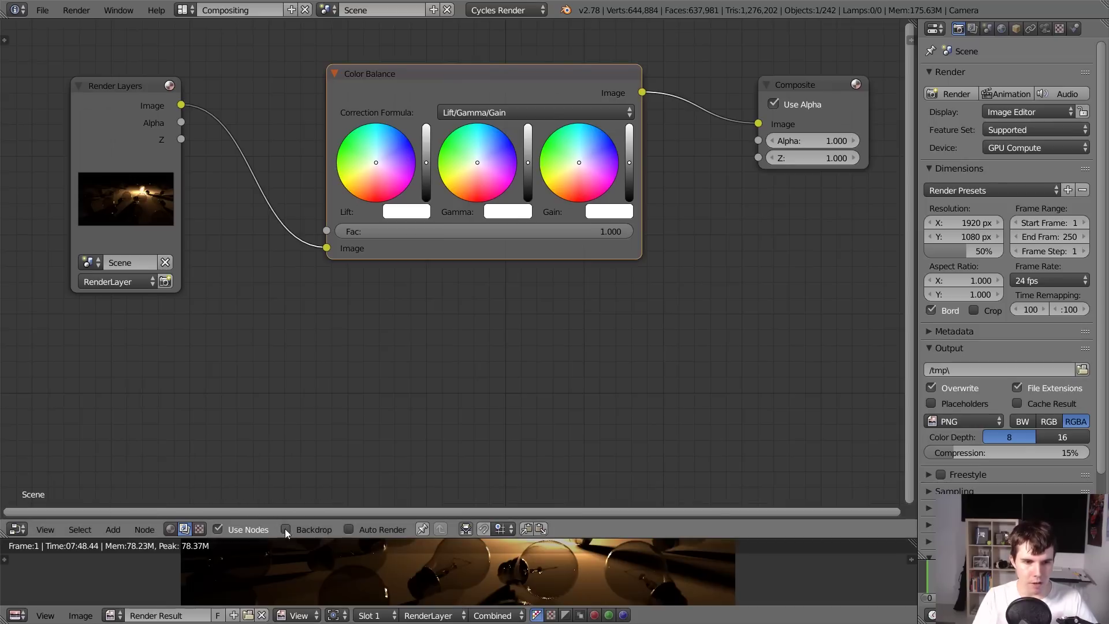
pyautogui.keyDown('ctrl'); pyautogui.keyDown('shift'); pyautogui.click(608, 85); pyautogui.keyUp('shift'); pyautogui.keyUp('ctrl')
pyautogui.scroll(-2, 609, 85)
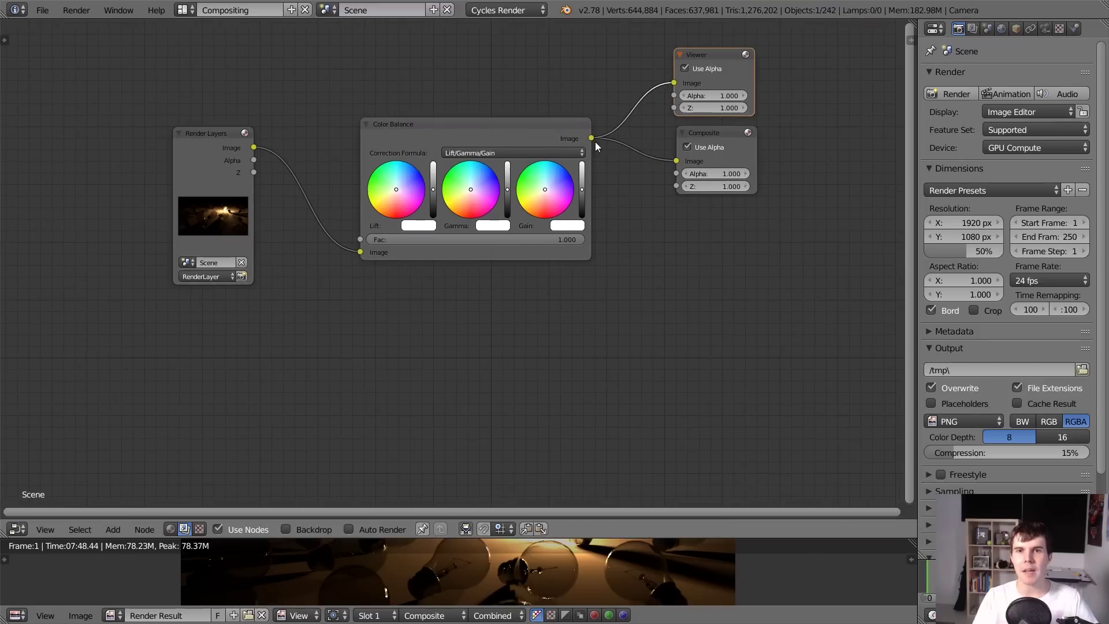
# Enable the node editor's backdrop and shift the backdrop image clear of the nodes.
pyautogui.click(310, 532)
pyautogui.moveTo(550, 353); pyautogui.dragTo(596, 298, button='middle')
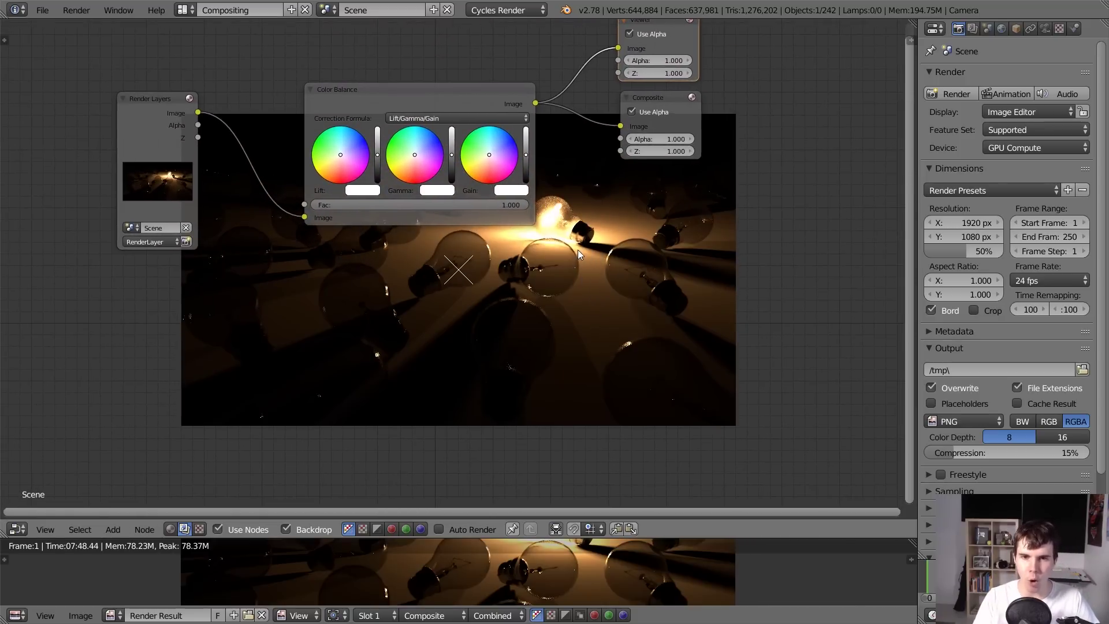
pyautogui.keyDown('alt'); pyautogui.moveTo(578, 250); pyautogui.dragTo(543, 239, button='middle'); pyautogui.keyUp('alt')
pyautogui.scroll(2, 577, 243)
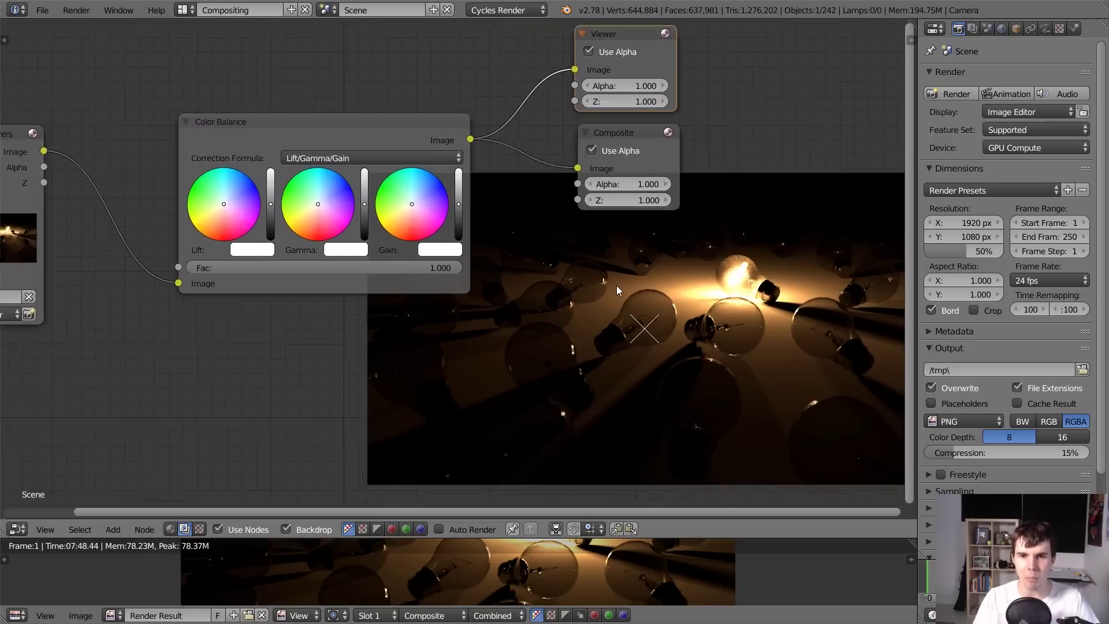
pyautogui.moveTo(726, 248); pyautogui.dragTo(806, 253, button='middle')
# Try tinting the highlights toward red with the Gain wheel of the Color Balance node.
pyautogui.click(511, 140)
pyautogui.scroll(-1, 503, 130)
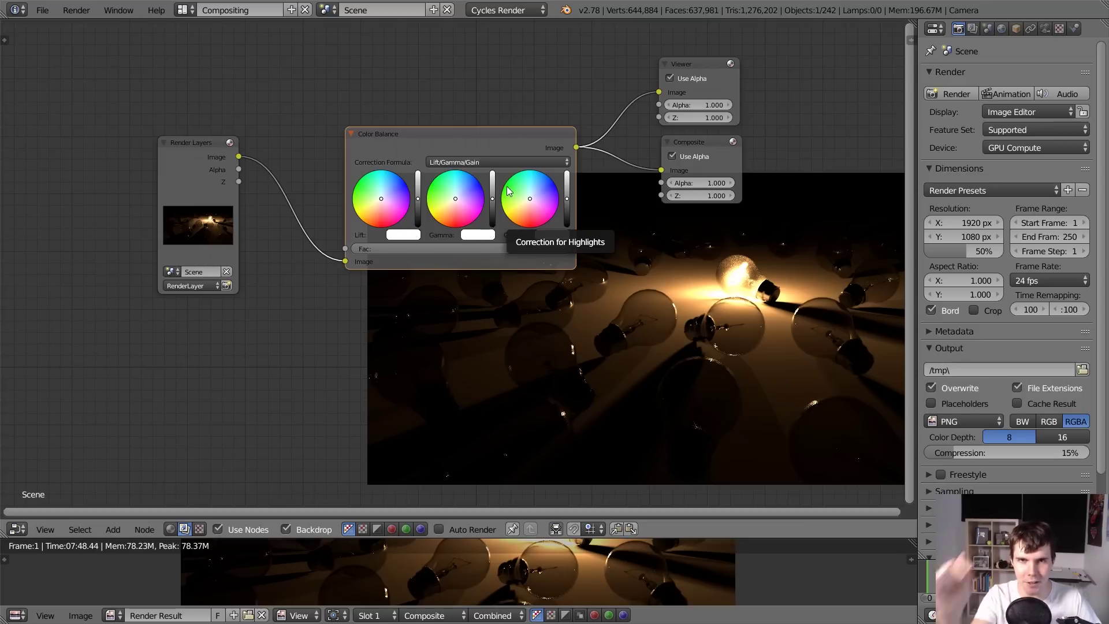
pyautogui.scroll(2, 508, 190)
pyautogui.scroll(-1, 612, 182)
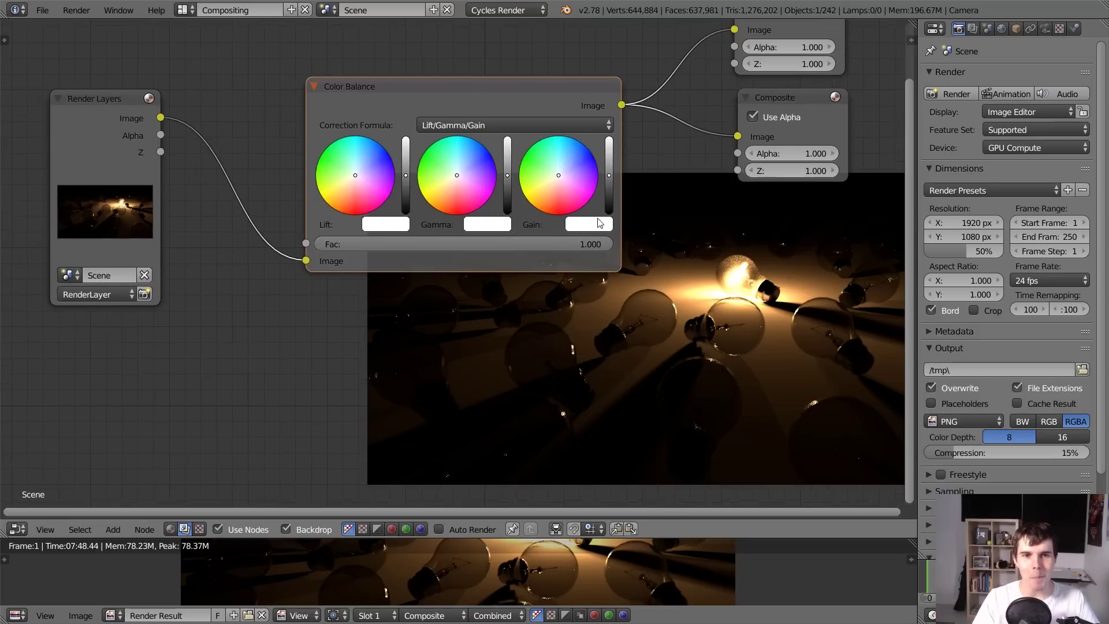
pyautogui.moveTo(485, 217); pyautogui.dragTo(326, 149, button='middle')
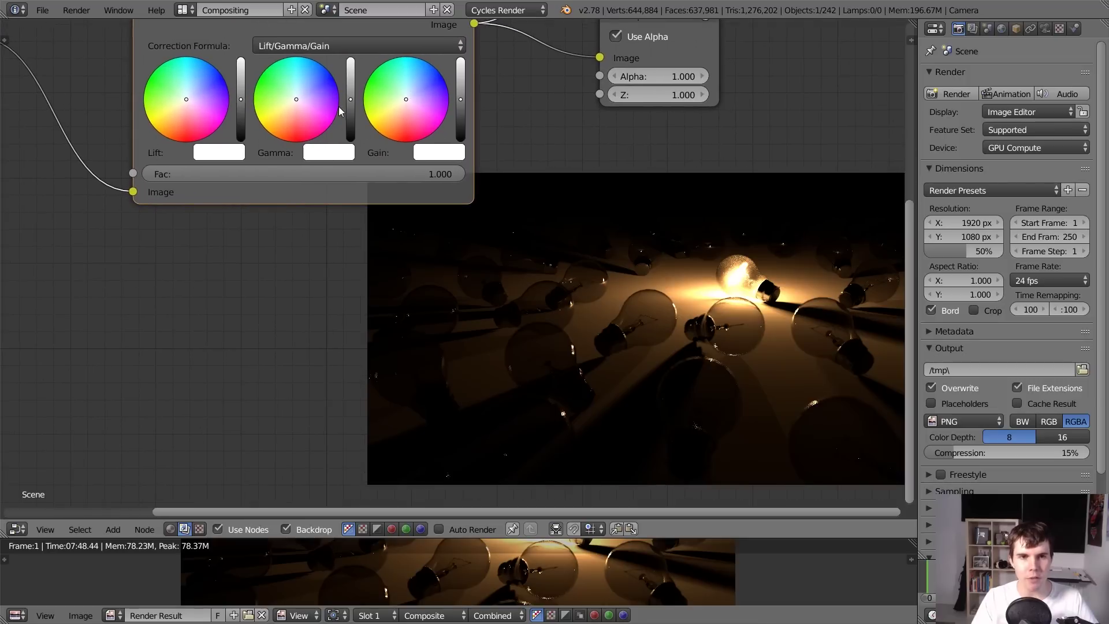
pyautogui.moveTo(410, 99)
pyautogui.mouseDown()
pyautogui.moveTo(414, 89)
pyautogui.moveTo(406, 115)
pyautogui.mouseUp()
pyautogui.moveTo(299, 138); pyautogui.dragTo(290, 174, button='middle')
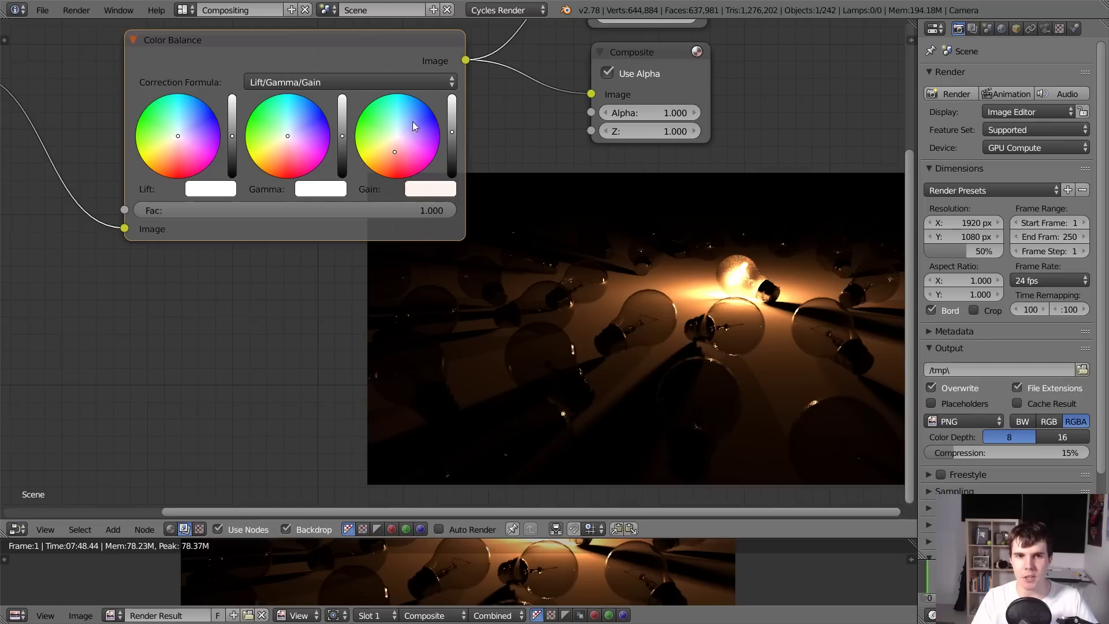
pyautogui.moveTo(413, 162); pyautogui.dragTo(402, 171)
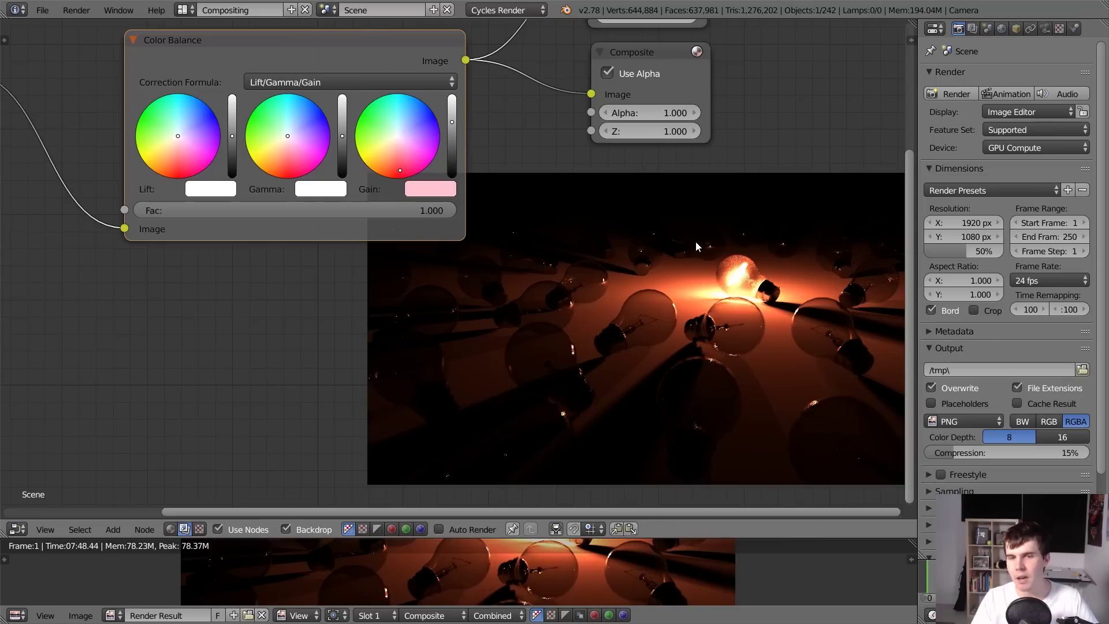
# Try a light blue Gamma tint in the Color Balance node, and reset both Gamma and Gain to default.
pyautogui.moveTo(295, 149); pyautogui.dragTo(303, 113)
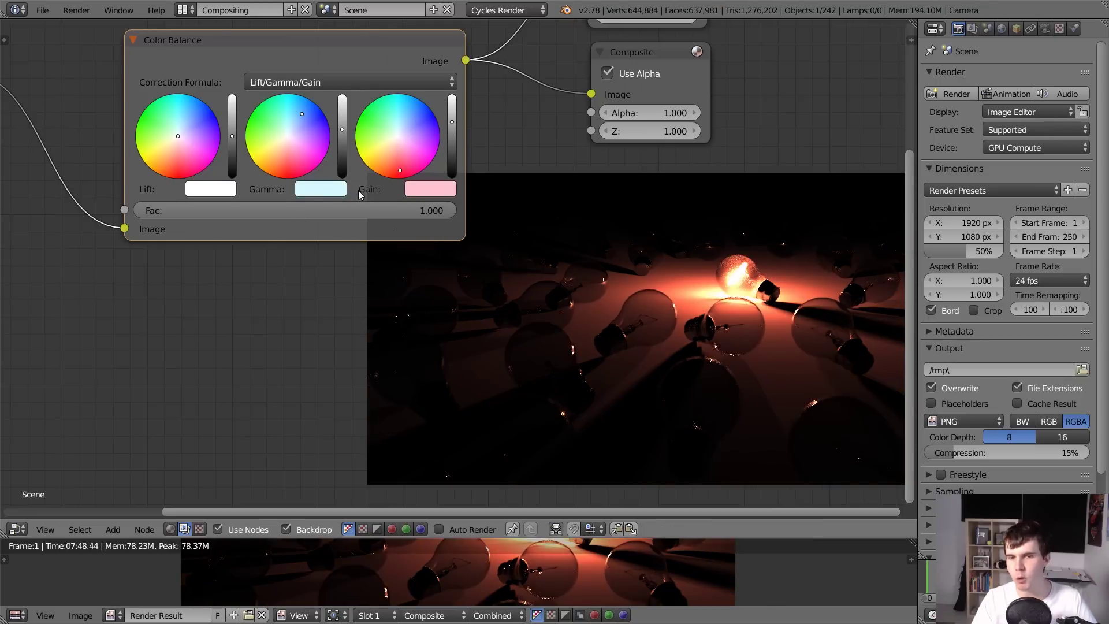
pyautogui.press('BackSpace')
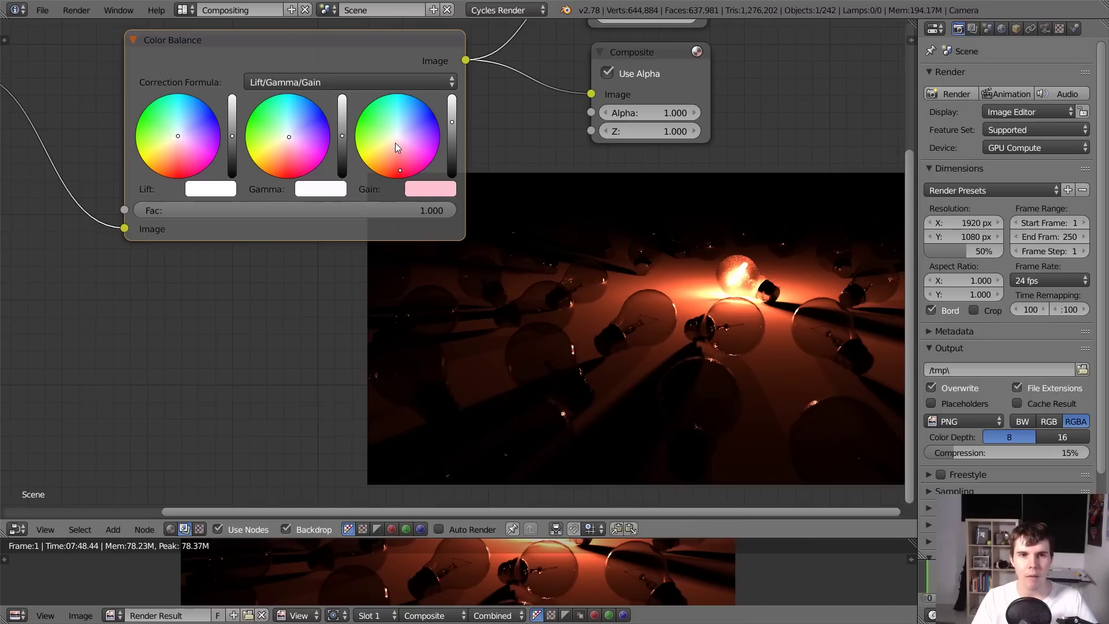
pyautogui.press('BackSpace')
# Nudge the Render Layers and Composite nodes slightly to tidy the node arrangement.
pyautogui.scroll(-3, 398, 136)
pyautogui.moveTo(112, 166)
pyautogui.mouseDown()
pyautogui.moveTo(120, 131)
pyautogui.moveTo(99, 168)
pyautogui.mouseUp()
pyautogui.moveTo(571, 133); pyautogui.dragTo(566, 130)
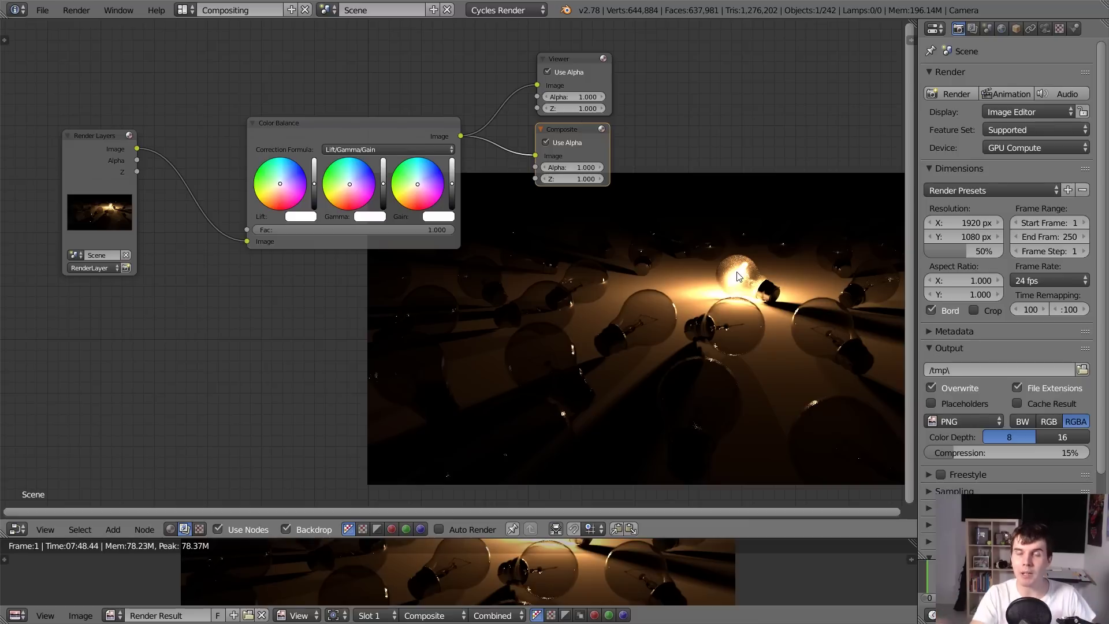
pyautogui.moveTo(573, 276); pyautogui.dragTo(671, 208, button='middle')
# Show the scene's render layer settings, and duplicate the Render Layers node below the original with its layer set to filament.
pyautogui.click(972, 29)
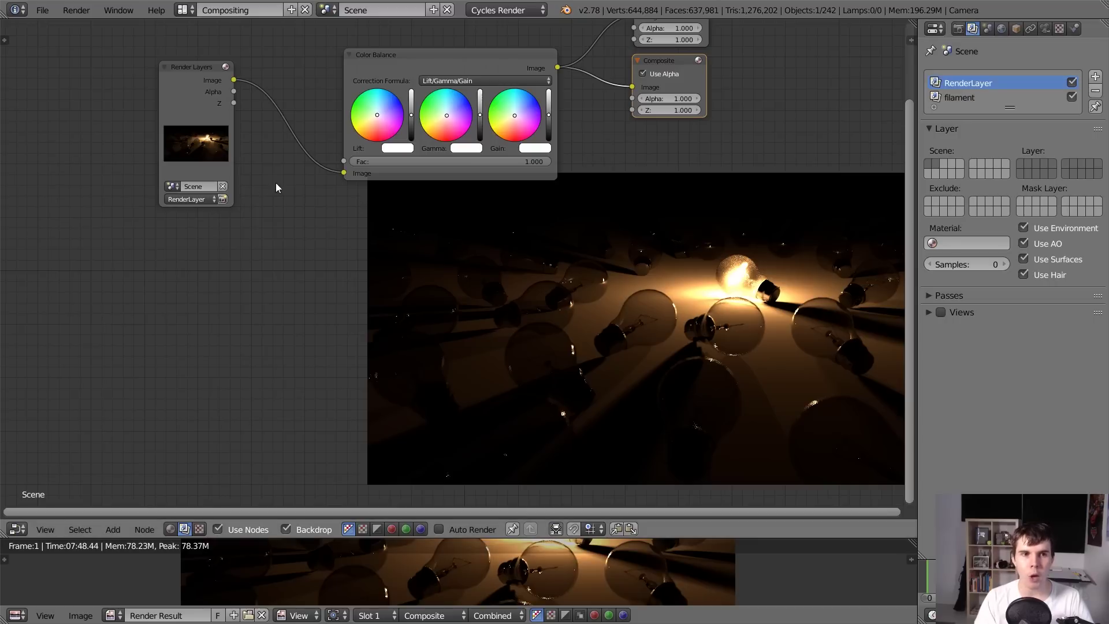
pyautogui.click(193, 122)
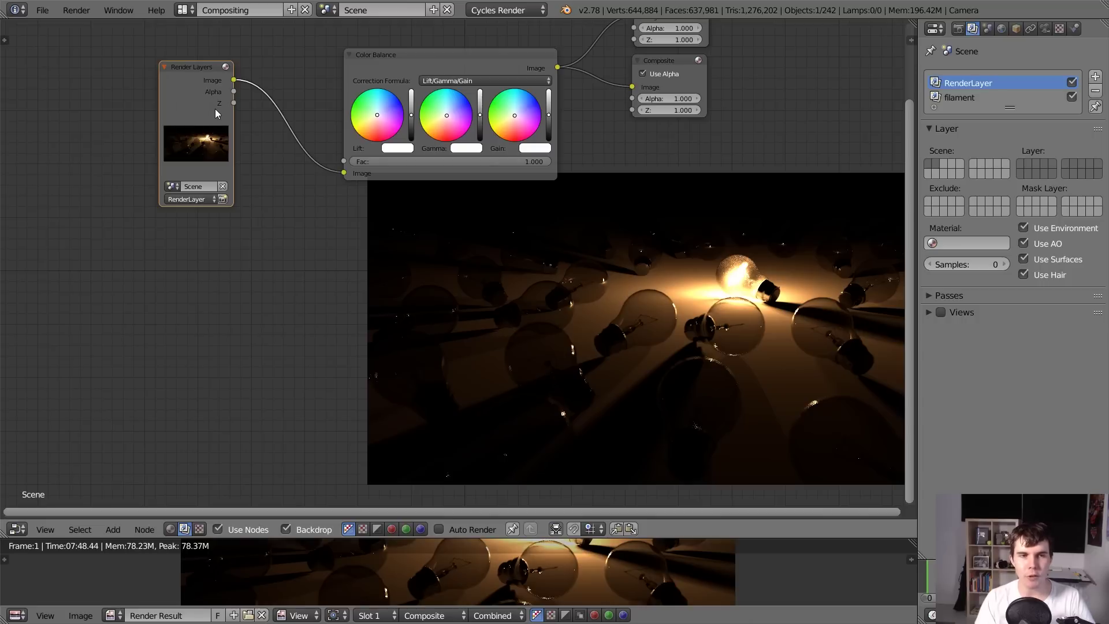
pyautogui.hotkey('shift', 'd')
pyautogui.click(206, 305)
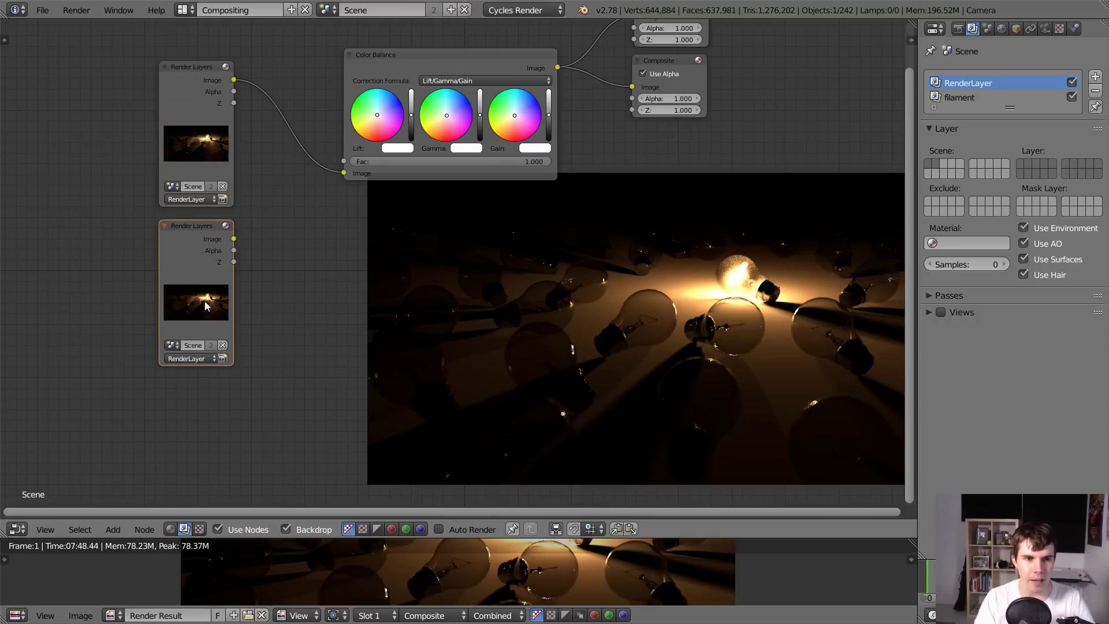
pyautogui.click(197, 359)
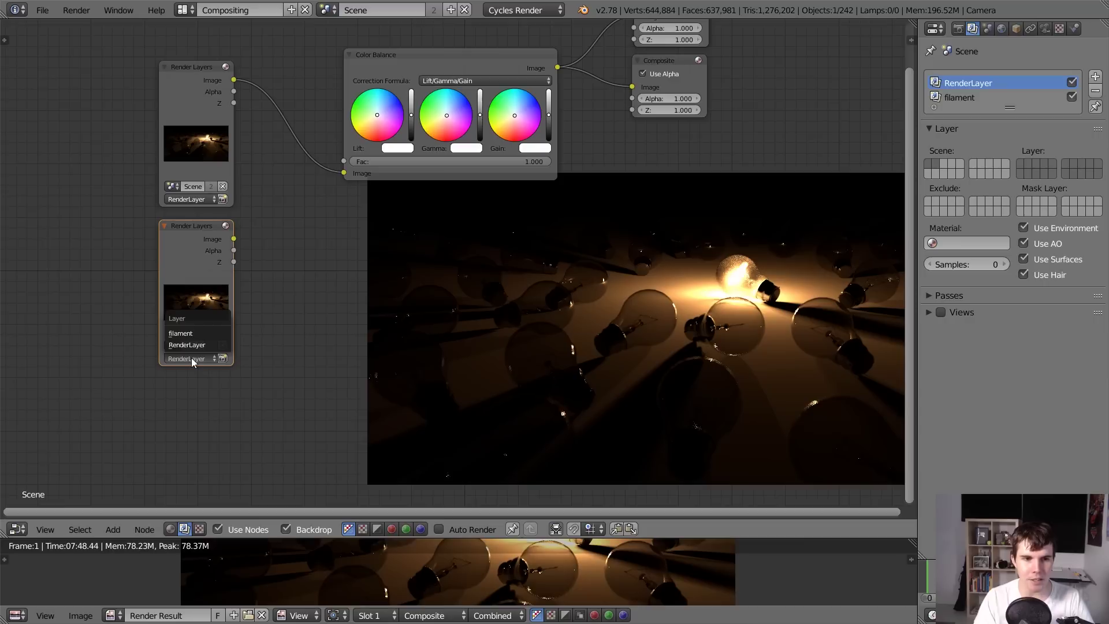
pyautogui.click(183, 333)
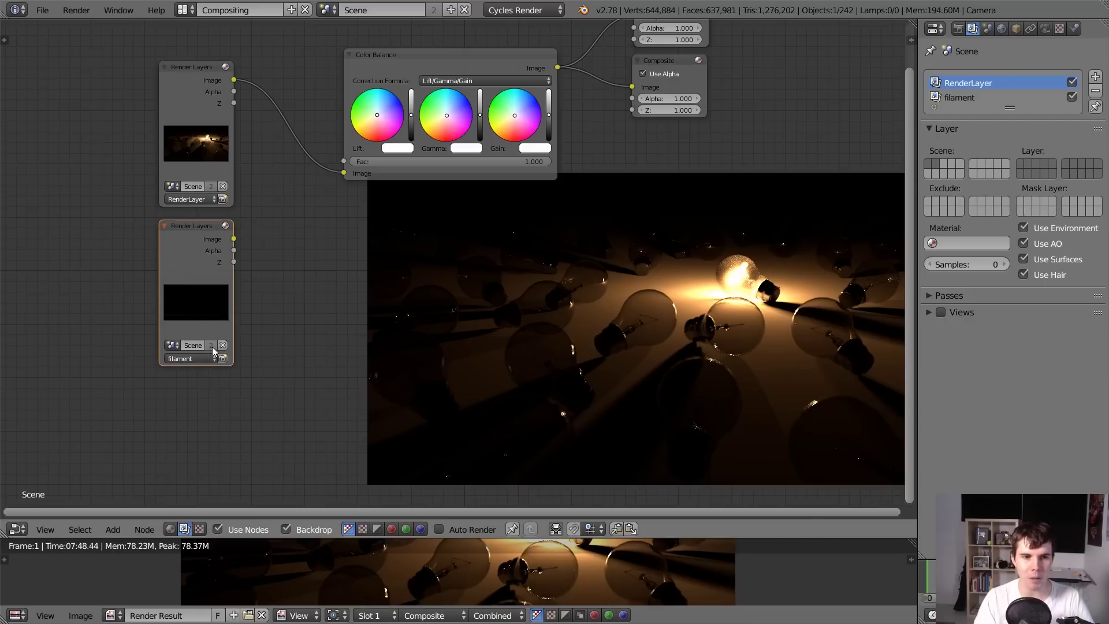
# Preview the filament Render Layers node through the Viewer, and select the filament layer in the render layer settings.
pyautogui.keyDown('ctrl'); pyautogui.keyDown('shift'); pyautogui.click(203, 304); pyautogui.keyUp('shift'); pyautogui.keyUp('ctrl')
pyautogui.moveTo(759, 280); pyautogui.dragTo(406, 297, button='middle')
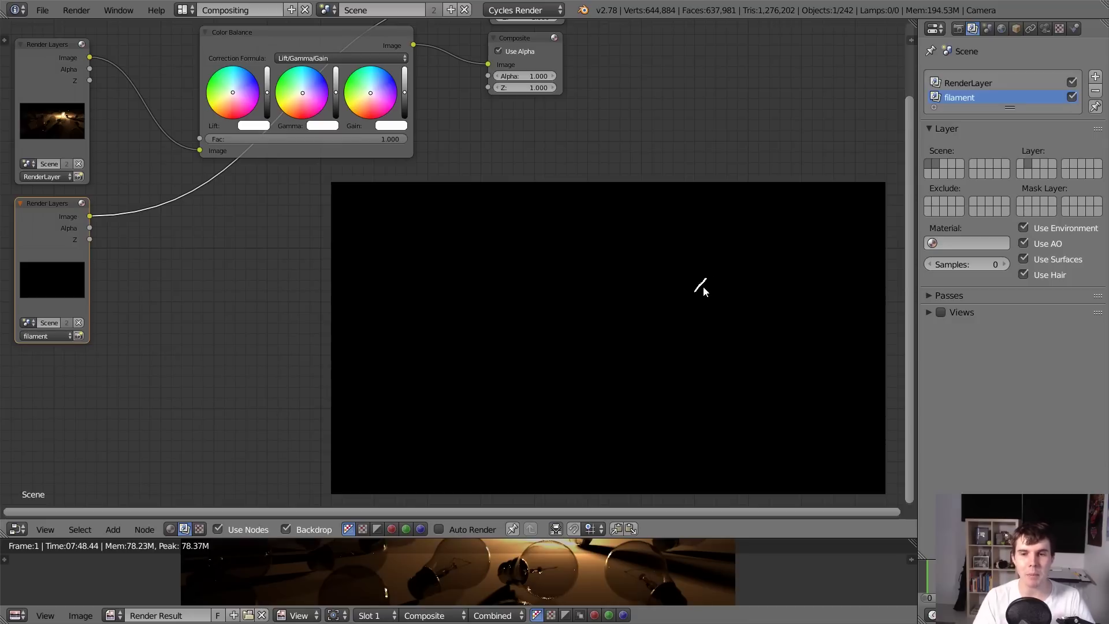
pyautogui.moveTo(433, 340); pyautogui.dragTo(555, 359, button='middle')
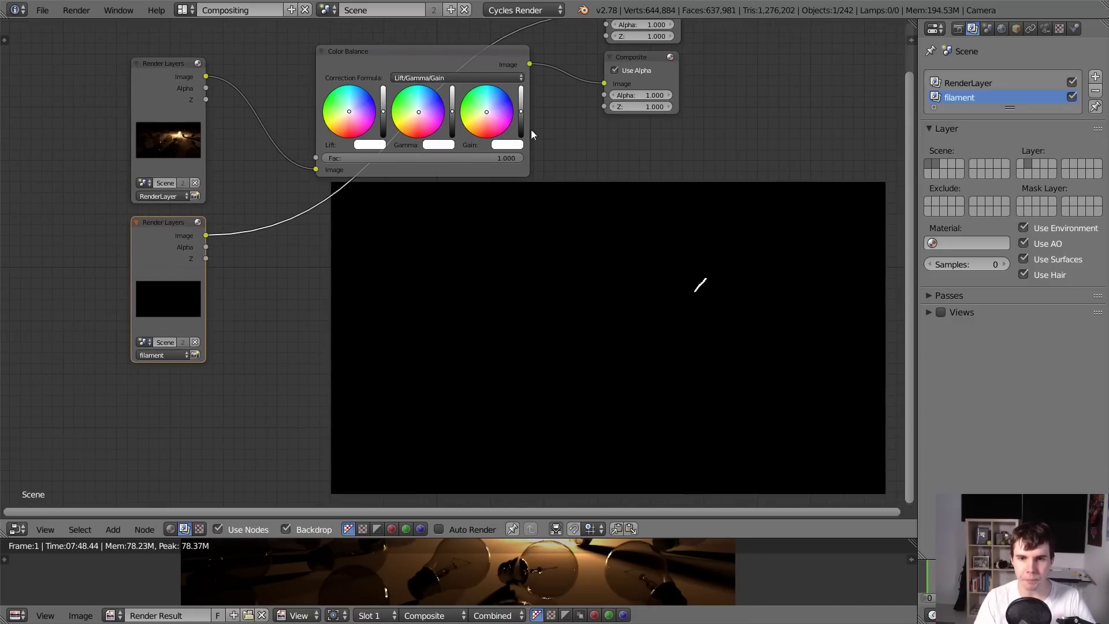
pyautogui.moveTo(532, 129); pyautogui.dragTo(608, 104, button='middle')
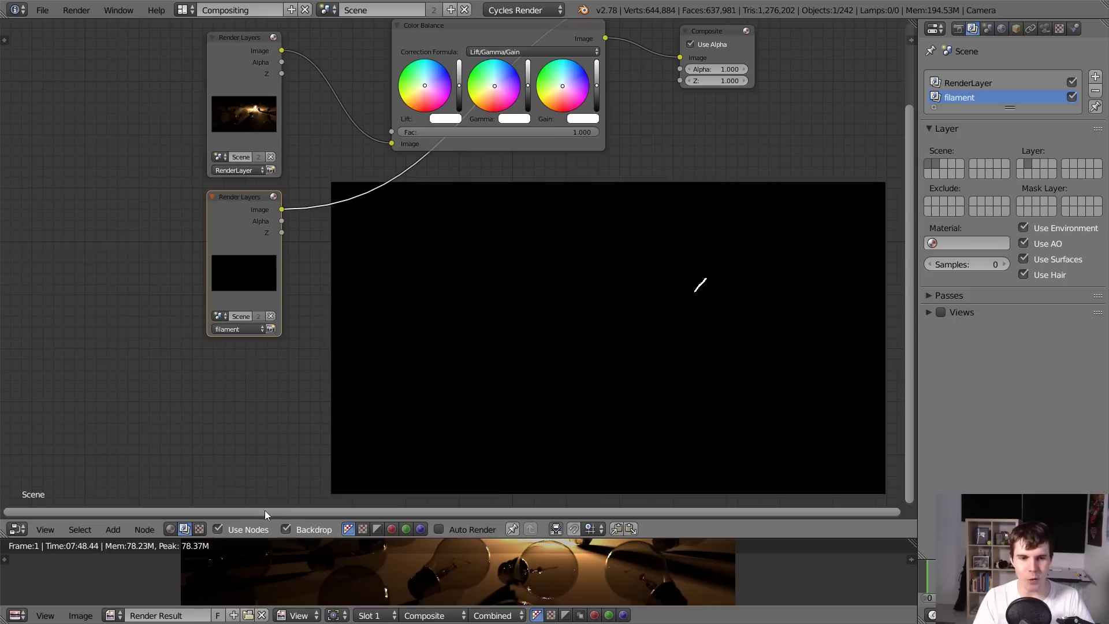
# Switch the screen layout to Default, return to the 3D view and select the lit bulb's filament.
pyautogui.click(182, 10)
pyautogui.click(193, 73)
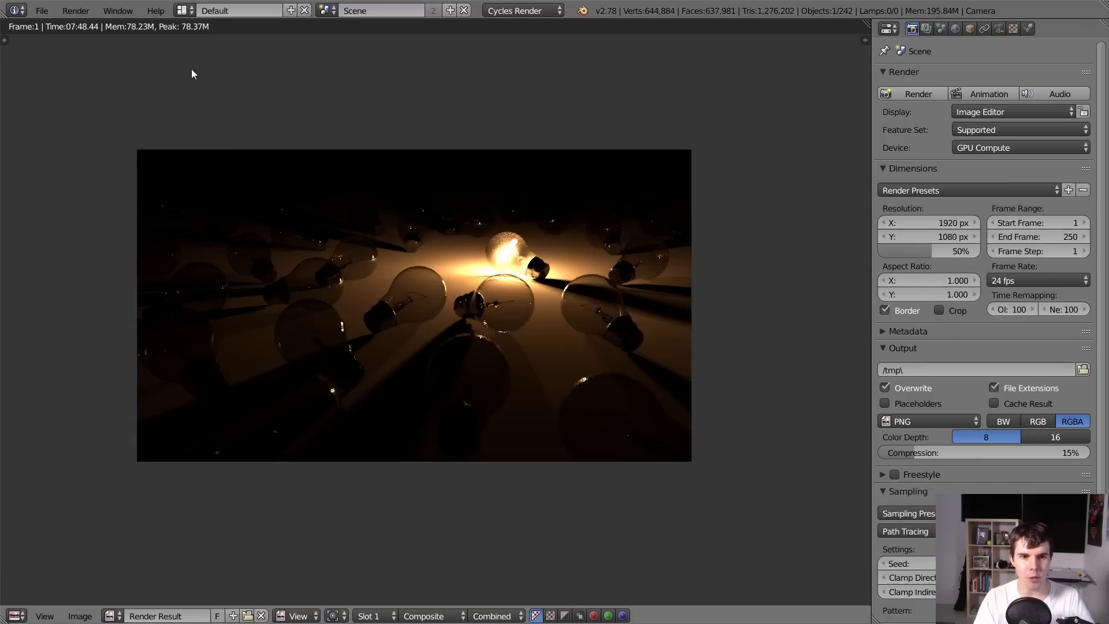
pyautogui.press('Escape')
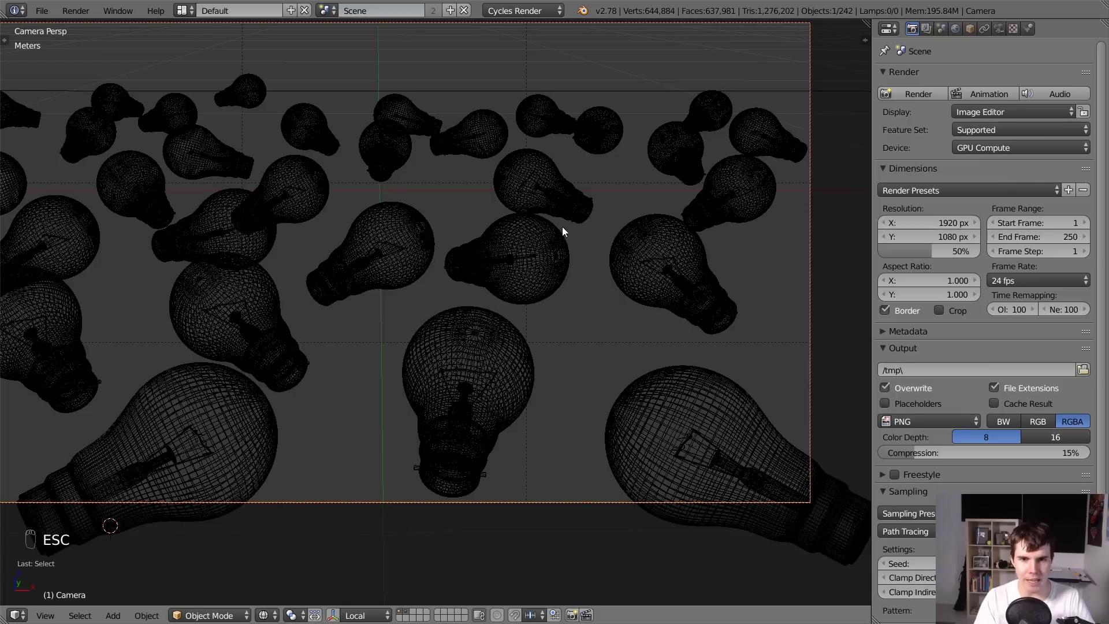
pyautogui.rightClick(526, 186)
pyautogui.rightClick(525, 186)
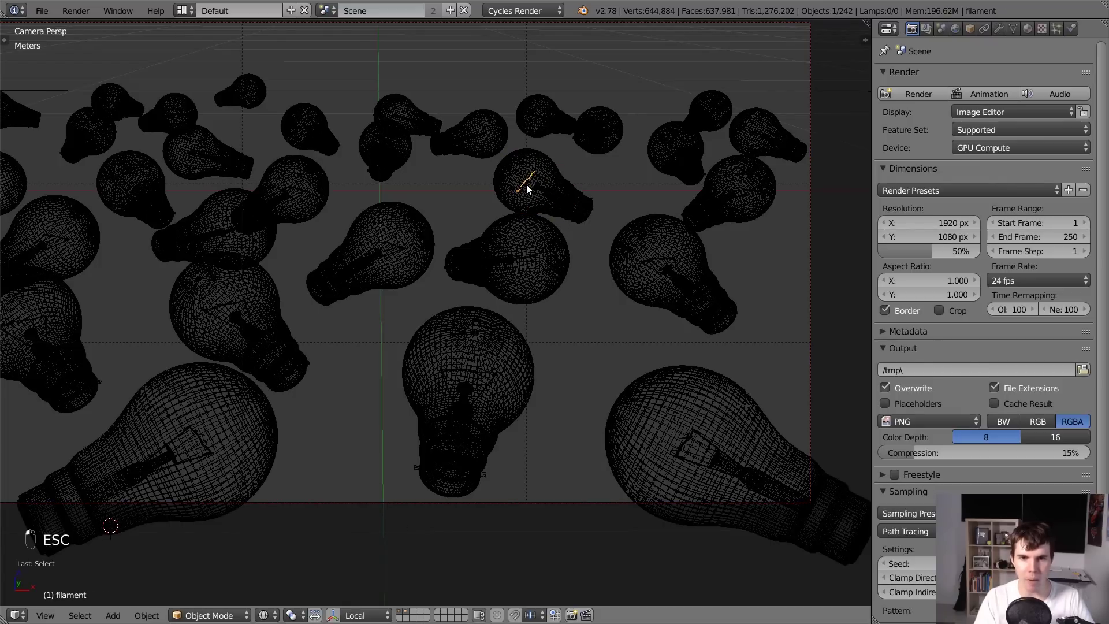
# Open the filament render layer's settings and display only the second scene layer.
pyautogui.click(926, 28)
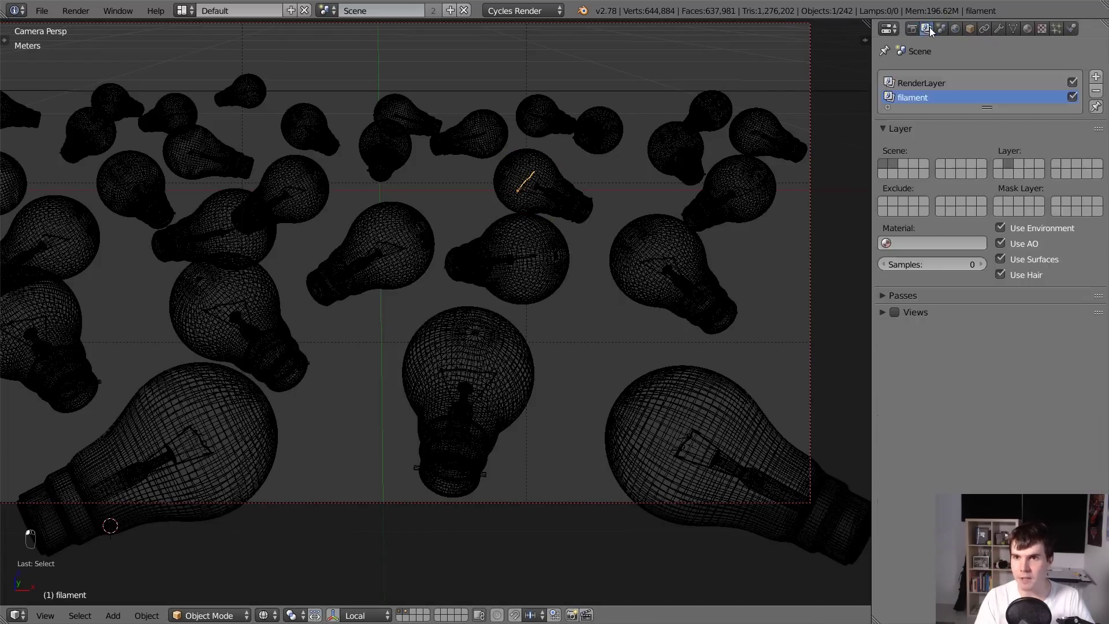
pyautogui.click(408, 612)
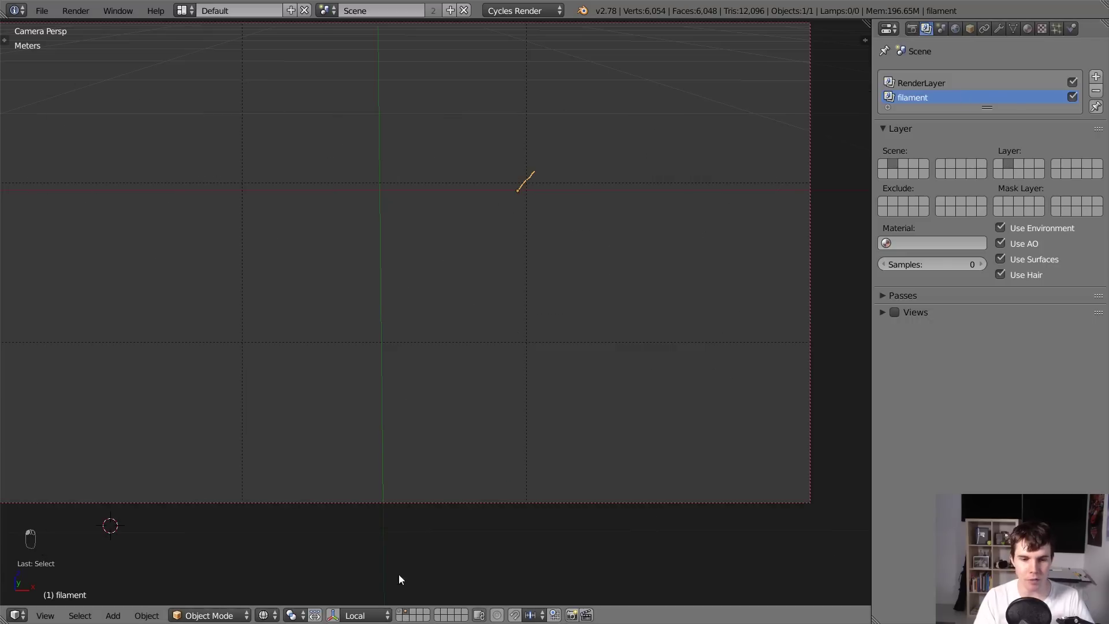
# Show the first scene layer together with the second, and switch the screen layout to Compositing.
pyautogui.click(401, 614)
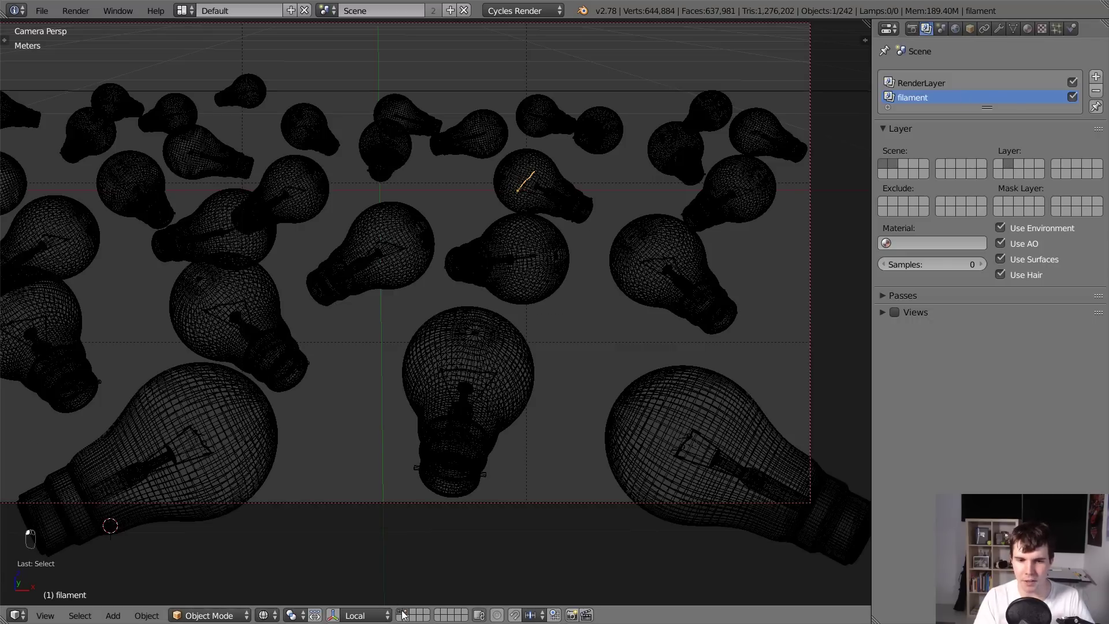
pyautogui.click(183, 10)
pyautogui.click(203, 60)
pyautogui.scroll(-2, 526, 189)
pyautogui.scroll(3, 482, 225)
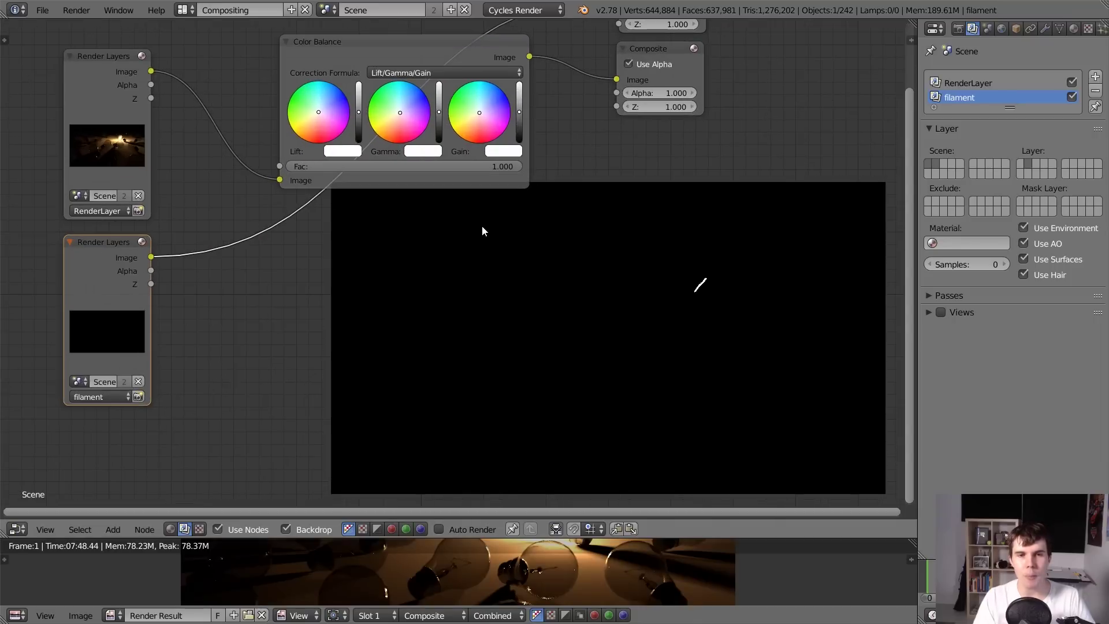
pyautogui.scroll(-1, 531, 243)
pyautogui.scroll(-1, 381, 256)
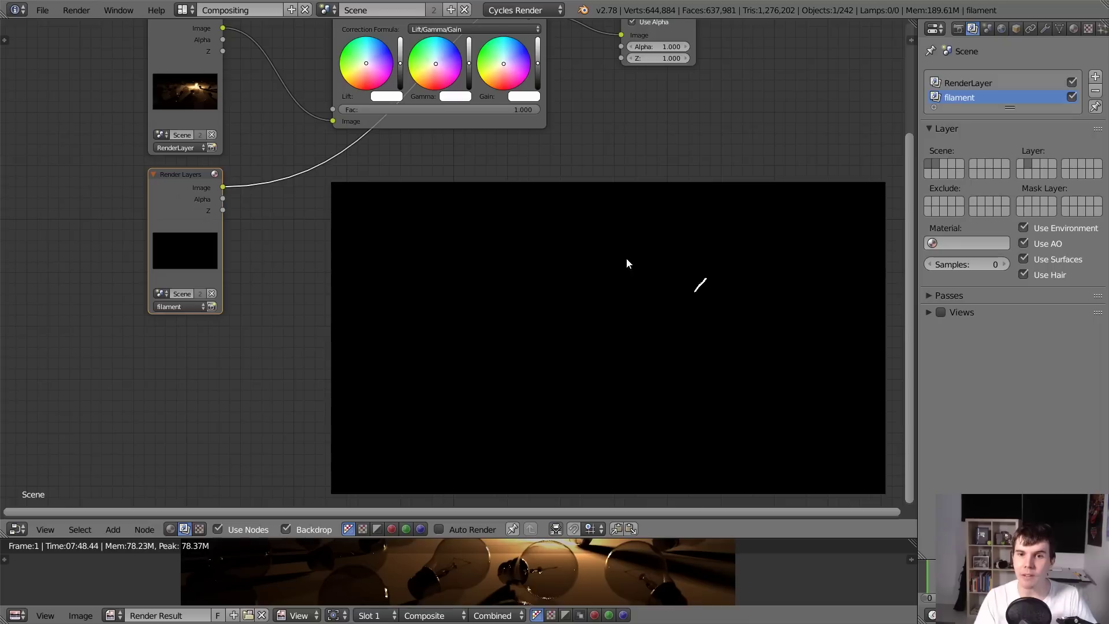
pyautogui.scroll(1, 230, 193)
pyautogui.hotkey('shift', 'a')
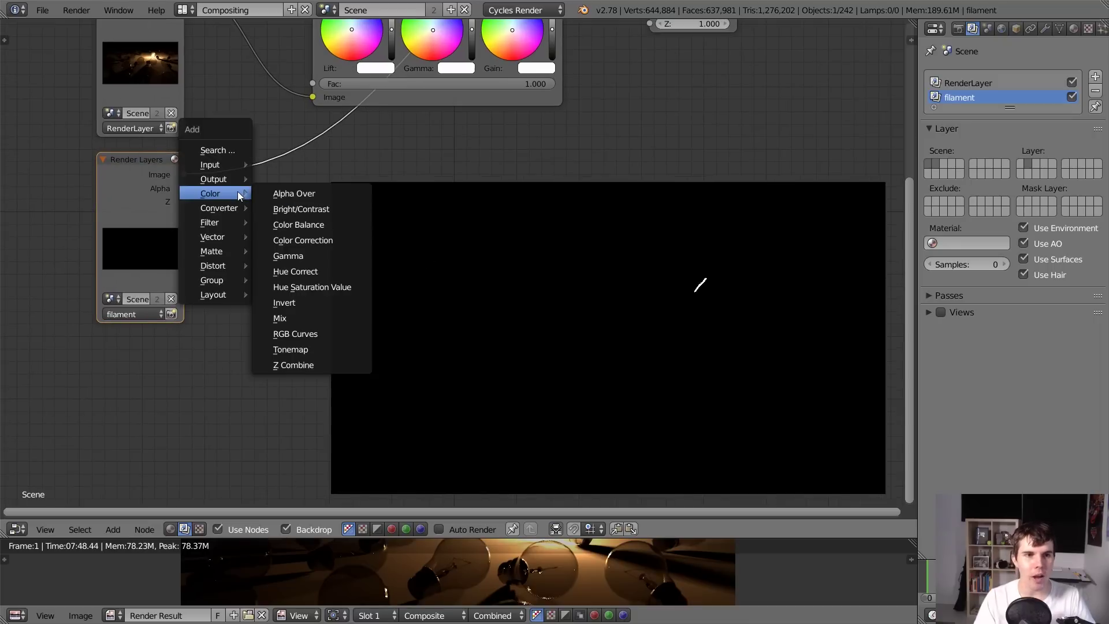
pyautogui.moveTo(225, 224)
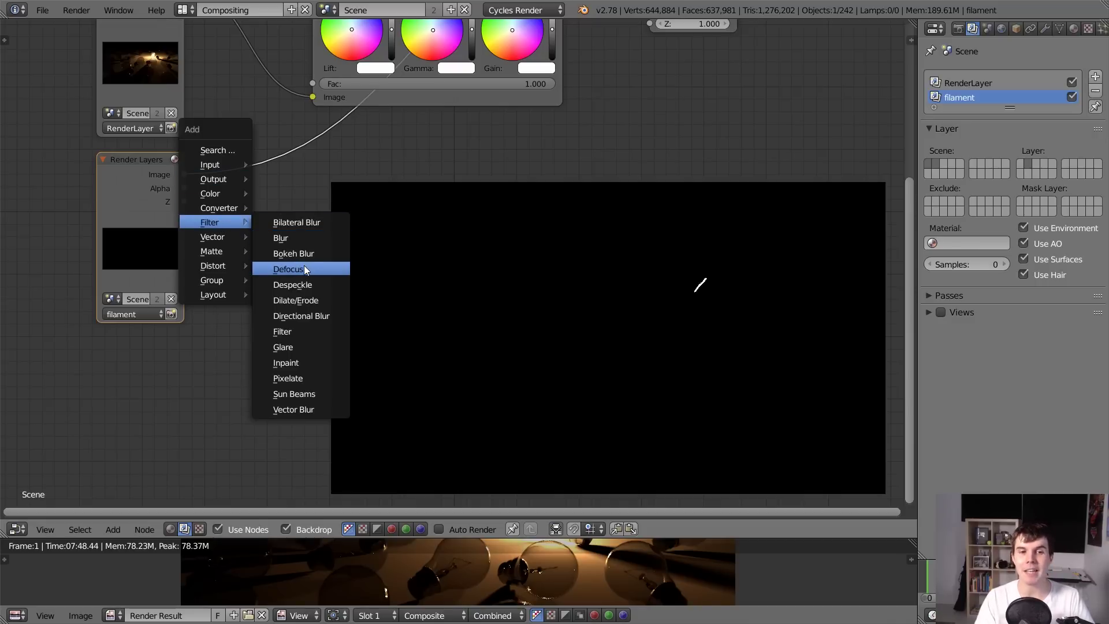
pyautogui.click(304, 266)
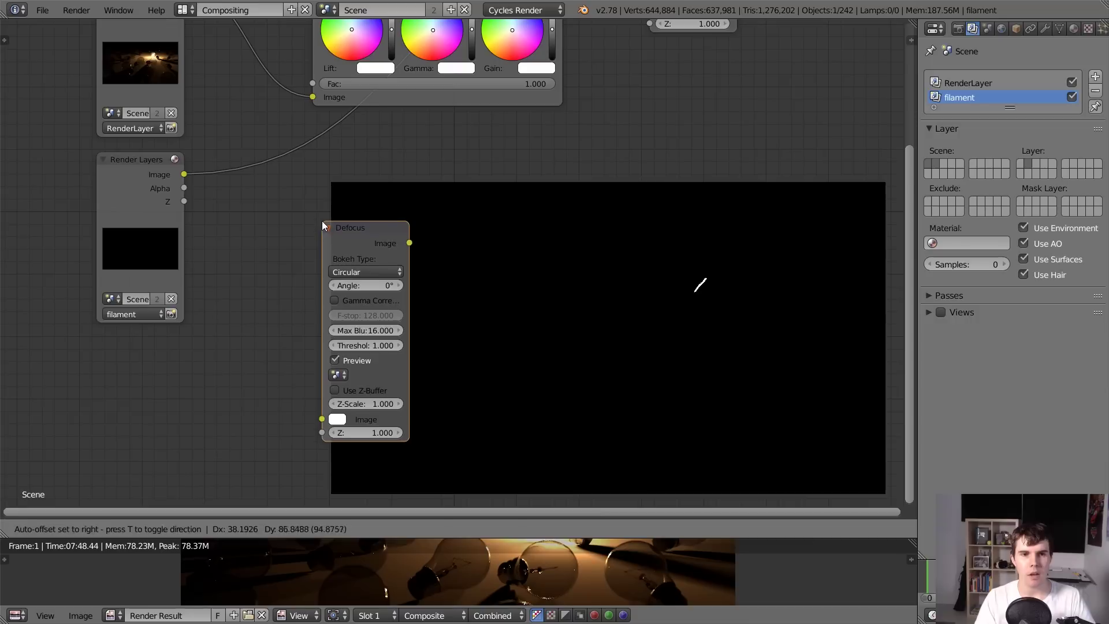
pyautogui.hotkey('ctrl', 'z')
# Insert a Glare node between the filament Render Layers node and the Viewer, and move the Viewer close to it.
pyautogui.hotkey('shift', 'a')
pyautogui.moveTo(334, 195)
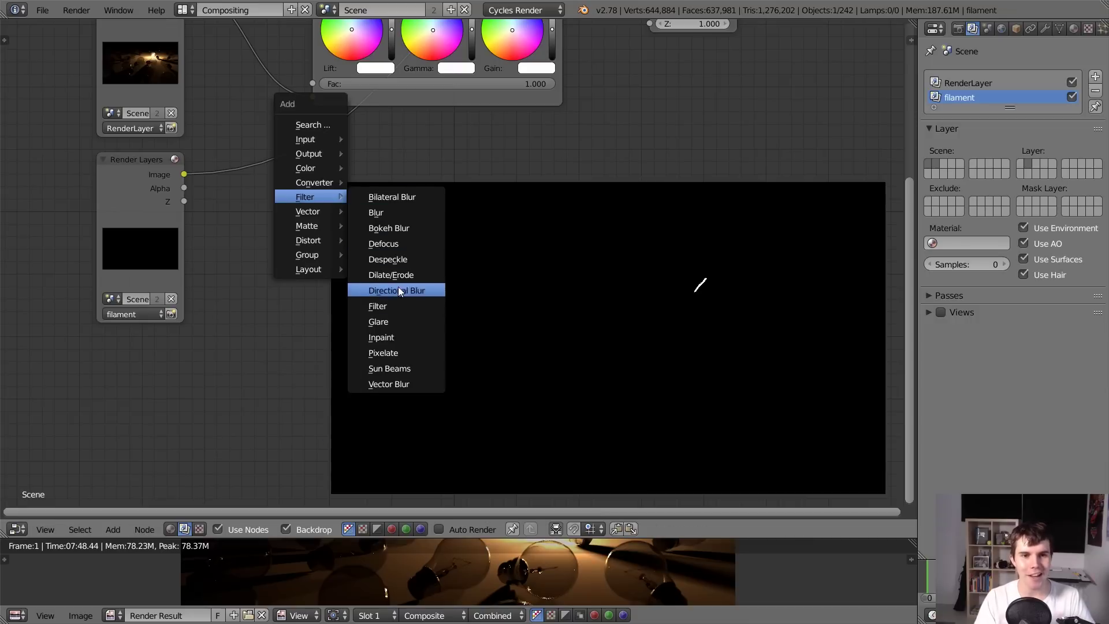
pyautogui.click(386, 322)
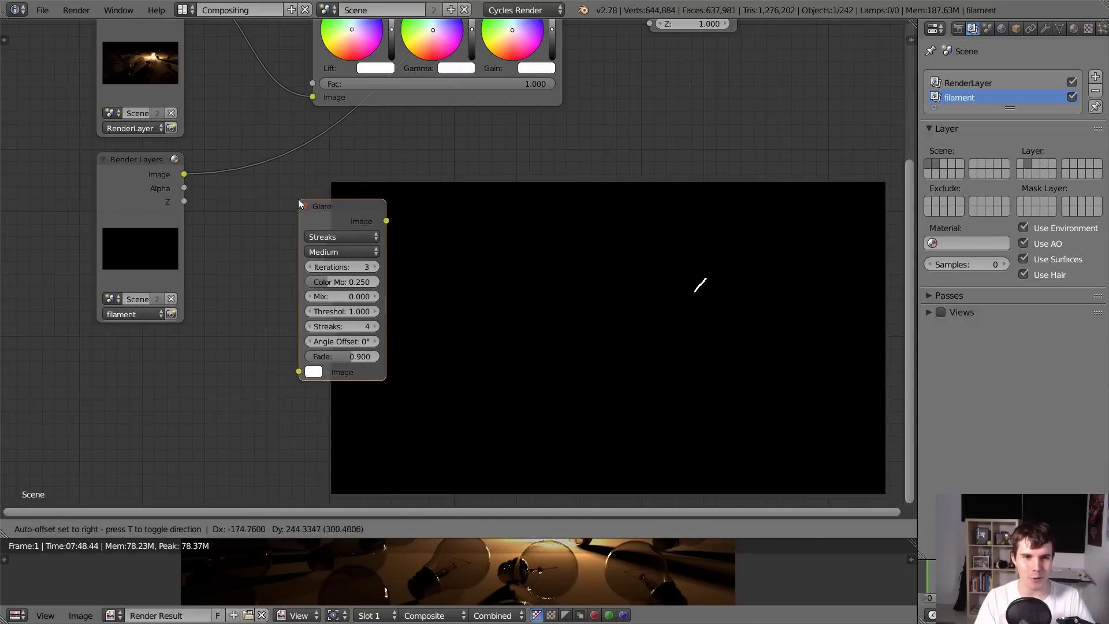
pyautogui.click(262, 133)
pyautogui.press('Home')
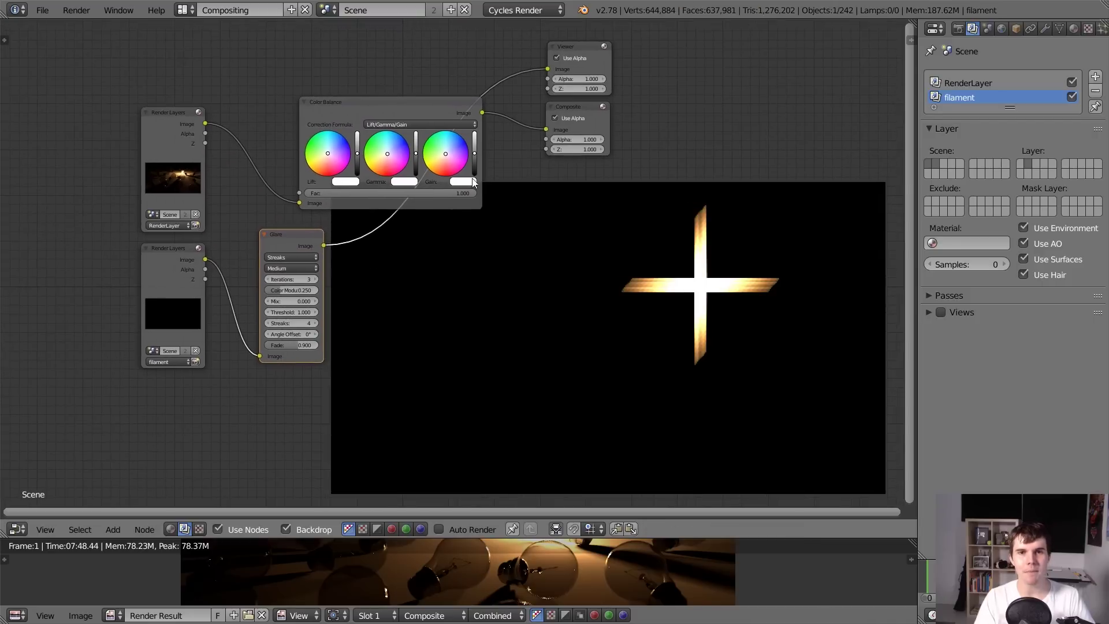
pyautogui.moveTo(570, 48); pyautogui.dragTo(464, 240)
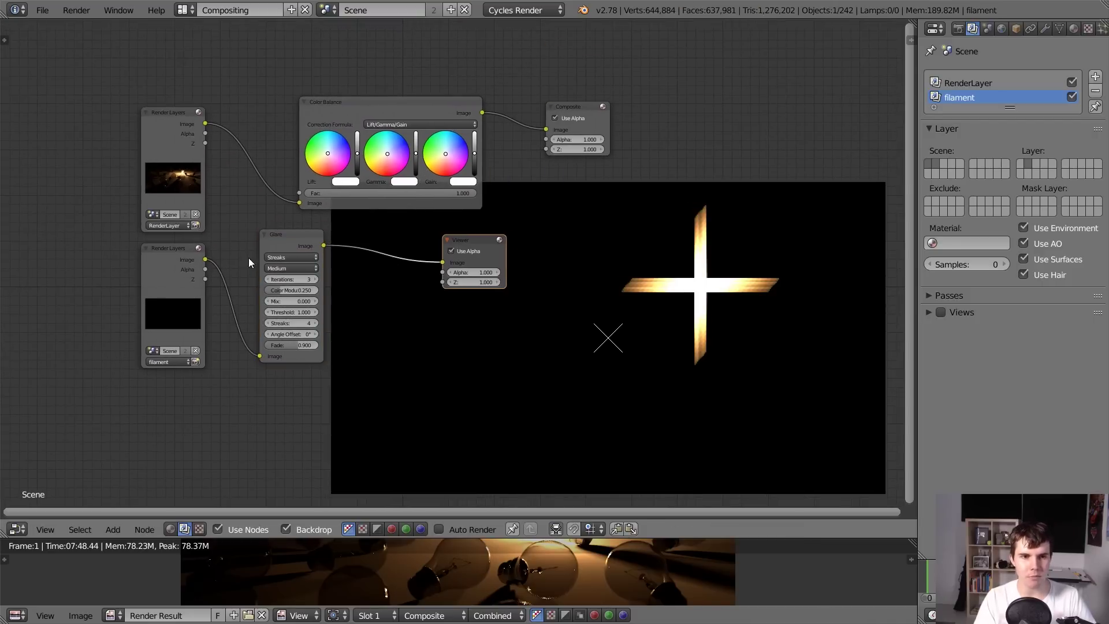
# Try the Simple Star and Streaks glare types on the Glare node, and set its type to Fog Glow.
pyautogui.keyDown('ctrl'); pyautogui.moveTo(290, 238); pyautogui.dragTo(356, 162, button='middle'); pyautogui.keyUp('ctrl')
pyautogui.moveTo(621, 257); pyautogui.dragTo(677, 214, button='middle')
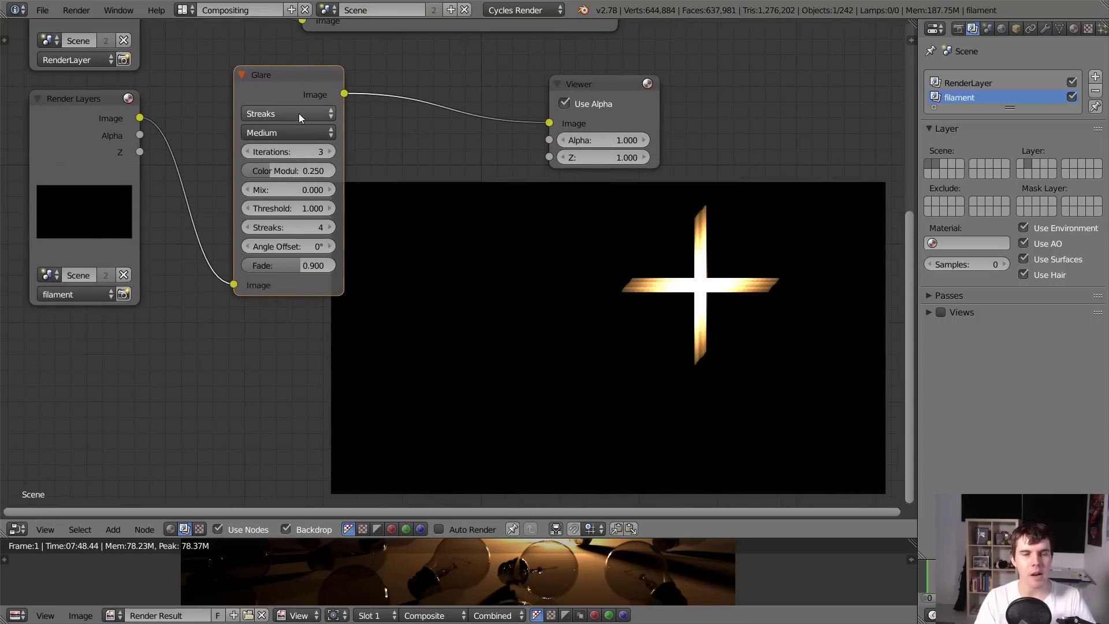
pyautogui.click(281, 113)
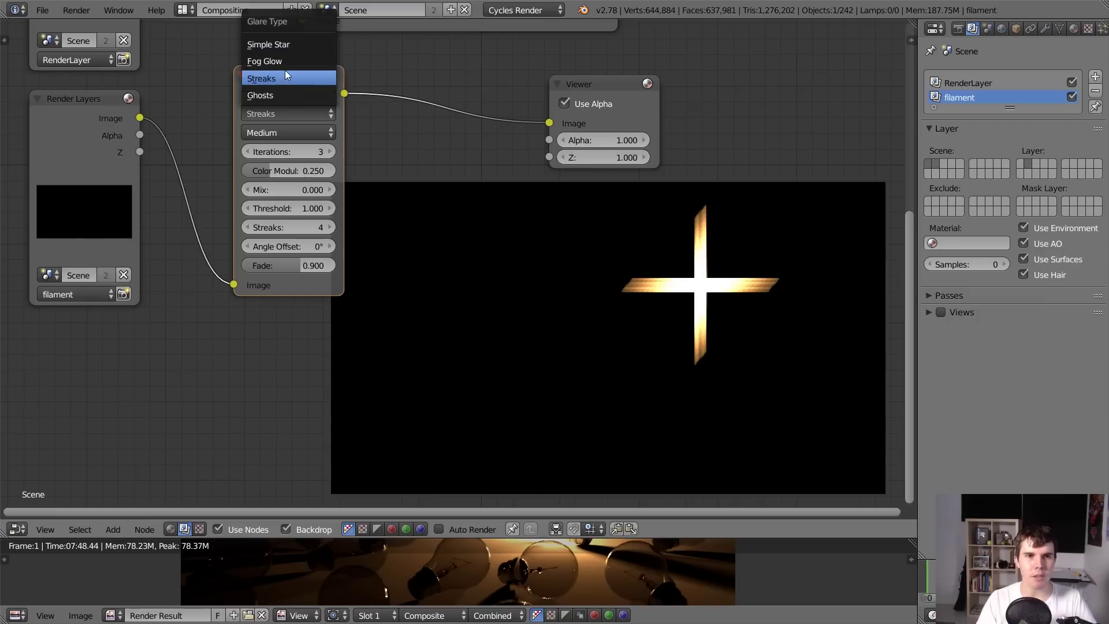
pyautogui.click(289, 47)
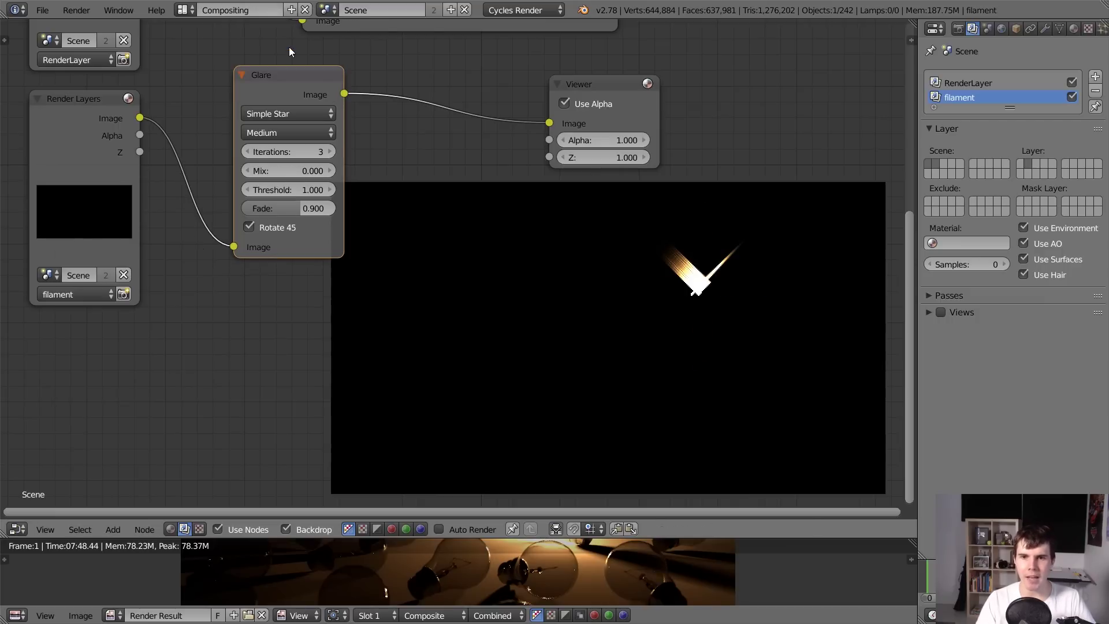
pyautogui.click(301, 118)
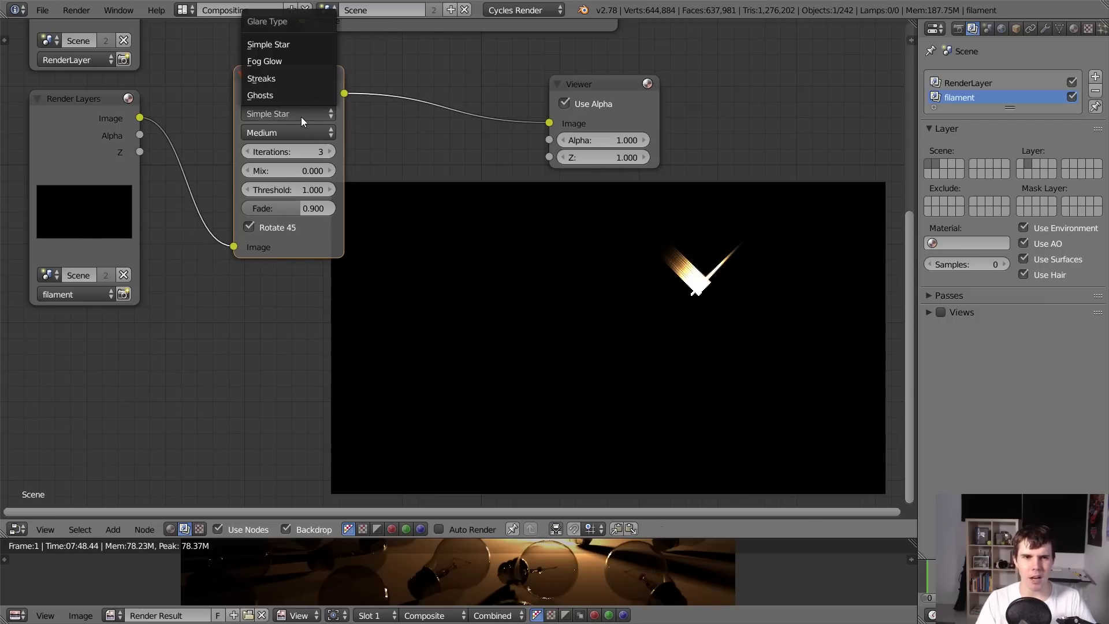
pyautogui.click(289, 78)
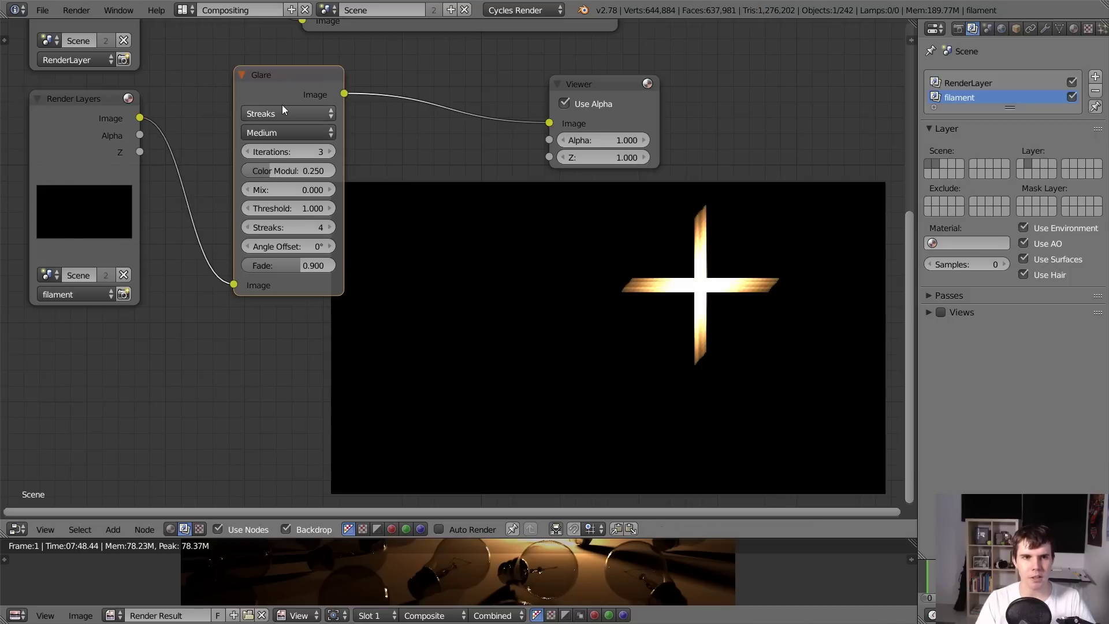
pyautogui.click(283, 113)
pyautogui.click(289, 63)
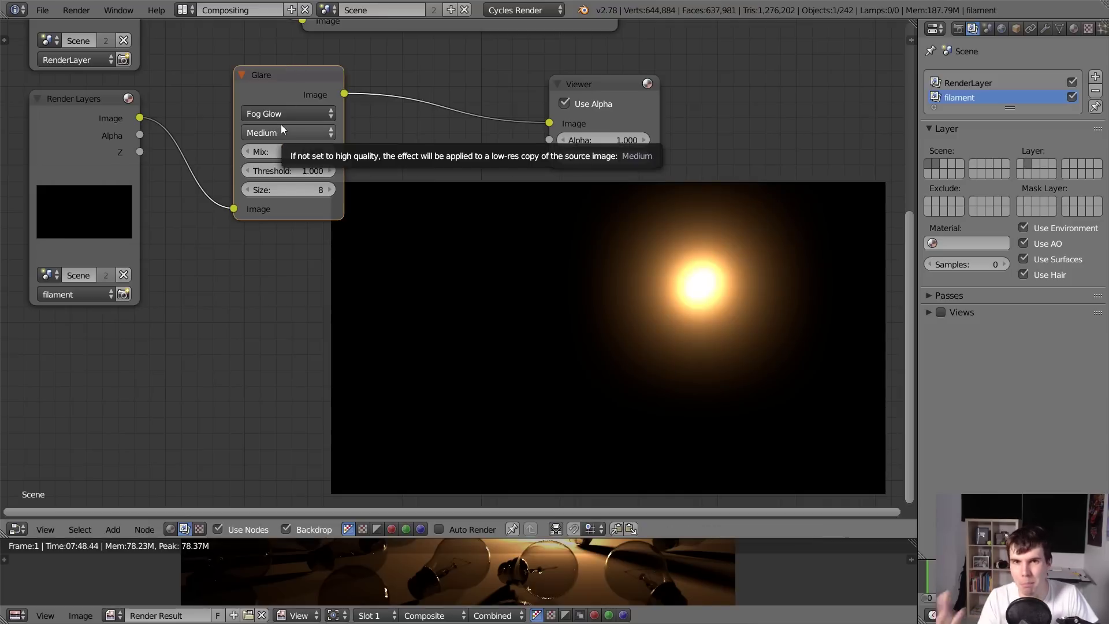
# Move the Color Balance and Composite nodes together farther from the Render Layers nodes to make room between them.
pyautogui.keyDown('ctrl'); pyautogui.moveTo(680, 132); pyautogui.dragTo(483, 114, button='middle'); pyautogui.keyUp('ctrl')
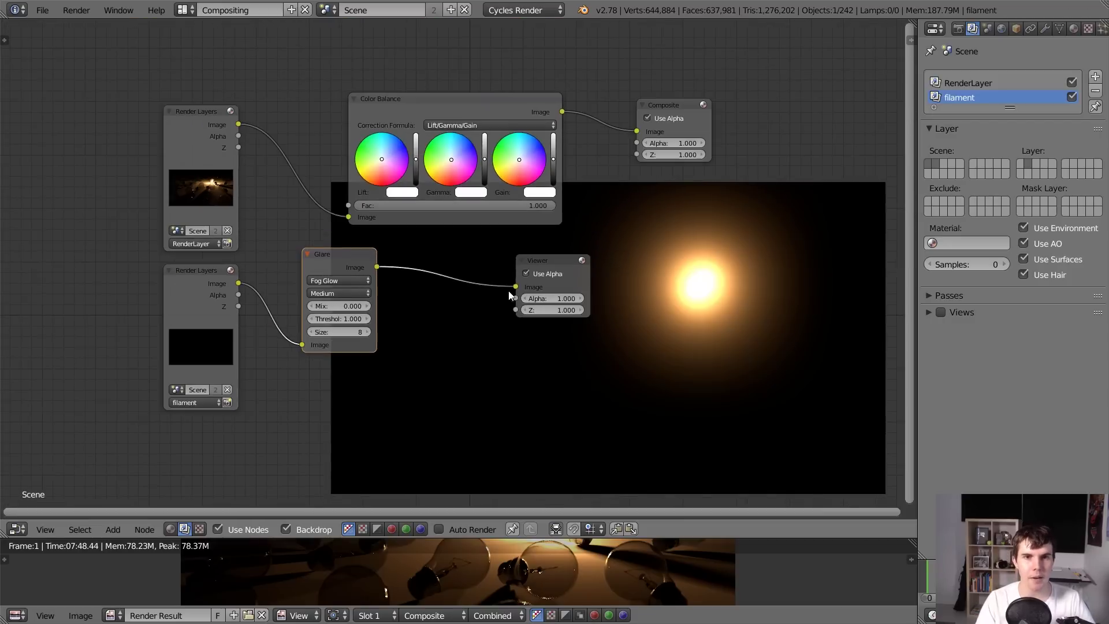
pyautogui.moveTo(484, 115)
pyautogui.mouseDown()
pyautogui.moveTo(470, 109)
pyautogui.moveTo(481, 110)
pyautogui.mouseUp()
pyautogui.moveTo(469, 66); pyautogui.dragTo(613, 123)
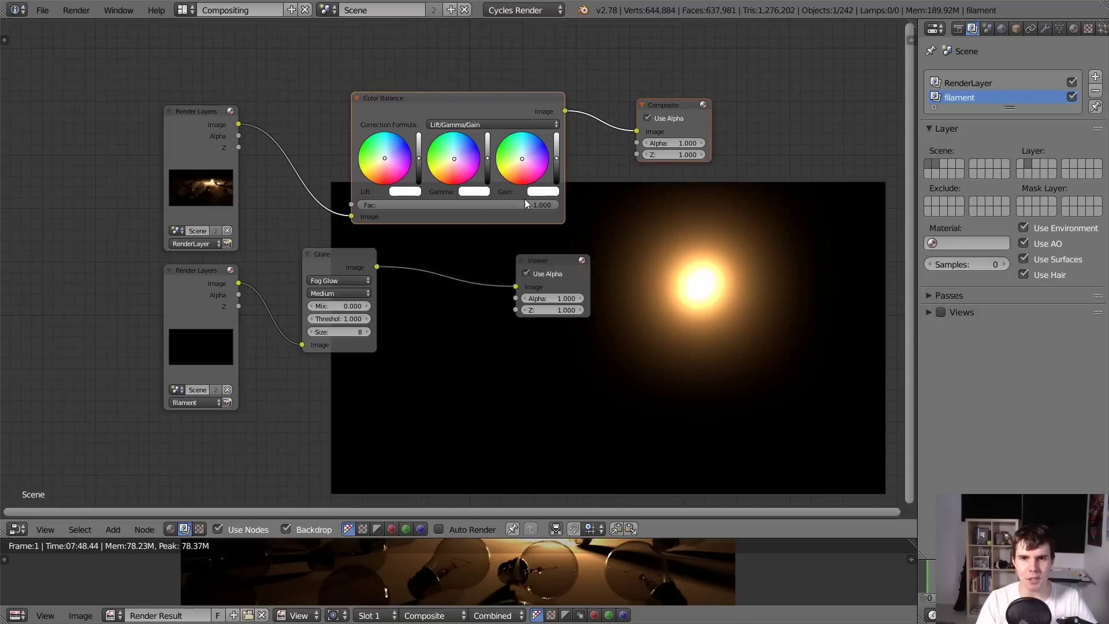
pyautogui.moveTo(524, 199); pyautogui.dragTo(872, 225)
pyautogui.scroll(1, 452, 234)
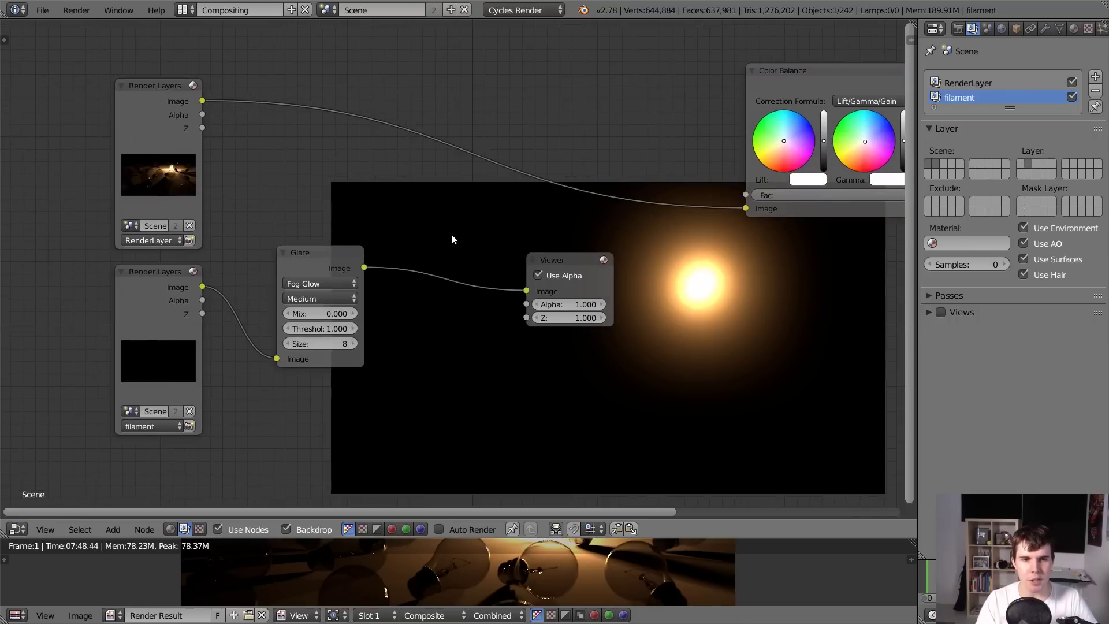
# Remove the Color Balance node while keeping the main Render Layers image linked to the Composite node.
pyautogui.hotkey('shift', 'a')
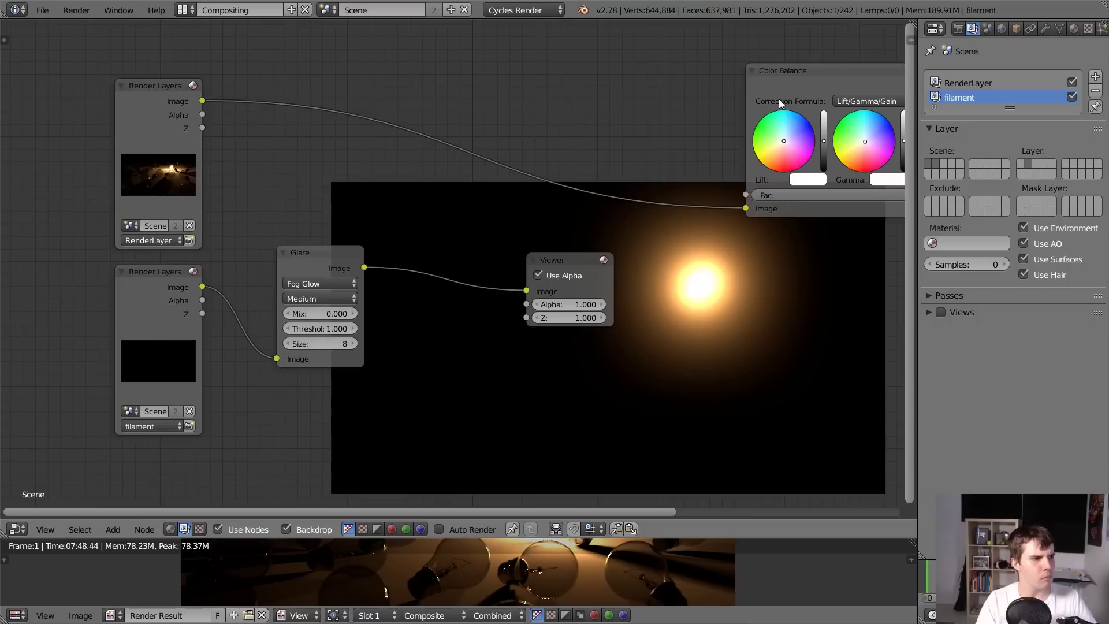
pyautogui.moveTo(779, 98); pyautogui.dragTo(650, 75, button='middle')
pyautogui.press('Home')
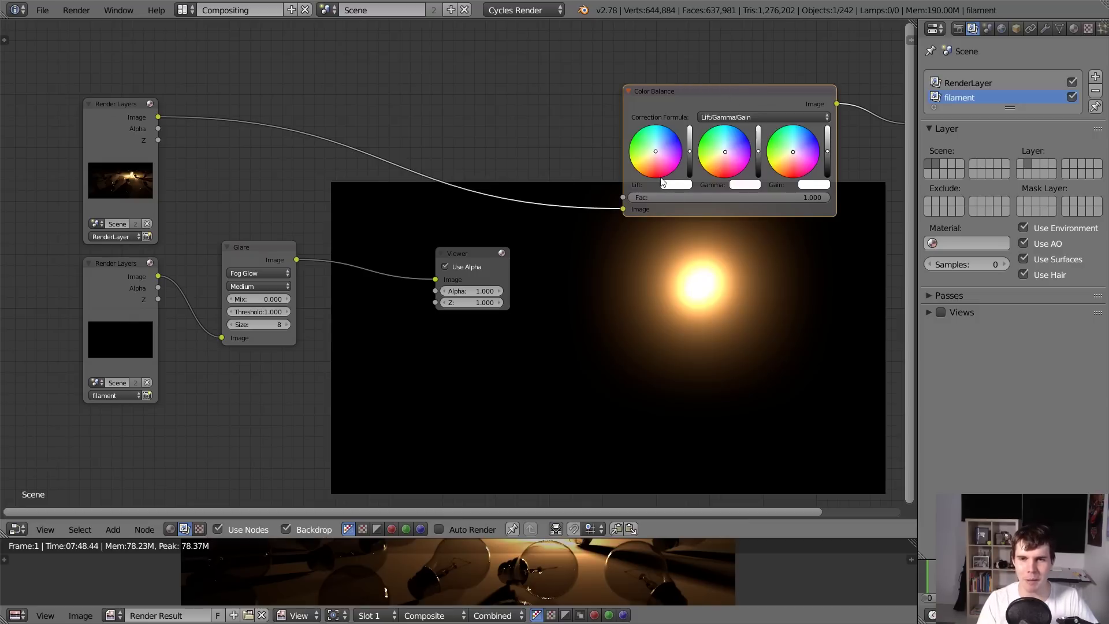
pyautogui.moveTo(663, 182); pyautogui.dragTo(713, 185, button='middle')
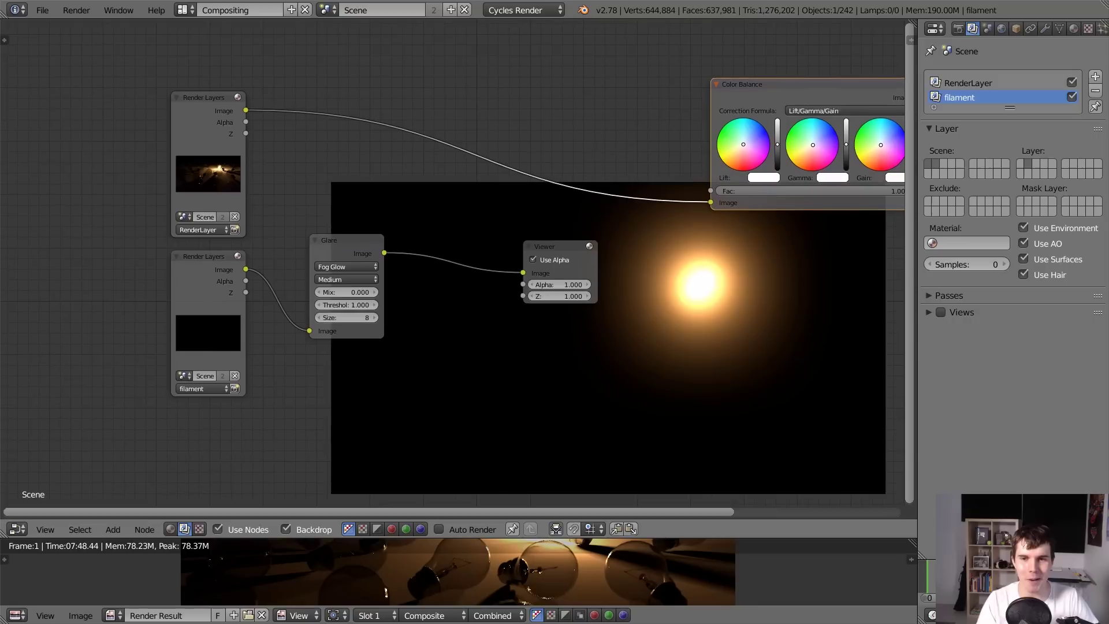
pyautogui.hotkey('ctrl', 'x')
# Preview the main Render Layers node through the Viewer, and switch the preview back to the Glare node.
pyautogui.click(319, 245)
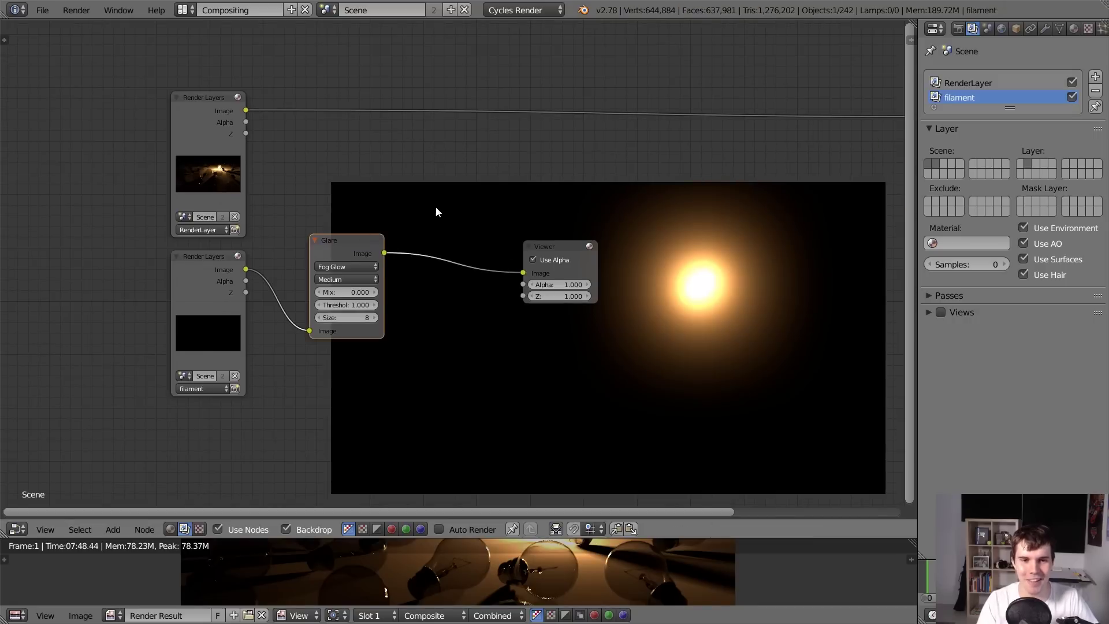
pyautogui.hotkey('shift', 'a')
pyautogui.click(219, 120)
pyautogui.keyDown('ctrl'); pyautogui.keyDown('shift'); pyautogui.click(211, 132); pyautogui.keyUp('shift'); pyautogui.keyUp('ctrl')
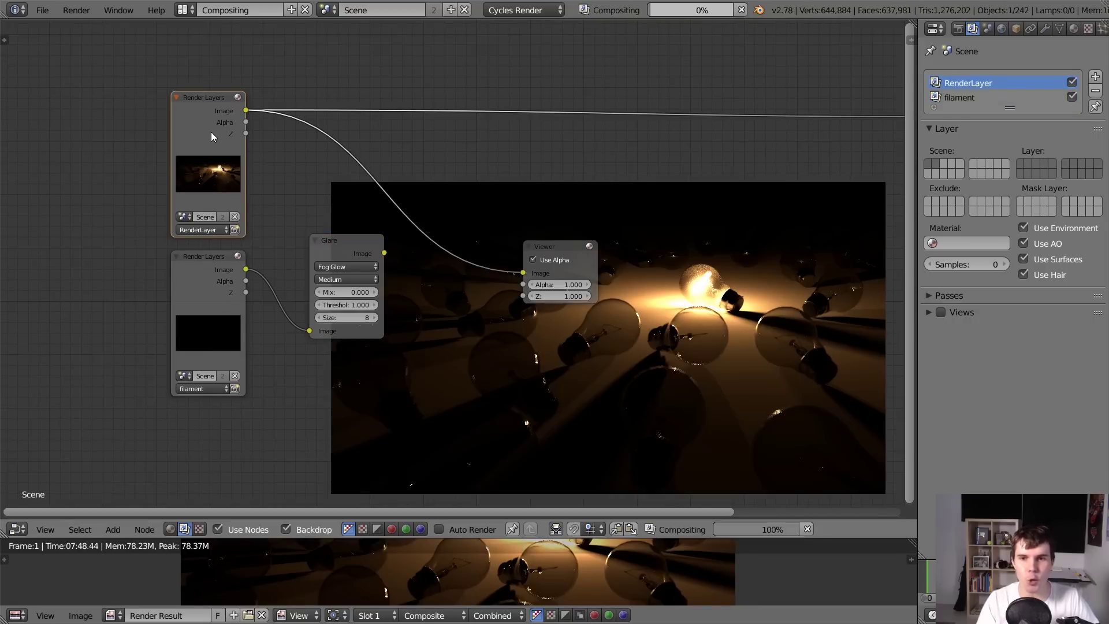
pyautogui.keyDown('ctrl'); pyautogui.keyDown('shift'); pyautogui.click(341, 241); pyautogui.keyUp('shift'); pyautogui.keyUp('ctrl')
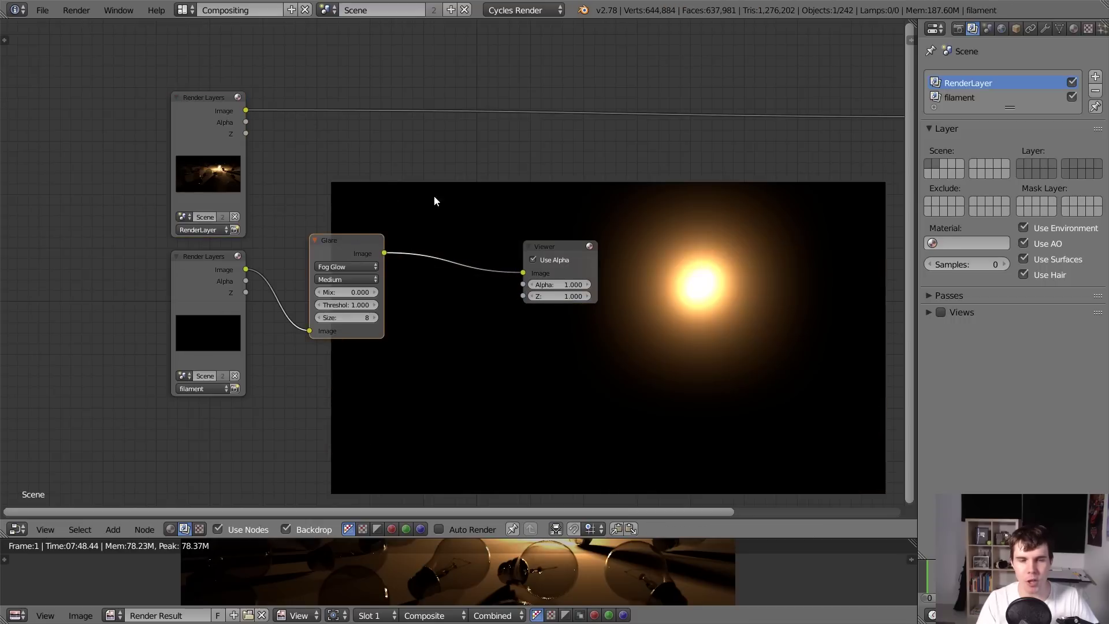
# Insert a Mix node between the main Render Layers and Composite nodes, with the Glare output as its second image.
pyautogui.hotkey('shift', 'a')
pyautogui.moveTo(444, 118)
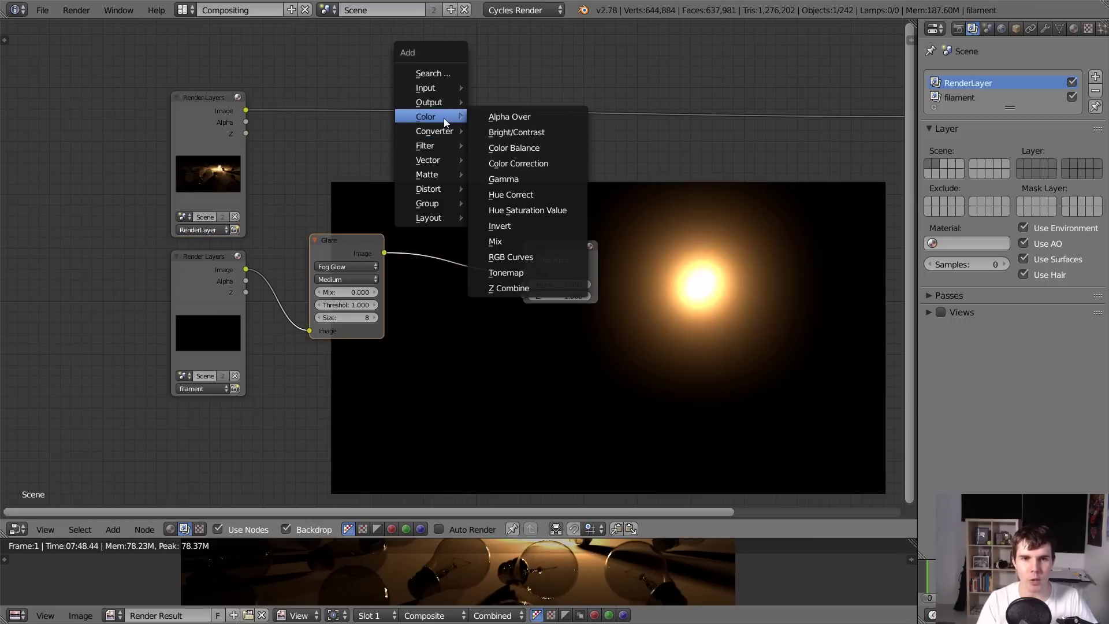
pyautogui.click(504, 241)
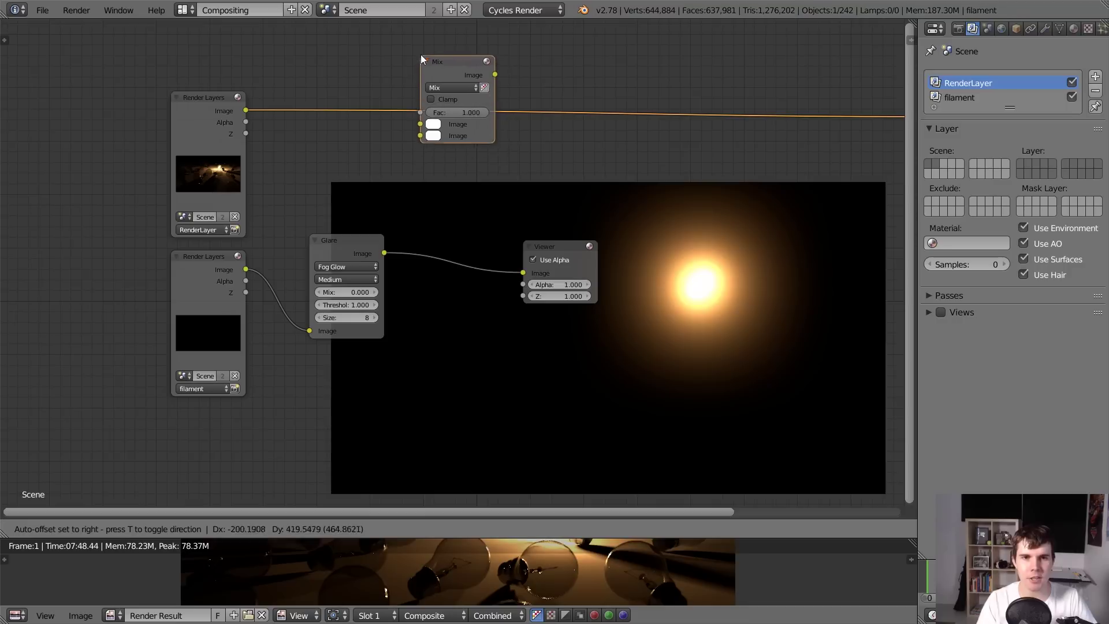
pyautogui.click(463, 68)
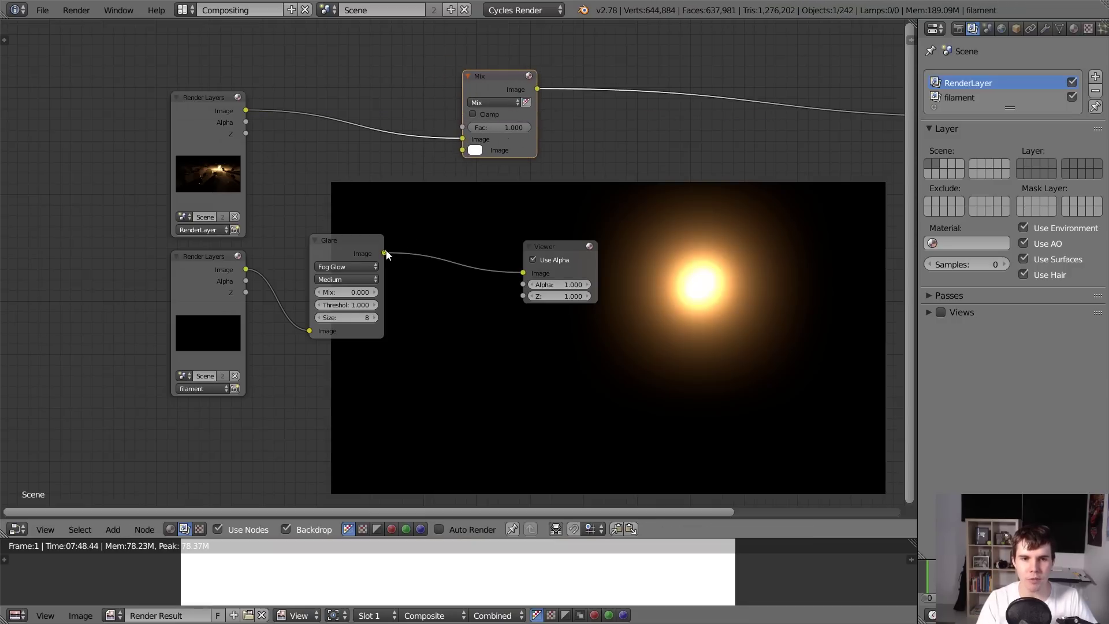
pyautogui.moveTo(385, 254)
pyautogui.mouseDown()
pyautogui.moveTo(424, 125)
pyautogui.moveTo(470, 154)
pyautogui.moveTo(381, 258)
pyautogui.mouseUp()
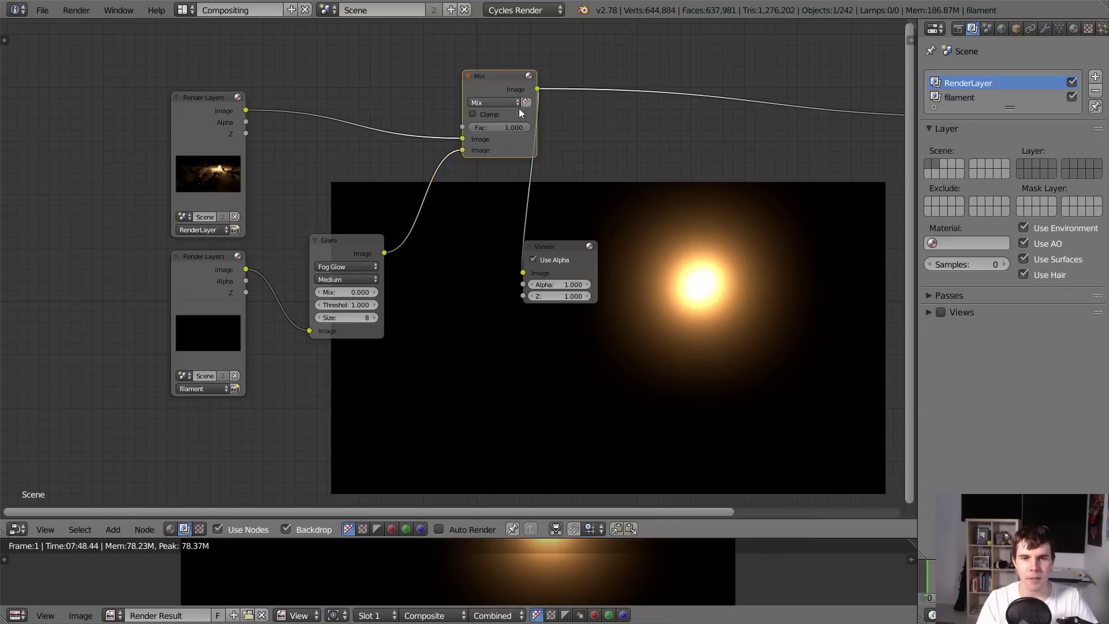
# Preview the Mix node through the Viewer, and move the Viewer node farther along past the Mix node.
pyautogui.keyDown('ctrl'); pyautogui.keyDown('shift'); pyautogui.click(505, 92); pyautogui.keyUp('shift'); pyautogui.keyUp('ctrl')
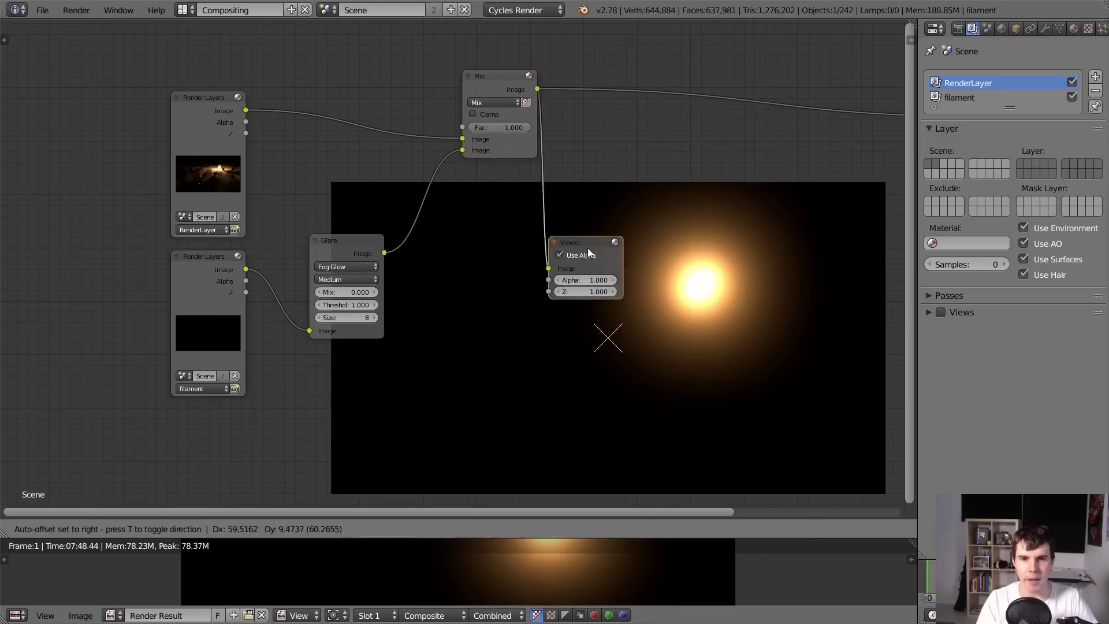
pyautogui.click(496, 101)
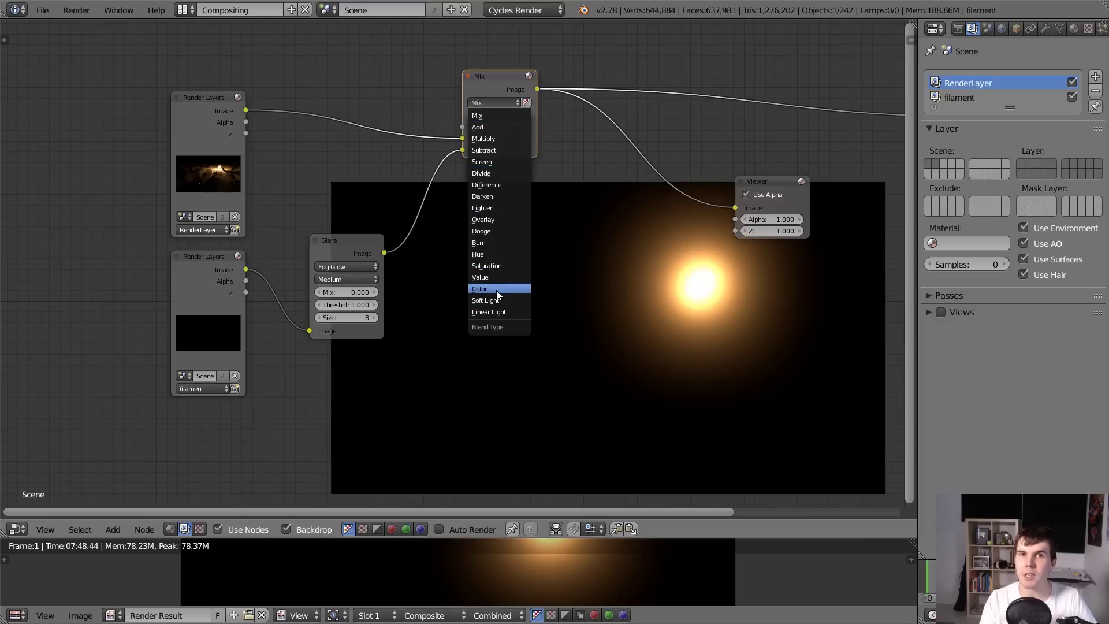
pyautogui.press('Escape')
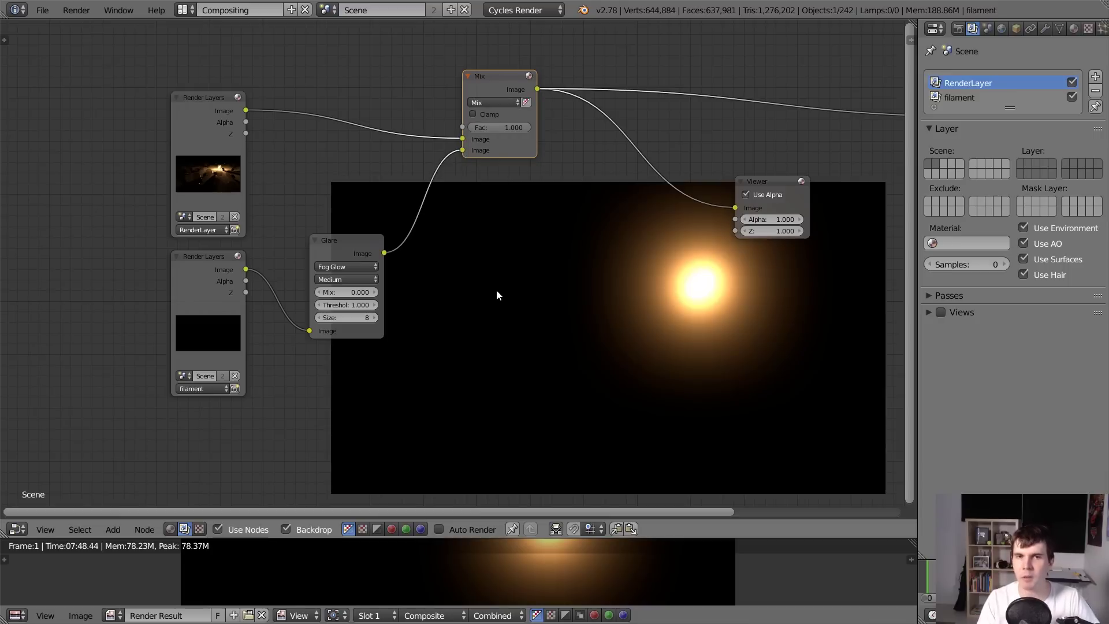
# Try the Screen blend mode on the Mix node, and set its blend mode to Add.
pyautogui.scroll(1, 497, 295)
pyautogui.moveTo(508, 76); pyautogui.dragTo(549, 58, button='middle')
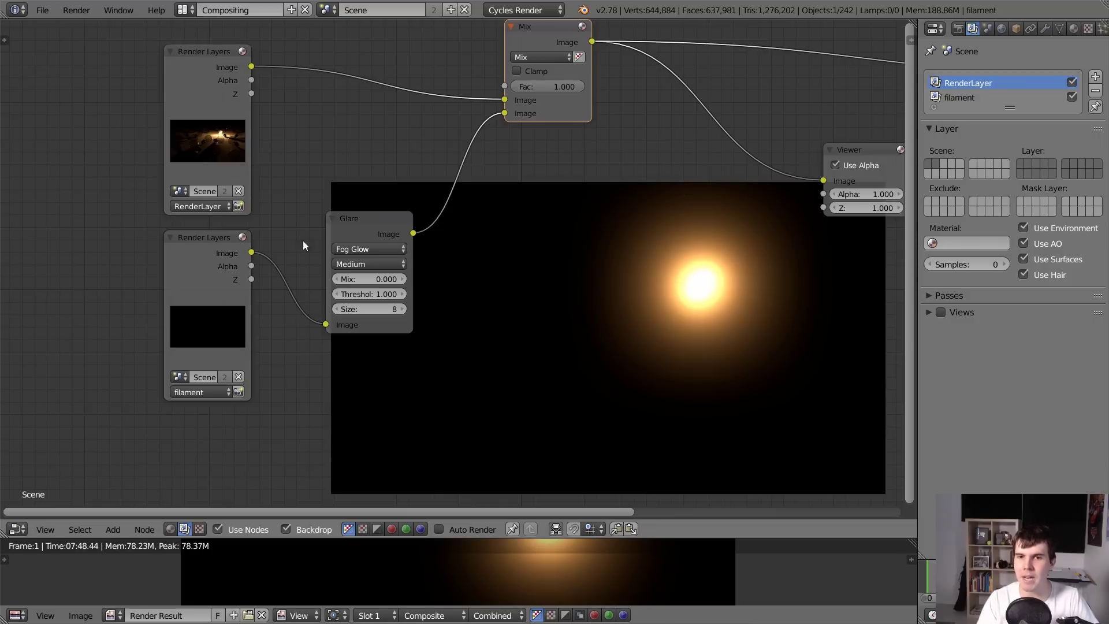
pyautogui.click(539, 56)
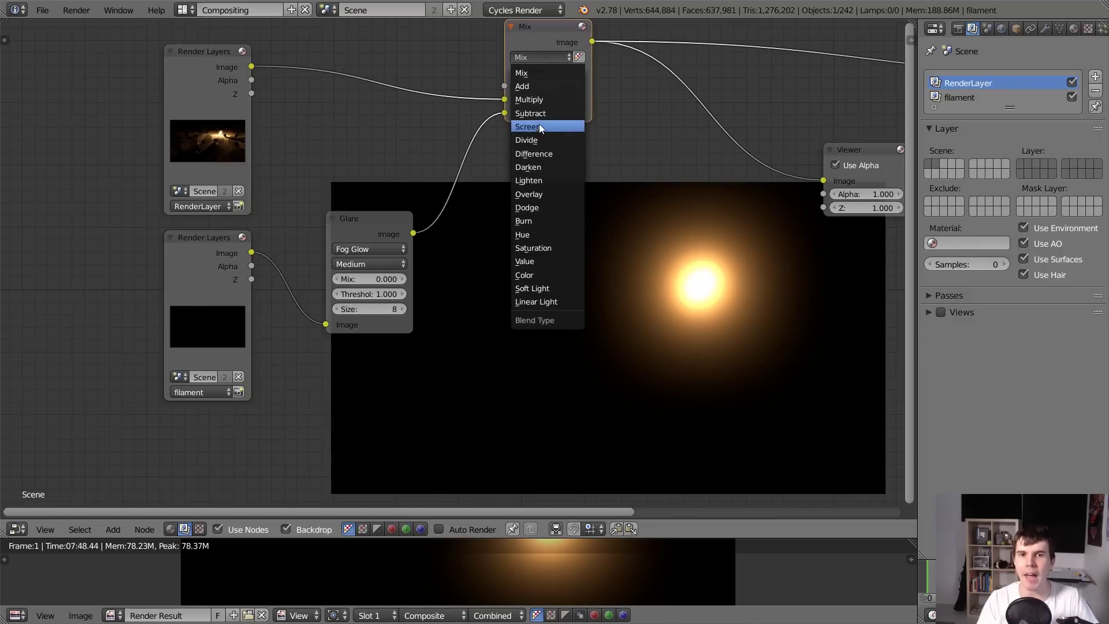
pyautogui.click(539, 124)
pyautogui.click(541, 57)
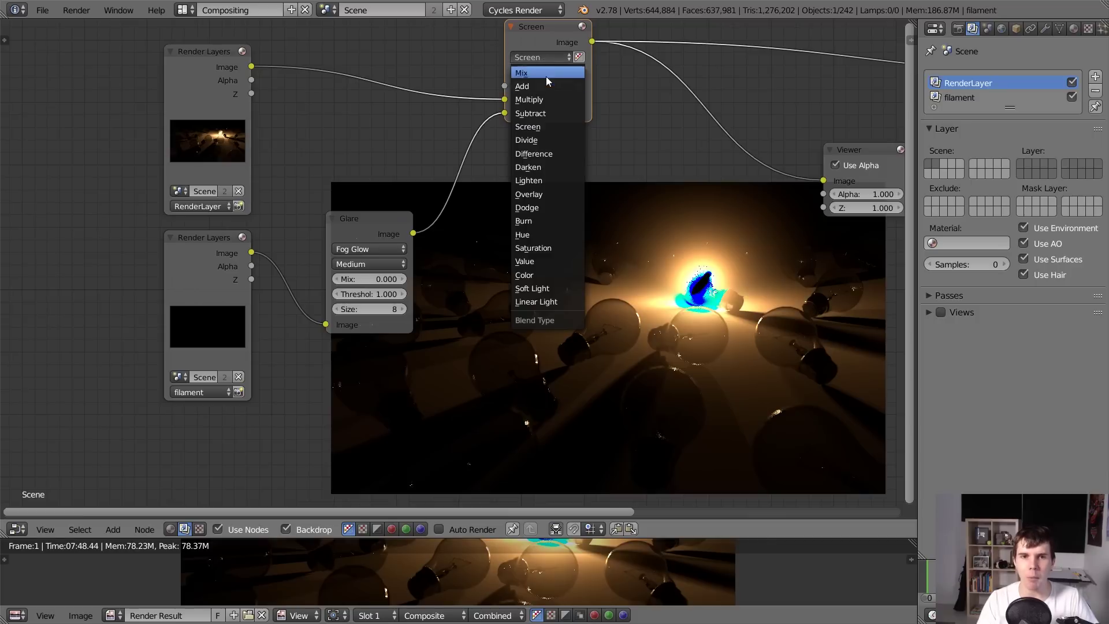
pyautogui.click(542, 89)
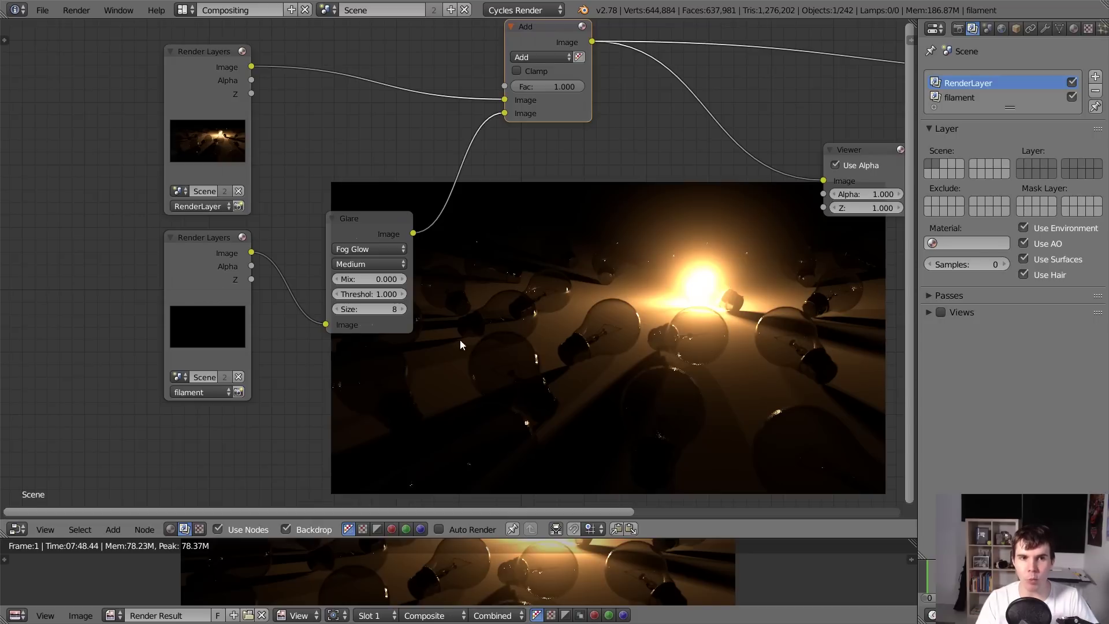
# Preview the Fog Glow Glare node through the Viewer, and switch the preview back to the Add node.
pyautogui.keyDown('ctrl'); pyautogui.keyDown('shift'); pyautogui.click(369, 233); pyautogui.keyUp('shift'); pyautogui.keyUp('ctrl')
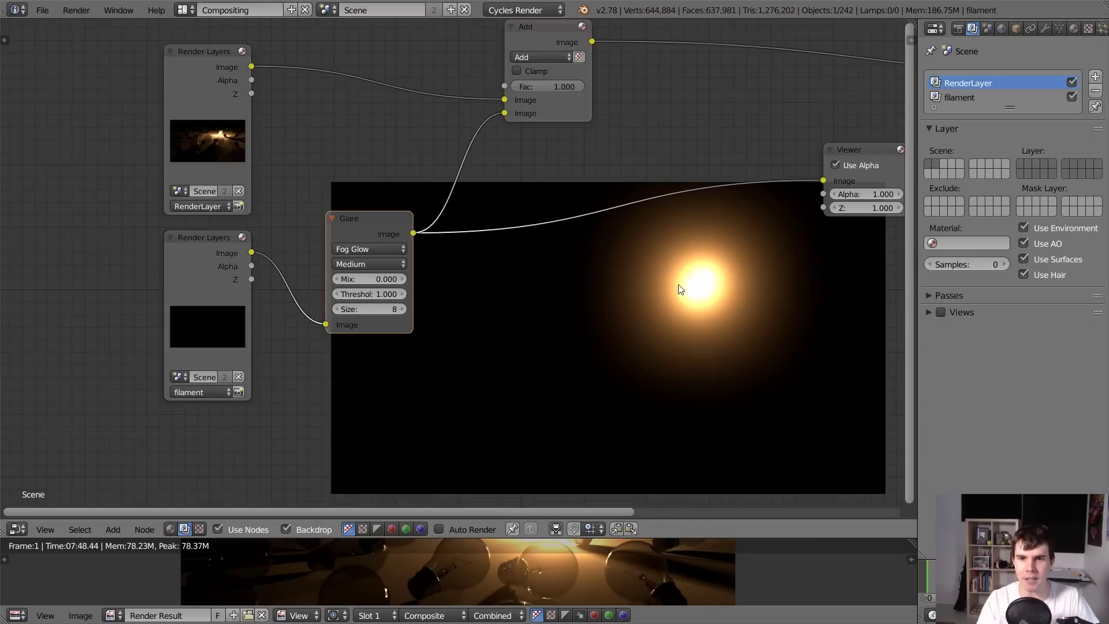
pyautogui.moveTo(622, 188); pyautogui.dragTo(532, 239, button='middle')
pyautogui.keyDown('ctrl'); pyautogui.keyDown('shift'); pyautogui.click(466, 85); pyautogui.keyUp('shift'); pyautogui.keyUp('ctrl')
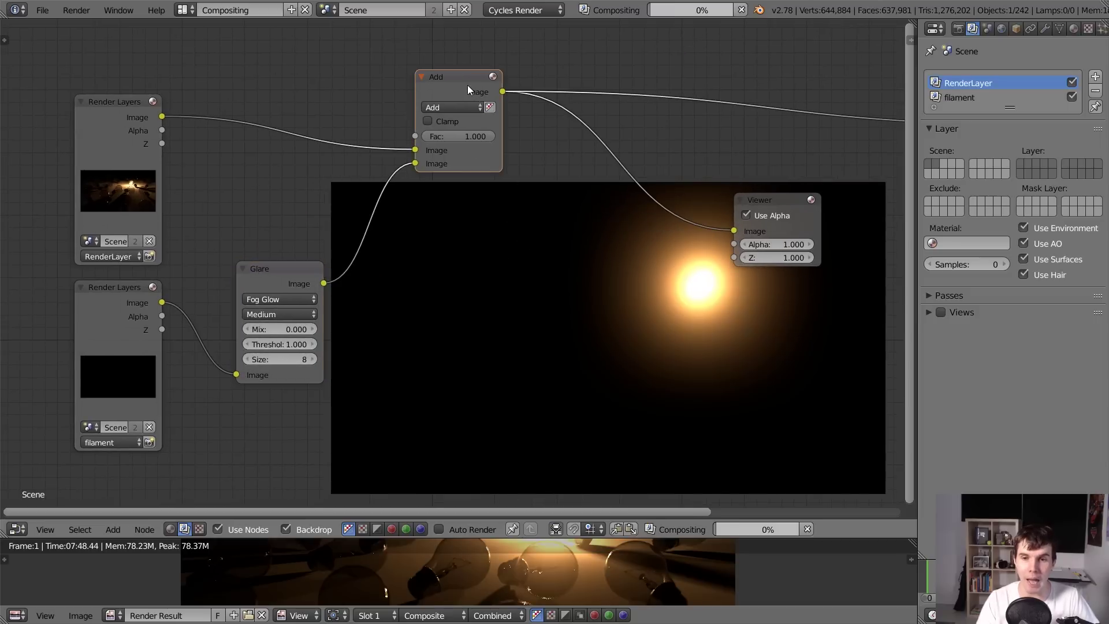
pyautogui.scroll(-1, 675, 257)
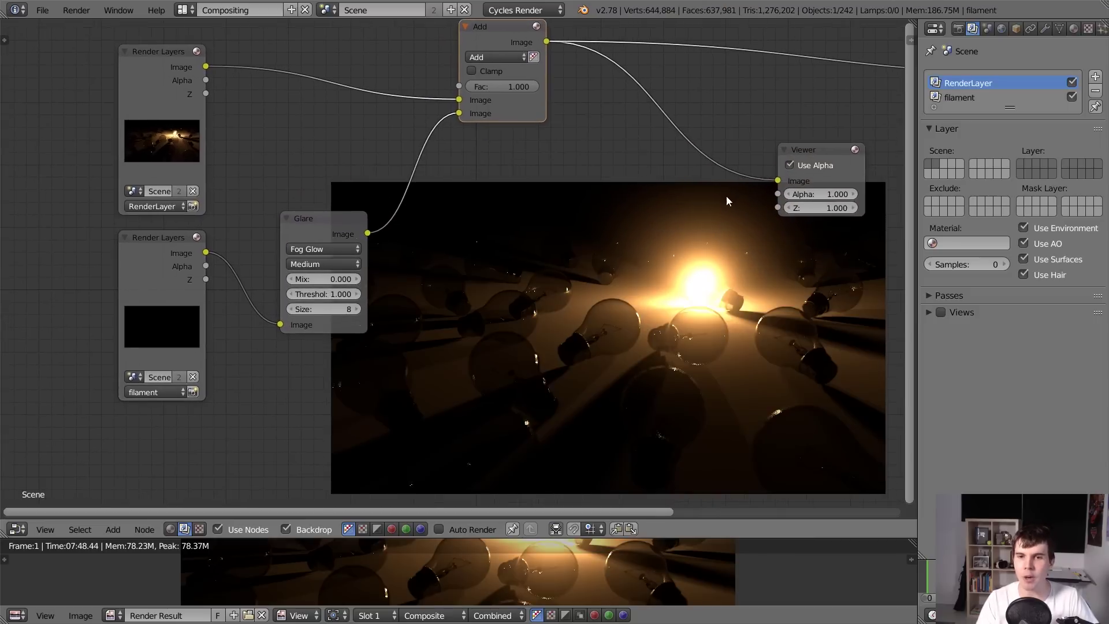
# Lower the Add node's factor to 0.070.
pyautogui.scroll(2, 726, 195)
pyautogui.moveTo(673, 259); pyautogui.dragTo(729, 204, button='middle')
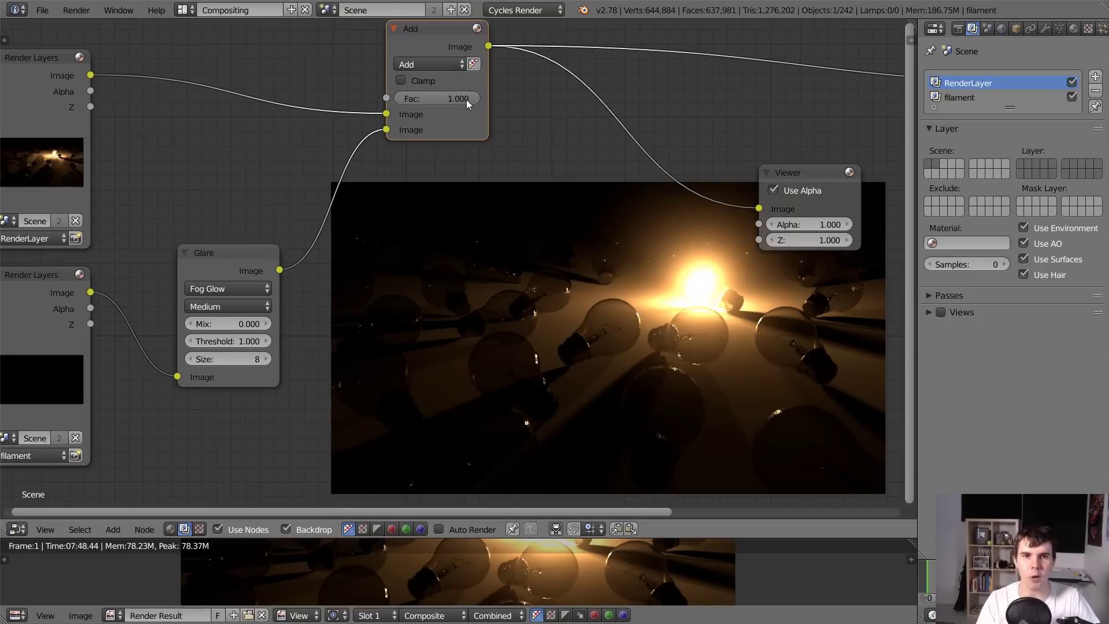
pyautogui.moveTo(467, 100); pyautogui.dragTo(422, 103)
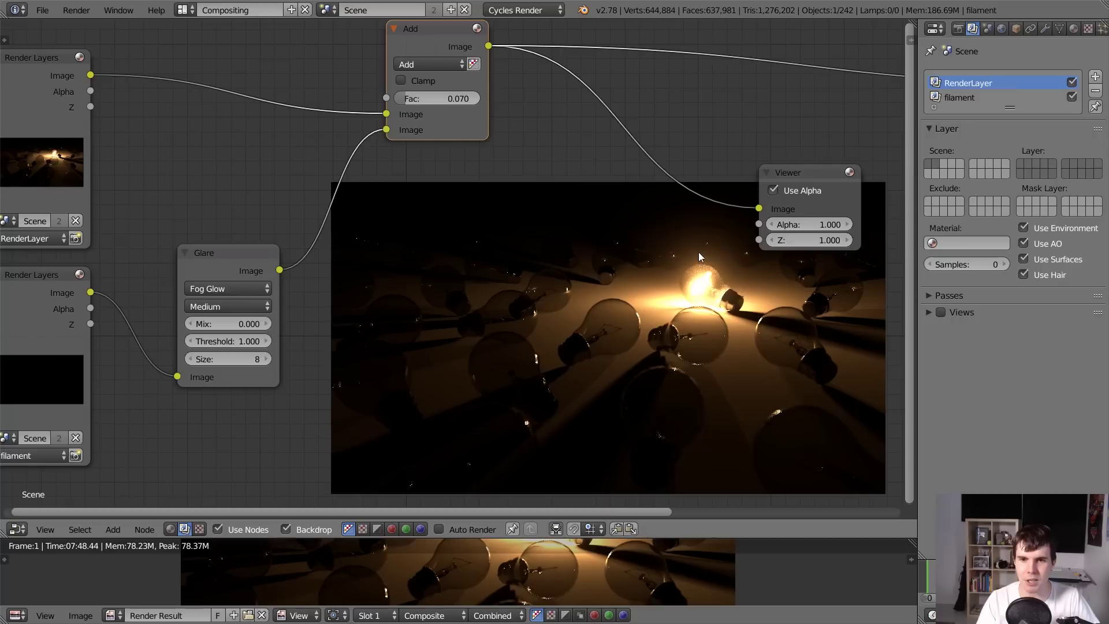
pyautogui.scroll(-2, 652, 218)
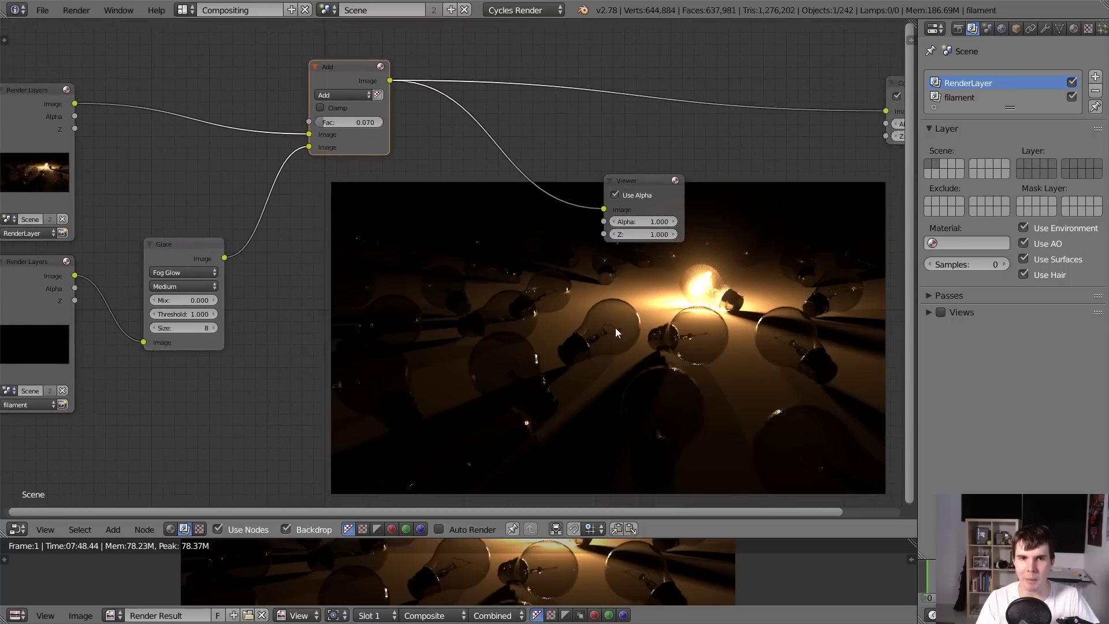
# Duplicate the Fog Glow Glare node and link the filament Render Layers image into the copy.
pyautogui.scroll(1, 520, 115)
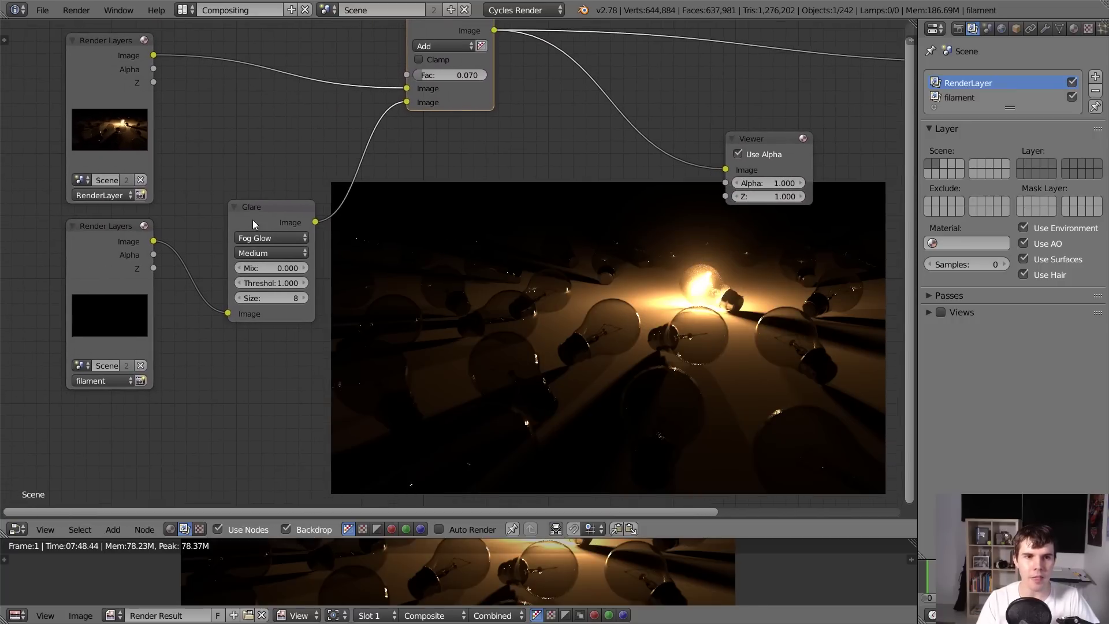
pyautogui.moveTo(321, 194); pyautogui.dragTo(266, 220, button='middle')
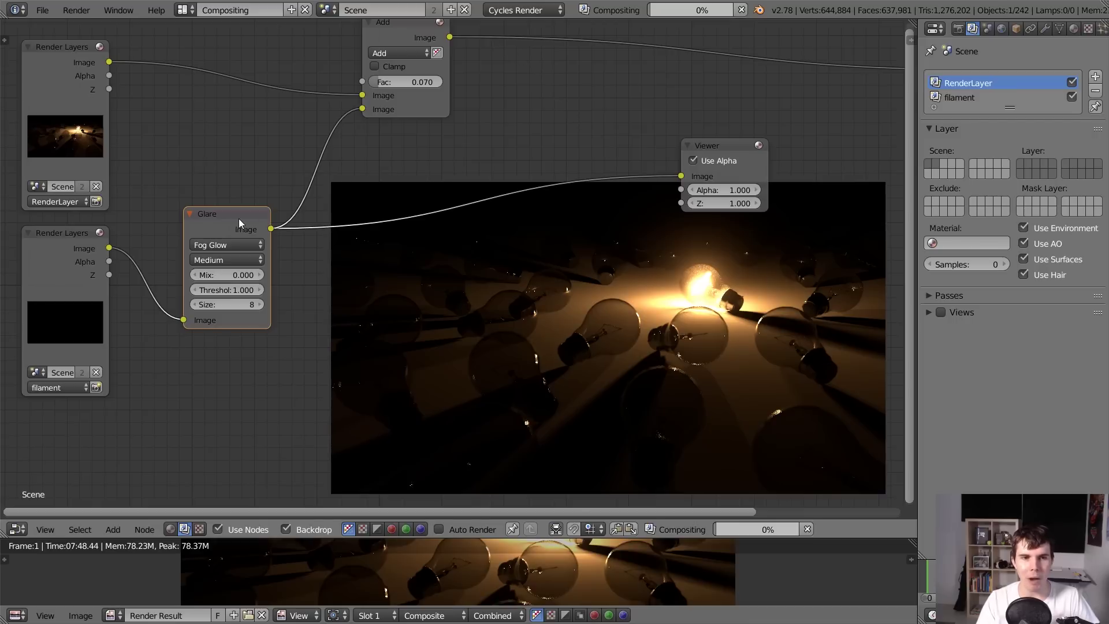
pyautogui.keyDown('ctrl'); pyautogui.keyDown('shift'); pyautogui.click(238, 218); pyautogui.keyUp('shift'); pyautogui.keyUp('ctrl')
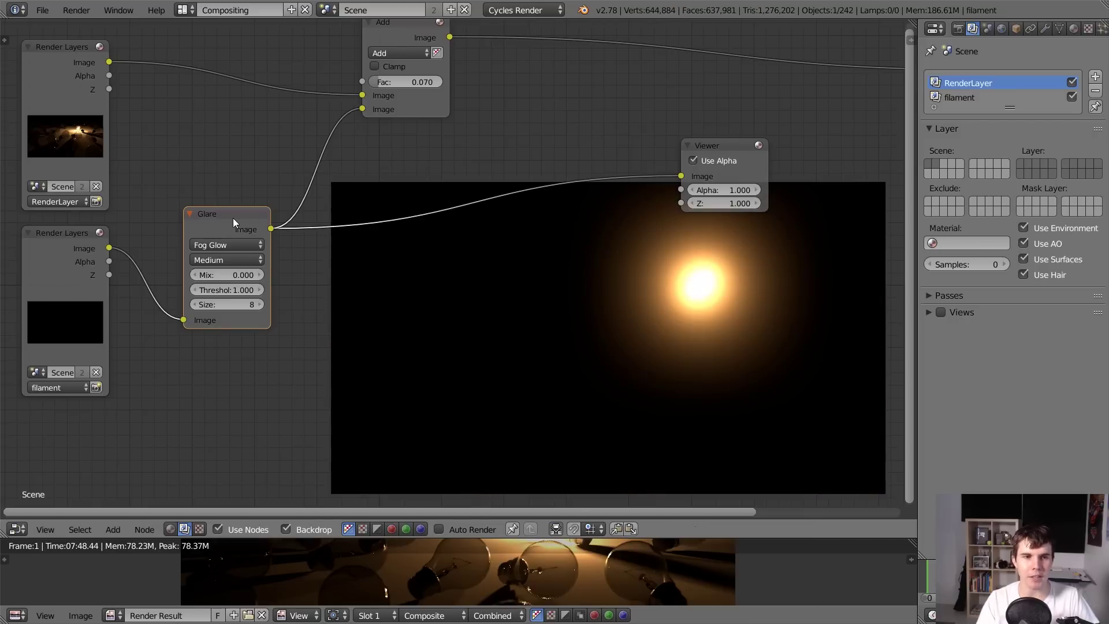
pyautogui.hotkey('shift', 'd')
pyautogui.click(558, 246)
pyautogui.moveTo(558, 247); pyautogui.dragTo(483, 285, button='middle')
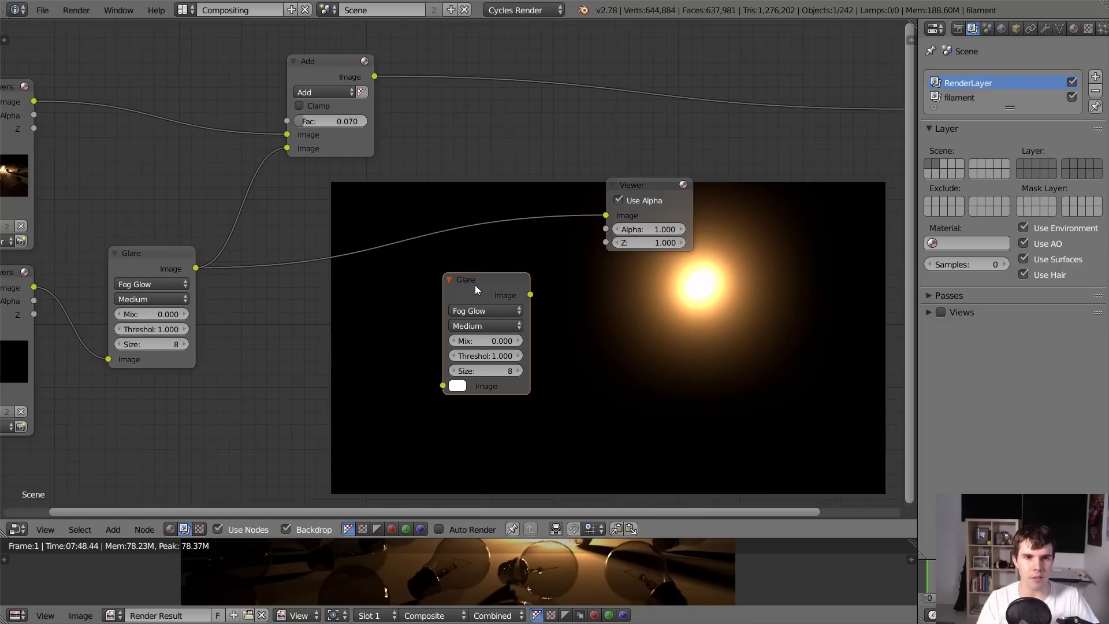
pyautogui.moveTo(475, 286); pyautogui.dragTo(391, 299)
pyautogui.moveTo(60, 291); pyautogui.dragTo(158, 223, button='middle')
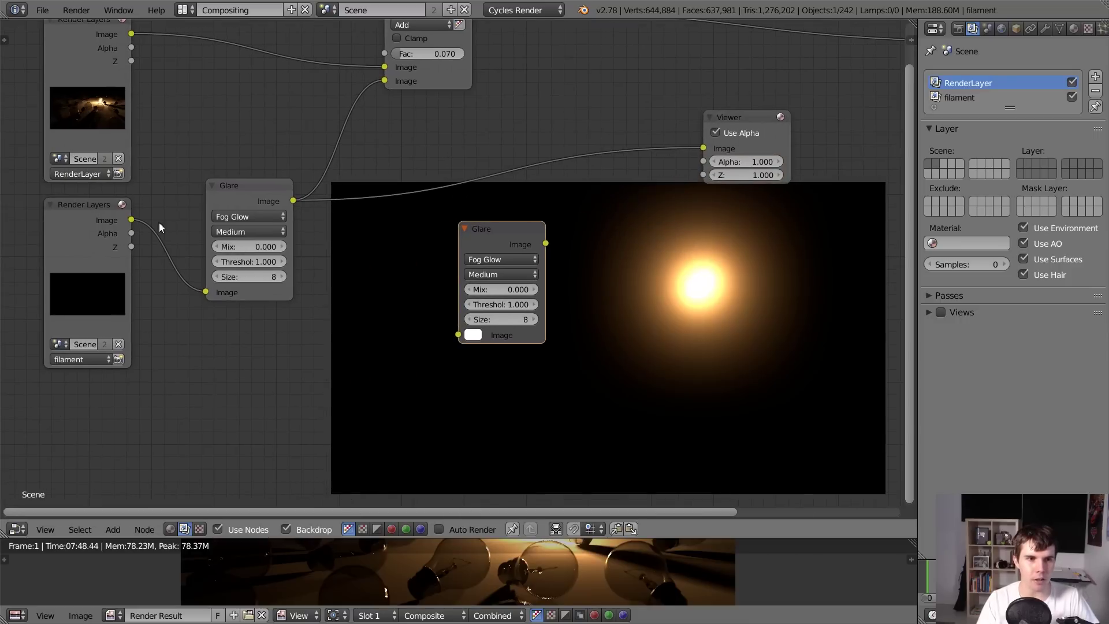
pyautogui.moveTo(131, 221); pyautogui.dragTo(458, 335)
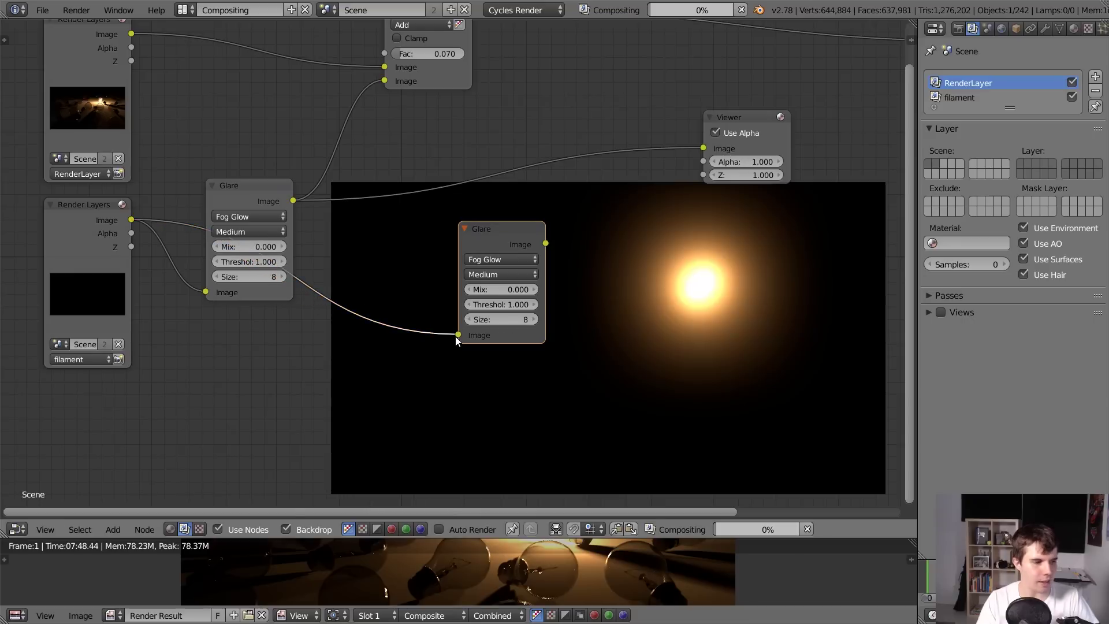
# Preview the duplicated Glare node through the Viewer and change its glare type to Streaks.
pyautogui.moveTo(545, 227); pyautogui.dragTo(463, 327, button='middle')
pyautogui.scroll(1, 463, 326)
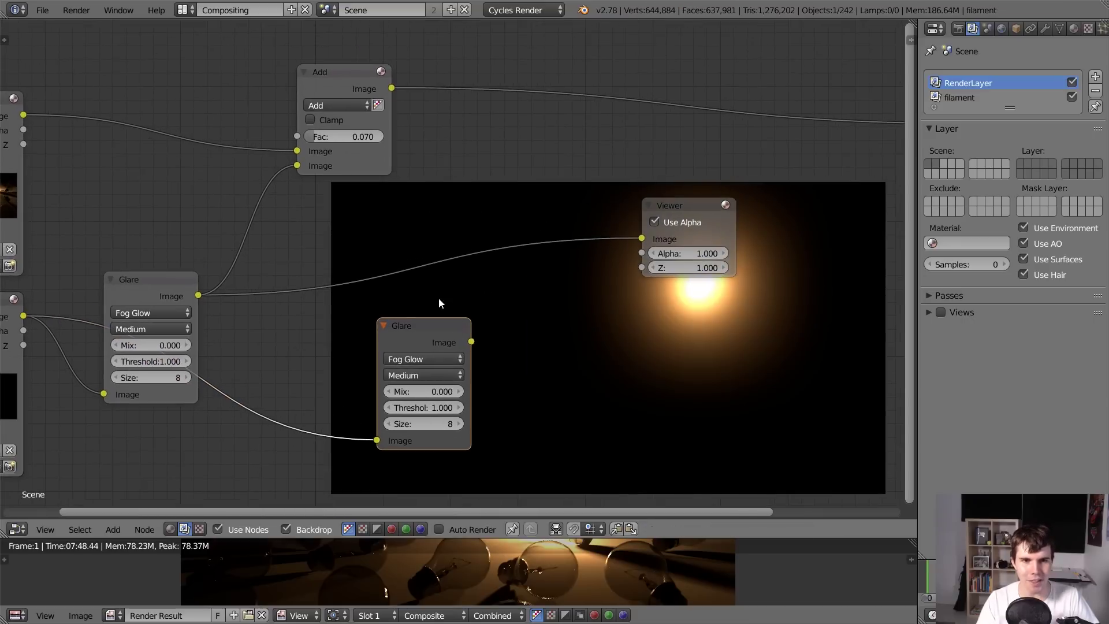
pyautogui.click(331, 74)
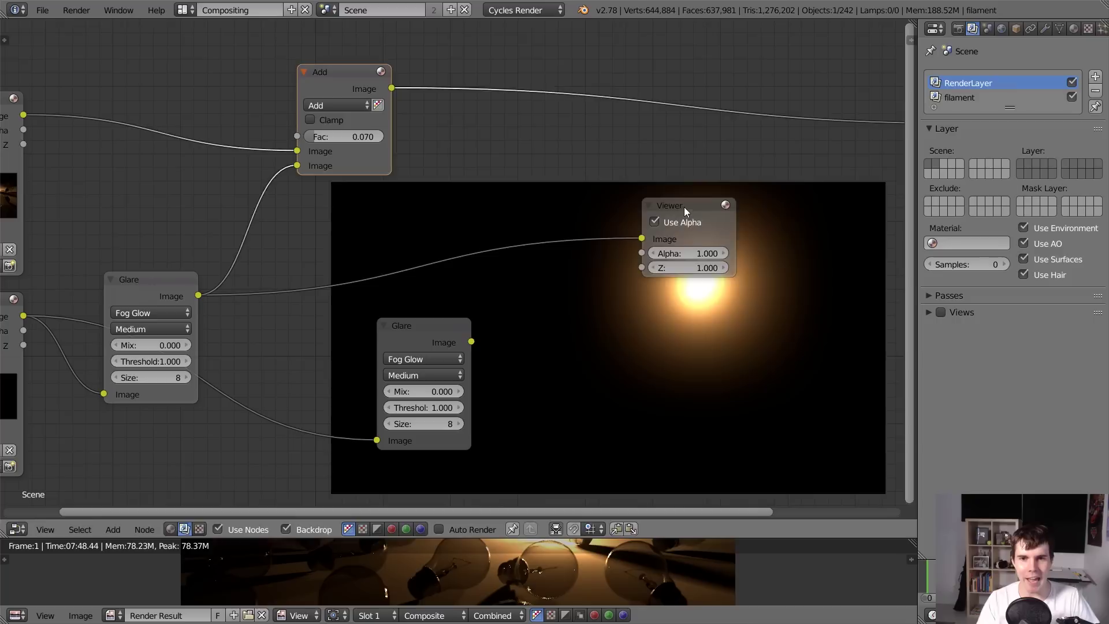
pyautogui.keyDown('ctrl'); pyautogui.keyDown('shift'); pyautogui.click(442, 333); pyautogui.keyUp('shift'); pyautogui.keyUp('ctrl')
pyautogui.moveTo(572, 324); pyautogui.dragTo(455, 241, button='middle')
pyautogui.scroll(1, 455, 241)
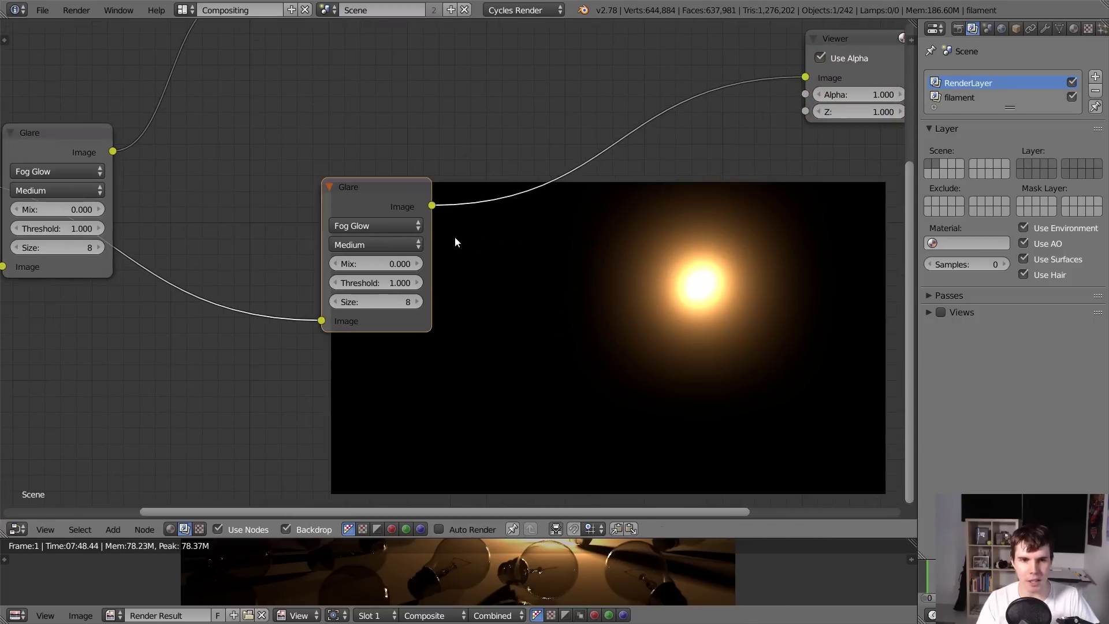
pyautogui.click(376, 225)
pyautogui.click(377, 191)
# Raise the Streaks Glare node's number of streaks to 8.
pyautogui.scroll(1, 378, 195)
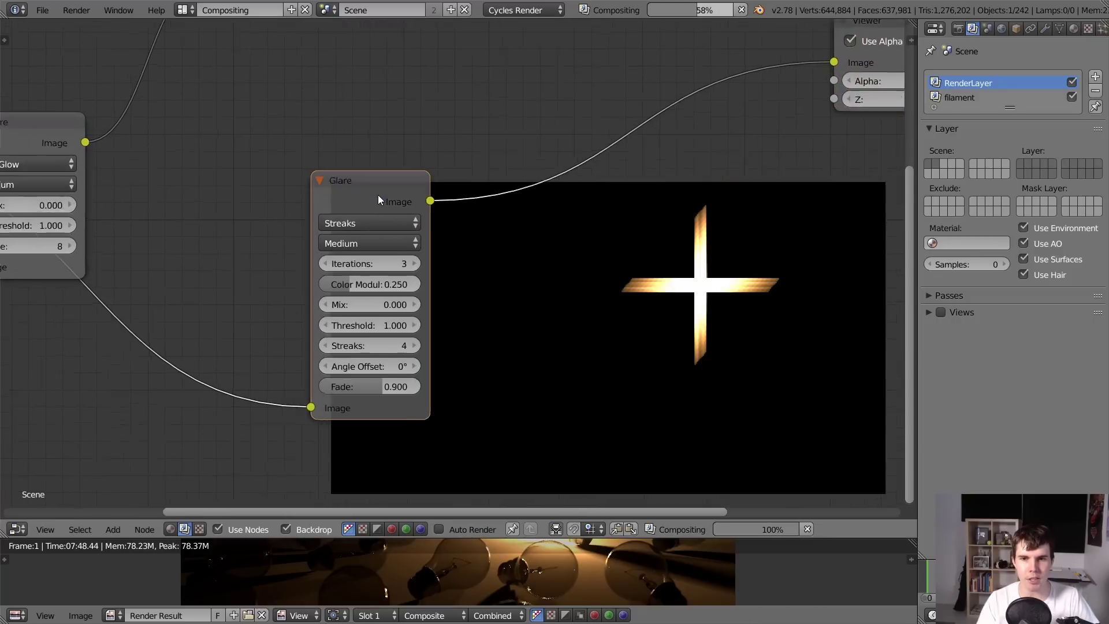
pyautogui.scroll(2, 377, 195)
pyautogui.click(395, 382)
pyautogui.click(396, 383)
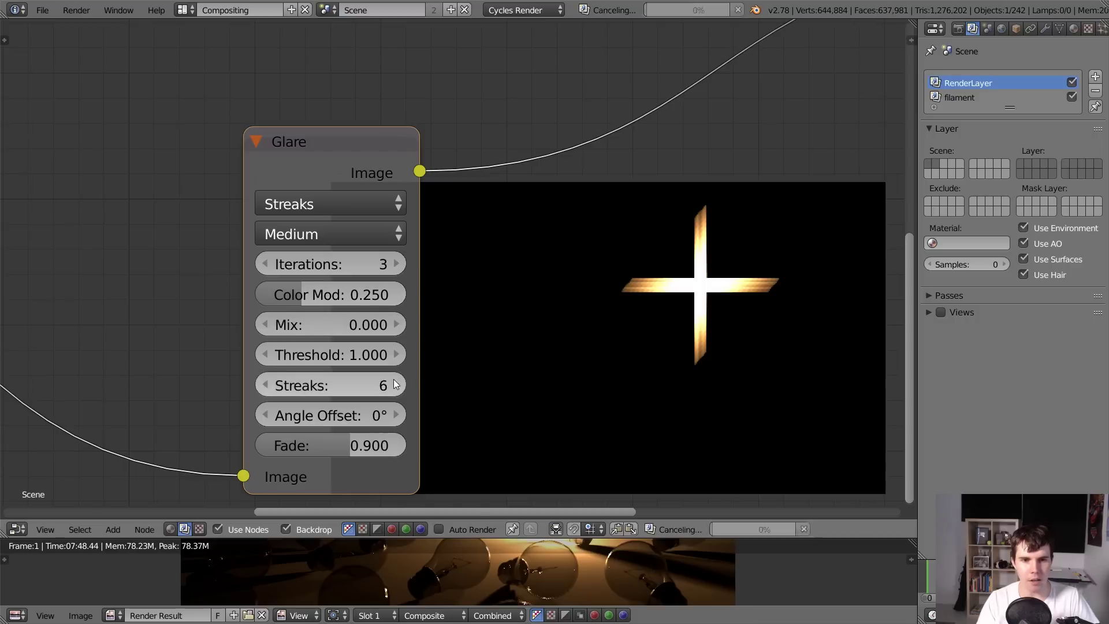
pyautogui.click(396, 384)
pyautogui.click(395, 384)
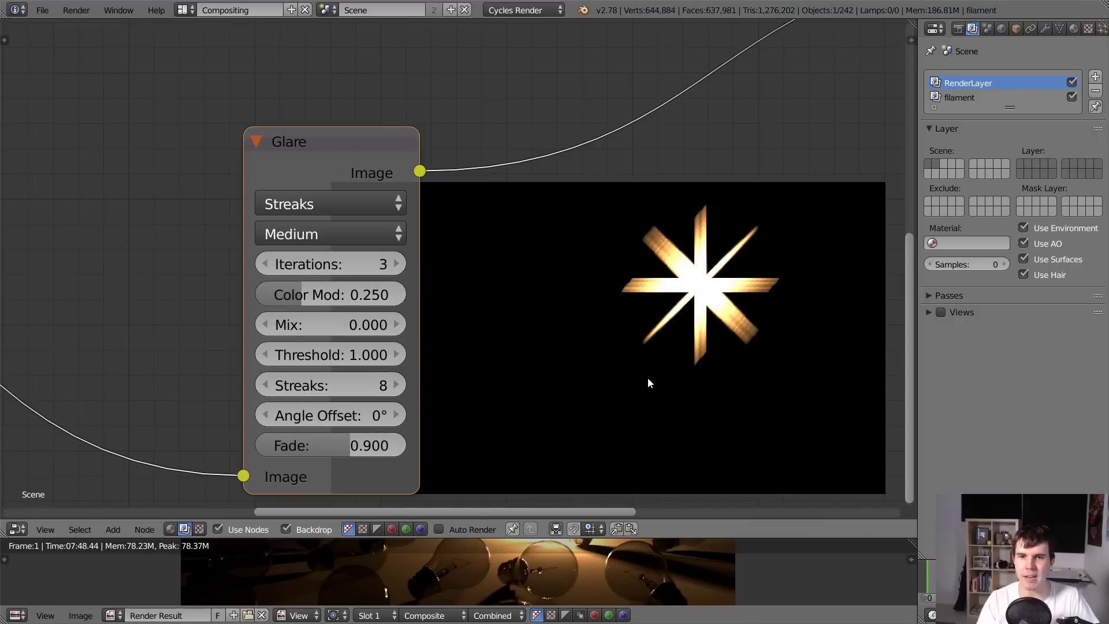
# Try 16 streaks on the Streaks Glare node, and set the count back to 8.
pyautogui.moveTo(338, 390); pyautogui.dragTo(339, 395)
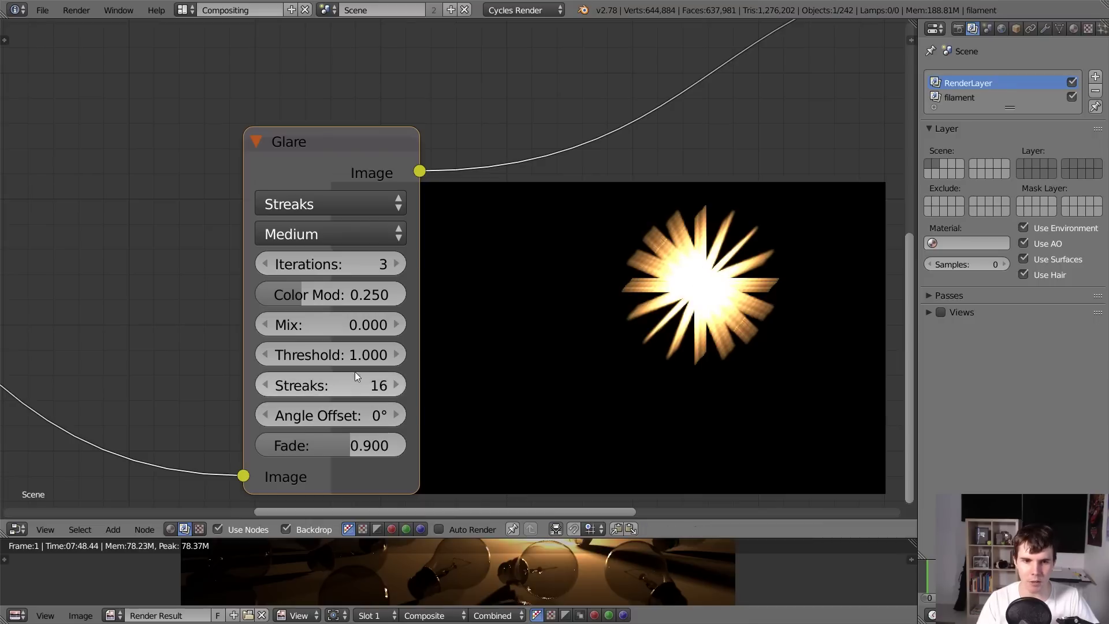
pyautogui.click(354, 379)
pyautogui.write('5')
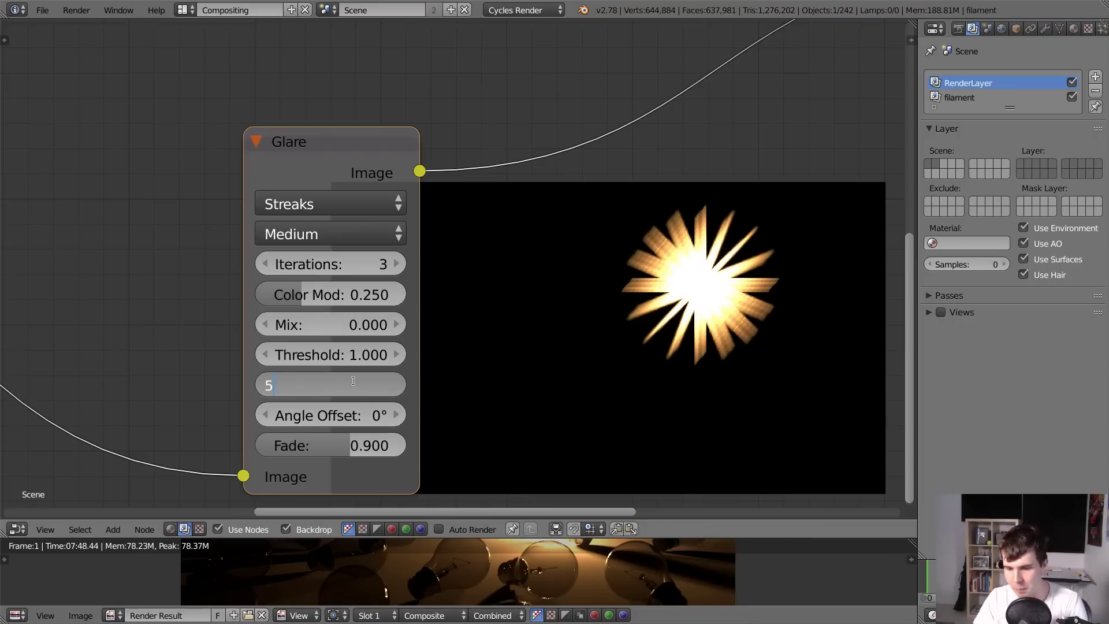
pyautogui.press('BackSpace')
pyautogui.write('8')
pyautogui.press('Return')
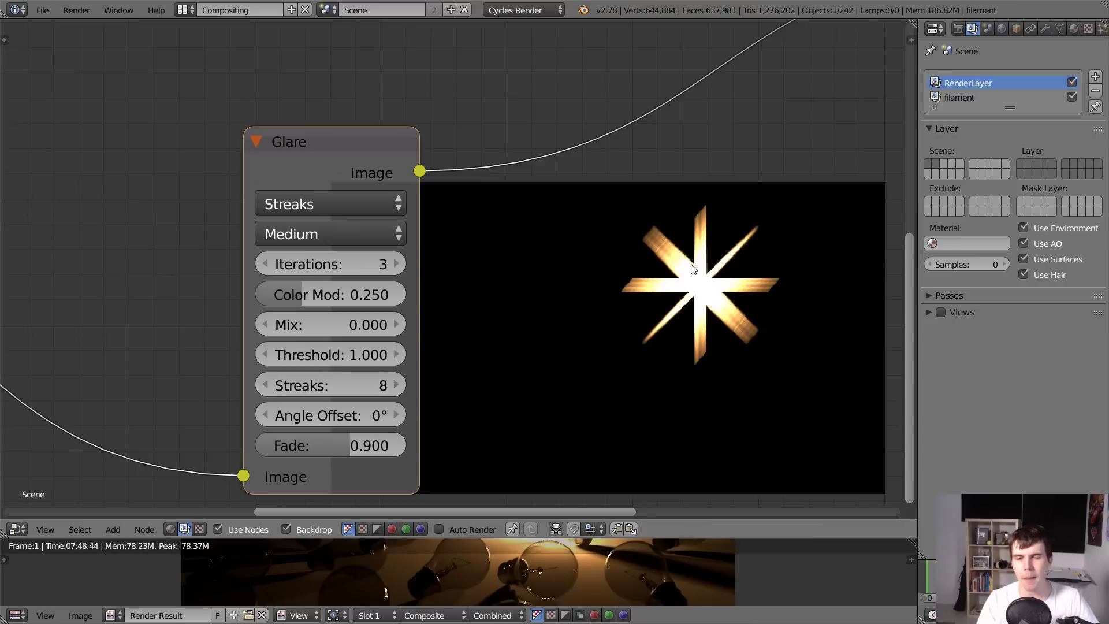
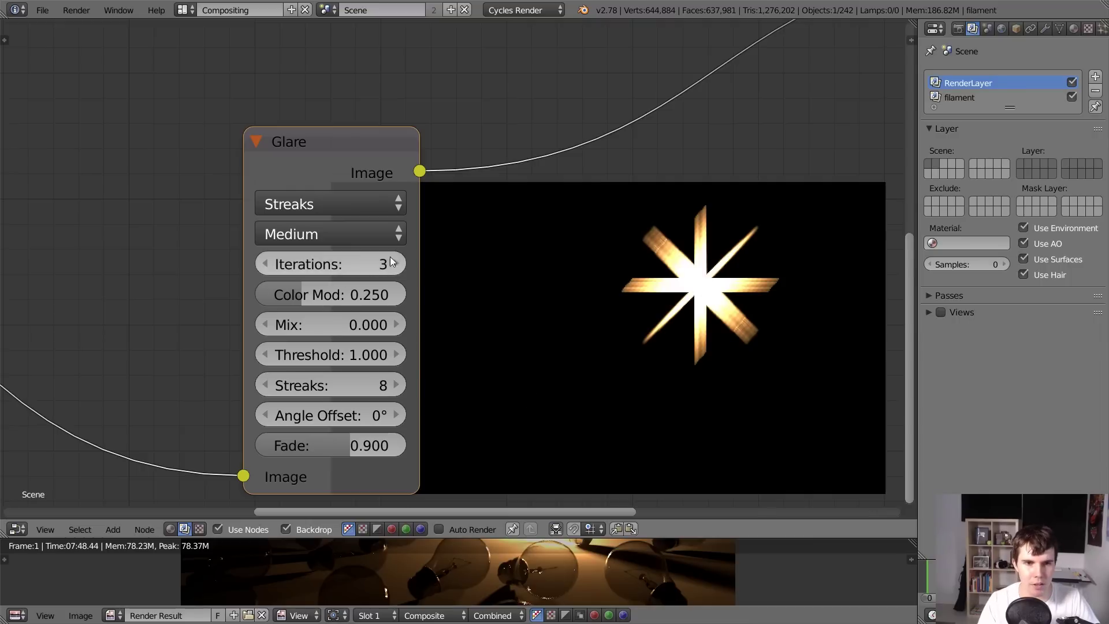
# Set the Streaks Glare node to High quality with 5 iterations and a color modulation of 0.500.
pyautogui.click(376, 234)
pyautogui.click(372, 201)
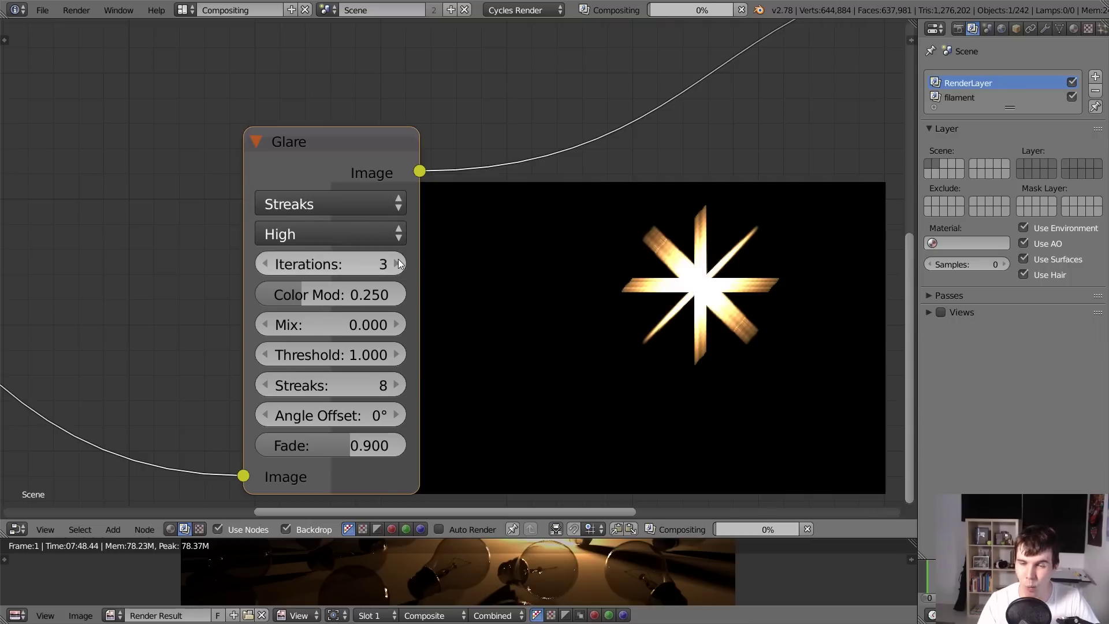
pyautogui.click(398, 264)
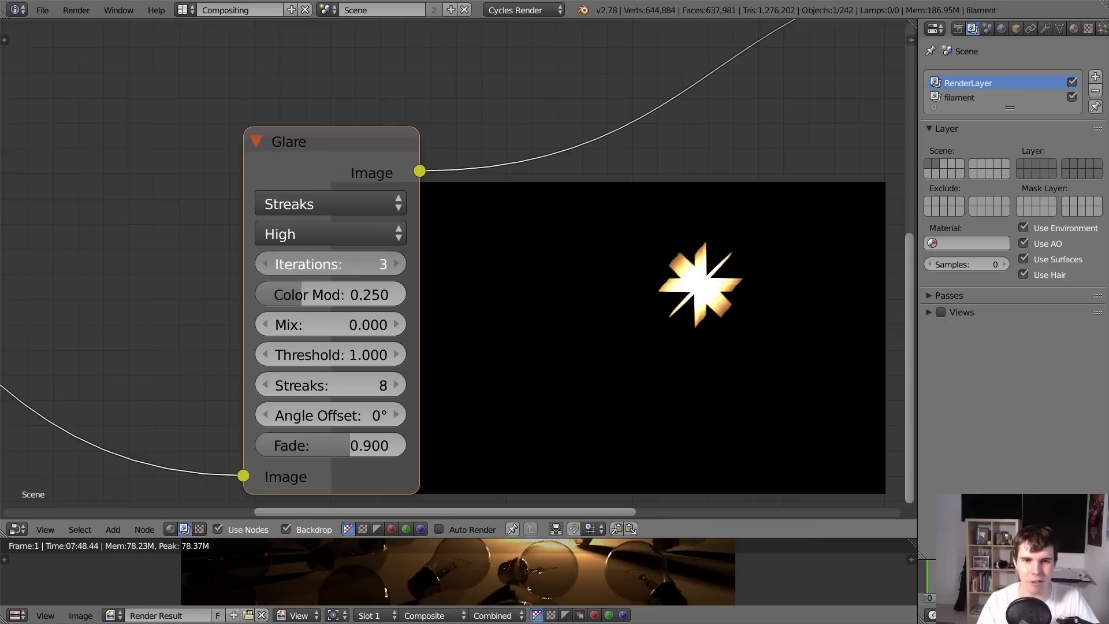
pyautogui.click(397, 264)
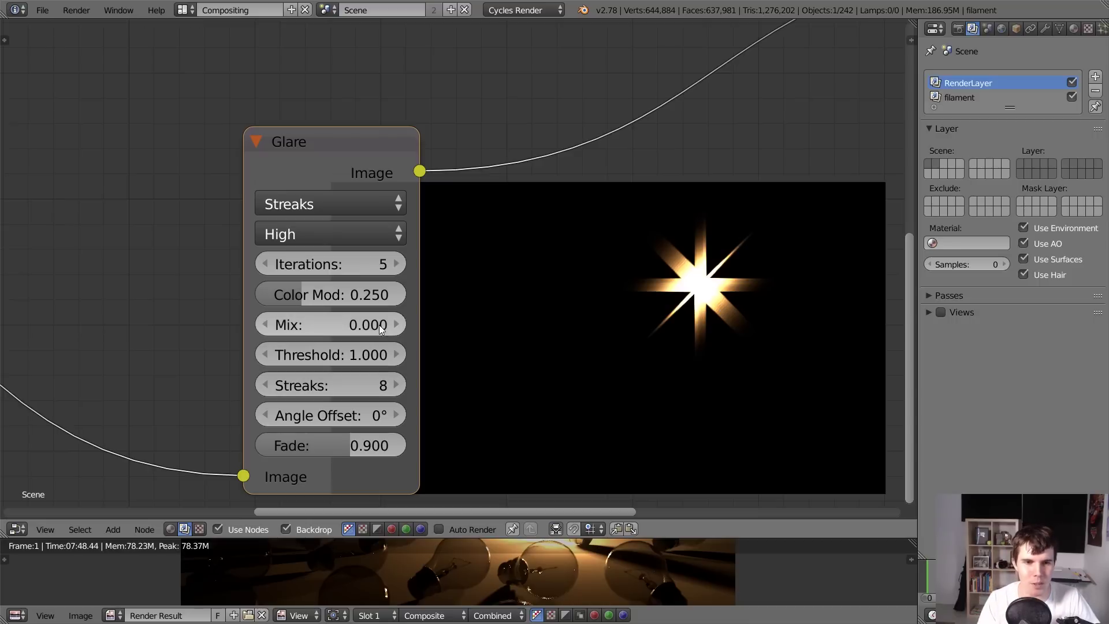
pyautogui.moveTo(306, 295); pyautogui.dragTo(341, 296)
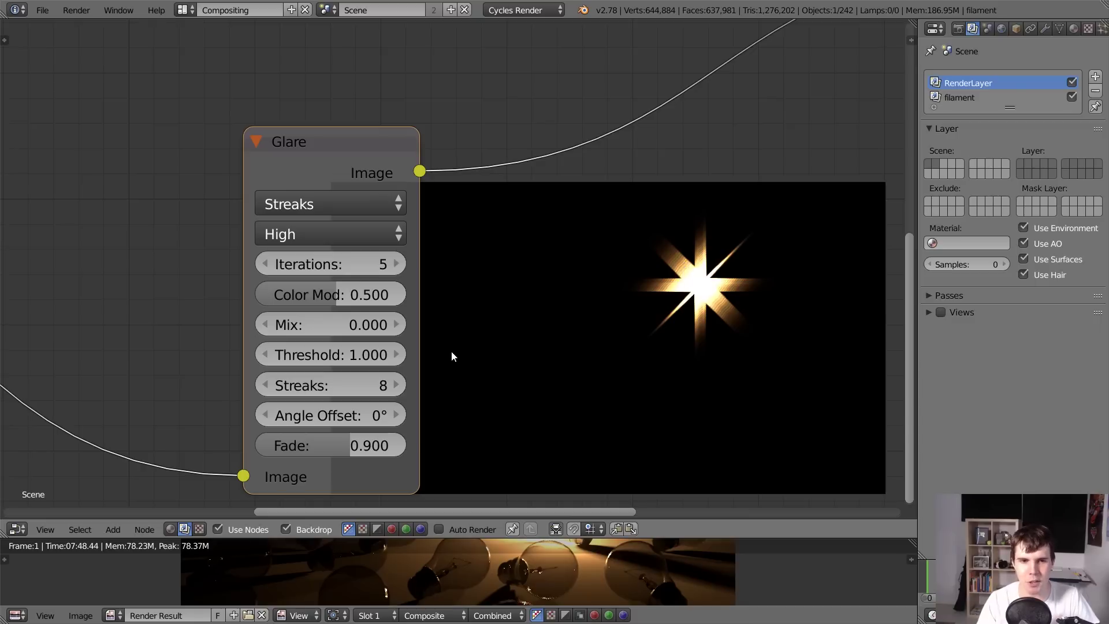
# Insert a duplicate of the Add node before the Composite node, with the Streaks Glare output as its second image.
pyautogui.moveTo(446, 389); pyautogui.dragTo(505, 418, button='middle')
pyautogui.scroll(-1, 505, 419)
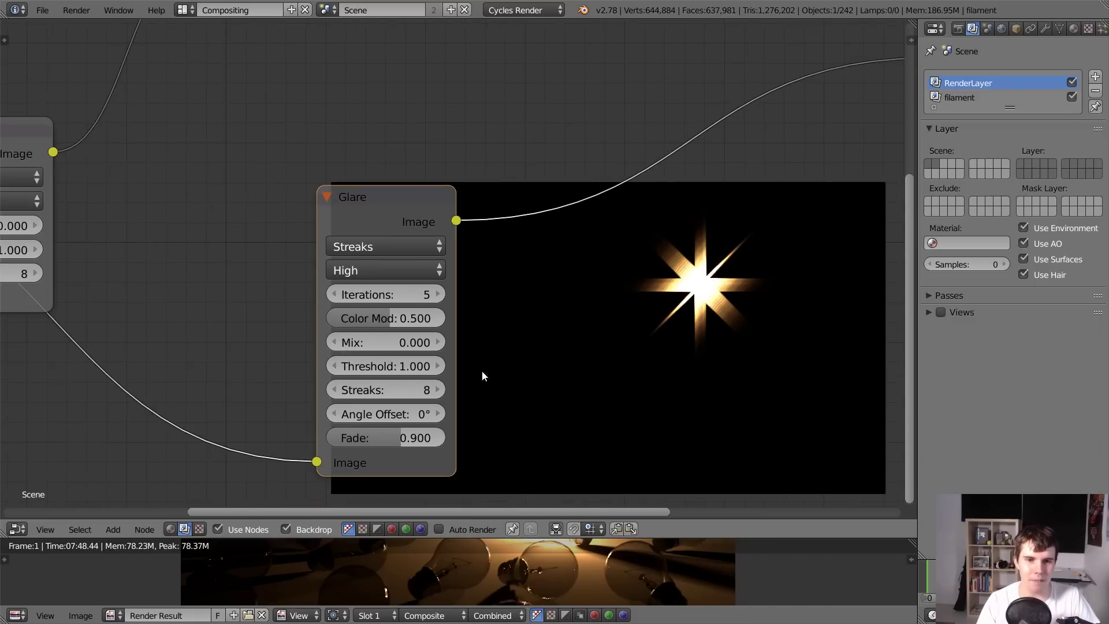
pyautogui.scroll(-2, 376, 263)
pyautogui.moveTo(489, 285); pyautogui.dragTo(417, 231, button='middle')
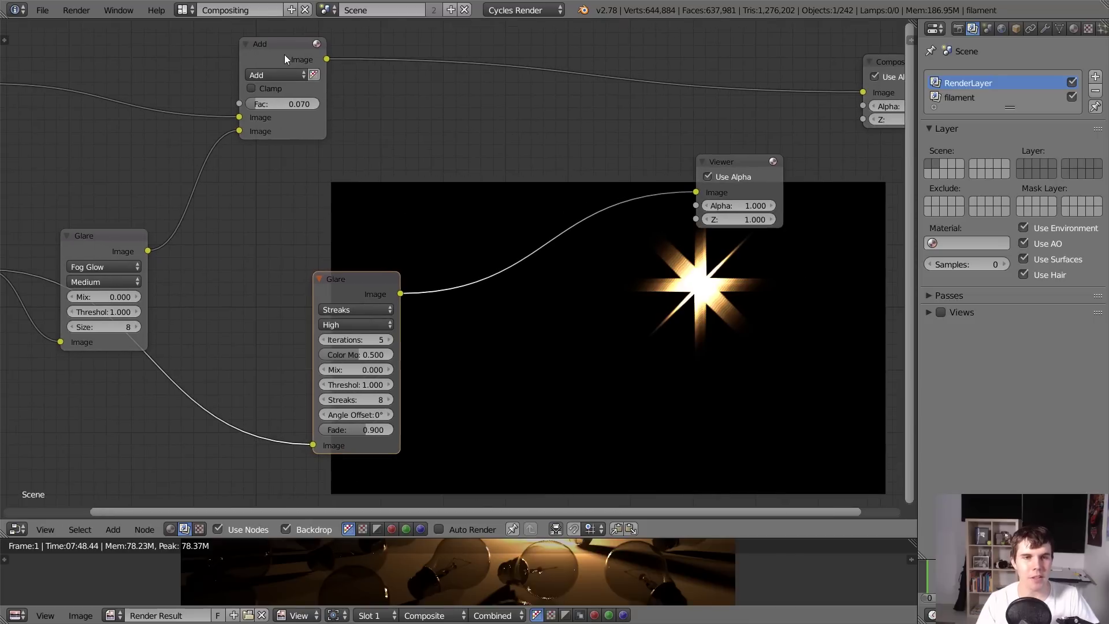
pyautogui.hotkey('shift', 'd')
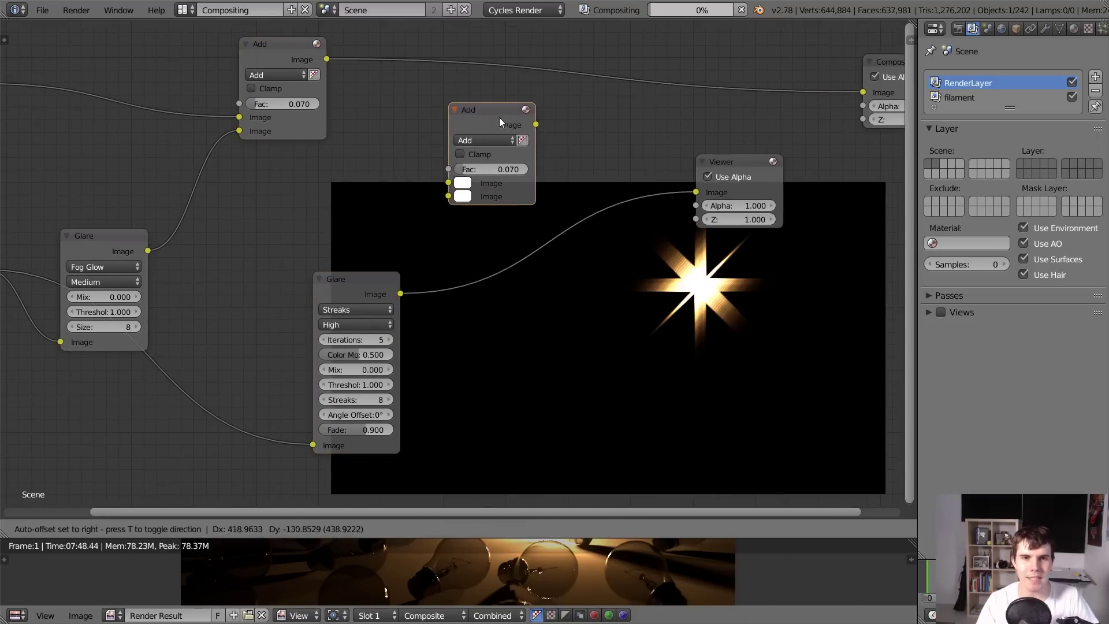
pyautogui.click(550, 64)
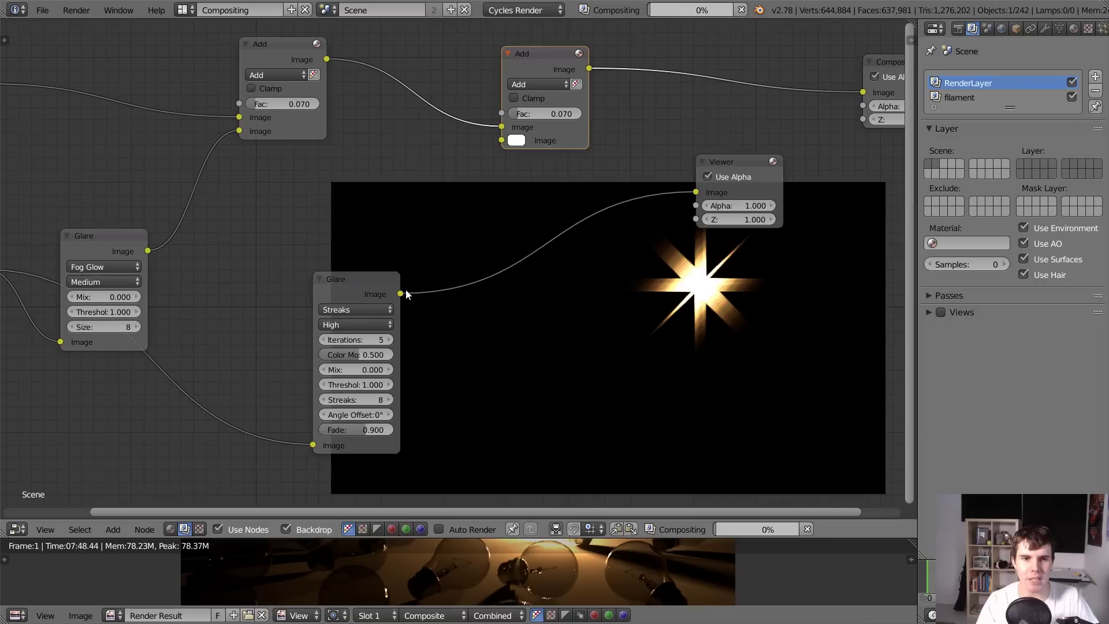
pyautogui.moveTo(404, 292); pyautogui.dragTo(513, 144)
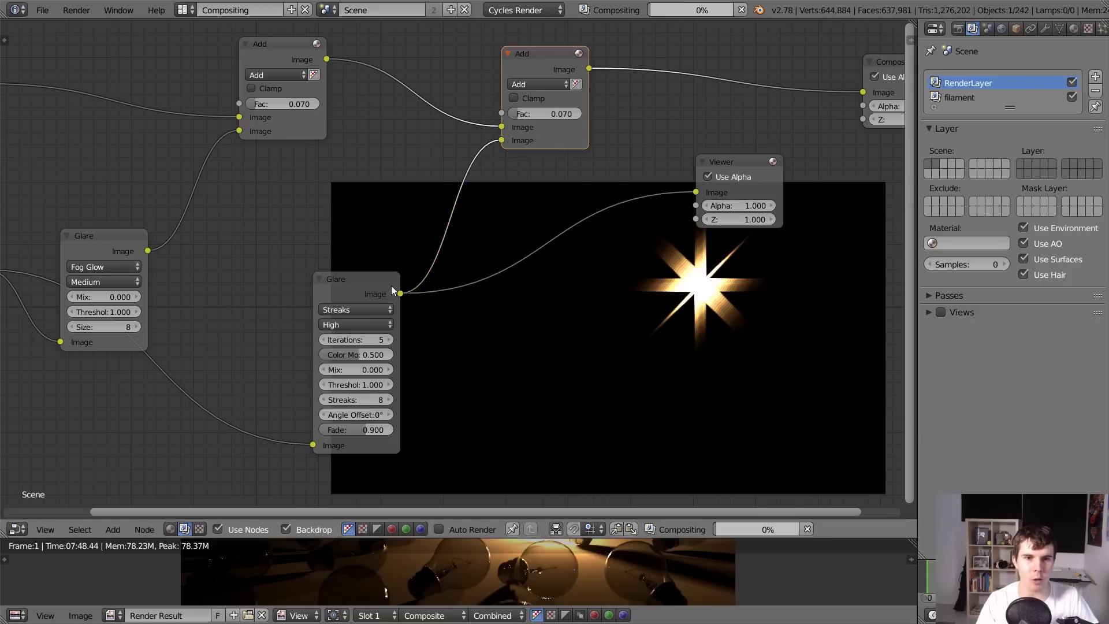
# Preview the output of the second Add node, which combines the Streaks glare with the image, in the Viewer.
pyautogui.moveTo(393, 290); pyautogui.dragTo(373, 269)
pyautogui.keyDown('ctrl'); pyautogui.keyDown('shift'); pyautogui.click(553, 67); pyautogui.keyUp('shift'); pyautogui.keyUp('ctrl')
pyautogui.scroll(1, 578, 173)
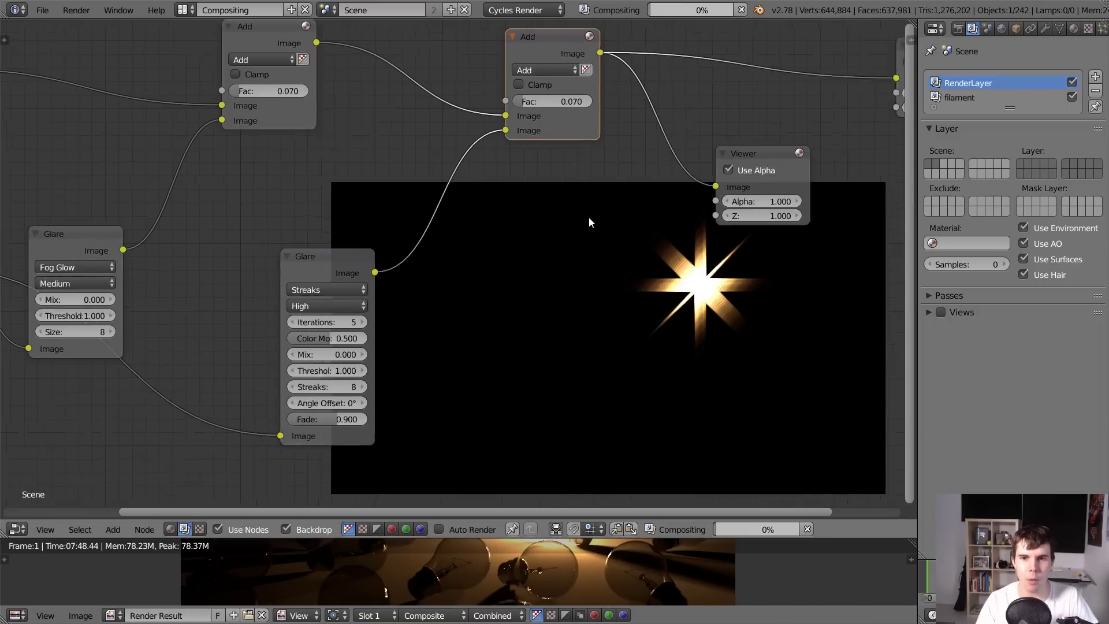
pyautogui.scroll(4, 588, 221)
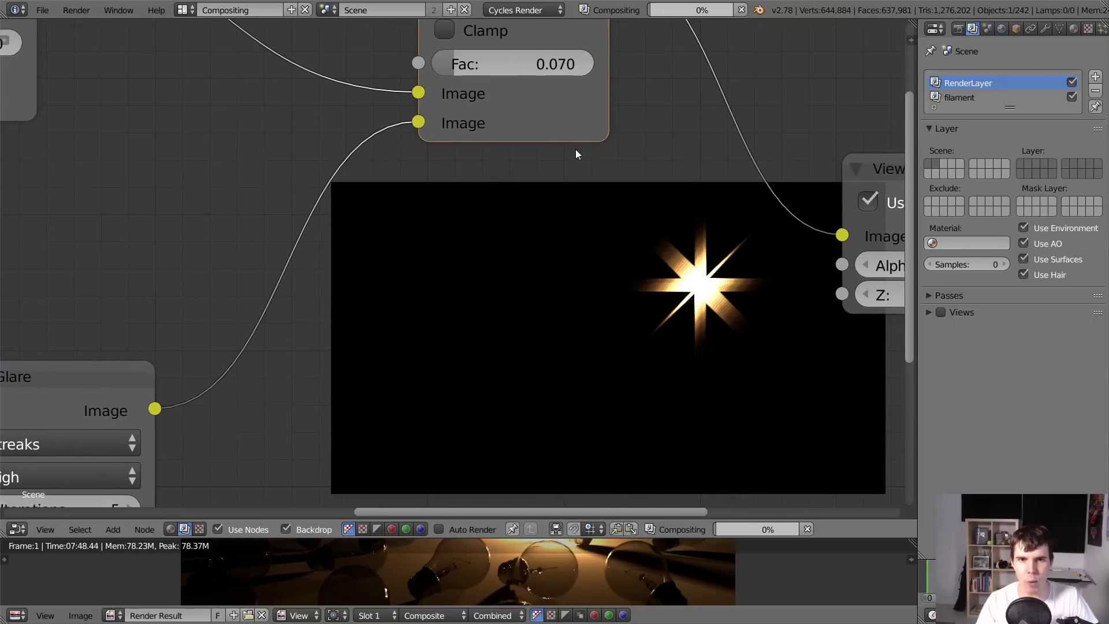
pyautogui.moveTo(550, 122)
pyautogui.mouseDown(button='middle')
pyautogui.moveTo(519, 165)
pyautogui.moveTo(552, 134)
pyautogui.mouseUp(button='middle')
pyautogui.scroll(-1, 79, 143)
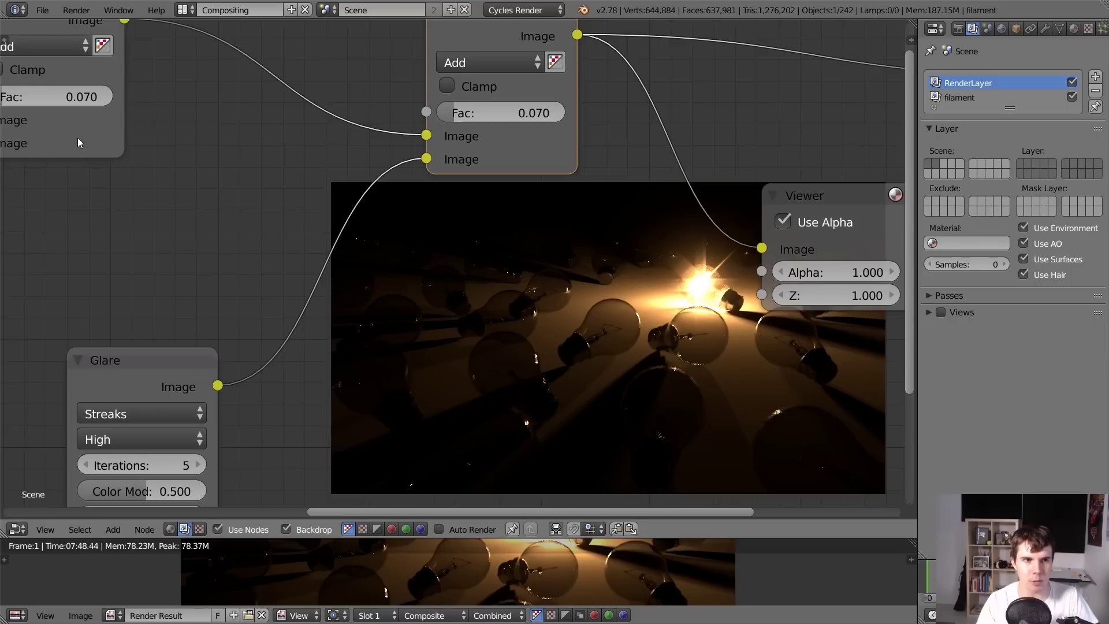
# Try factors of 0.010 and 0.003 on the Add node that mixes in the Streaks glare.
pyautogui.scroll(2, 566, 104)
pyautogui.moveTo(579, 59); pyautogui.dragTo(555, 59)
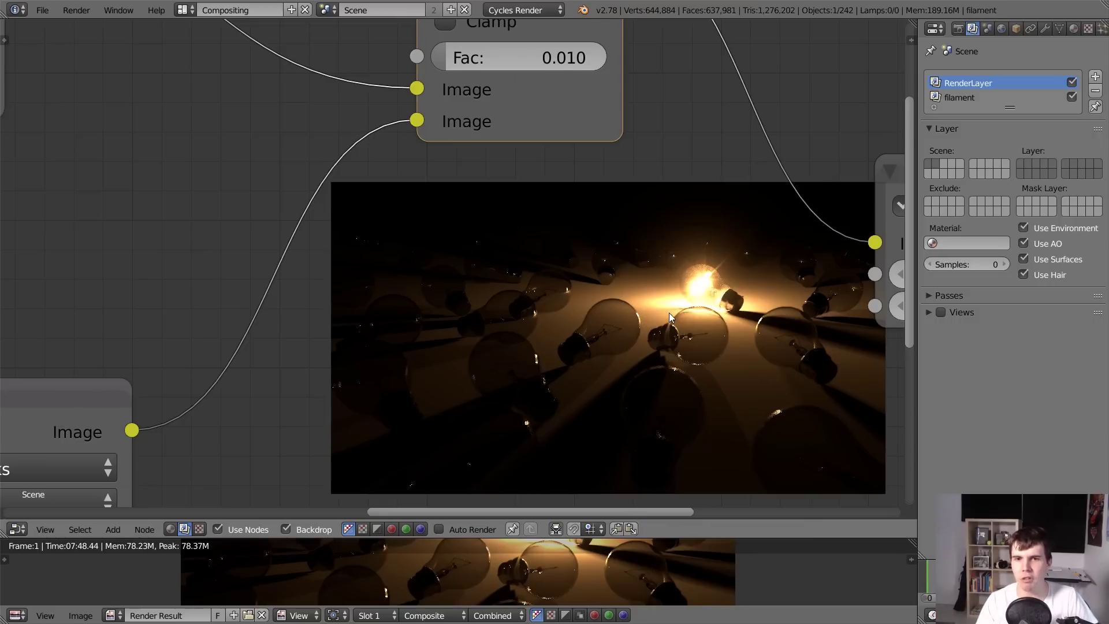
pyautogui.scroll(1, 669, 314)
pyautogui.moveTo(629, 296); pyautogui.dragTo(613, 393, button='middle')
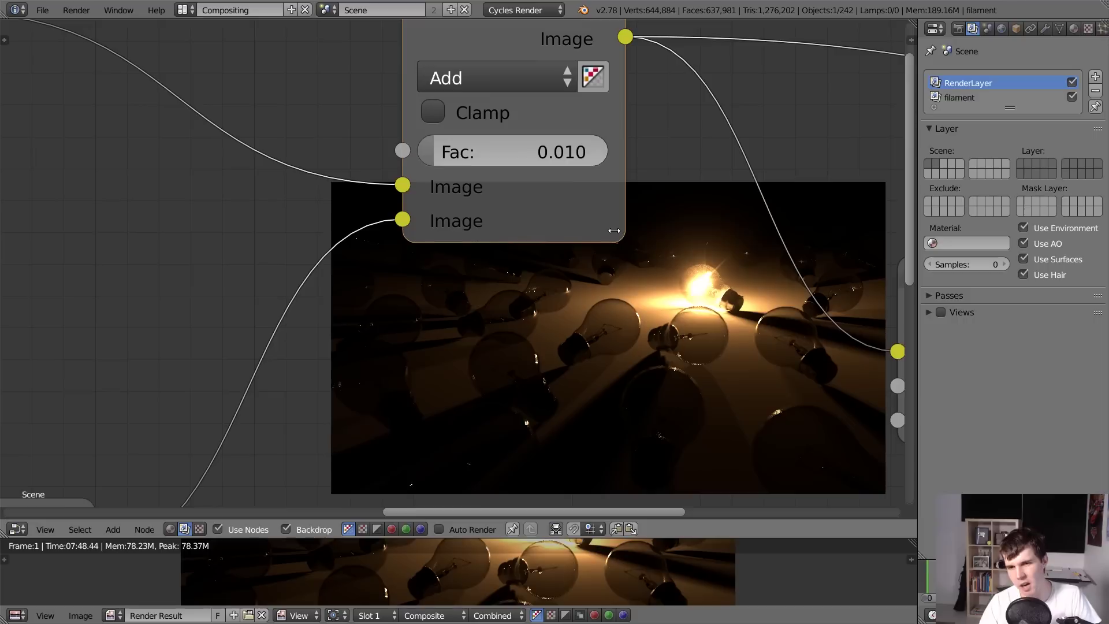
pyautogui.click(527, 152)
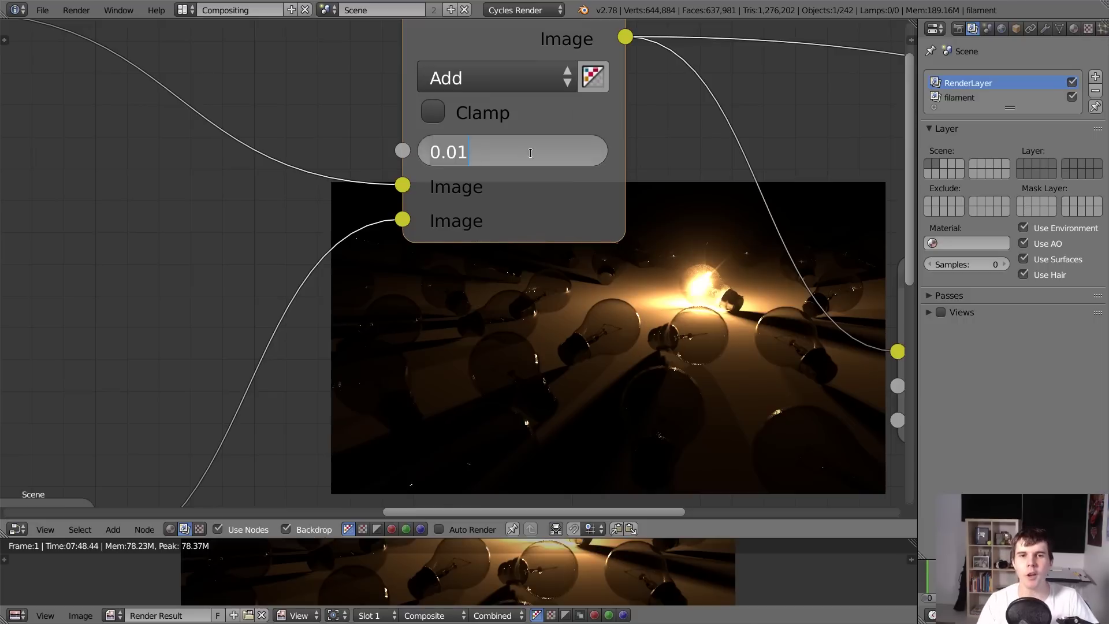
pyautogui.click(534, 153)
pyautogui.write('03')
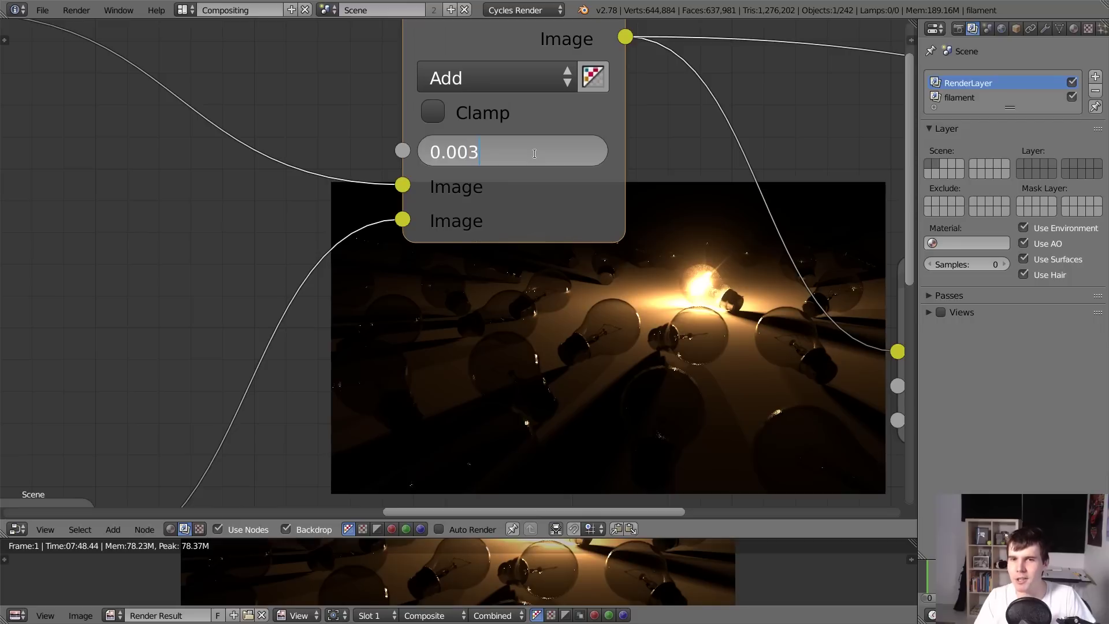
pyautogui.press('Return')
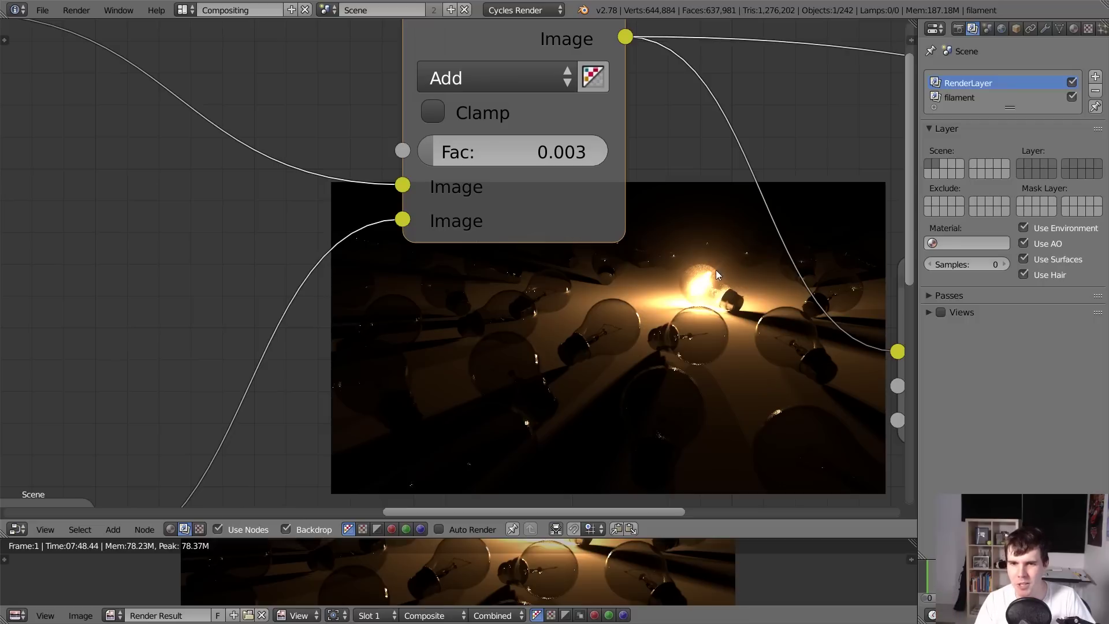
# Set the factor of the Add node for the Streaks glare to 0.002.
pyautogui.moveTo(705, 330); pyautogui.dragTo(748, 235, button='middle')
pyautogui.scroll(-2, 748, 234)
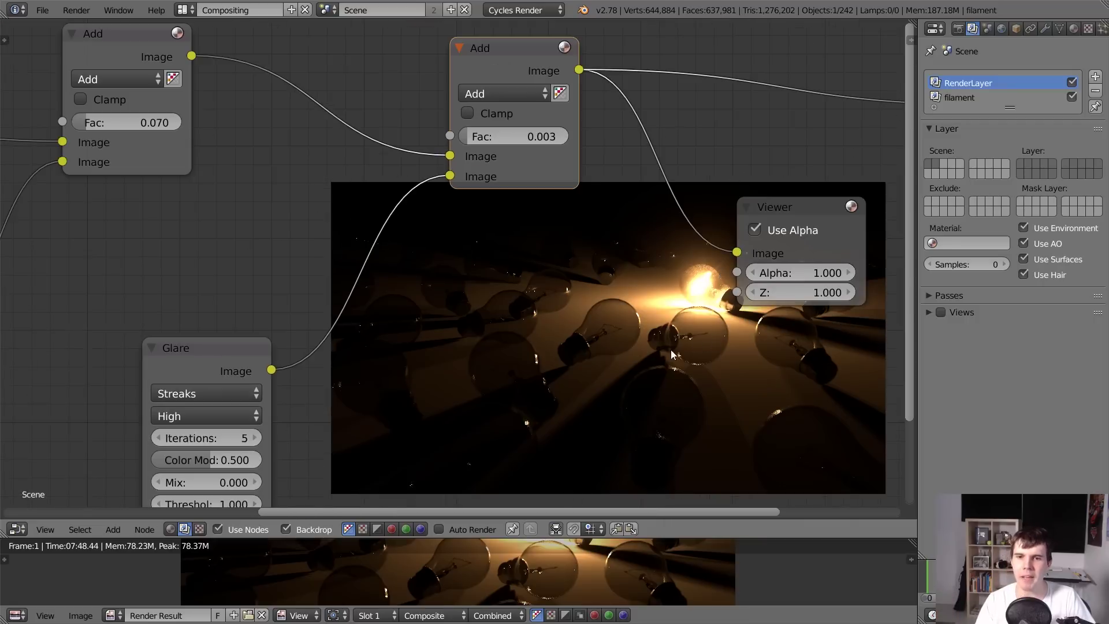
pyautogui.click(554, 127)
pyautogui.write('0.00')
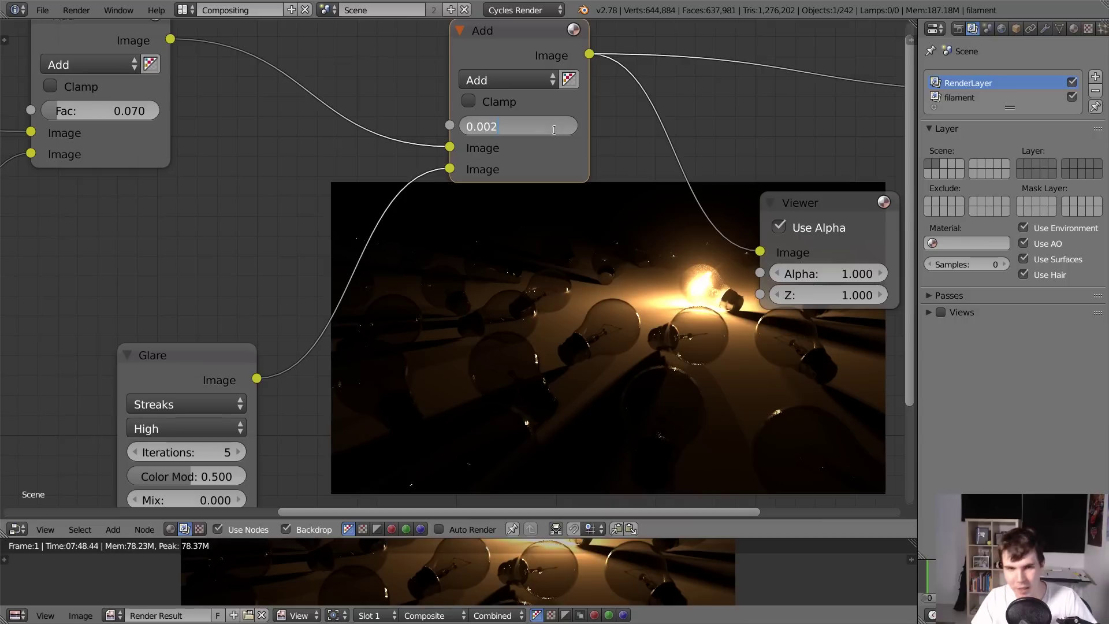
pyautogui.write('2')
pyautogui.press('Return')
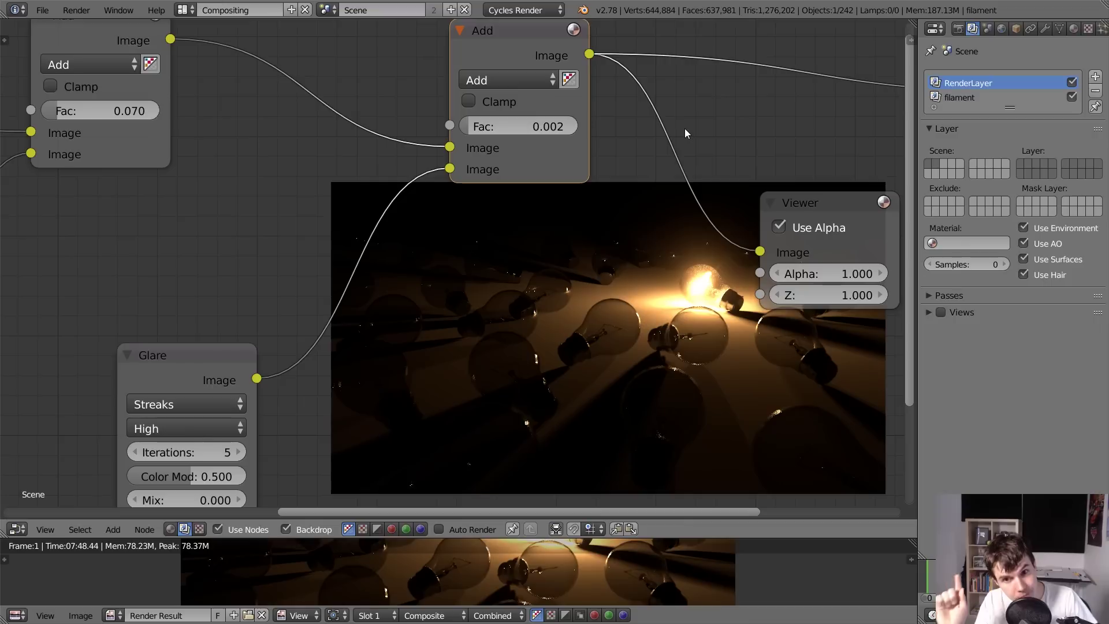
# Preview the Add node that mixes in the Fog Glow and set its factor to 0.040.
pyautogui.scroll(-4, 671, 271)
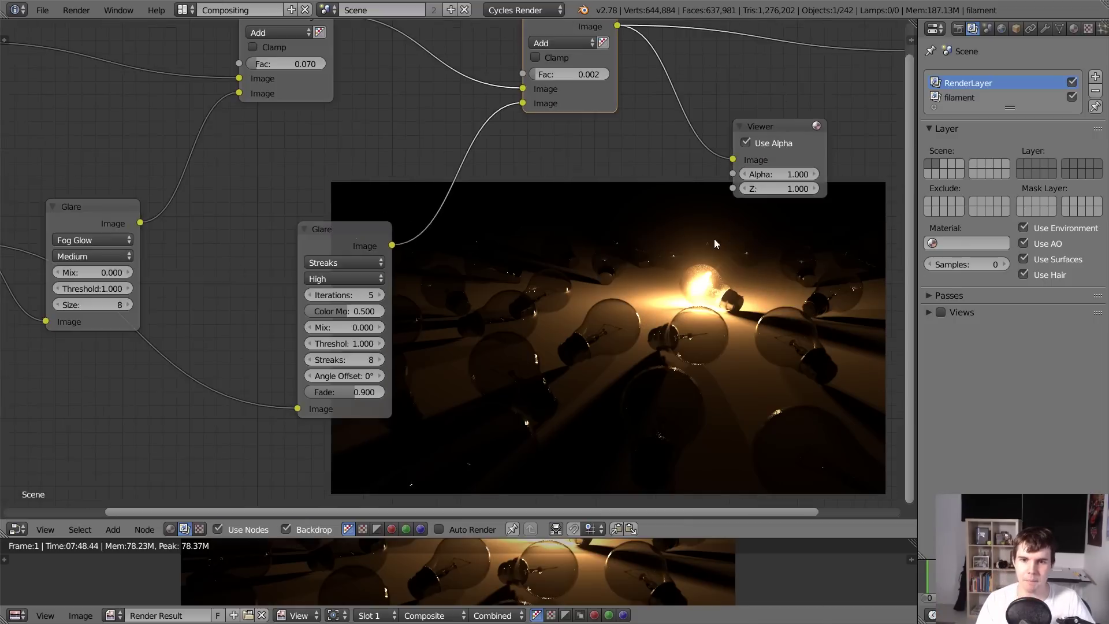
pyautogui.scroll(1, 314, 158)
pyautogui.click(291, 119)
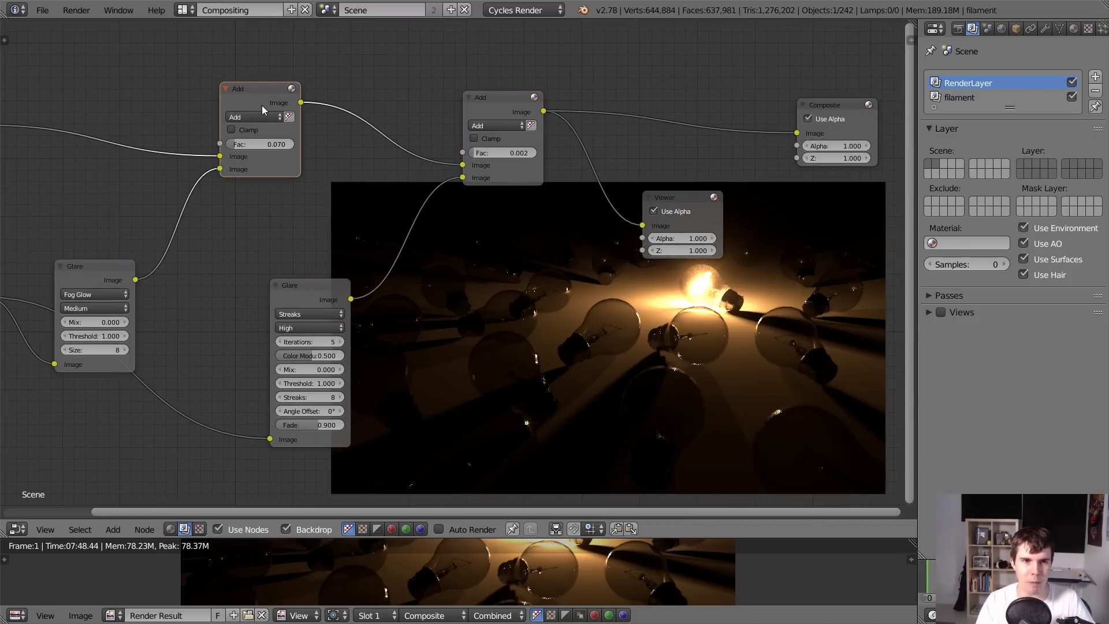
pyautogui.keyDown('ctrl'); pyautogui.keyDown('shift'); pyautogui.click(289, 120); pyautogui.keyUp('shift'); pyautogui.keyUp('ctrl')
pyautogui.press('KP_Decimal')
pyautogui.moveTo(491, 69); pyautogui.dragTo(471, 69)
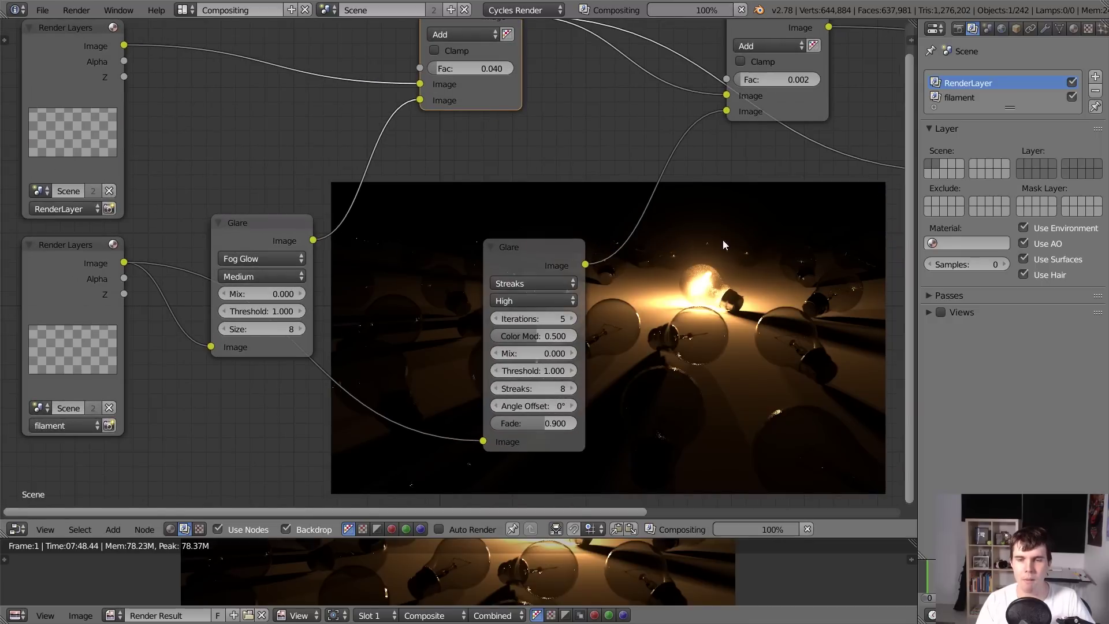
# Route the last Add node's output back to the Viewer and move the Viewer node beneath the Composite node.
pyautogui.moveTo(724, 245); pyautogui.dragTo(359, 336, button='middle')
pyautogui.keyDown('ctrl'); pyautogui.keyDown('shift'); pyautogui.click(381, 130); pyautogui.keyUp('shift'); pyautogui.keyUp('ctrl')
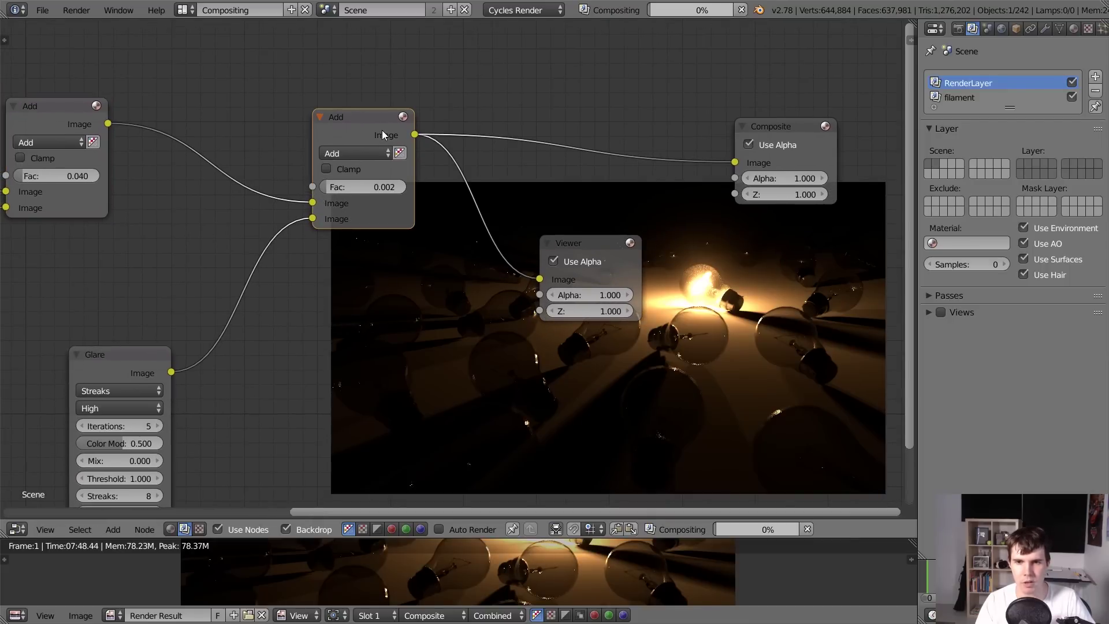
pyautogui.moveTo(753, 268); pyautogui.dragTo(858, 174, button='middle')
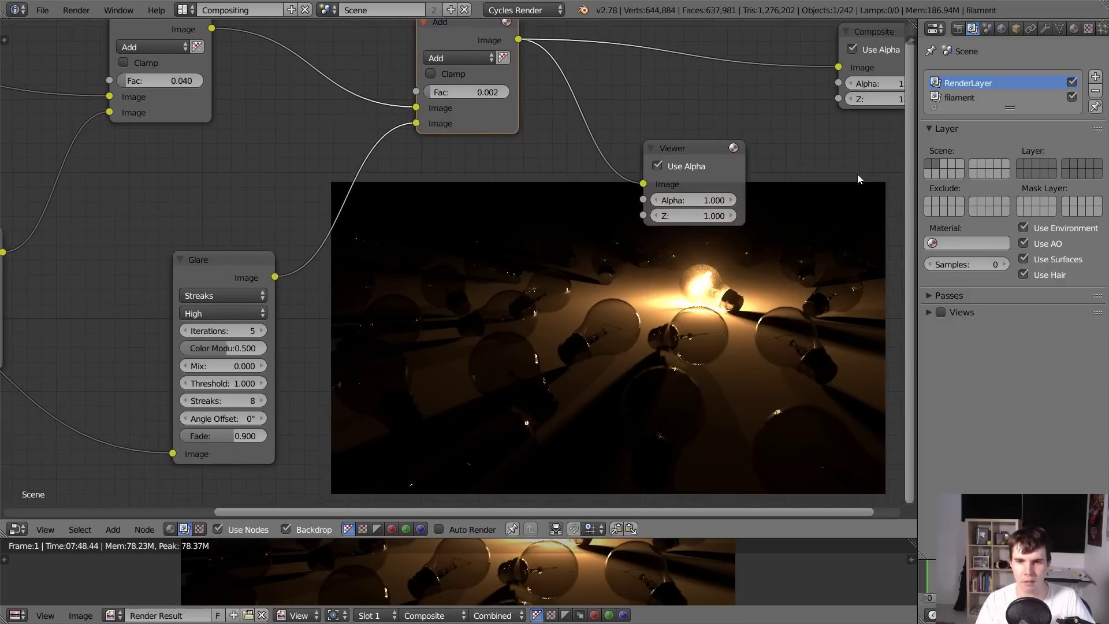
pyautogui.scroll(-2, 580, 318)
pyautogui.moveTo(580, 322); pyautogui.dragTo(427, 321, button='middle')
pyautogui.scroll(-4, 471, 310)
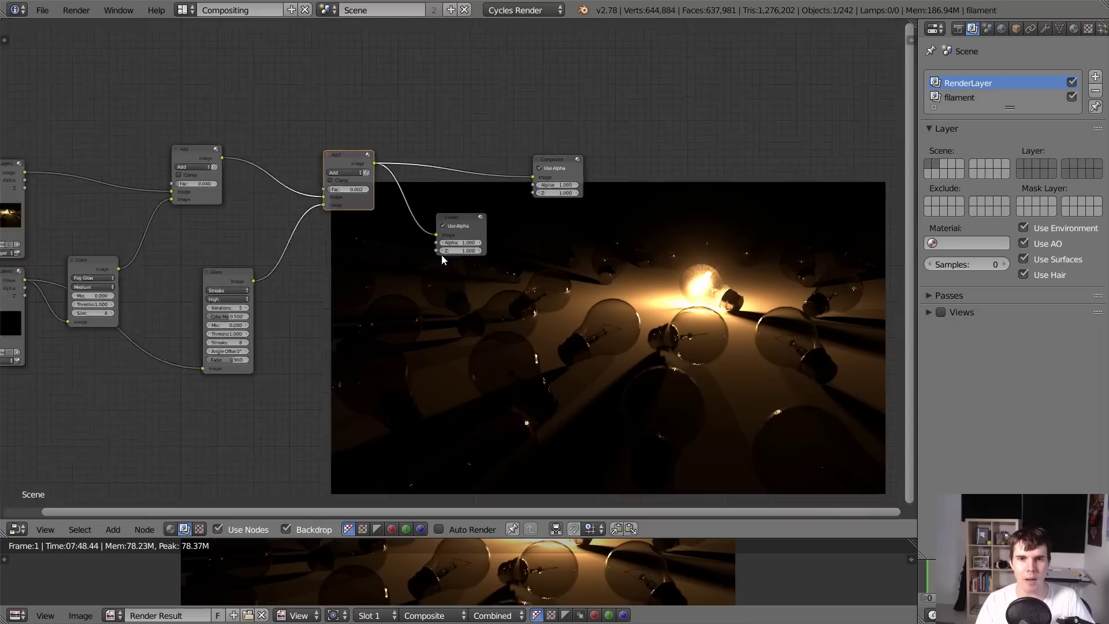
pyautogui.scroll(3, 470, 310)
pyautogui.moveTo(463, 214); pyautogui.dragTo(582, 233)
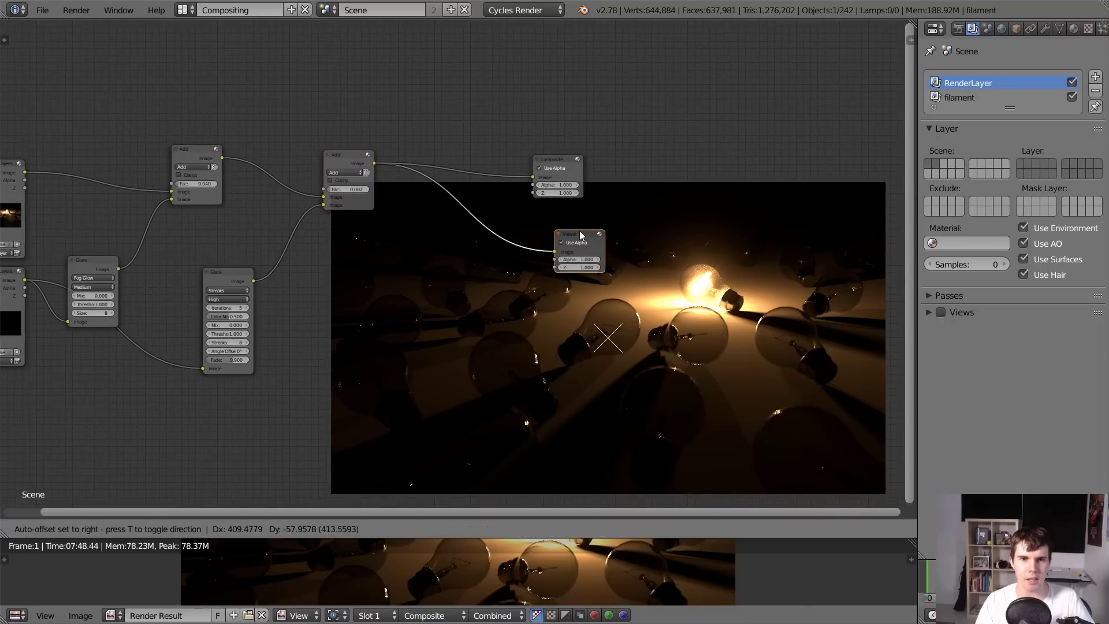
# Insert a Color Balance node after the last Add node, feeding both Viewer and Composite, and place the Viewer below the Composite node.
pyautogui.scroll(3, 549, 263)
pyautogui.hotkey('shift', 'a')
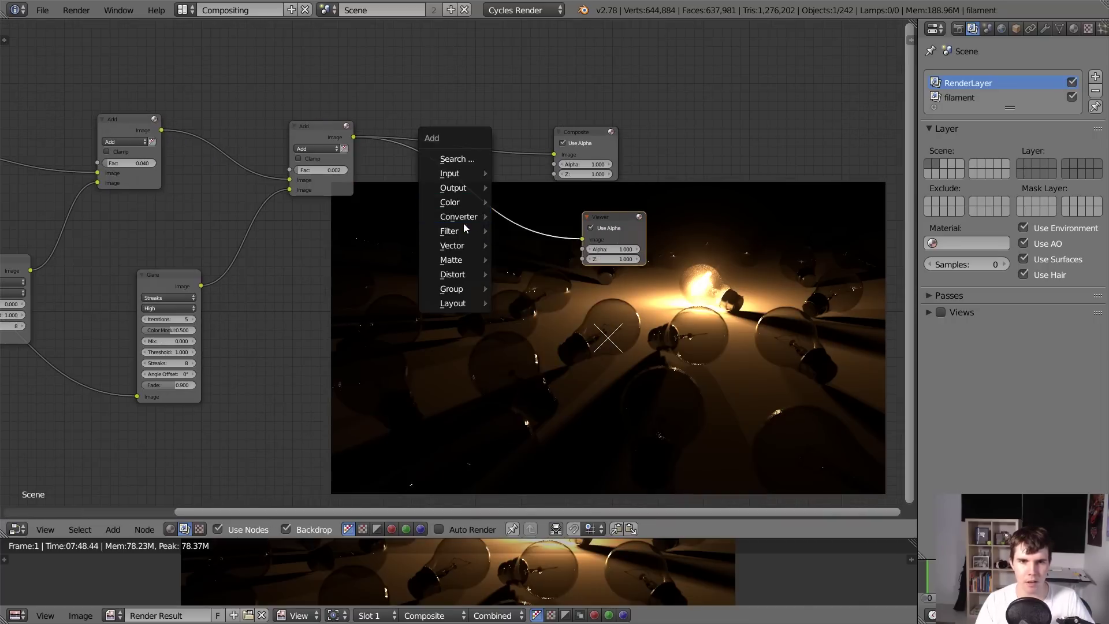
pyautogui.moveTo(460, 205)
pyautogui.click(538, 232)
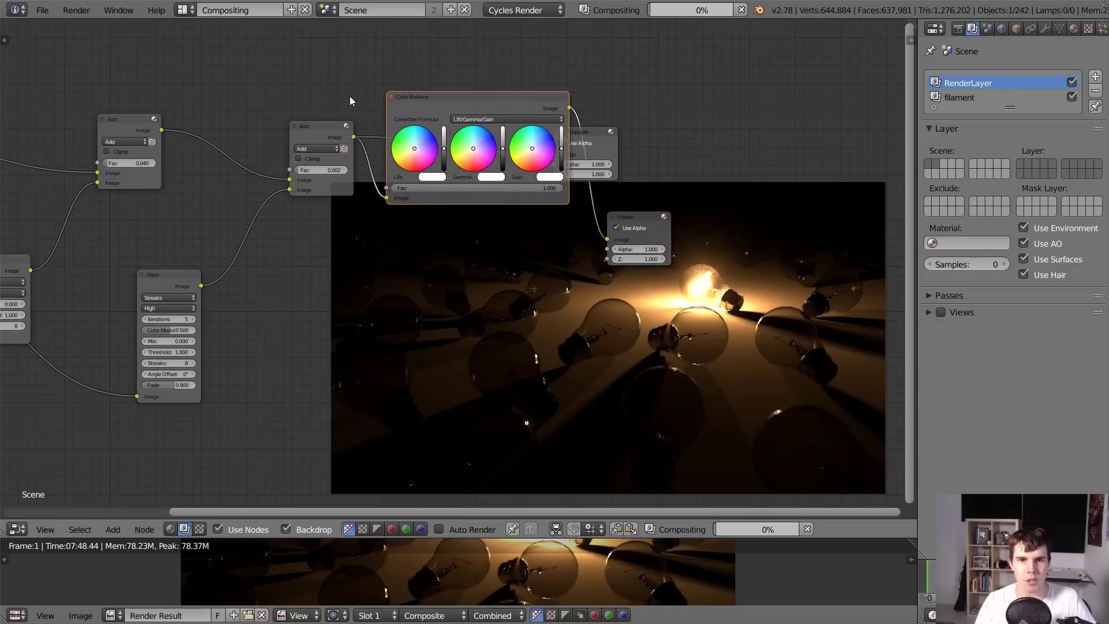
pyautogui.click(370, 104)
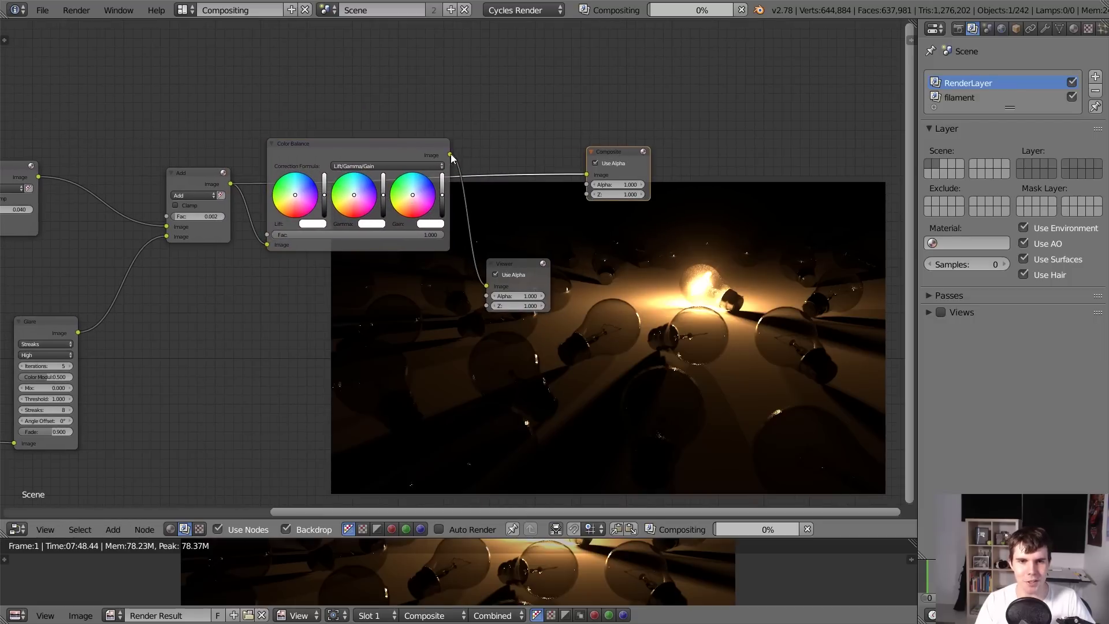
pyautogui.moveTo(450, 153); pyautogui.dragTo(586, 174)
pyautogui.moveTo(524, 268); pyautogui.dragTo(629, 220)
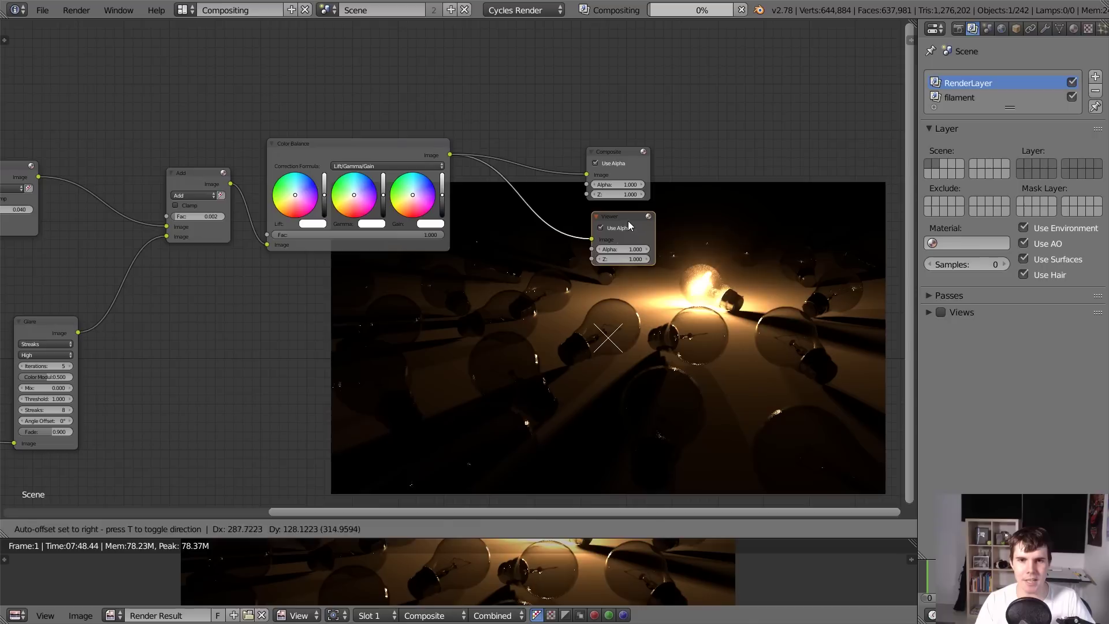
# Try a light blue tint on the Color Balance node's Gamma, comparing it with neutral white.
pyautogui.scroll(5, 549, 236)
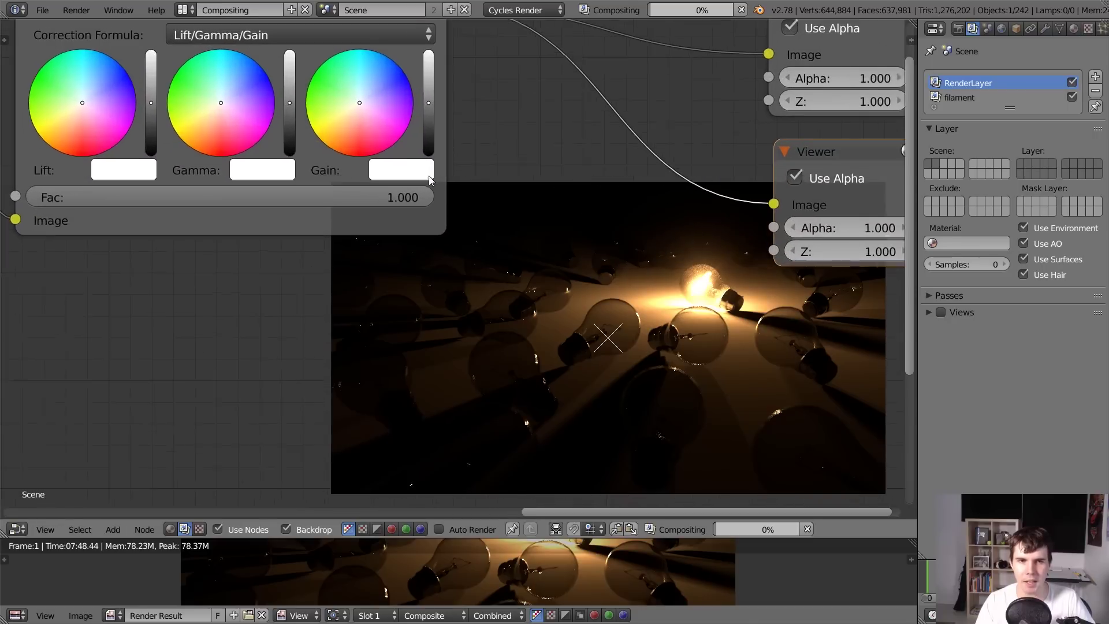
pyautogui.moveTo(430, 180); pyautogui.dragTo(508, 173, button='middle')
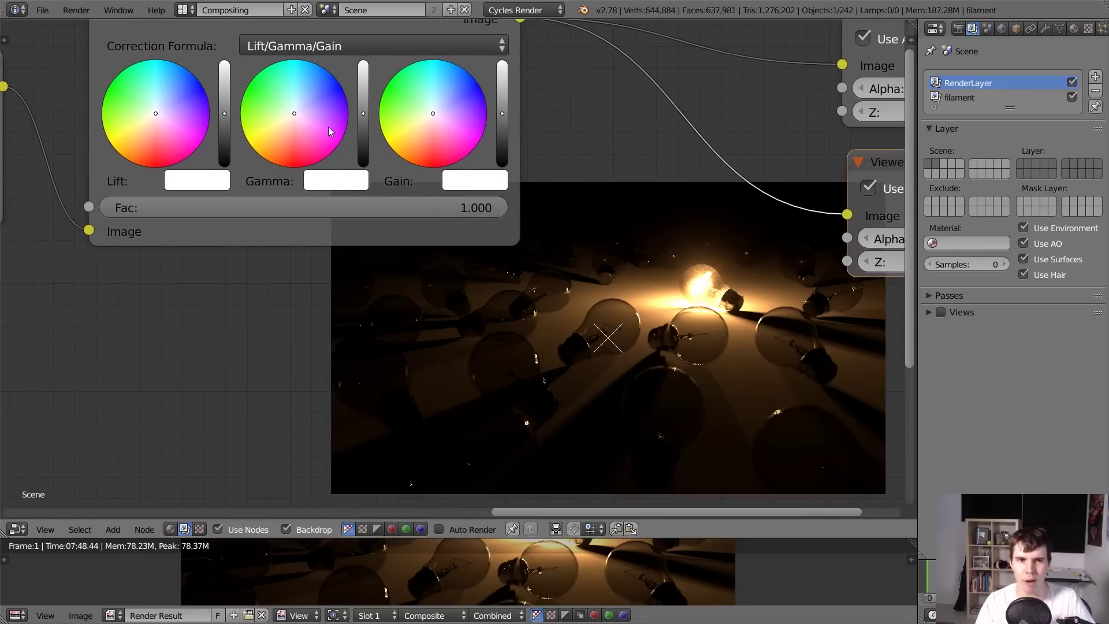
pyautogui.click(306, 96)
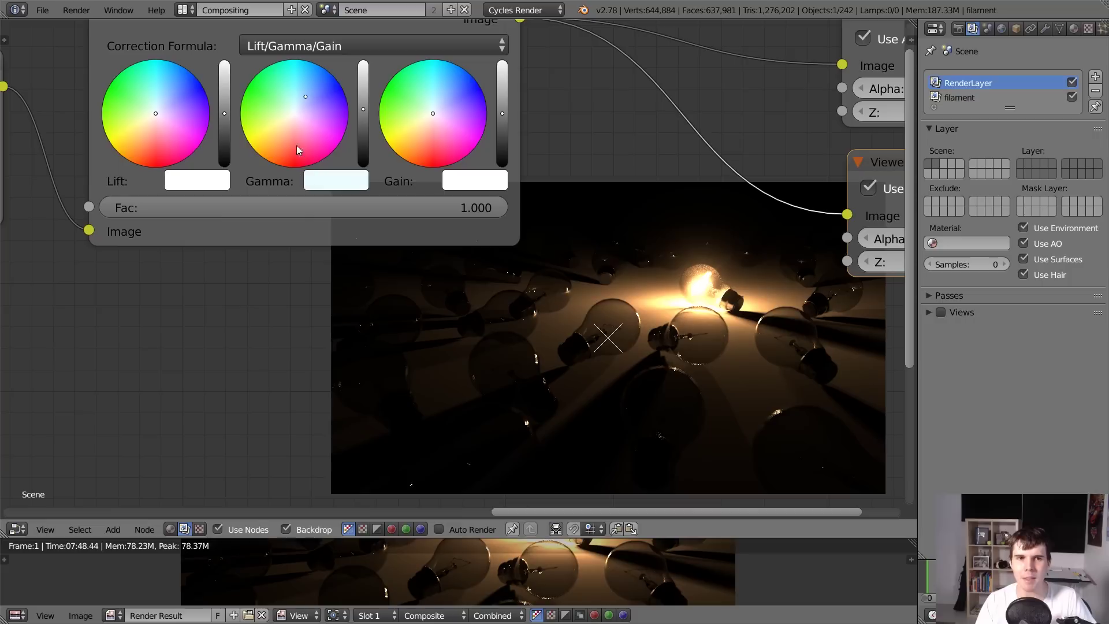
pyautogui.click(294, 114)
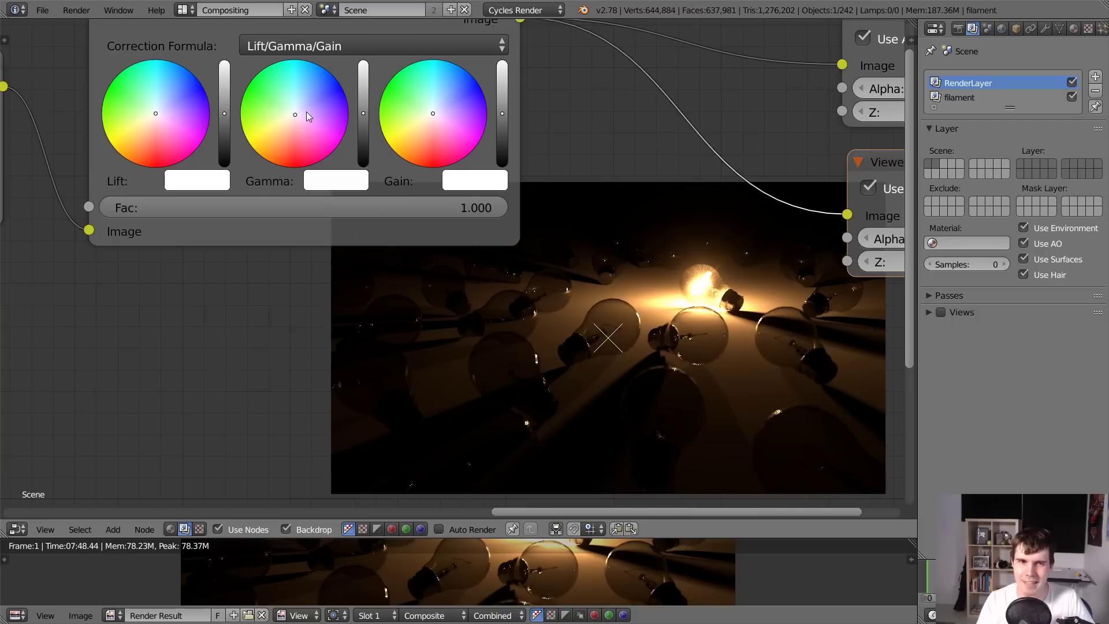
pyautogui.moveTo(305, 101); pyautogui.dragTo(306, 99)
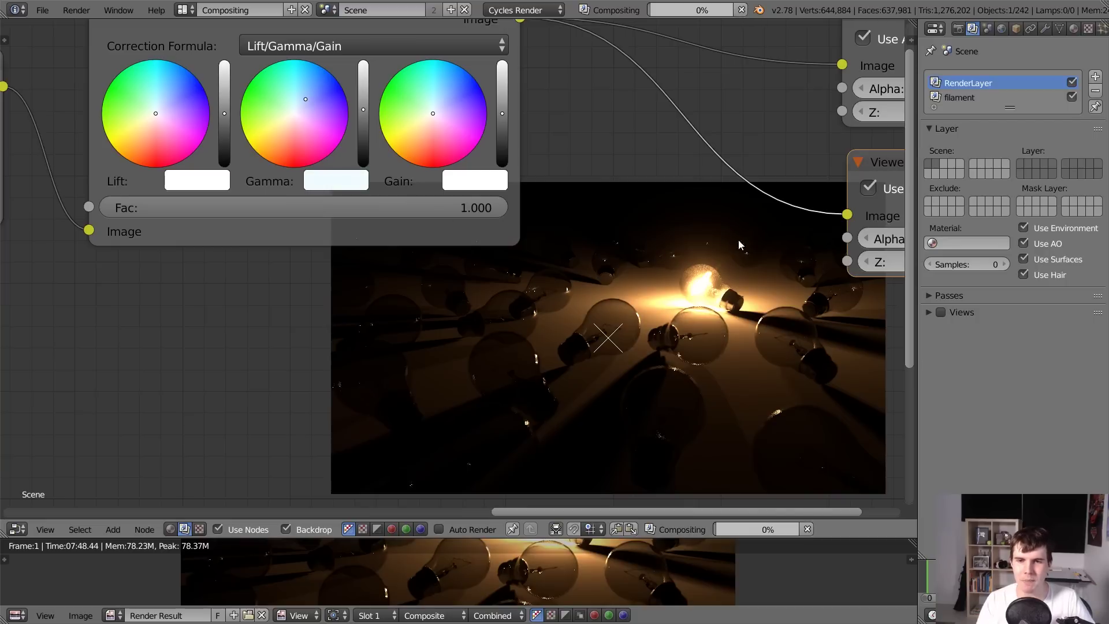
# Check the Blackbody temperature and emission strength in the filament material's surface settings.
pyautogui.click(1073, 28)
pyautogui.click(1035, 243)
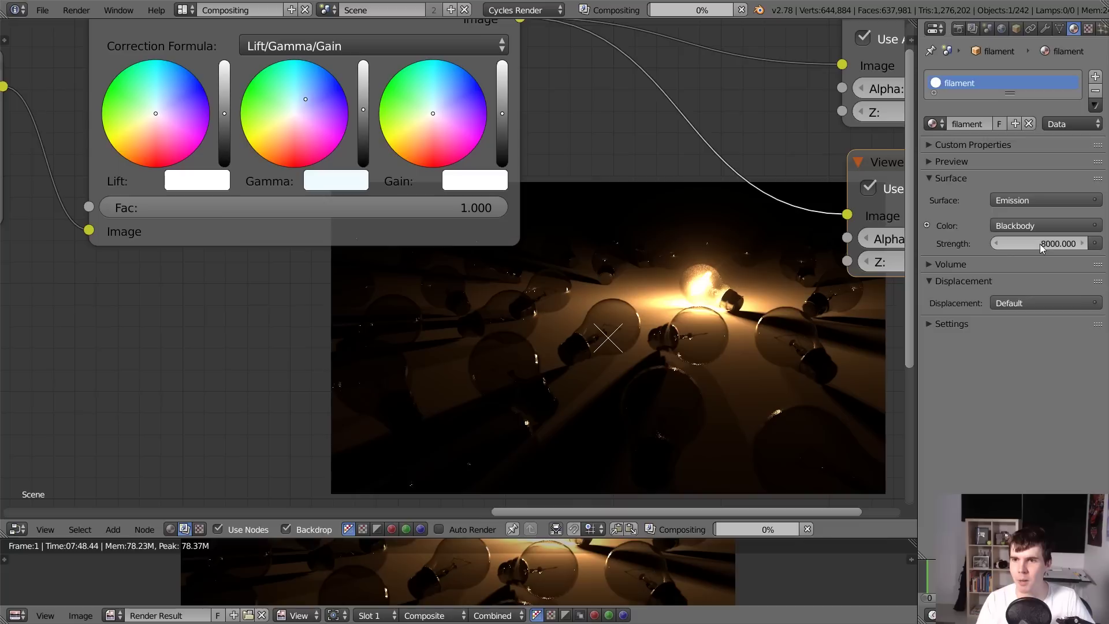
pyautogui.click(927, 225)
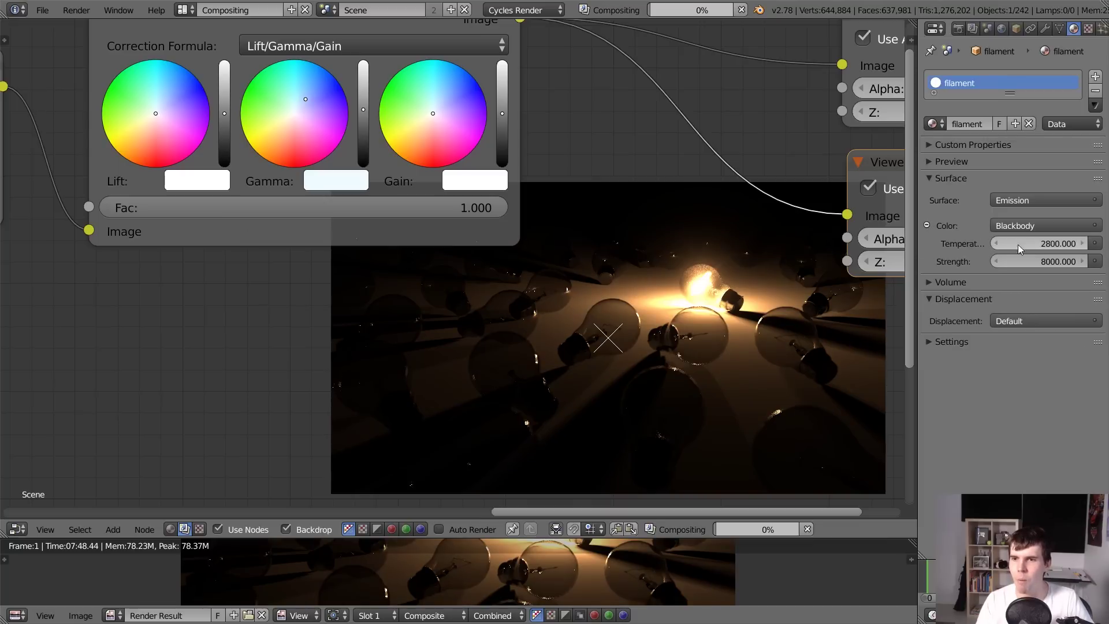
pyautogui.click(1018, 244)
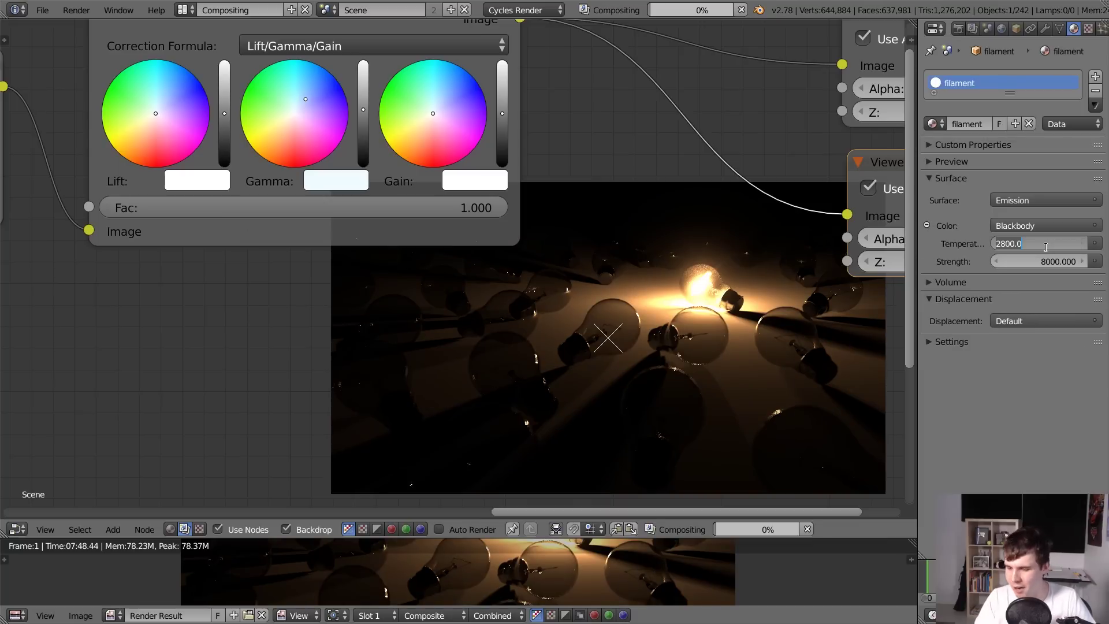
pyautogui.press('Return')
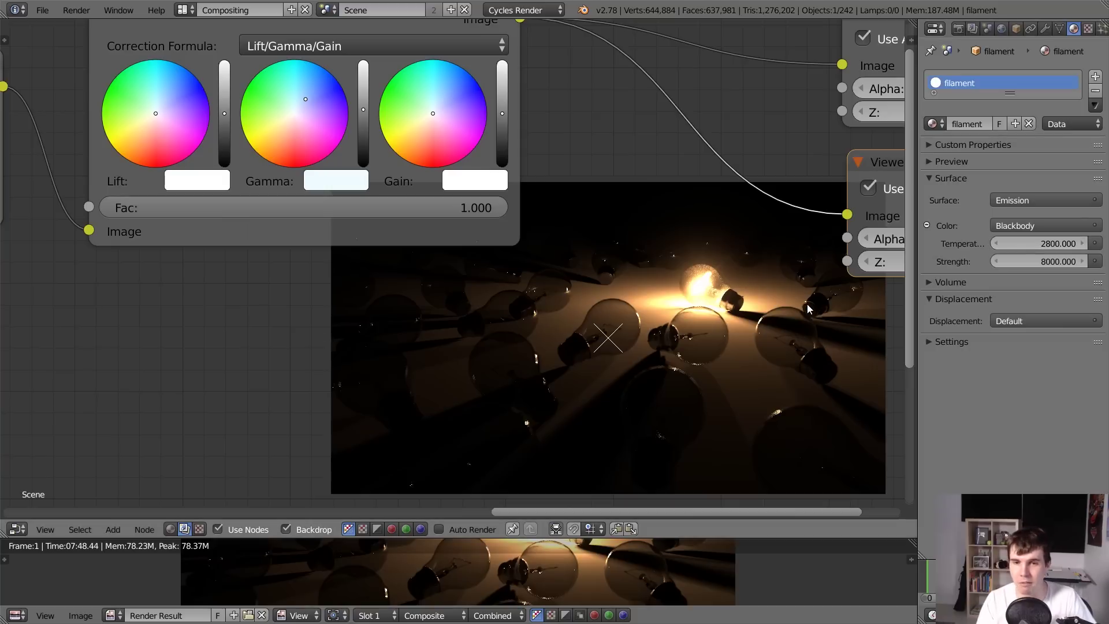
# Fine-tune the Color Balance node's Gamma to a pale blue tint and shift its Gain slightly toward warm orange-red.
pyautogui.click(310, 89)
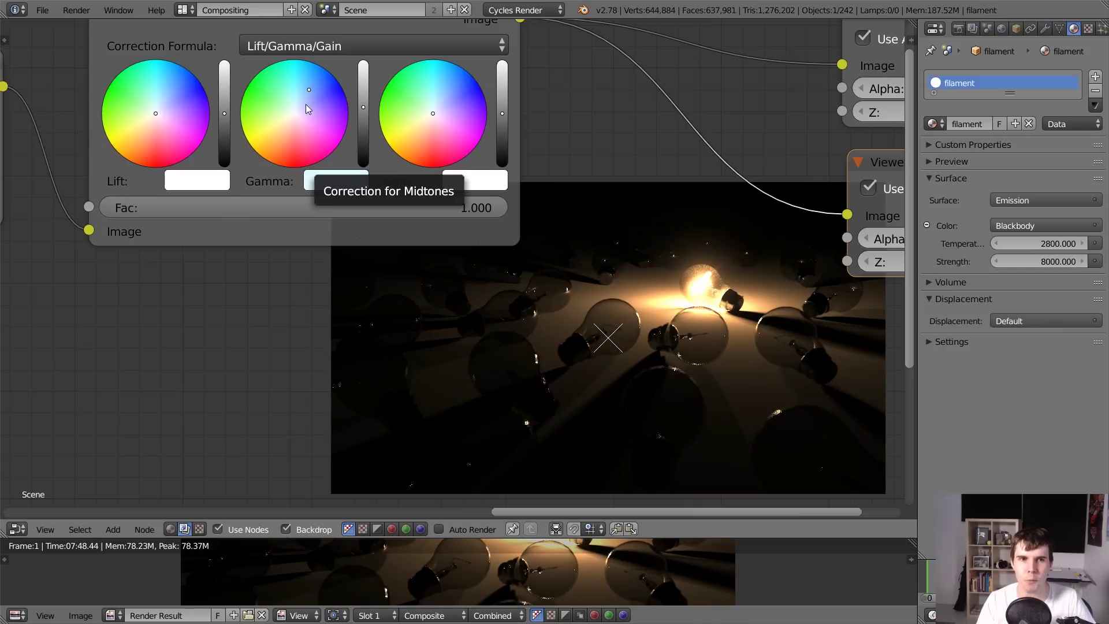
pyautogui.click(306, 97)
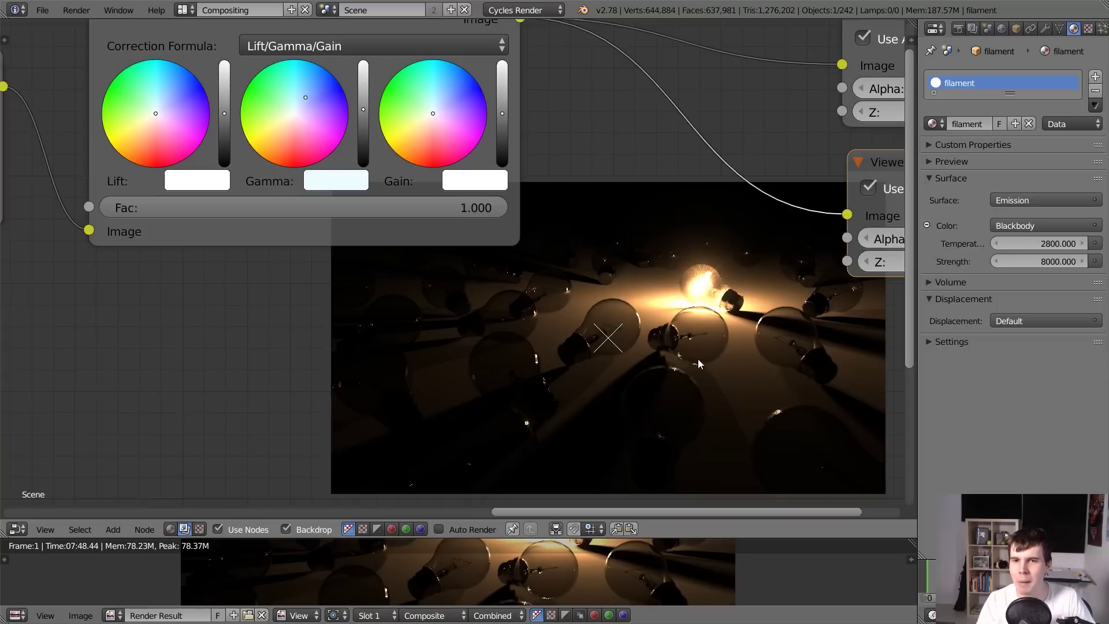
pyautogui.moveTo(698, 359); pyautogui.dragTo(661, 340, button='middle')
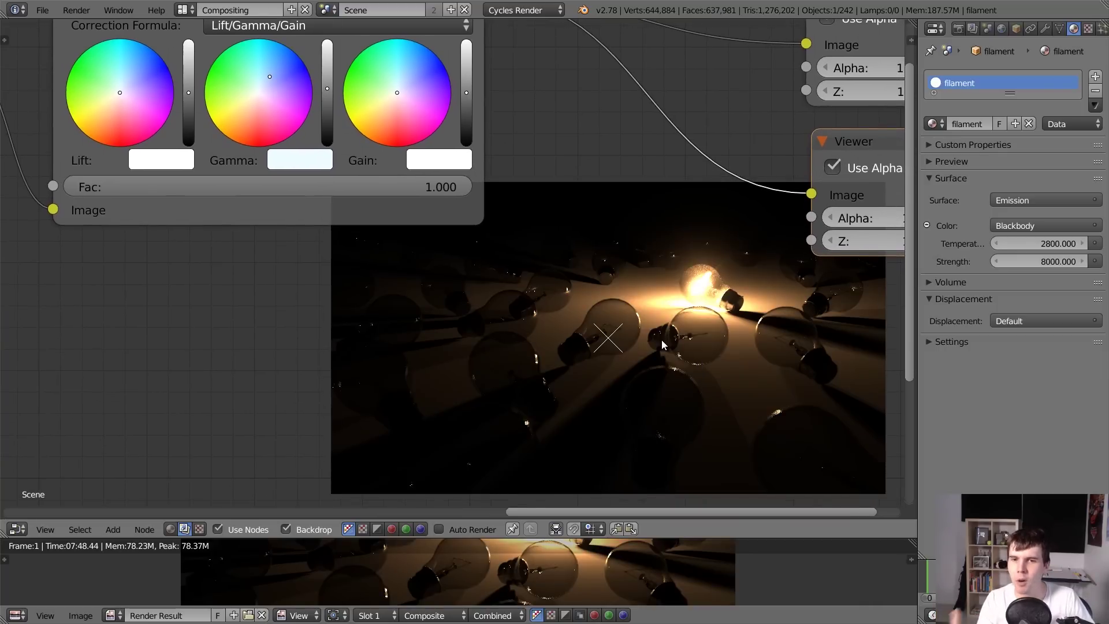
pyautogui.click(394, 104)
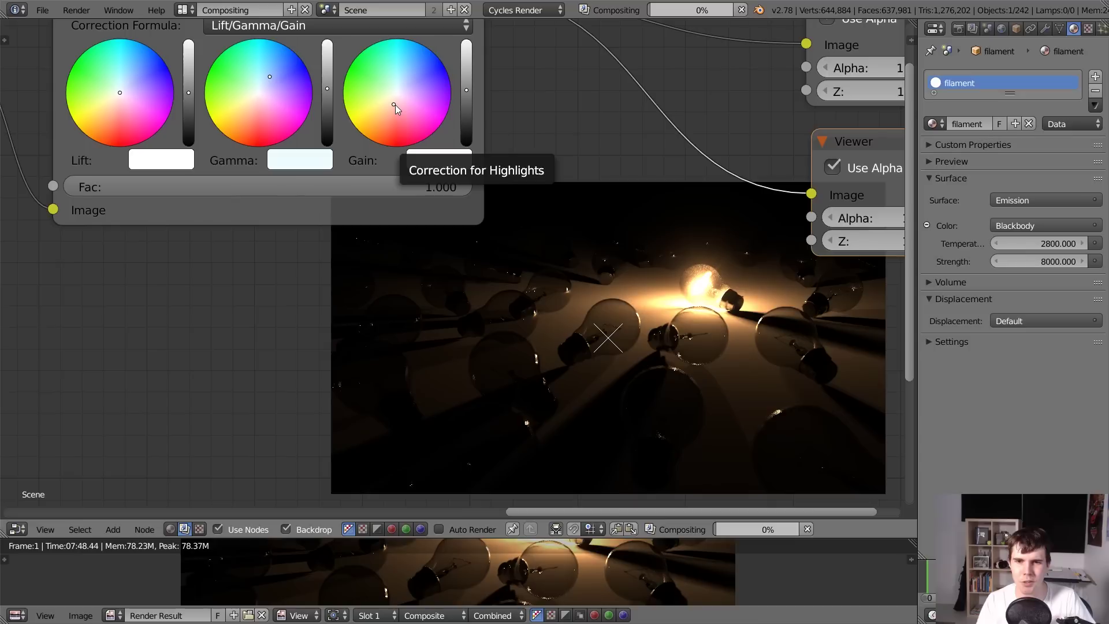
# Compare a cool blue tint on the Color Balance node's Gain with a faint warm tint, keeping the warm one.
pyautogui.click(402, 74)
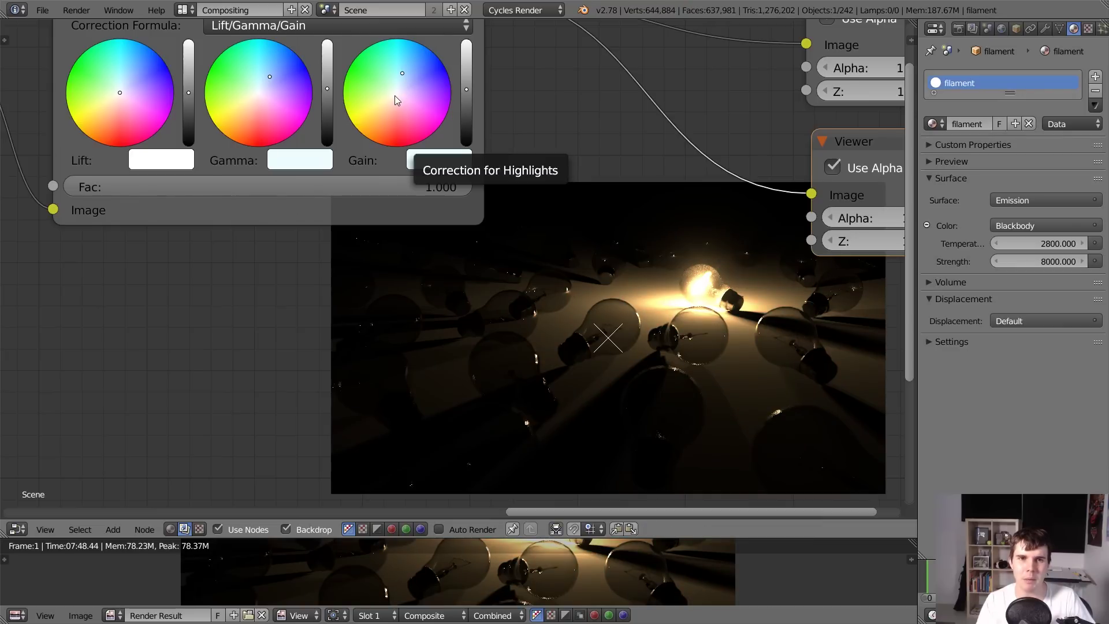
pyautogui.click(395, 99)
# Try a light blue tint on the Color Balance node's Lift and return it to neutral white.
pyautogui.keyDown('ctrl'); pyautogui.moveTo(408, 182); pyautogui.dragTo(685, 176, button='middle'); pyautogui.keyUp('ctrl')
pyautogui.keyDown('ctrl'); pyautogui.moveTo(465, 186); pyautogui.dragTo(410, 105, button='middle'); pyautogui.keyUp('ctrl')
pyautogui.click(412, 119)
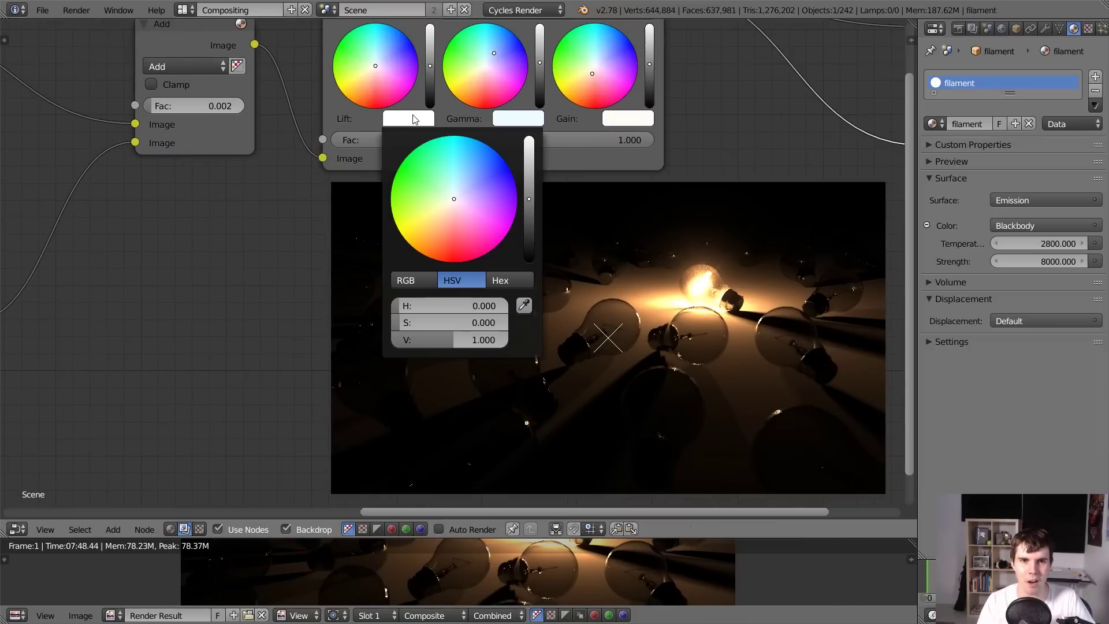
pyautogui.click(457, 195)
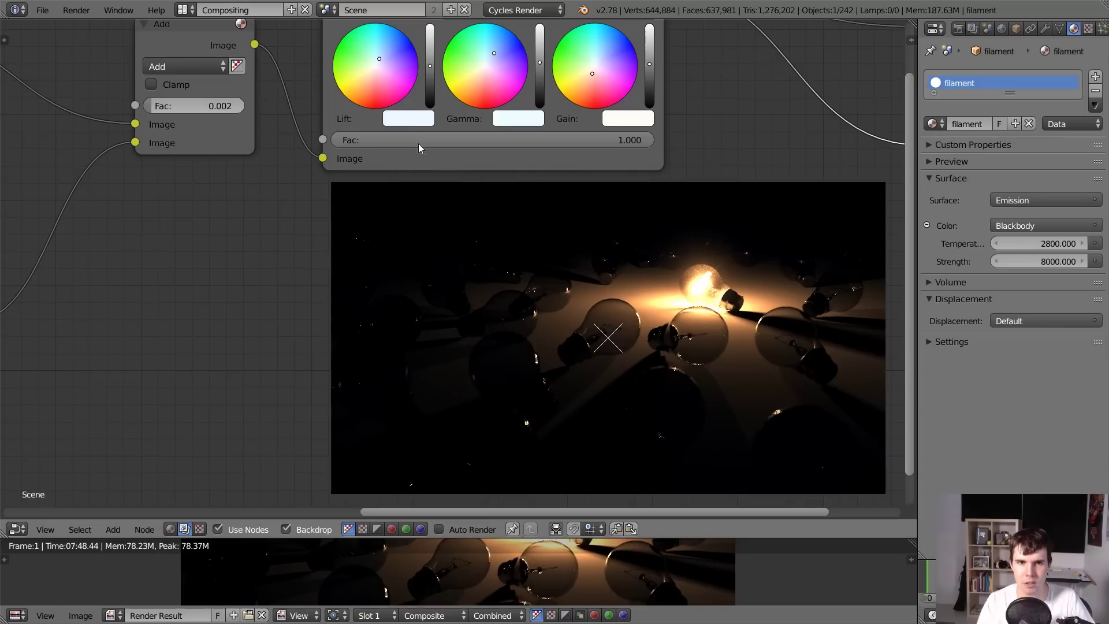
pyautogui.click(382, 56)
pyautogui.click(401, 115)
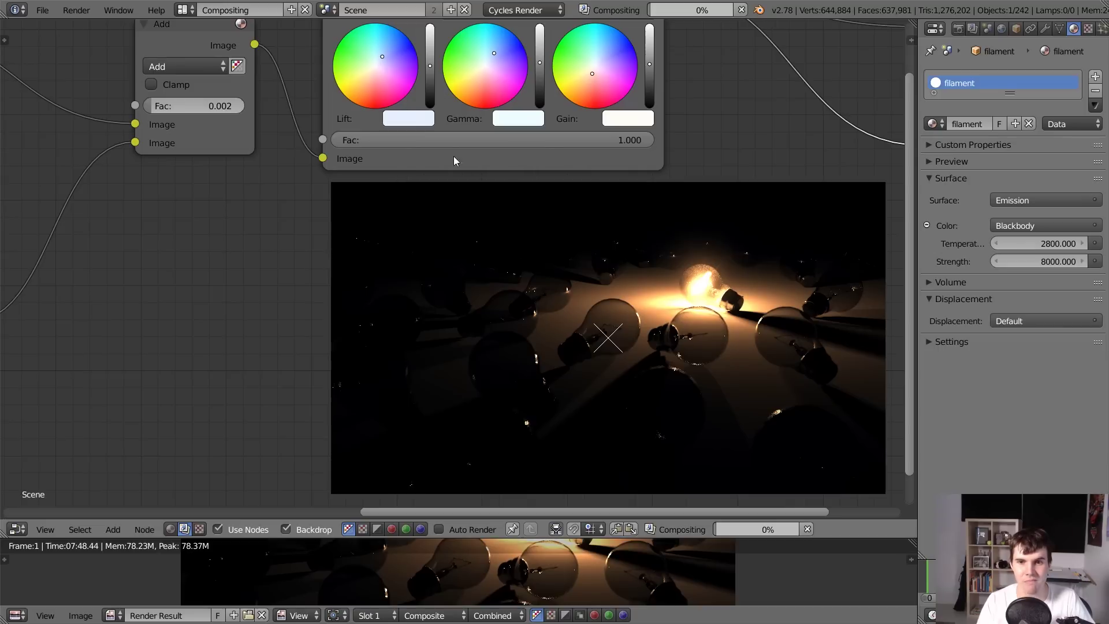
pyautogui.click(431, 121)
pyautogui.moveTo(466, 228); pyautogui.dragTo(457, 195)
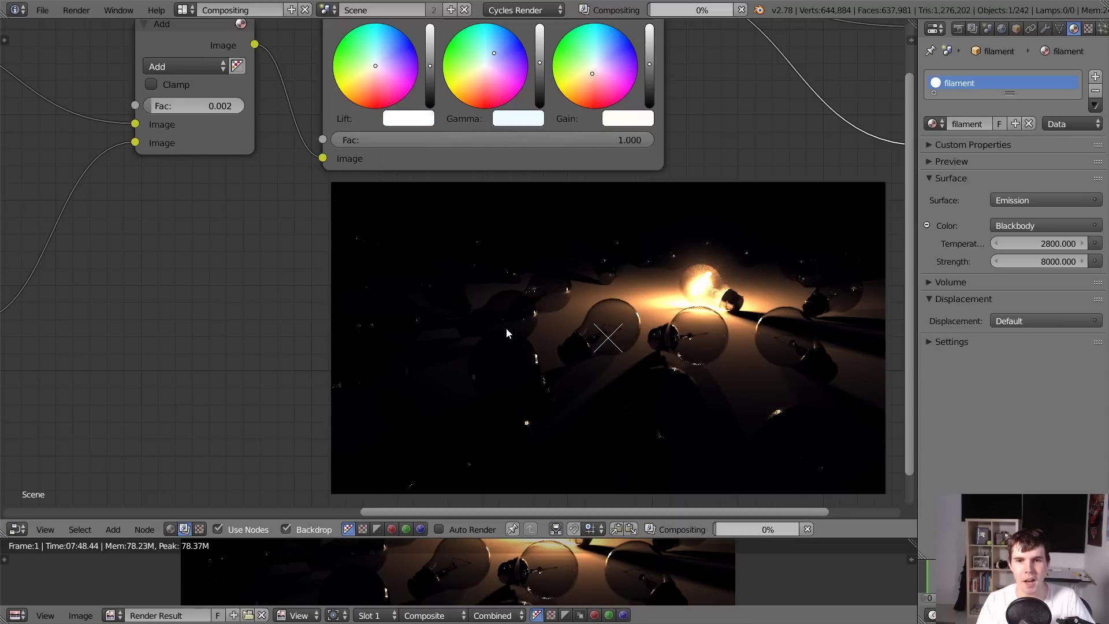
# Switch to the lightbulb_pile.blend window and check the scene's Color Management view and look settings.
pyautogui.scroll(-1, 747, 252)
pyautogui.moveTo(747, 252); pyautogui.dragTo(662, 230, button='middle')
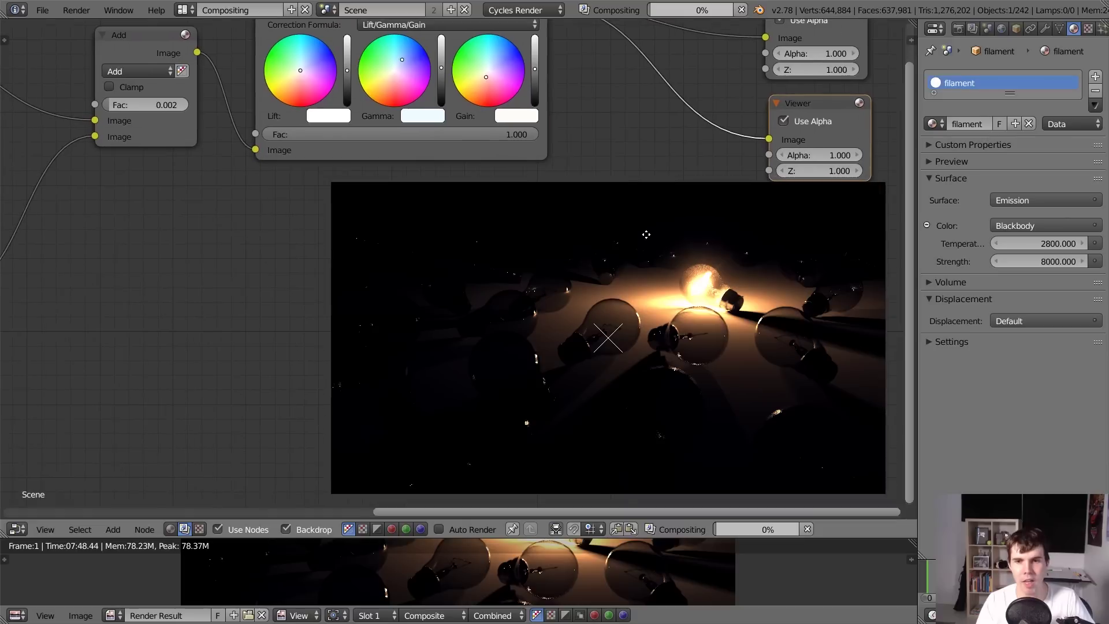
pyautogui.hotkey('alt', 'Tab')
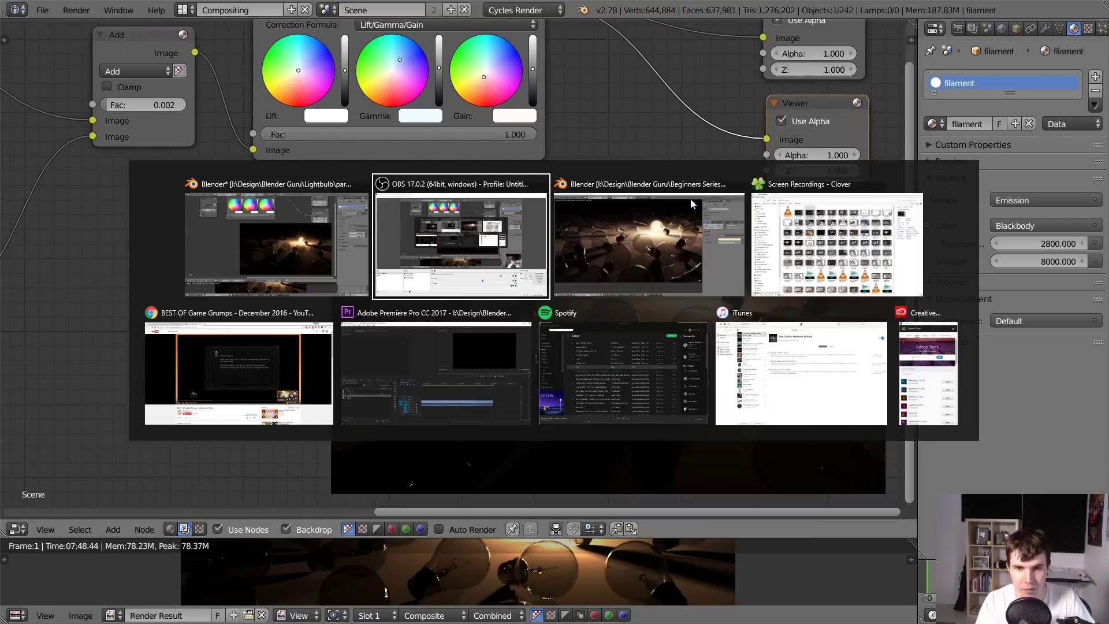
pyautogui.click(661, 225)
pyautogui.moveTo(673, 330); pyautogui.dragTo(668, 357, button='middle')
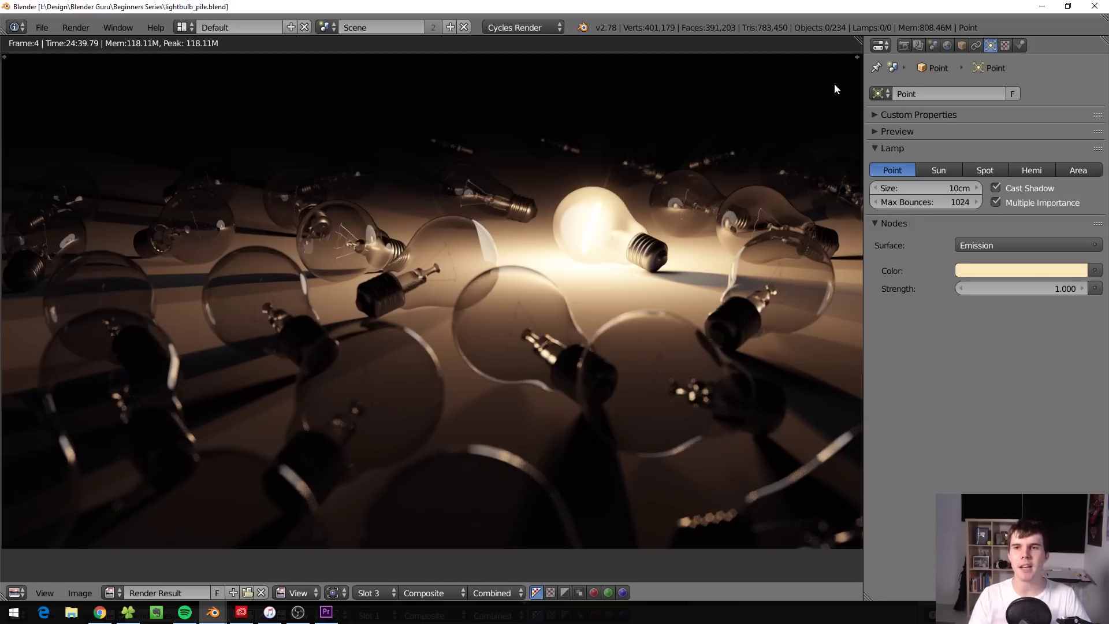
pyautogui.click(932, 45)
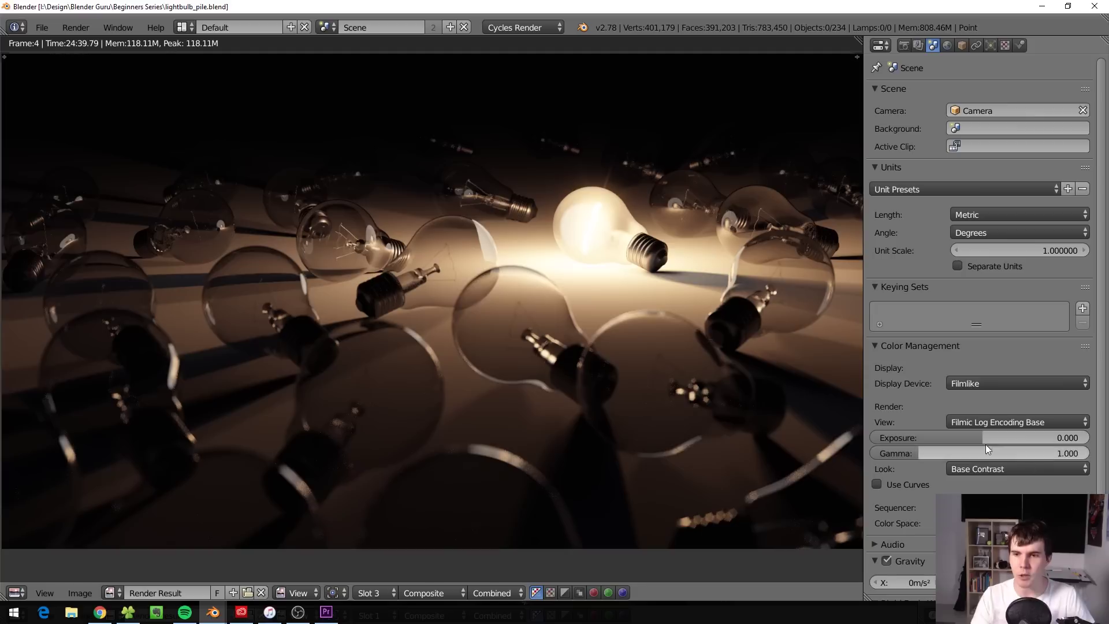
pyautogui.click(977, 423)
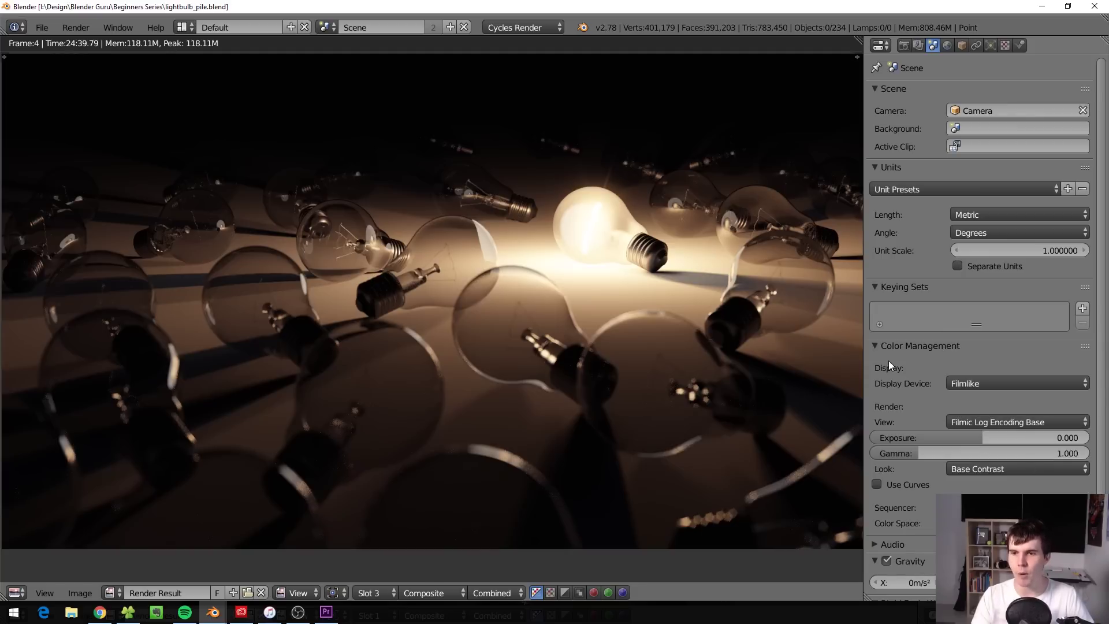
pyautogui.hotkey('alt', 'Tab')
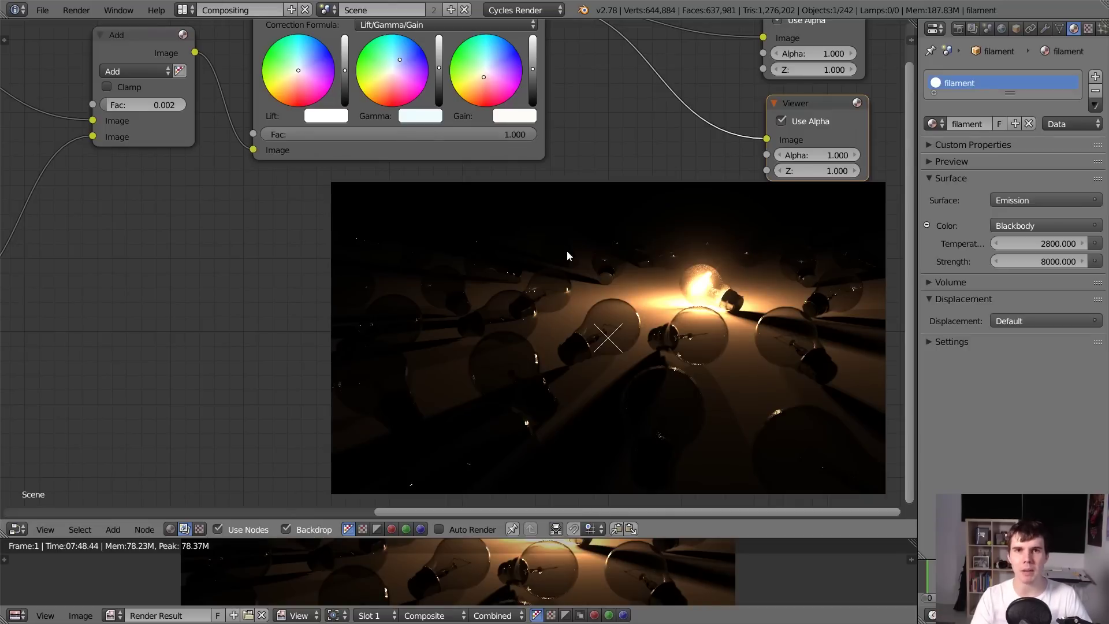
# Open the Color Management settings in the scene properties of the working file.
pyautogui.click(973, 29)
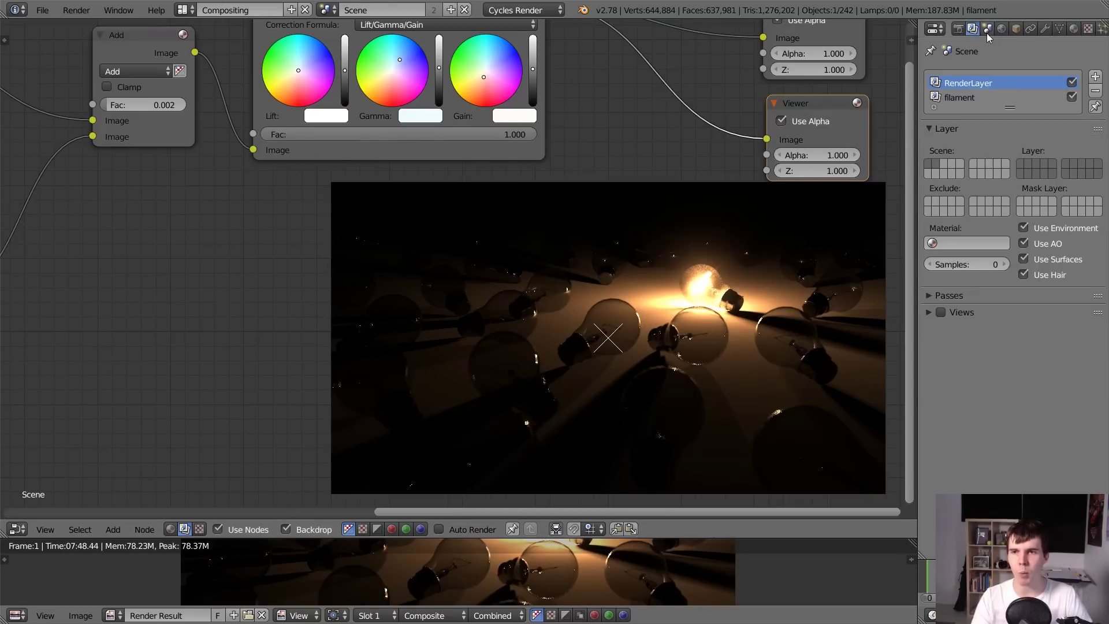
pyautogui.click(987, 30)
pyautogui.click(957, 329)
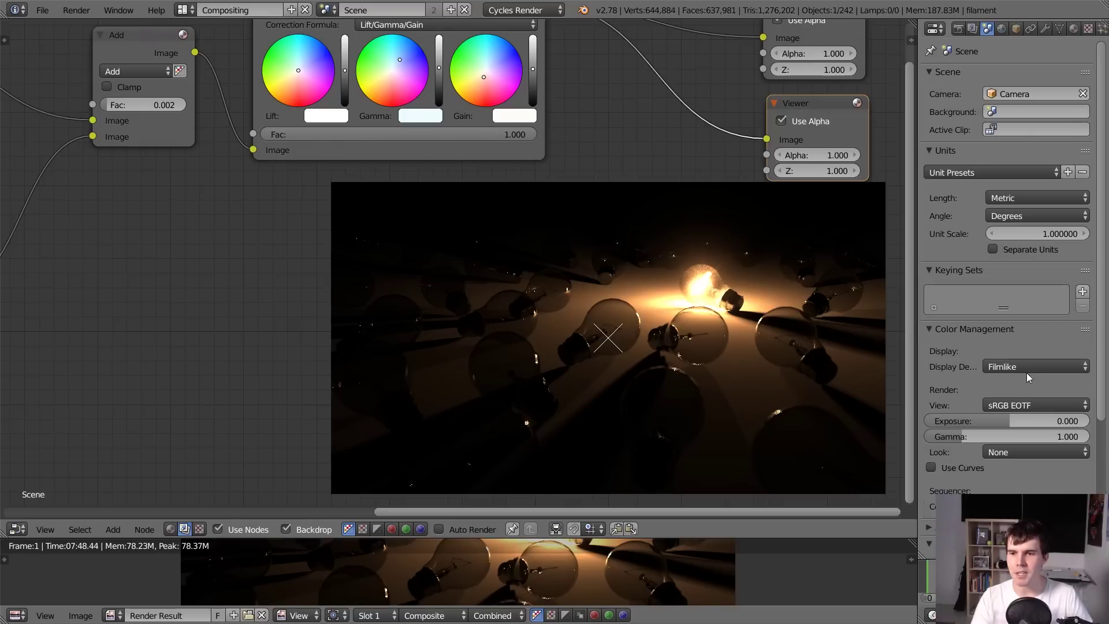
# Compare the working composite and its Color Management settings with the finished render in lightbulb_pile.blend.
pyautogui.hotkey('alt', 'Tab')
pyautogui.hotkey('alt', 'Tab')
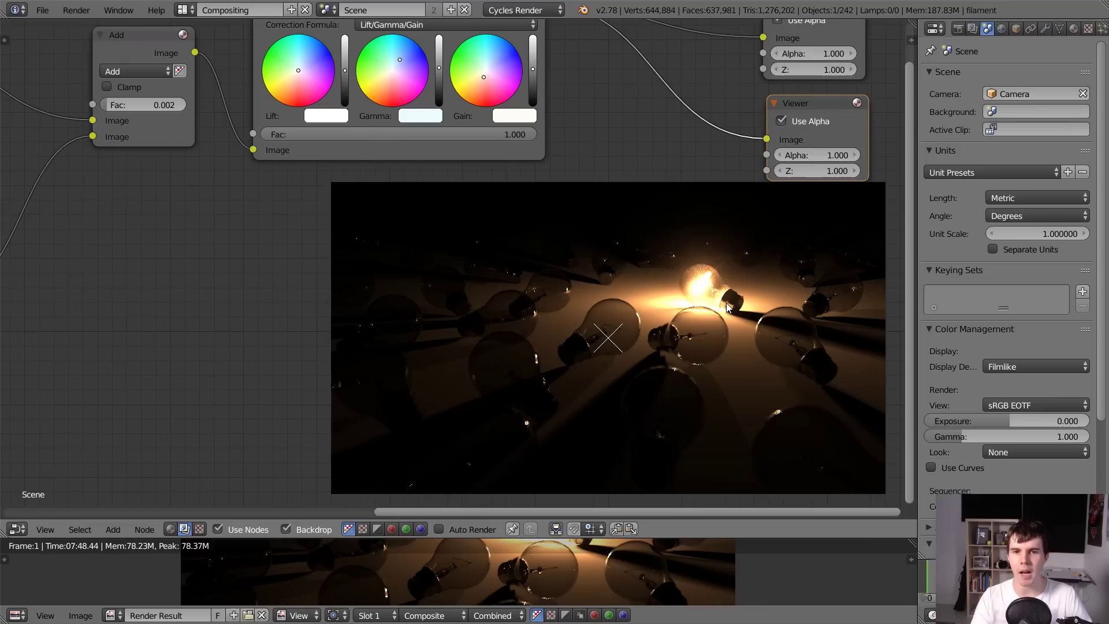
pyautogui.hotkey('alt', 'Tab')
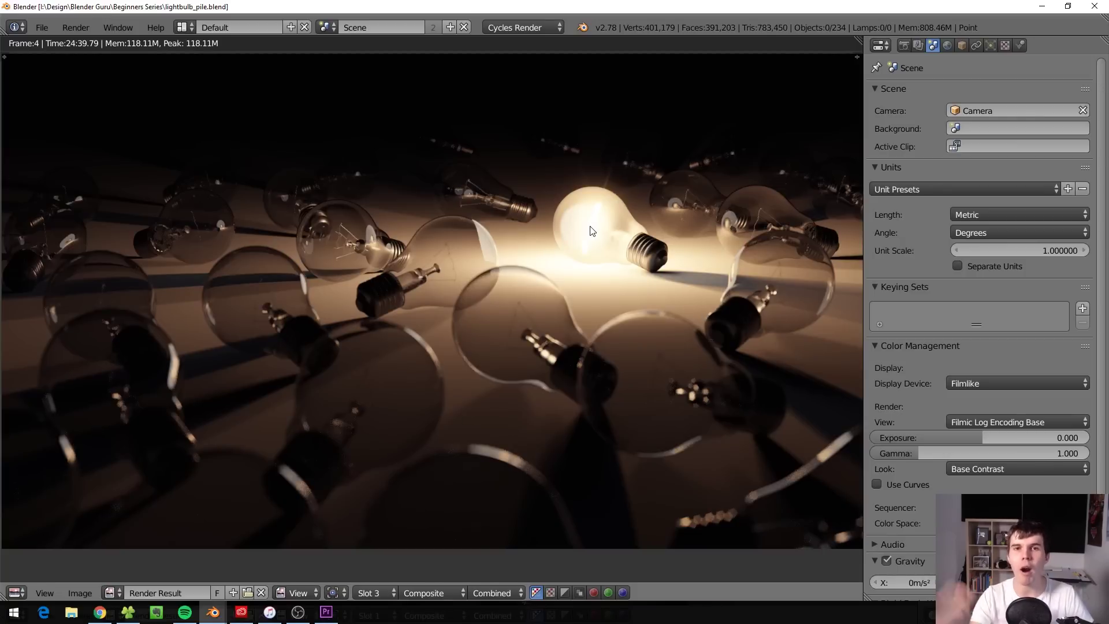
pyautogui.hotkey('alt', 'Tab')
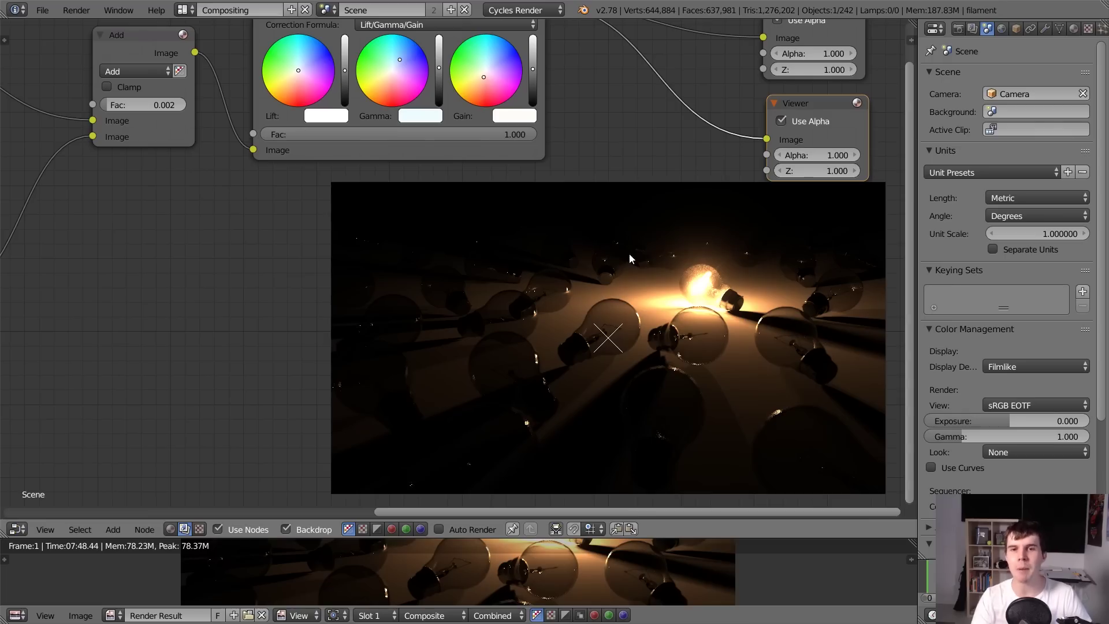
pyautogui.scroll(2, 629, 254)
pyautogui.hotkey('alt', 'Tab')
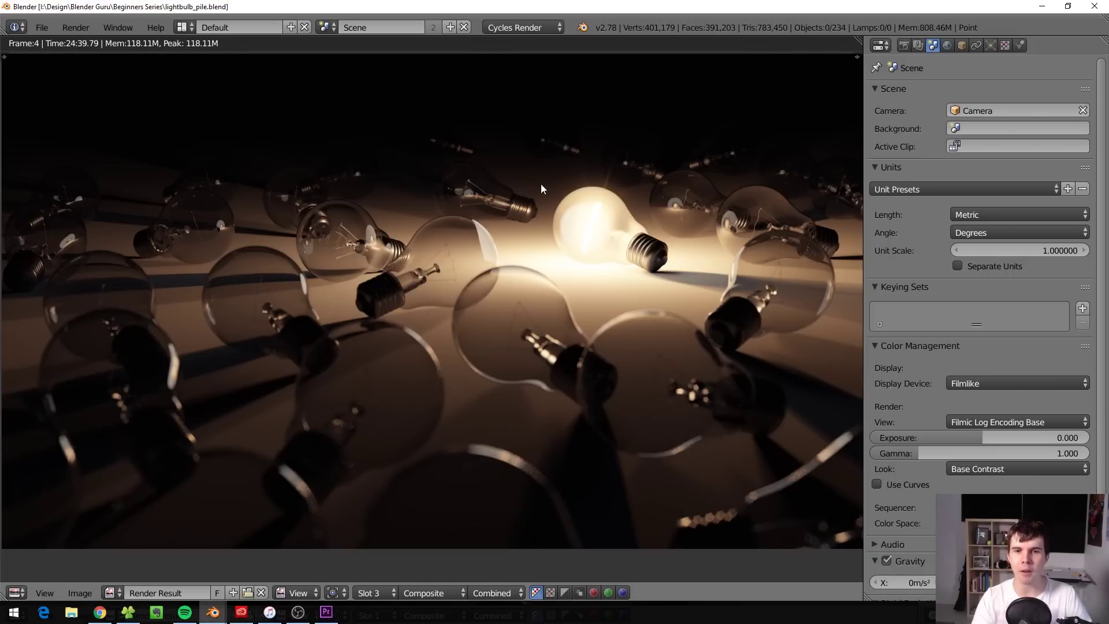
pyautogui.hotkey('alt', 'Tab')
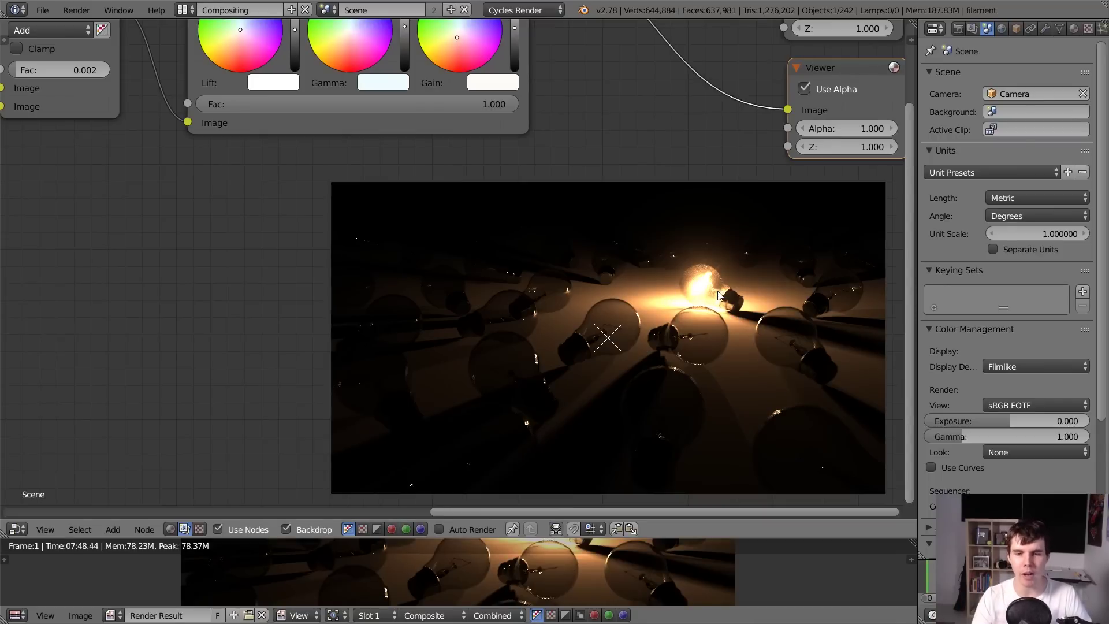
pyautogui.hotkey('alt', 'Tab')
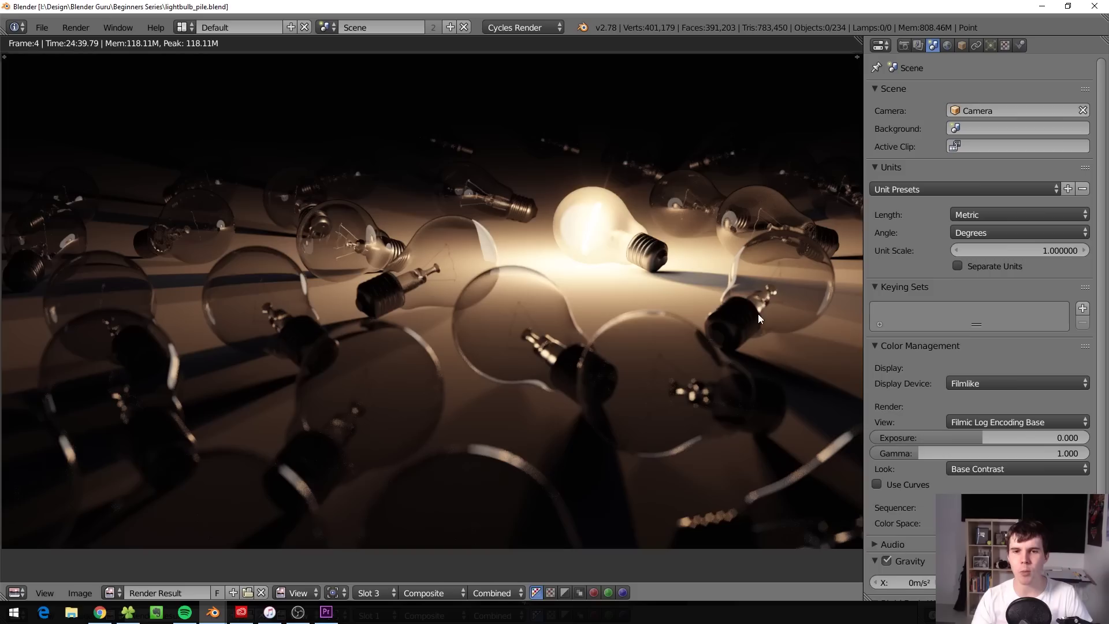
pyautogui.hotkey('alt', 'Tab')
pyautogui.hotkey('alt', 'Tab')
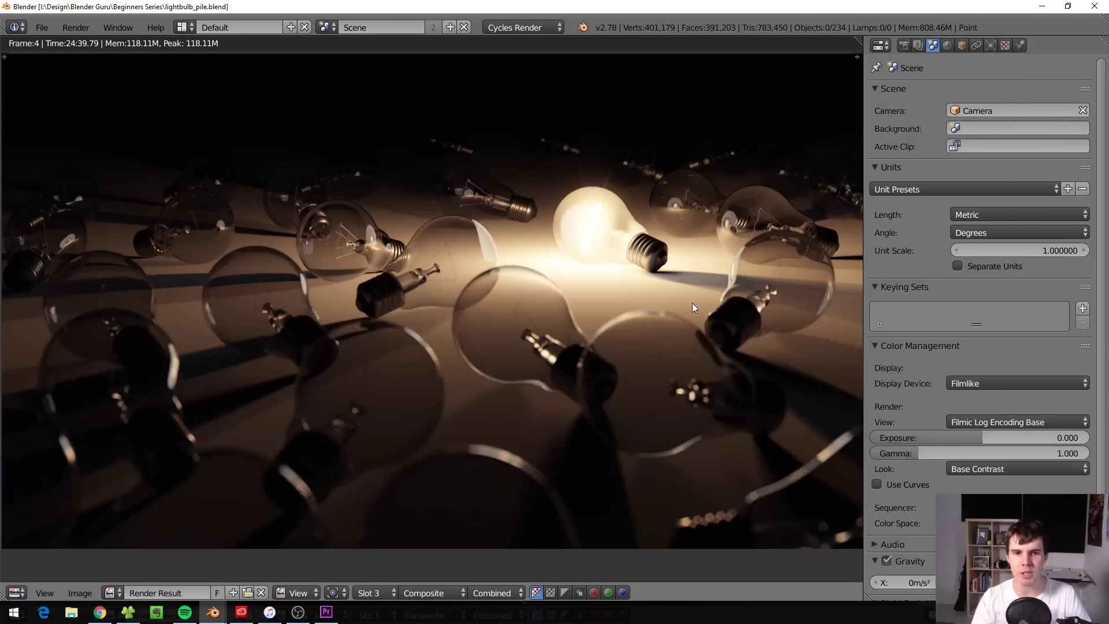
pyautogui.hotkey('alt', 'Tab')
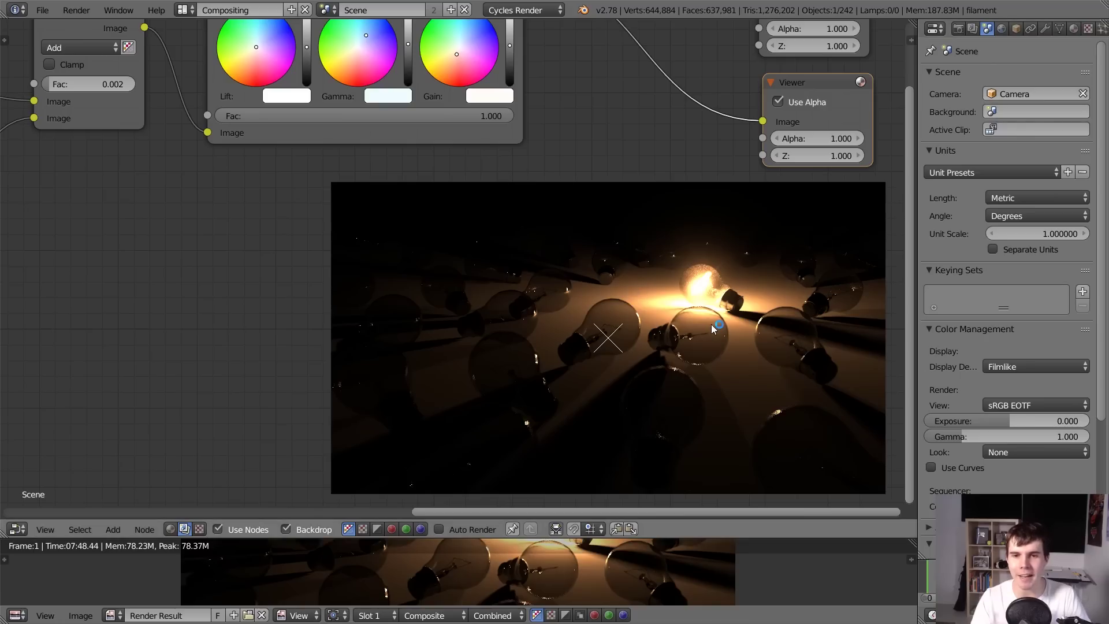
# Switch to the Default screen layout and show the filament's material settings.
pyautogui.click(182, 11)
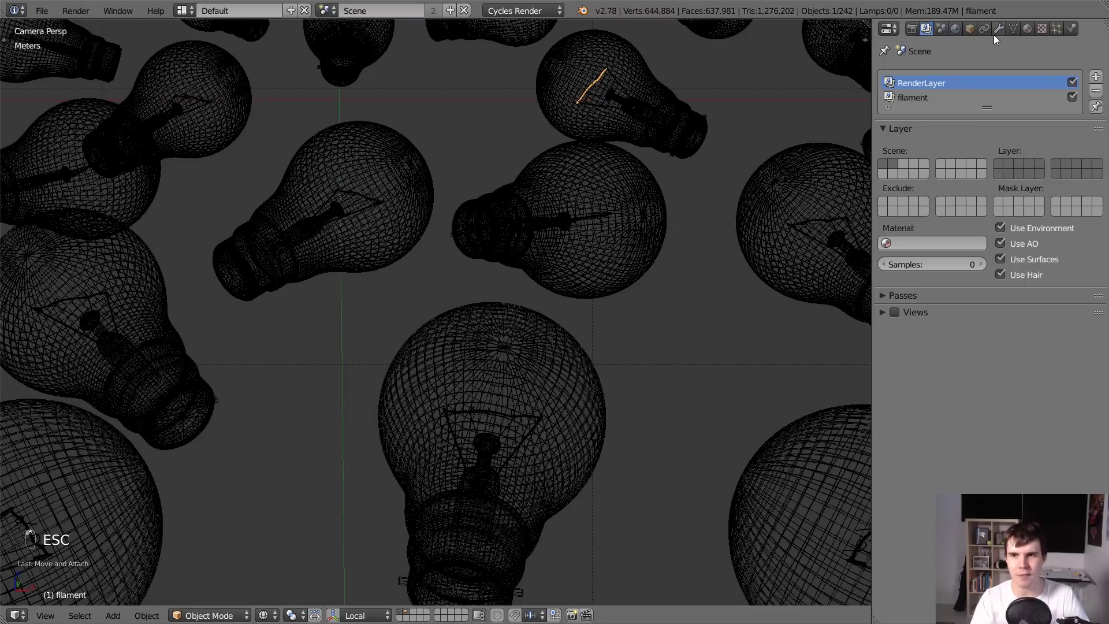
pyautogui.click(1028, 29)
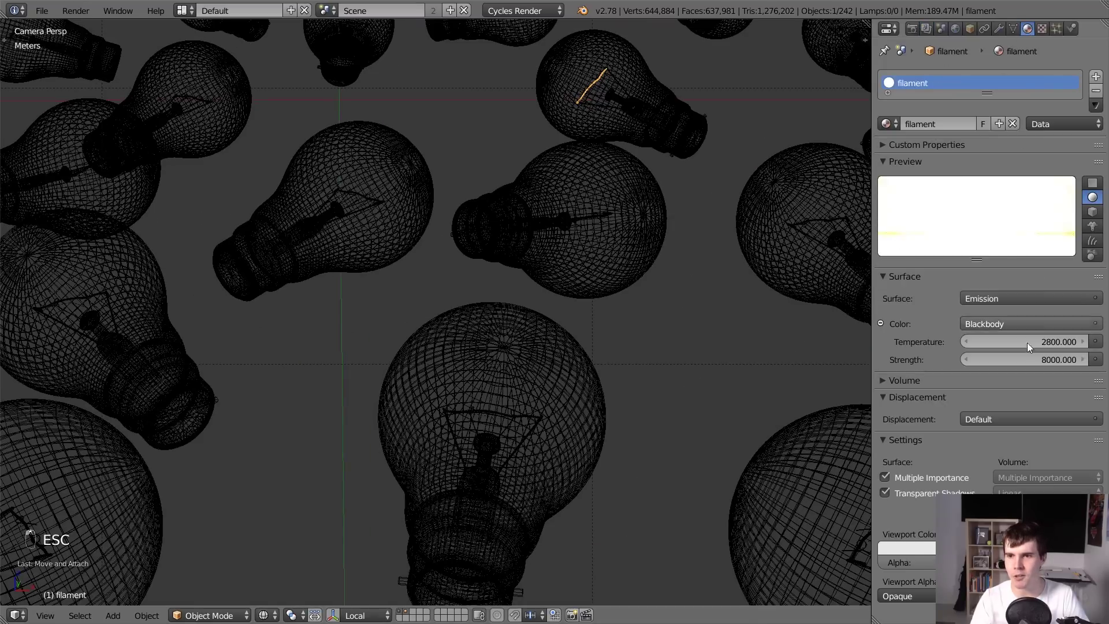
# Examine the glowing bulb in the finished lightbulb_pile.blend render again as a reference for the filament's light.
pyautogui.hotkey('alt', 'Tab')
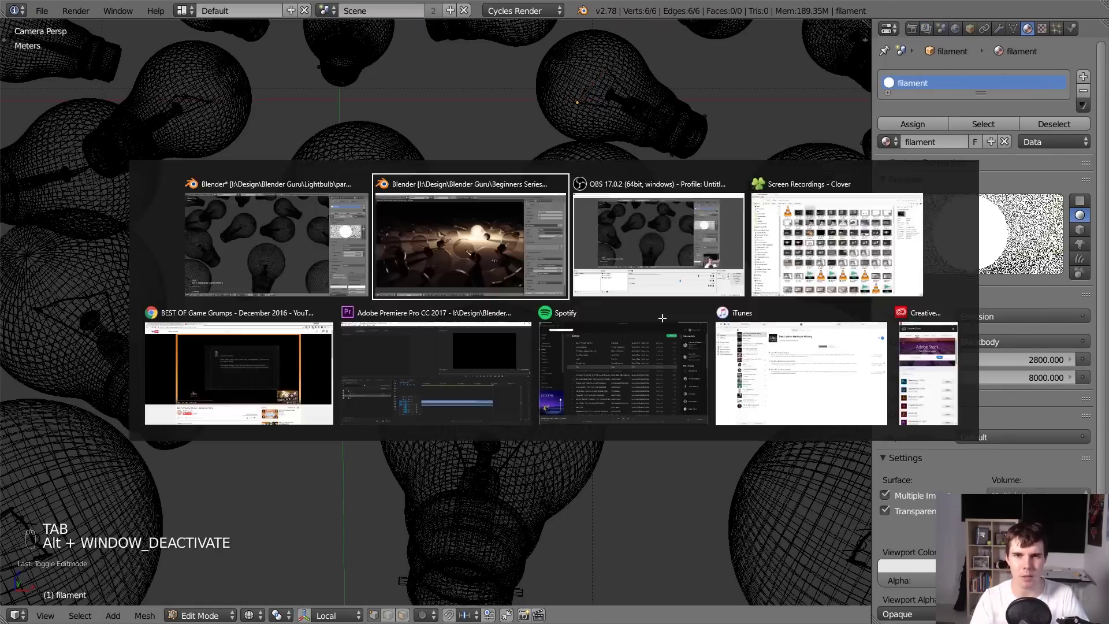
pyautogui.hotkey('alt', 'Tab')
pyautogui.hotkey('alt', 'Tab')
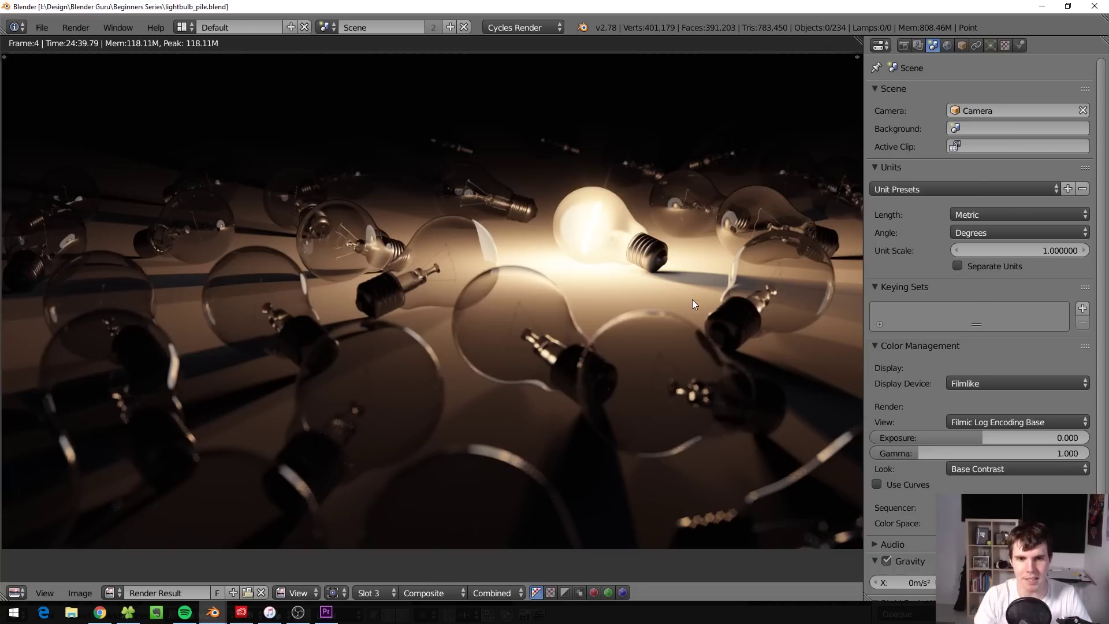
pyautogui.hotkey('alt', 'Tab')
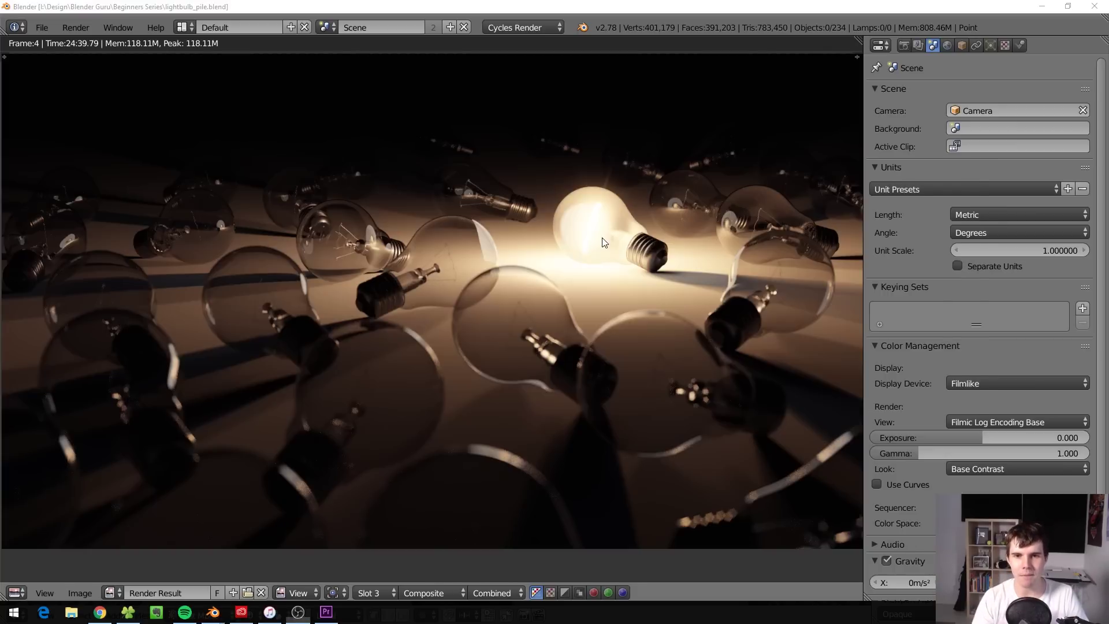
# Return to the working light bulb file and display its Render Result for a closer look.
pyautogui.hotkey('alt', 'Tab')
pyautogui.hotkey('alt', 'Tab')
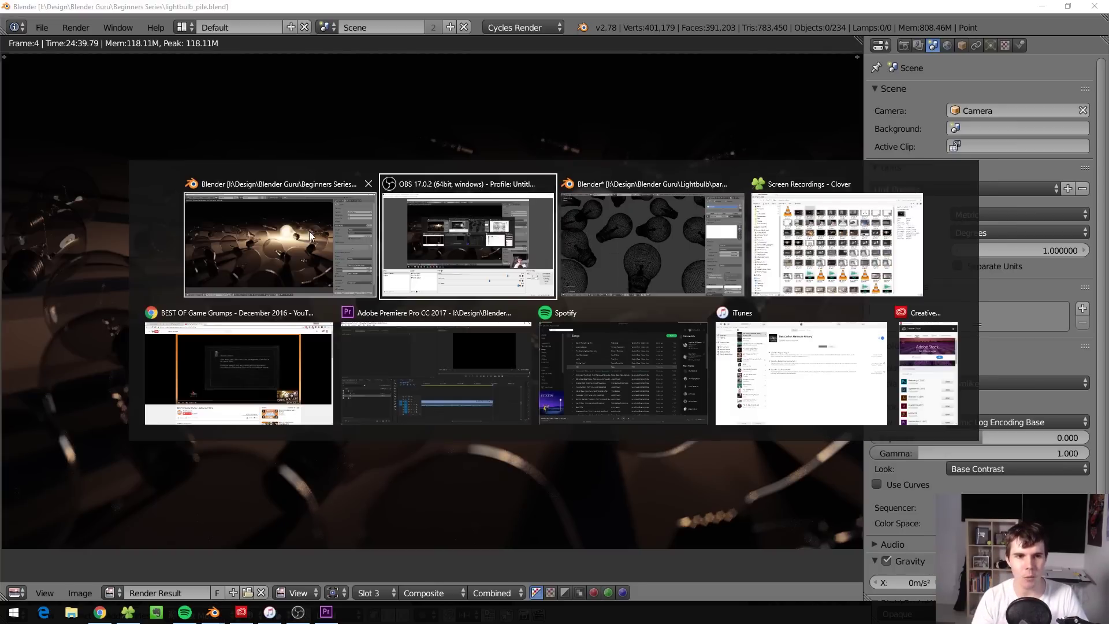
pyautogui.click(580, 243)
pyautogui.press('F11')
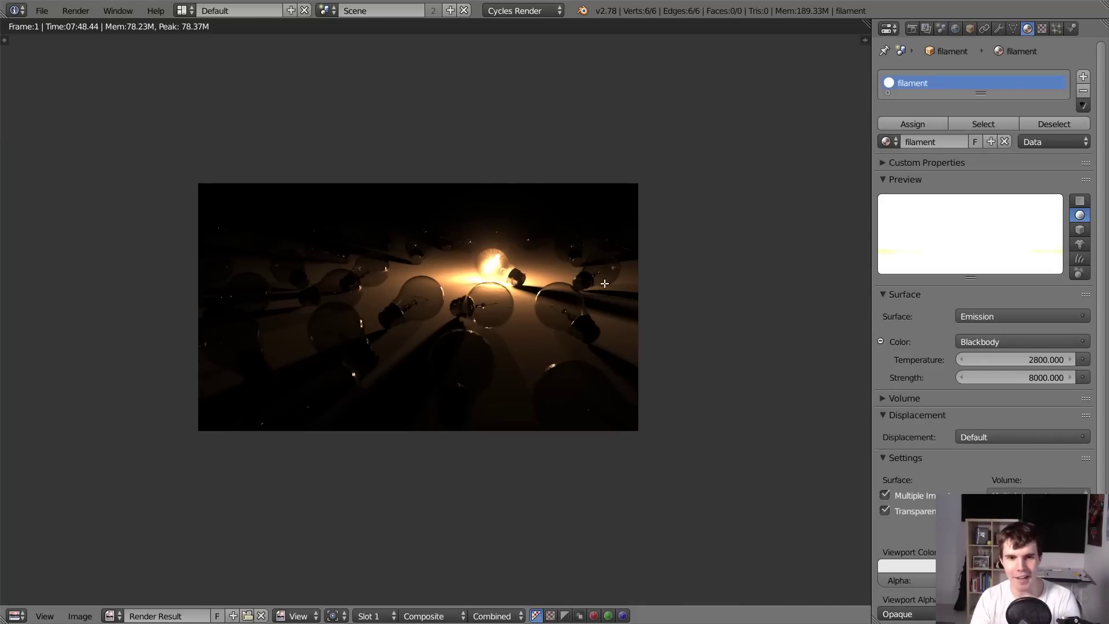
pyautogui.scroll(2, 605, 283)
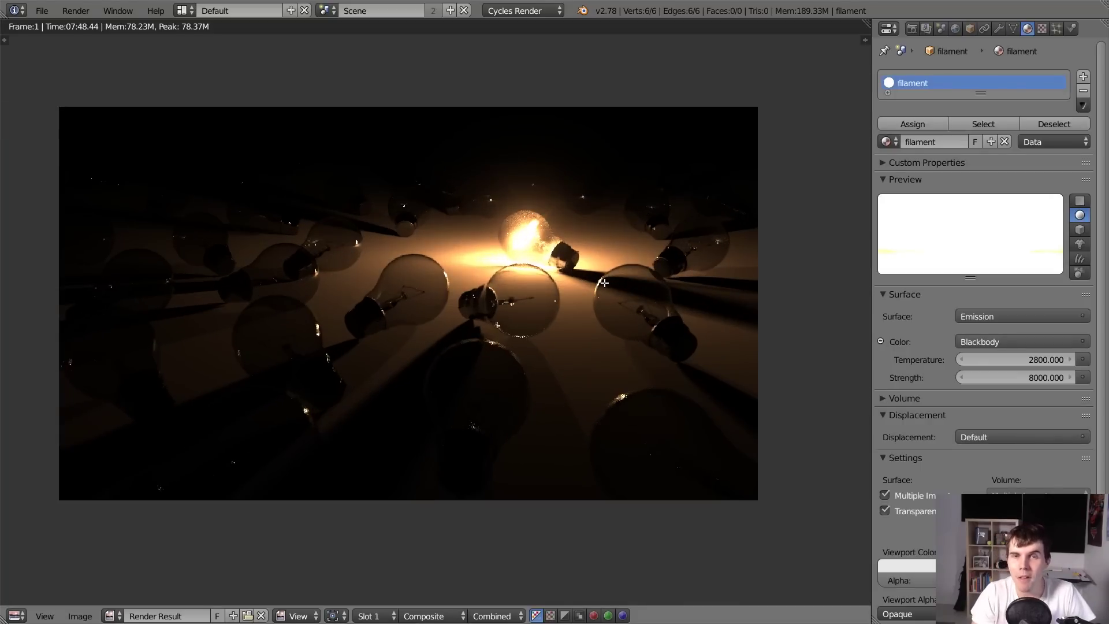